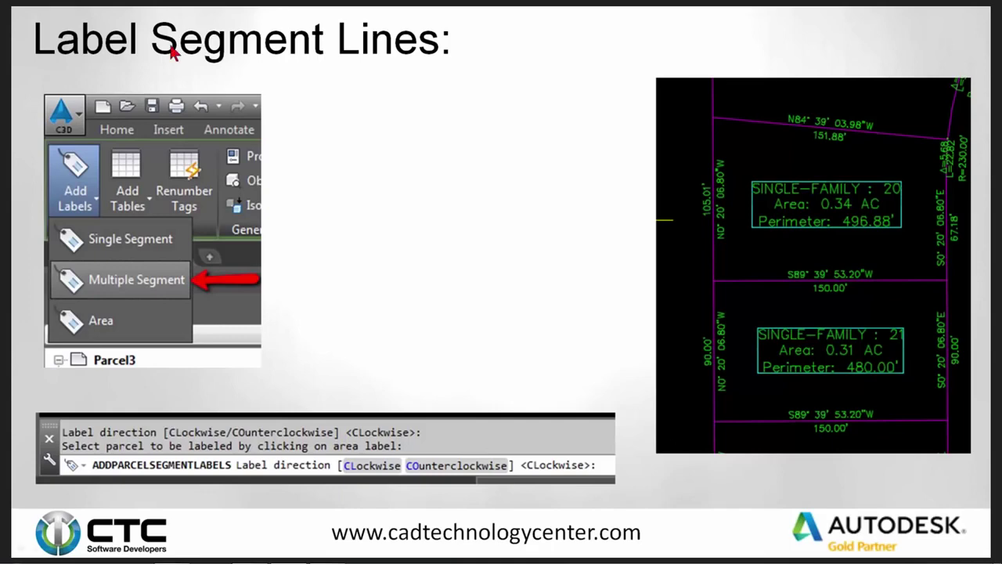
left_click(126, 286)
left_click(371, 467)
left_click(437, 476)
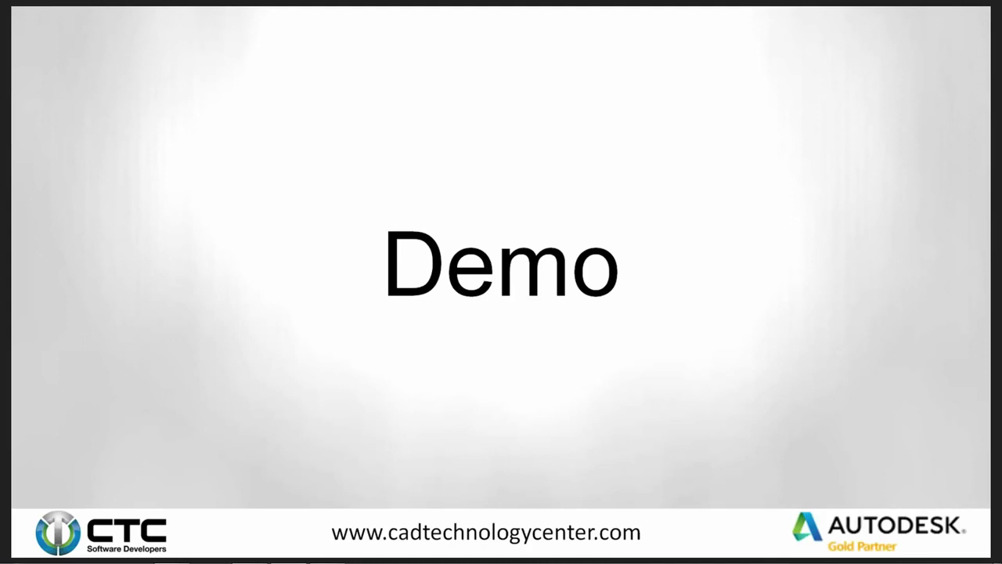
Step: Switch from the presentation to AutoCAD Civil 3D with the Parcel3 drawing
key("alt+Tab")
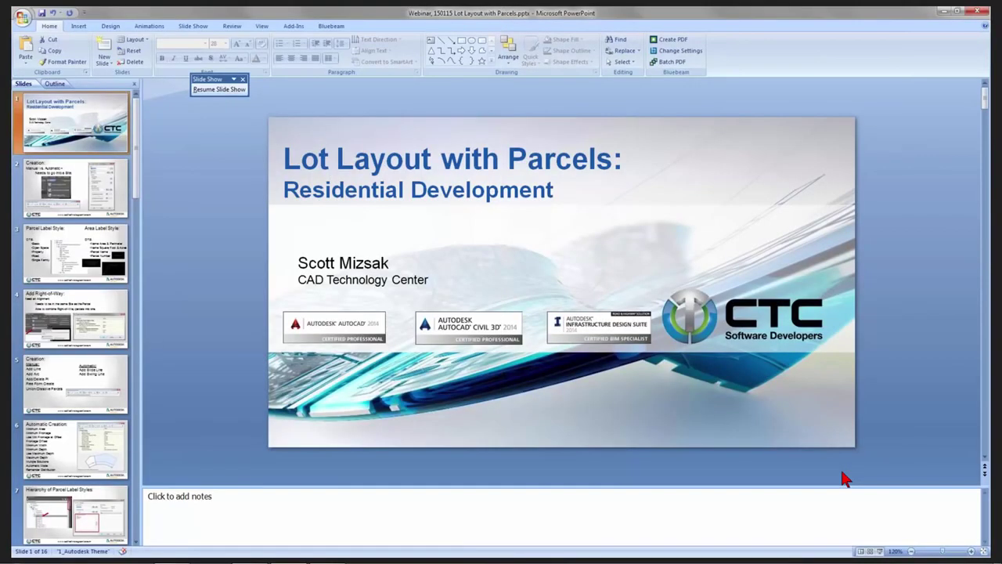
key("alt+Tab")
key("alt+Tab")
Step: Examine the green section lines and the red overall parcel boundary along the north edge of the section
scroll(835, 462, "down", 3)
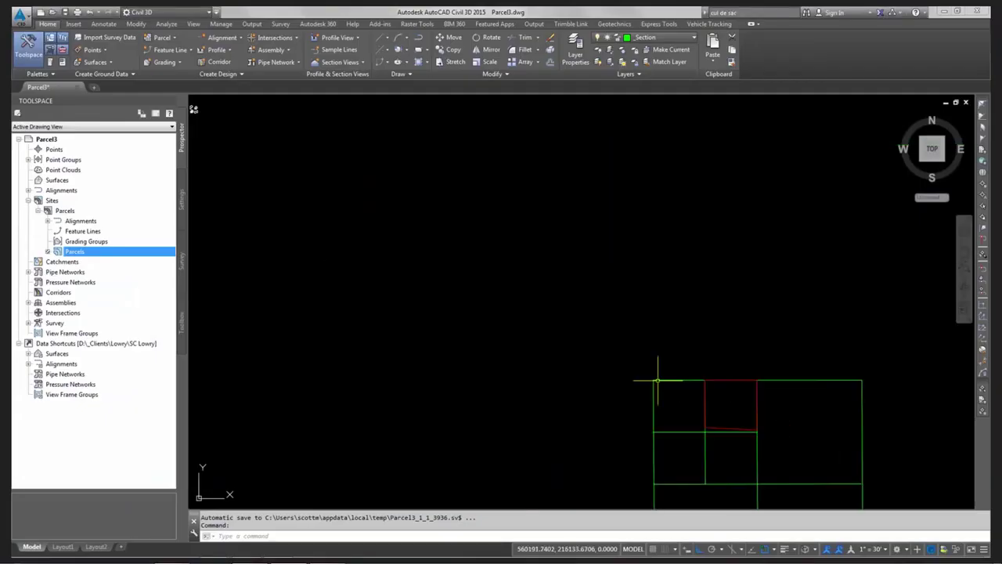
middle_click_drag(595, 362, 528, 248)
scroll(586, 264, "up", 2)
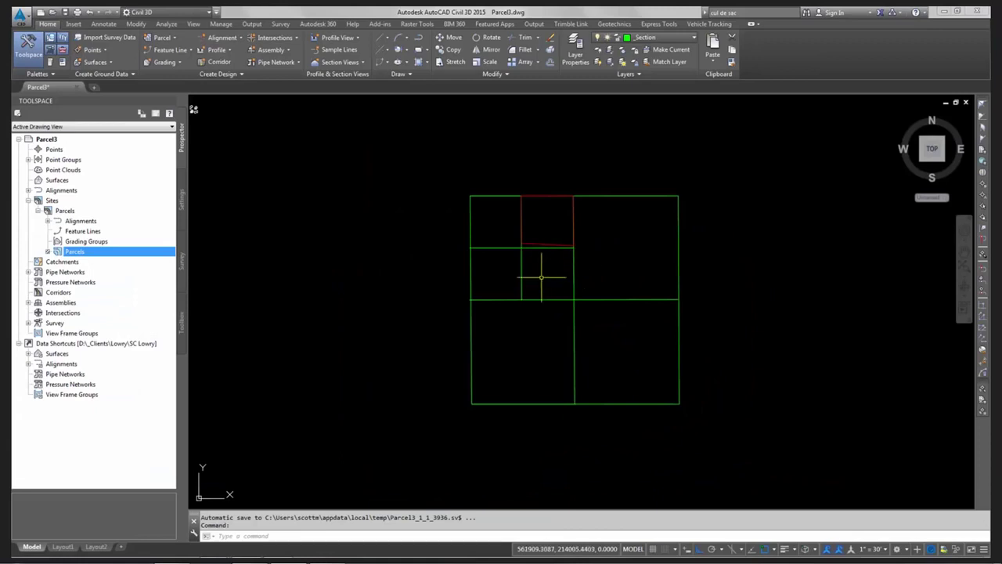
scroll(540, 275, "up", 2)
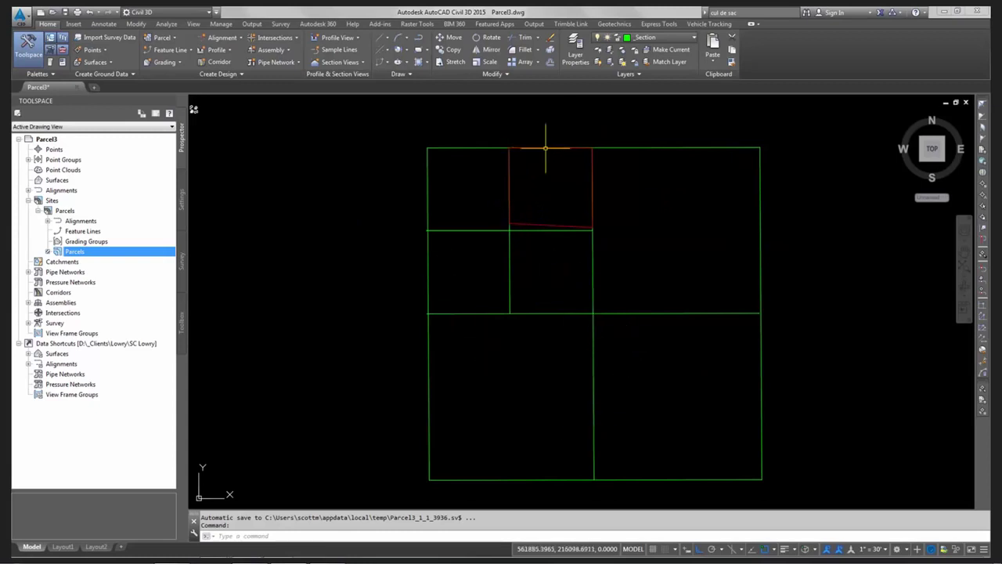
scroll(575, 148, "up", 1)
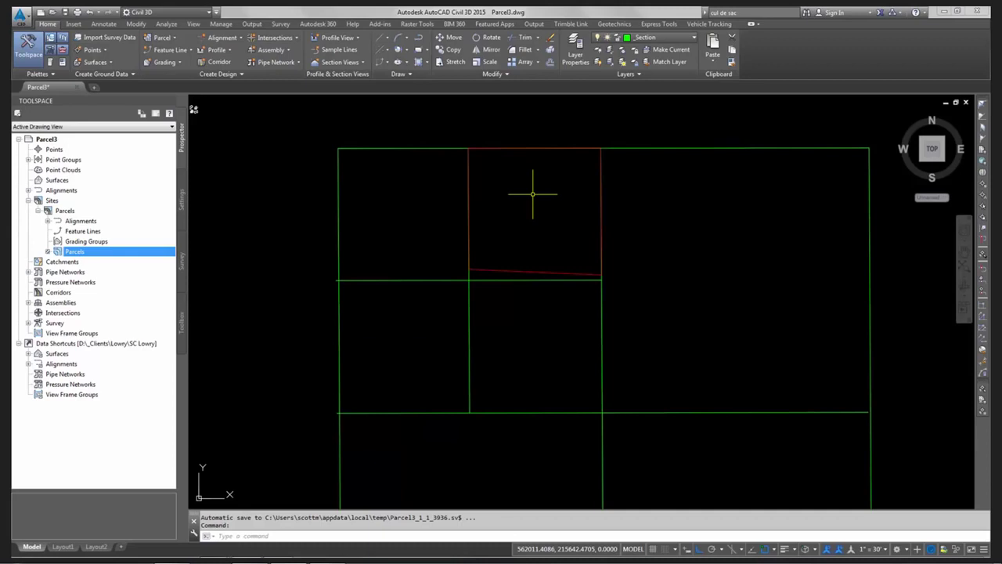
scroll(533, 194, "down", 5)
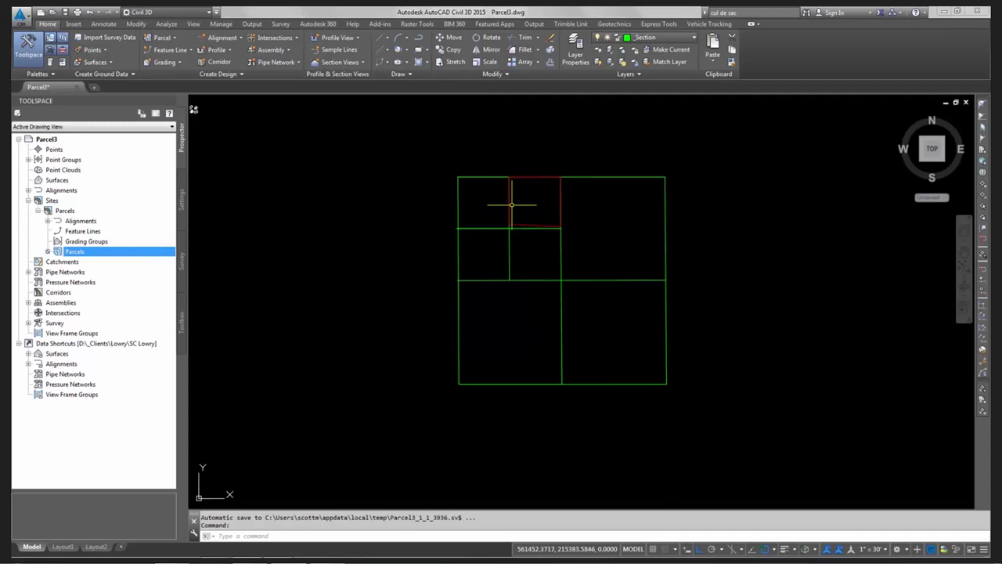
scroll(521, 202, "up", 4)
scroll(531, 277, "up", 2)
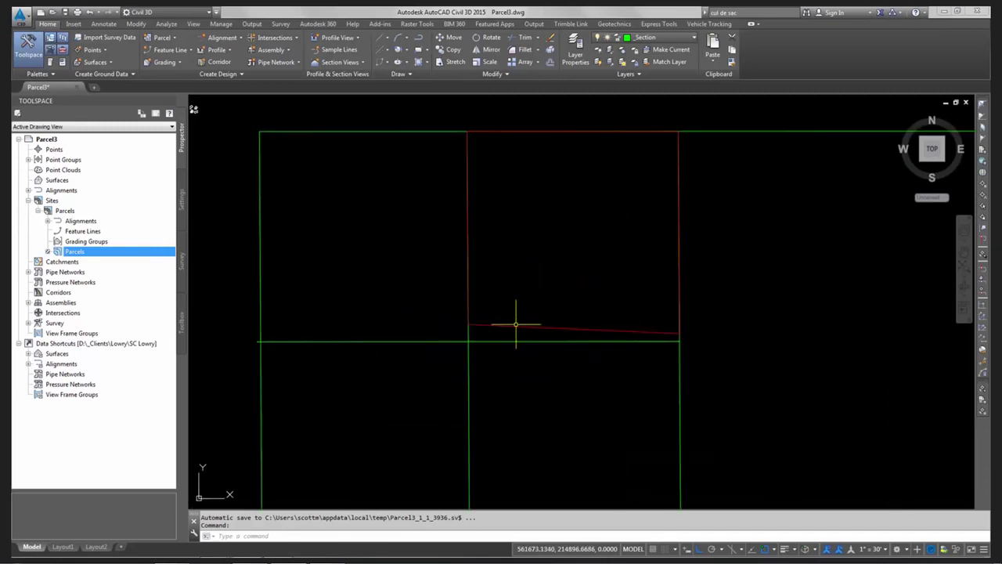
left_click(512, 327)
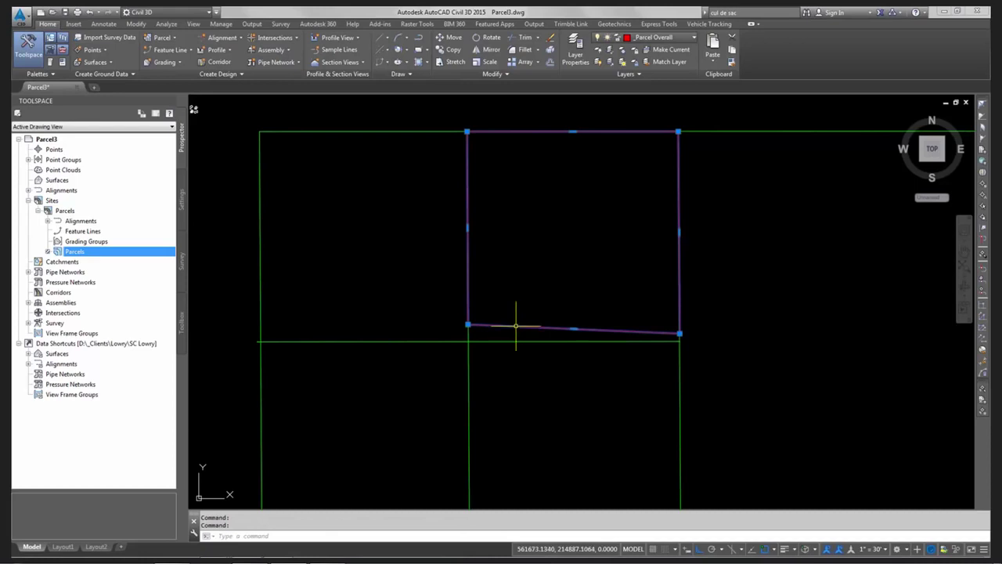
key("Escape")
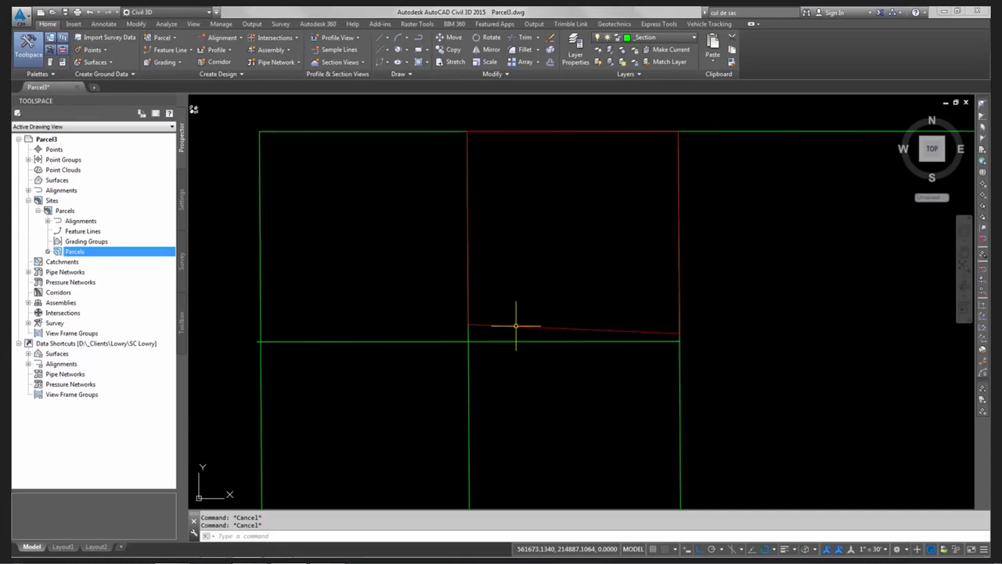
Step: Offset the red overall parcel boundary 180 units to its inside
type("o")
key("Return")
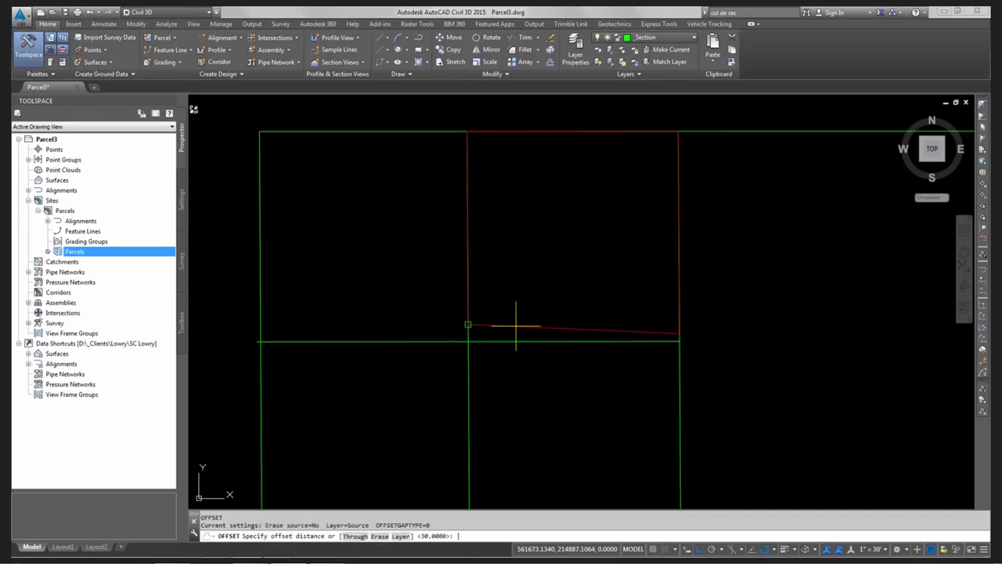
type("180")
key("Return")
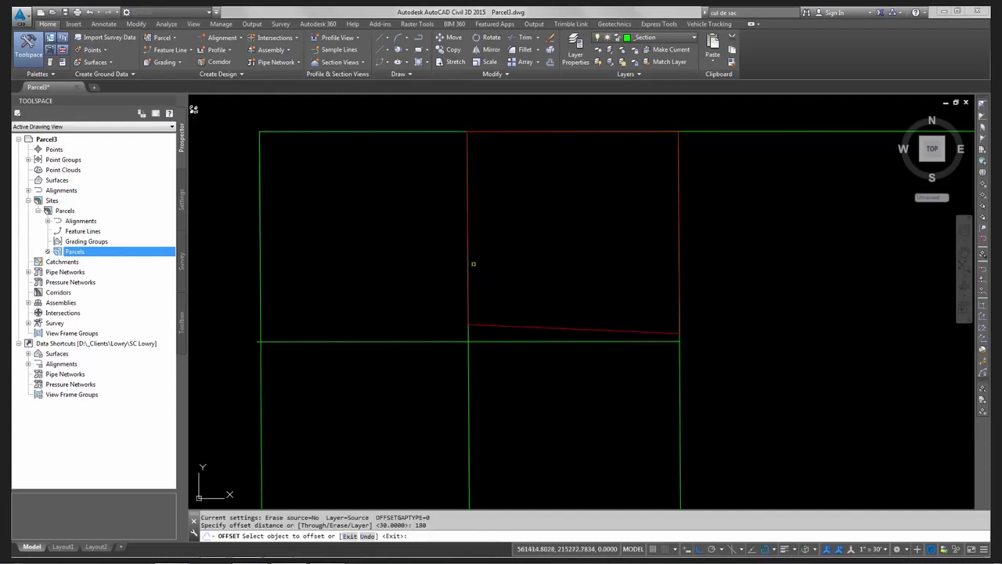
left_click(467, 267)
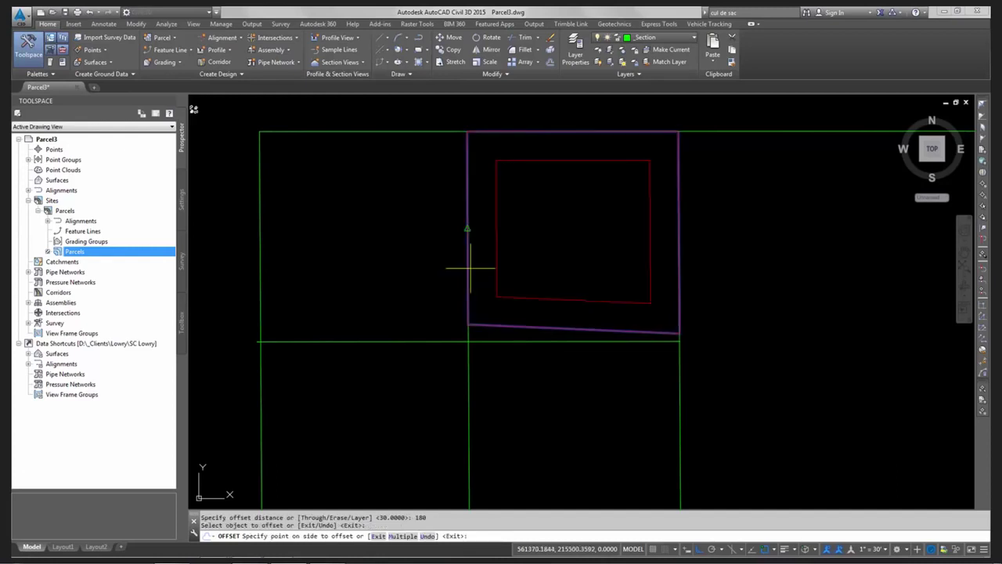
key("Escape")
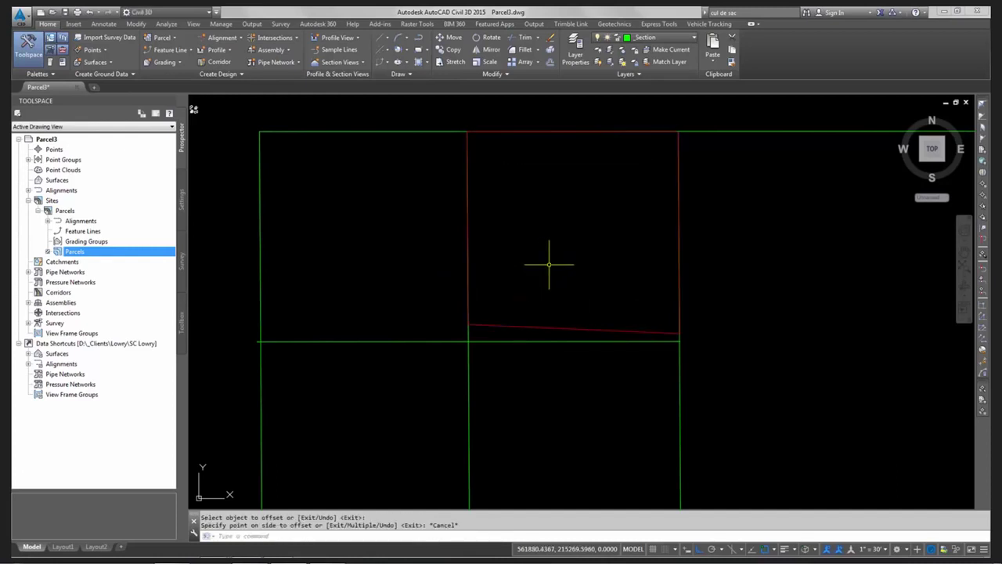
key("Return")
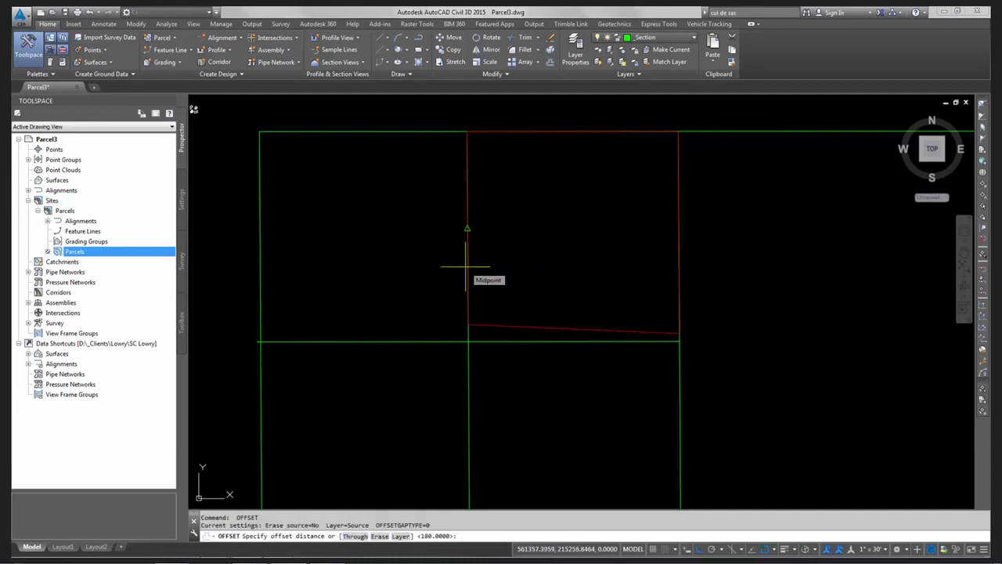
key("Return")
left_click(467, 264)
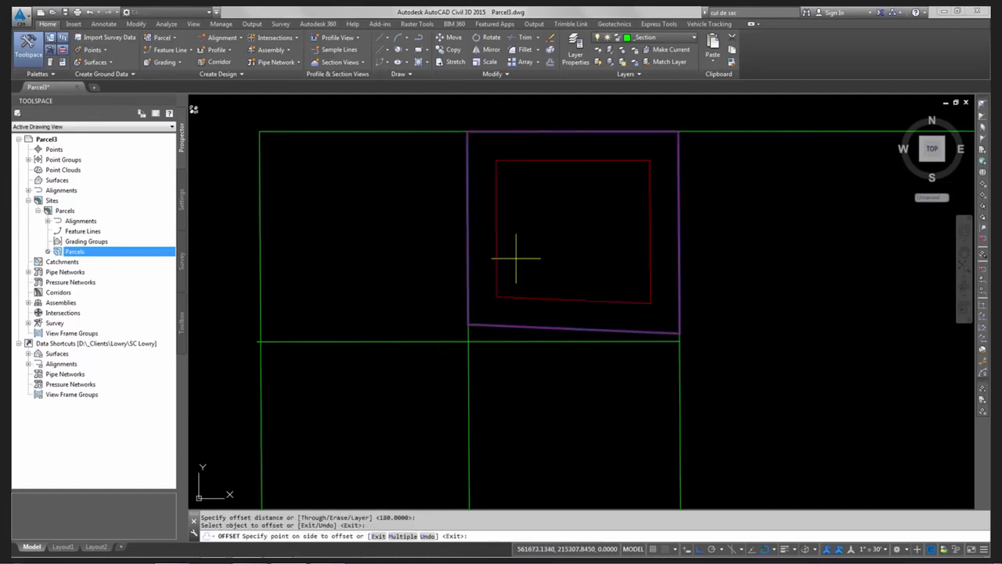
left_click(516, 263)
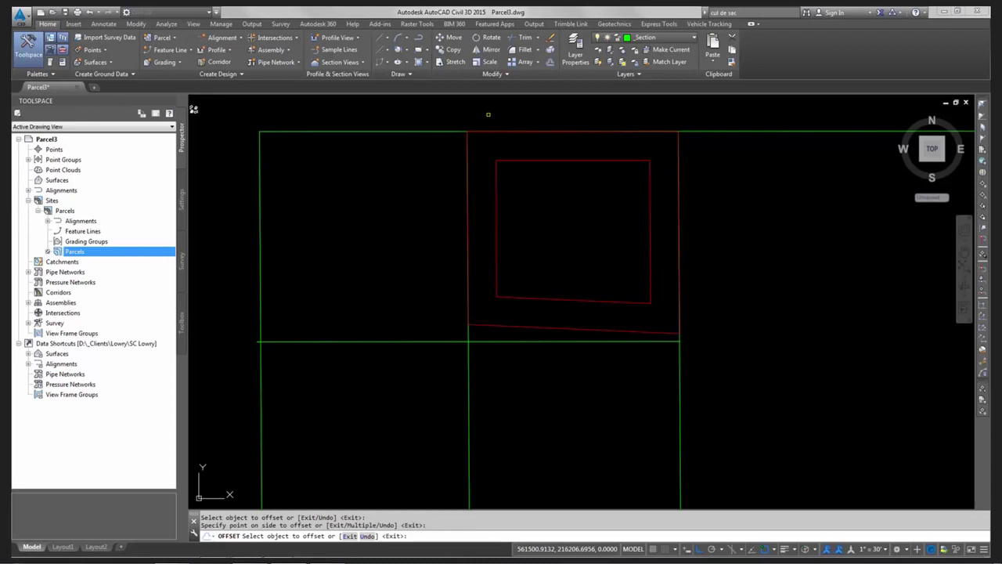
key("Escape")
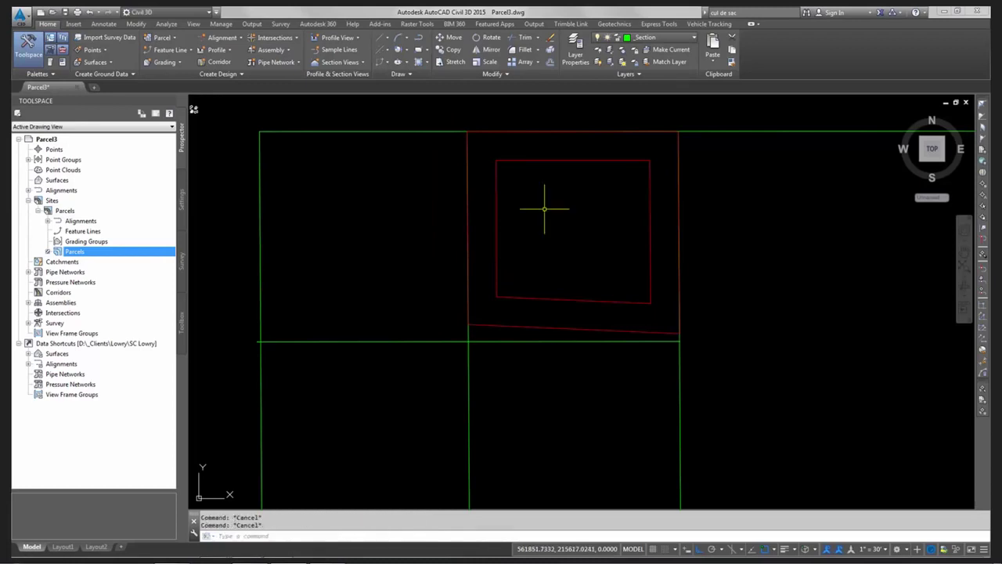
Step: Offset the inner red boundary copy another 60 units inward to form a loop road corridor
type("o")
key("Return")
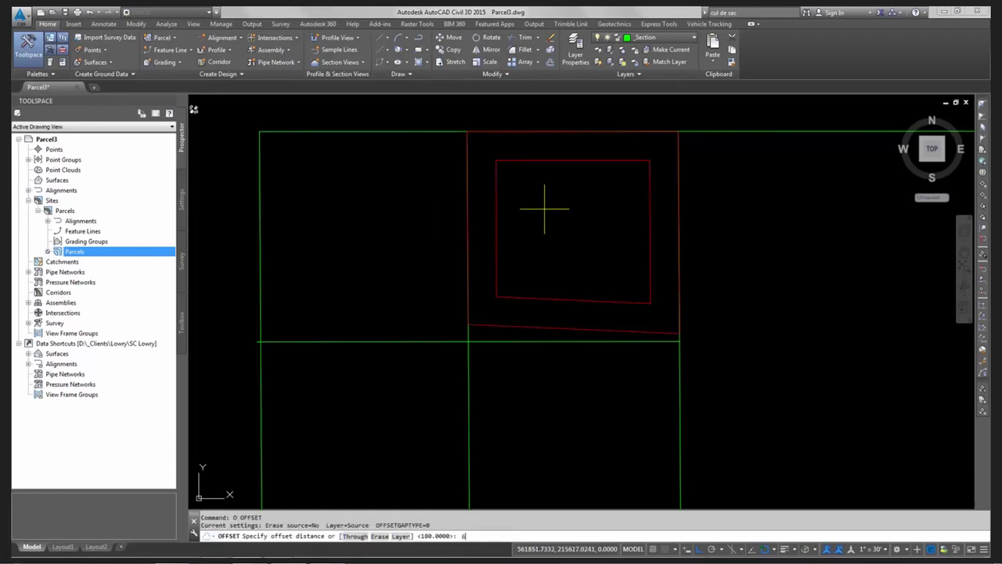
type("60")
key("Return")
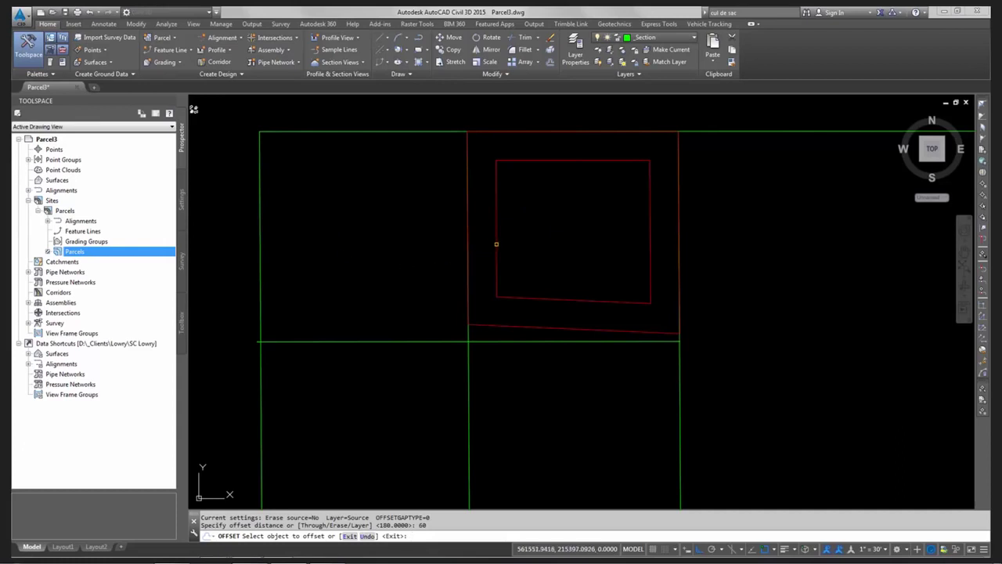
left_click(494, 244)
left_click(579, 186)
key("Escape")
scroll(597, 144, "up", 2)
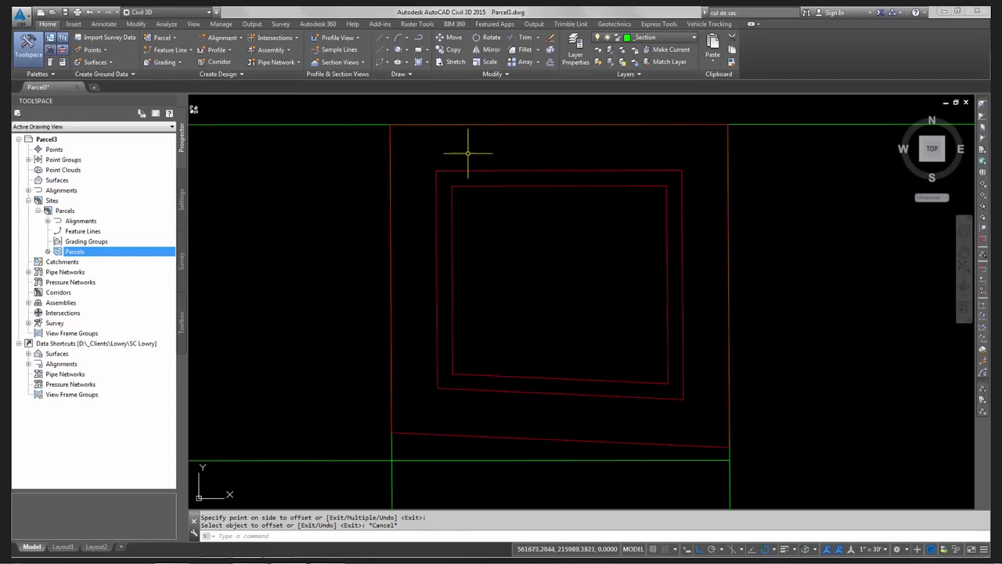
key("Escape")
key("Escape")
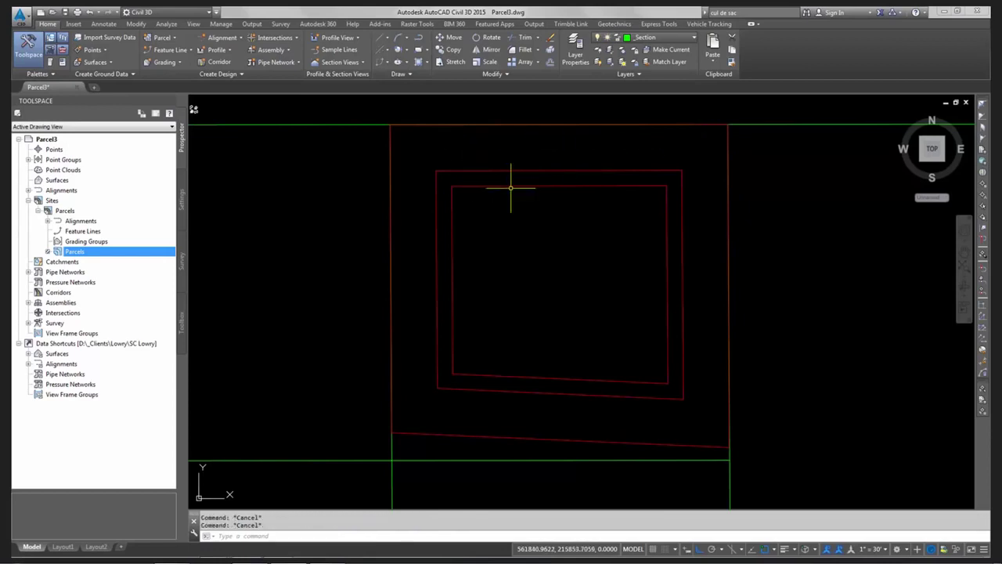
Step: Draw a vertical line between the midpoints of the innermost boundary's top and bottom edges
type("1")
key("Return")
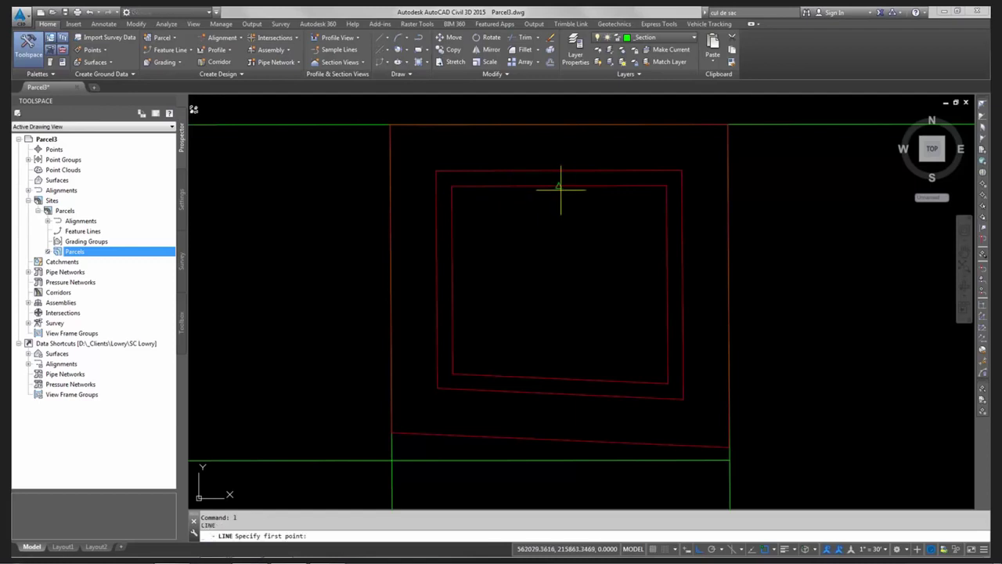
left_click(556, 186)
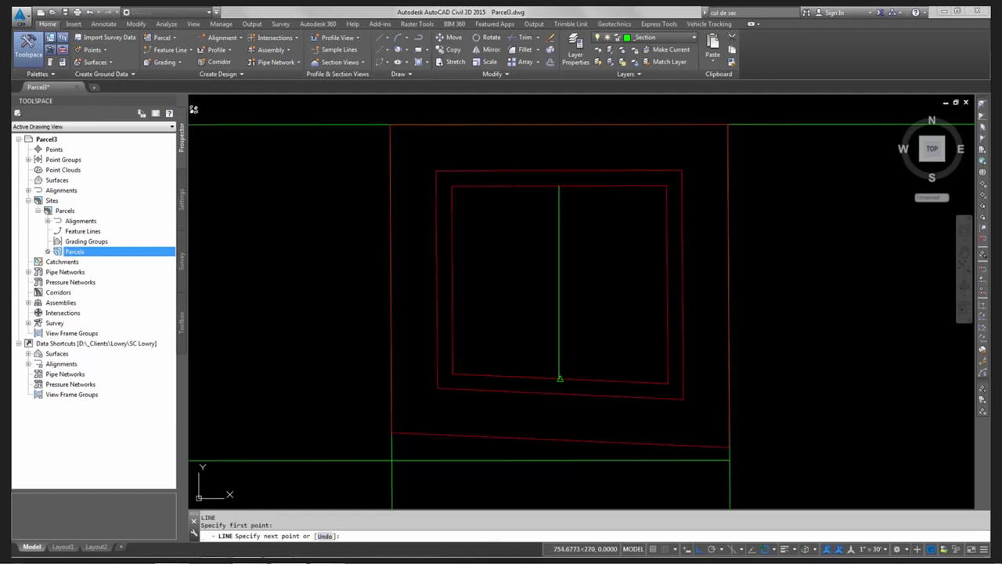
left_click(559, 379)
key("Escape")
Step: Offset the vertical middle line 30 units to both its left and right sides
type("O")
key("Return")
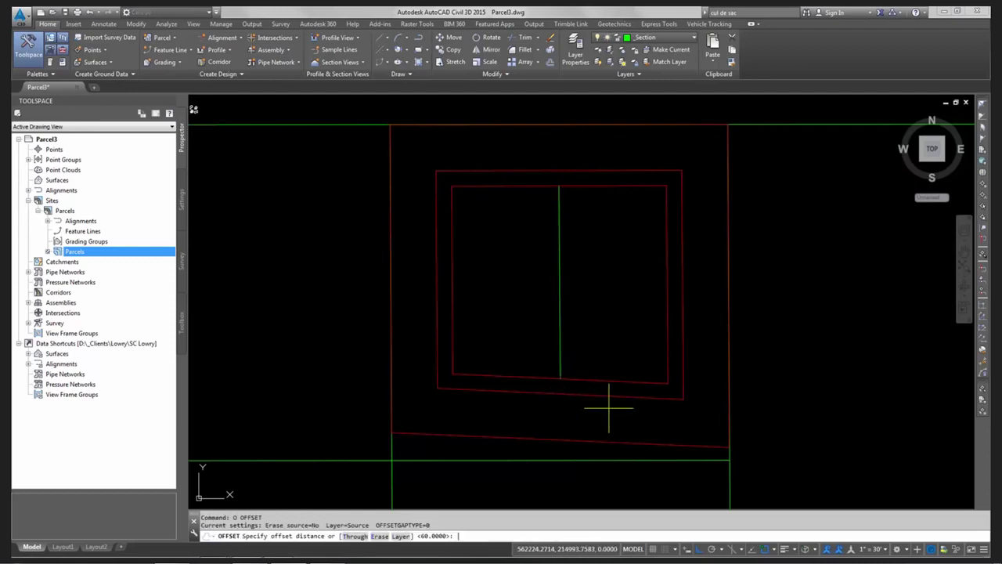
type("30")
key("Return")
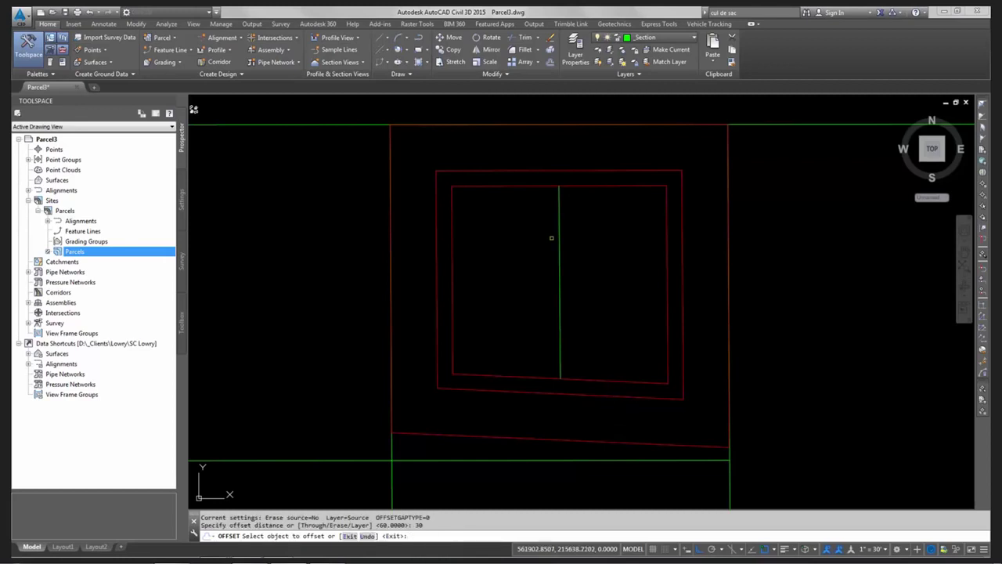
left_click(559, 253)
left_click(553, 254)
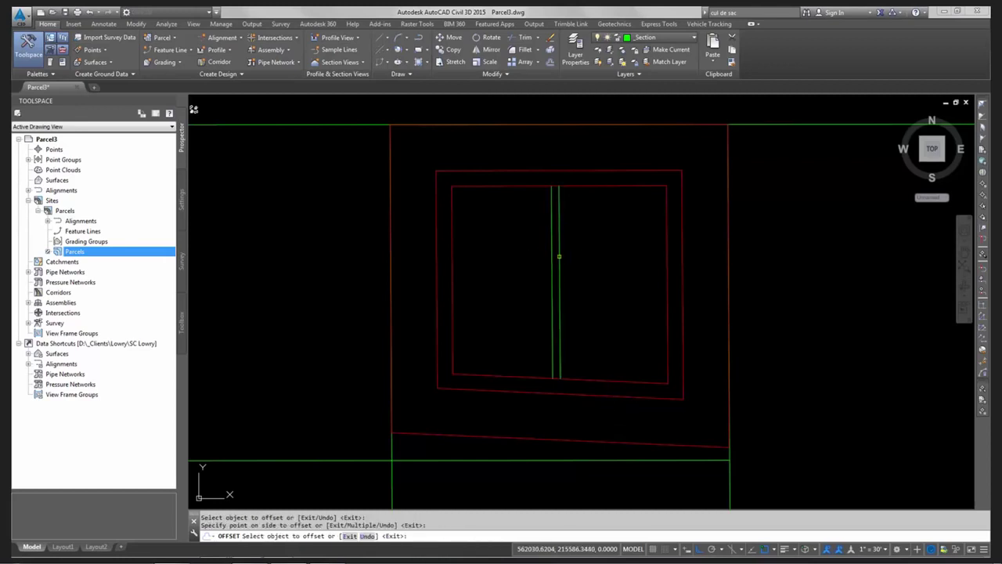
left_click(560, 257)
left_click(584, 263)
key("Escape")
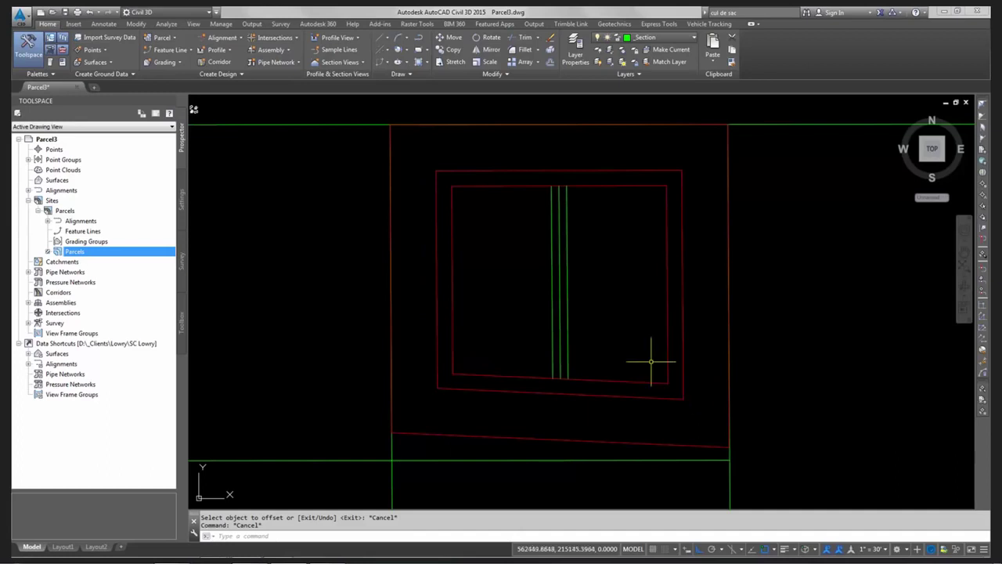
key("Escape")
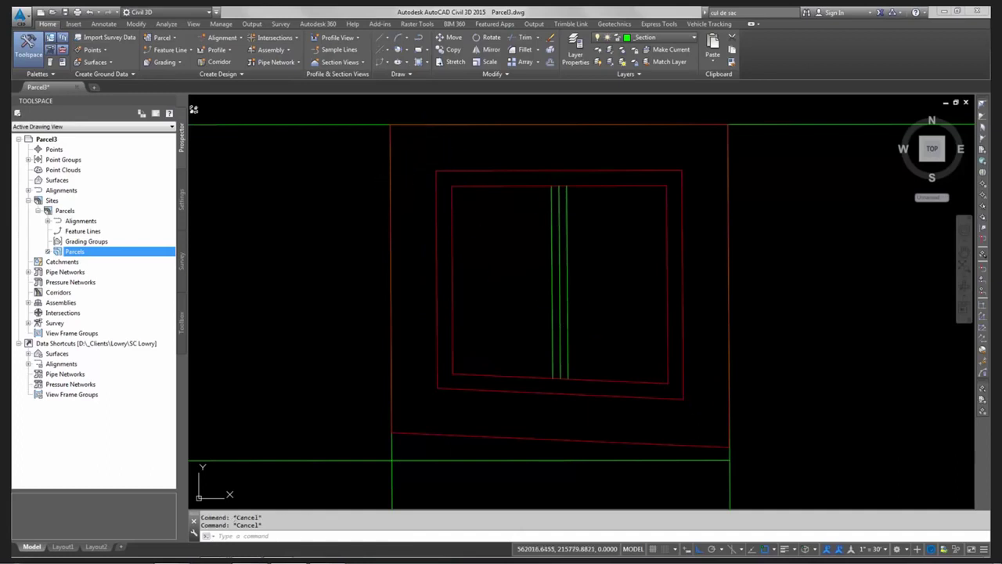
Step: Erase the two inner boundary offsets and the three vertical lines inside the overall parcel boundary
scroll(552, 200, "down", 5)
scroll(585, 199, "up", 4)
scroll(585, 199, "down", 1)
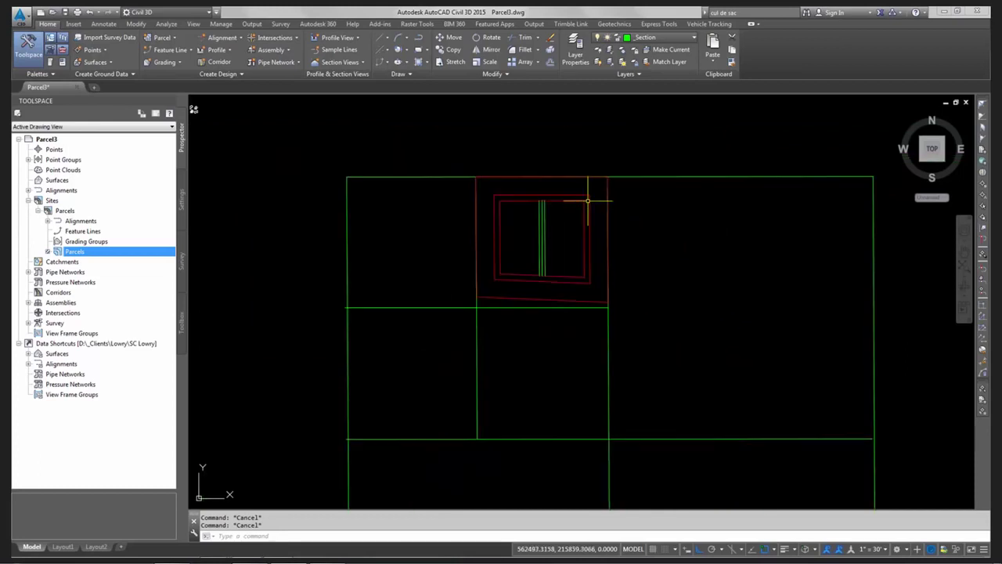
type("e")
key("Return")
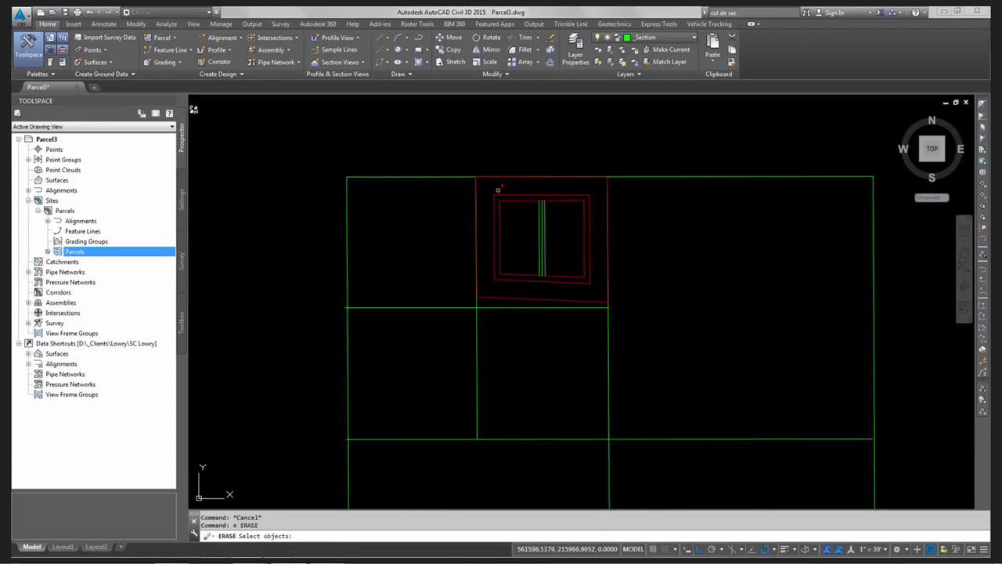
left_click(491, 188)
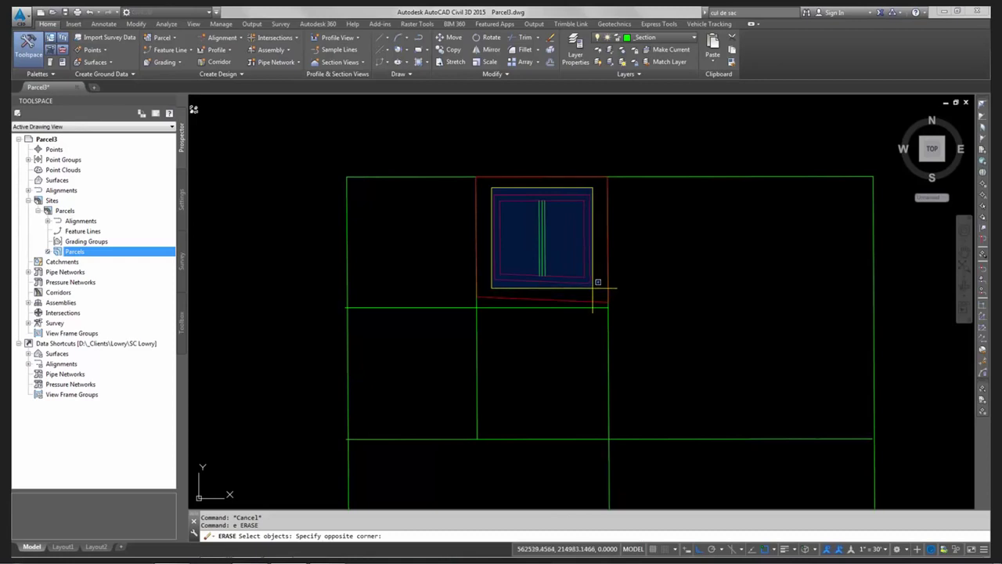
left_click(593, 285)
key("Return")
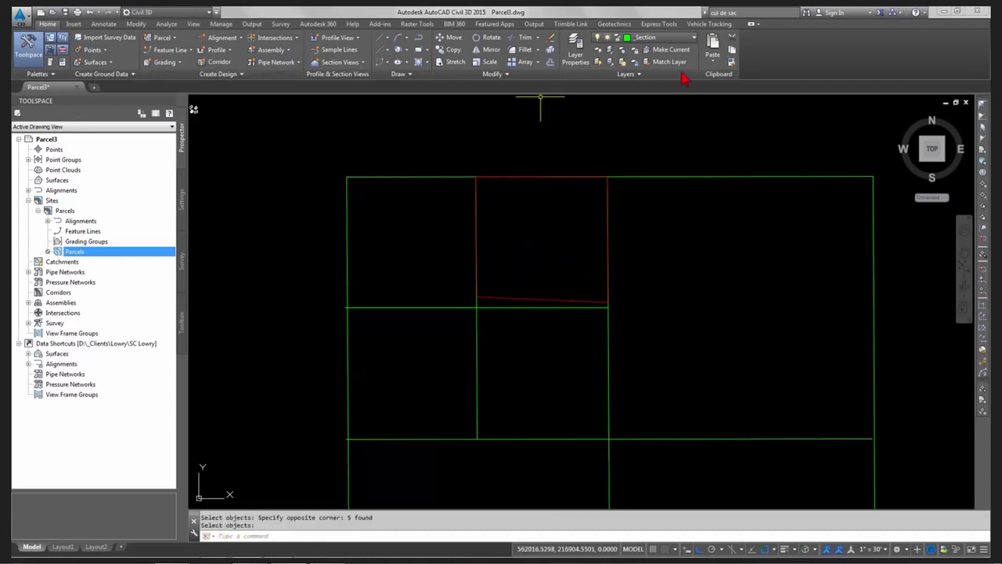
Step: Turn on the _ROW layer to display the right-of-way linework
left_click(693, 38)
scroll(681, 74, "up", 4)
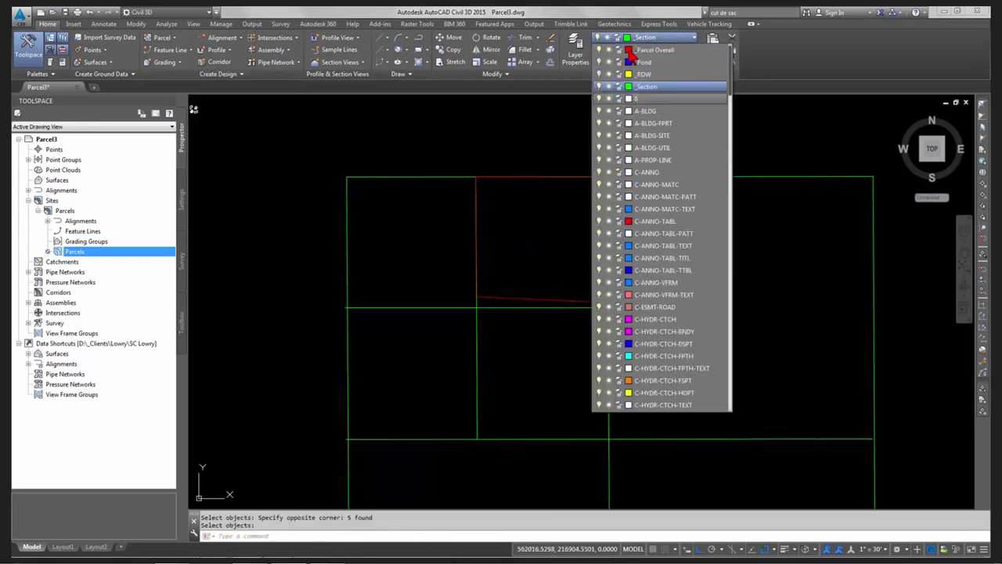
left_click(599, 87)
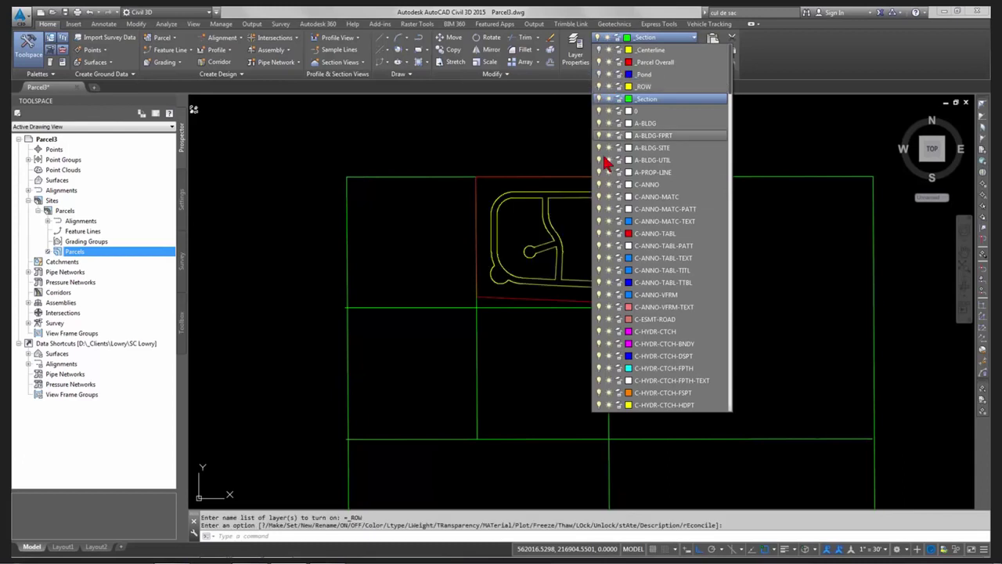
Step: Create a parcel from the overall boundary polyline in site Parcels, with Property style and the Name Square Foot & Acres area label
scroll(524, 187, "up", 2)
scroll(529, 191, "up", 2)
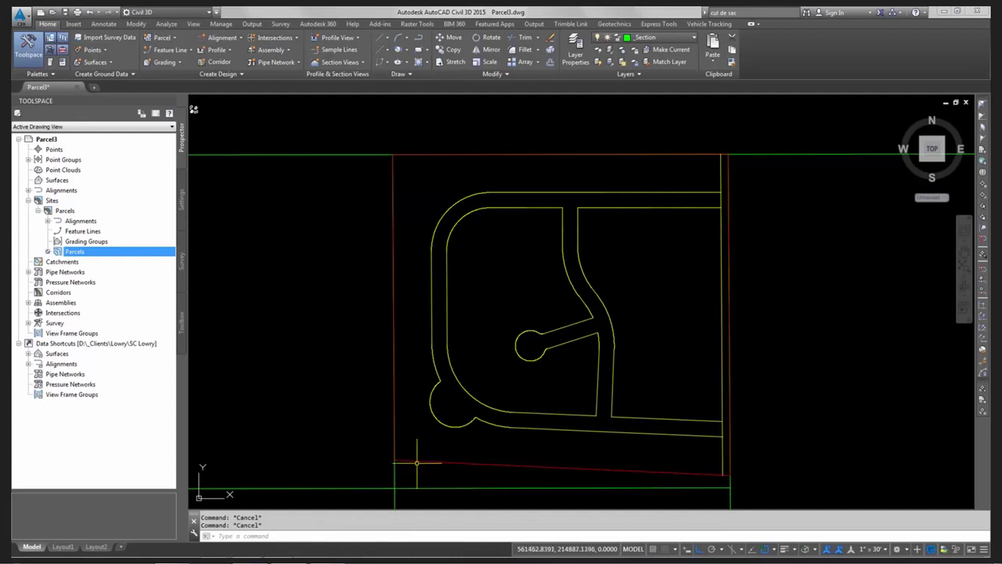
left_click(418, 462)
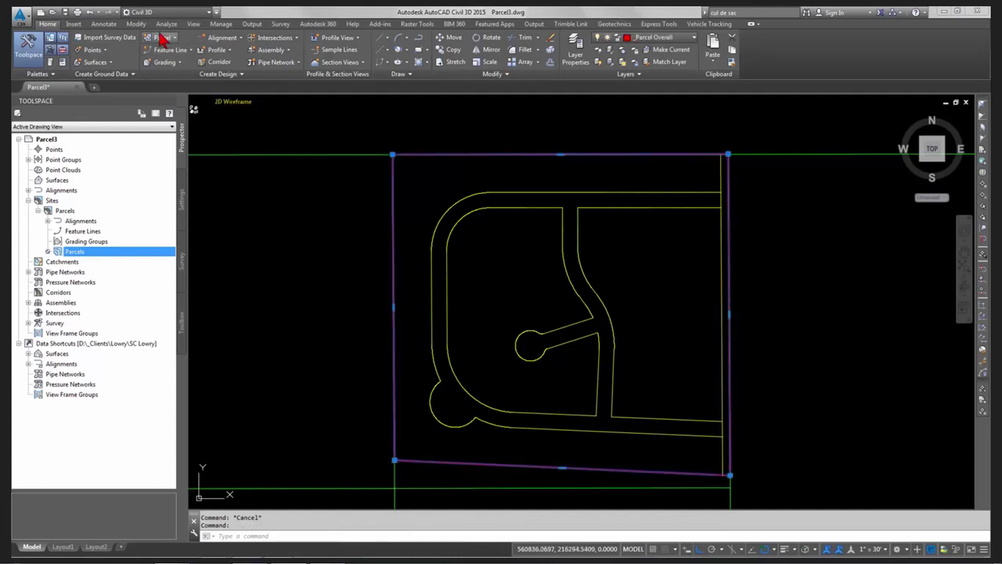
left_click(162, 38)
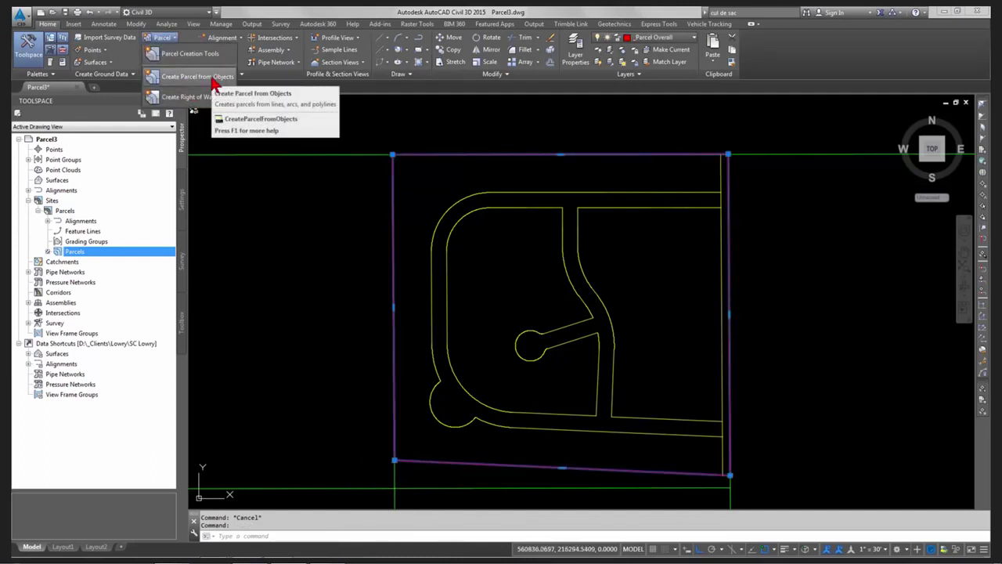
left_click(211, 78)
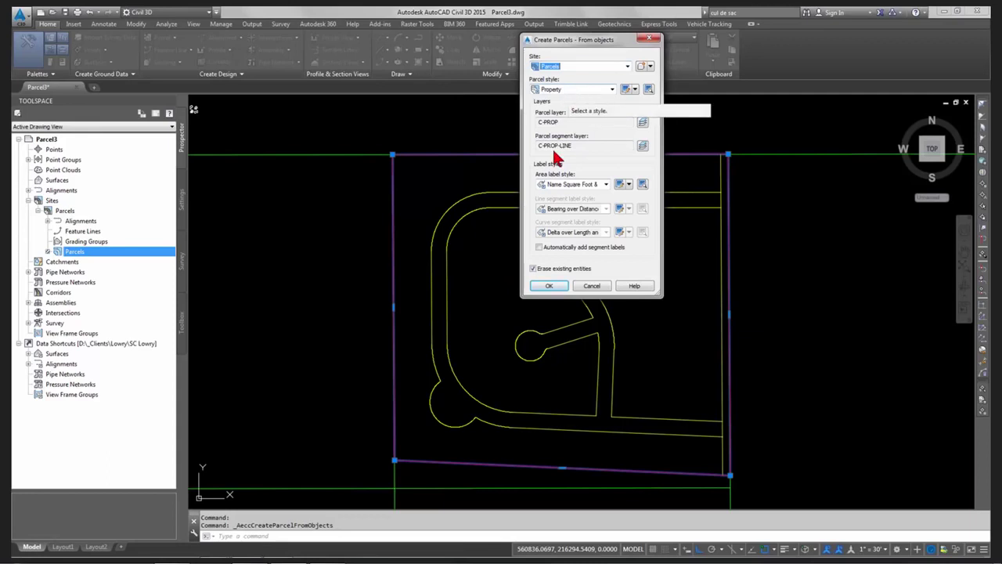
left_click(605, 184)
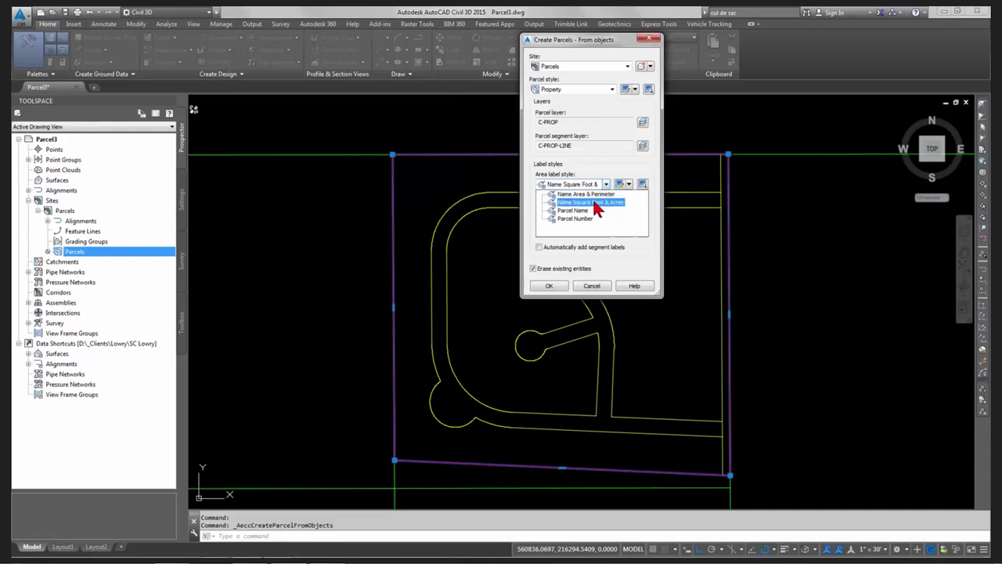
left_click(597, 202)
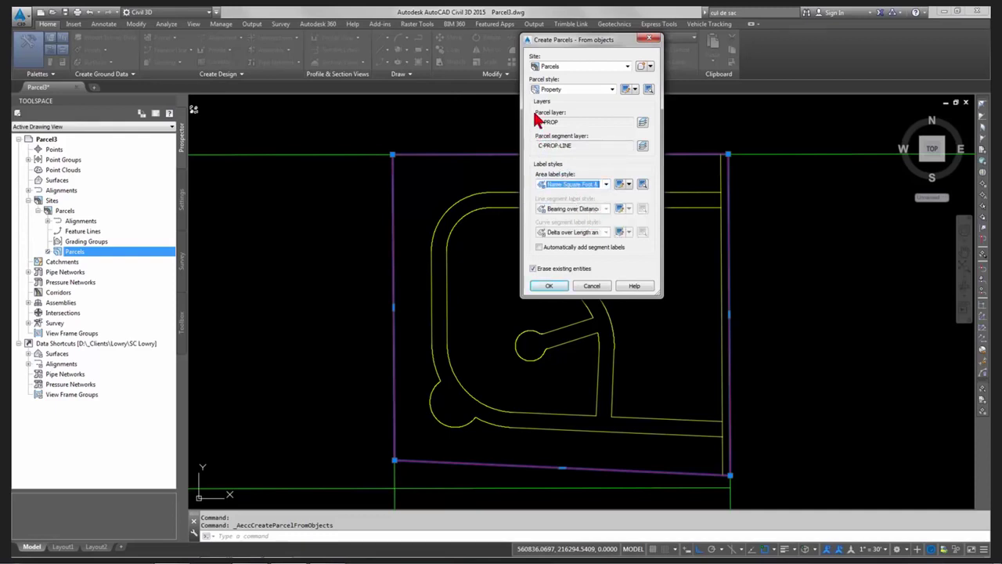
left_click(546, 286)
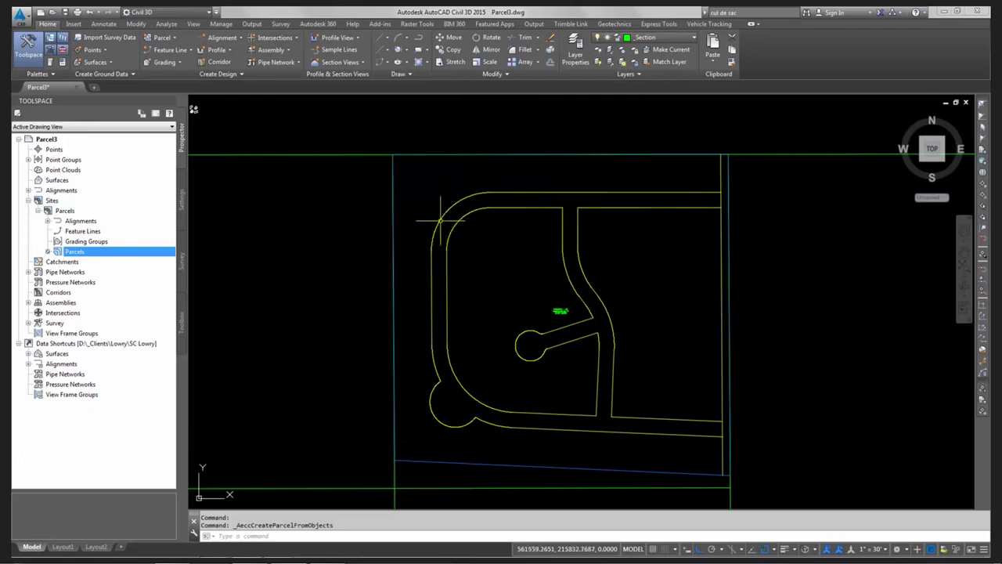
key("Escape")
Step: Examine the area label of the new Property parcel inside the overall boundary
scroll(546, 319, "up", 5)
scroll(581, 292, "up", 4)
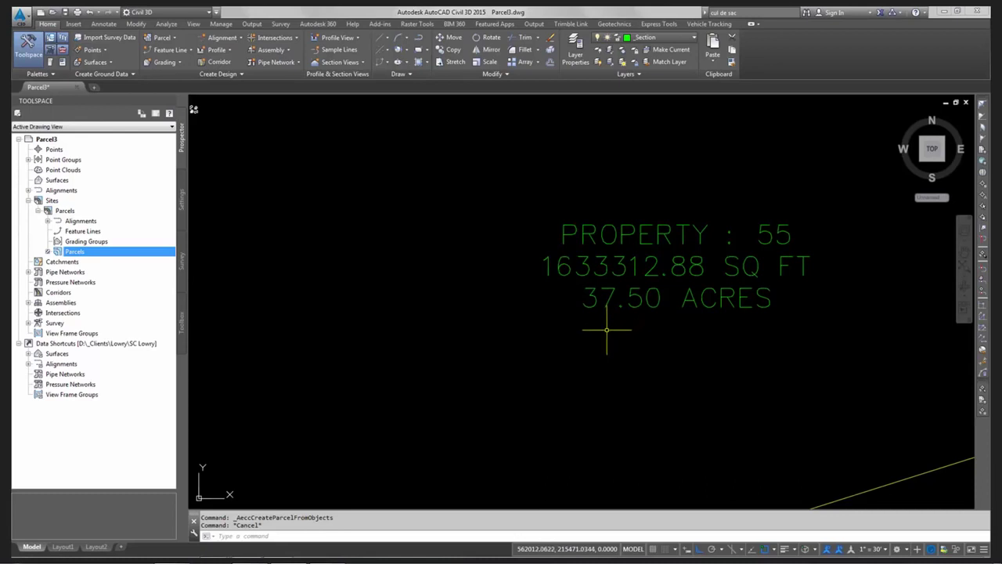
scroll(580, 321, "down", 2)
scroll(580, 322, "down", 3)
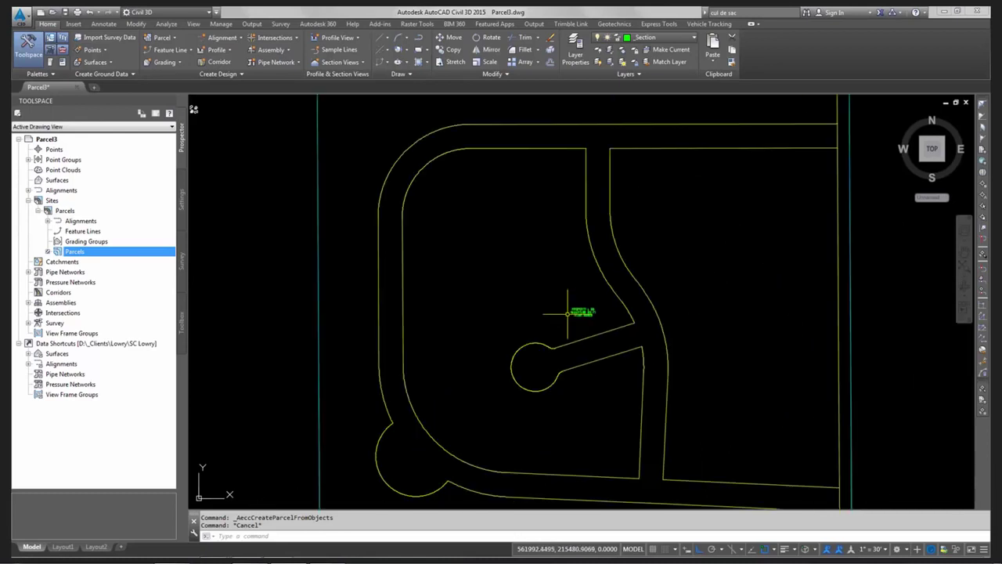
scroll(547, 296, "up", 1)
scroll(580, 209, "down", 1)
key("Escape")
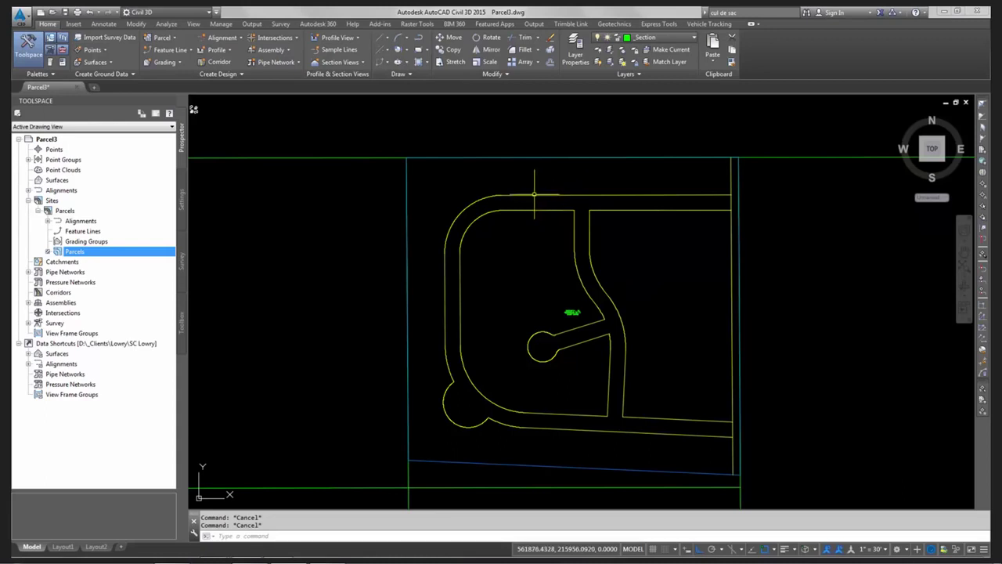
Step: Select the outer and inner road outlines, the east block outline and the vertical east right-of-way line for Create Parcel from Objects
left_click(161, 37)
left_click(206, 78)
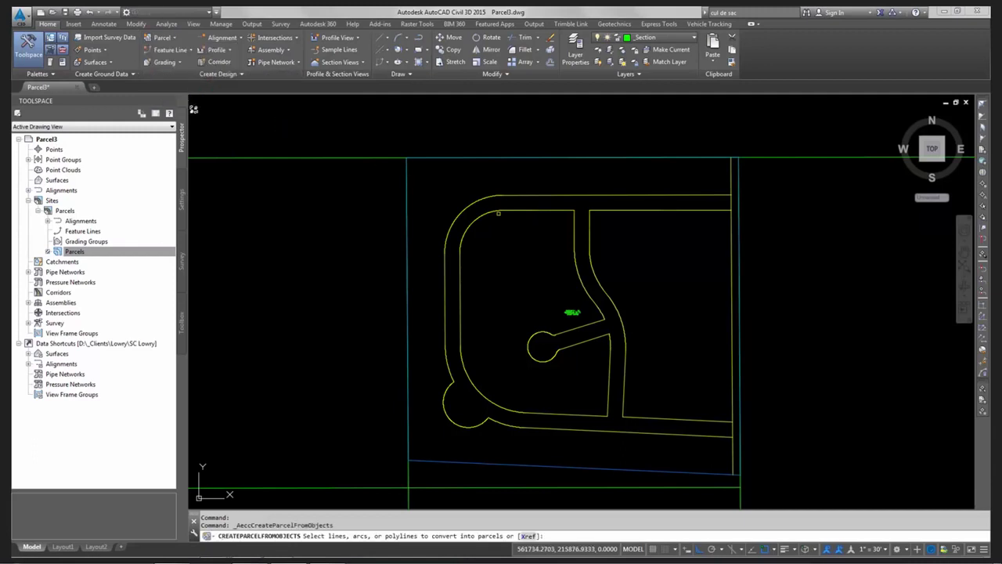
left_click(495, 194)
left_click(498, 211)
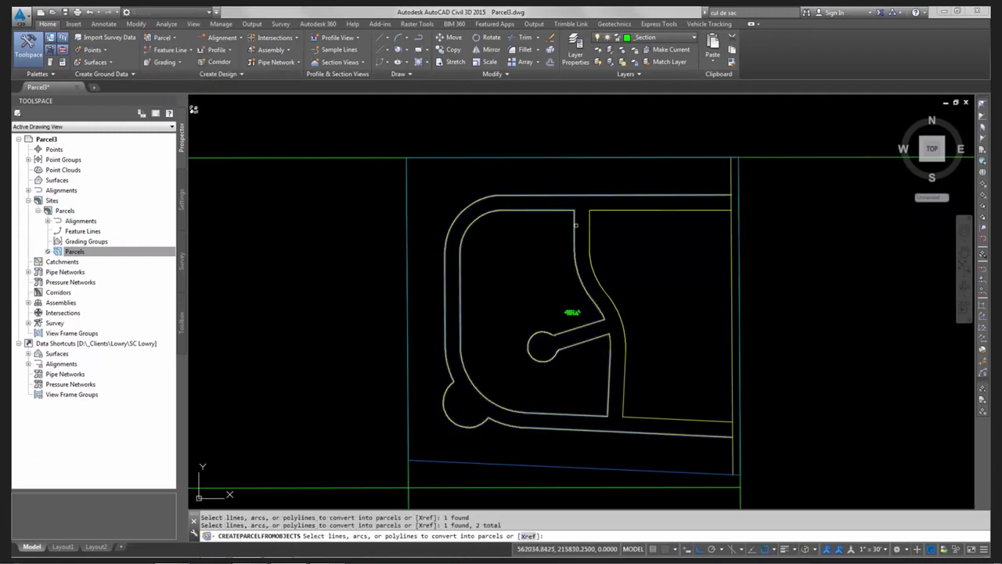
left_click(617, 209)
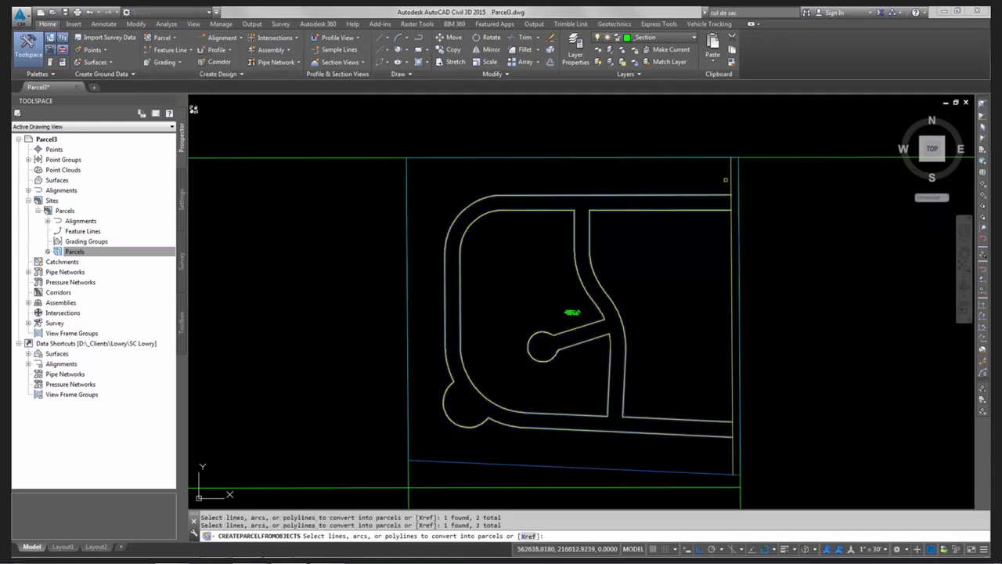
left_click(731, 176)
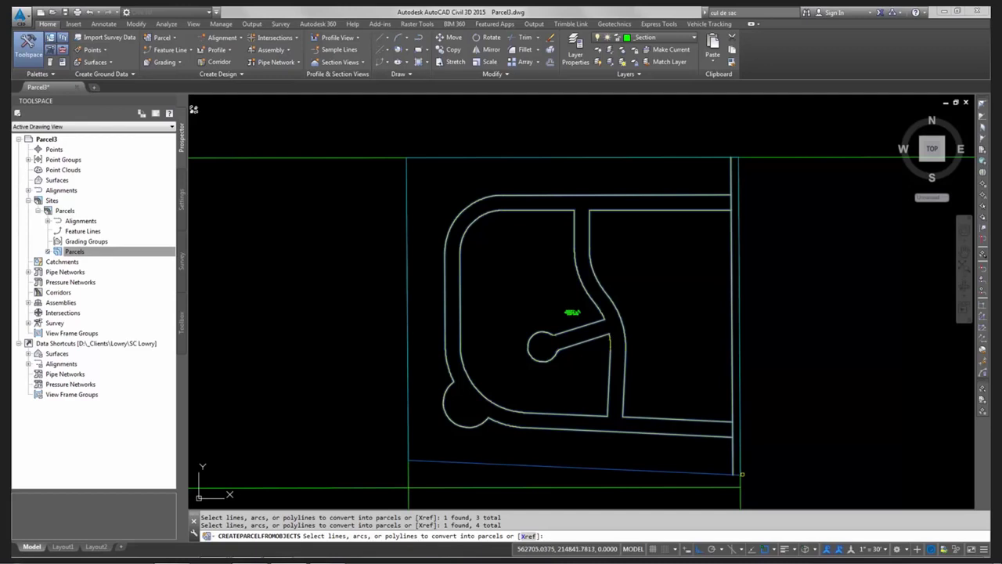
left_click(742, 472)
key("Return")
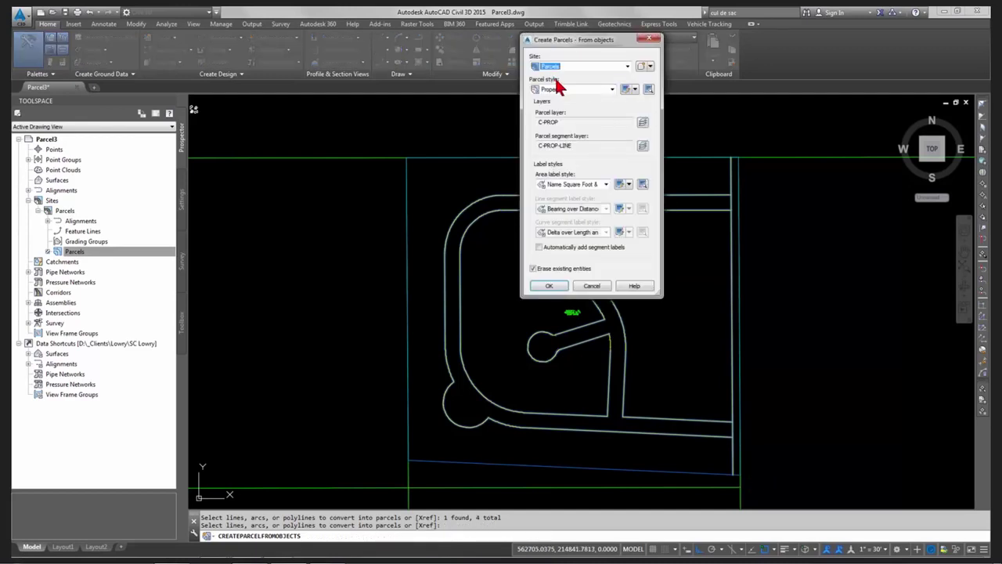
Step: Create the right-of-way parcels with the Single-Family parcel style and the Name Square Foot & Acres area label style
left_click(566, 88)
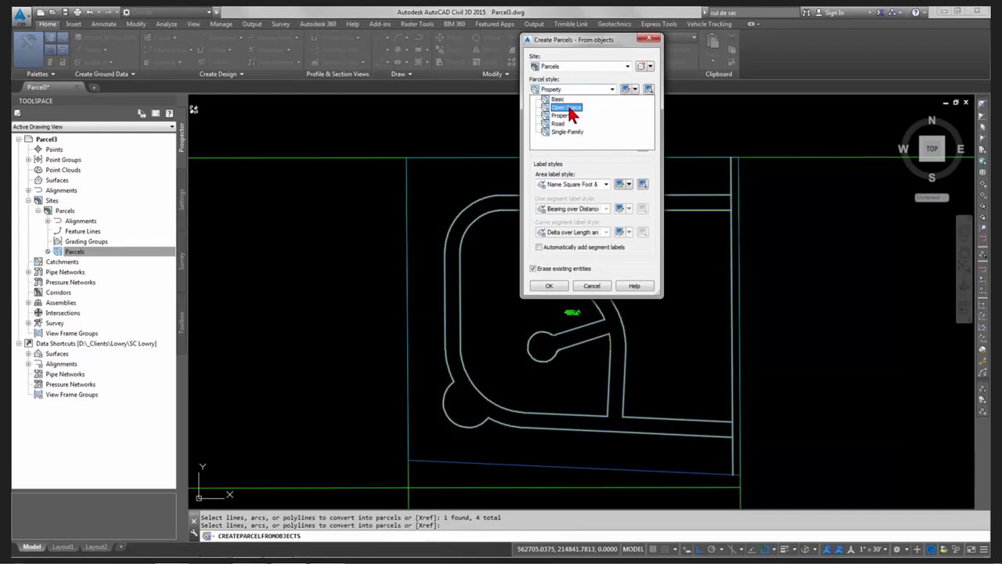
left_click(562, 130)
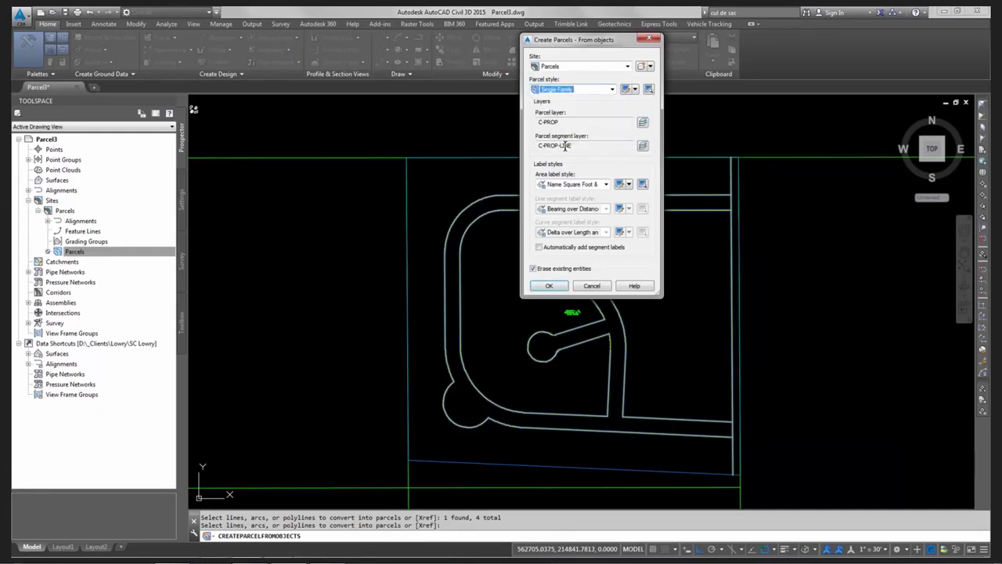
left_click(606, 183)
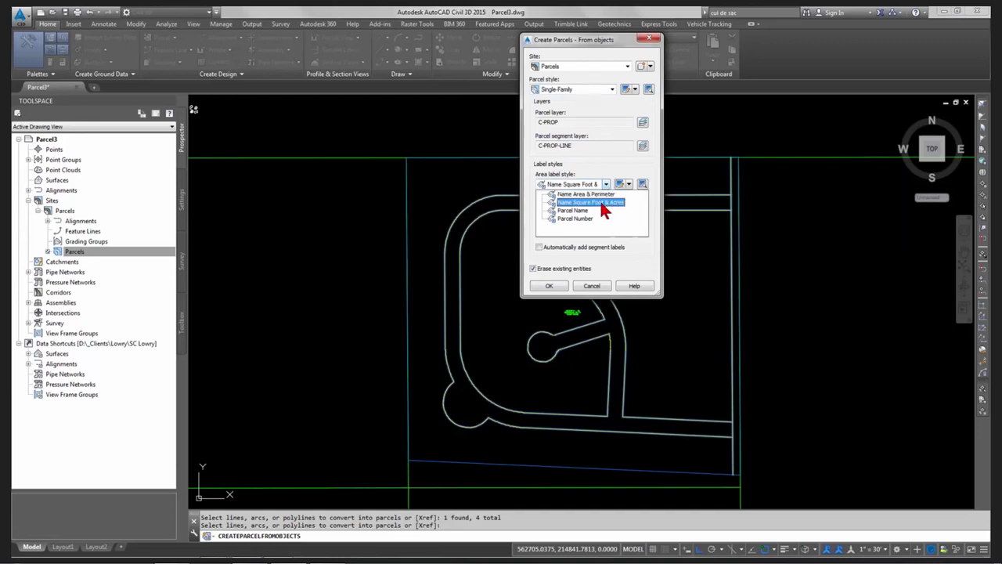
left_click(603, 202)
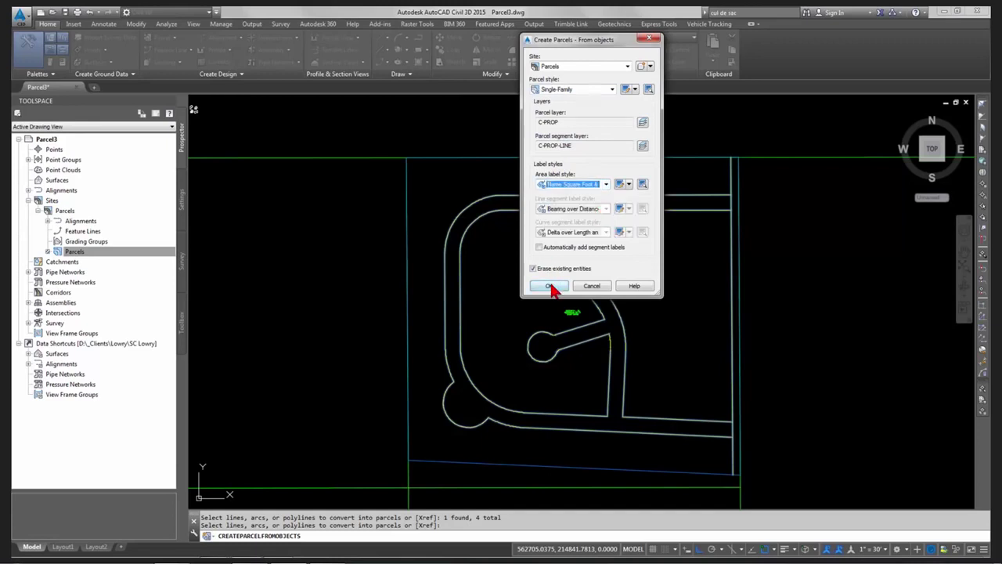
left_click(550, 286)
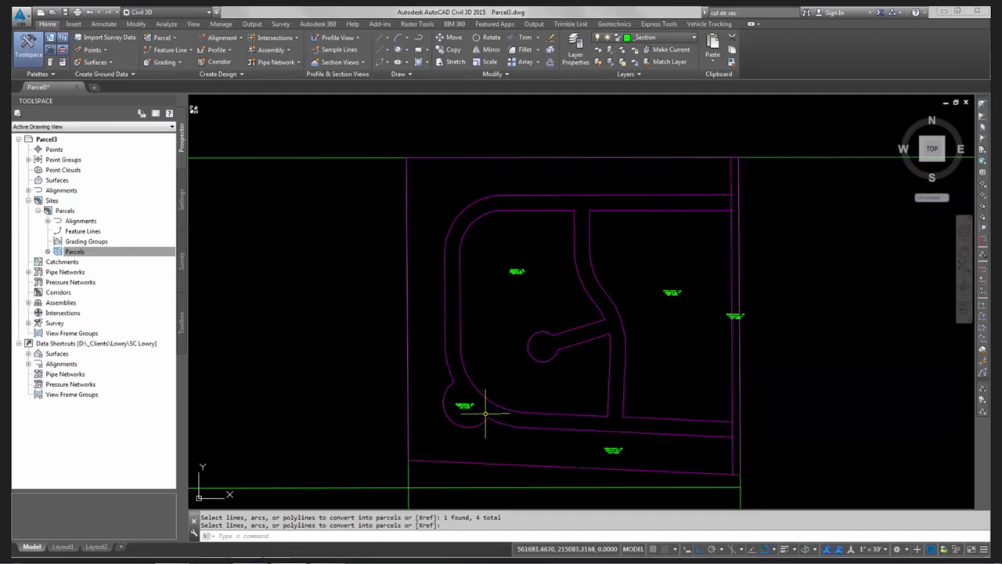
Step: Examine the names and areas on the labels of the parcels formed by the right-of-way lines
scroll(453, 405, "up", 4)
scroll(450, 406, "up", 8)
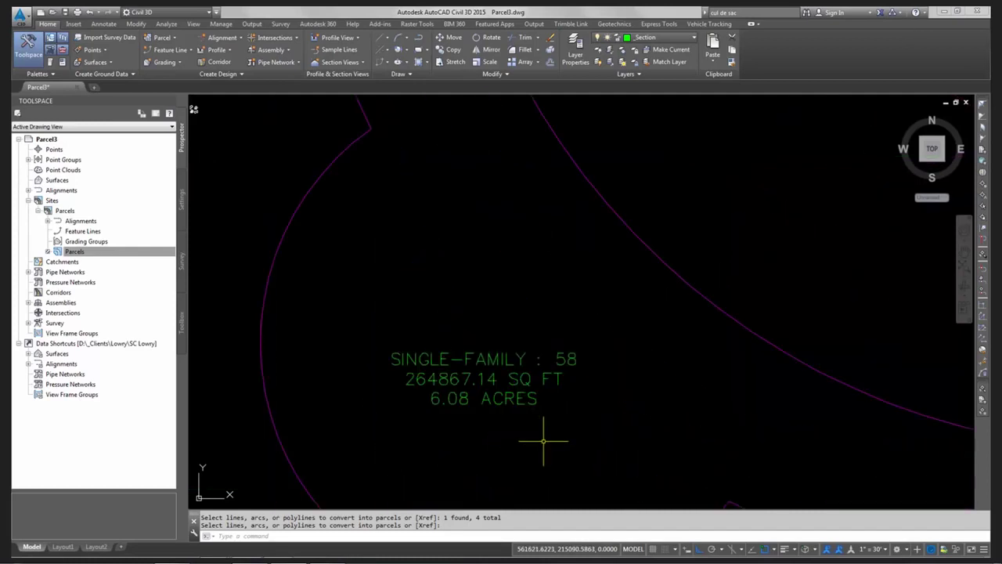
scroll(572, 414, "down", 10)
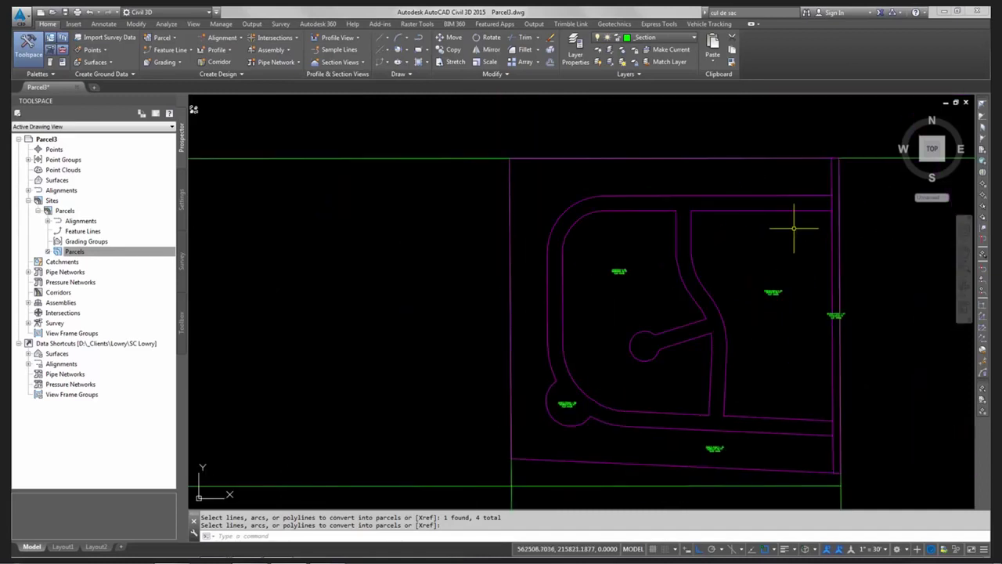
scroll(827, 331, "up", 4)
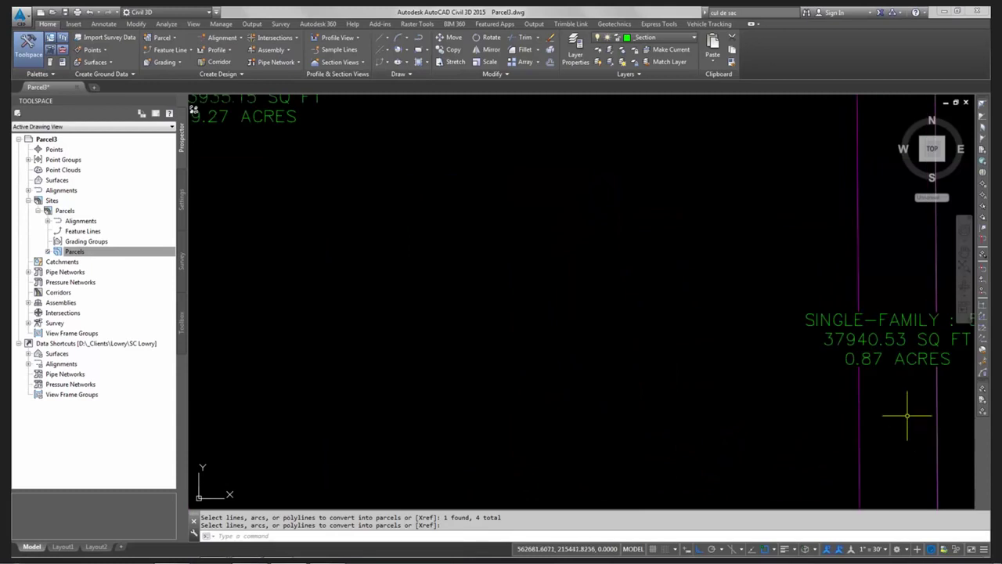
scroll(906, 415, "down", 5)
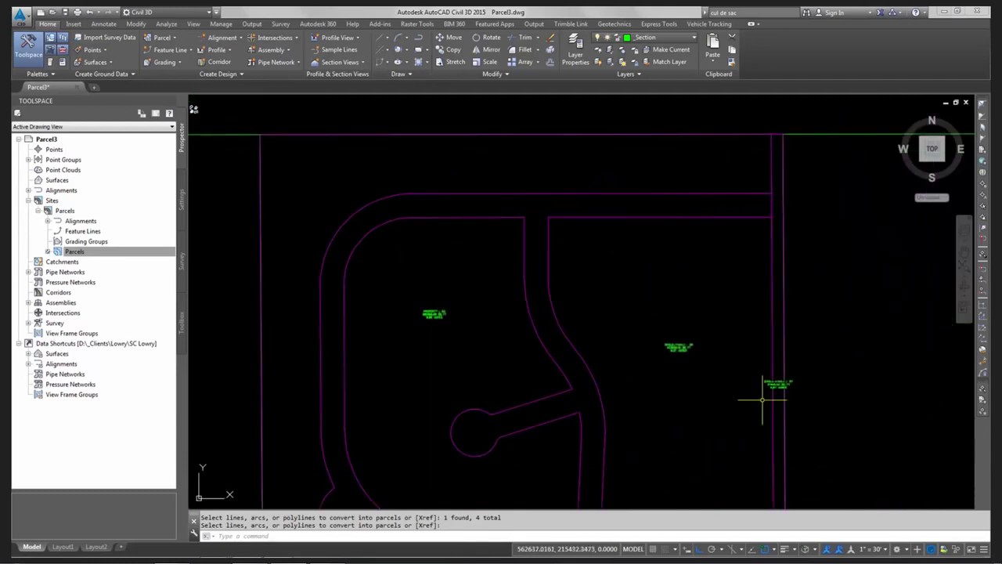
scroll(622, 353, "down", 3)
scroll(584, 392, "up", 5)
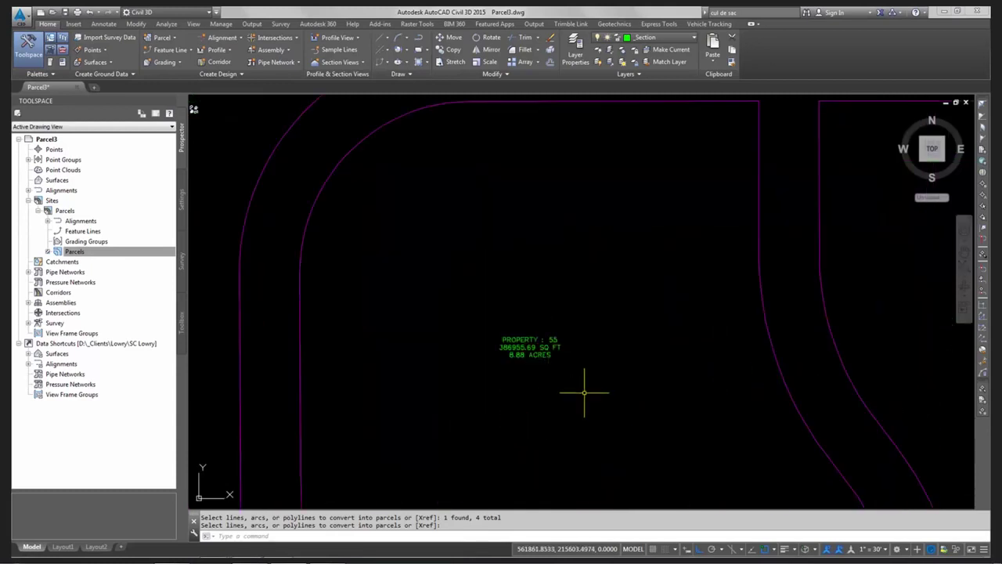
scroll(582, 395, "down", 3)
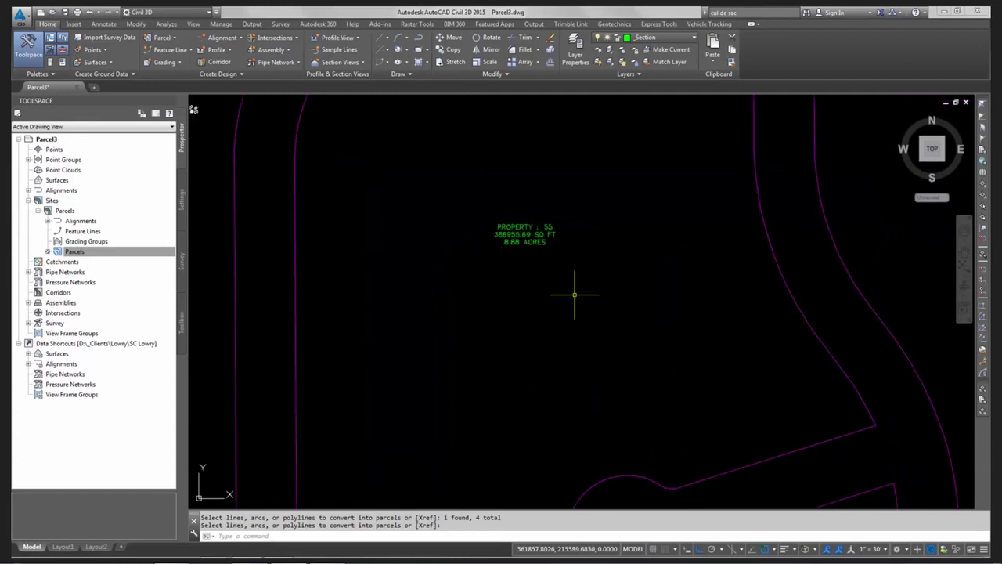
scroll(778, 293, "down", 4)
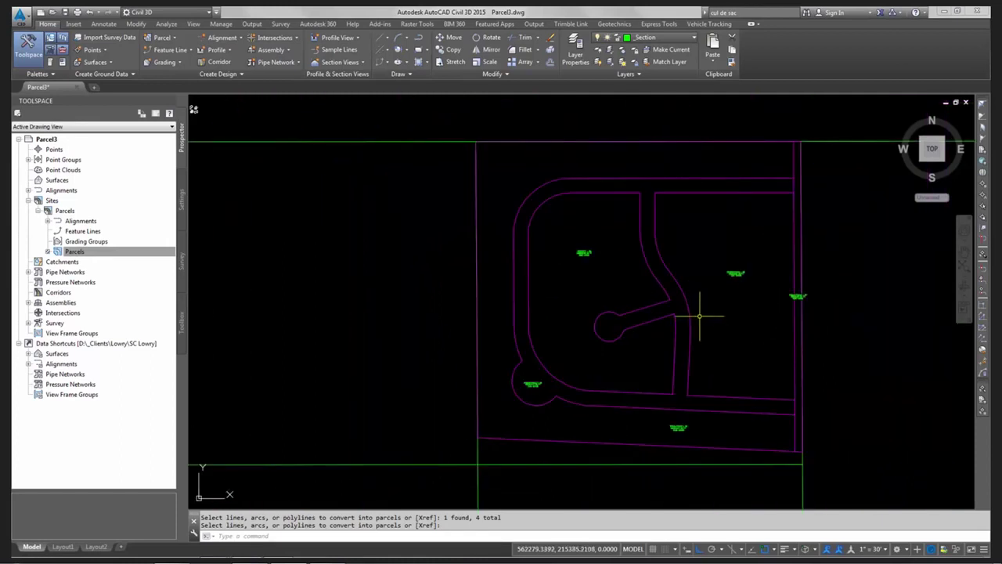
Step: Turn on the _Centerline layer to display the road centerlines inside the separate red boundary copy
scroll(681, 297, "down", 5)
key("Escape")
middle_click_drag(683, 300, 441, 328)
scroll(622, 335, "up", 4)
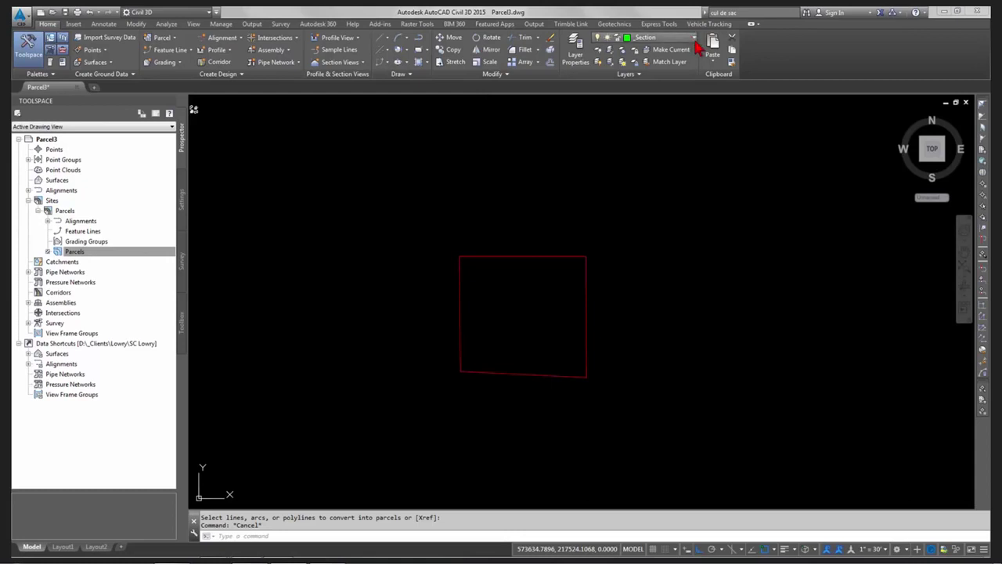
left_click(692, 39)
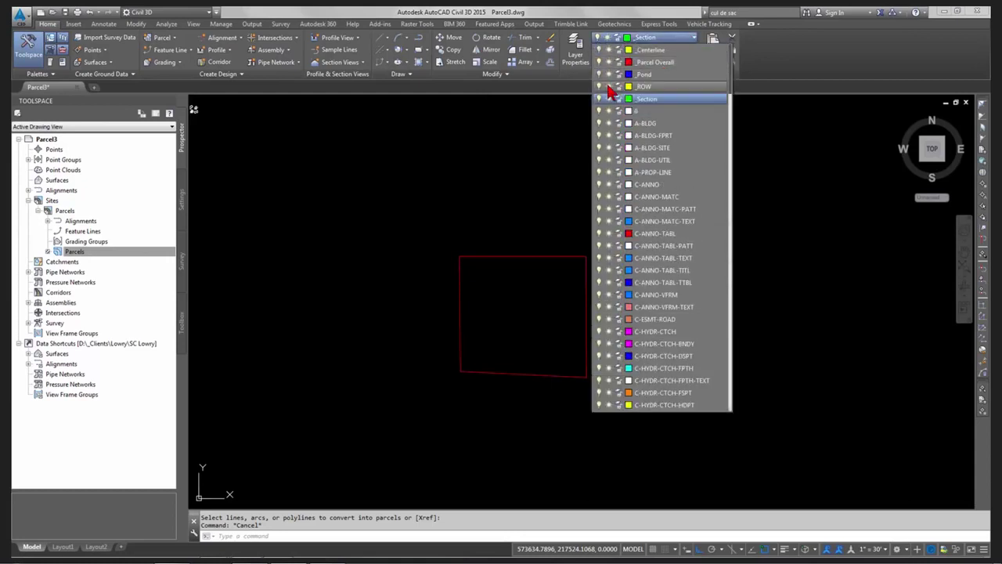
left_click(599, 51)
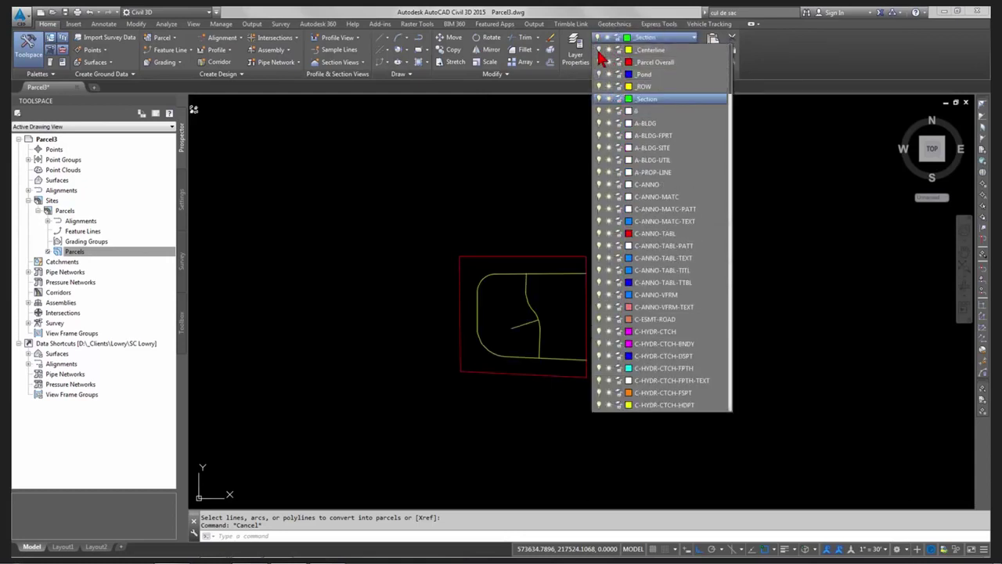
Step: Select the red overall boundary around the road centerlines for Create Parcel from Objects
scroll(475, 261, "up", 2)
scroll(475, 261, "up", 3)
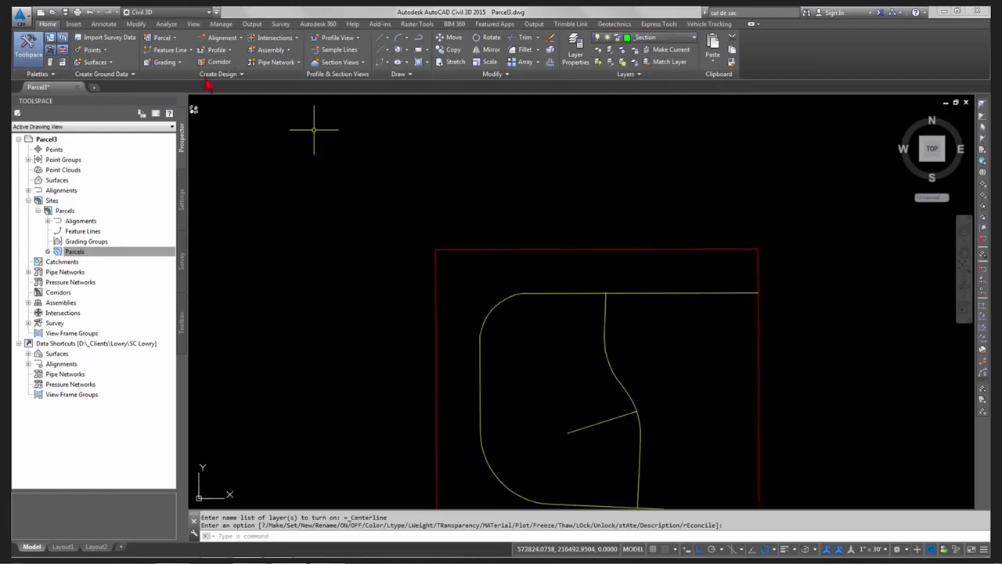
scroll(320, 134, "down", 3)
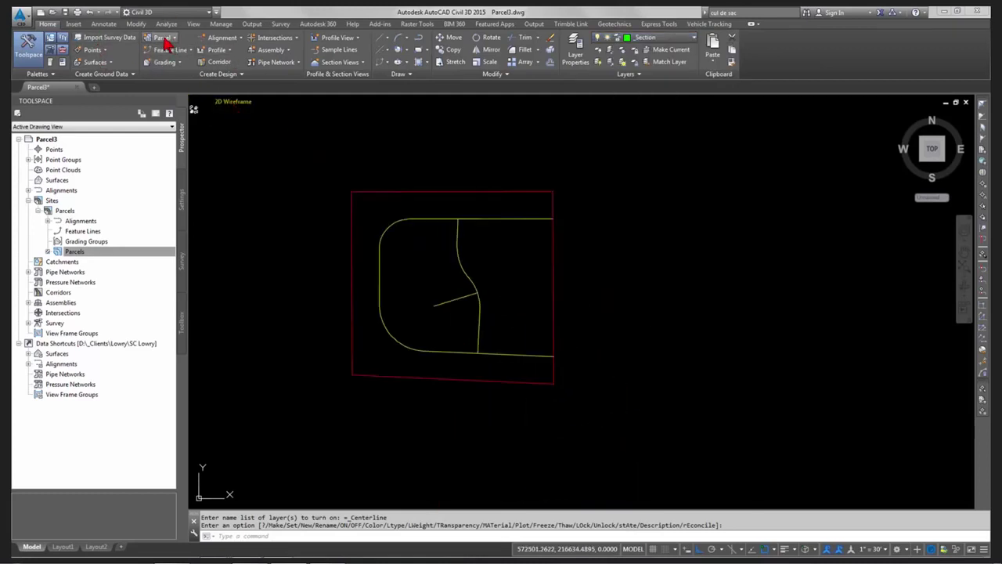
left_click(170, 50)
left_click(197, 78)
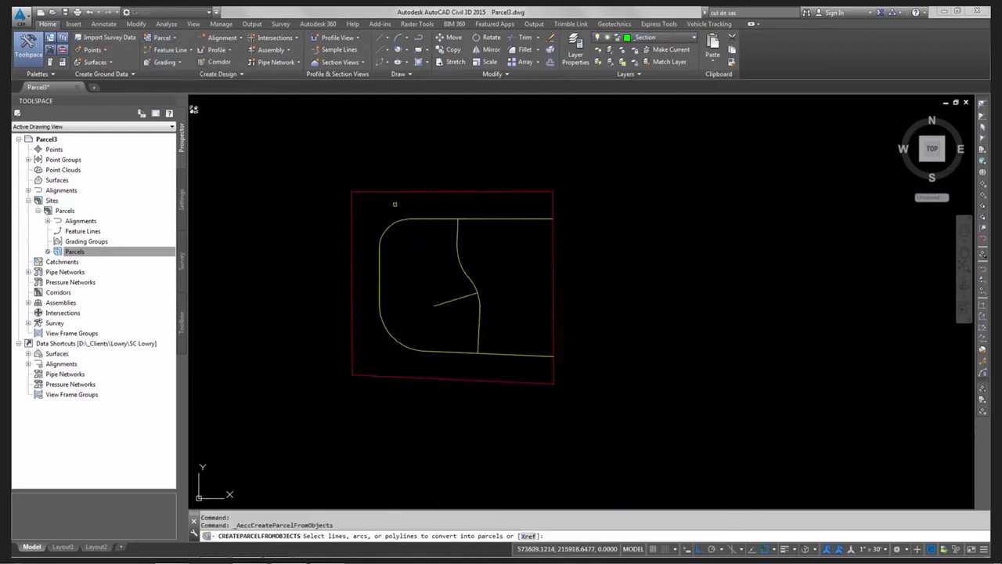
left_click(390, 190)
key("Return")
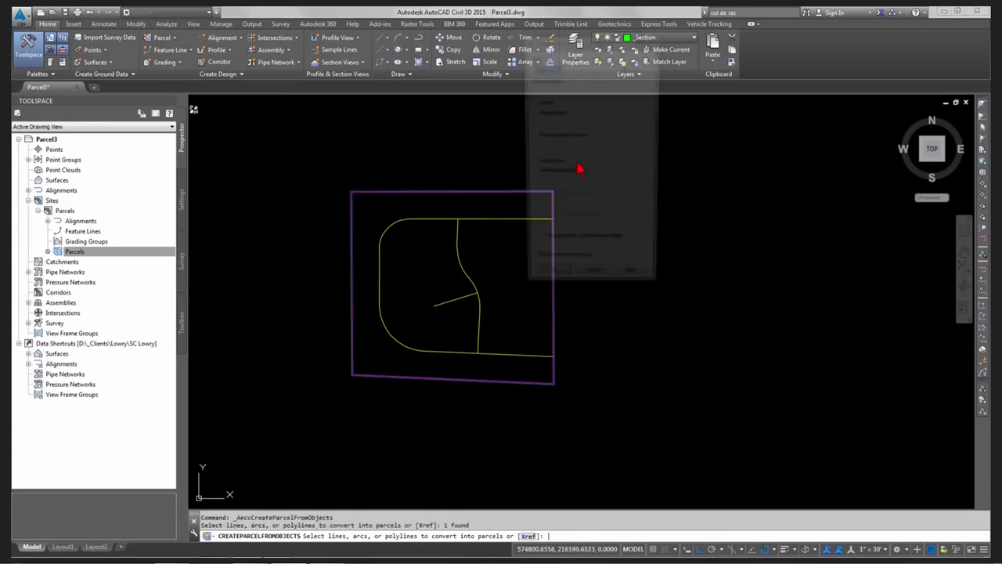
Step: Add a new site named Parcel ROW for the parcel being created
left_click(640, 67)
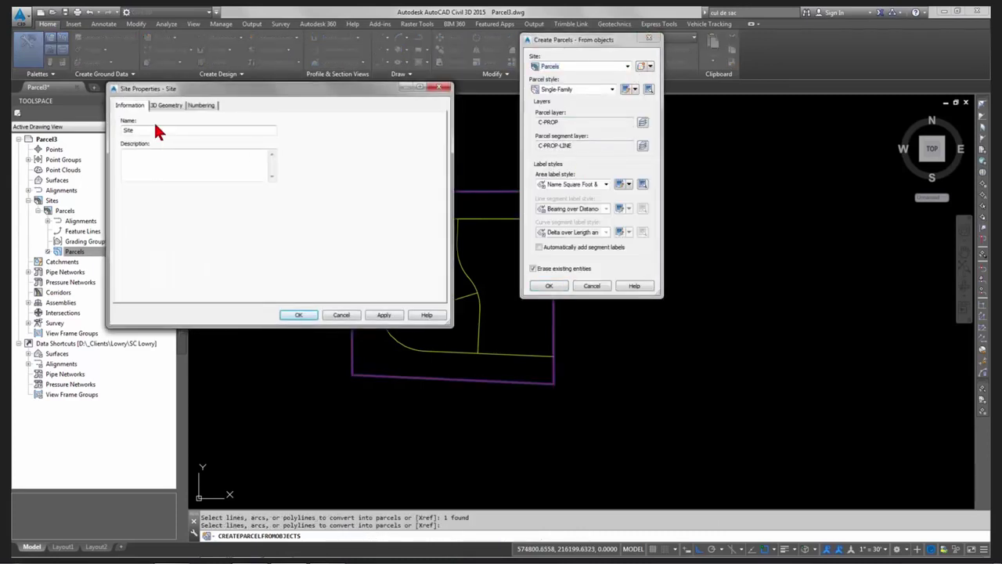
double_click(130, 130)
left_click(298, 315)
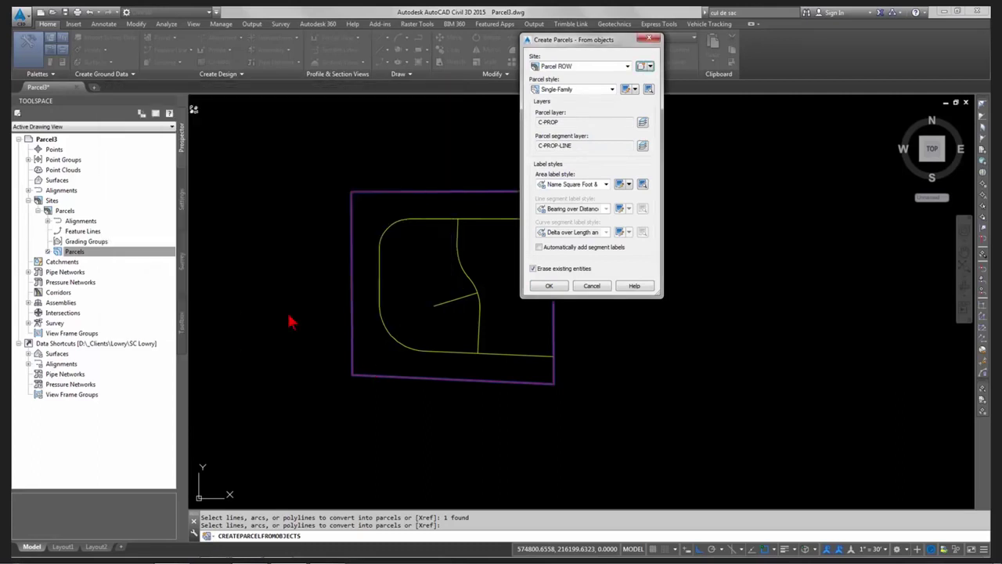
Step: Create the boundary parcel with the Property parcel style and the Name Square Foot & Acres area label style
left_click(578, 88)
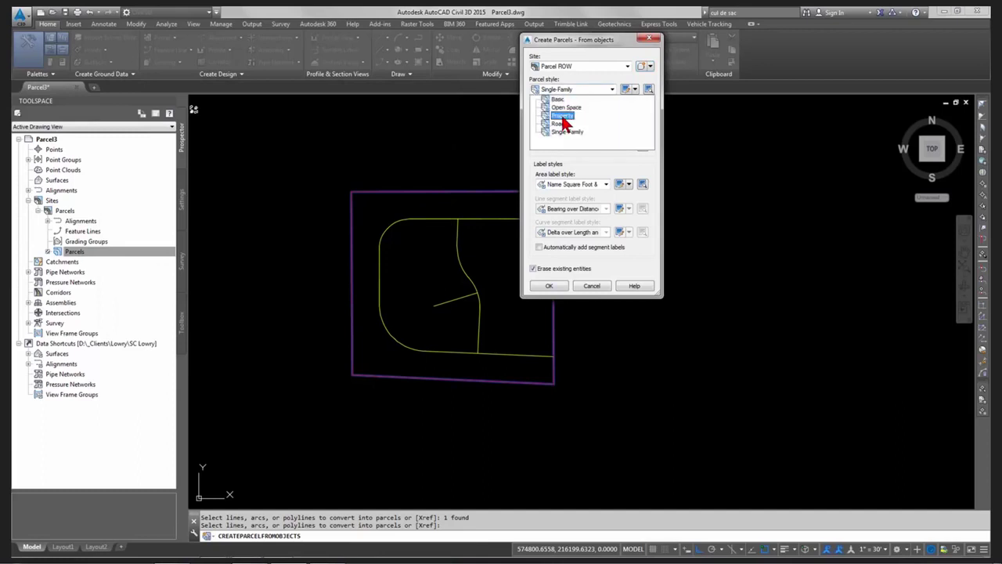
left_click(560, 129)
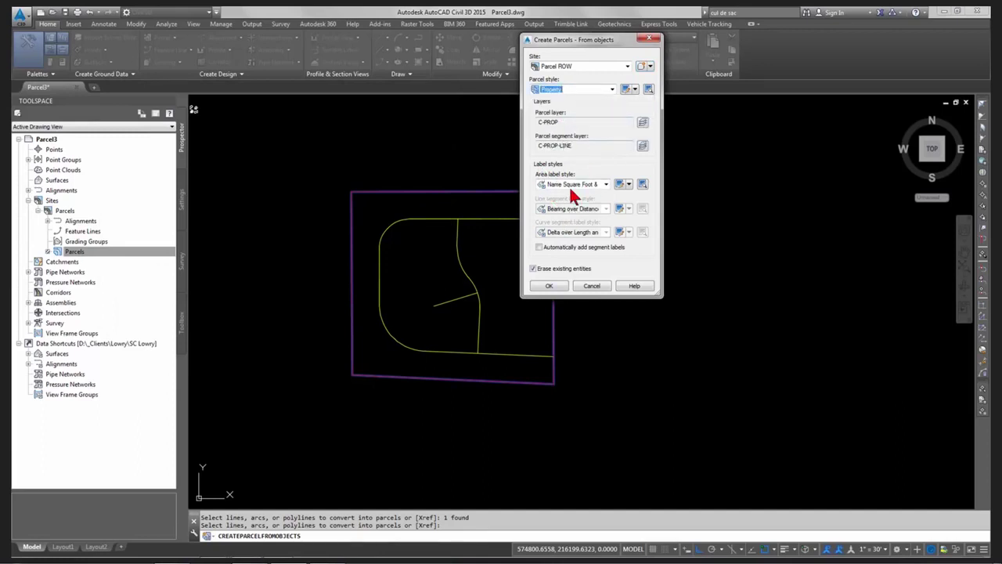
left_click(550, 285)
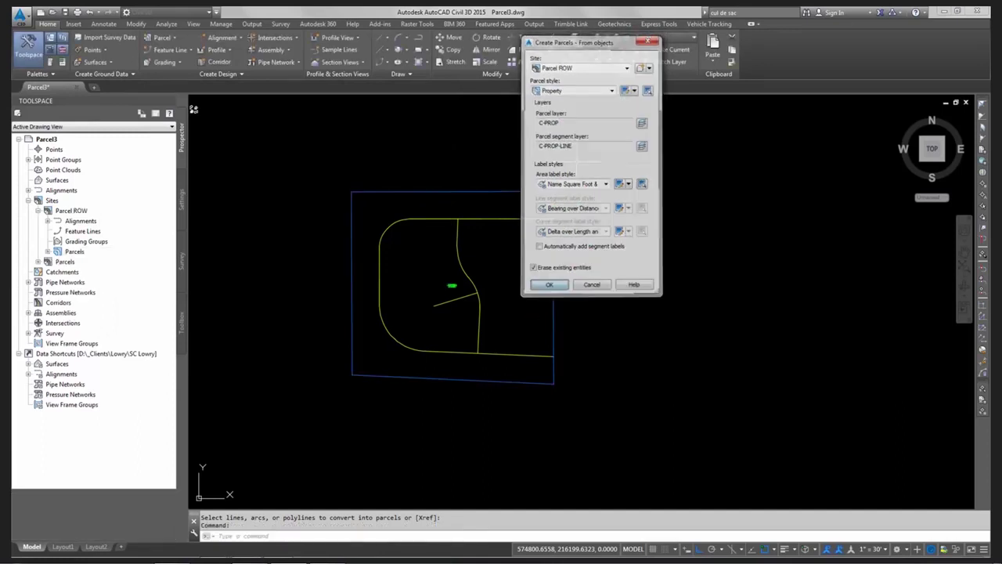
key("Escape")
scroll(452, 219, "up", 6)
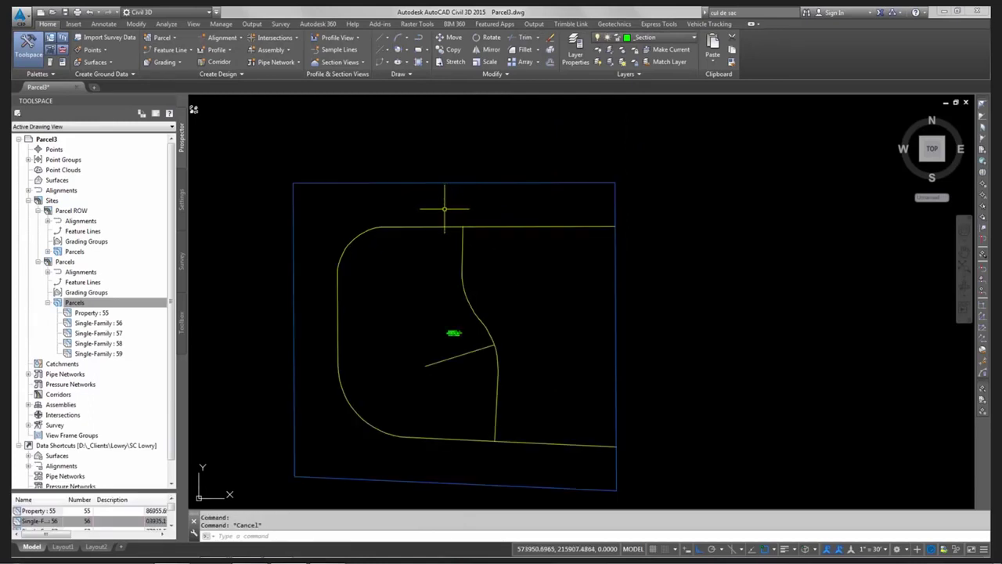
scroll(454, 321, "down", 6)
key("Escape")
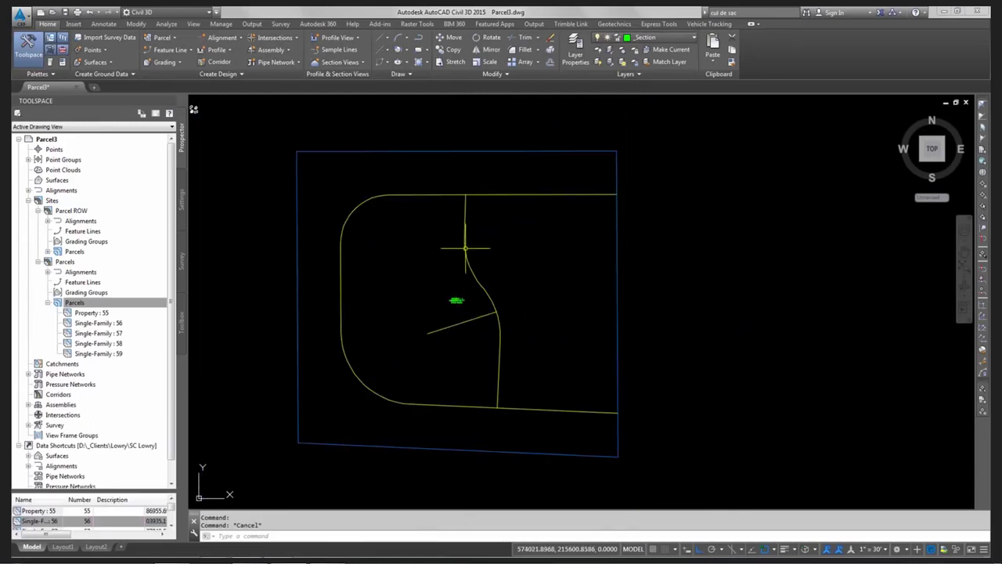
left_click(224, 38)
left_click(270, 97)
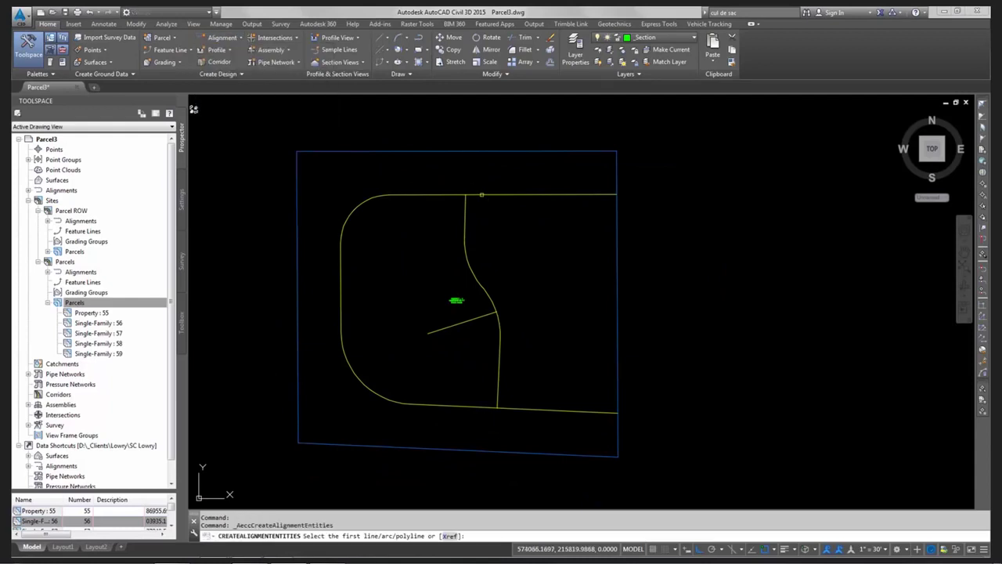
left_click(461, 194)
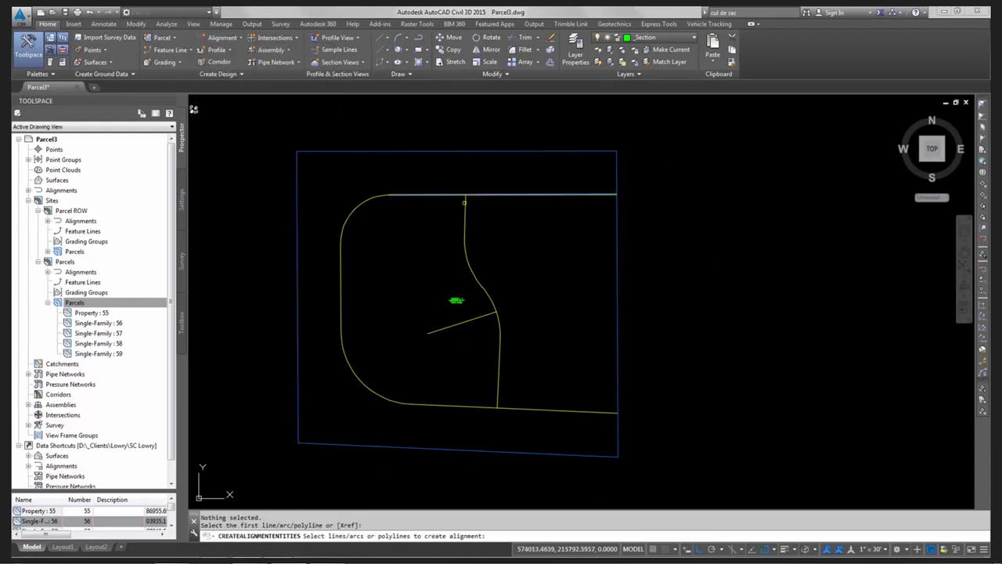
key("Escape")
key("Escape")
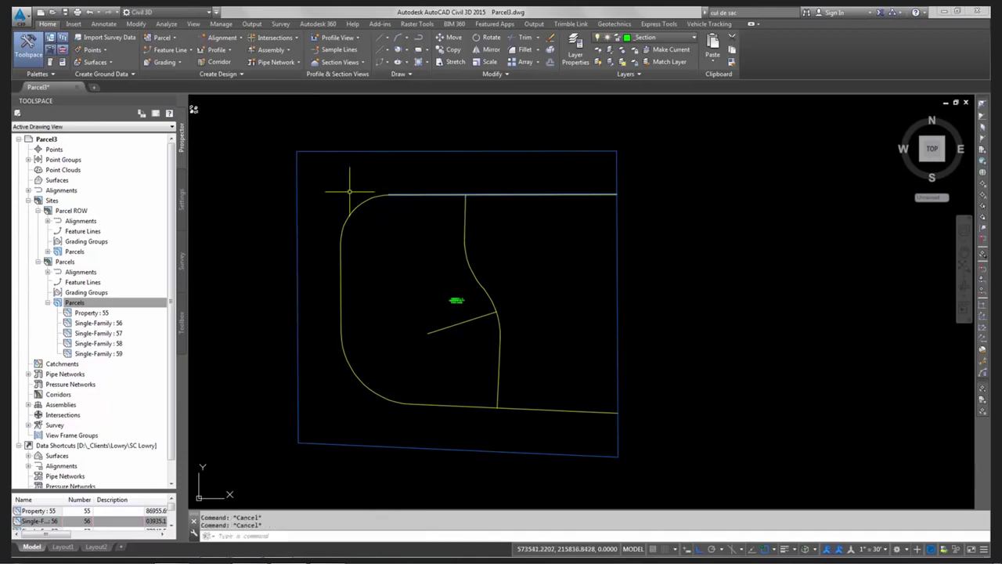
Step: Join the lines and arcs of the outer road loop centerline into one polyline
type("jhoin")
key("BackSpace")
key("BackSpace")
key("BackSpace")
key("BackSpace")
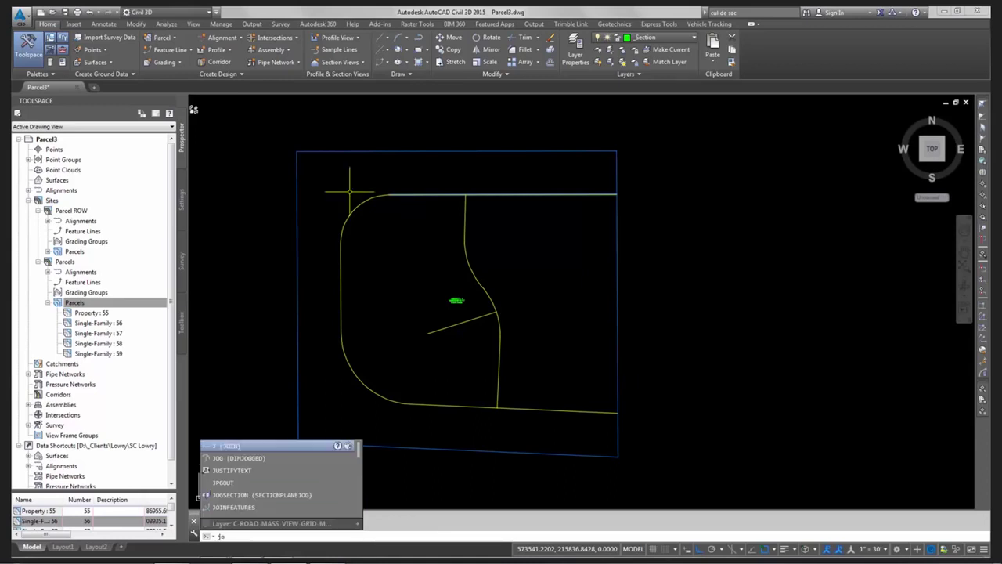
key("Return")
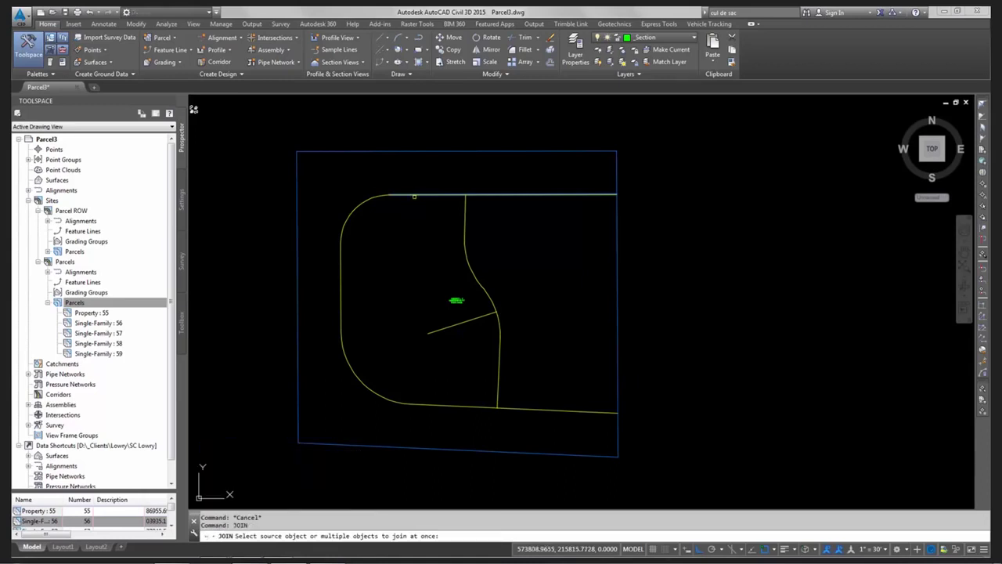
left_click(407, 195)
left_click(373, 197)
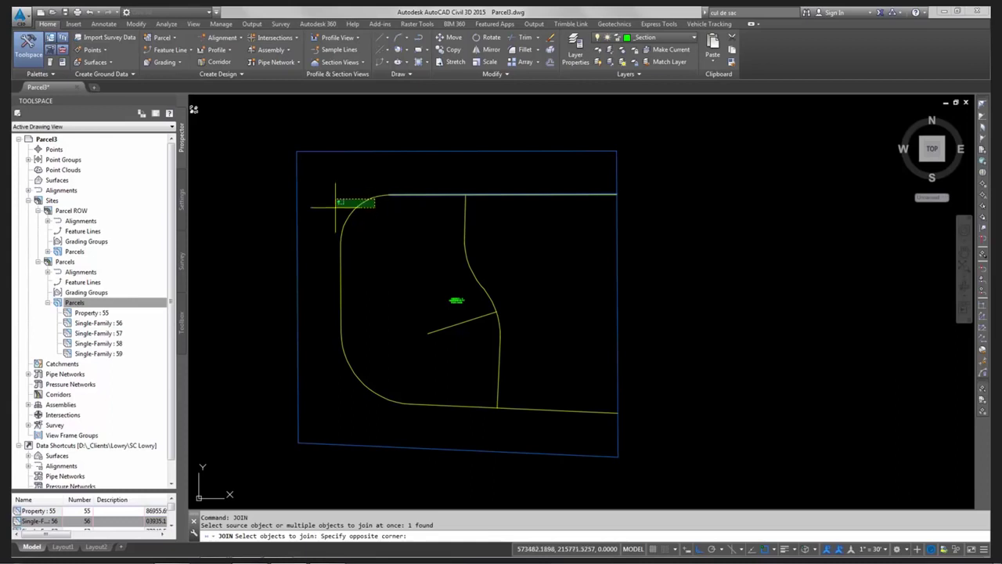
left_click(337, 208)
left_click(363, 277)
left_click(332, 366)
left_click(439, 393)
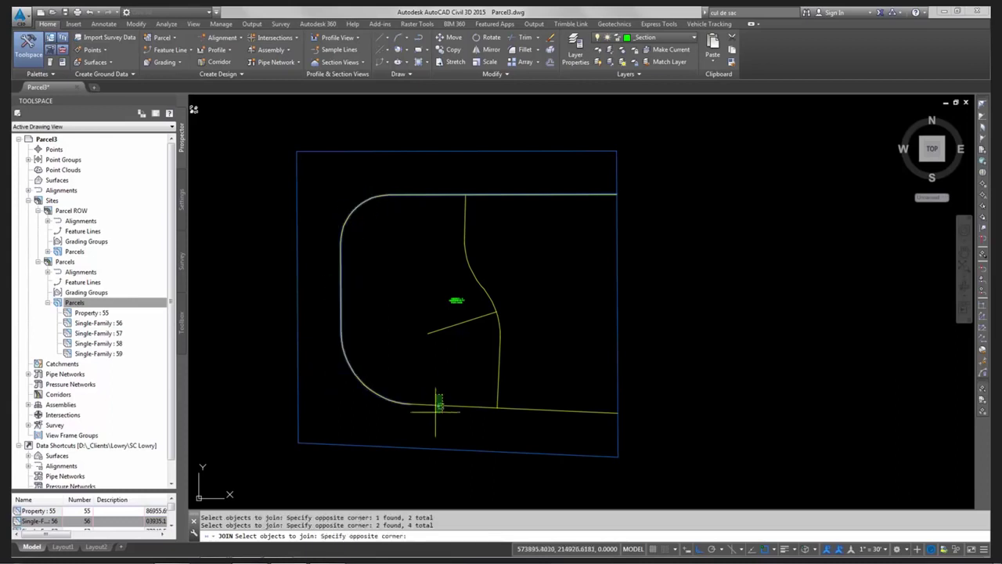
left_click(425, 415)
key("Return")
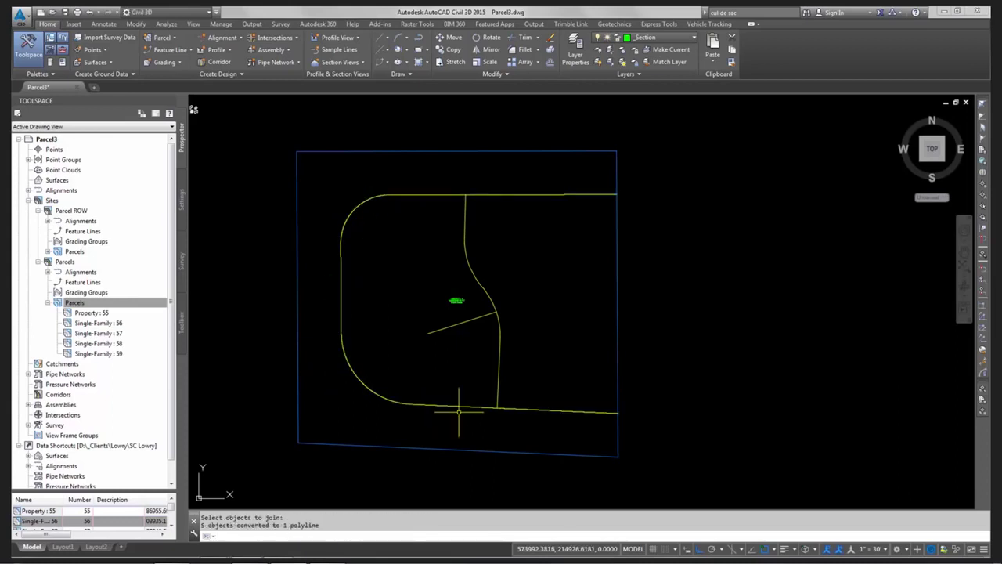
key("Escape")
left_click(427, 196)
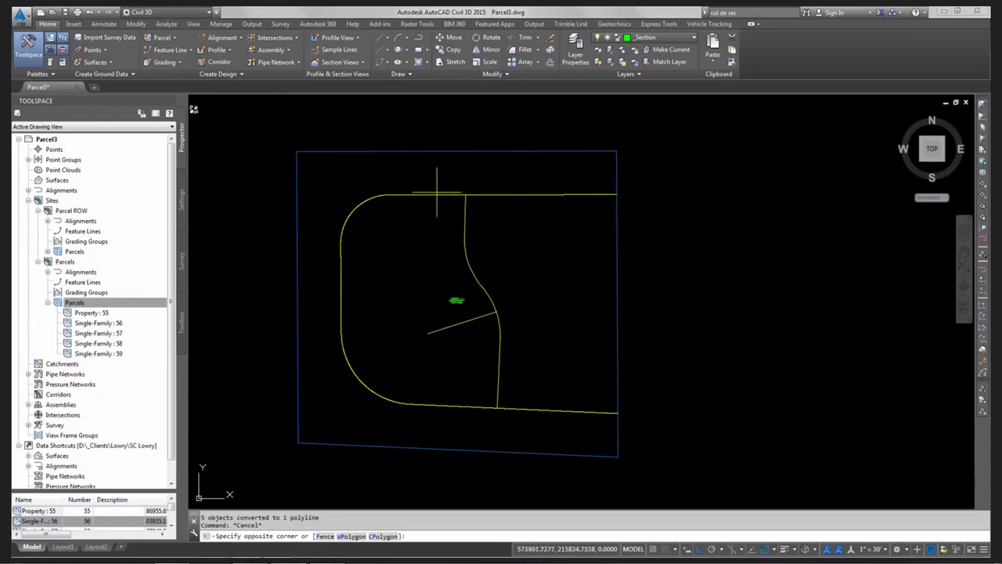
key("Escape")
type("j")
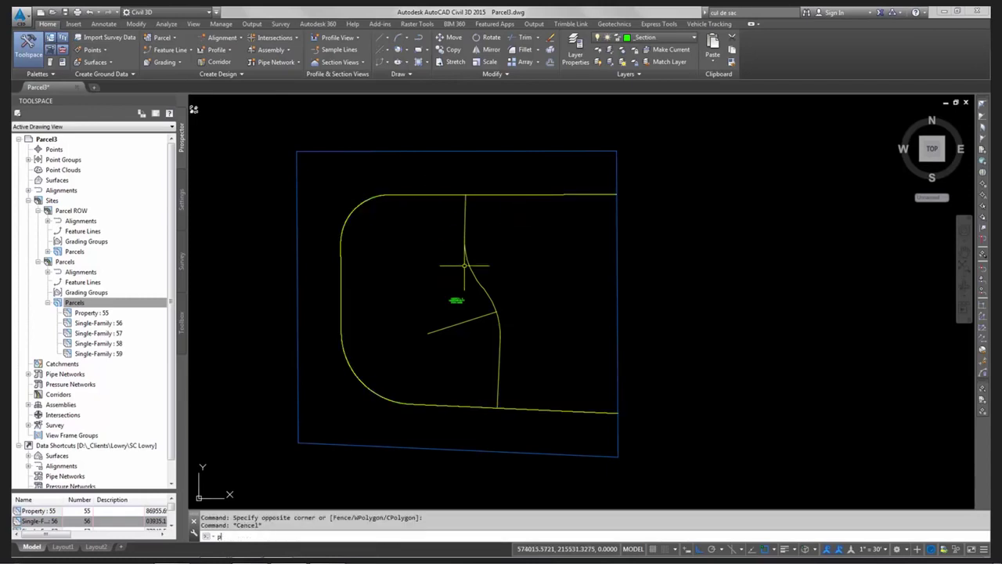
key("Escape")
Step: Join the segments of the curved north-south centerline inside the loop into one polyline
type("jo")
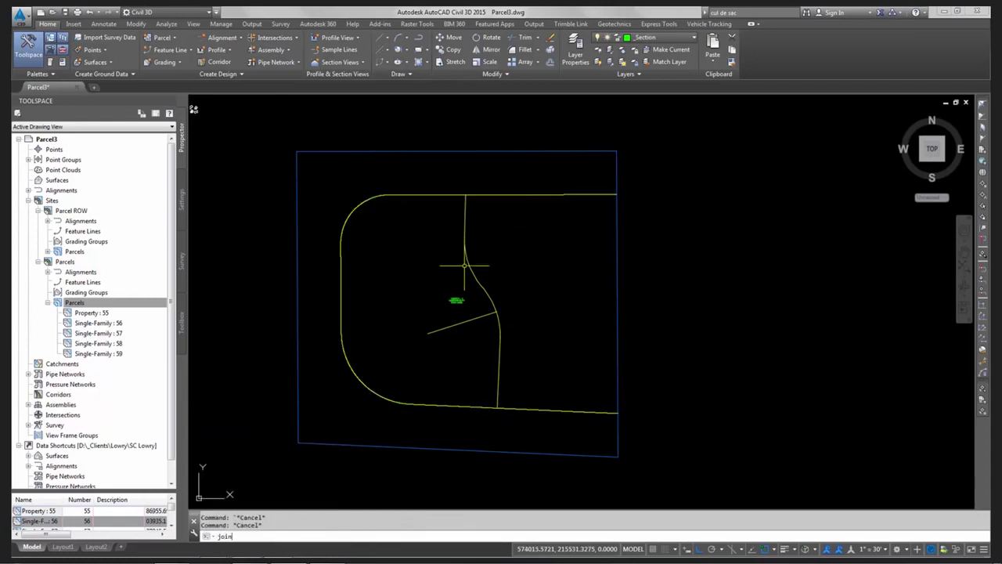
type("in")
key("Return")
left_click(474, 233)
left_click(447, 262)
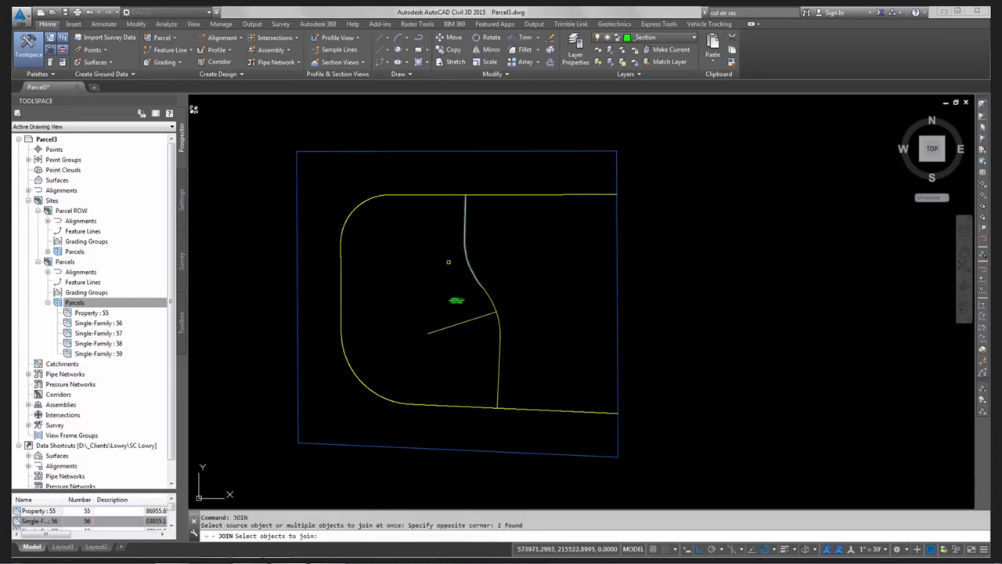
left_click(494, 299)
left_click(487, 297)
left_click(479, 287)
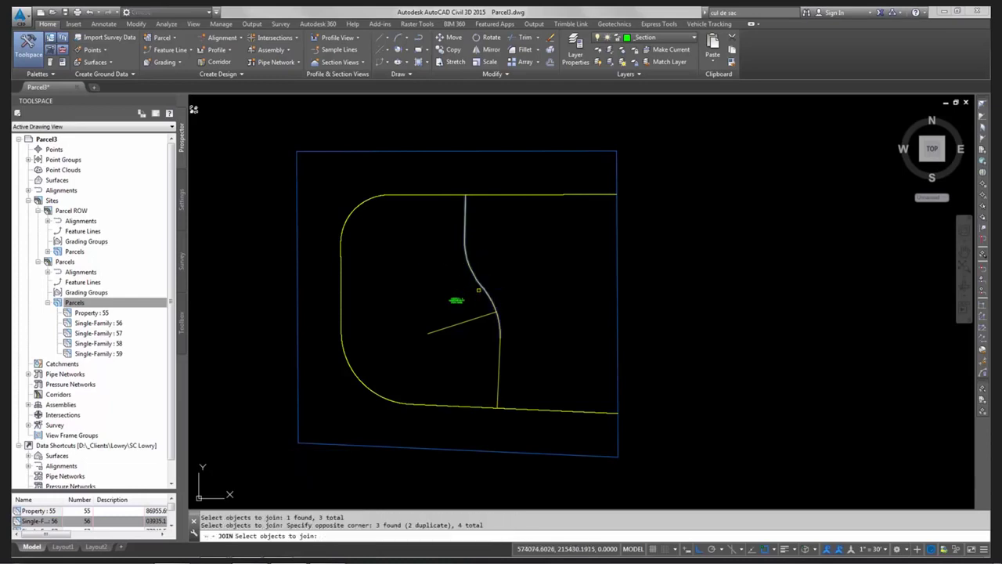
key("Return")
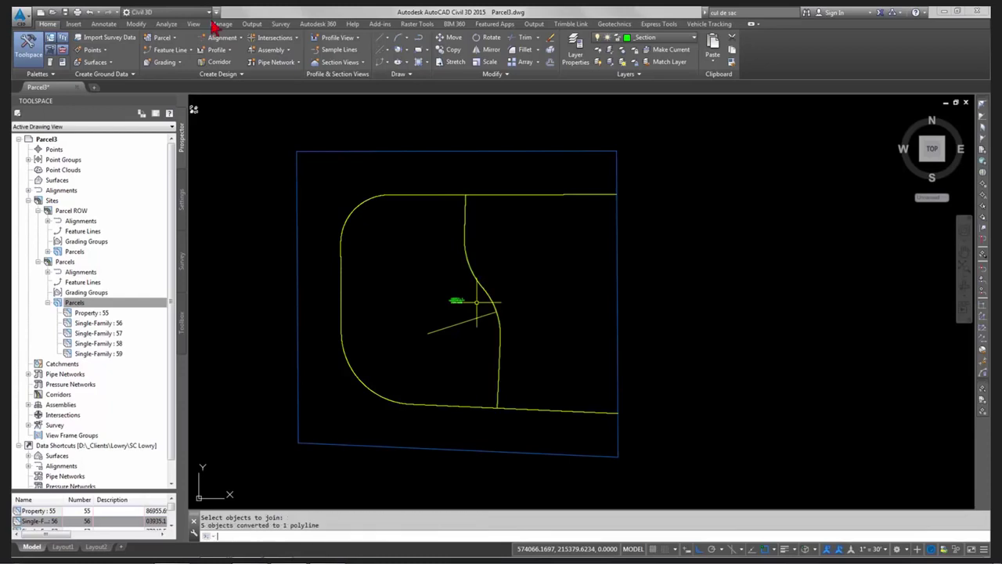
key("Escape")
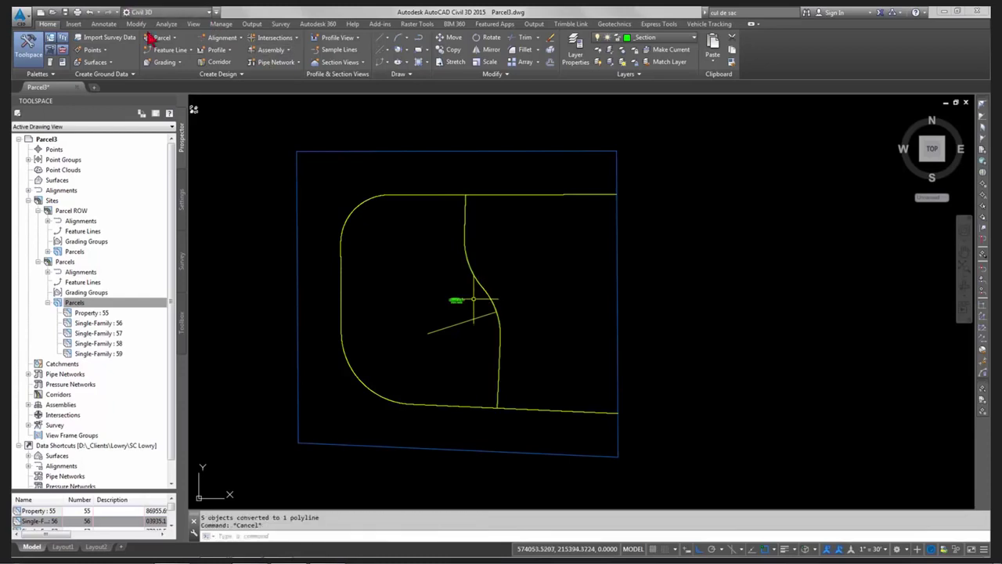
left_click(464, 238)
key("Escape")
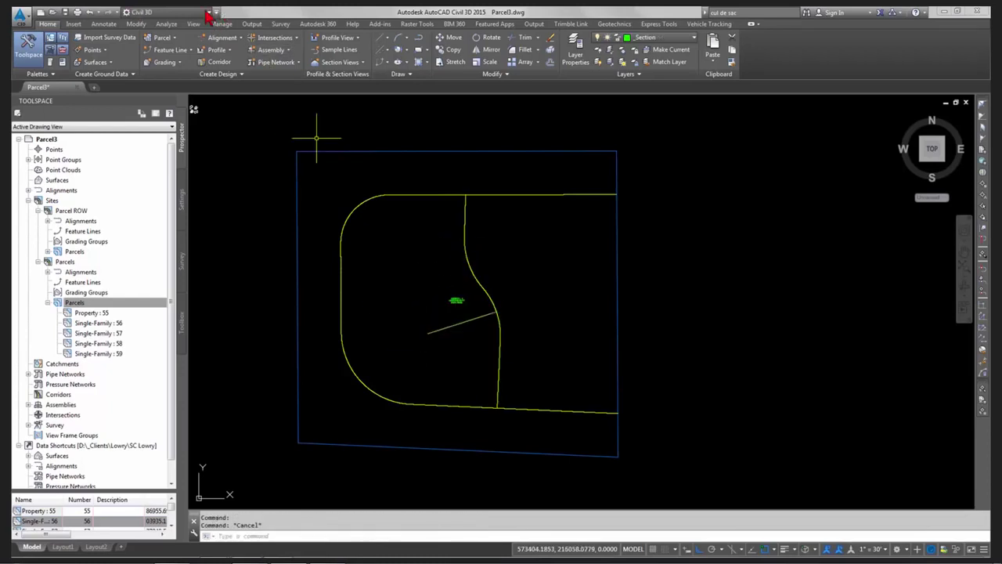
Step: Select the outer loop, the curved inner centerline and the short spur for Create Alignment from Objects, accepting the default direction
left_click(227, 38)
left_click(252, 101)
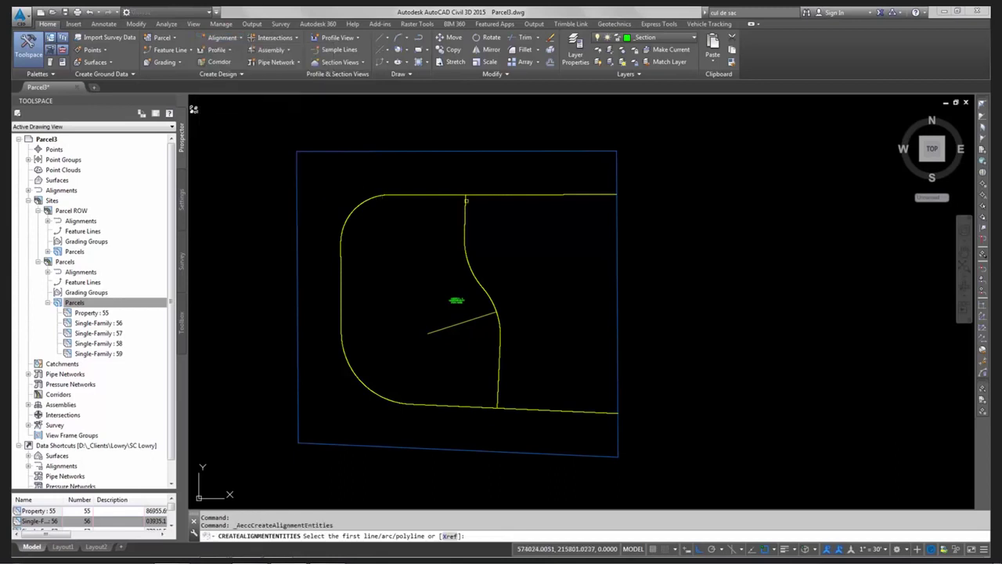
left_click(453, 194)
left_click(463, 210)
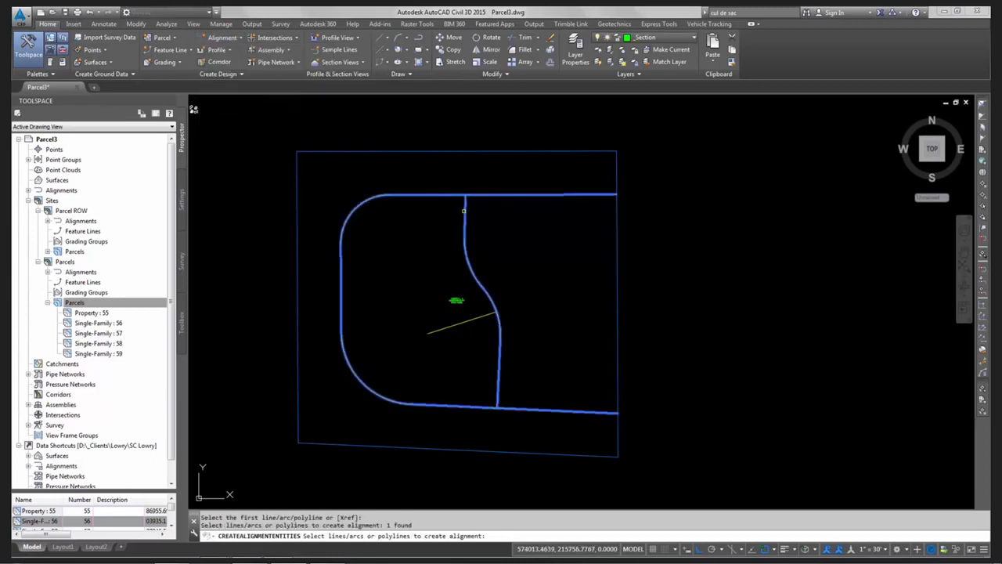
left_click(451, 325)
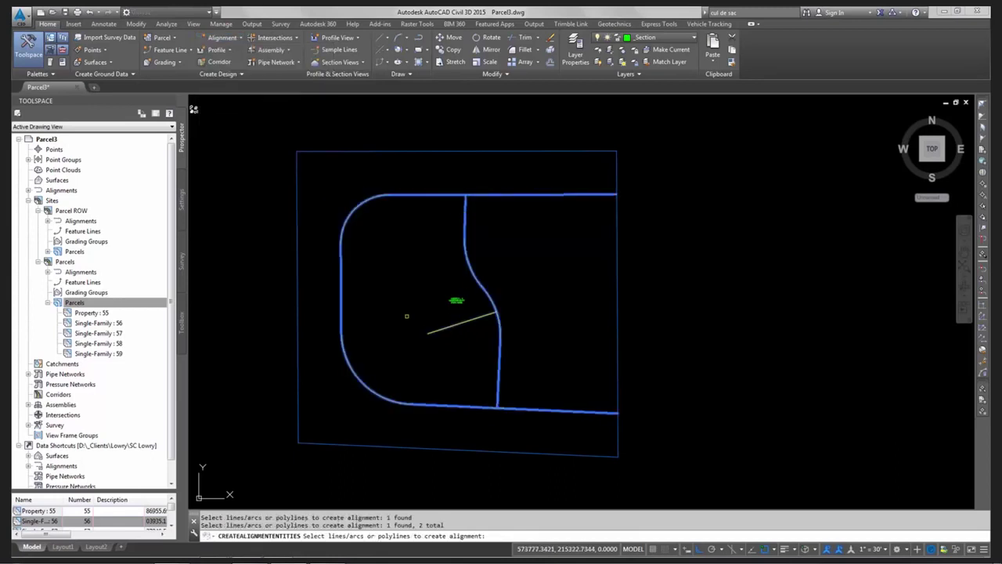
key("Return")
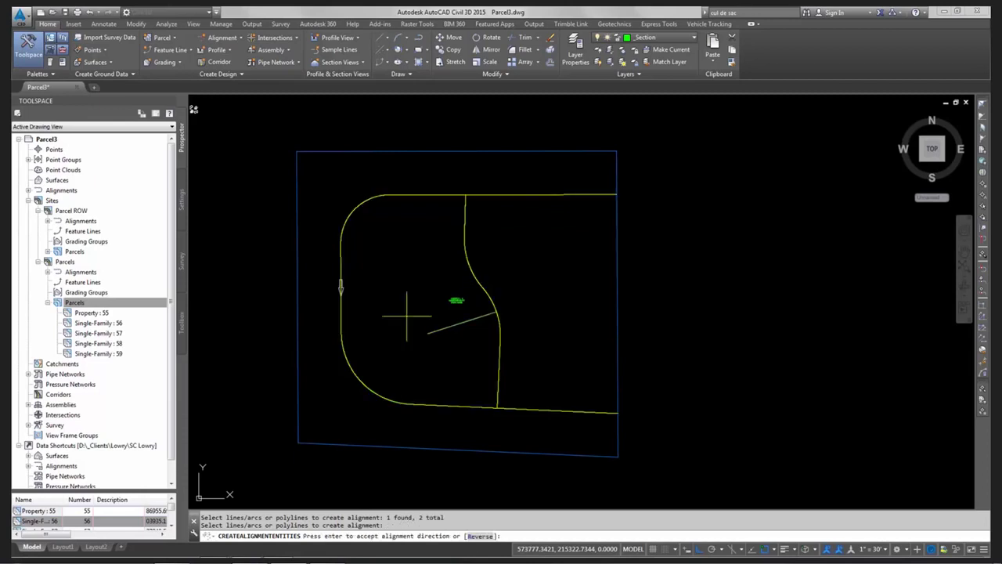
key("Return")
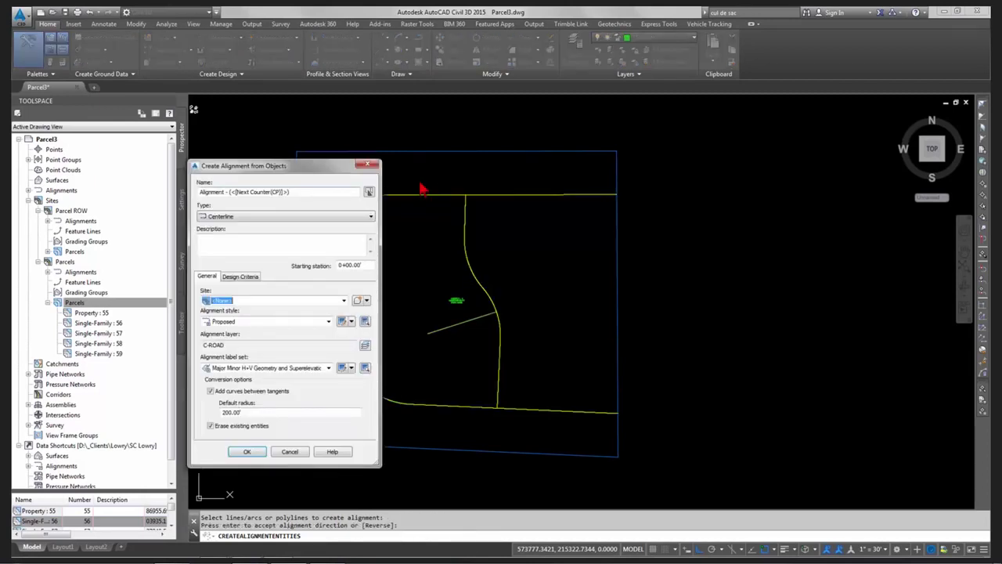
Step: Create the centerline alignment in the Parcel ROW site, keeping the Proposed style and the 200.00' default curve radius
left_click(248, 300)
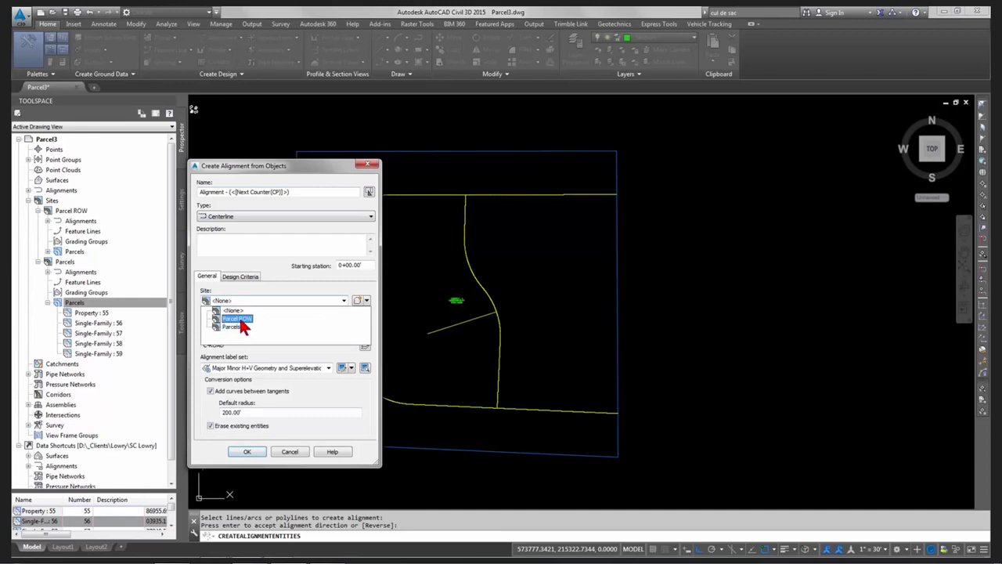
left_click(242, 325)
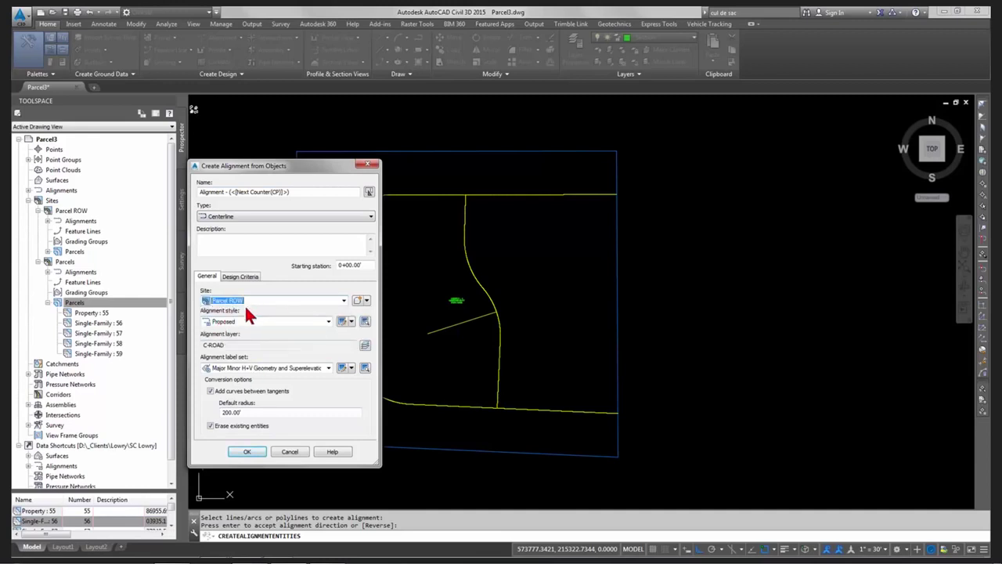
left_click(248, 454)
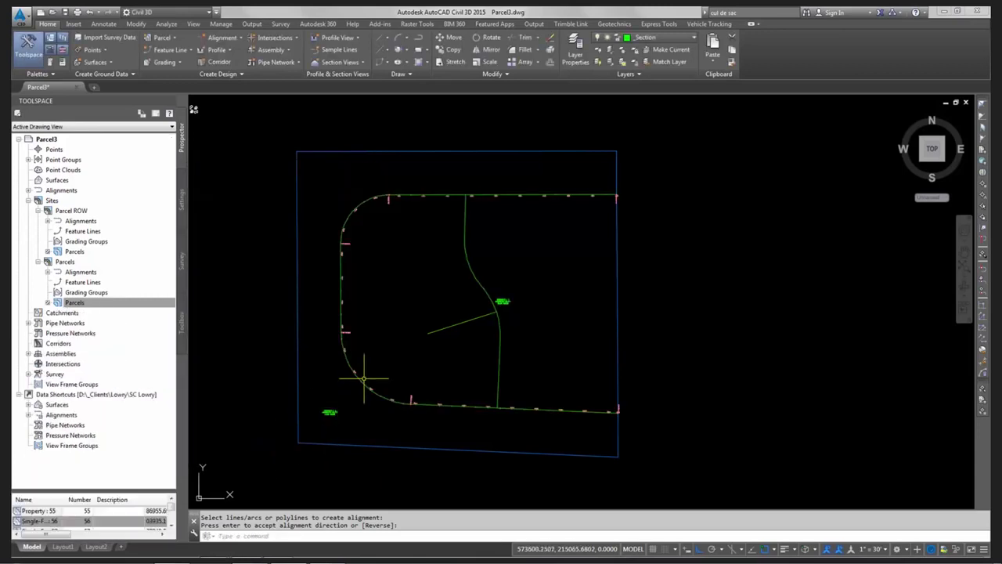
Step: Check the combined centerline alignment, then undo its creation to restore the separate outer loop, inner centerline and spur linework
key("Escape")
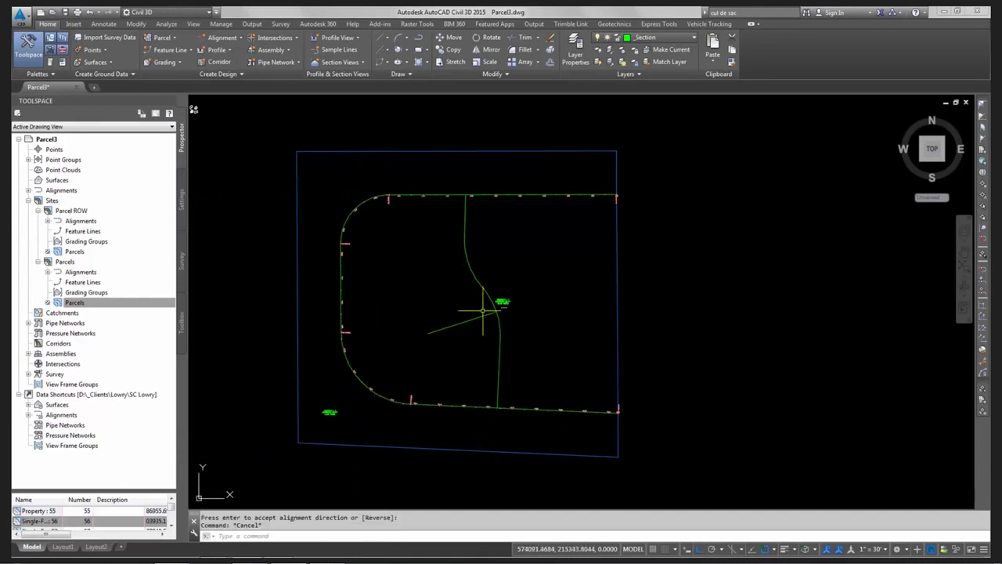
left_click(465, 280)
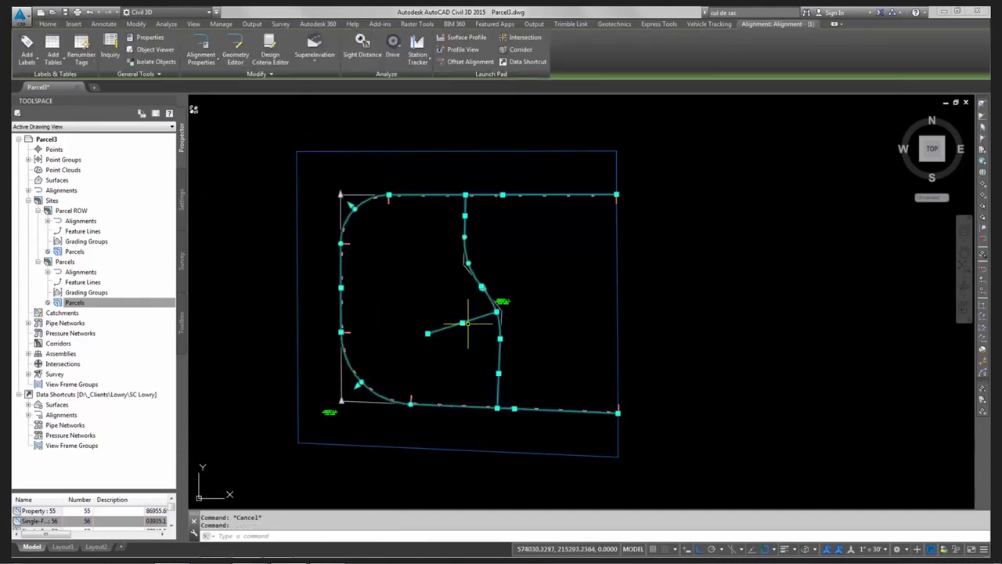
key("Escape")
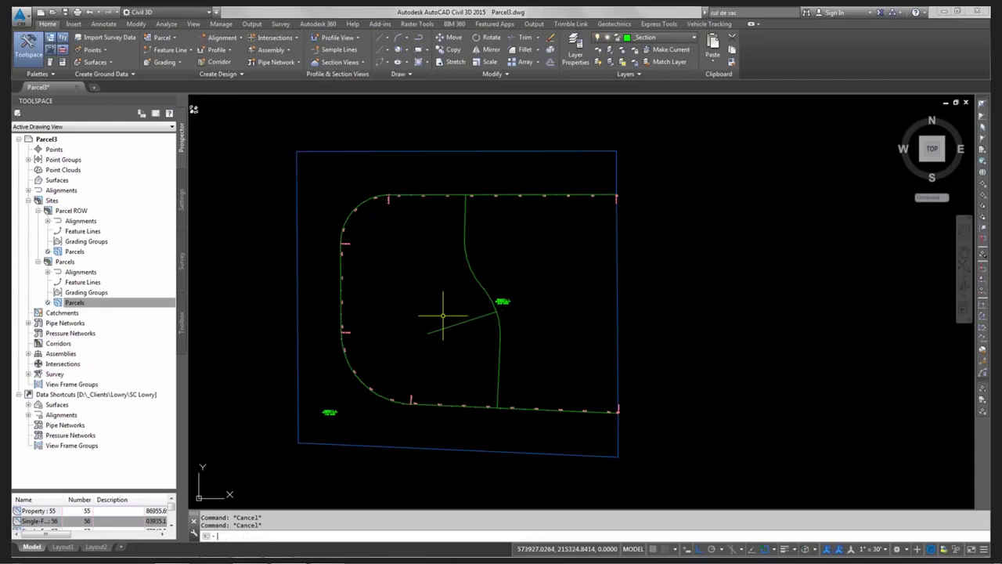
type("u")
key("Return")
key("Escape")
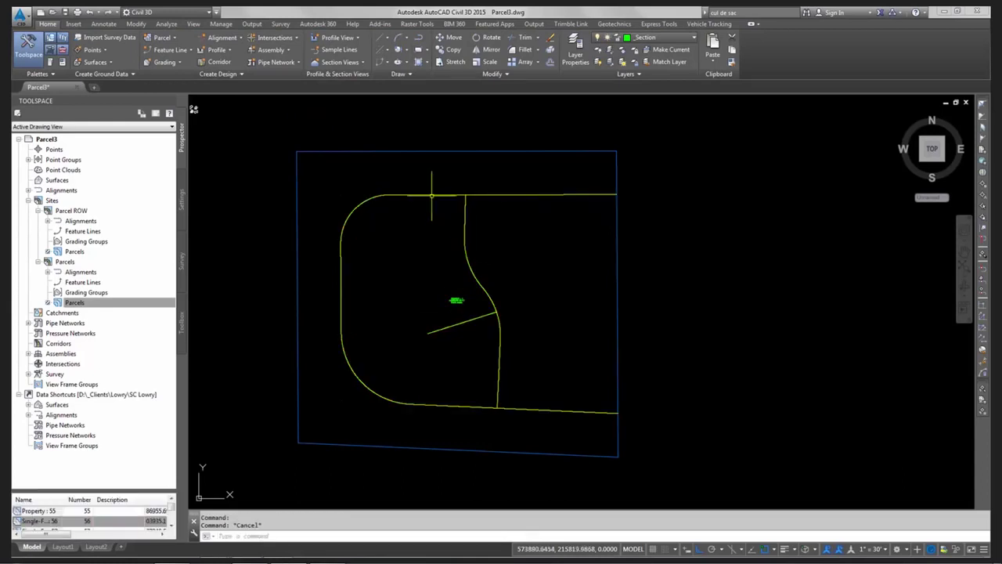
Step: Create a centerline alignment from the outer loop polyline alone, assigned to the Parcel ROW site
left_click(221, 37)
left_click(283, 97)
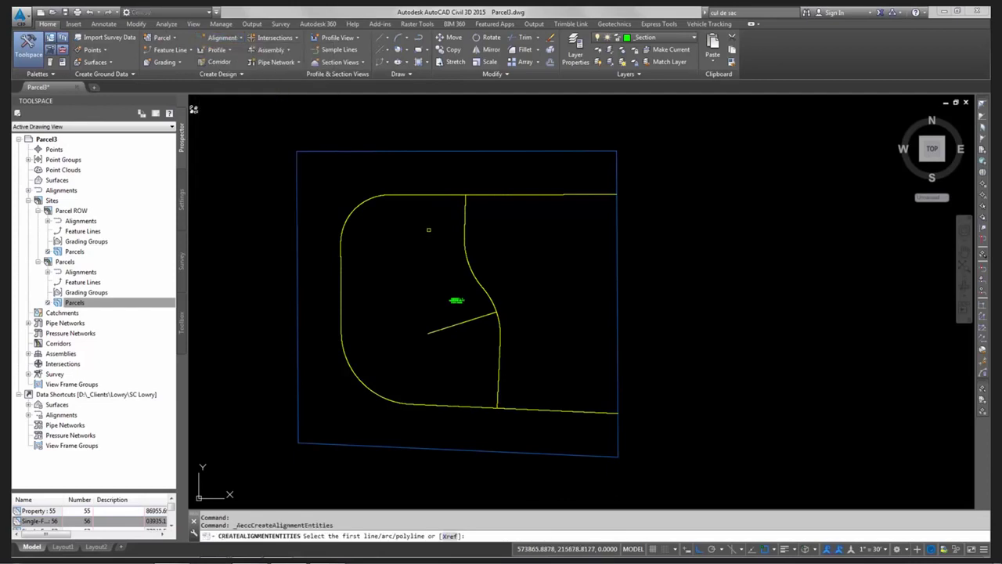
left_click(428, 194)
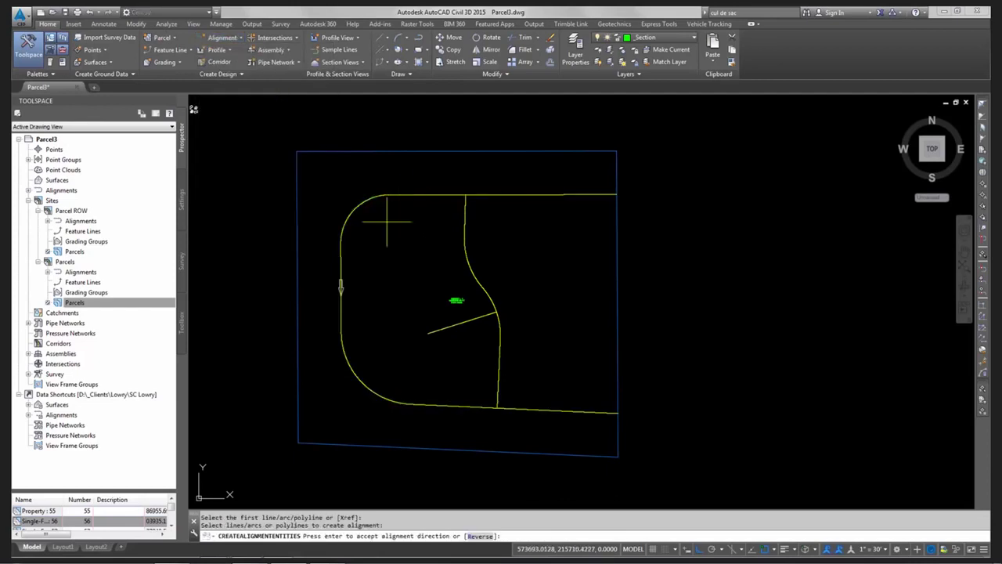
key("Return")
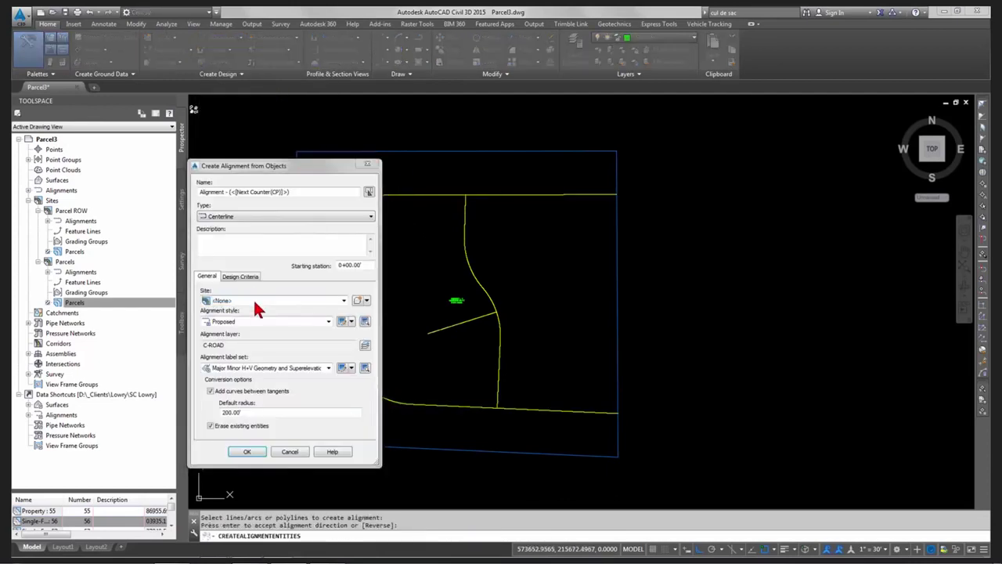
left_click(253, 298)
left_click(252, 324)
left_click(247, 452)
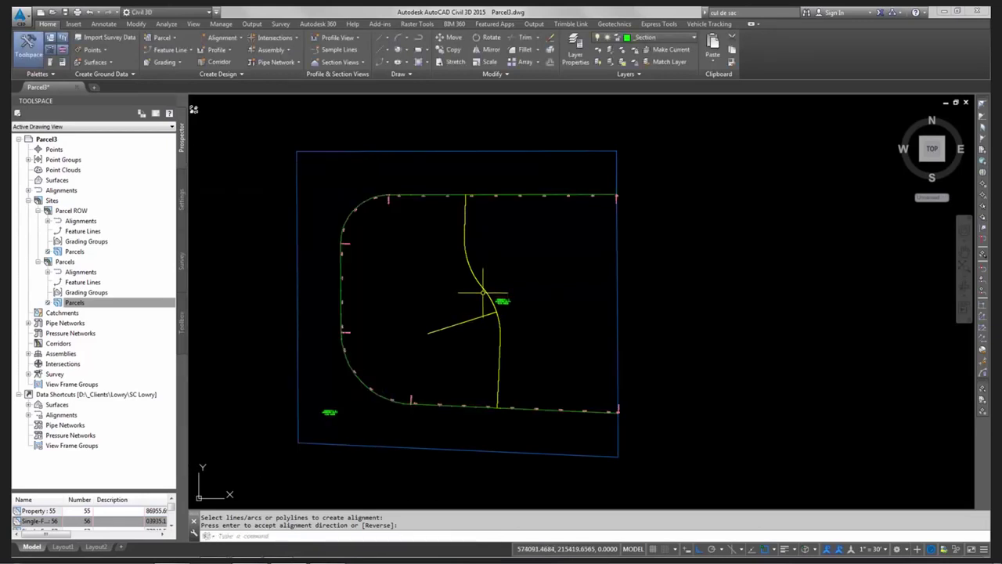
key("Return")
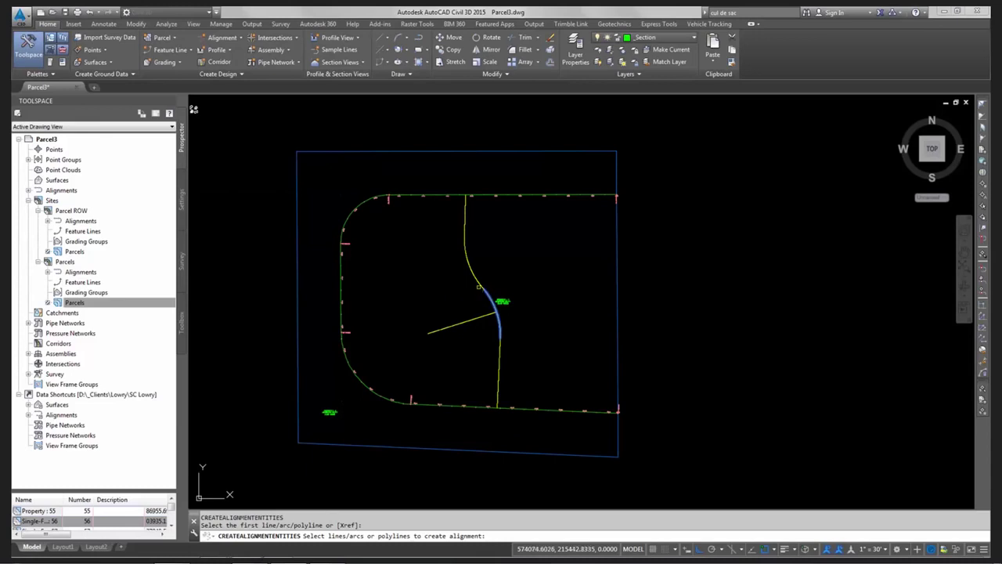
key("Escape")
key("Escape")
Step: Join all line and arc segments of the curved north-south centerline into one polyline and check the joined object
type("join")
key("Return")
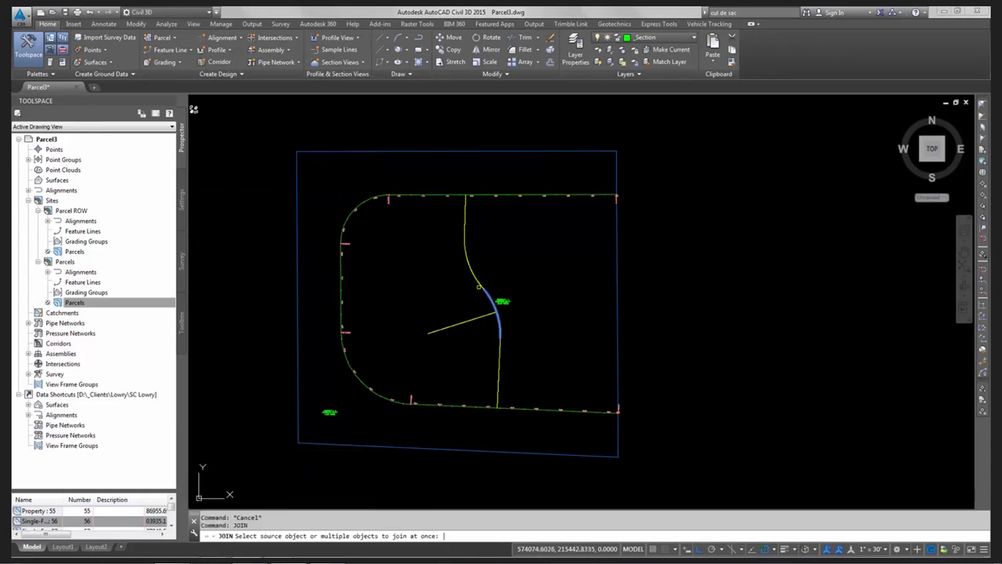
left_click(507, 231)
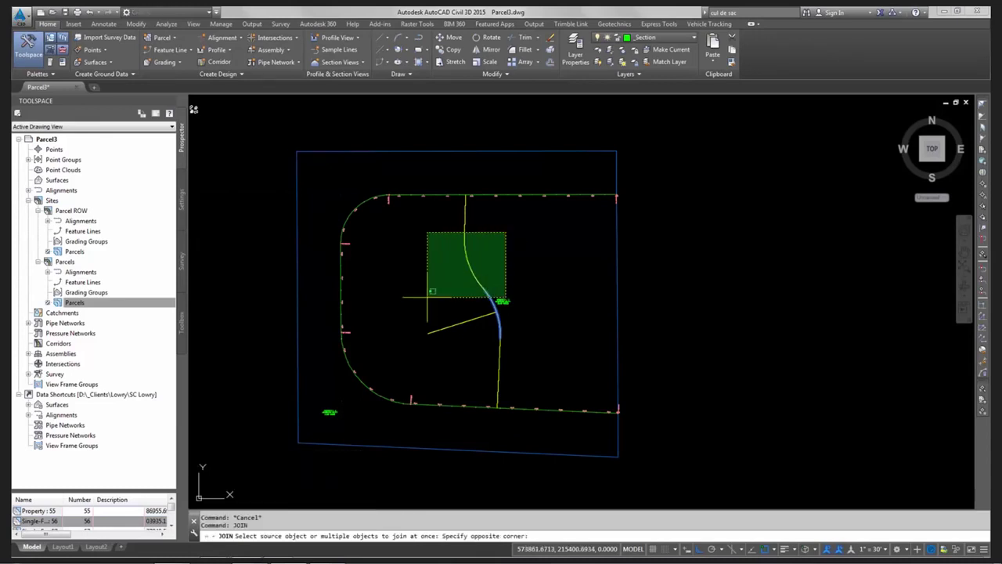
left_click(427, 290)
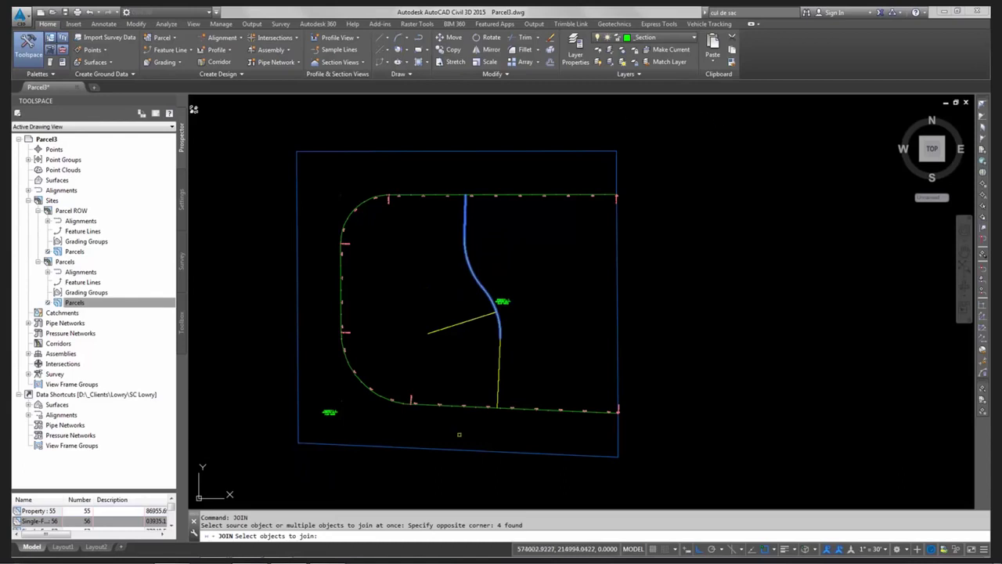
left_click(535, 353)
left_click(457, 406)
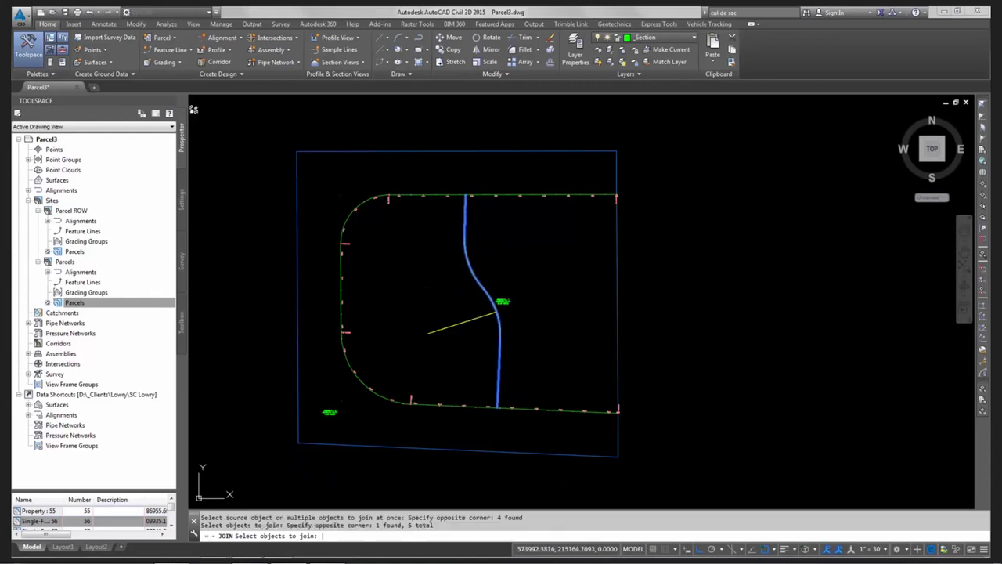
key("Return")
key("Escape")
left_click(473, 282)
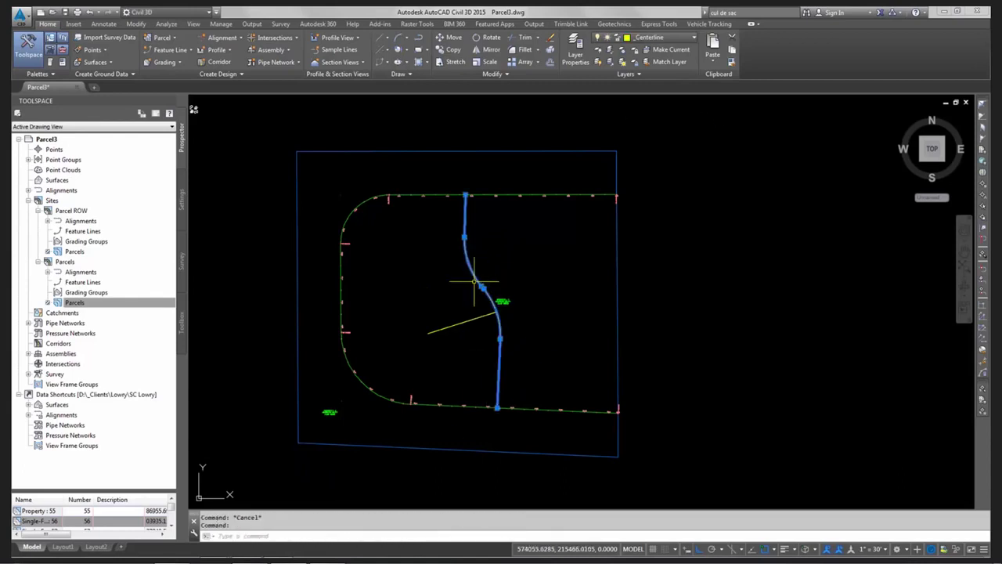
scroll(474, 282, "up", 2)
key("Escape")
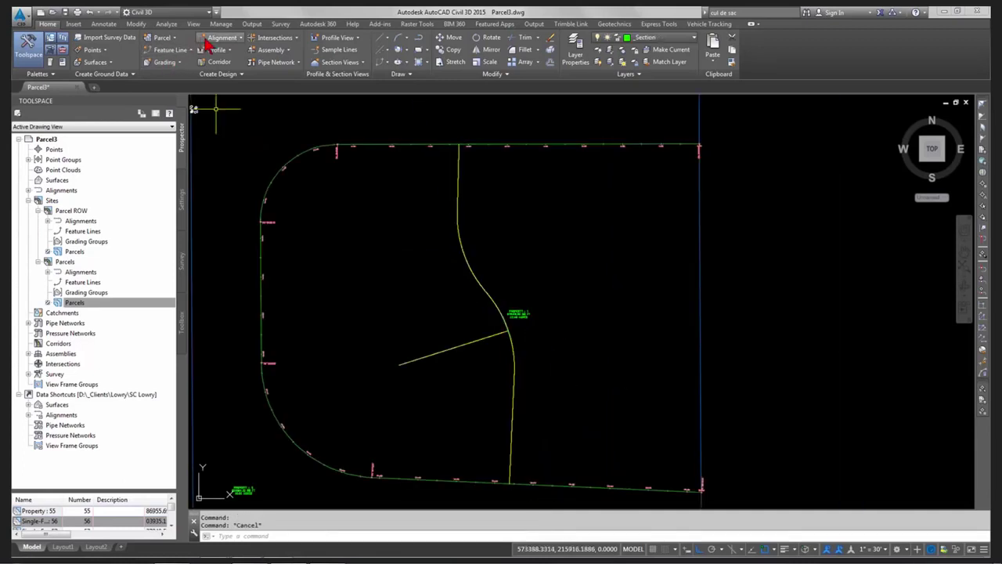
Step: Create a centerline alignment from the curved north-south polyline in the Parcel ROW site, accepting the default direction
left_click(209, 39)
left_click(273, 105)
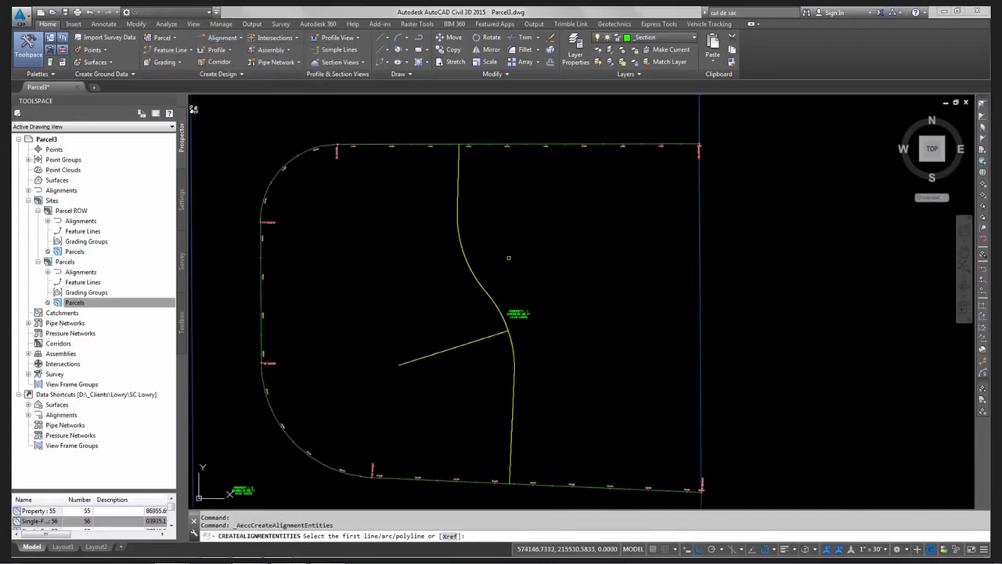
left_click(473, 275)
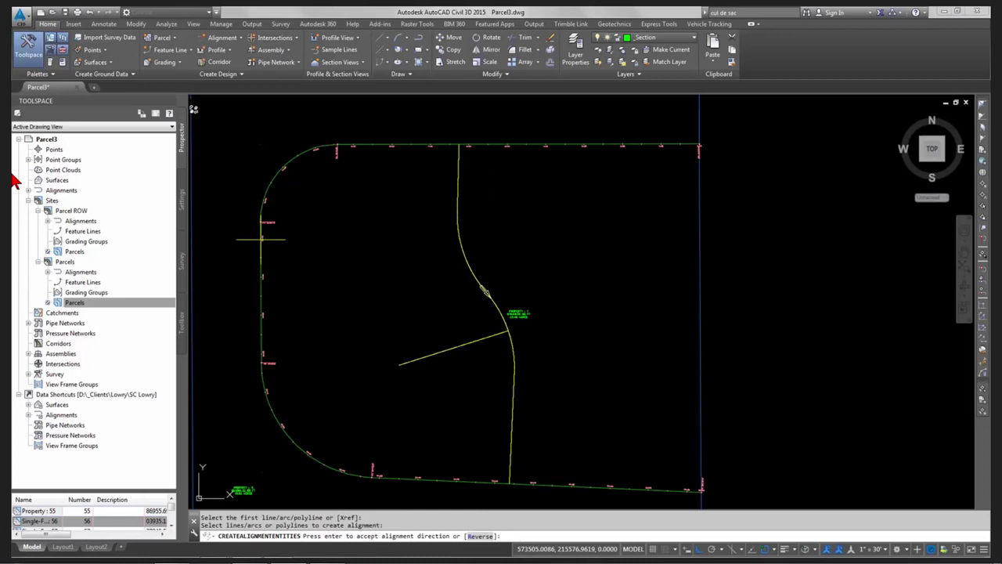
key("Return")
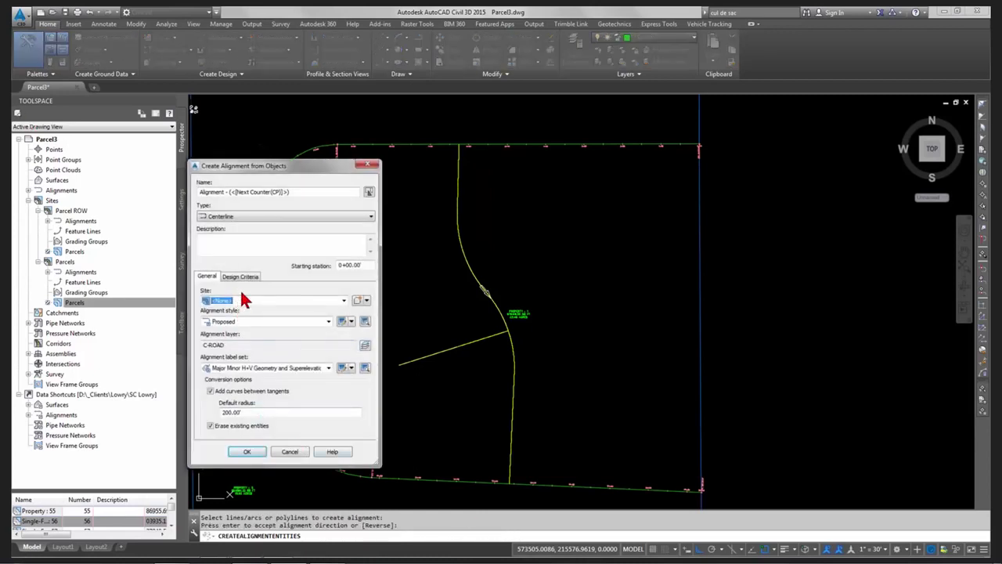
left_click(244, 300)
left_click(246, 327)
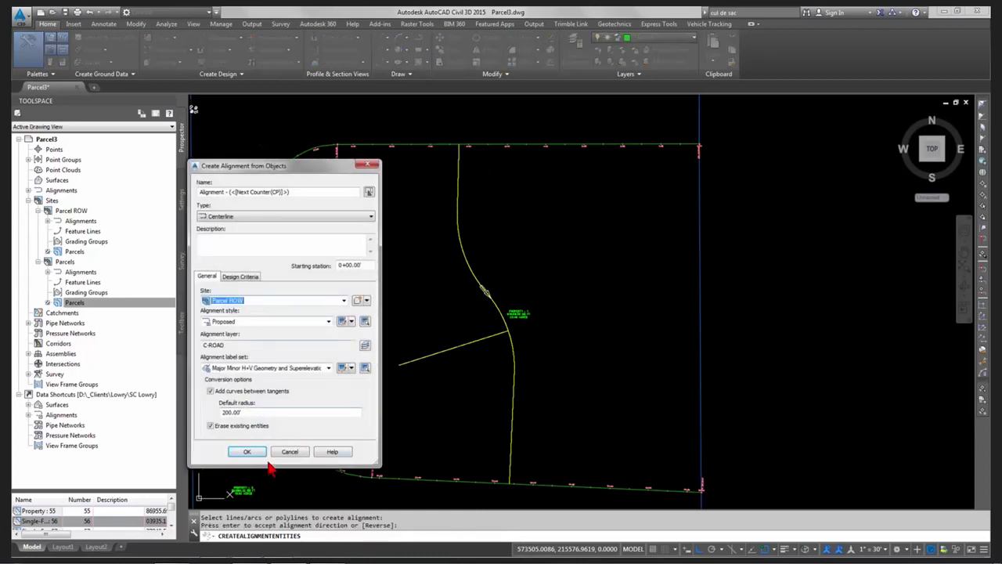
left_click(257, 450)
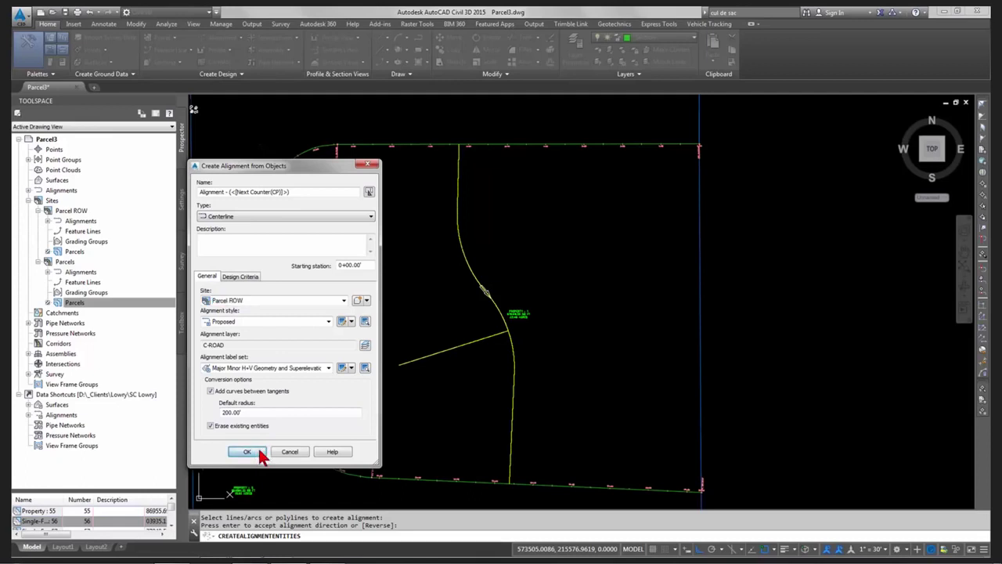
Step: Create a centerline alignment from the short spur line in the Parcel ROW site, accepting the default direction
left_click(466, 345)
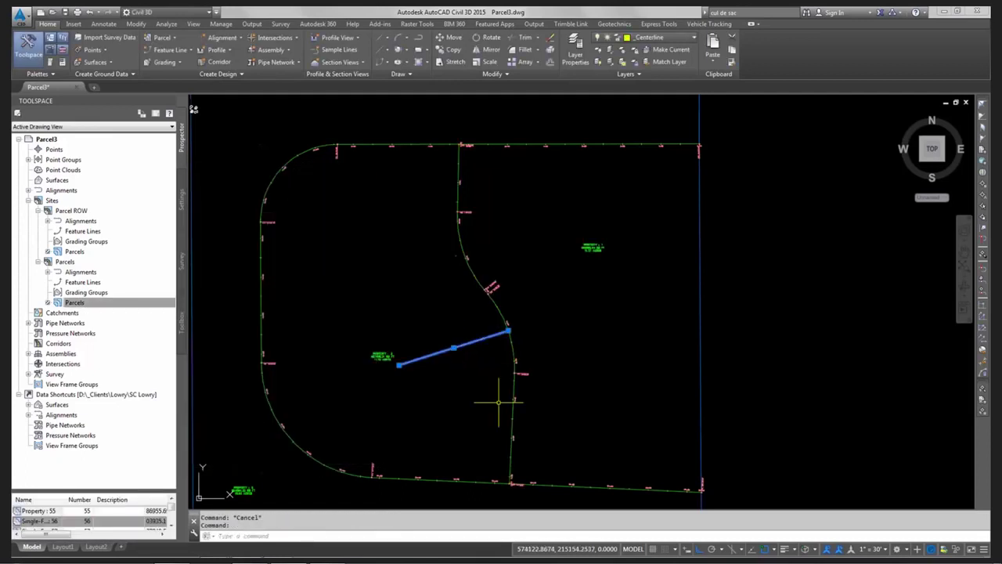
left_click(232, 38)
left_click(244, 97)
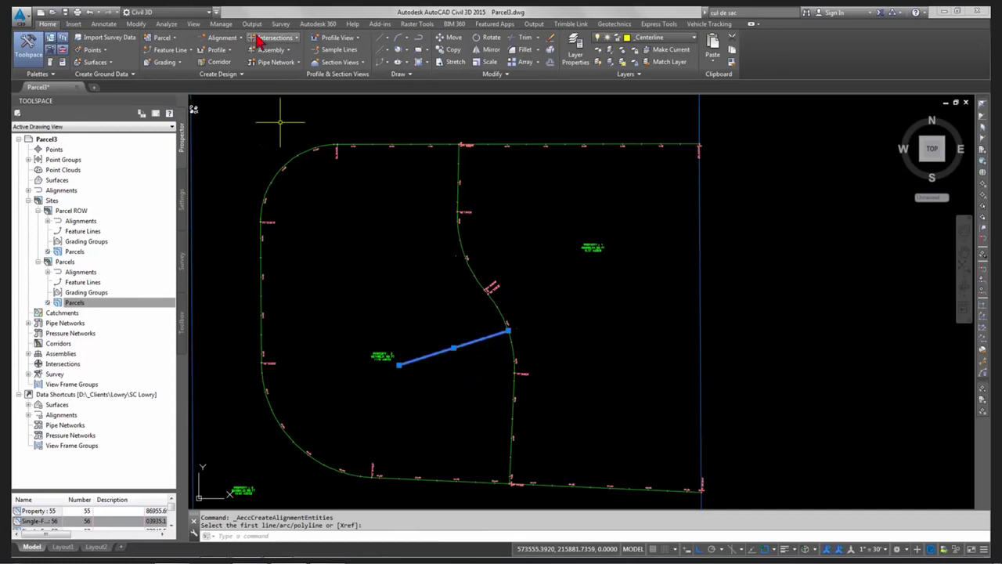
left_click(217, 41)
left_click(246, 100)
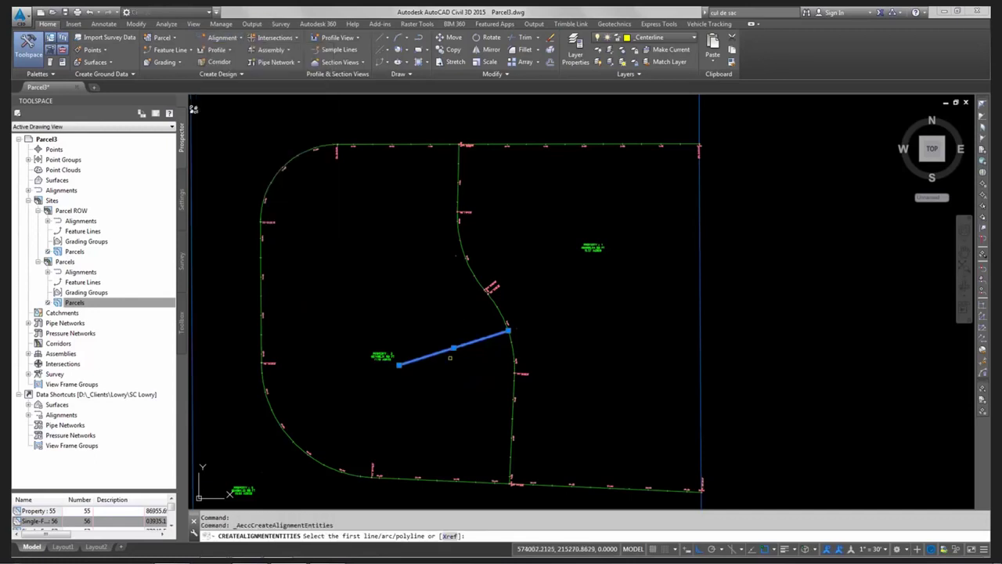
left_click(432, 354)
key("Return")
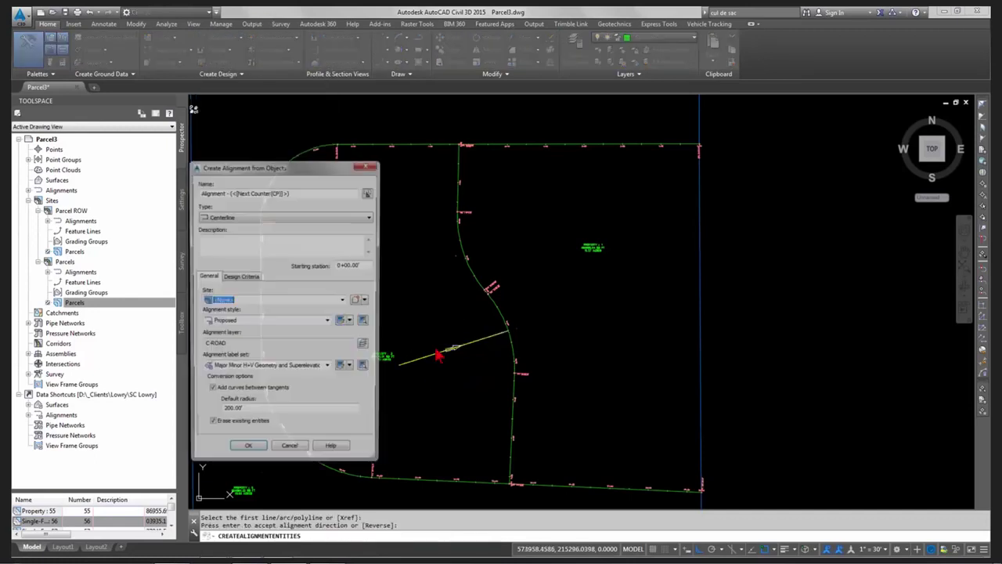
left_click(307, 300)
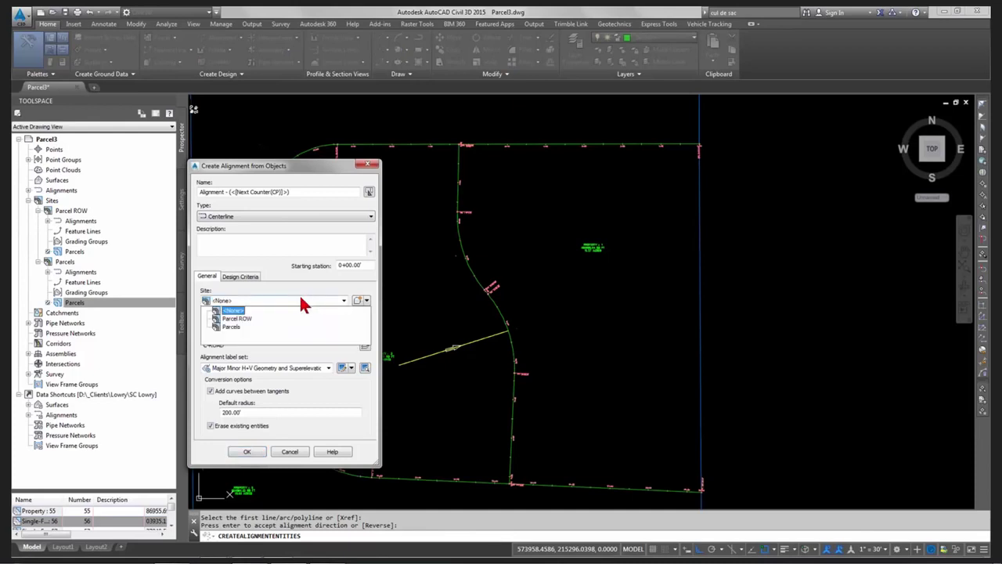
left_click(223, 314)
left_click(249, 454)
key("Escape")
Step: Start Create Right of Way on three parcels: the one outside the loop and the two inside it, selected by their labels
scroll(446, 420, "down", 5)
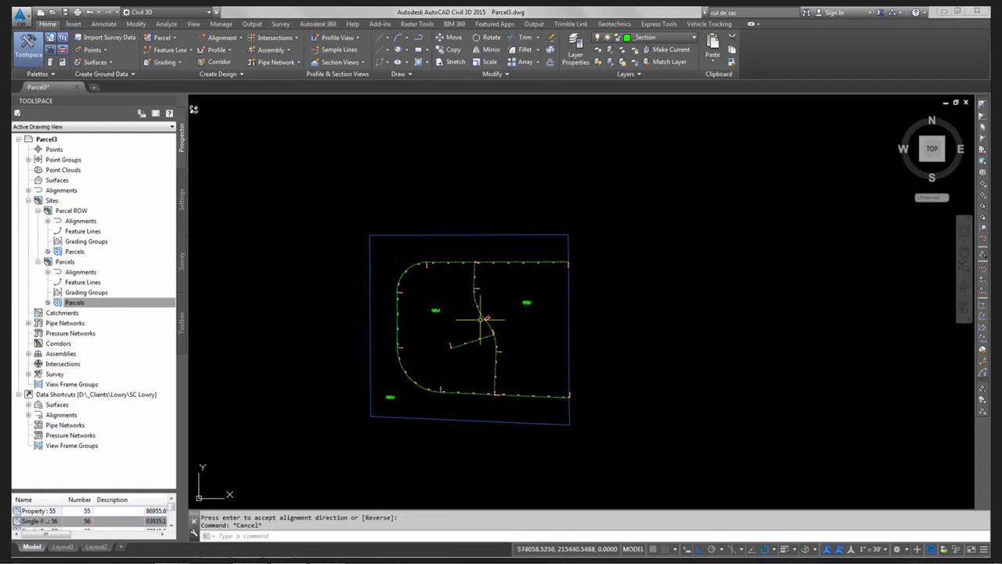
mouse_move(481, 318)
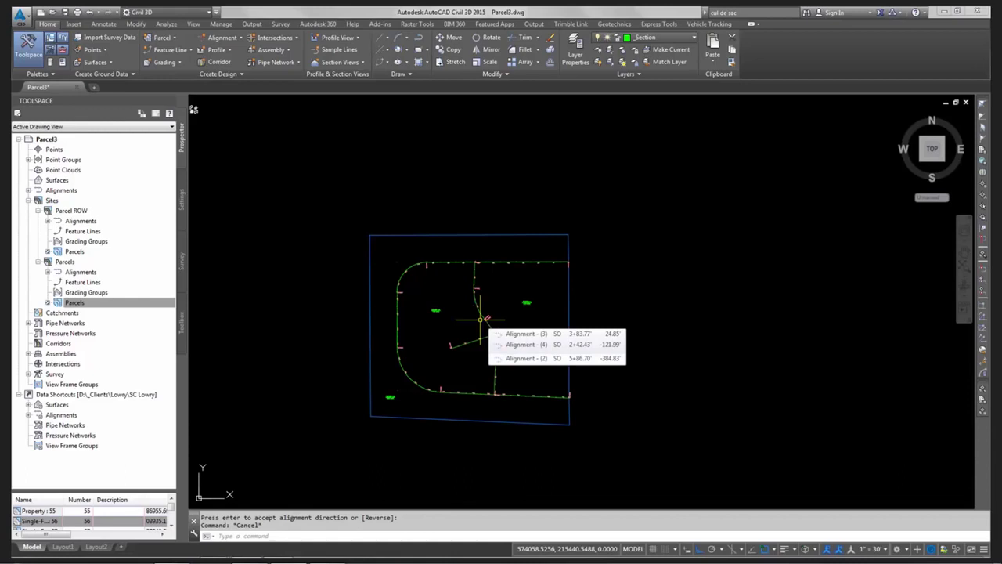
scroll(479, 323, "up", 3)
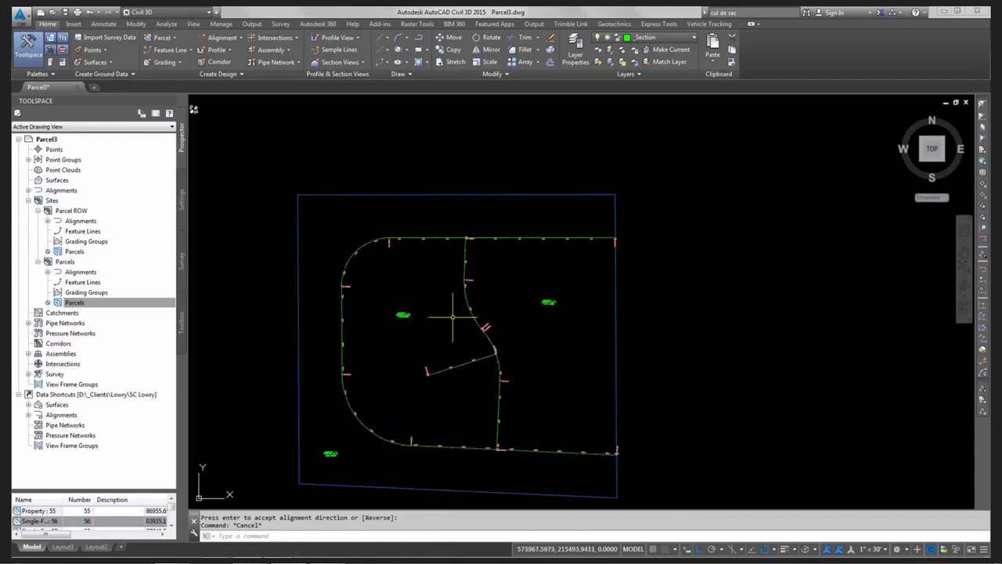
key("Escape")
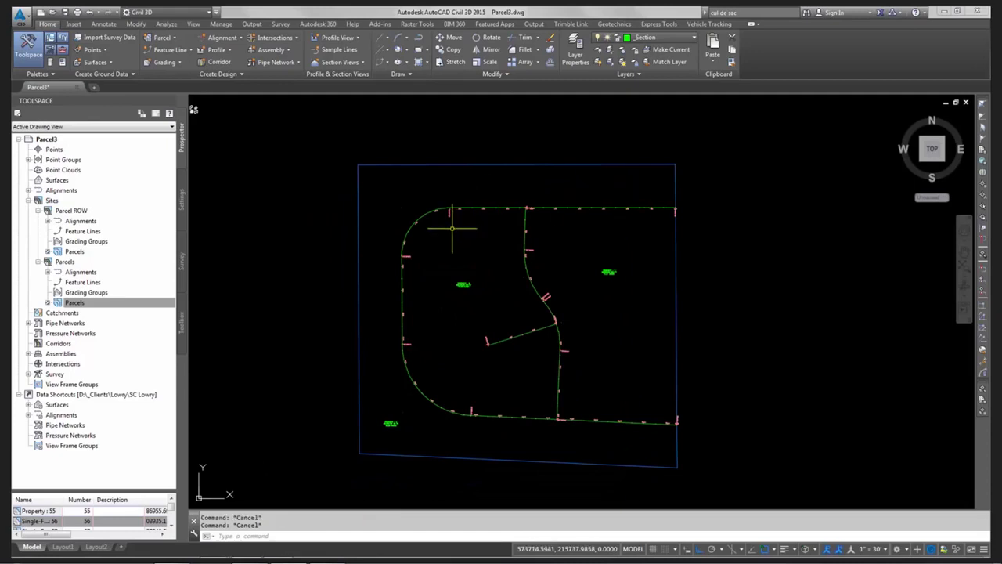
mouse_move(452, 228)
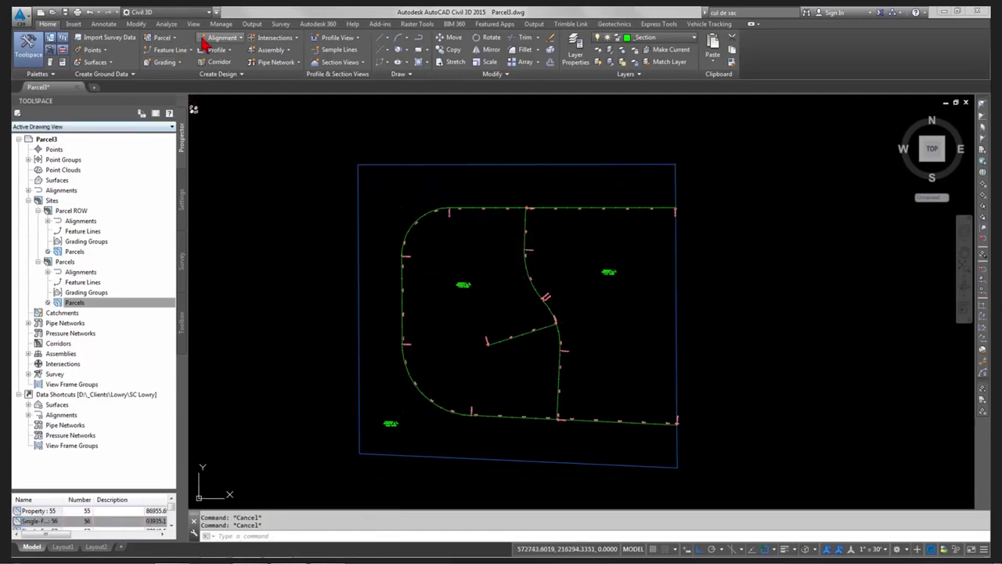
left_click(163, 39)
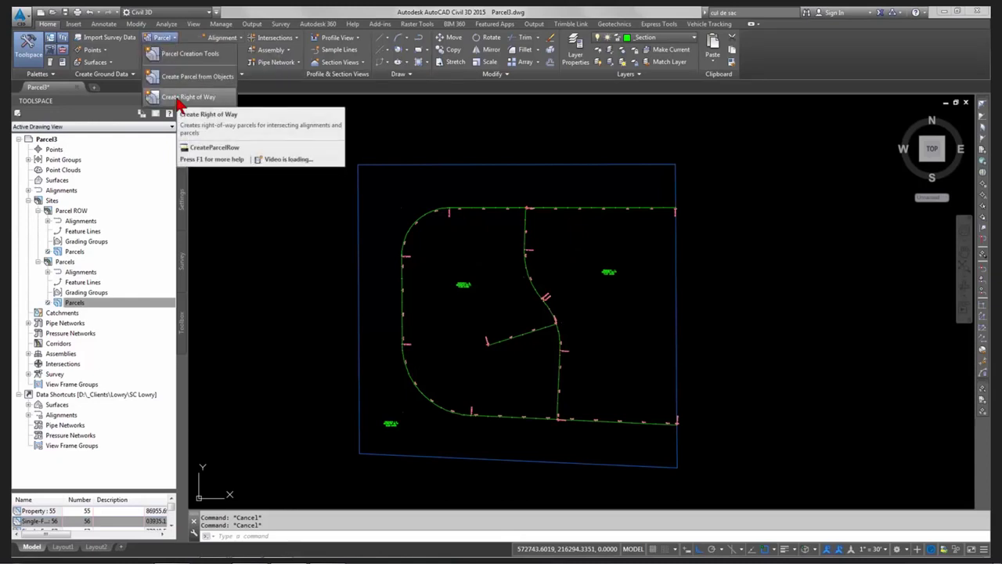
left_click(179, 100)
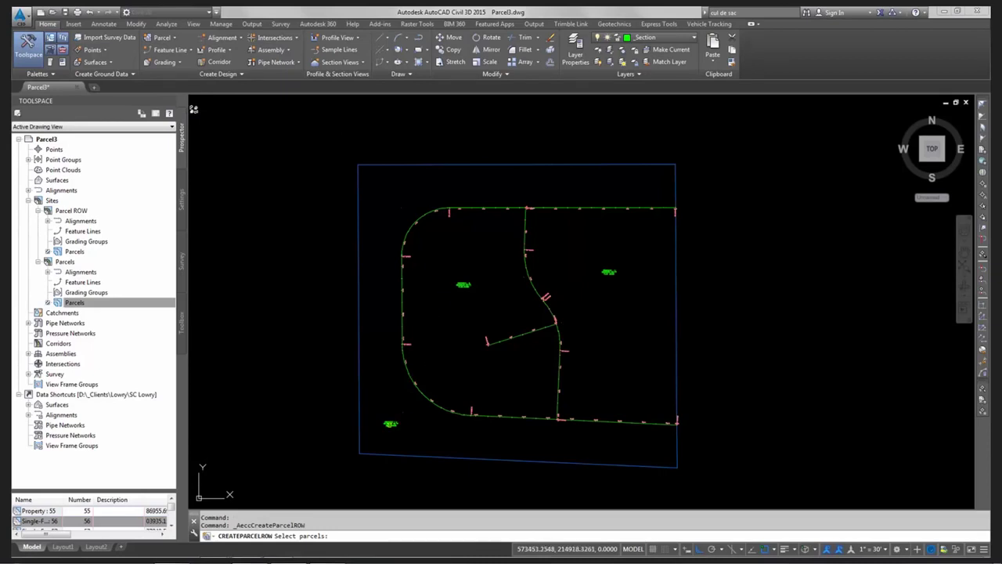
left_click(390, 423)
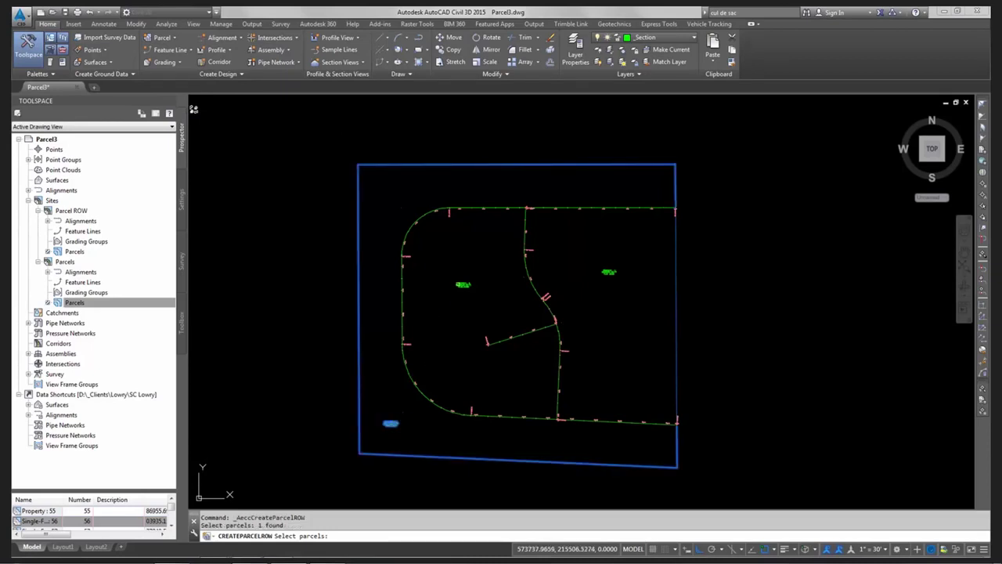
left_click(464, 284)
left_click(608, 273)
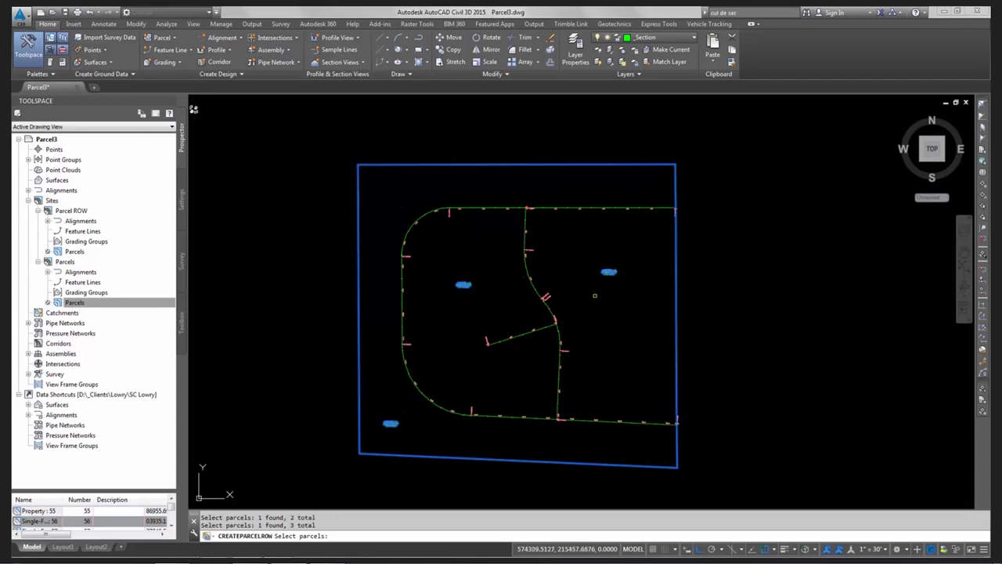
key("Return")
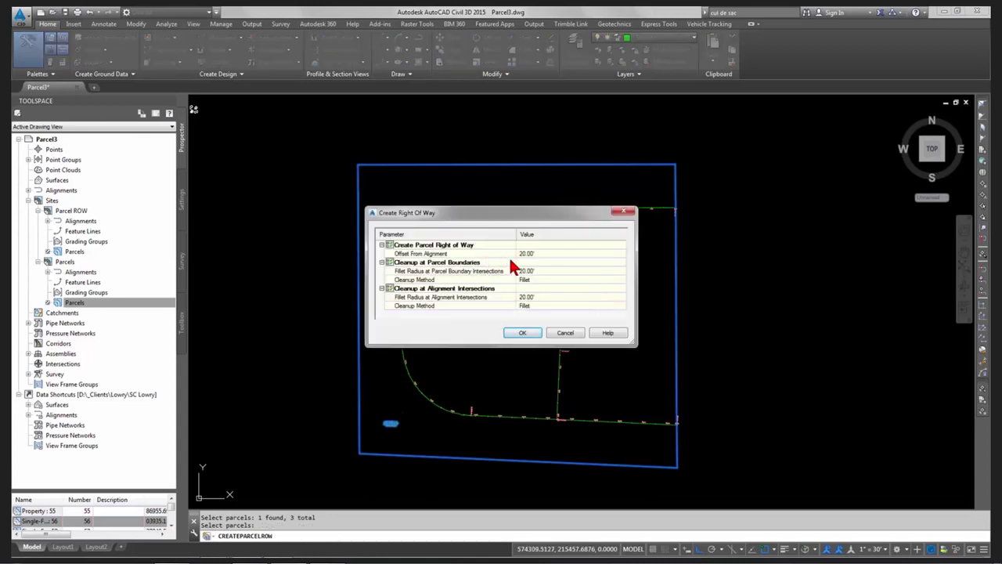
Step: Create the right of way with a 30 ft alignment offset, no cleanup at parcel boundaries, and 25 ft fillets at alignment intersections
left_click(545, 251)
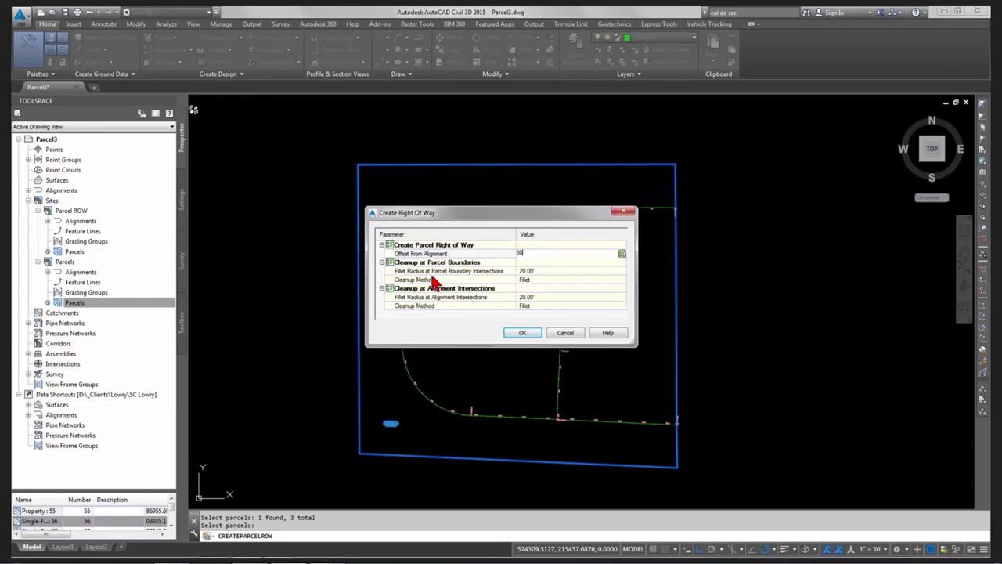
left_click(530, 272)
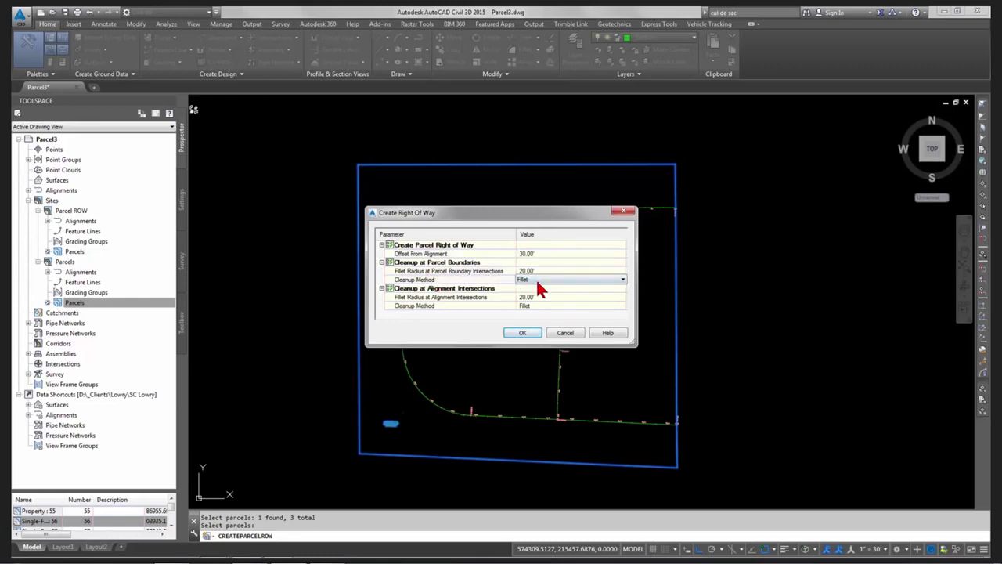
left_click(535, 279)
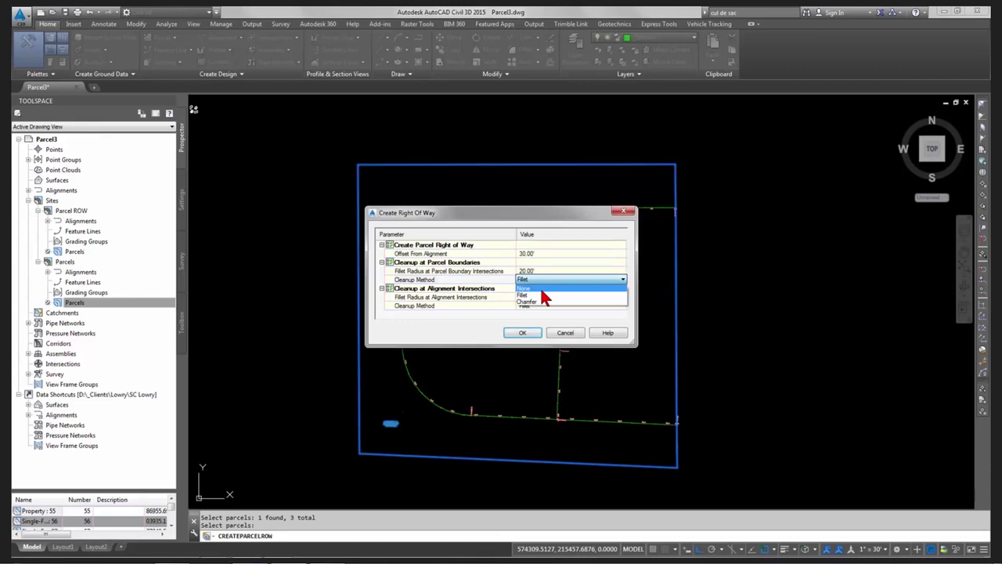
left_click(541, 288)
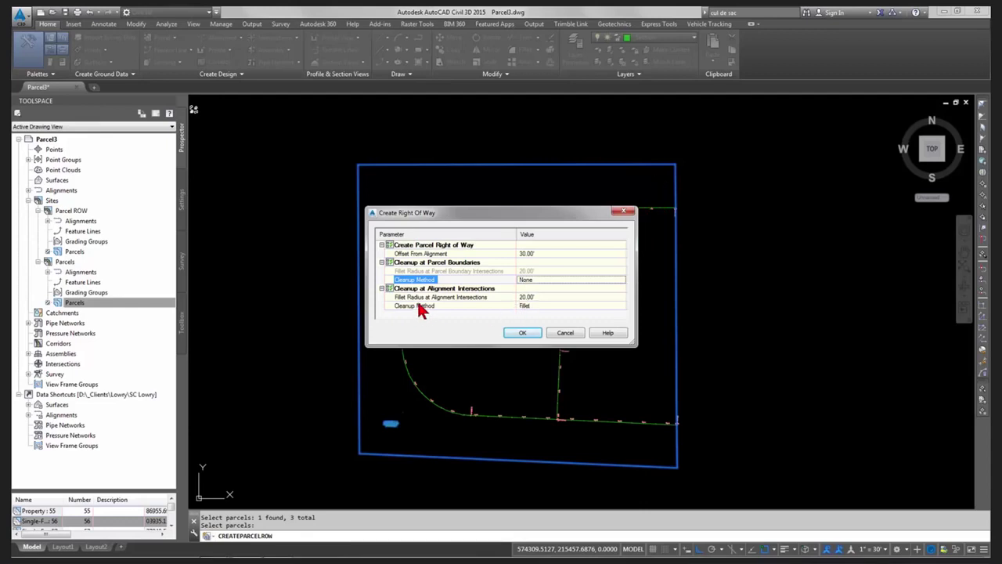
left_click(533, 298)
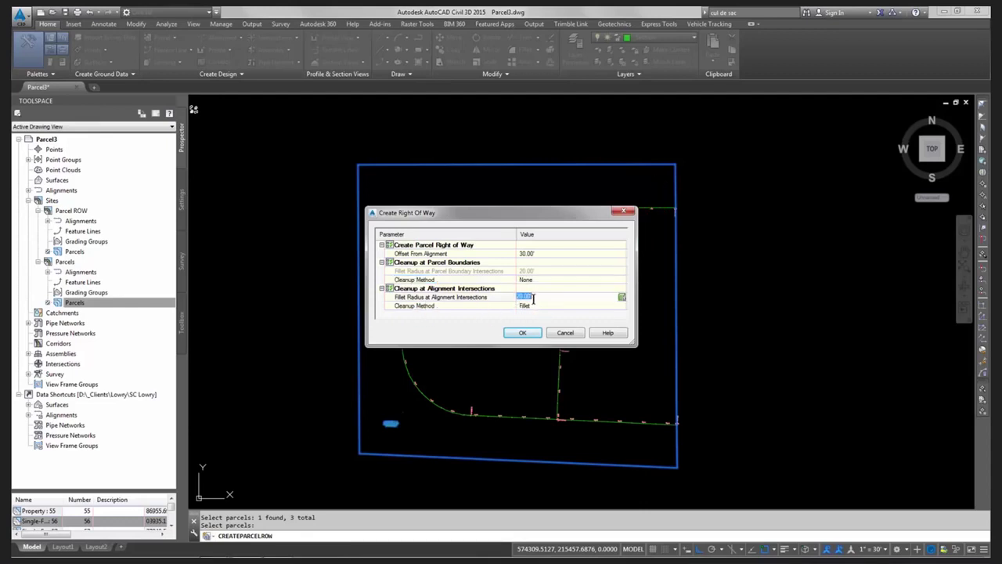
type("25")
left_click(520, 334)
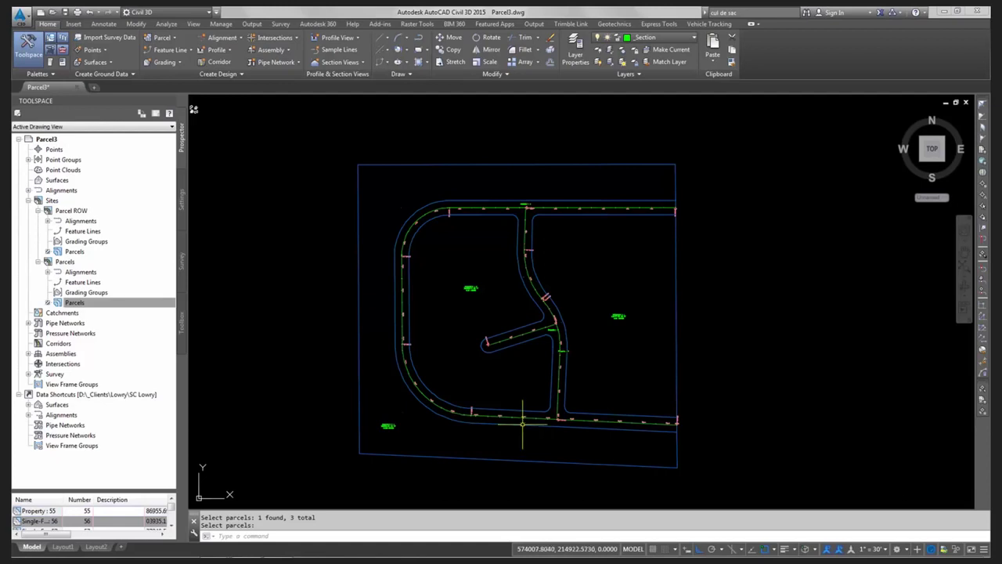
Step: Examine the finished reference layout's outer right-of-way line, especially the bulge at the southwest bend
scroll(522, 424, "down", 5)
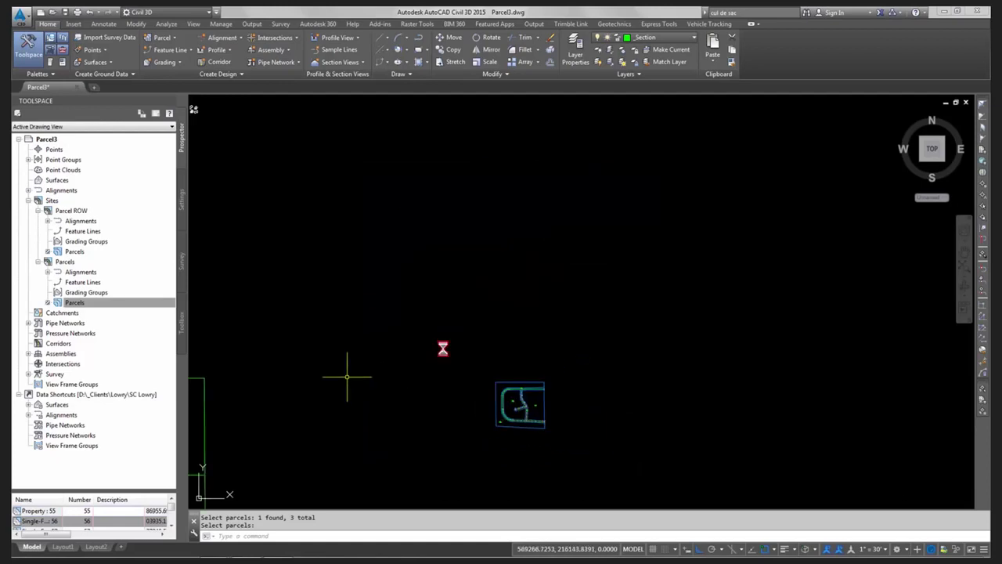
scroll(622, 398, "up", 5)
key("Escape")
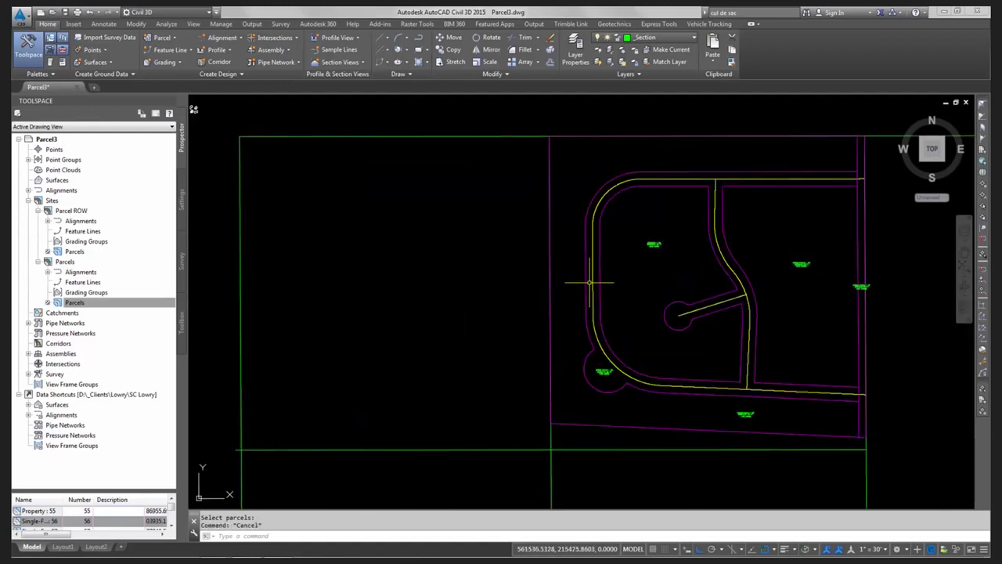
left_click(585, 268)
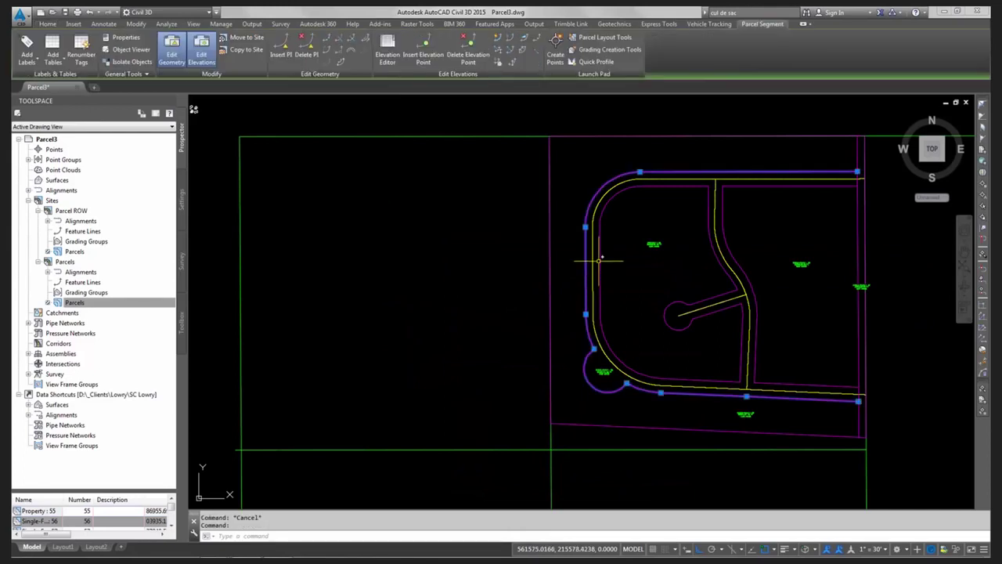
key("Escape")
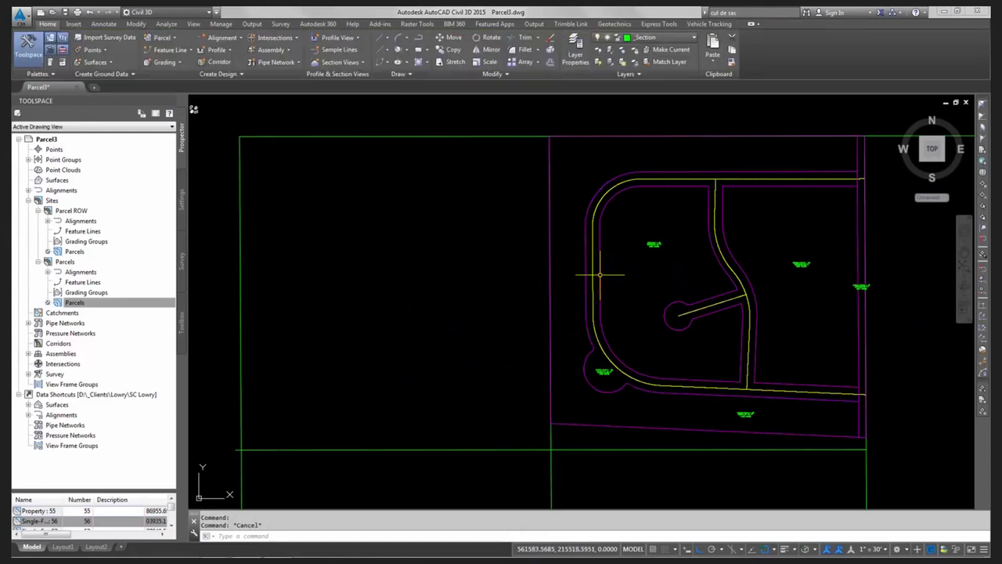
left_click(597, 278)
key("Escape")
scroll(603, 328, "down", 3)
scroll(610, 368, "up", 6)
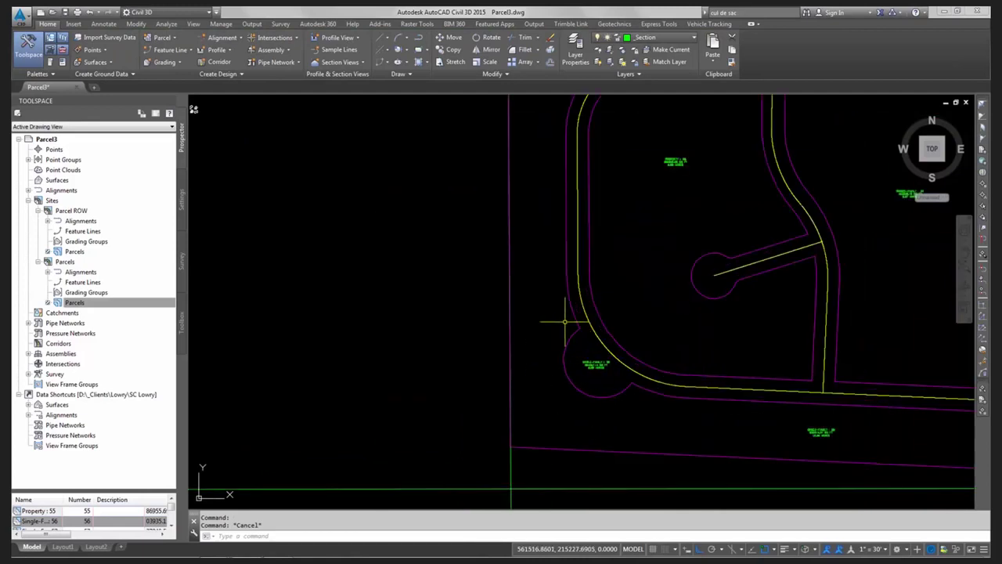
scroll(620, 378, "down", 5)
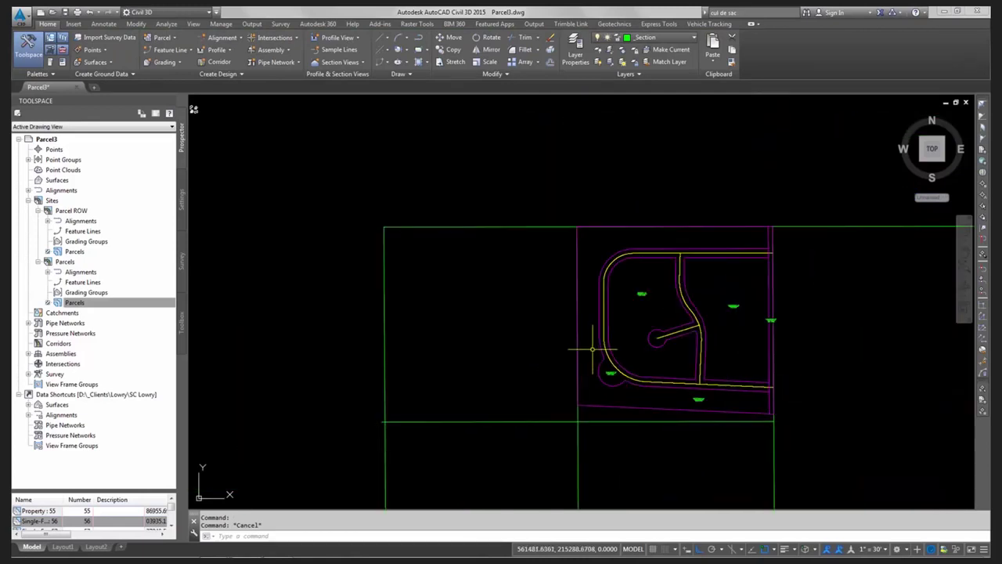
scroll(710, 362, "down", 2)
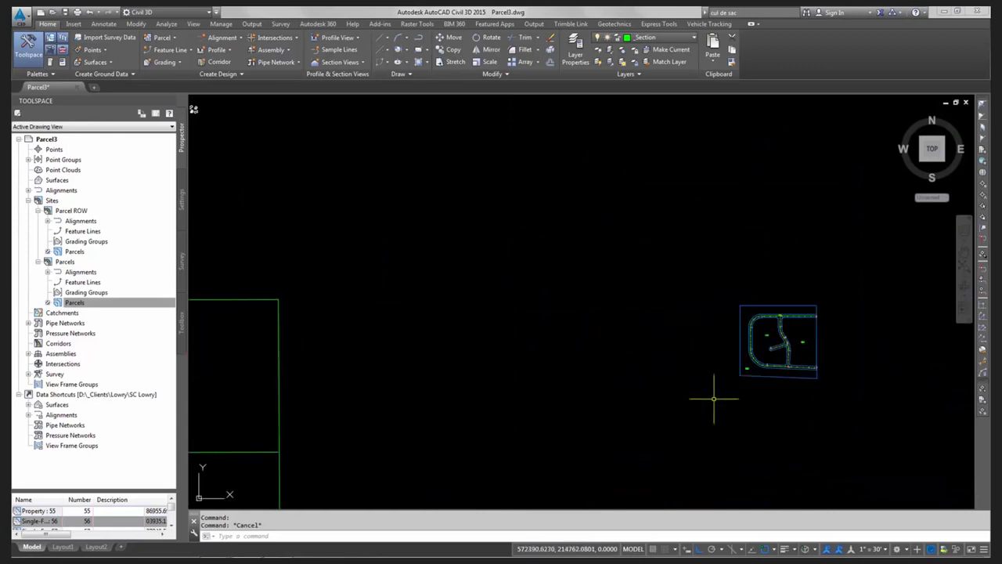
Step: Draw a circle centered just outside the southwest bend of the new outer right-of-way line, overlapping the line and the road centerline
scroll(715, 398, "up", 5)
scroll(696, 268, "up", 5)
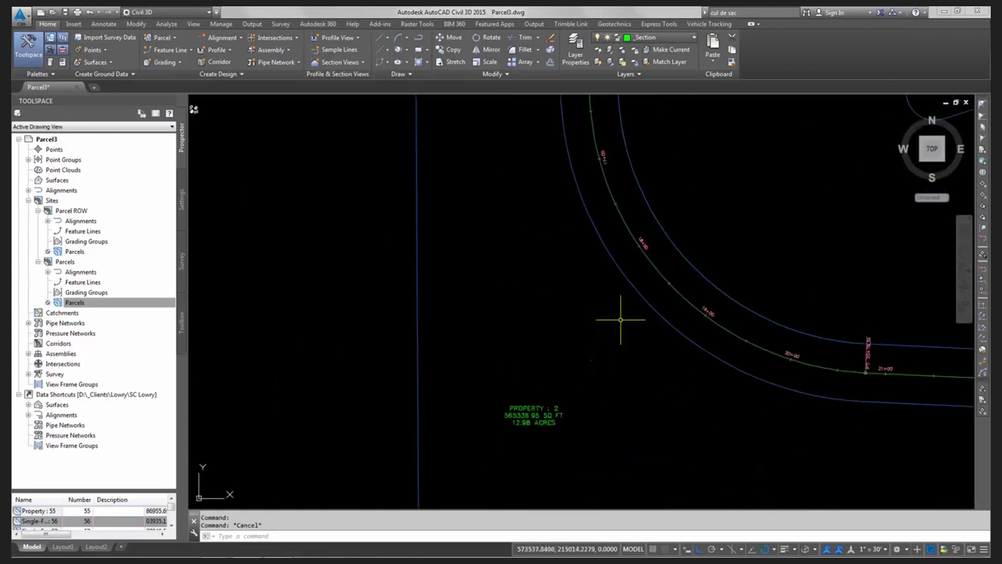
type("c")
key("Return")
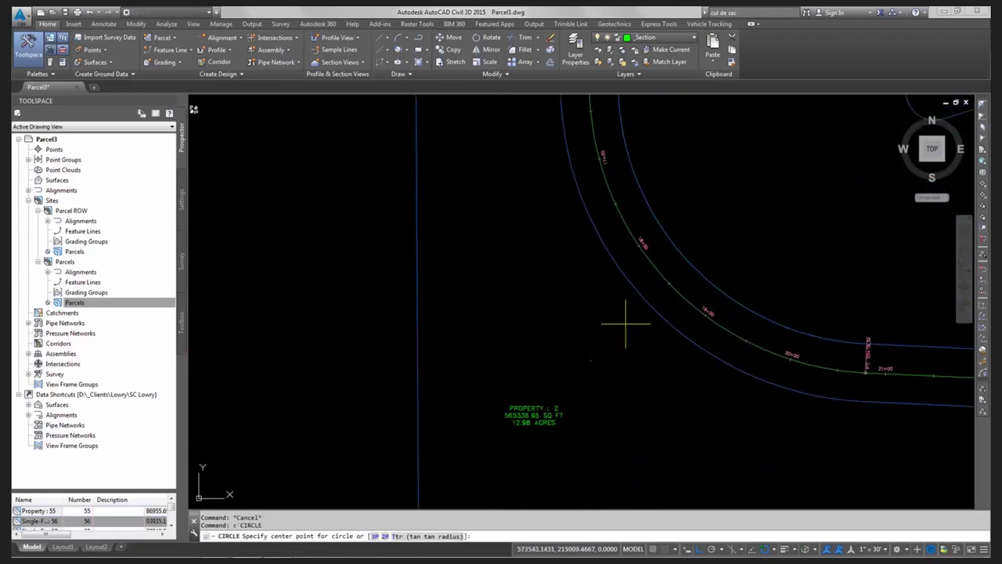
left_click(629, 321)
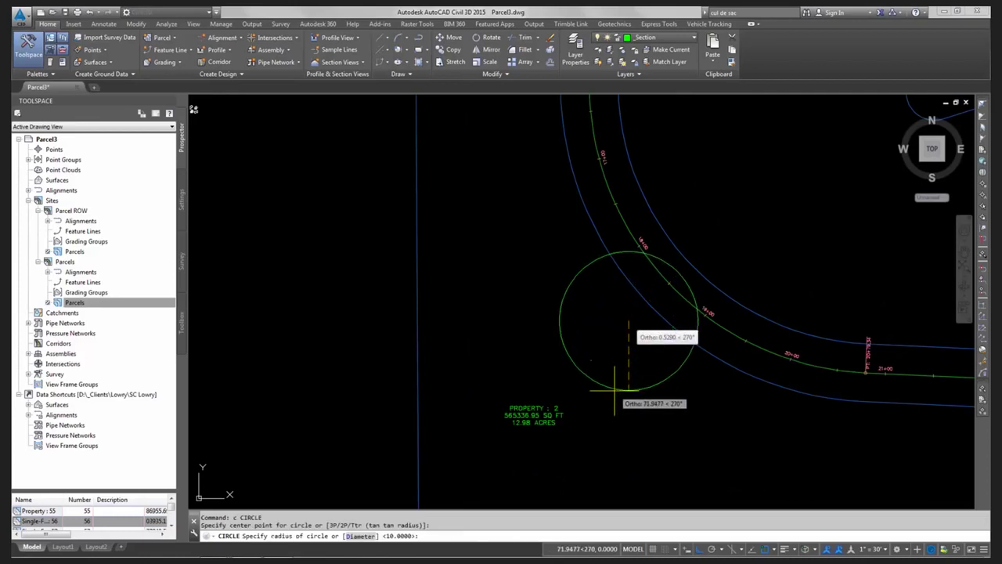
left_click(617, 393)
key("Escape")
key("Escape")
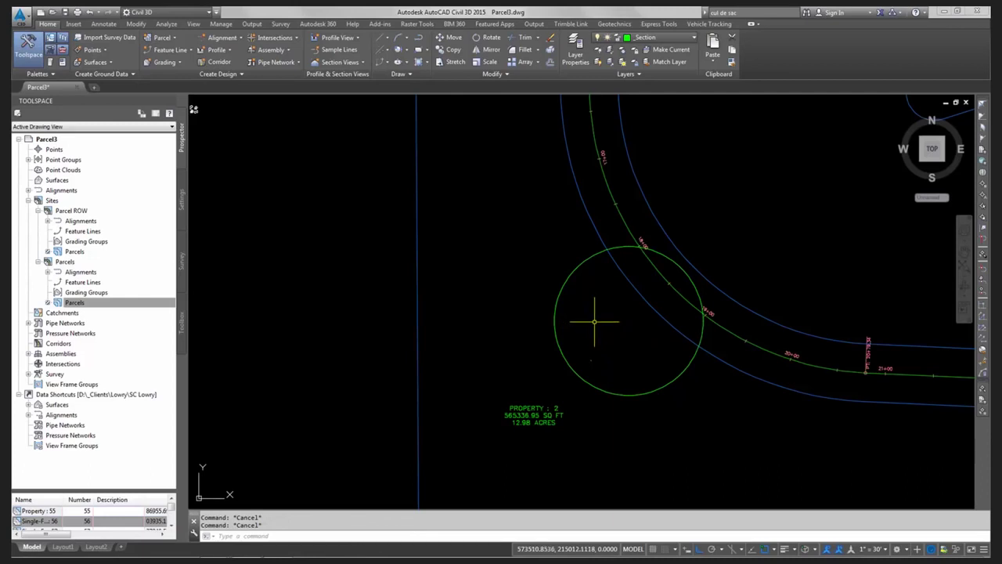
Step: Trim away the part of the circle on the road side of the outer right-of-way line, leaving the outer arc
type("tr")
key("Return")
left_click(622, 248)
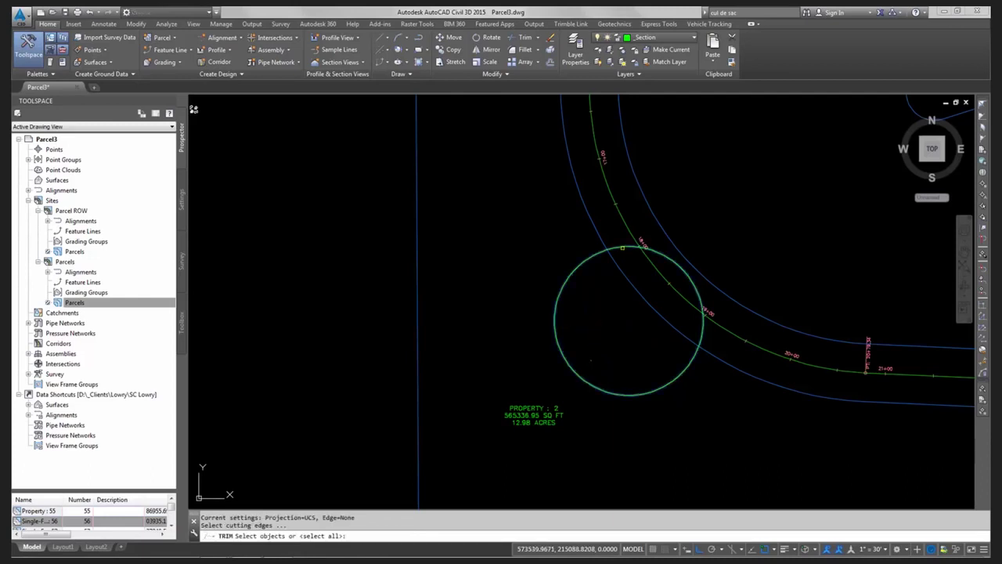
key("Return")
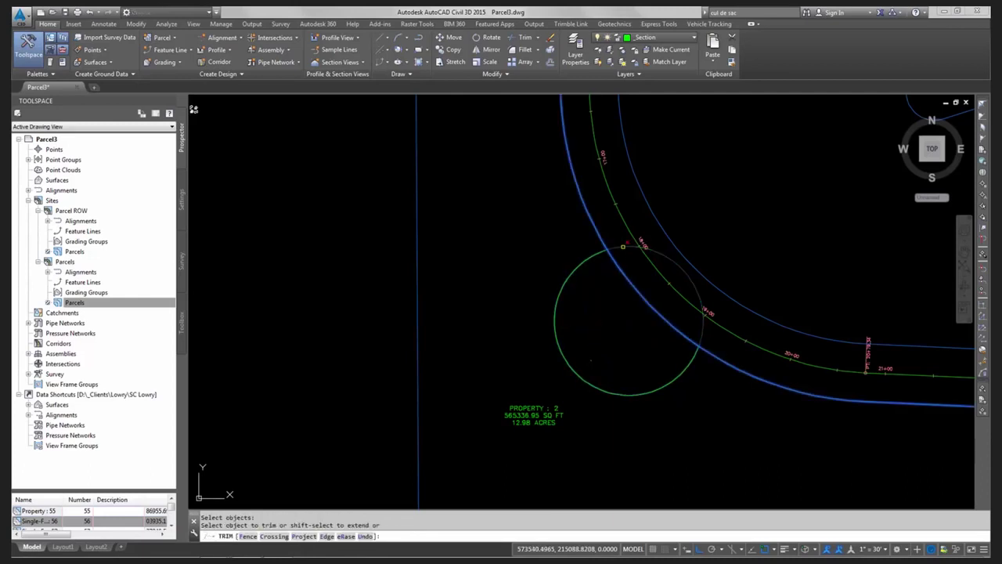
left_click(622, 247)
left_click(619, 251)
key("Escape")
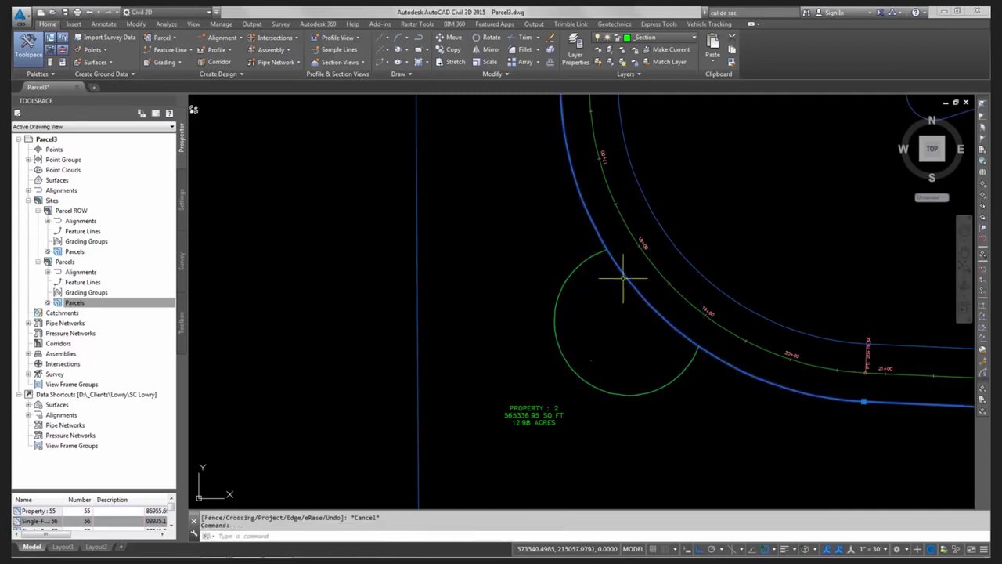
Step: Try to trim the outer right-of-way line between the arc's ends with the parcel segment Trim command, using the arc as cutting edge
left_click(619, 278)
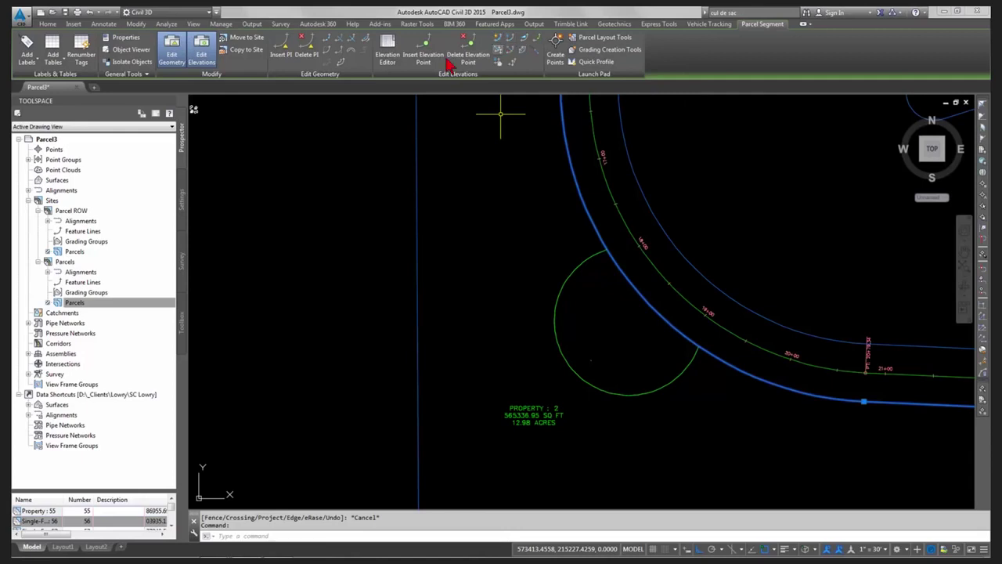
key("Escape")
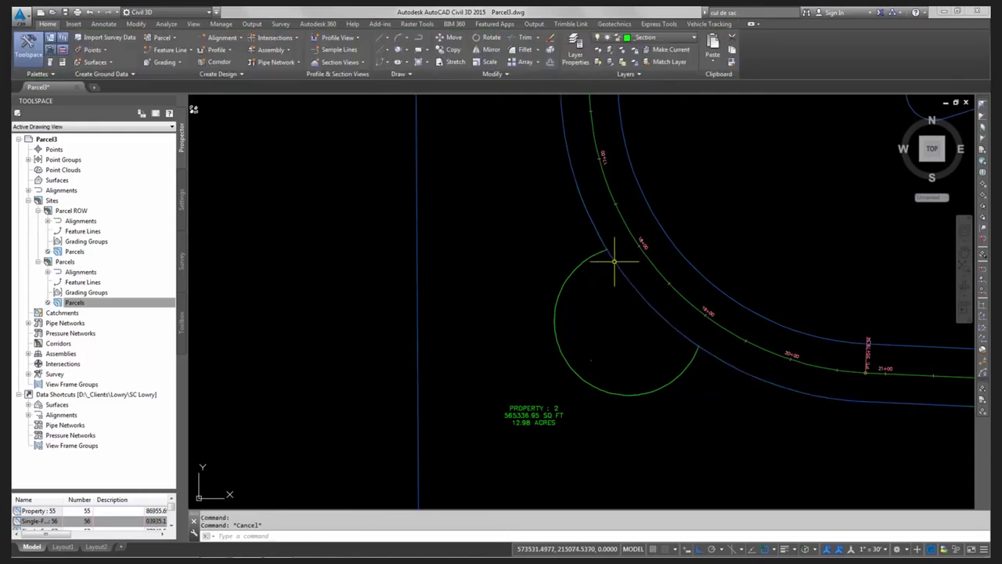
left_click(610, 256)
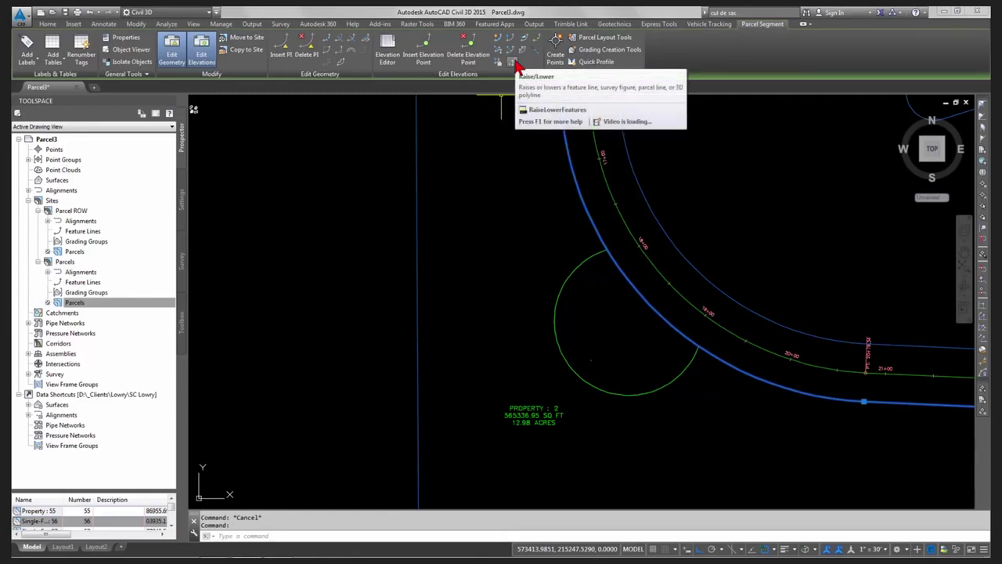
left_click(340, 45)
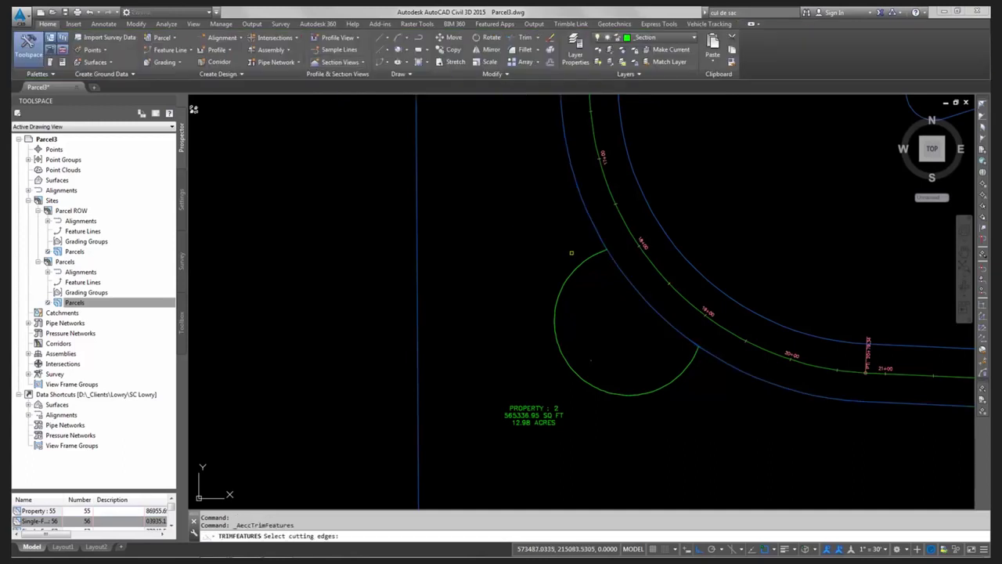
left_click(599, 263)
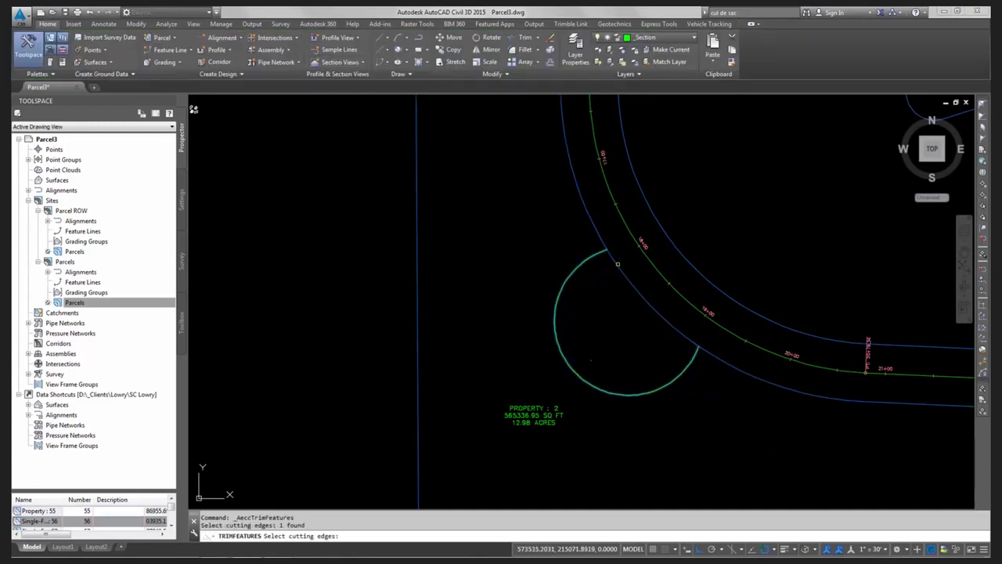
left_click(616, 265)
key("Escape")
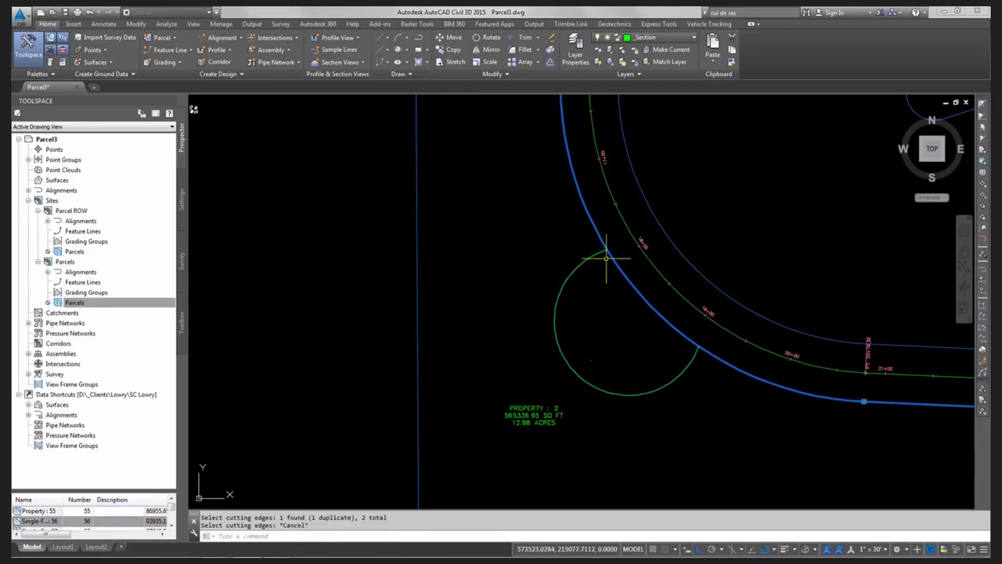
left_click(605, 258)
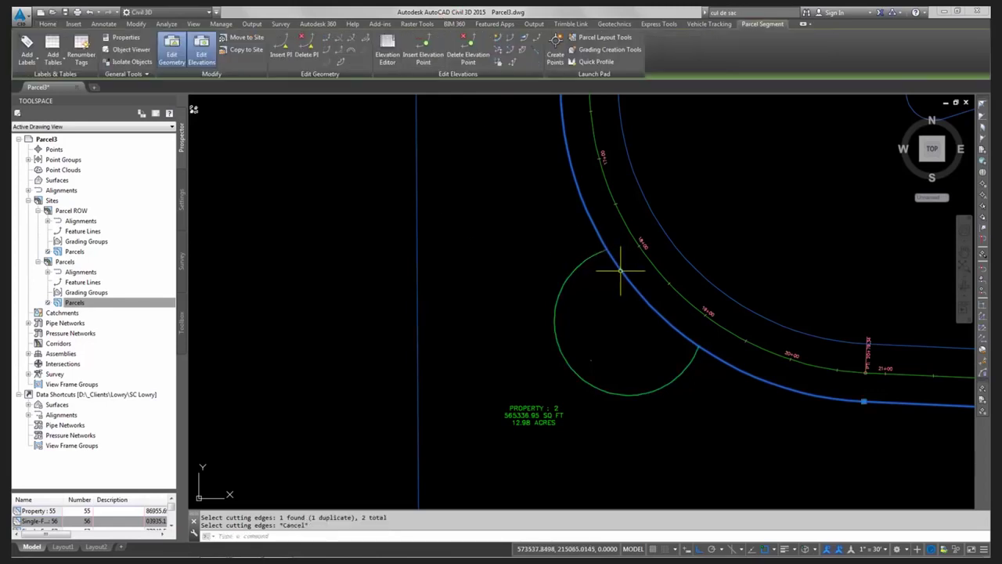
left_click(340, 42)
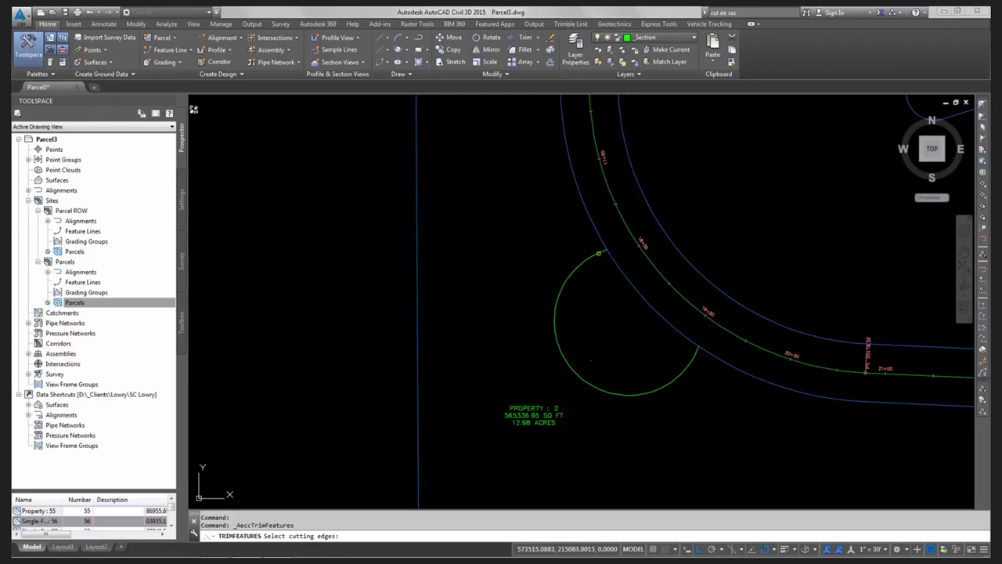
left_click(598, 253)
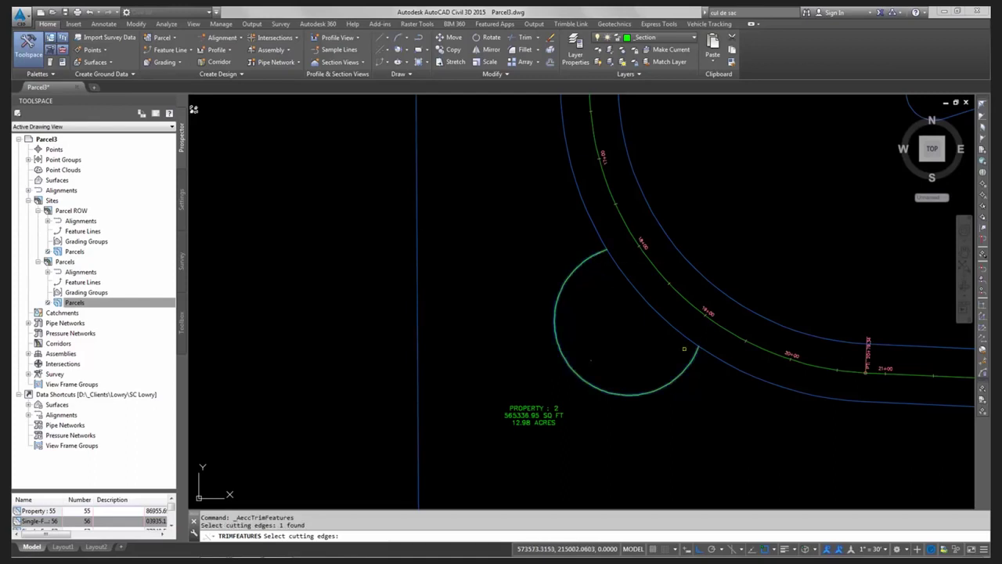
key("Escape")
left_click(649, 306)
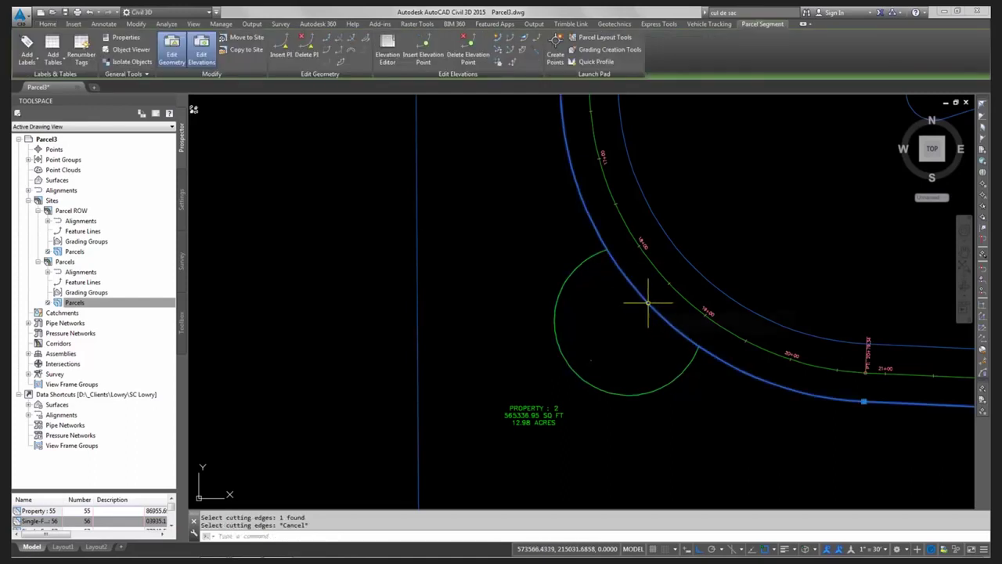
key("Escape")
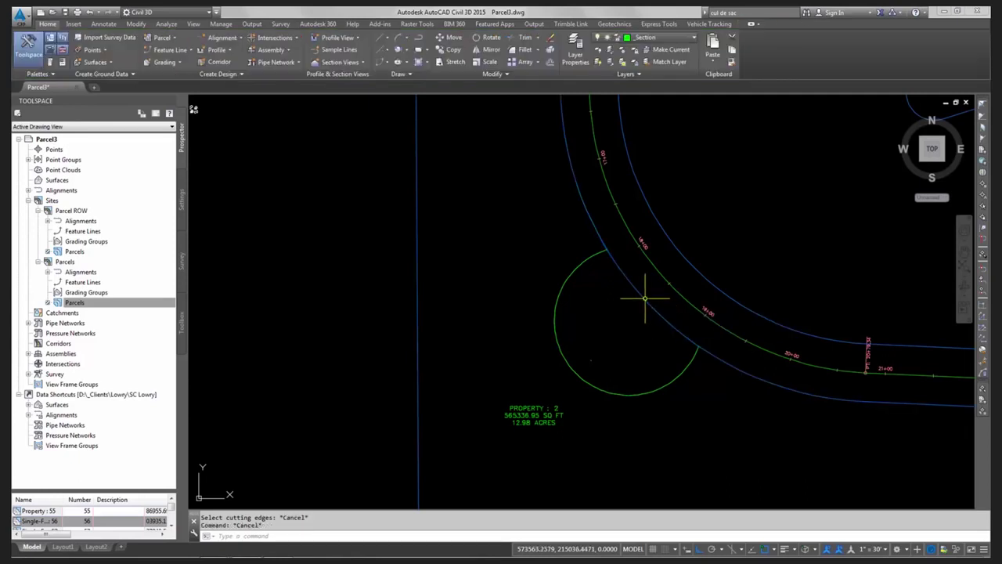
left_click(644, 297)
key("Escape")
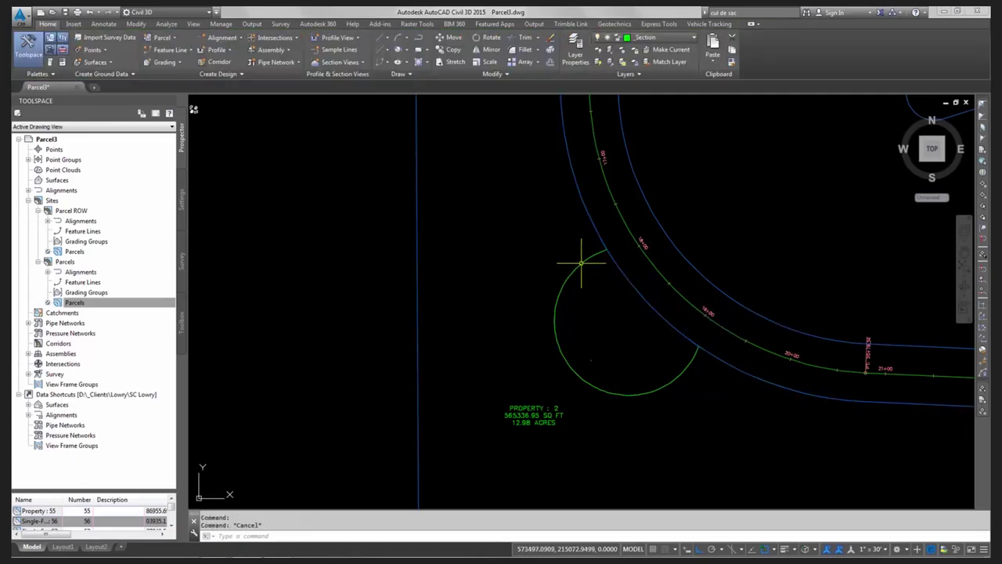
left_click(581, 262)
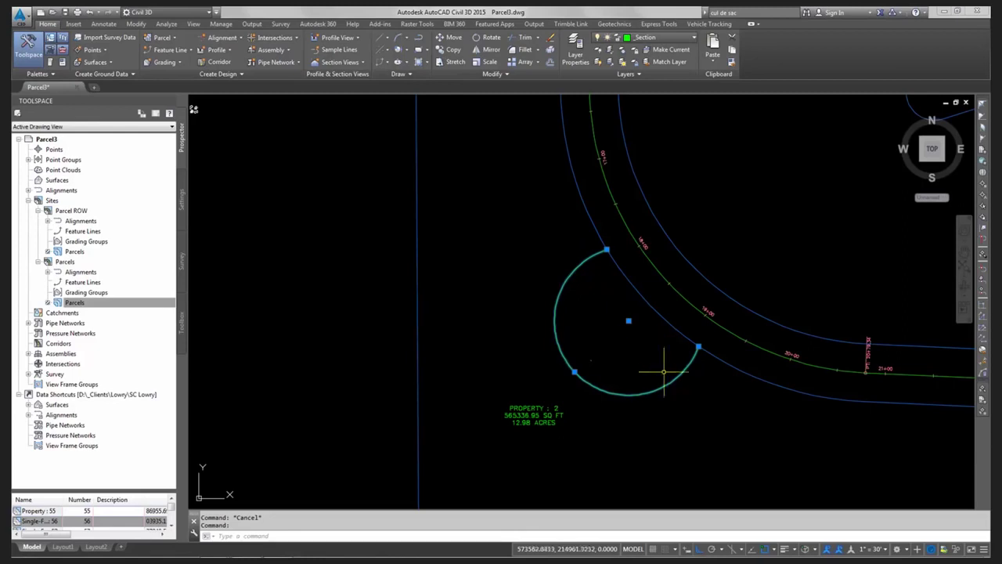
key("Escape")
scroll(663, 372, "down", 5)
mouse_move(358, 347)
middle_mouse_down()
mouse_move(496, 346)
mouse_move(481, 370)
middle_mouse_up()
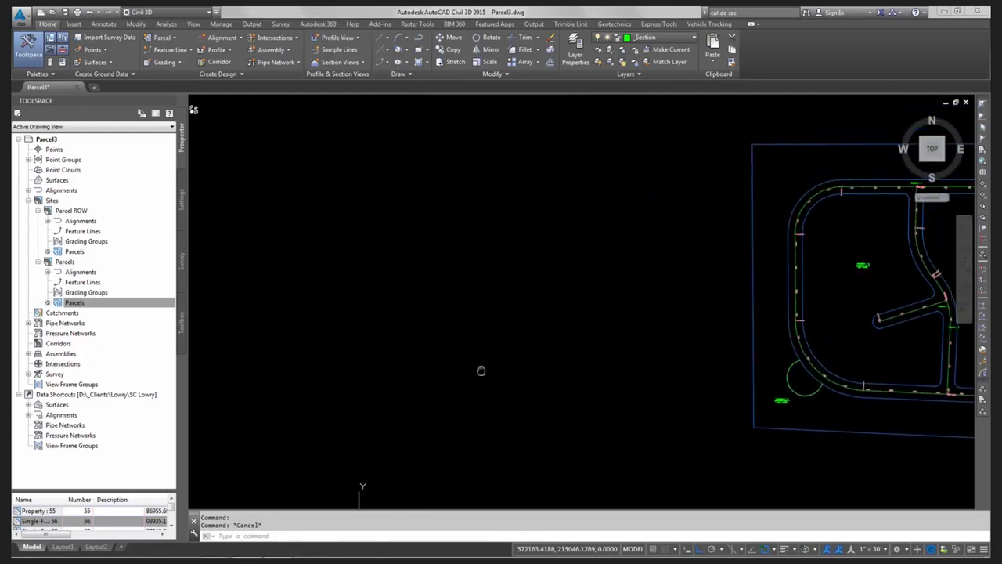
scroll(782, 358, "up", 3)
scroll(496, 320, "down", 8)
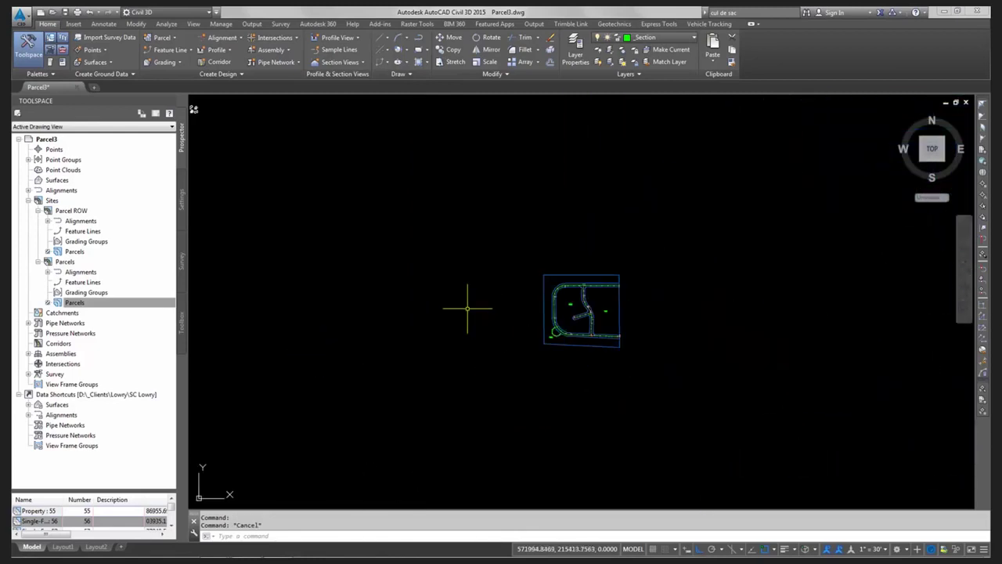
Step: Examine the right-of-way parcel layout, including the cul-de-sac, the southwest bulge and the parcel area labels
mouse_move(467, 307)
middle_mouse_down()
mouse_move(707, 331)
mouse_move(483, 320)
middle_mouse_up()
scroll(422, 344, "up", 2)
scroll(464, 407, "up", 3)
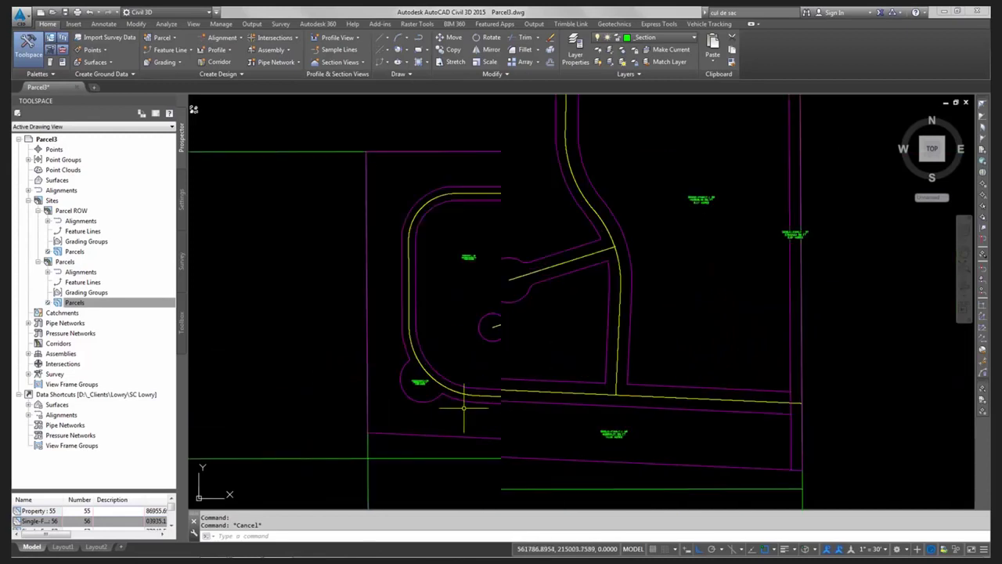
scroll(464, 407, "up", 2)
scroll(425, 340, "down", 4)
scroll(447, 329, "up", 1)
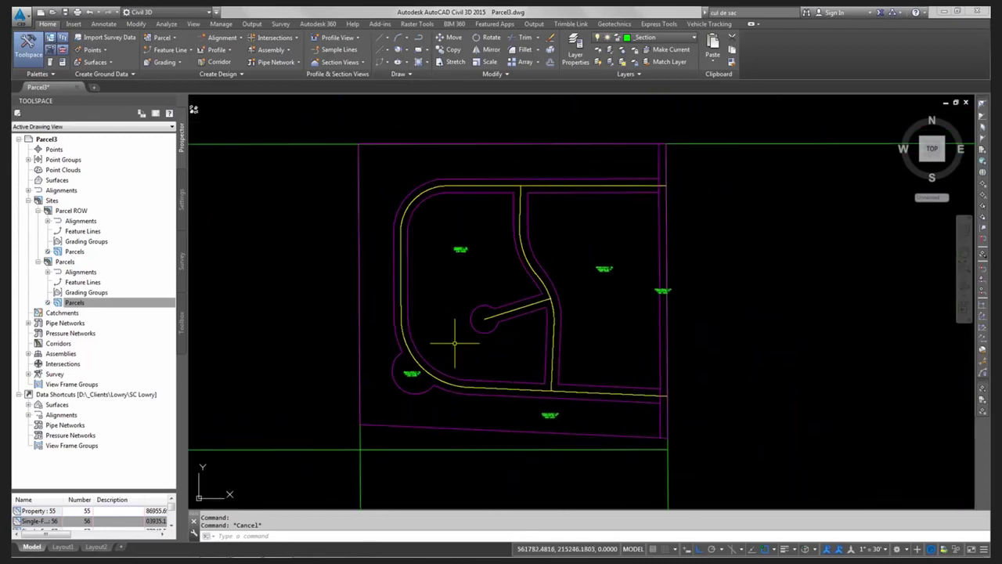
scroll(454, 342, "up", 2)
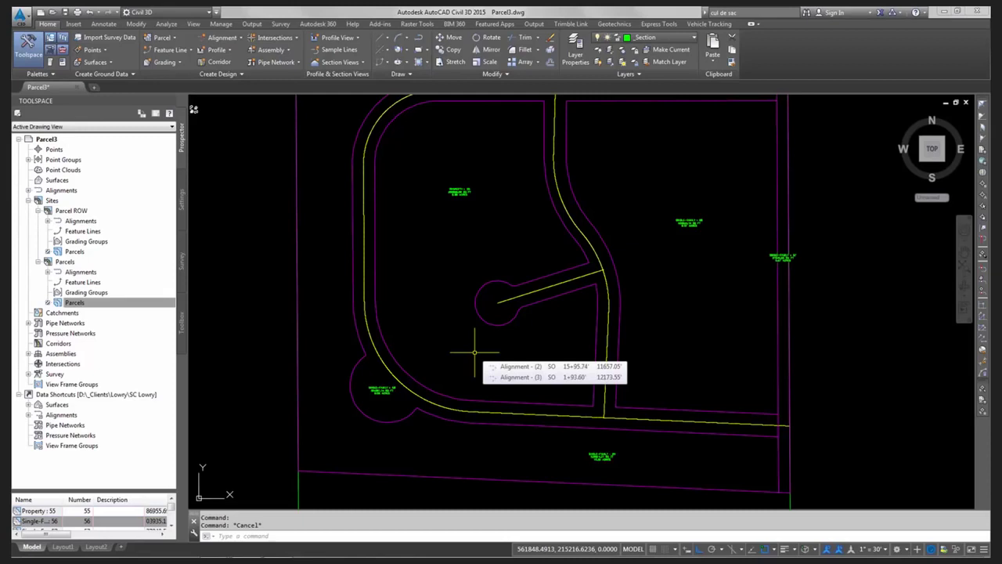
scroll(517, 333, "down", 4)
scroll(559, 274, "up", 2)
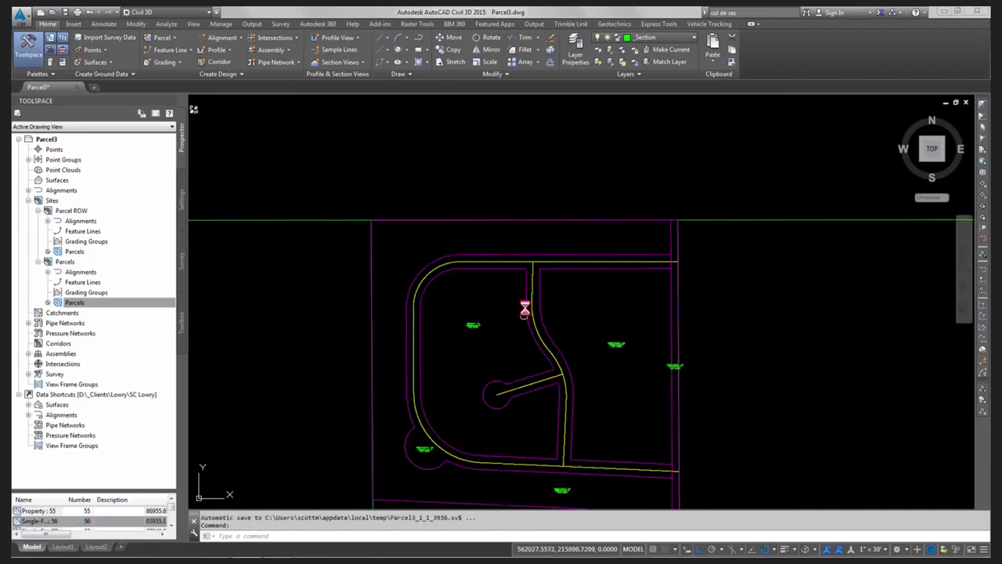
middle_click_drag(519, 306, 523, 272)
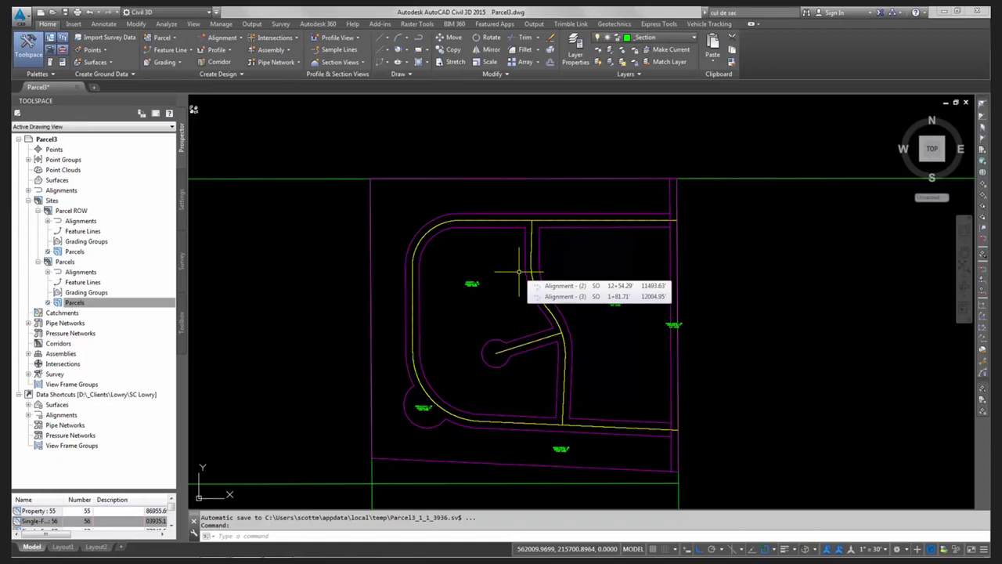
Step: Draw a vertical two-point lot line across the north road near its northwest bend, in the Parcels site with the Single-Family style
left_click(166, 38)
left_click(193, 55)
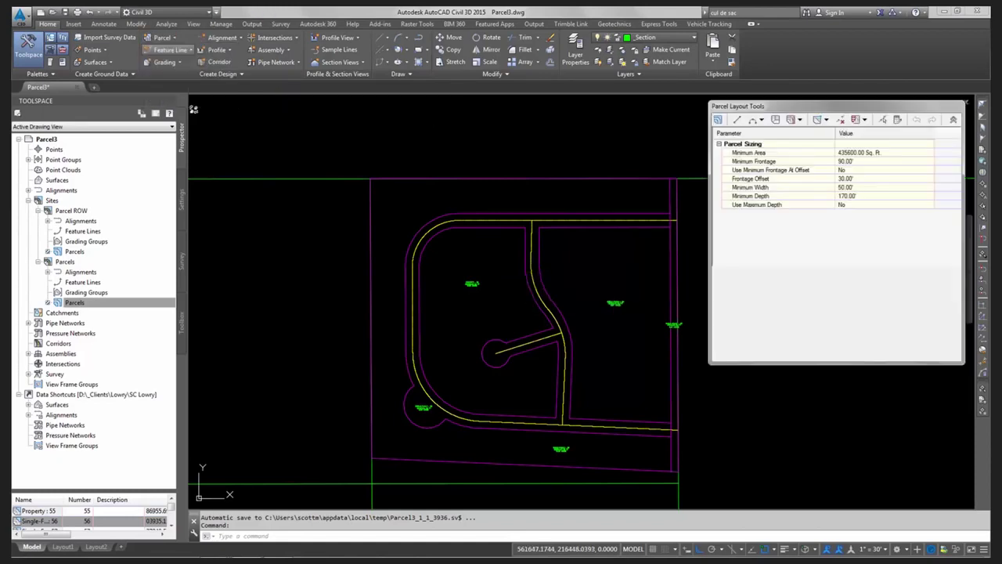
left_click(952, 119)
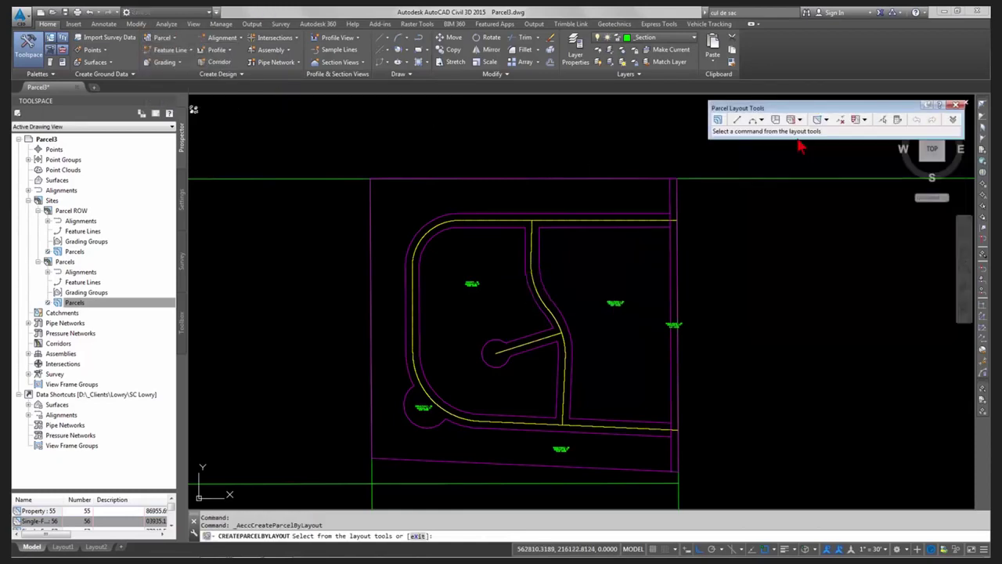
left_click(736, 120)
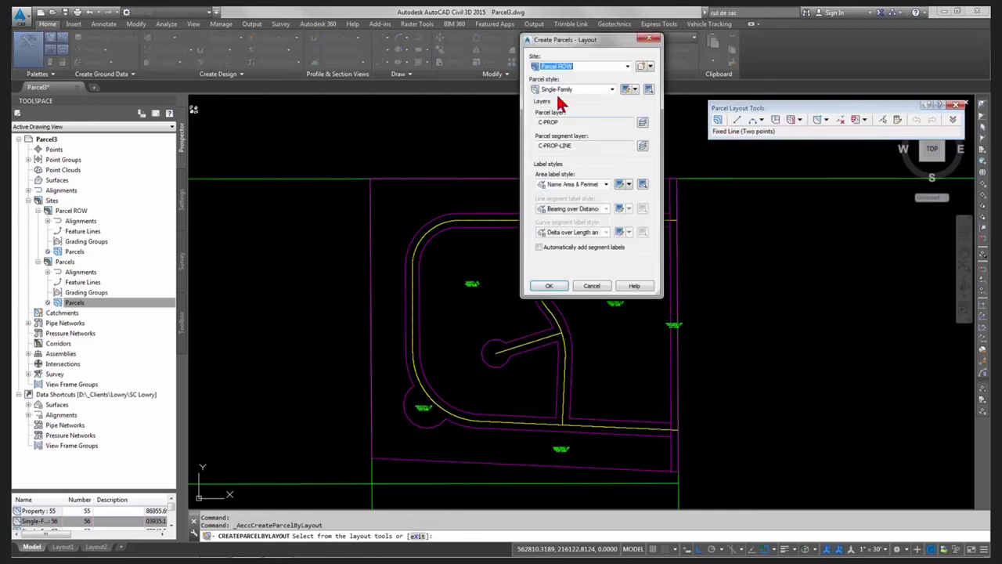
left_click(582, 64)
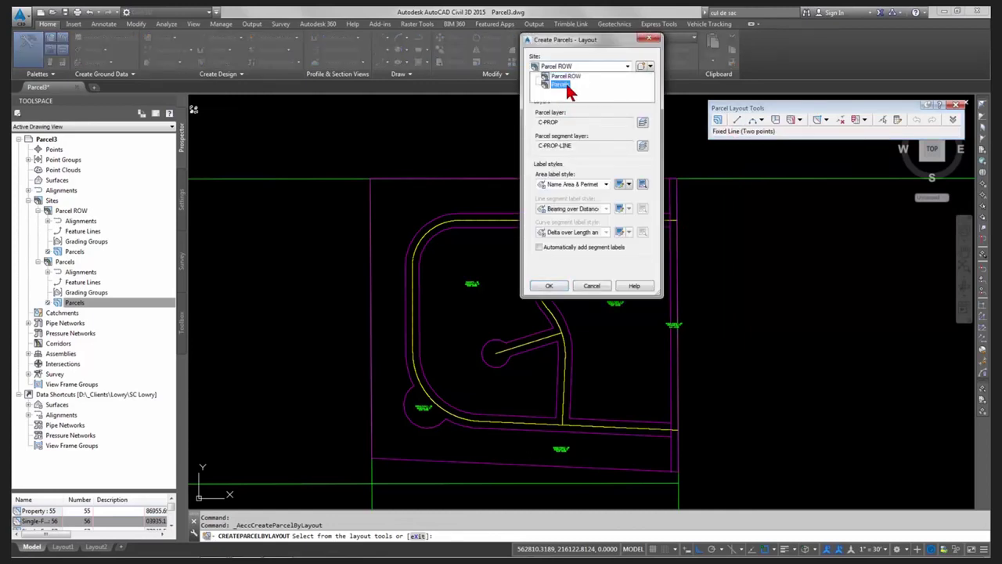
left_click(565, 82)
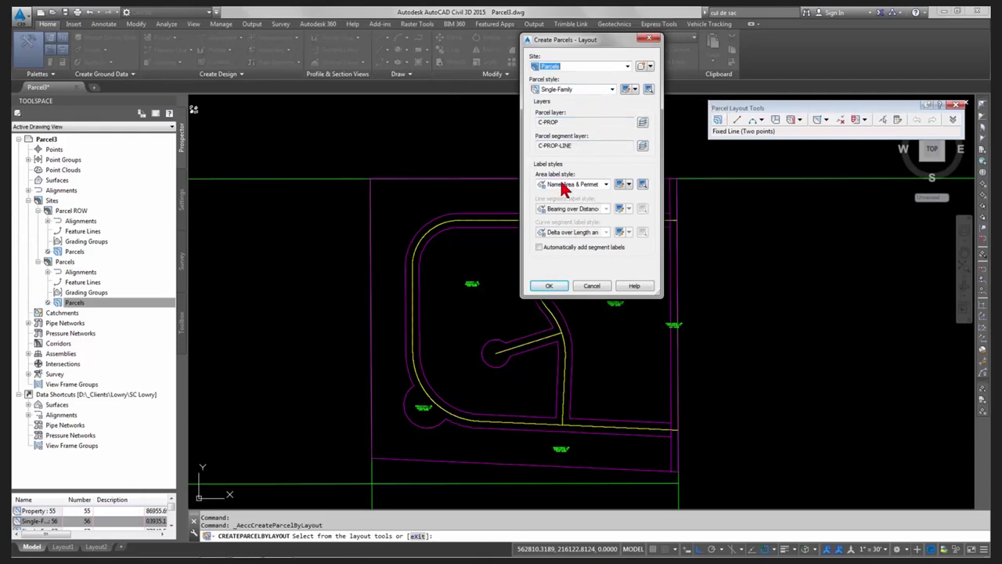
left_click(548, 284)
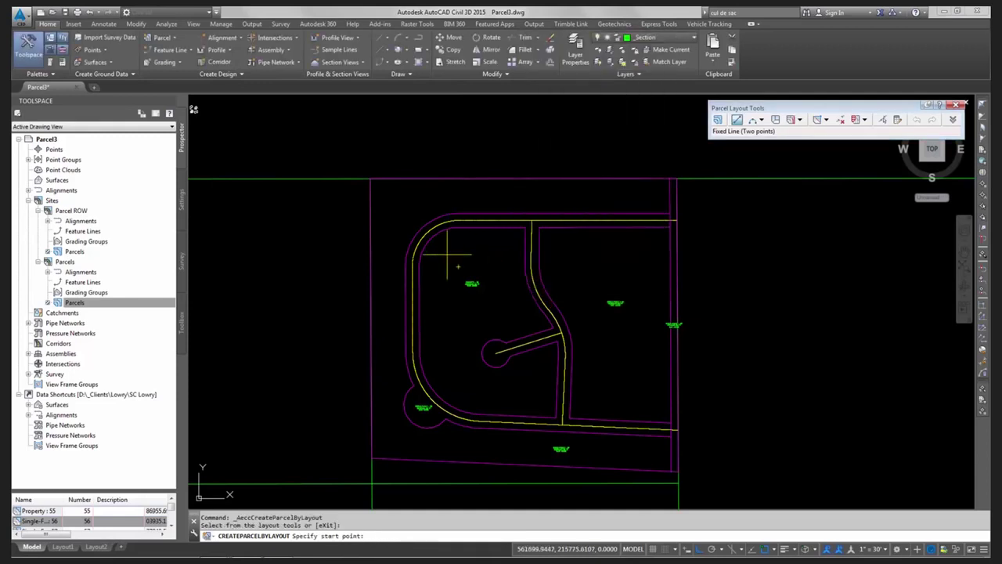
left_click(447, 139)
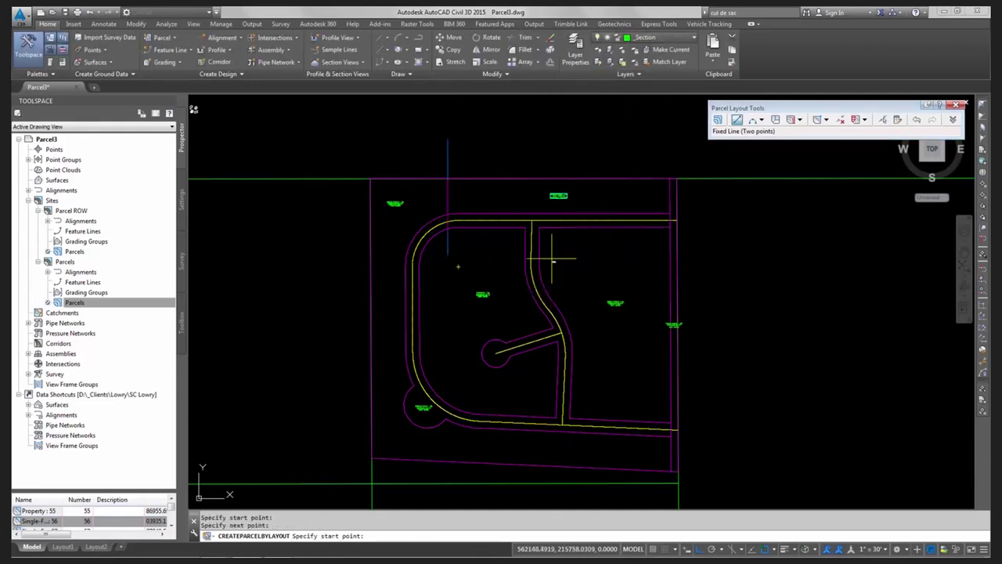
key("Escape")
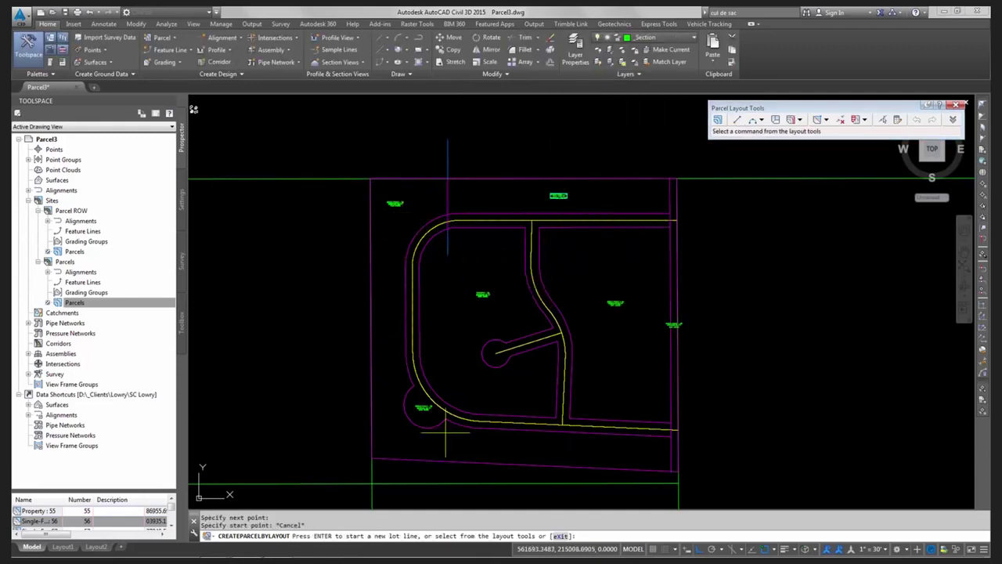
scroll(418, 194, "up", 3)
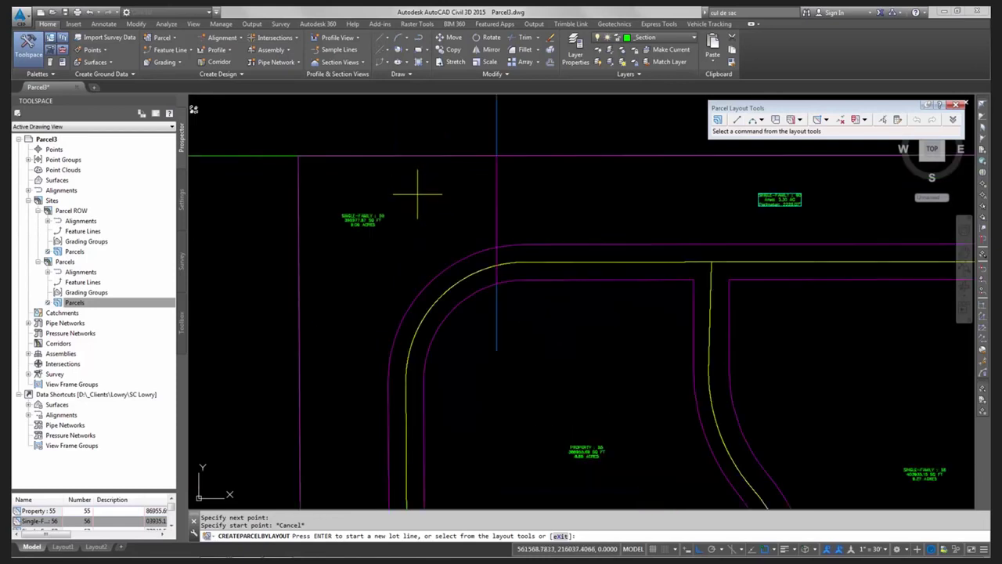
scroll(417, 193, "down", 2)
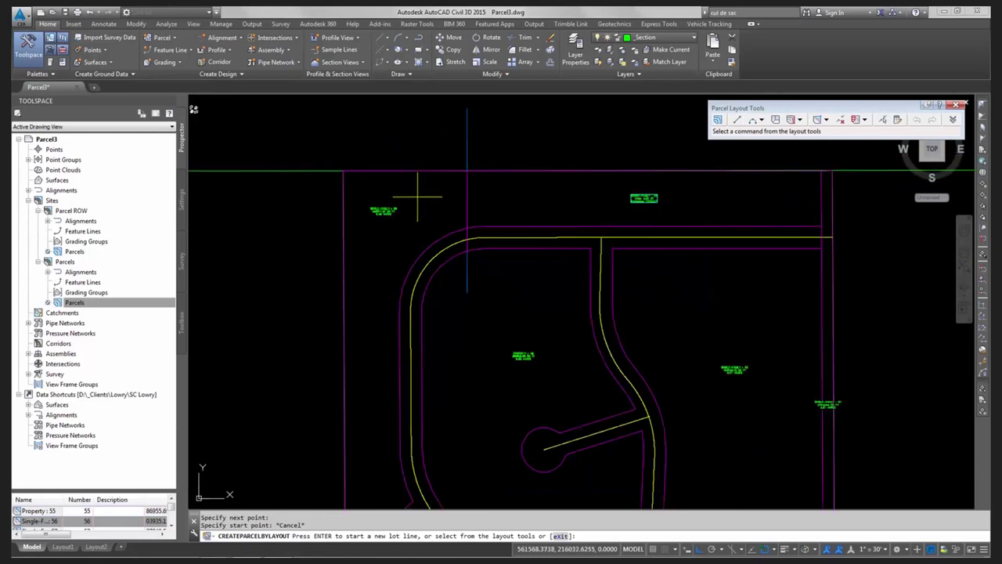
scroll(467, 139, "down", 2)
key("Escape")
Step: Stretch the north end of the vertical lot line down to between the north boundary and the road
left_click(448, 146)
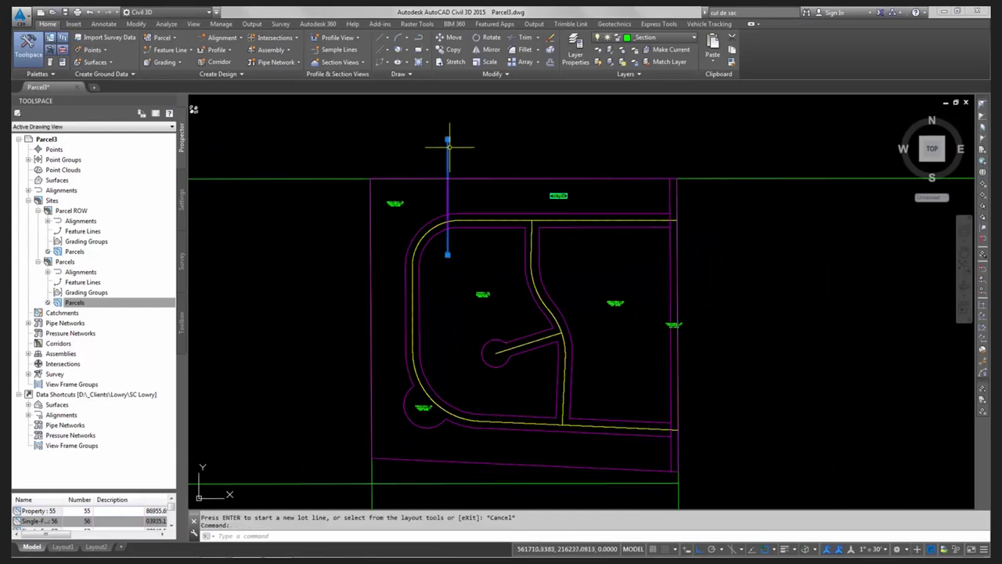
left_click(448, 140)
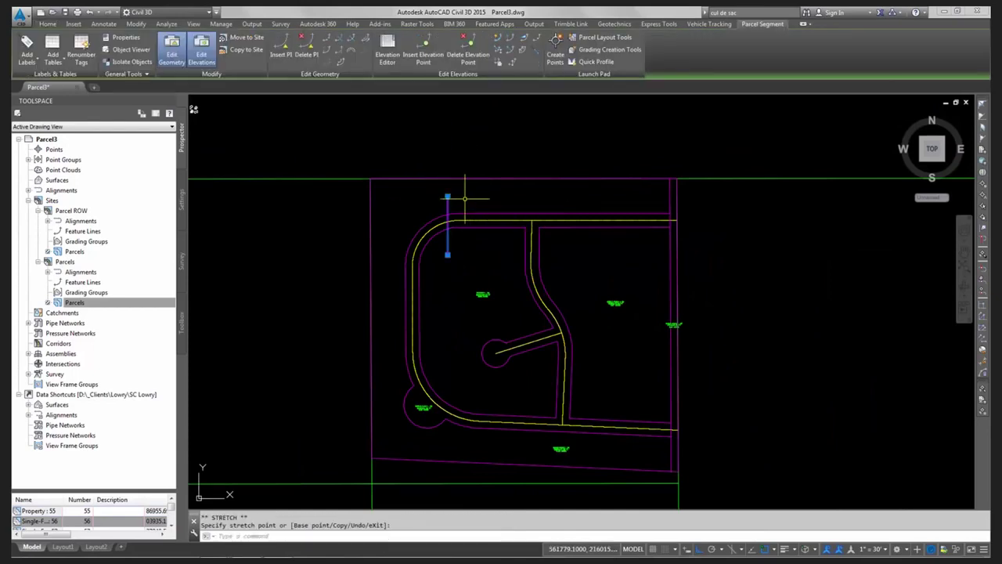
key("Escape")
key("Escape")
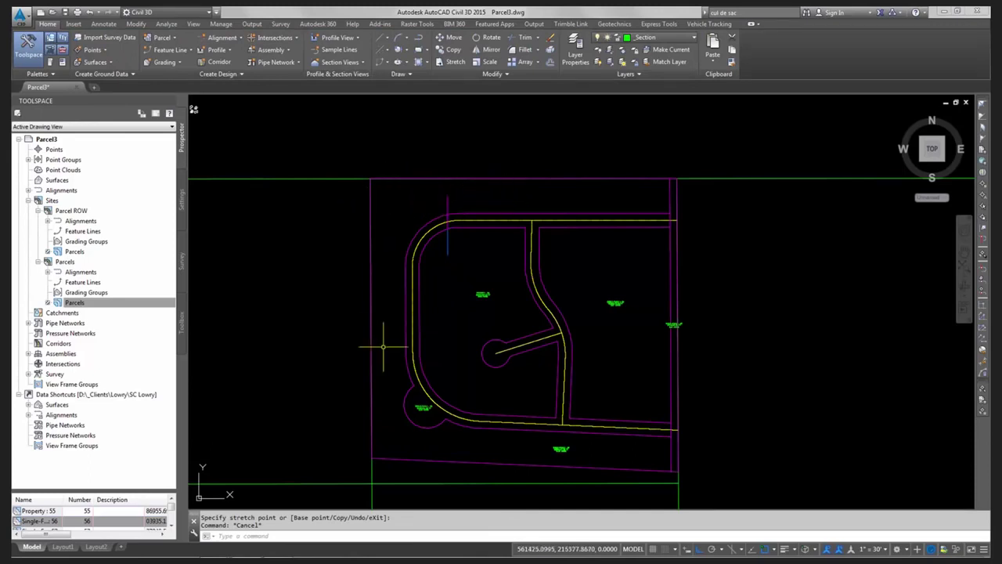
Step: Stretch the lot line's north end to the northwest corner of the property boundary
left_click(447, 199)
left_click(446, 195)
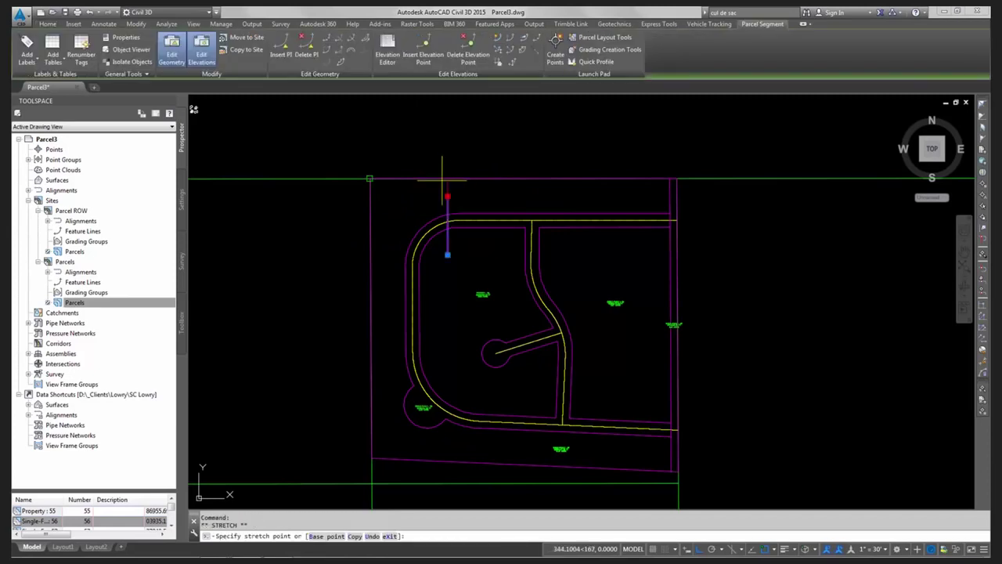
left_click(373, 180)
key("Escape")
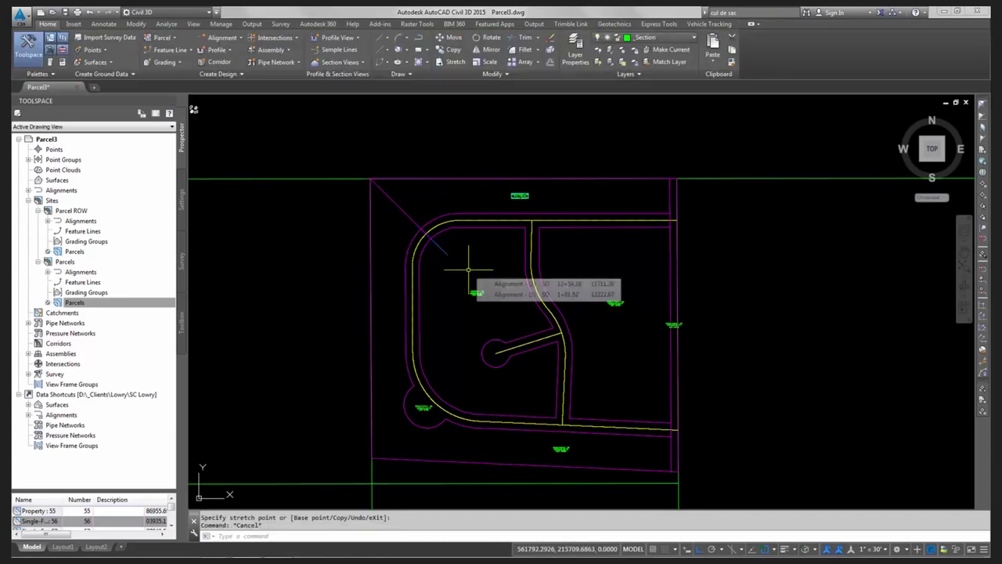
key("Escape")
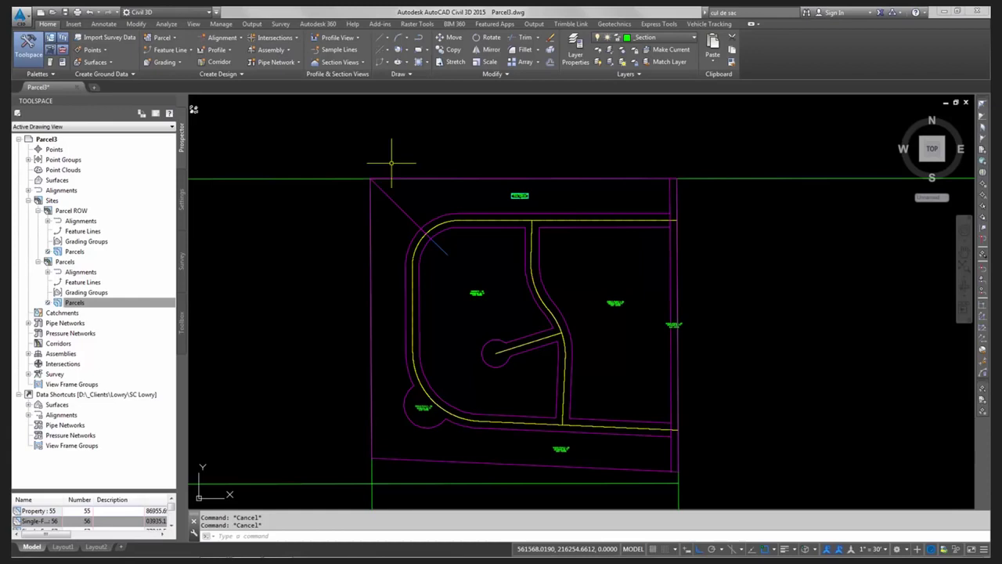
Step: Review the fixed curve options in the Parcel Layout Tools, including the two points and radius option
left_click(162, 37)
left_click(191, 57)
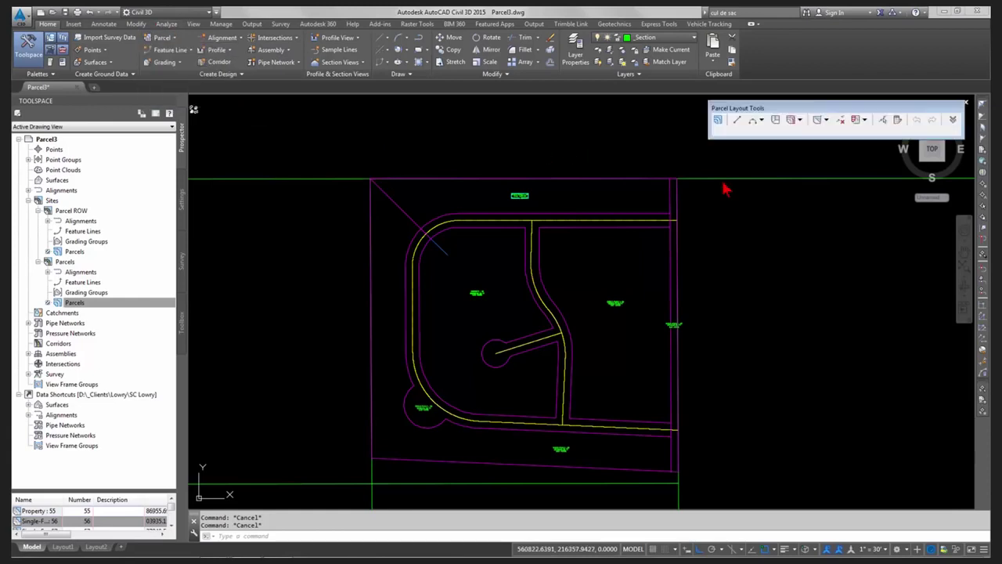
left_click(760, 120)
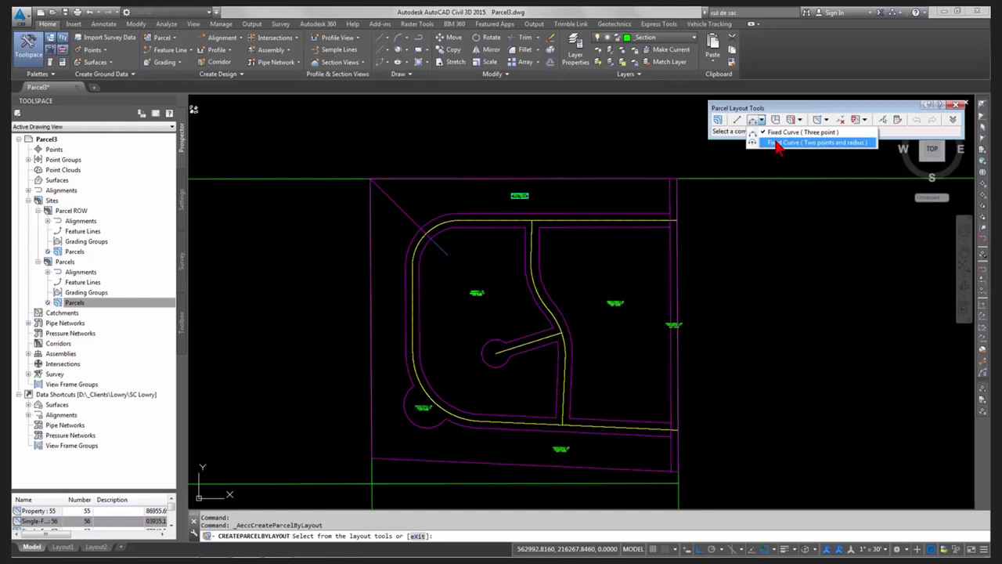
key("Escape")
key("Escape")
Step: Erase the diagonal lot line at the northwest corner of the property
type("e")
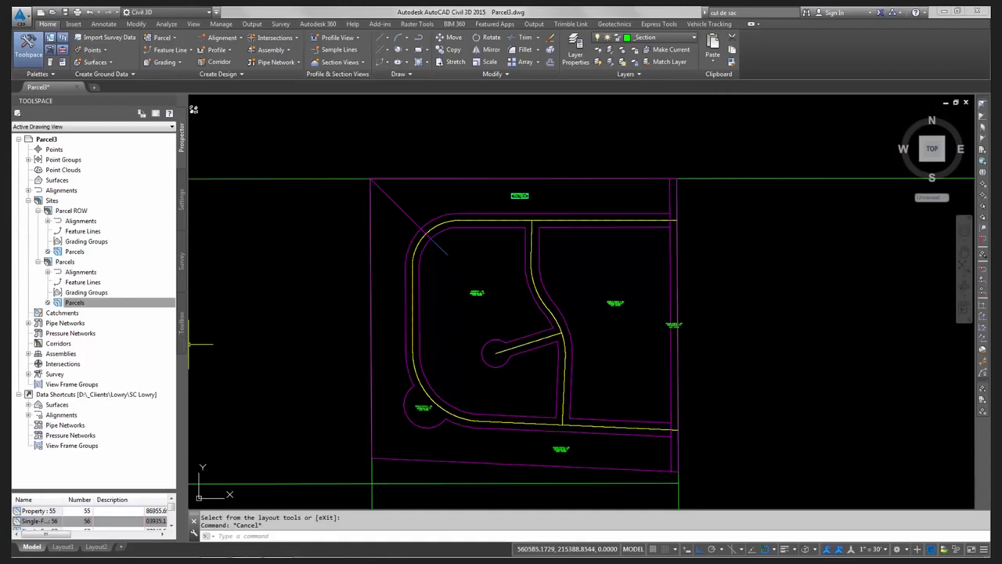
key("Return")
left_click(405, 187)
left_click(381, 225)
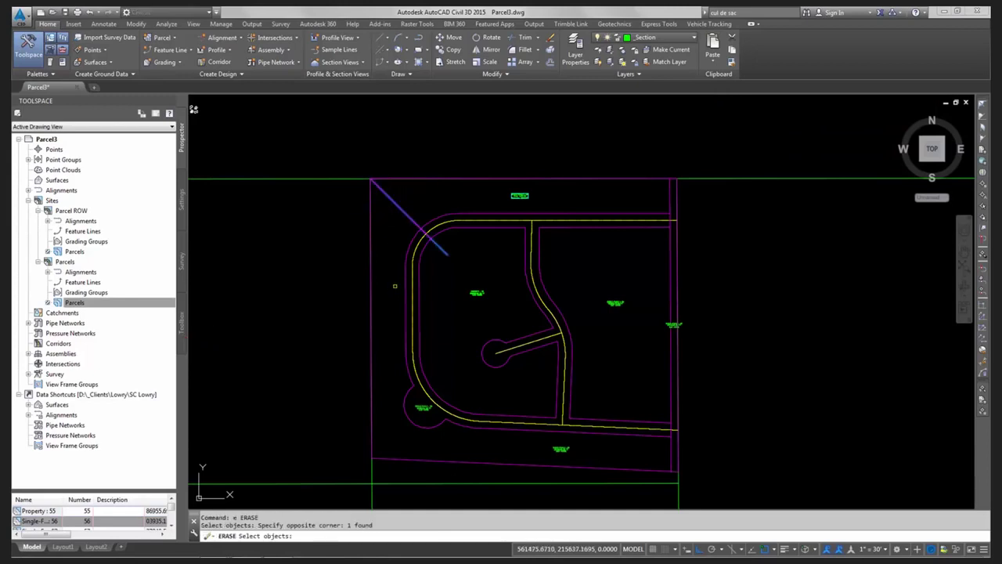
key("Return")
Step: Draw a plain vertical line crossing the north boundary and the north road, east of the central road
type("l")
key("Return")
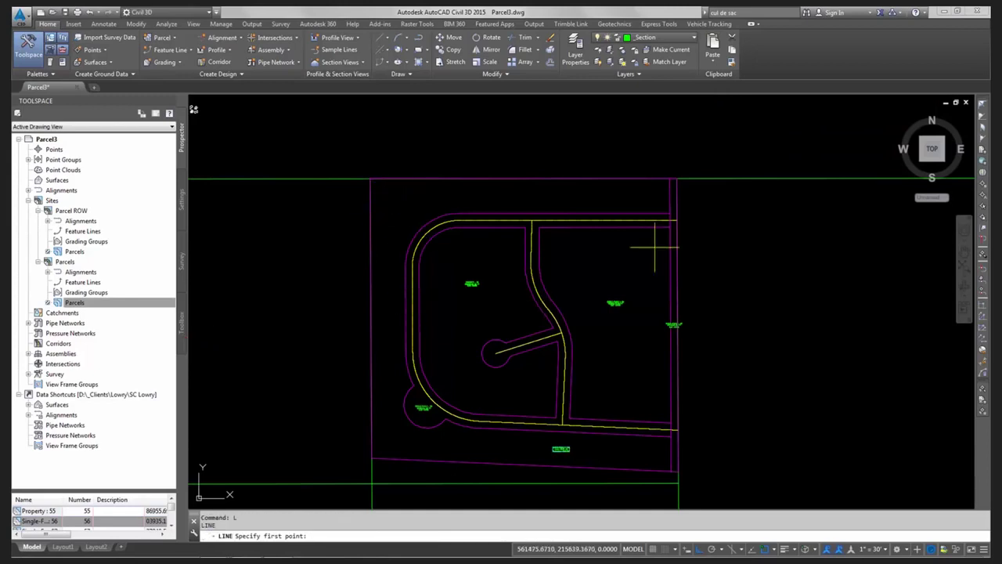
left_click(617, 167)
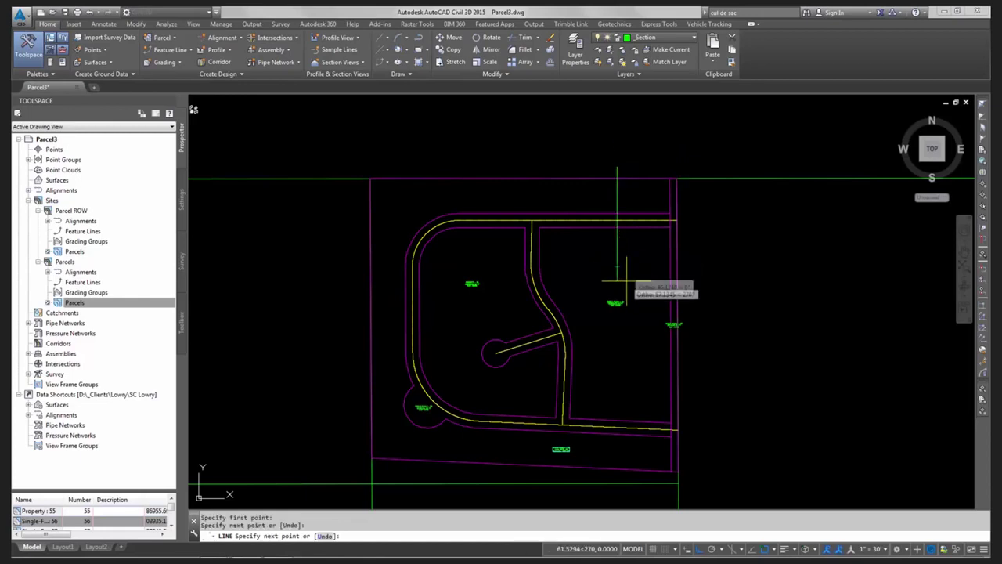
left_click(622, 266)
key("Escape")
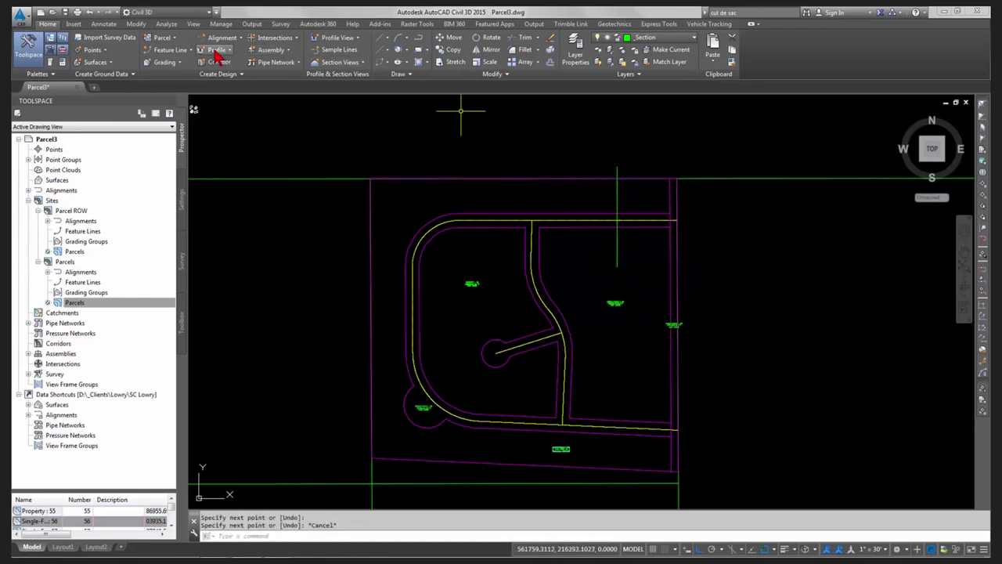
Step: Convert the new vertical line into a parcel line in the Parcels site with the Single-Family style, erasing the existing entity
left_click(162, 38)
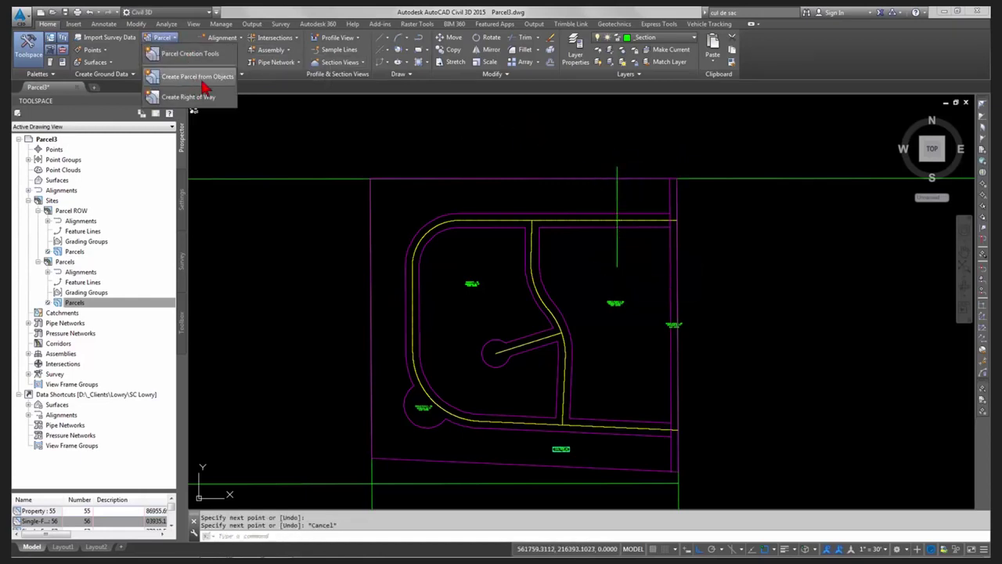
left_click(200, 77)
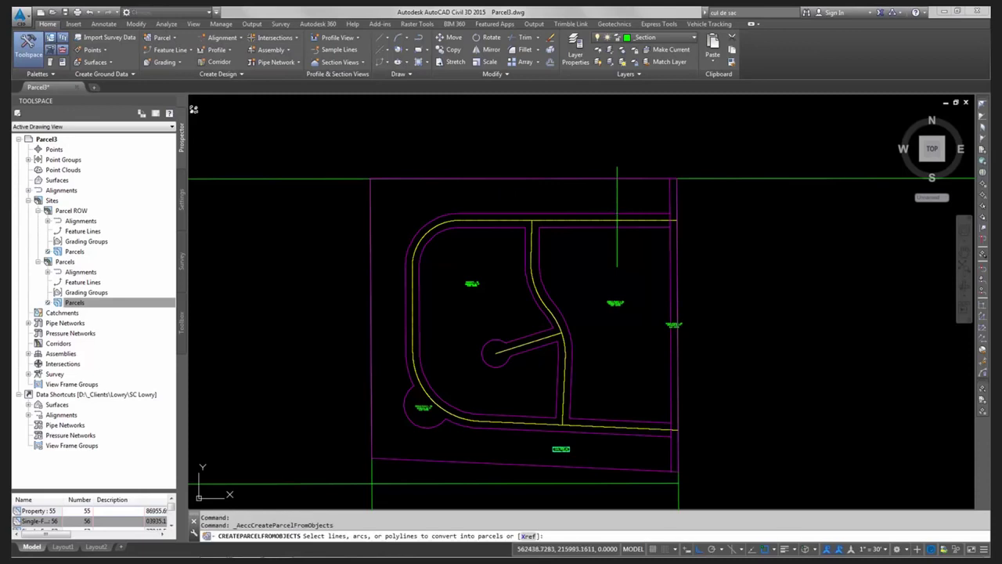
left_click(645, 229)
left_click(579, 162)
key("Return")
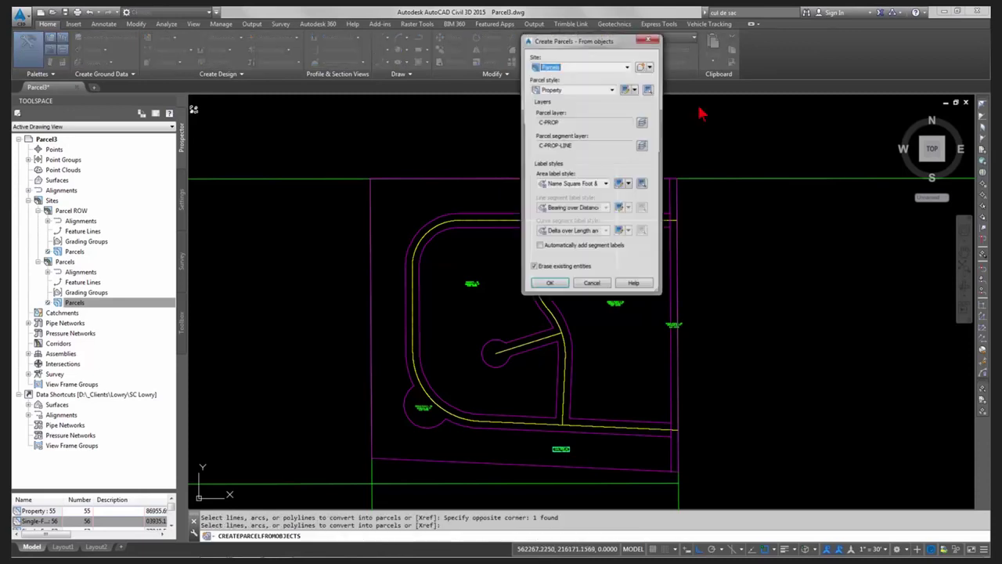
left_click(567, 91)
left_click(567, 141)
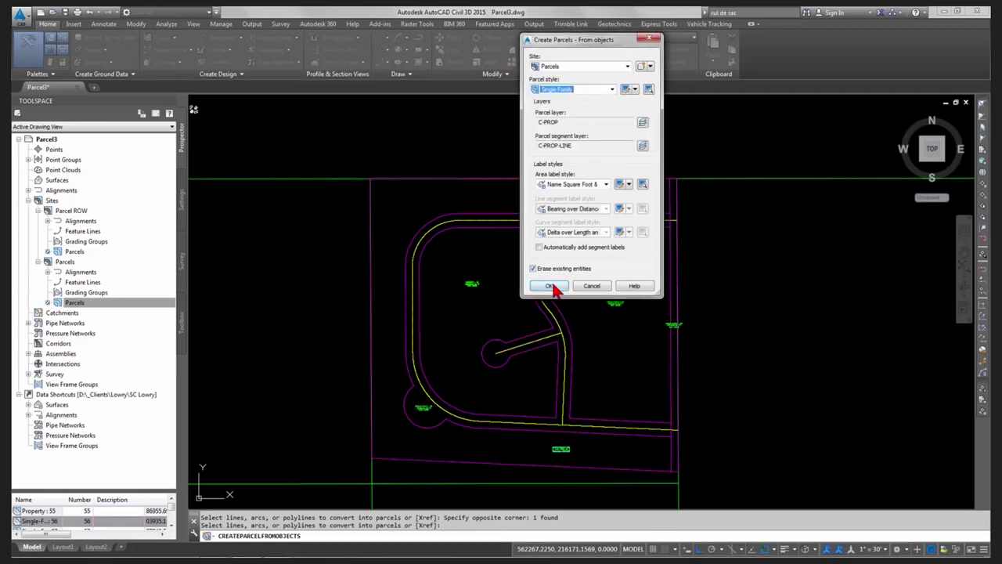
left_click(549, 285)
Step: Move the new parcel line crossing the north road about 83 feet east to shrink the lot beside the east right-of-way
scroll(642, 288, "up", 10)
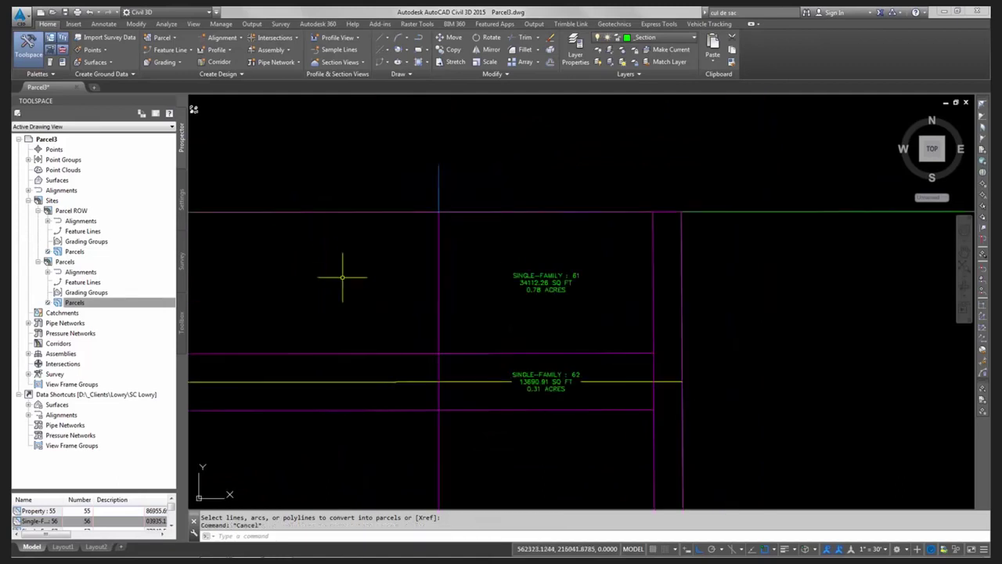
key("Escape")
type("m")
key("Return")
scroll(473, 291, "up", 4)
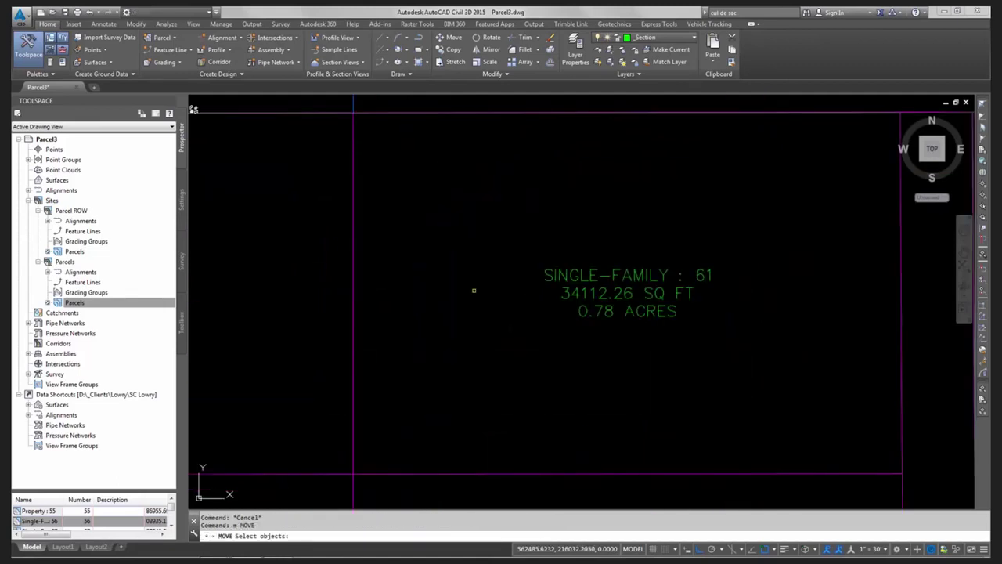
left_click(352, 346)
key("Return")
left_click(296, 346)
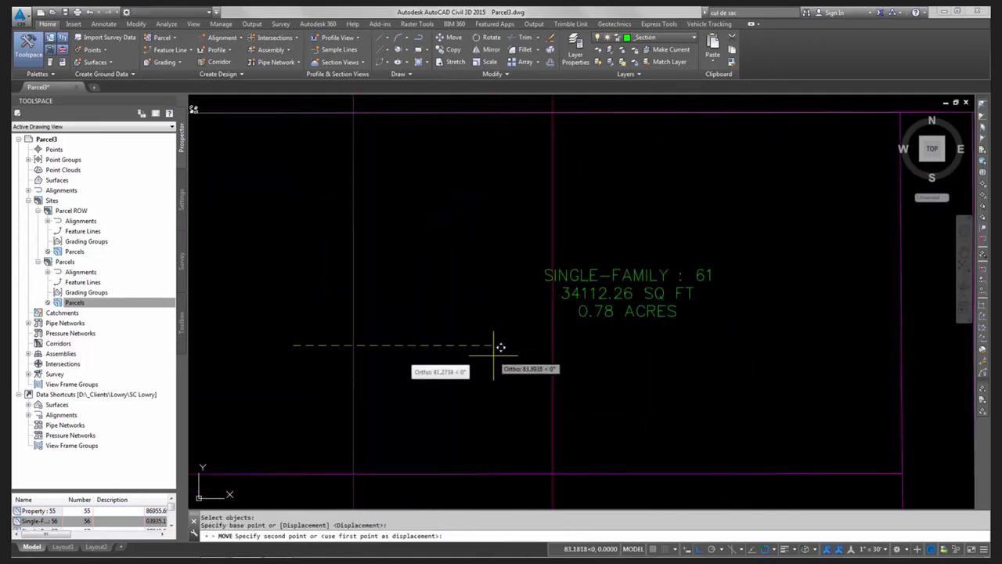
left_click(496, 346)
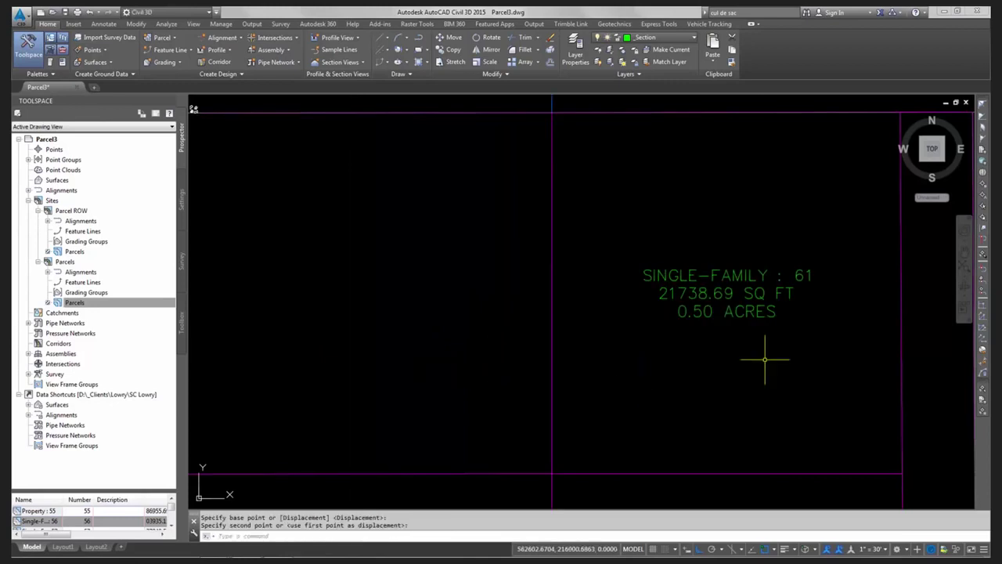
Step: Move the same lot line farther east, closer to the east right-of-way, to shrink the Single-Family lot again
type("m")
key("Return")
left_click(620, 333)
left_click(470, 381)
key("Return")
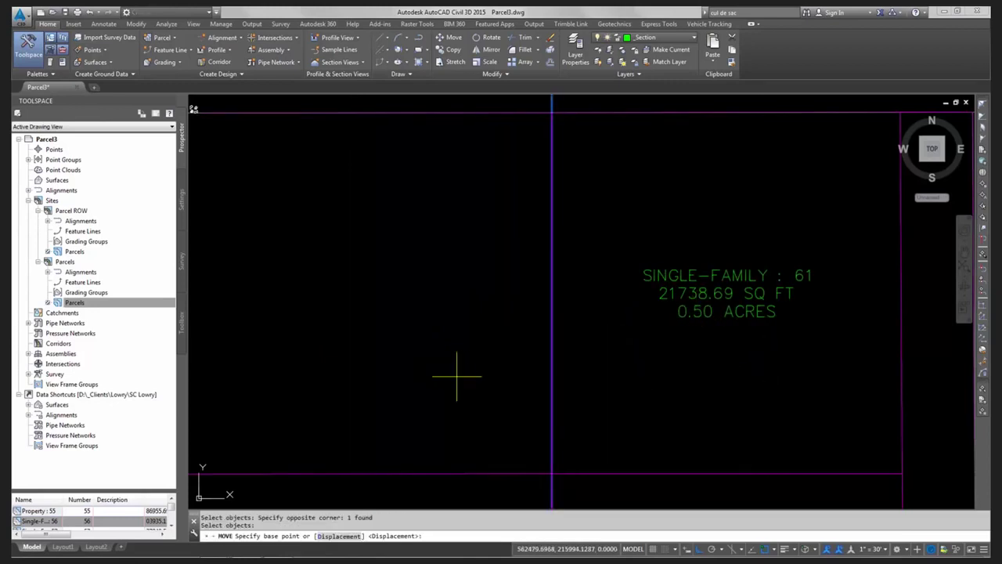
left_click(457, 375)
key("Escape")
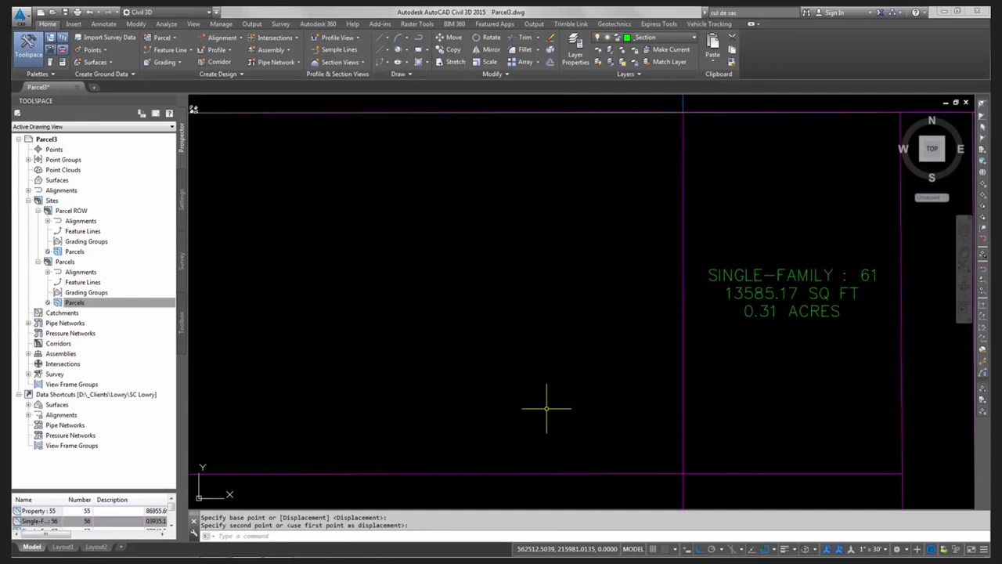
Step: Erase the moved vertical lot line at the northeast corner of the property
scroll(553, 385, "down", 5)
type("e")
key("Return")
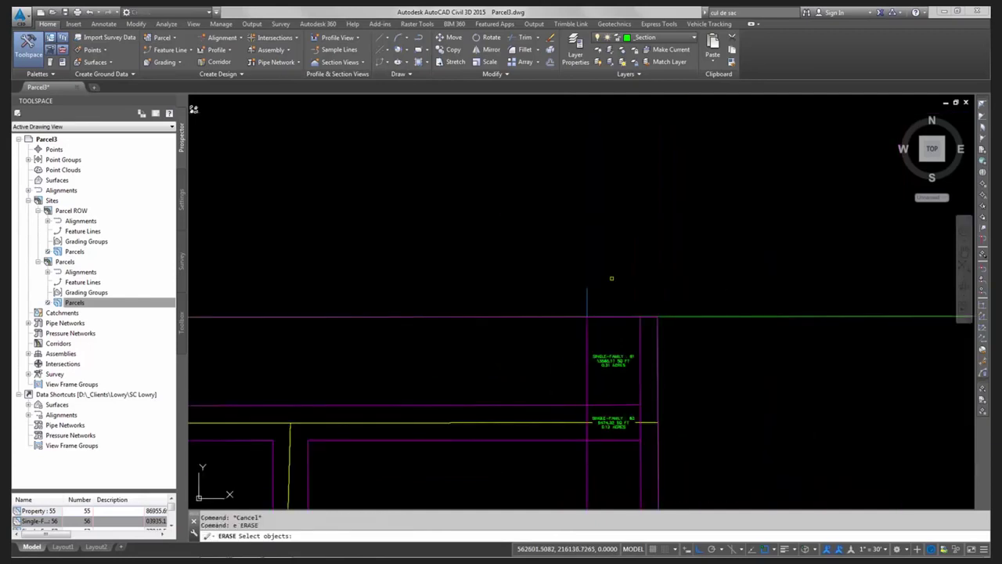
left_click(602, 270)
left_click(553, 295)
key("Return")
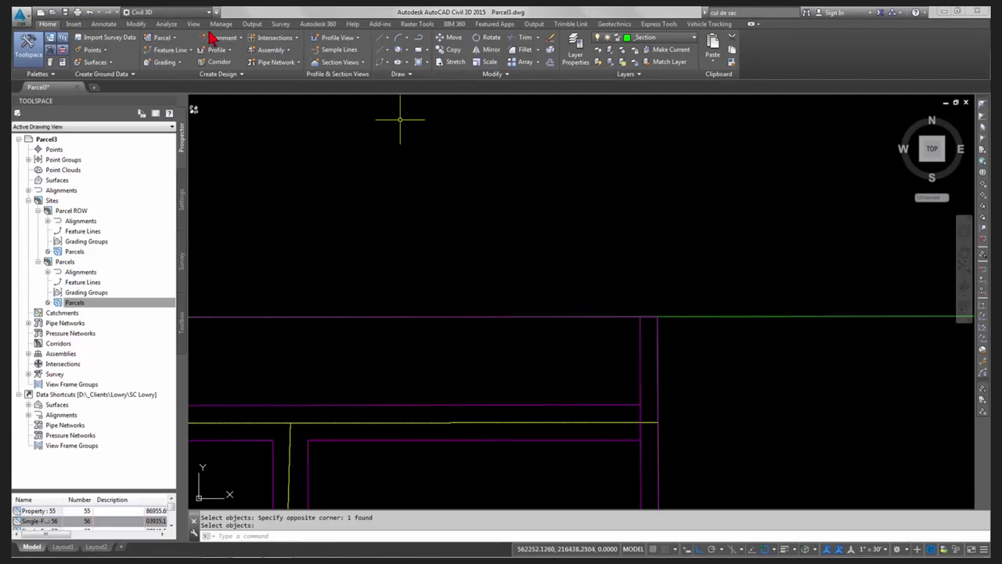
Step: Open the Parcel Layout Tools with their sizing parameters shown and set the minimum area to 12500 sq. ft
left_click(164, 37)
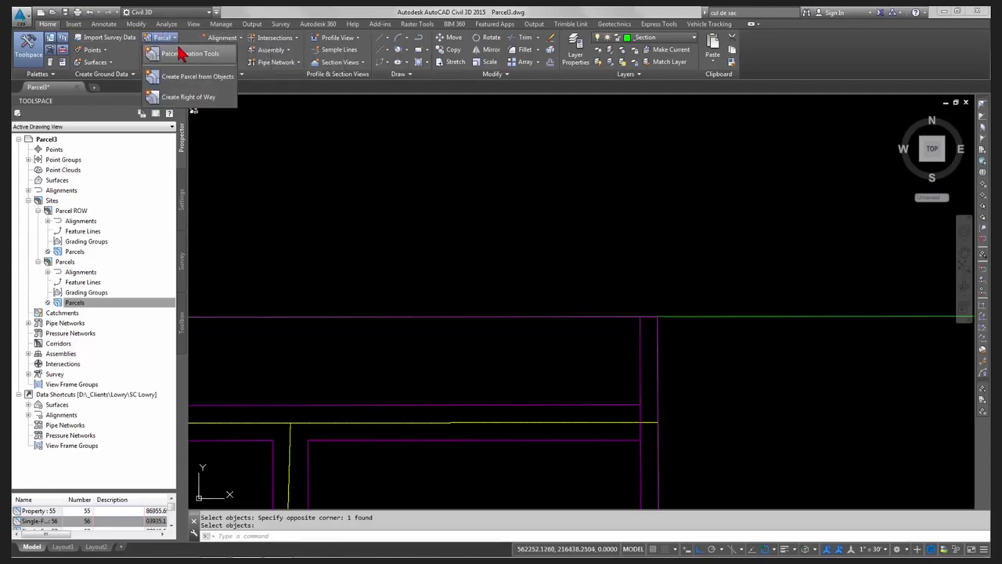
left_click(188, 99)
left_click_drag(832, 112, 706, 156)
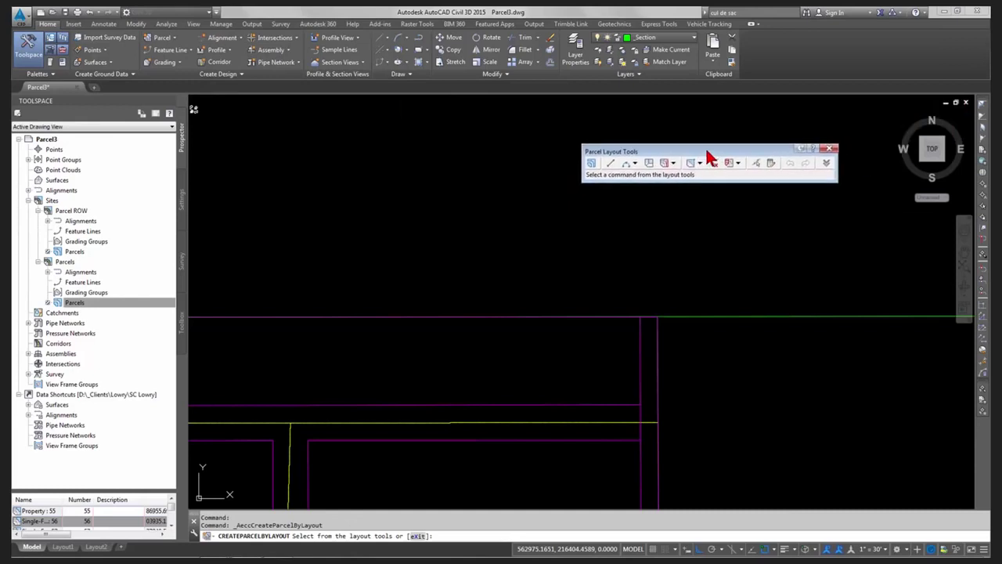
left_click(827, 163)
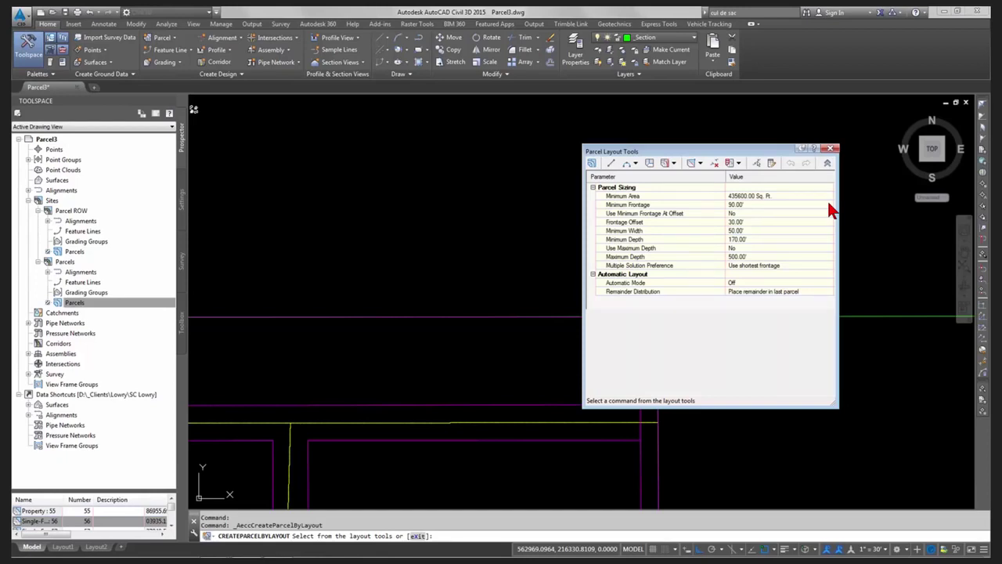
left_click(730, 197)
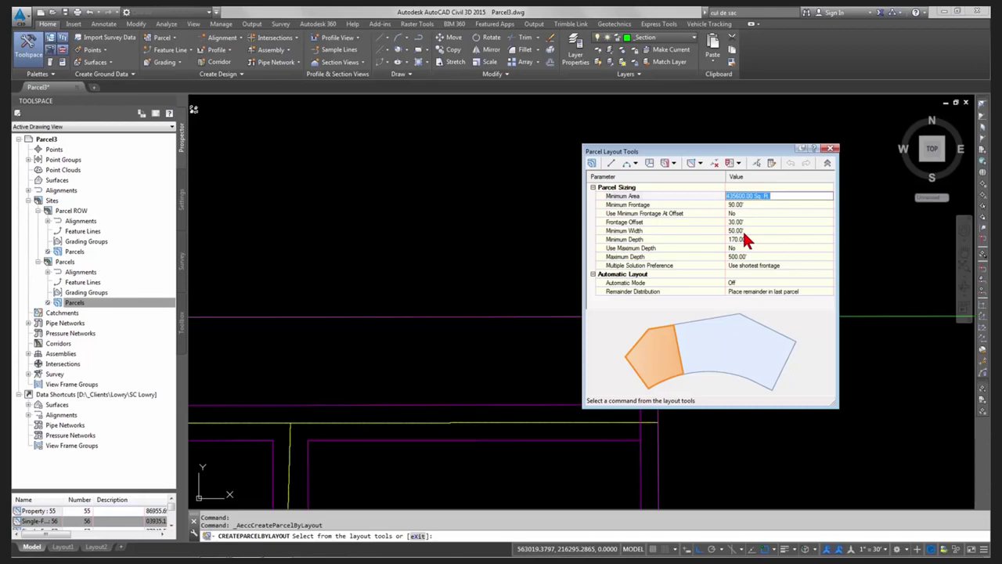
type("10")
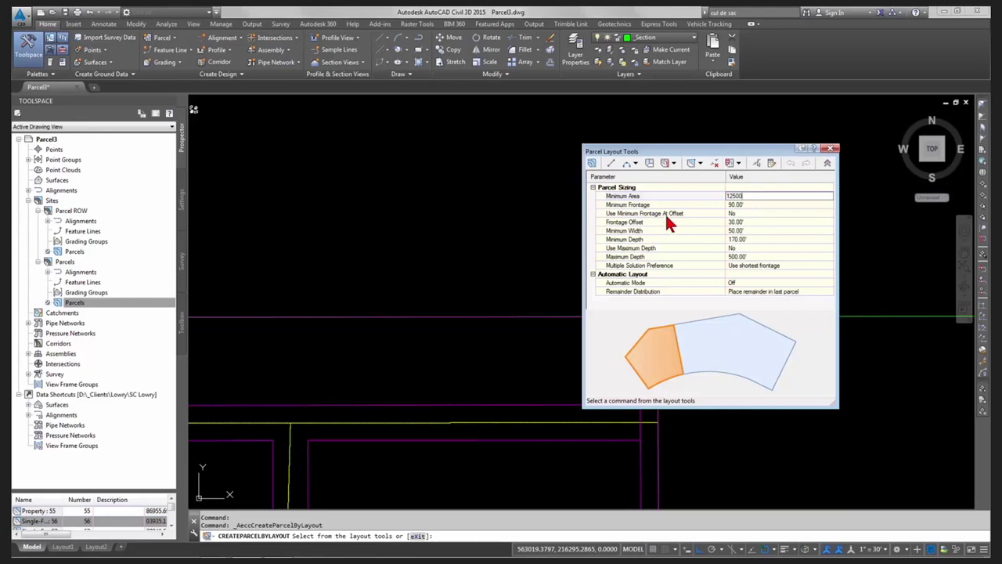
Step: Set Use Minimum Frontage At Offset to Yes and the minimum depth to 50 feet
left_click(740, 214)
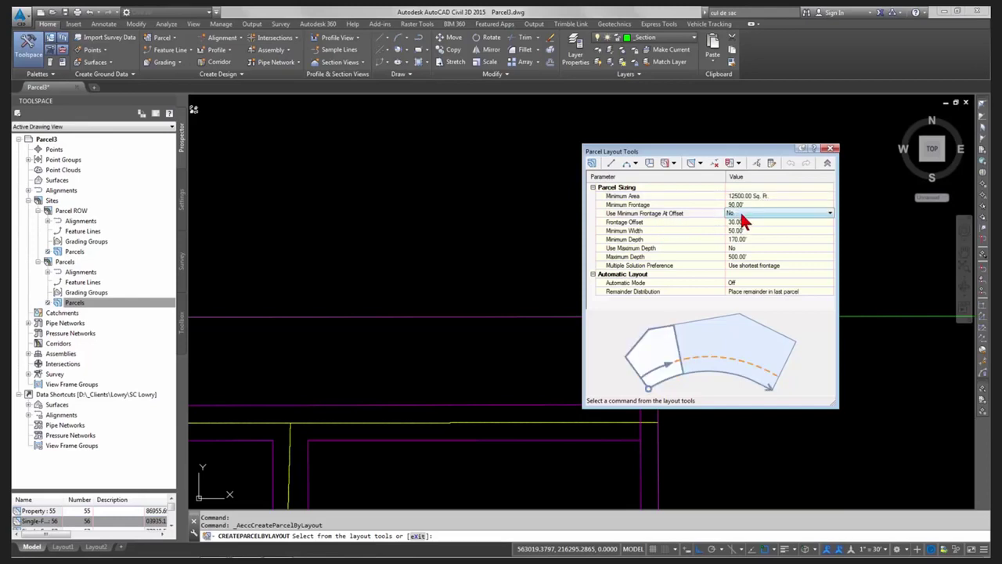
left_click(742, 215)
left_click(734, 230)
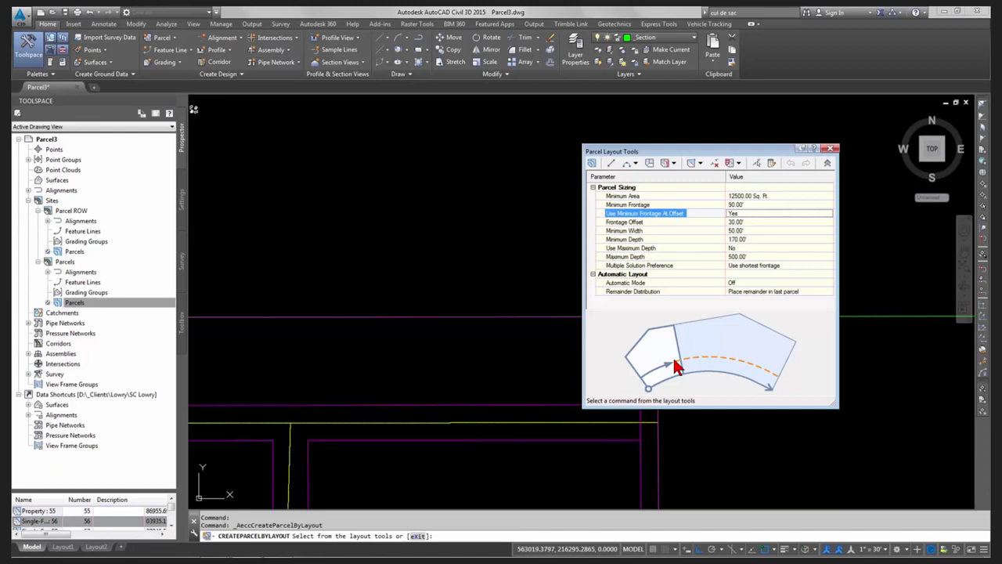
left_click(744, 239)
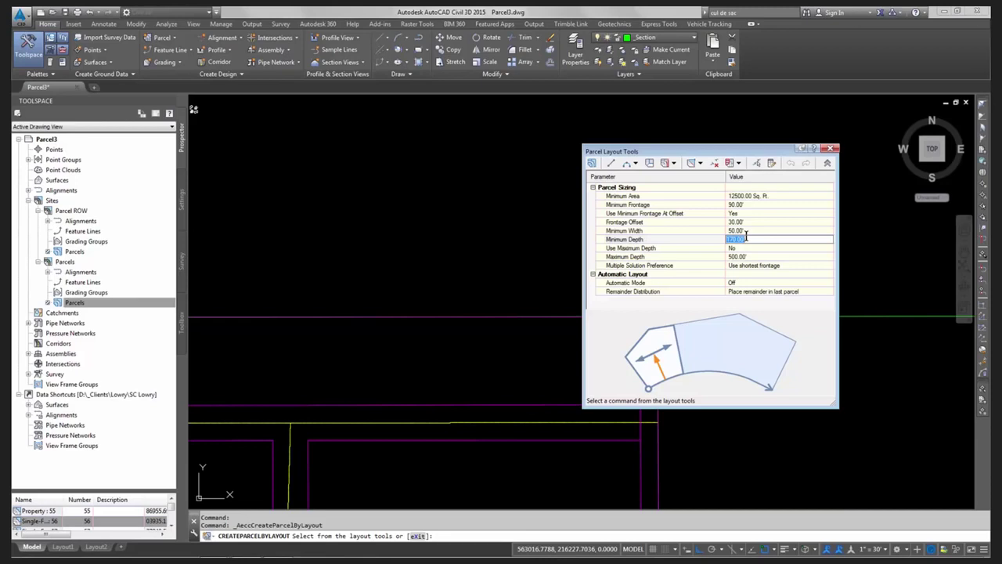
type("50")
key("Return")
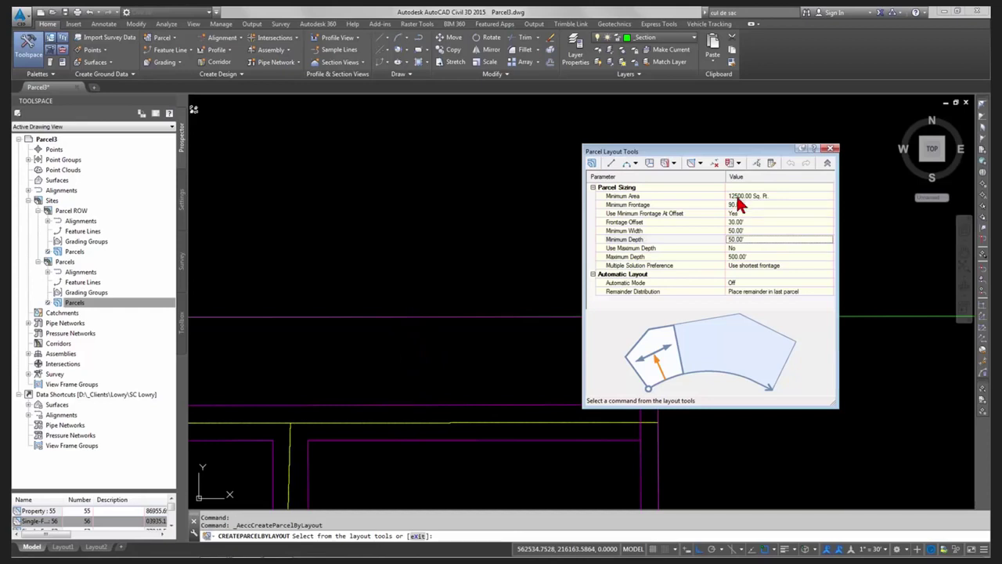
Step: Keep Use shortest frontage as the multiple solution preference and turn the automatic layout mode on
left_click(746, 266)
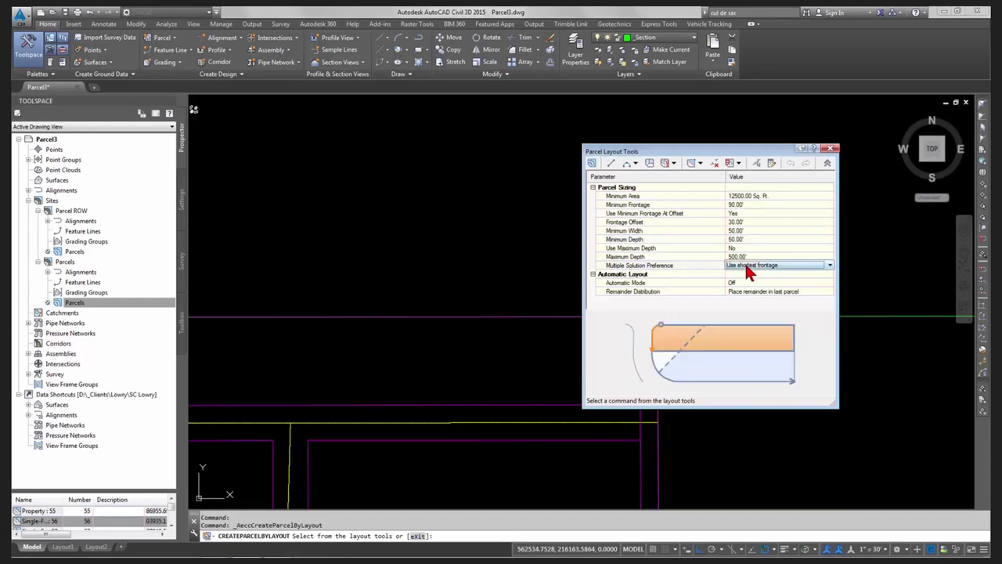
left_click(830, 267)
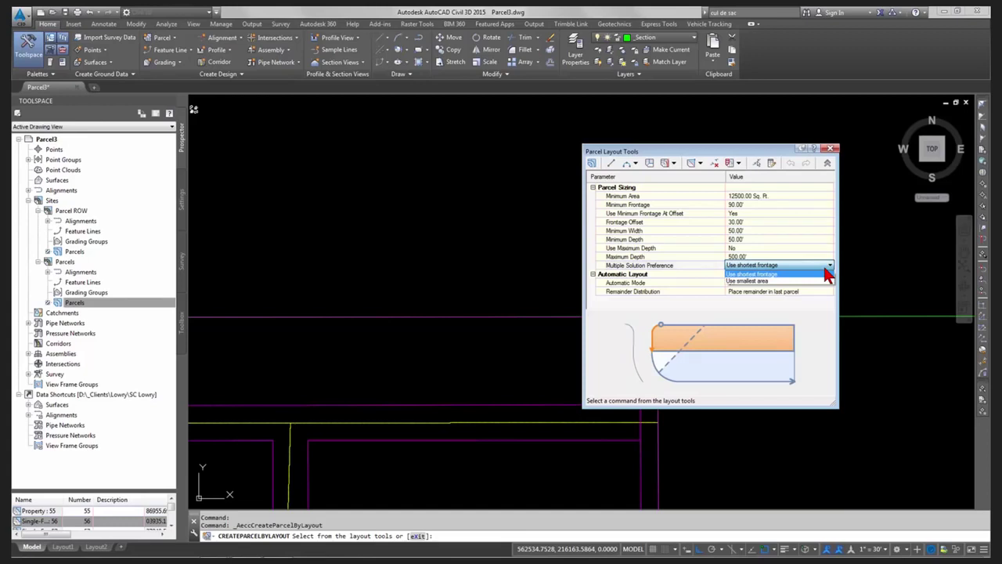
left_click(779, 273)
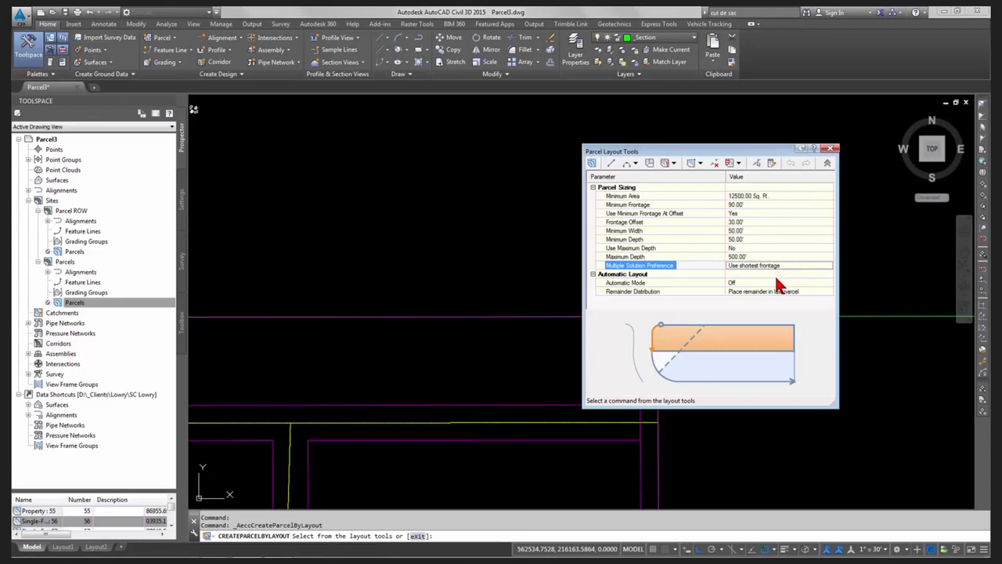
left_click(752, 283)
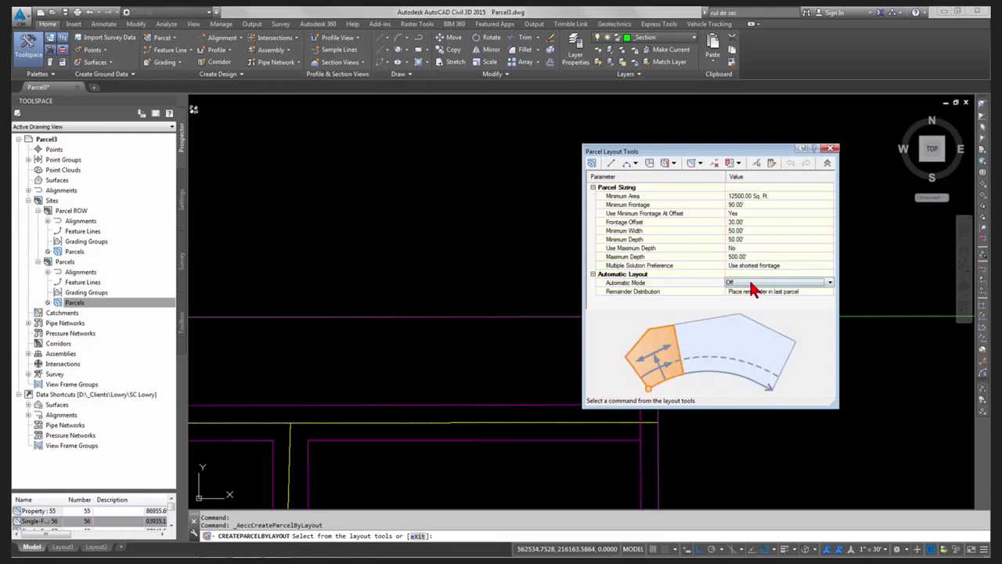
left_click(733, 283)
left_click(734, 299)
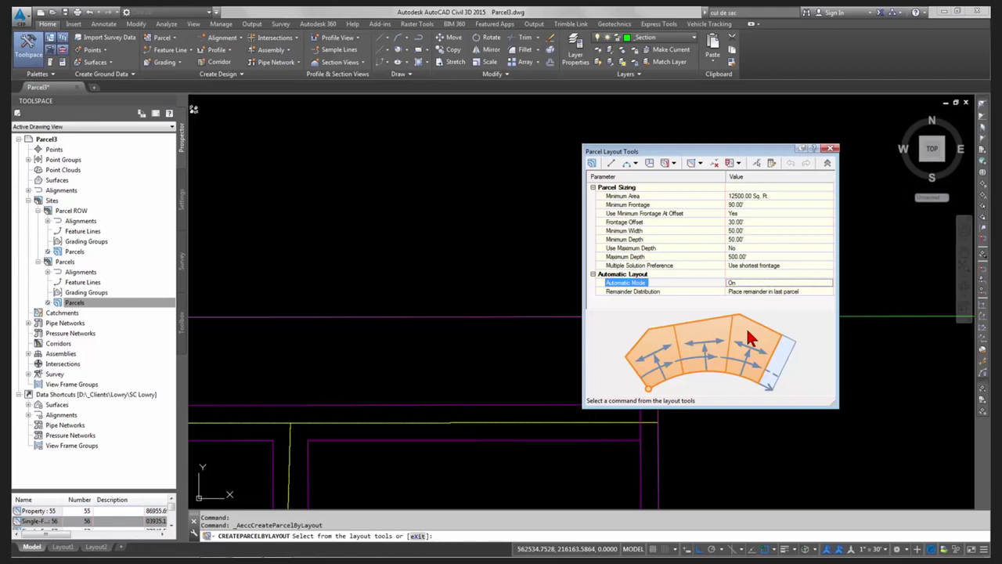
Step: Start Slide Line - Create for the Parcels site with the Single-Family style and the name, area and perimeter label
left_click(674, 162)
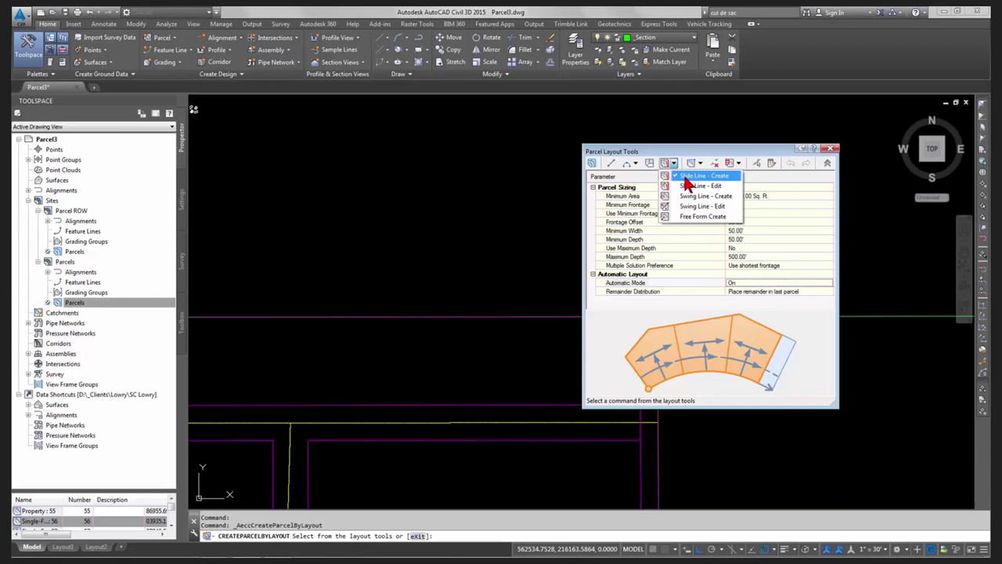
left_click(685, 178)
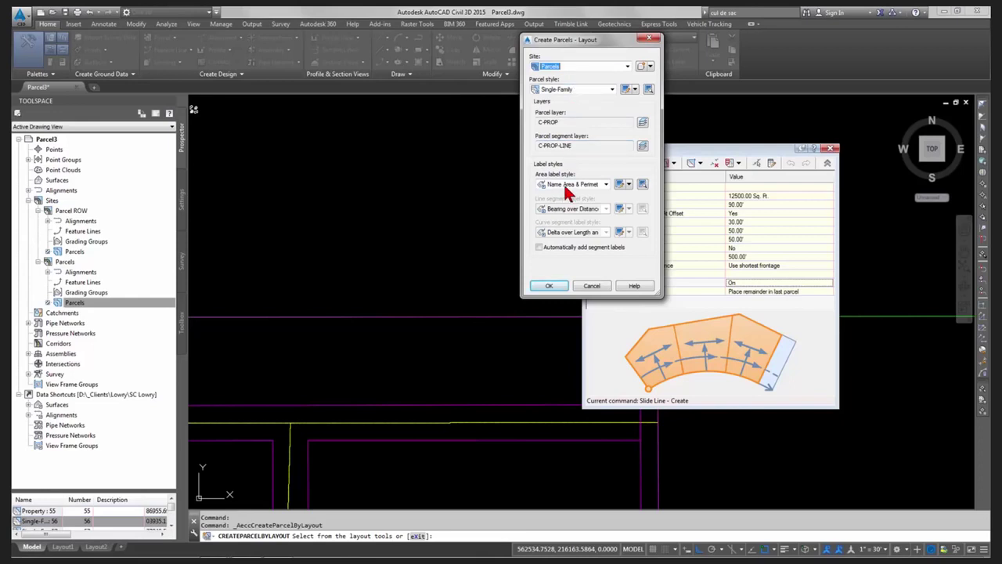
left_click(550, 287)
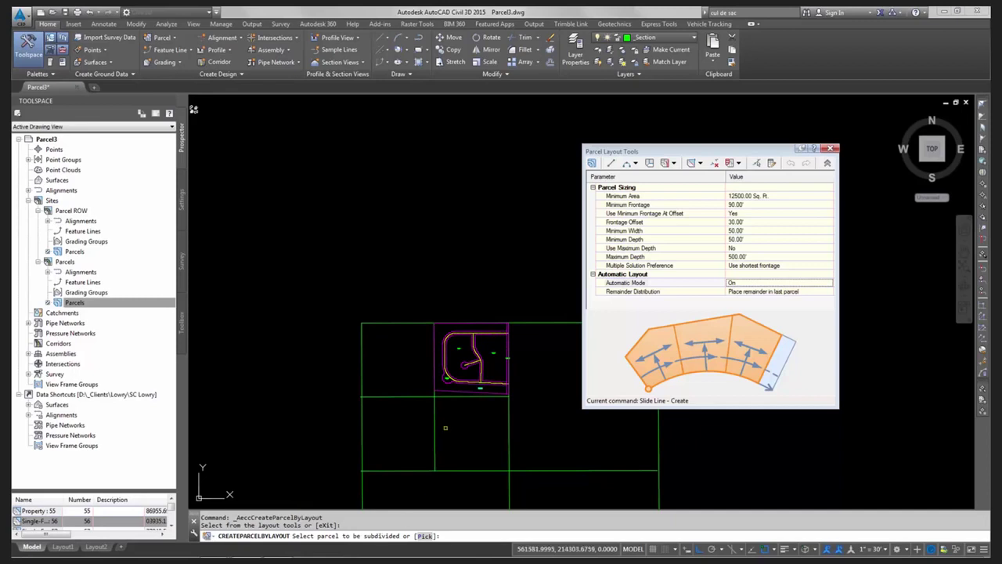
Step: Preview an automatic subdivision of the outer U-shaped parcel, with the frontage from the northeast road end around to the southeast end
scroll(469, 360, "up", 5)
mouse_move(462, 425)
middle_mouse_down()
mouse_move(368, 327)
mouse_move(363, 341)
middle_mouse_up()
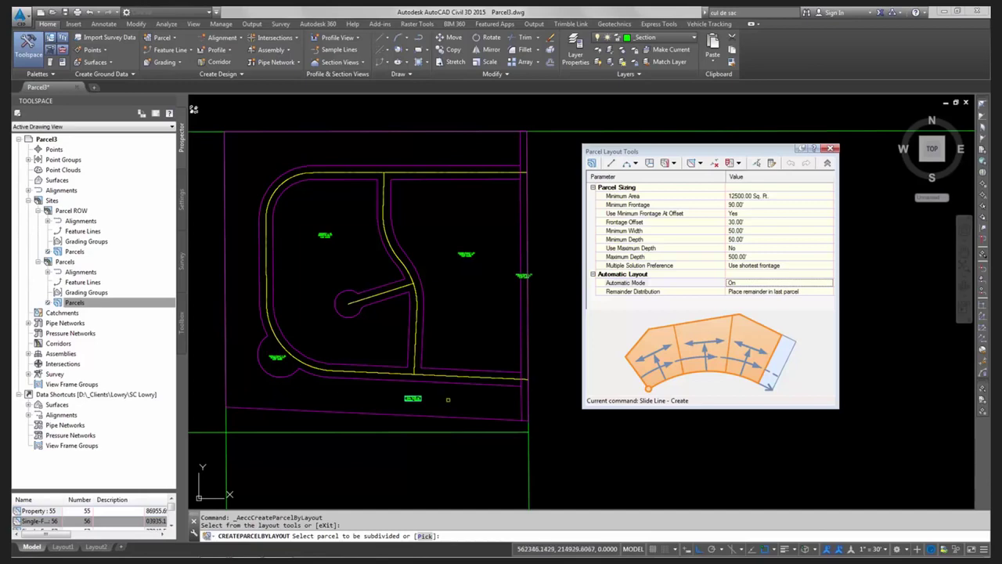
left_click(412, 398)
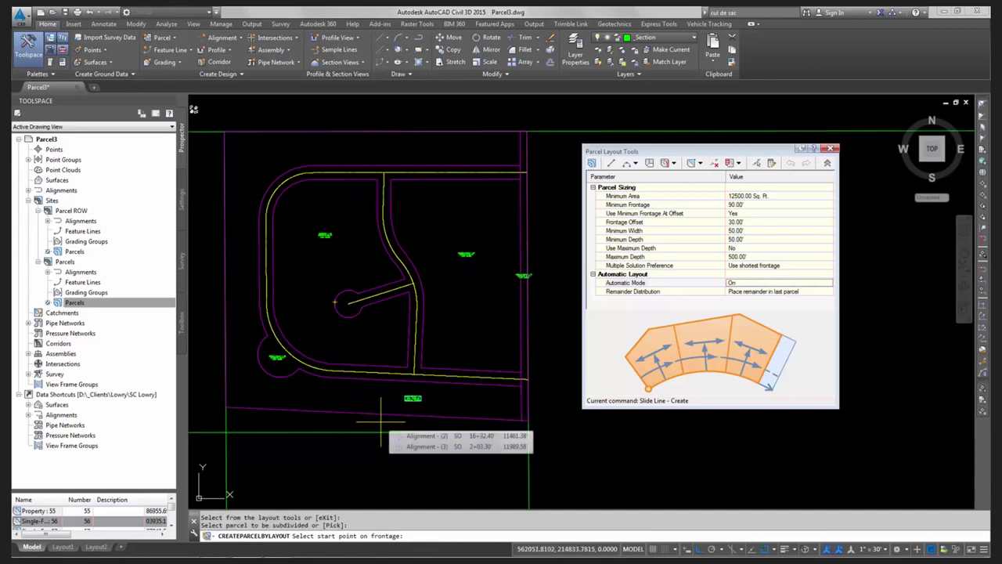
left_click(520, 165)
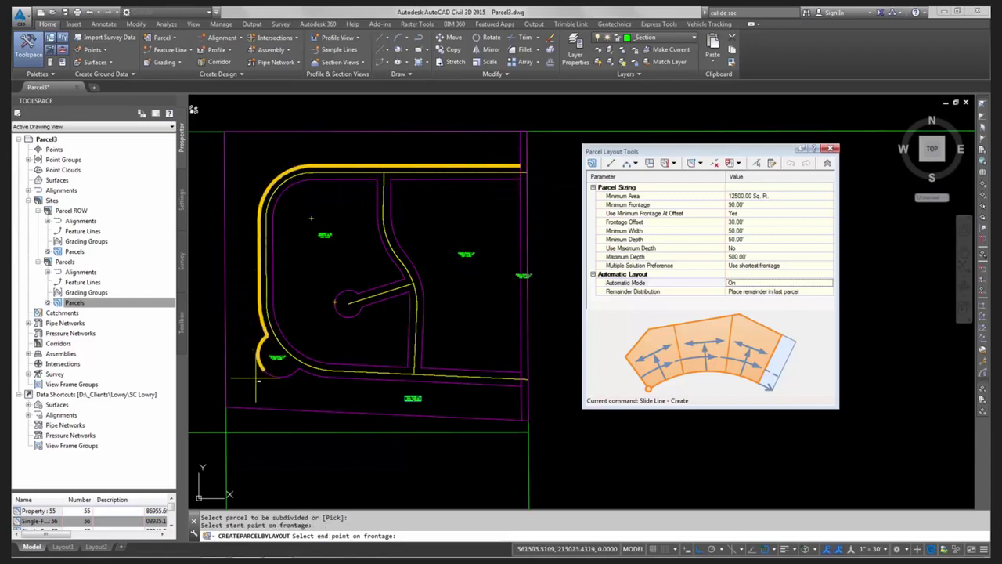
left_click(517, 385)
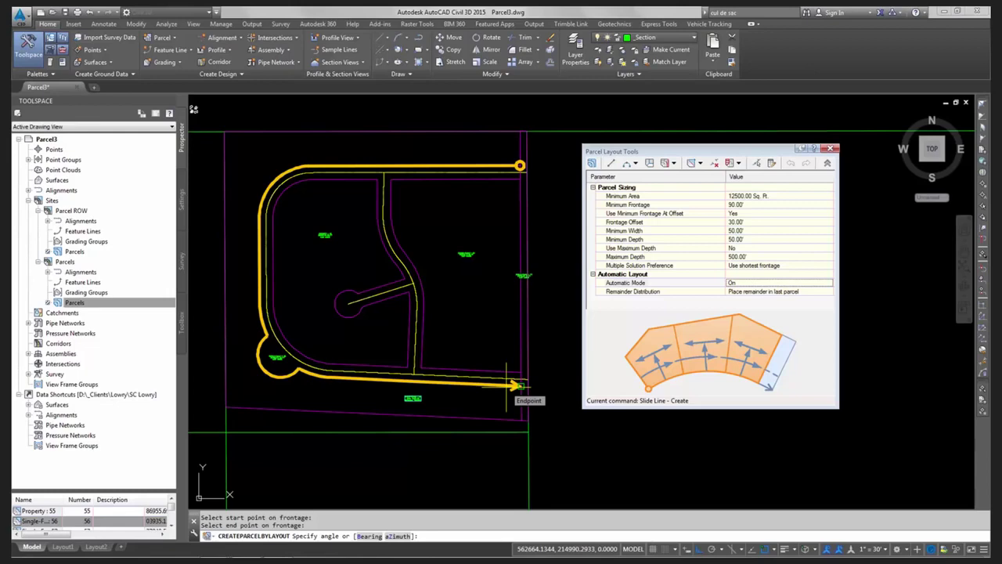
left_click(507, 385)
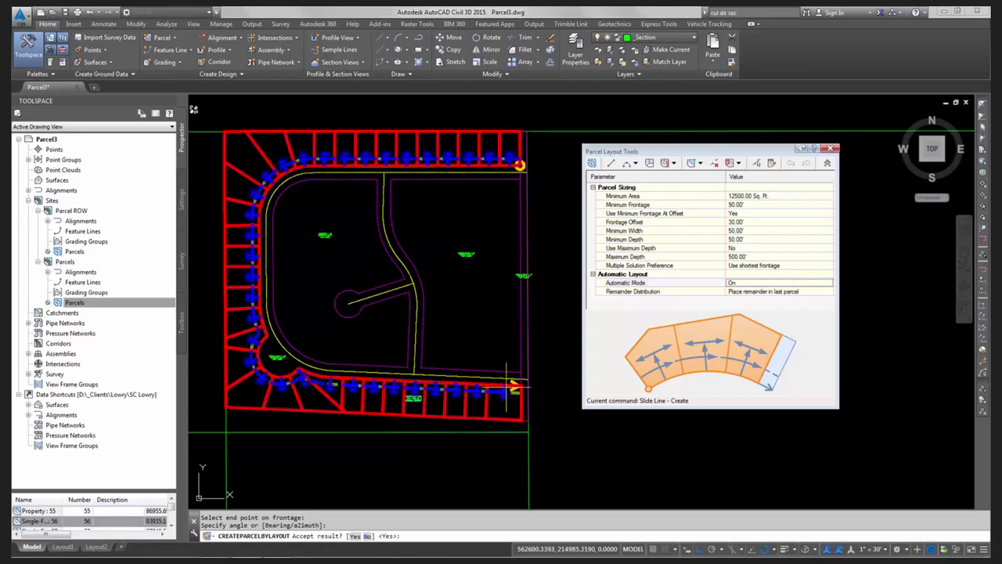
Step: Examine the previewed lots along the southern frontage and around the southwest bulb, and reject the result
scroll(507, 385, "up", 8)
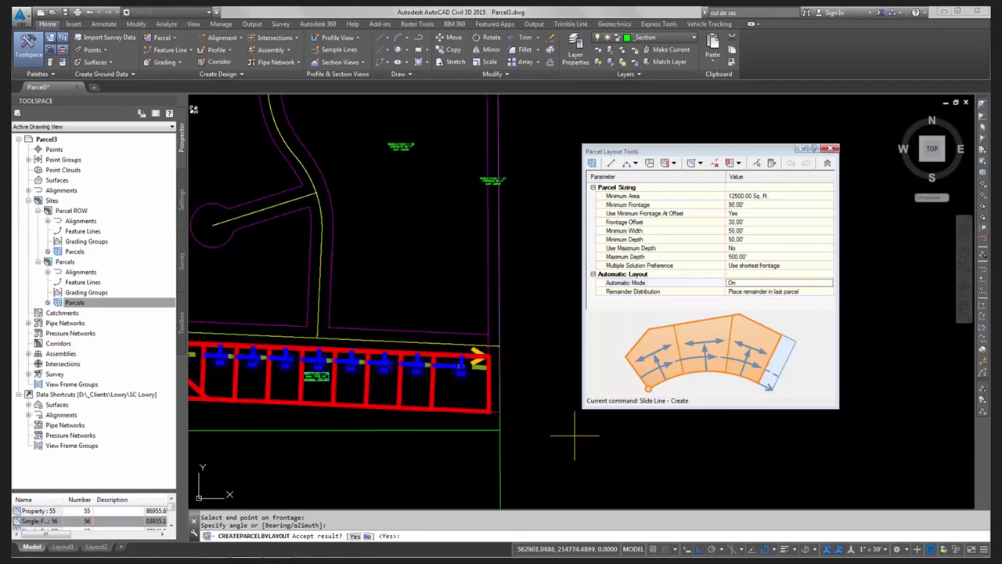
scroll(429, 343, "down", 8)
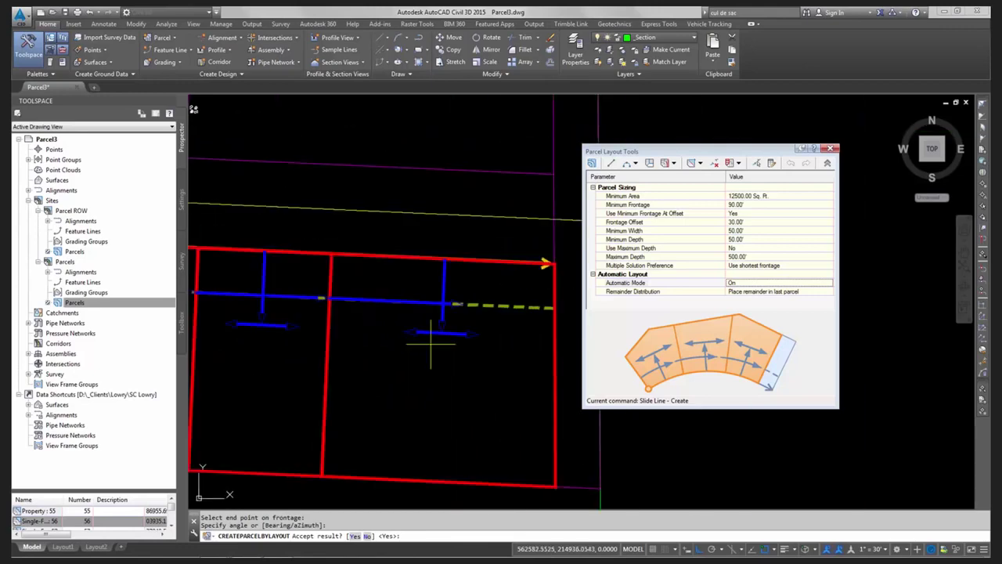
scroll(370, 291, "up", 4)
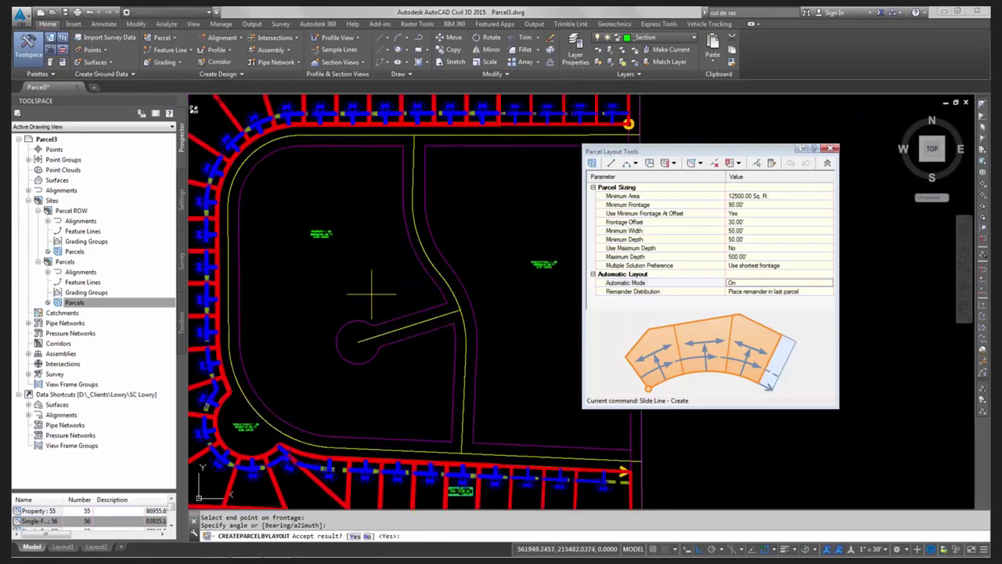
scroll(285, 391, "up", 3)
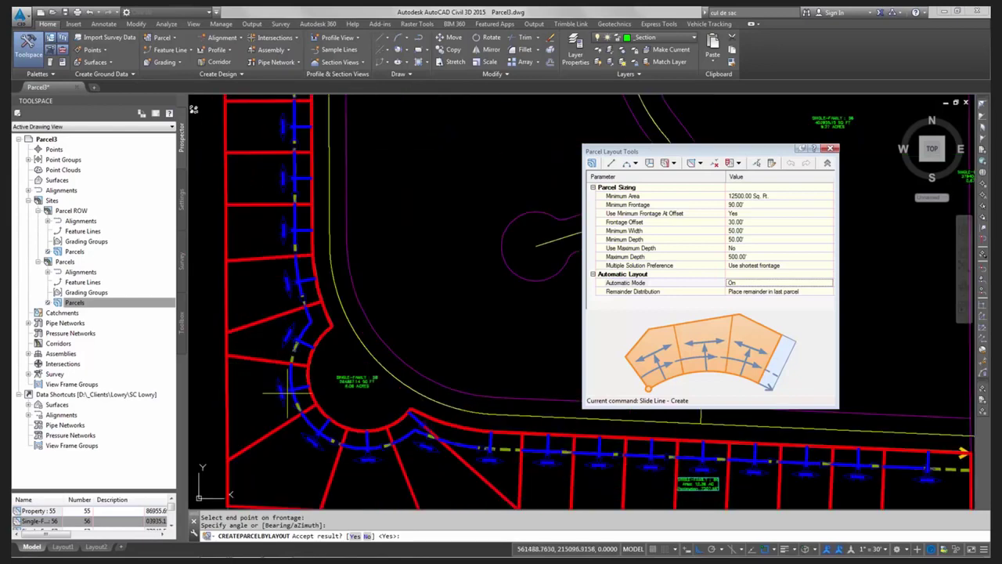
scroll(324, 357, "up", 3)
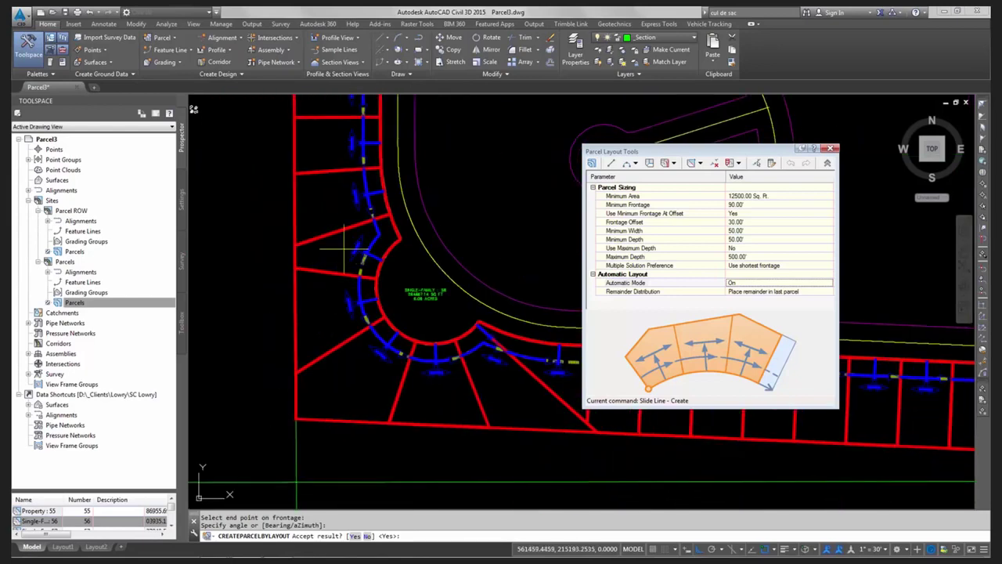
middle_click_drag(470, 364, 435, 358)
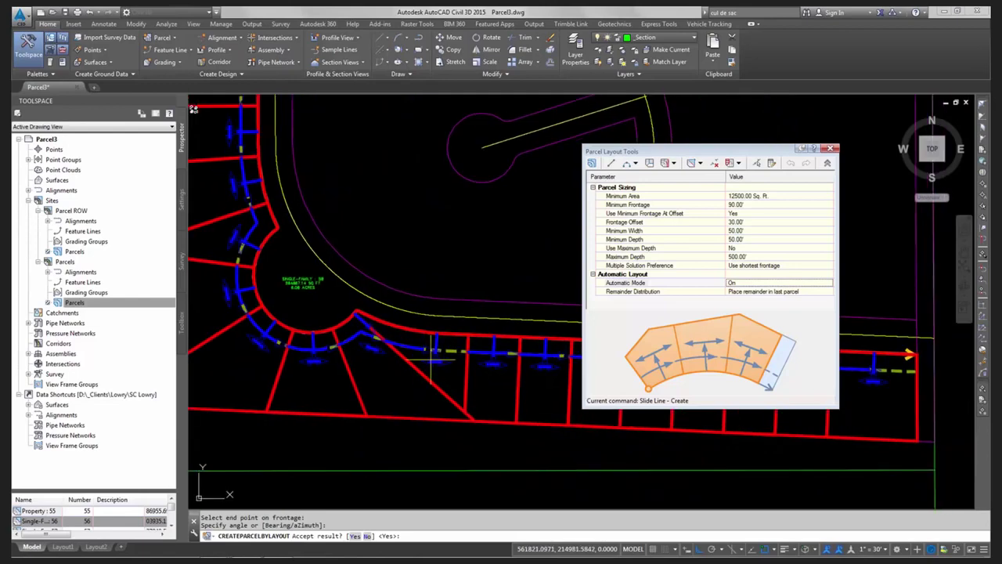
scroll(432, 354, "down", 5)
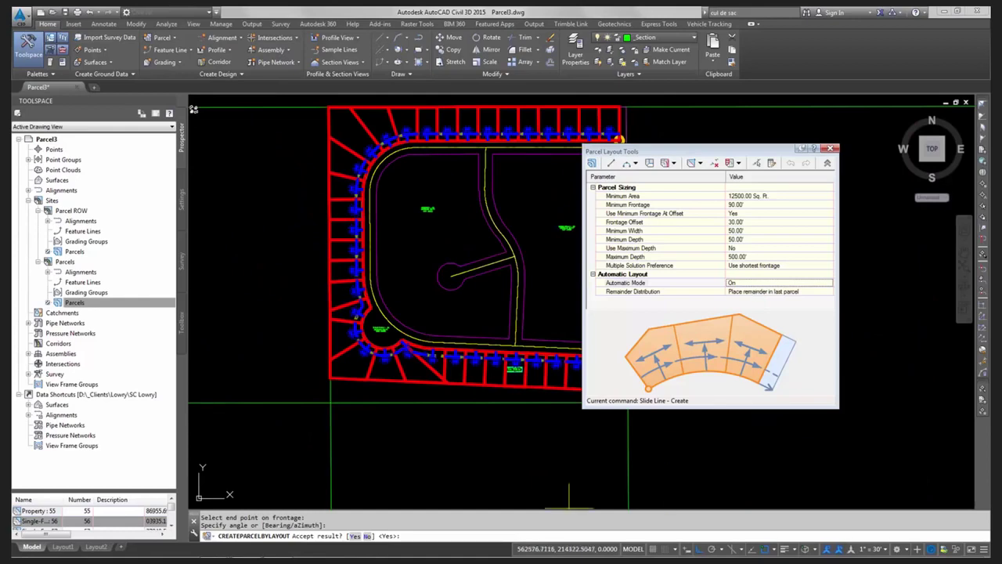
left_click(365, 537)
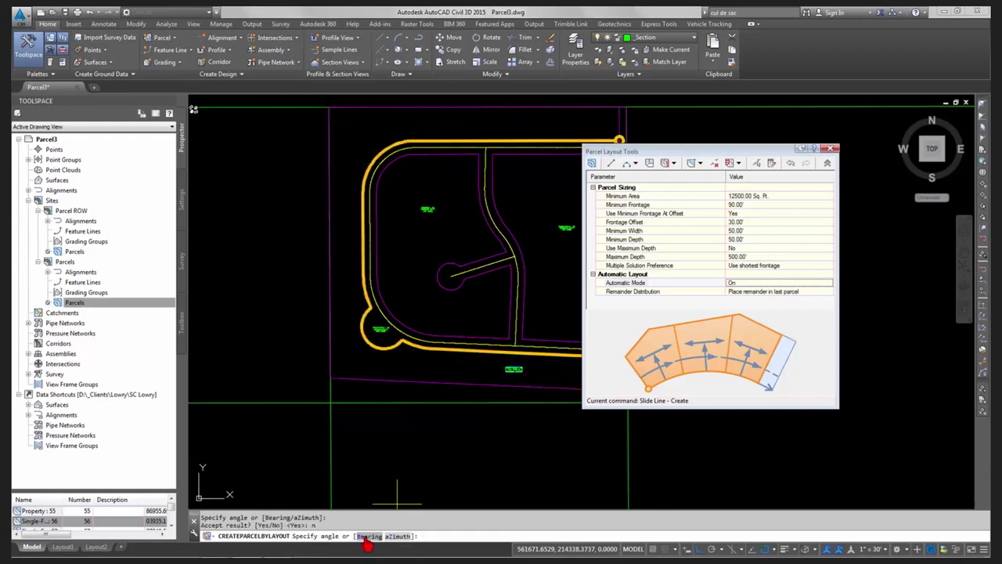
Step: Turn the automatic layout mode off
left_click(744, 285)
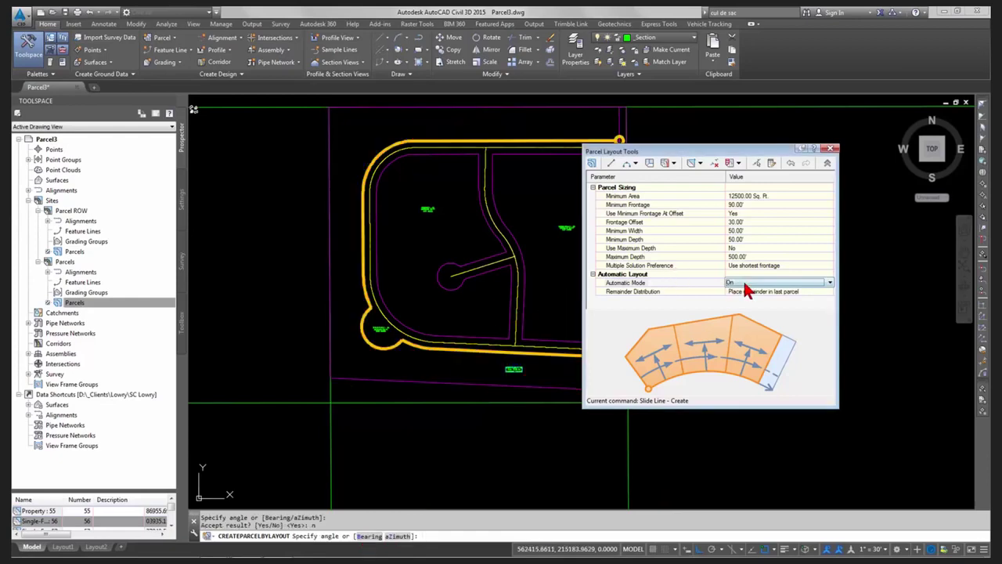
left_click(744, 285)
left_click(739, 292)
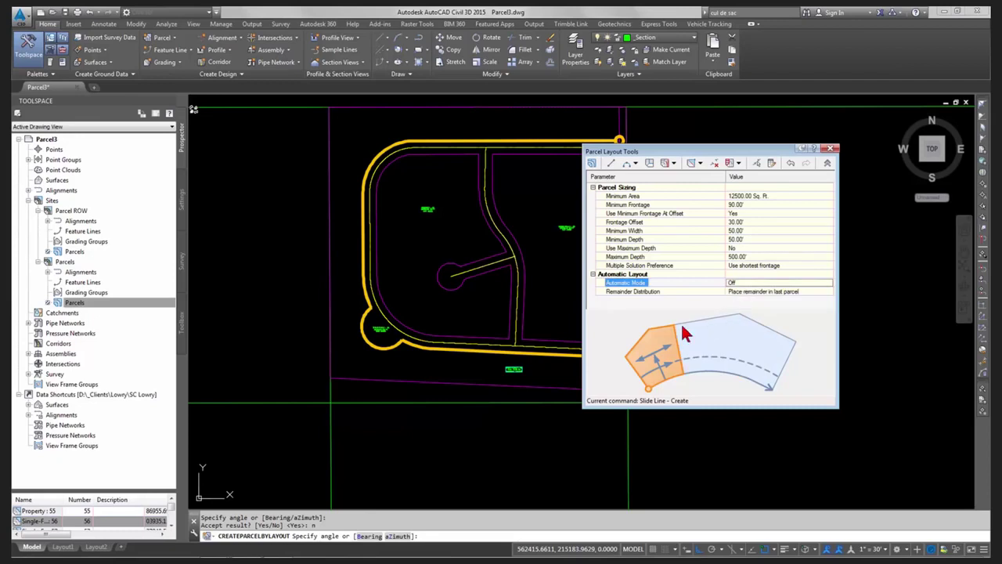
Step: Restart Slide Line - Create and try to lay out the outer parcel lot by lot along the full northeast-to-southeast frontage
left_click(674, 163)
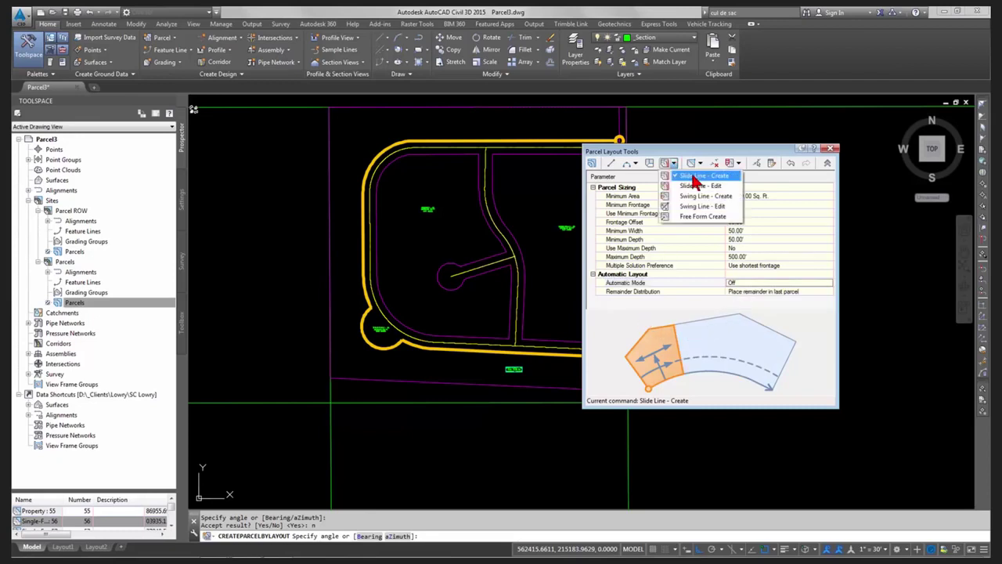
left_click(695, 179)
middle_click_drag(573, 187, 459, 273)
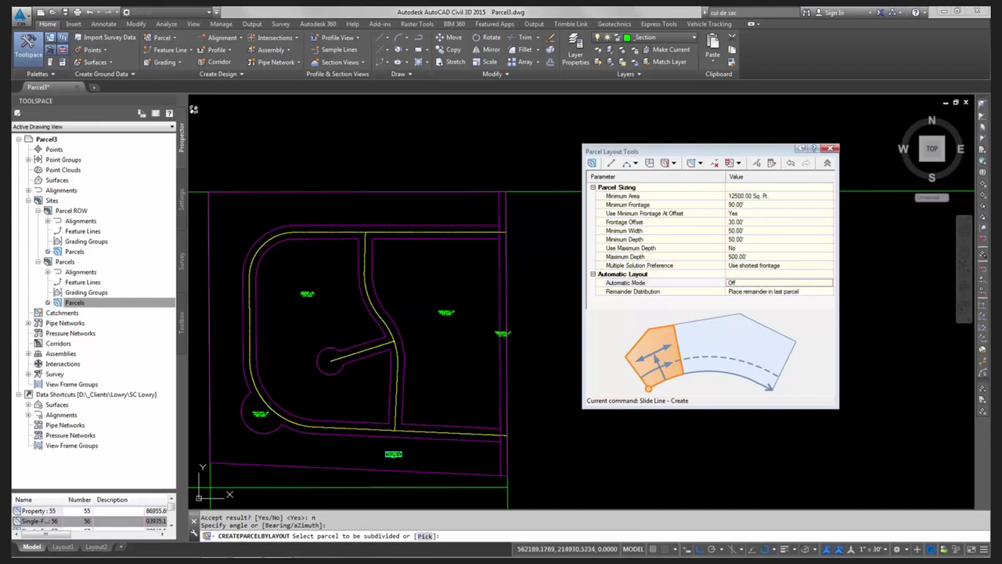
left_click(394, 453)
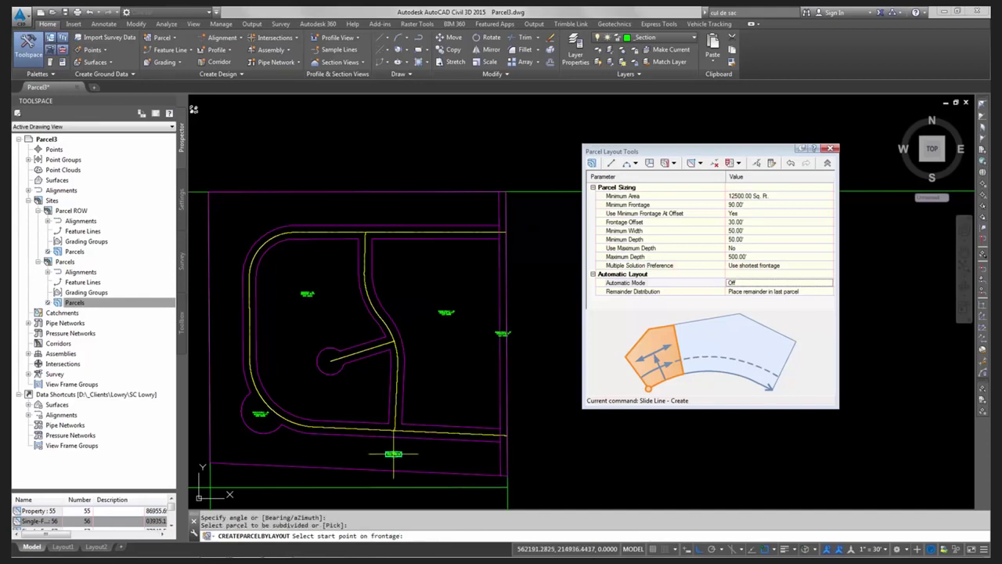
left_click(498, 225)
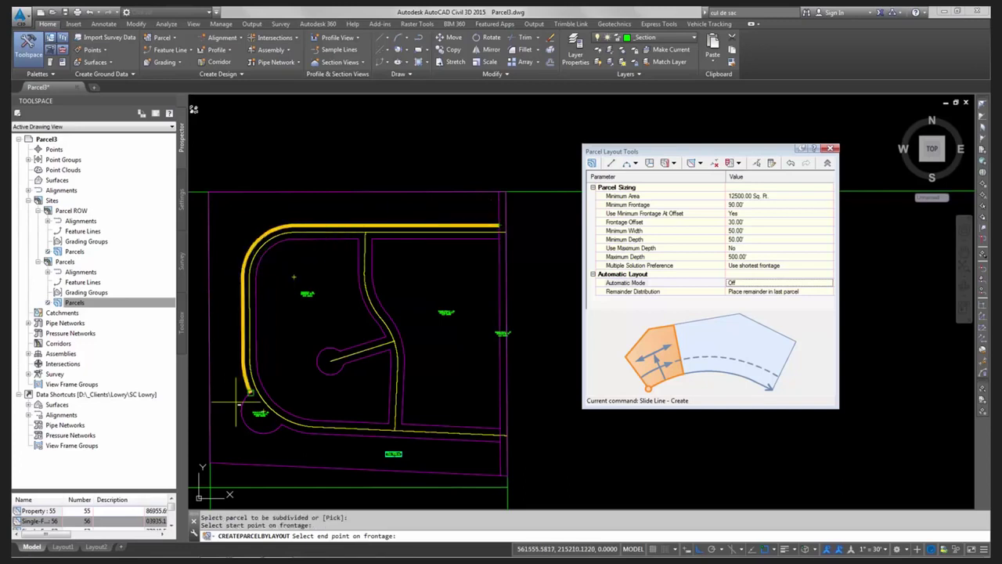
left_click(499, 441)
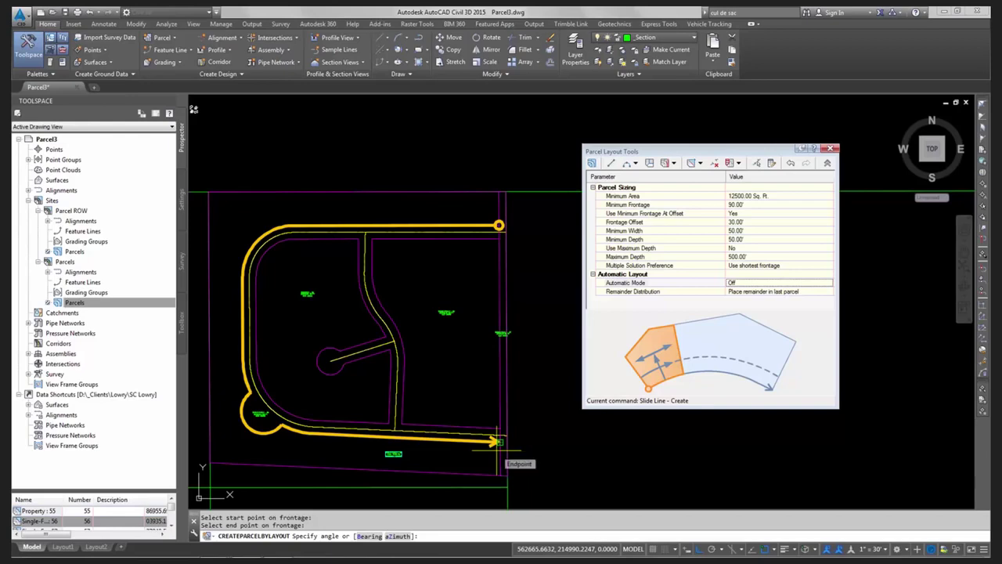
key("Return")
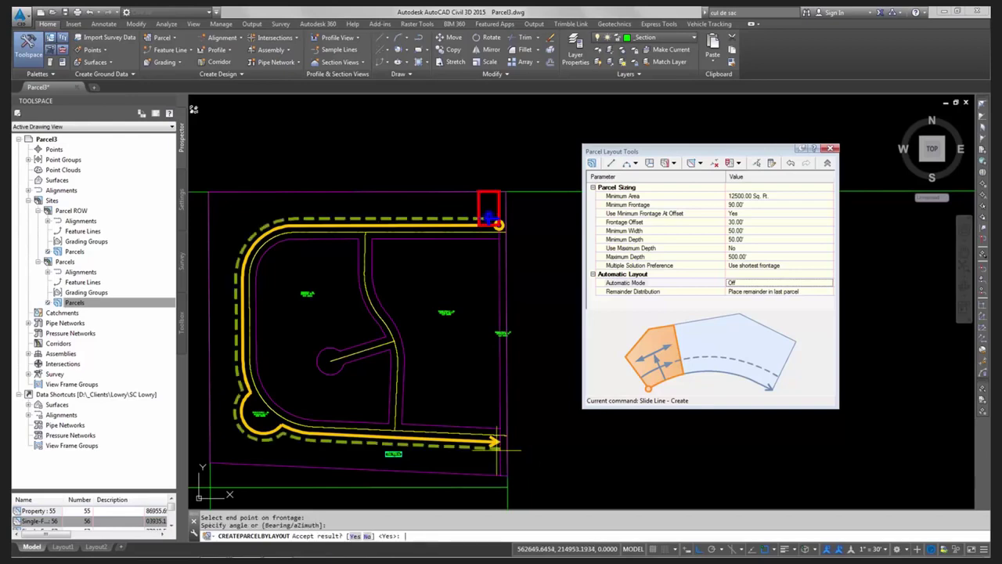
scroll(509, 184, "up", 5)
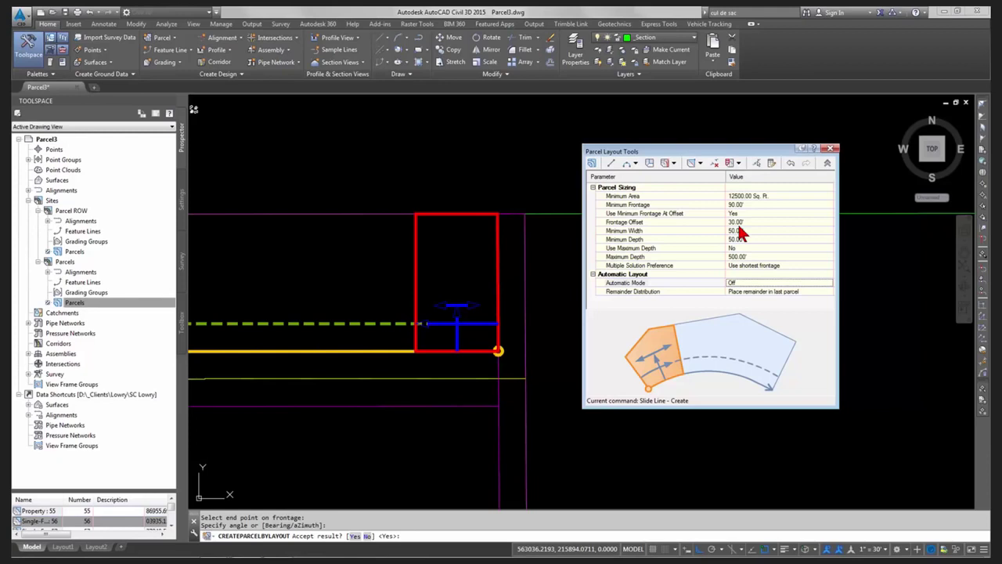
key("Return")
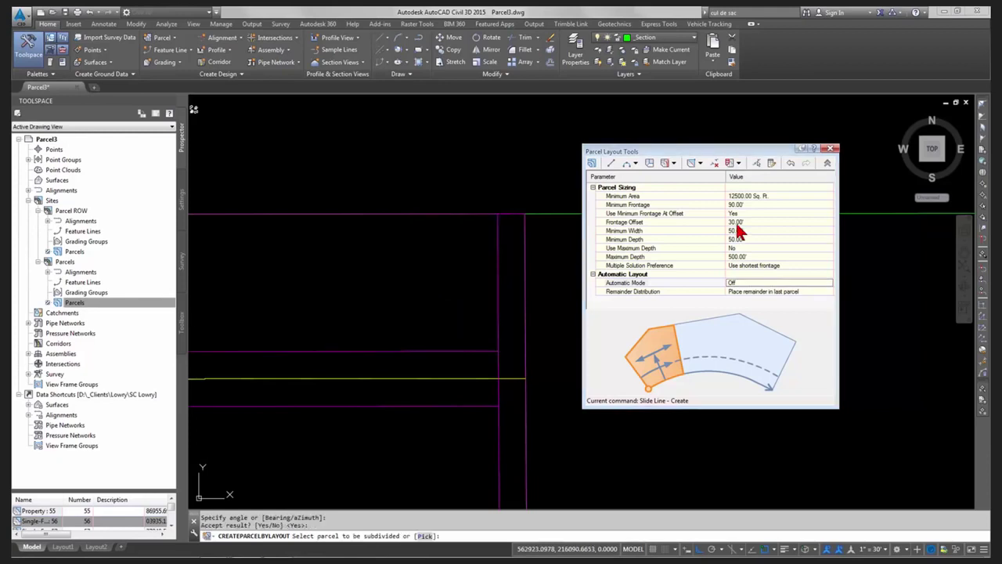
Step: Subdivide the outer parcel along its frontage from the northeast to the southeast end, with the default angle, and accept the first lot
scroll(511, 392, "down", 4)
middle_click_drag(512, 392, 308, 388)
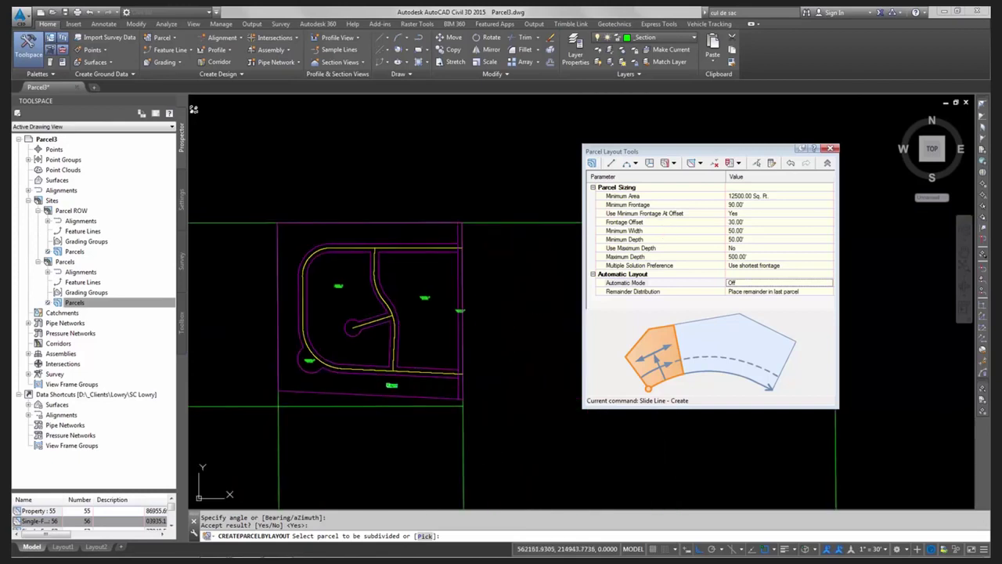
left_click(390, 385)
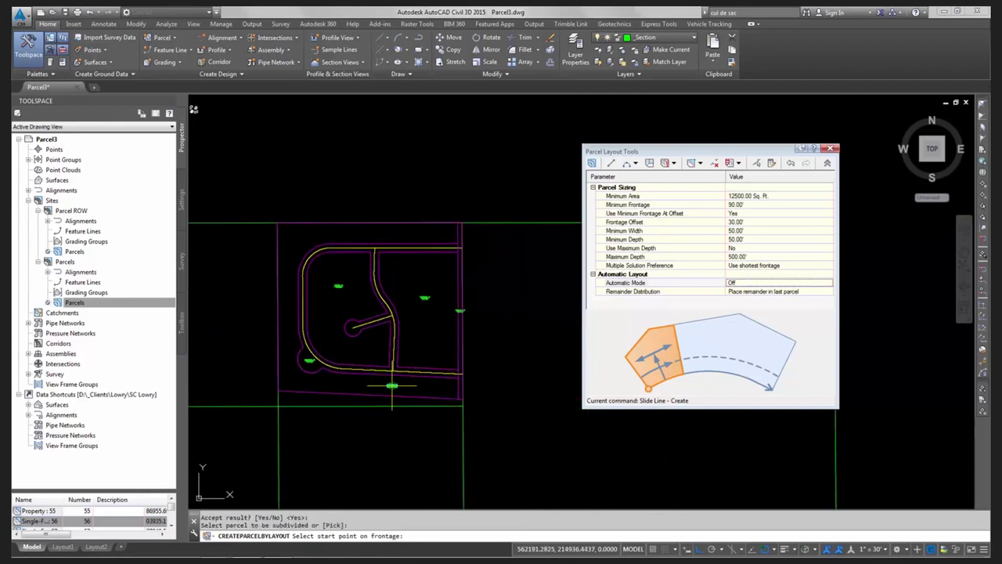
left_click(456, 249)
left_click(456, 379)
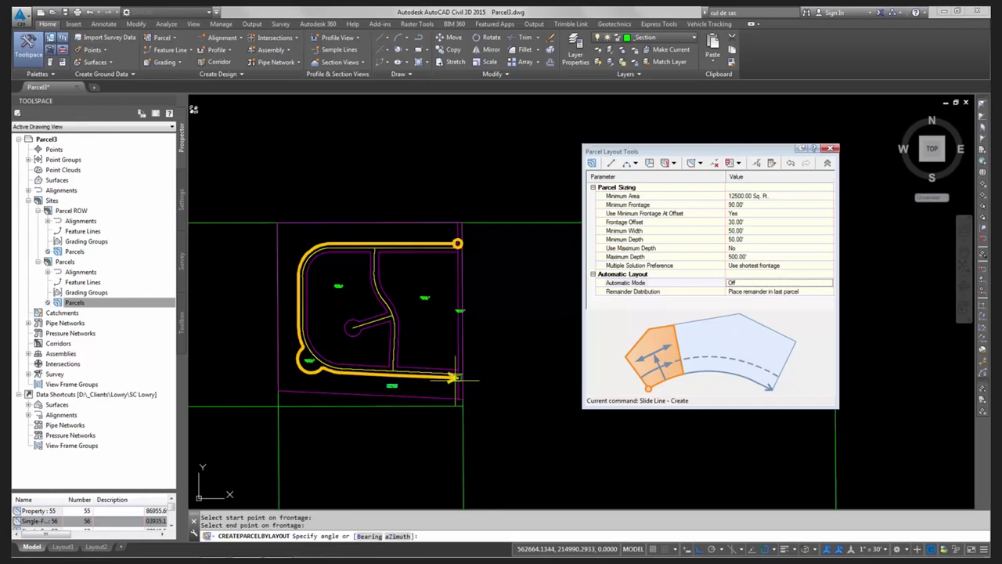
key("Return")
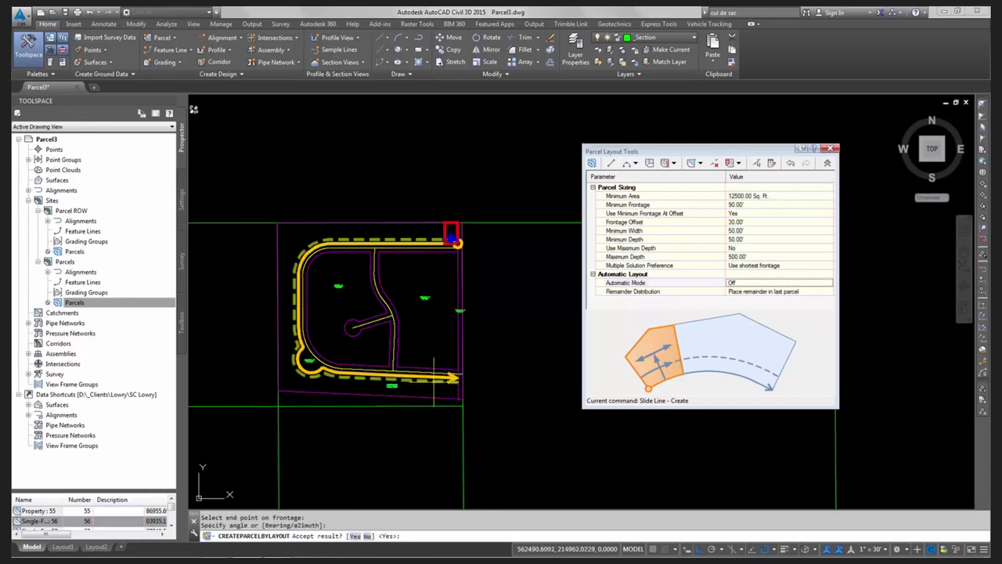
type("y")
key("Return")
Step: Accept the successive proposed lots westward along the northern frontage up to the start of the northwest curve
scroll(444, 243, "up", 5)
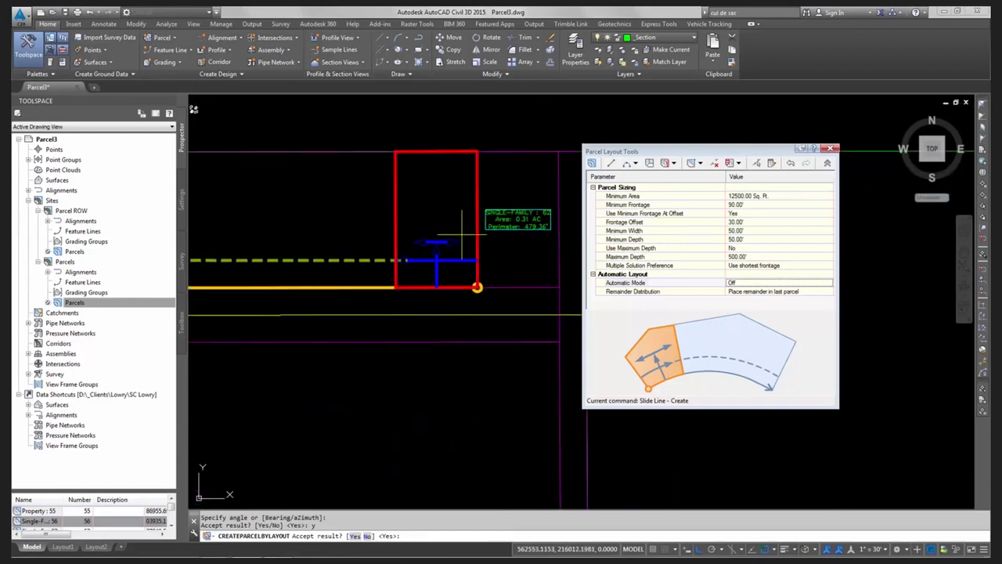
key("Return")
key("Return")
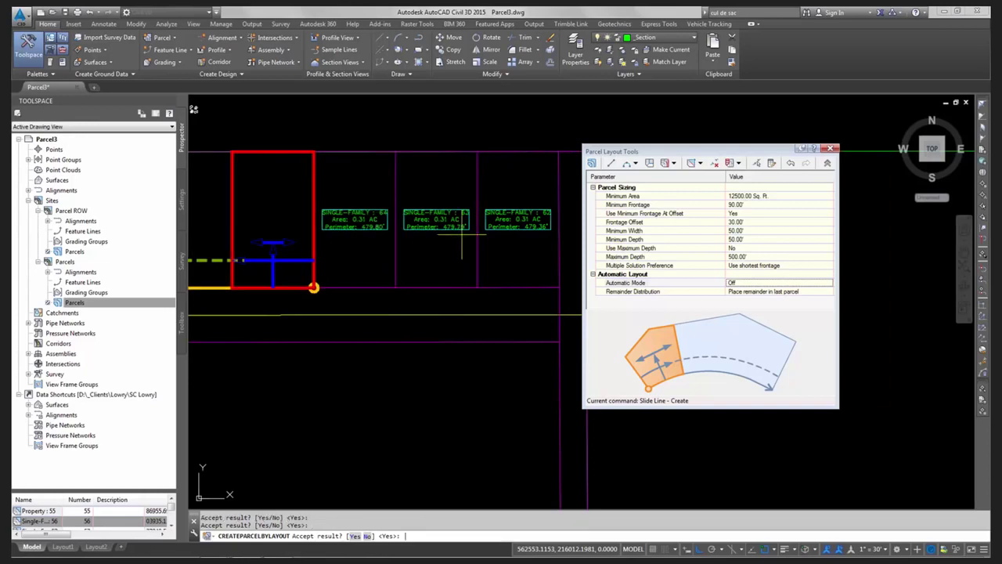
scroll(462, 234, "down", 4)
key("Return")
key("Return")
key("Return")
key("Return")
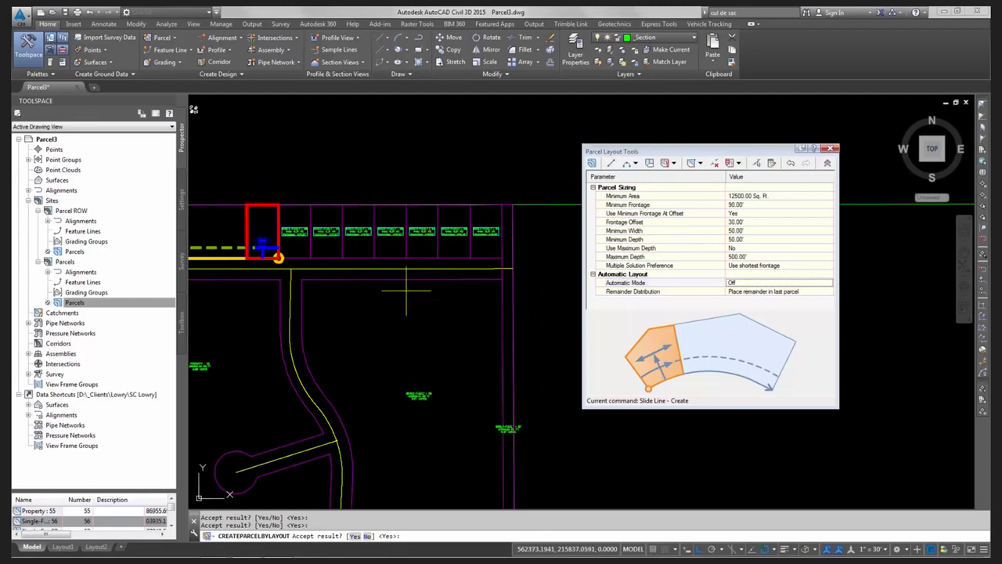
scroll(383, 305, "down", 4)
mouse_move(376, 309)
middle_mouse_down()
mouse_move(470, 309)
mouse_move(333, 319)
middle_mouse_up()
scroll(426, 309, "up", 4)
key("Return")
key("Return")
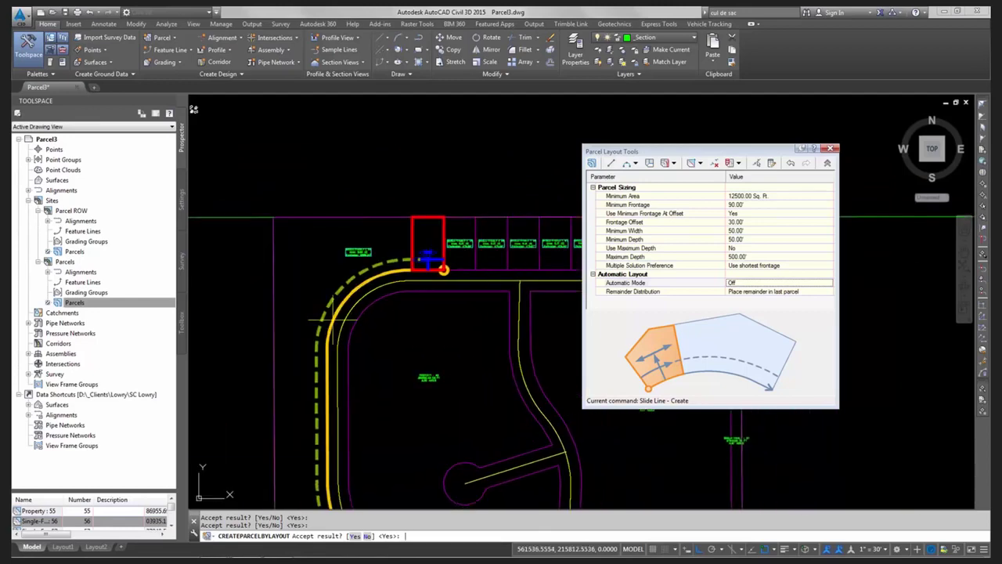
key("Return")
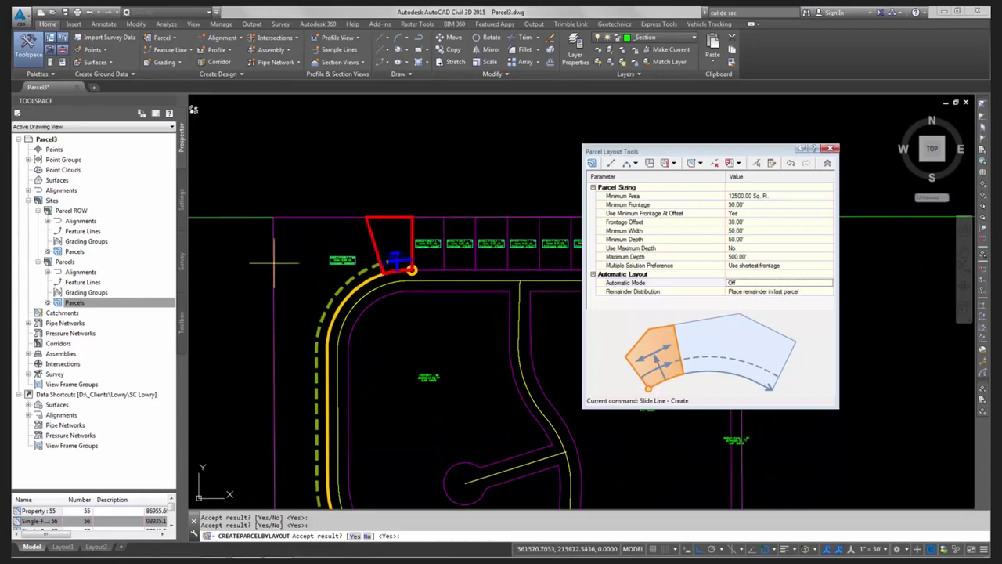
Step: Set Use Minimum Frontage At Offset to No and Minimum Frontage to 115', accepting the proposed lots around the northwest curve
left_click(748, 213)
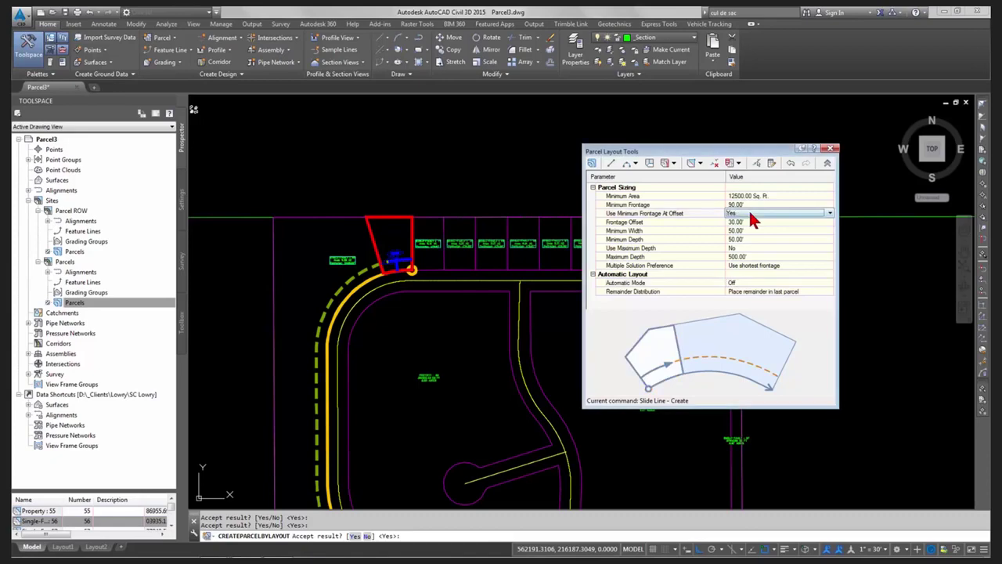
left_click(748, 213)
left_click(744, 229)
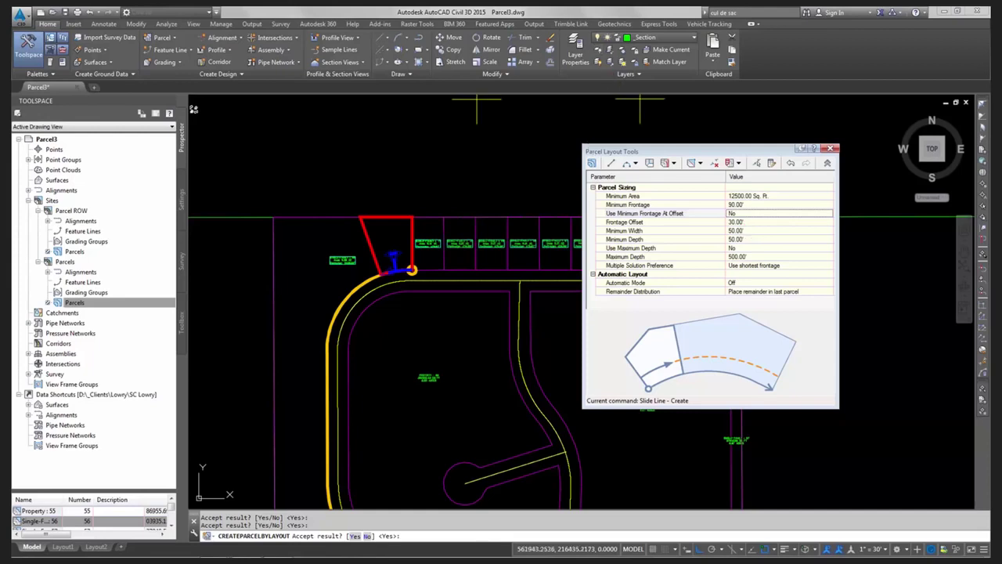
left_click(749, 204)
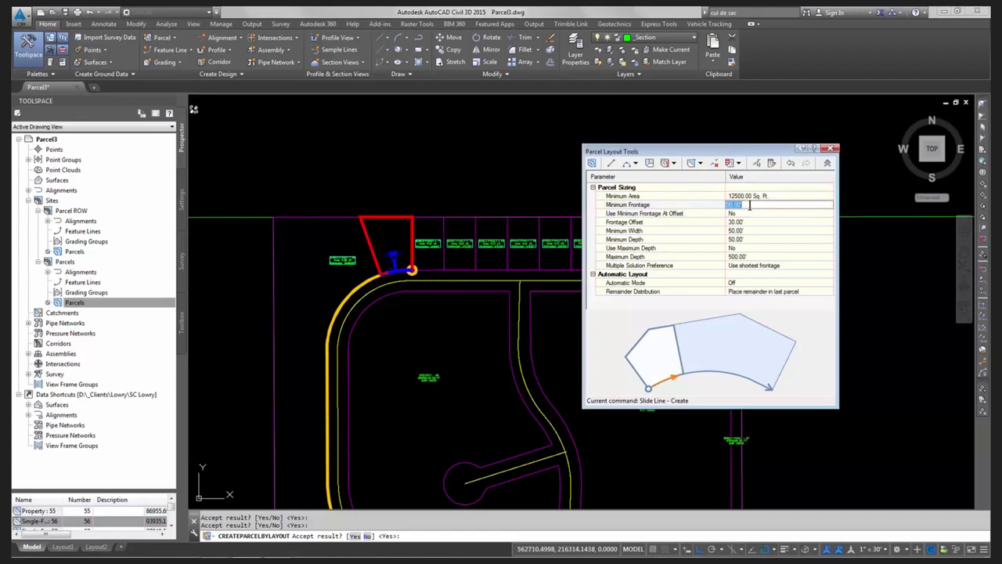
type("115")
key("Return")
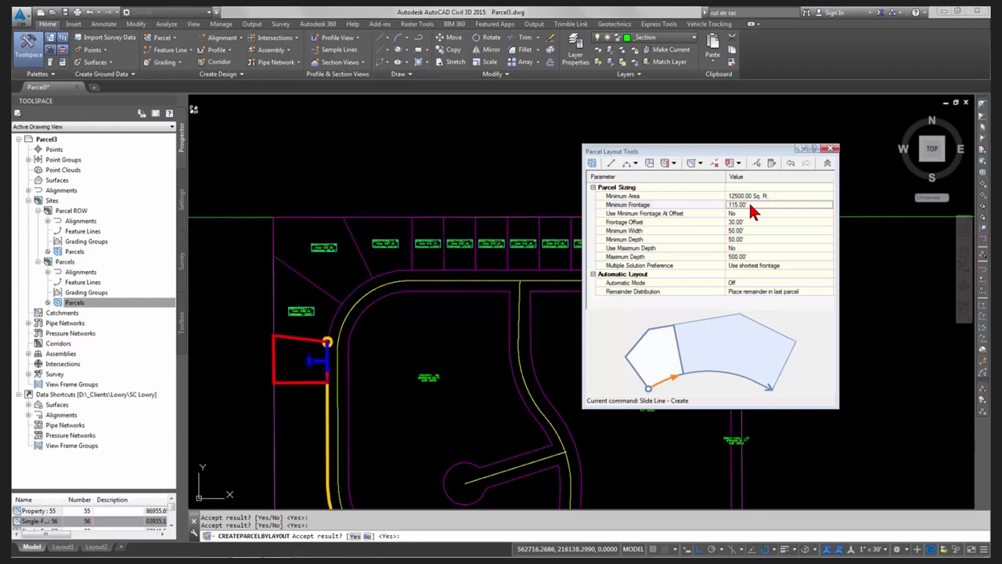
Step: Set Use Minimum Frontage At Offset back to Yes and accept the successive lots southward along the western frontage
left_click(753, 214)
left_click(750, 214)
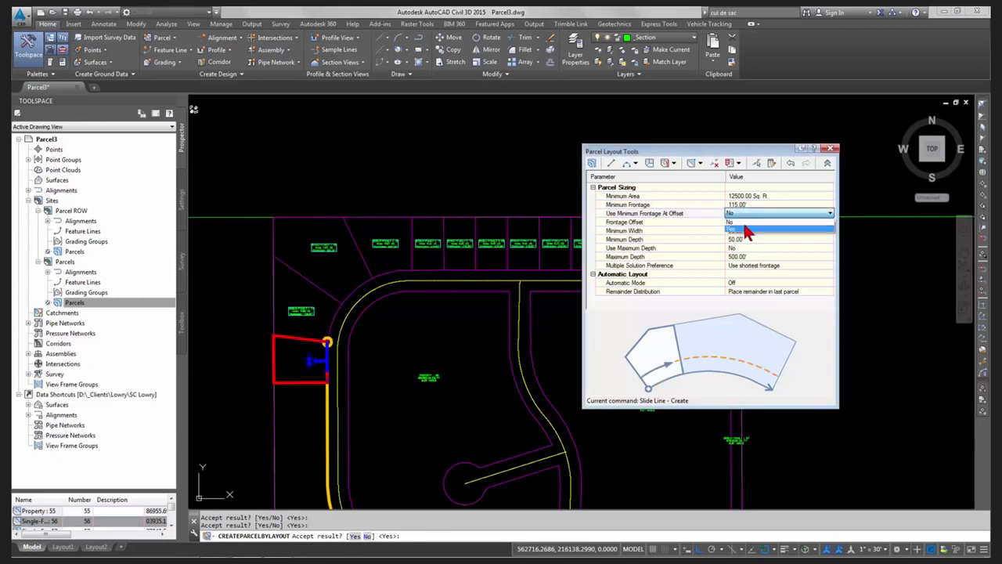
left_click(746, 230)
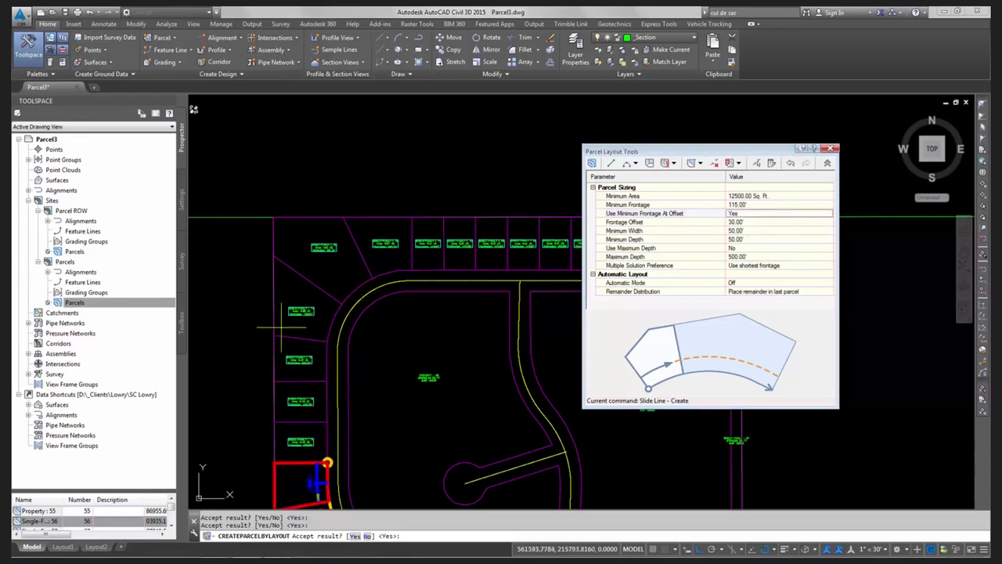
scroll(321, 391, "down", 4)
scroll(337, 306, "up", 3)
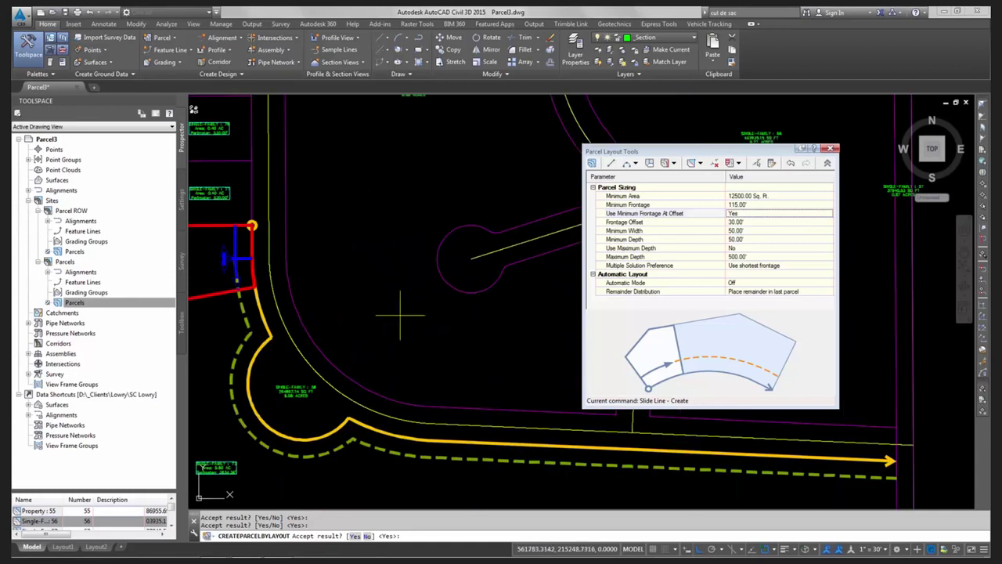
scroll(425, 313, "up", 3)
middle_click_drag(491, 300, 498, 286)
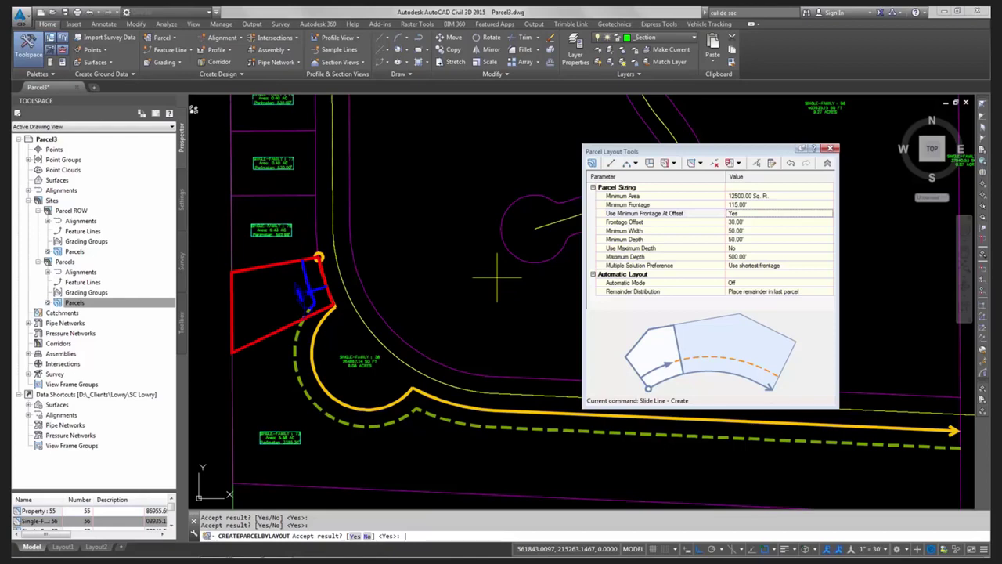
Step: Try a Minimum Frontage of 125', then set it to 145', and accept the lot just north of the southwest road bulb
left_click(751, 205)
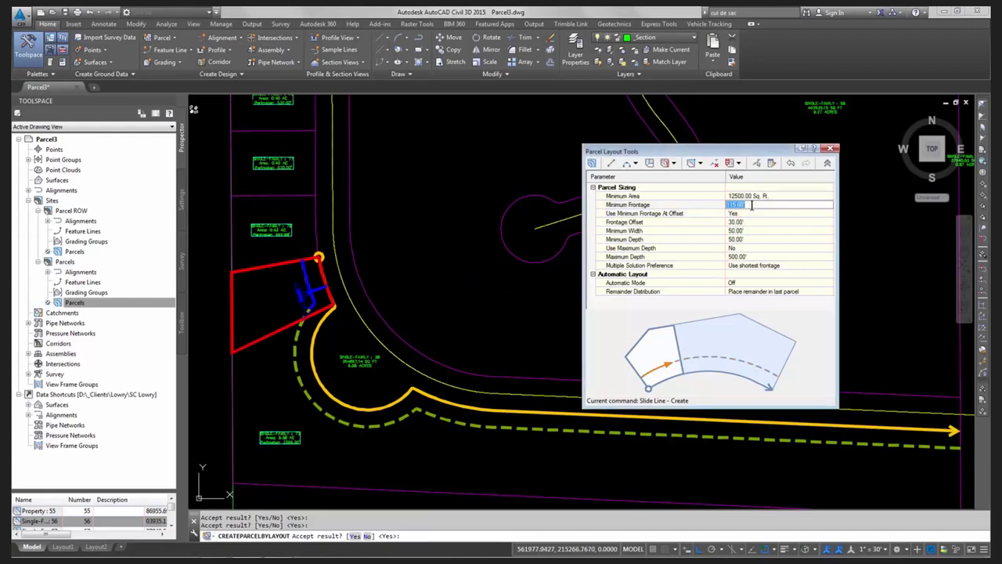
type("125")
key("Return")
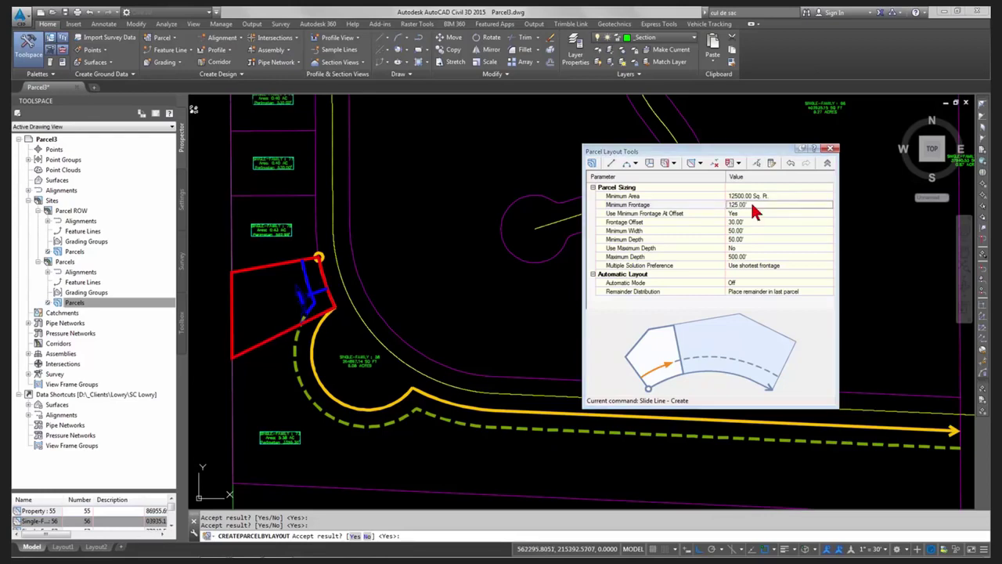
left_click(752, 205)
type("145")
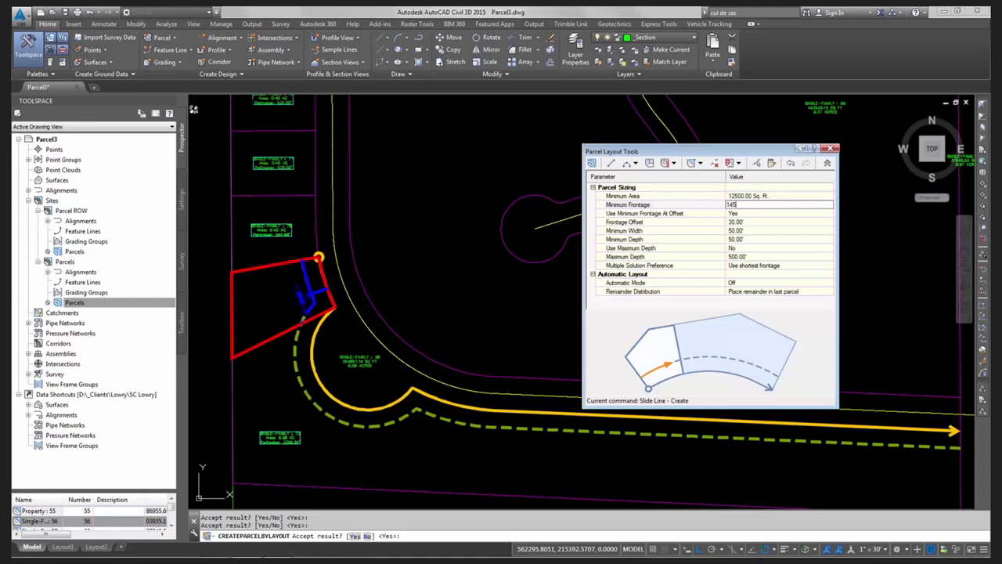
key("Return")
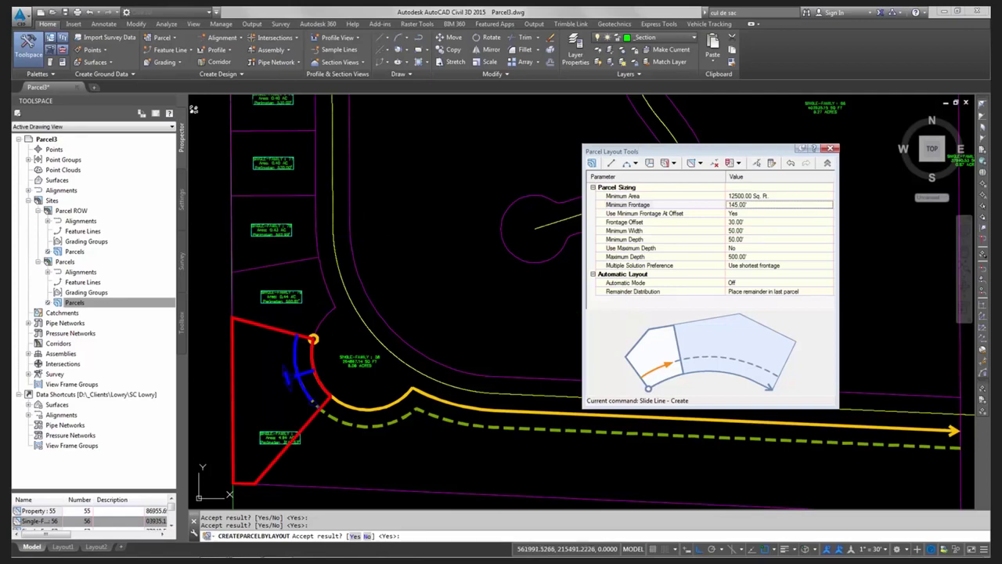
Step: Set the Minimum Frontage to 125' and accept the two proposed lots around the southwest road bulb
left_click(752, 202)
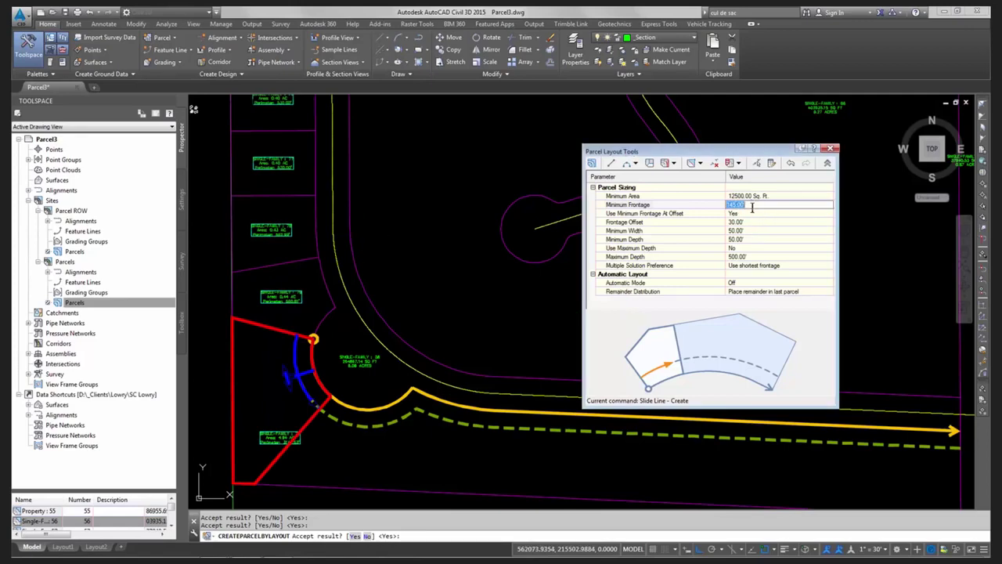
type("125")
key("Return")
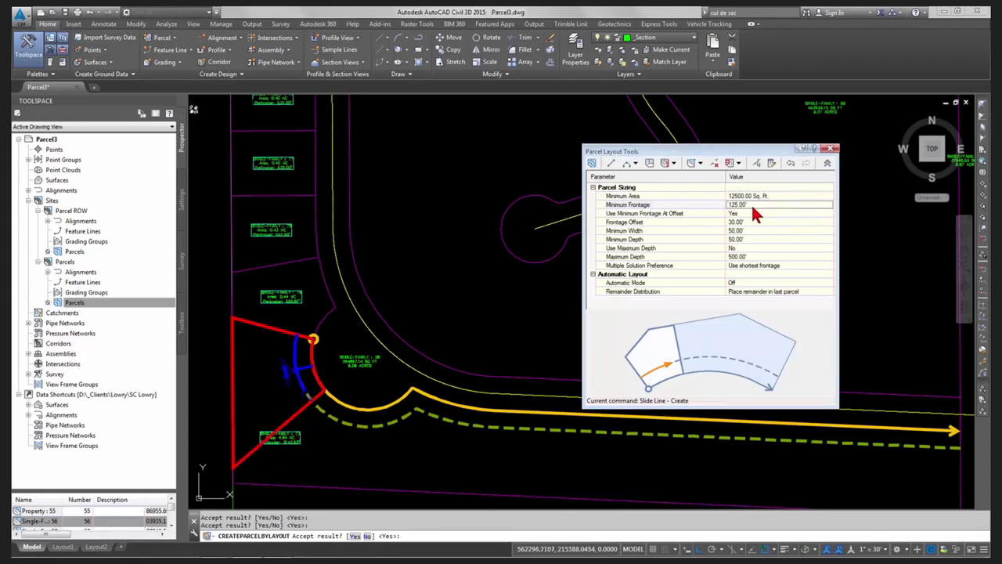
key("Return")
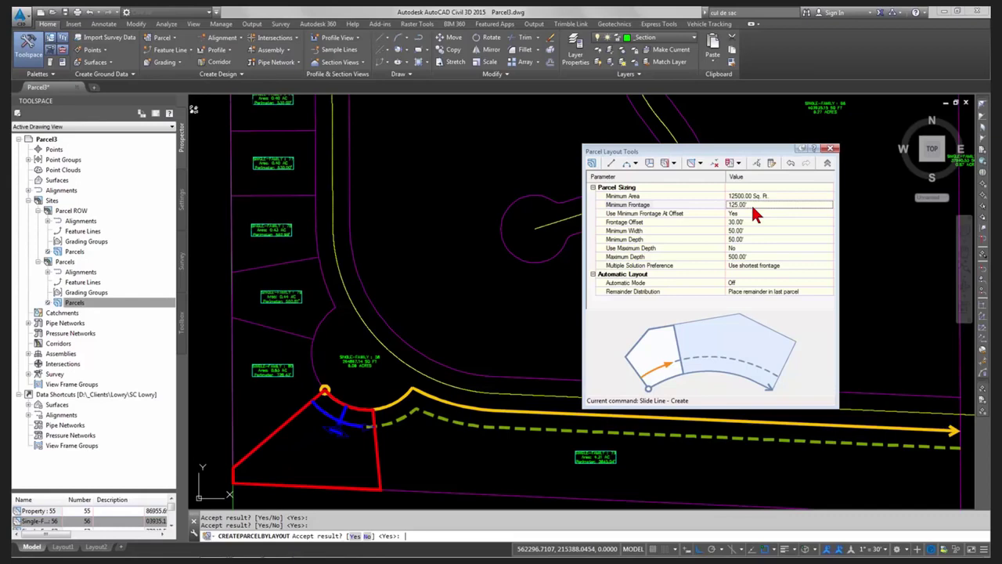
key("Return")
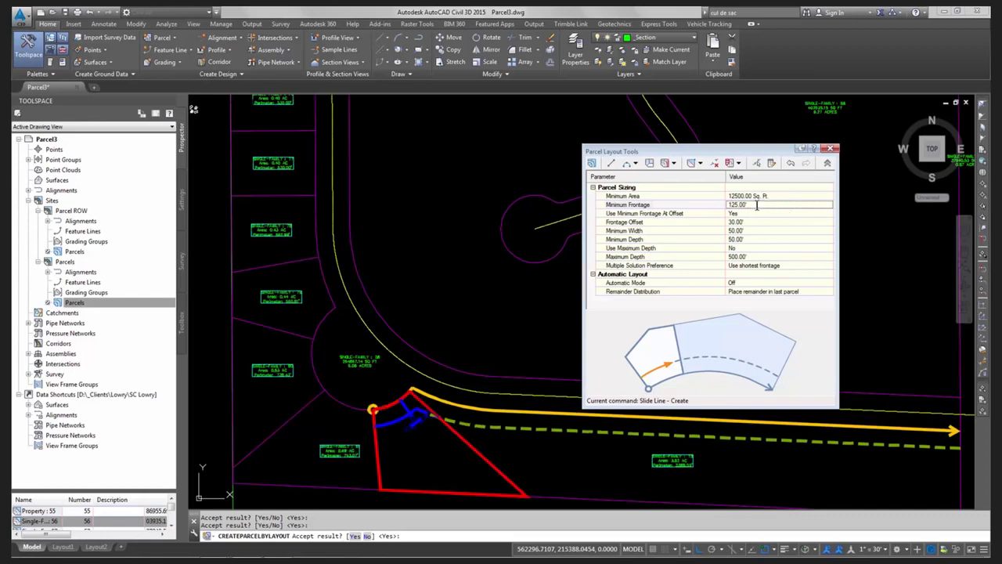
Step: Try a Minimum Frontage of 145', then set it to 165', and accept the lot at the eastern side of the southwest bulb
left_click(756, 205)
type("145")
key("Return")
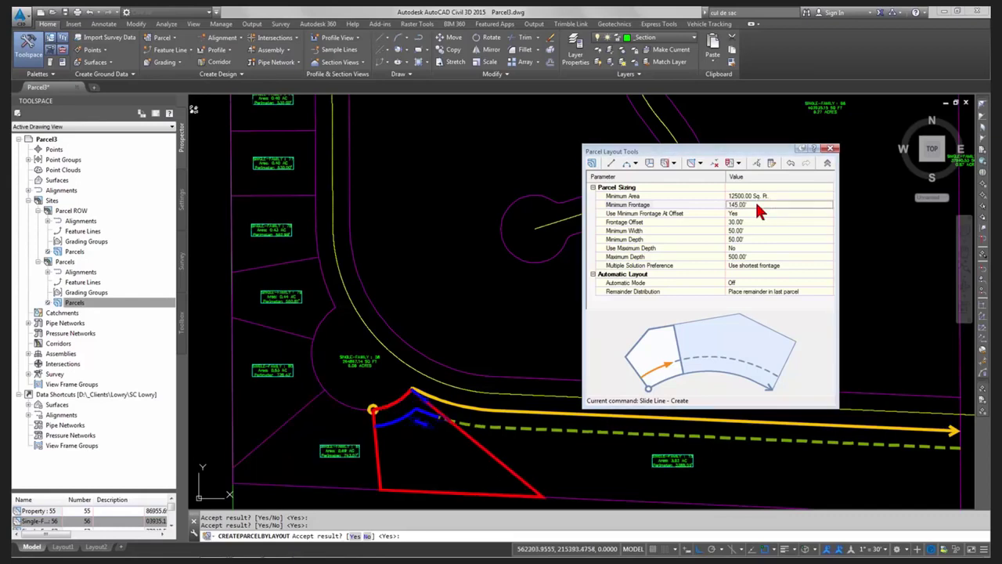
left_click(749, 196)
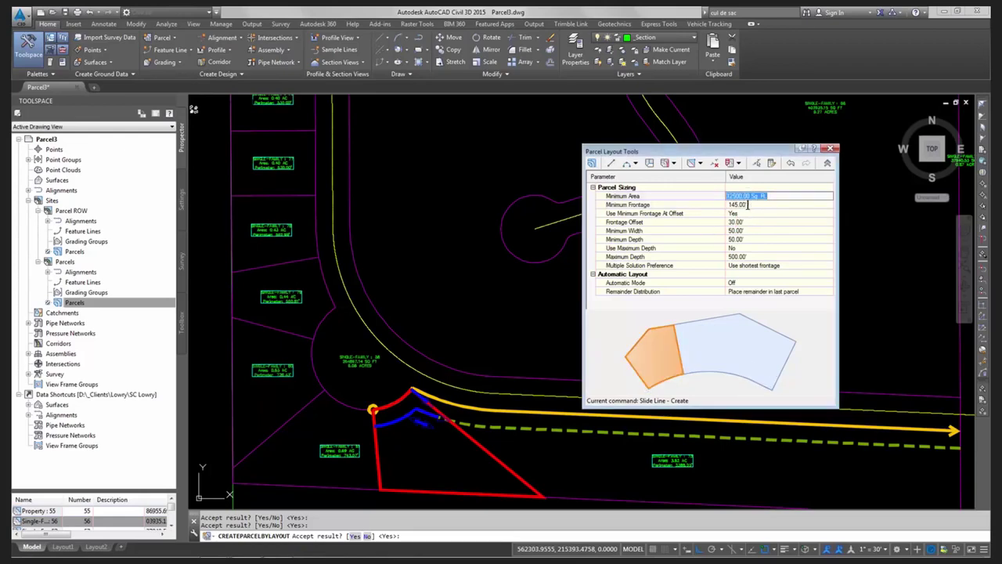
left_click(747, 205)
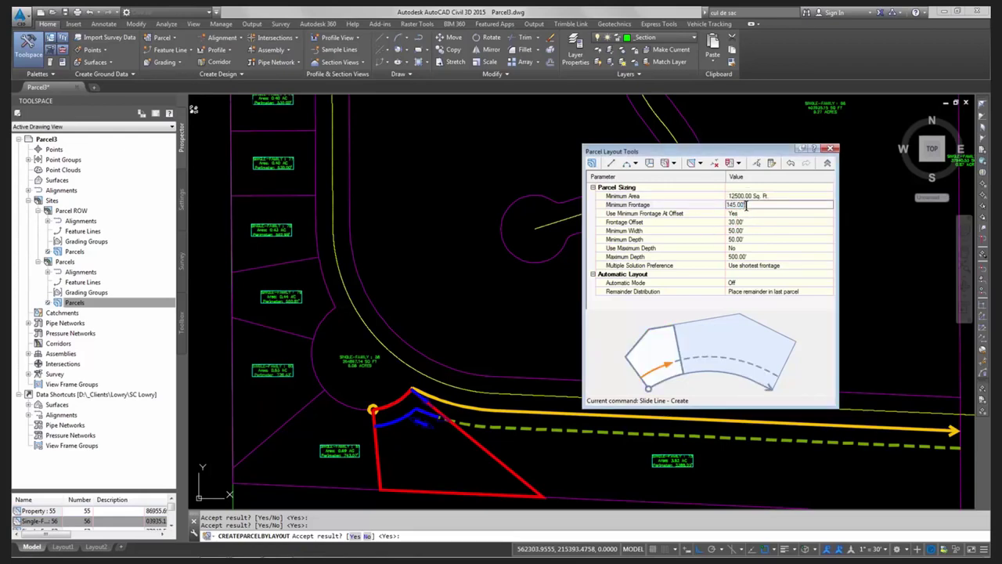
double_click(746, 205)
type("165")
key("Return")
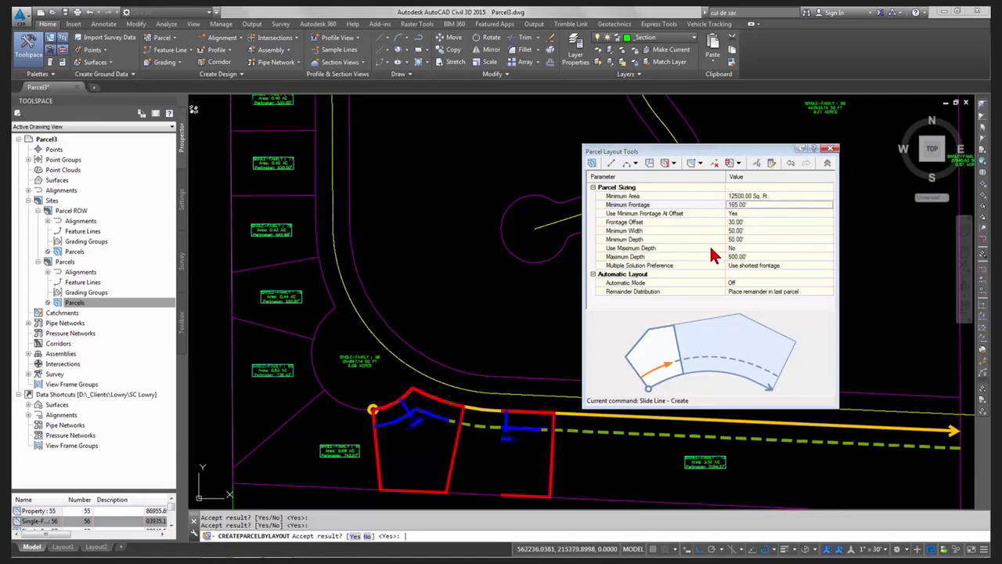
Step: Set the Minimum Frontage back to 90' and end the lot-by-lot layout along the southern frontage
left_click(744, 205)
type("90")
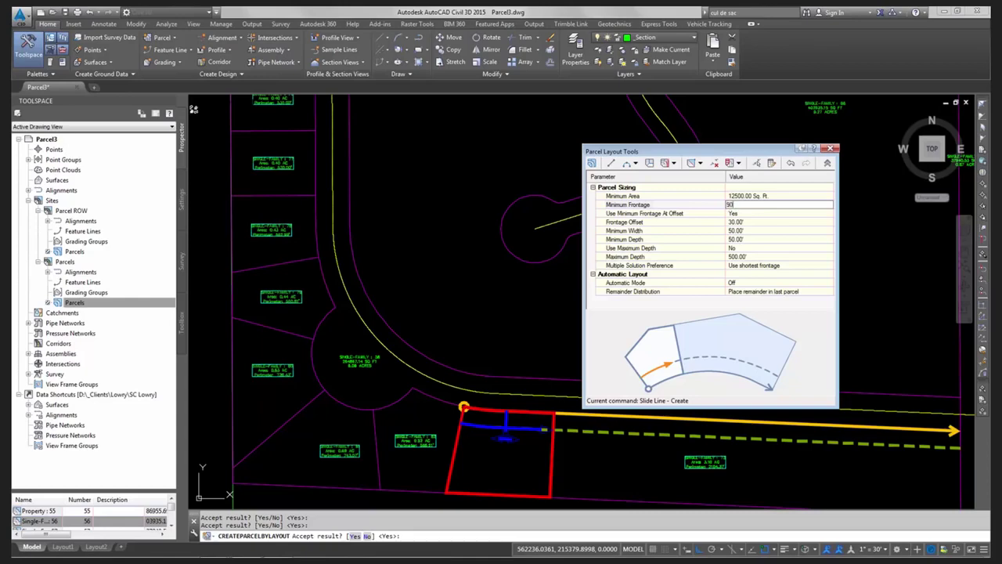
key("Return")
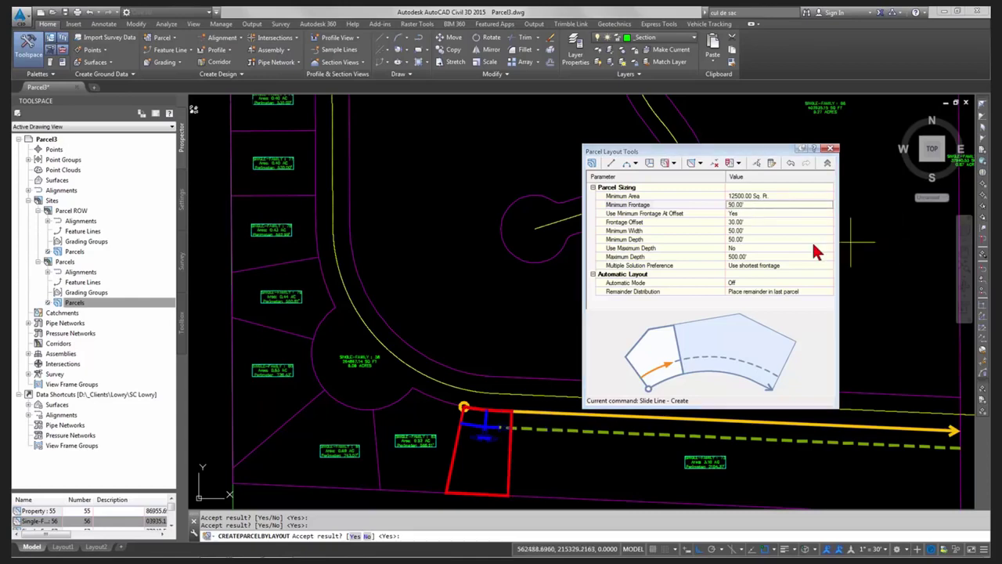
key("Return")
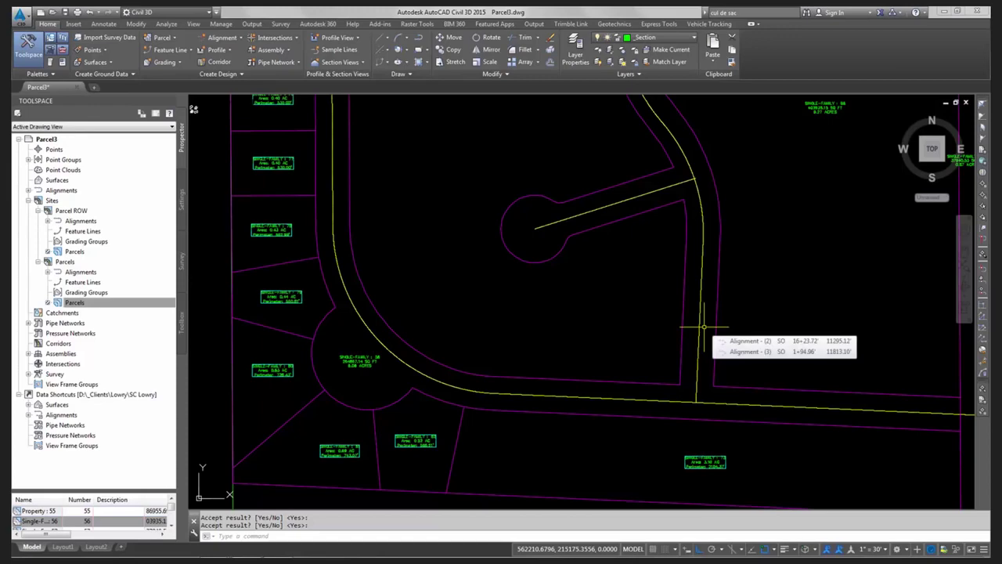
Step: Examine the new lots along the northern frontage, the northwest curve, the western side and around the southwest bulb
scroll(471, 287, "down", 4)
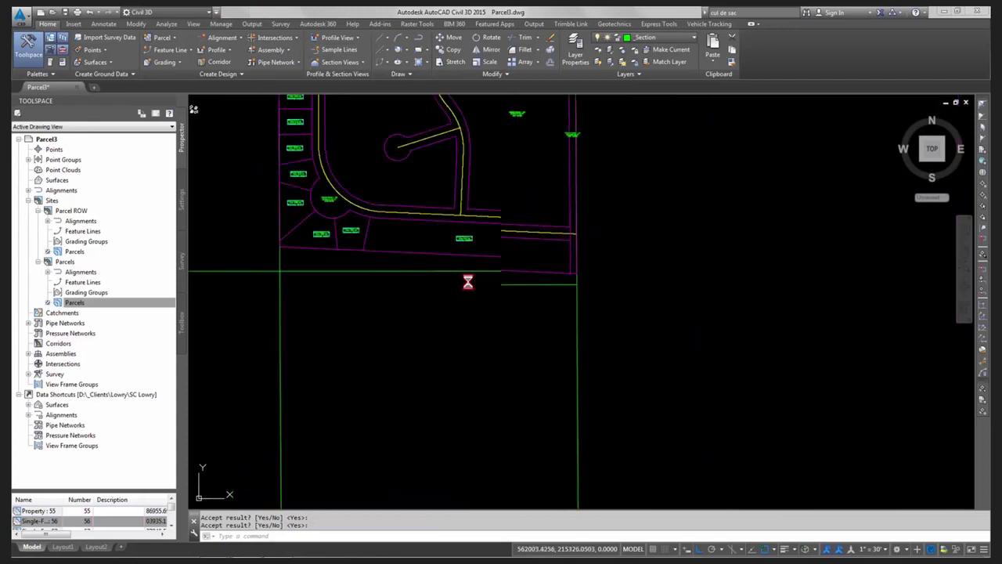
middle_click_drag(471, 287, 511, 311)
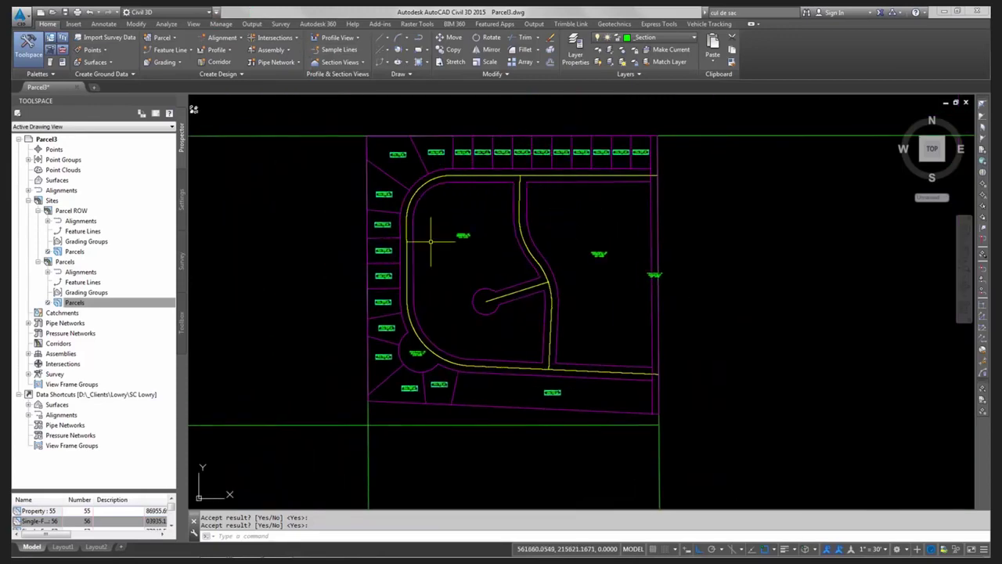
scroll(397, 388, "up", 4)
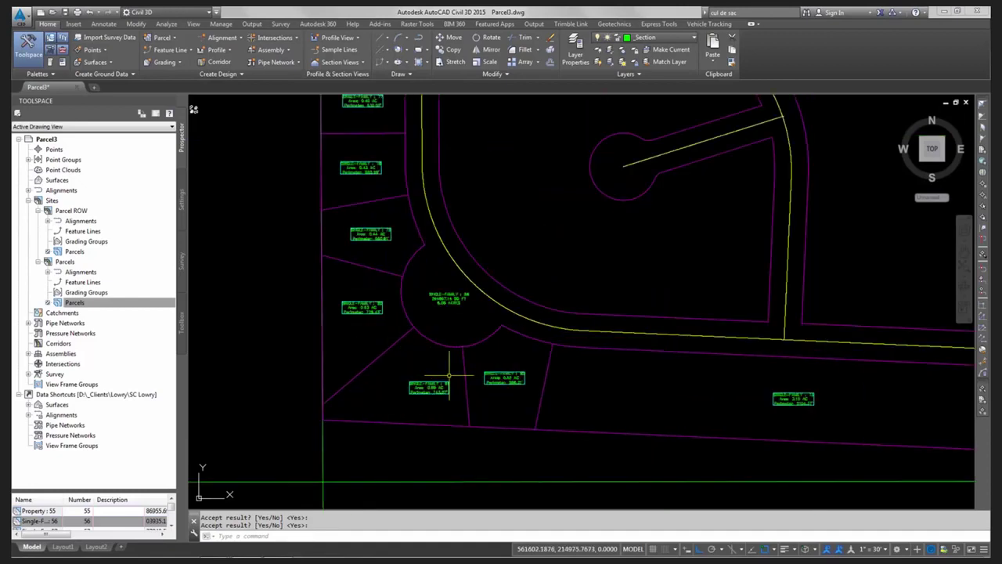
scroll(452, 377, "down", 4)
scroll(472, 187, "up", 2)
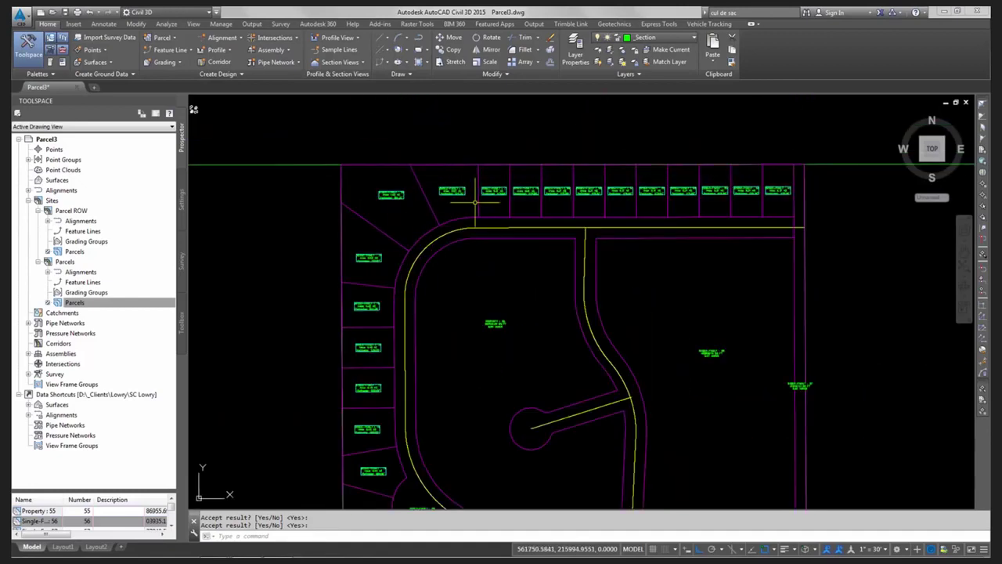
scroll(404, 226, "up", 2)
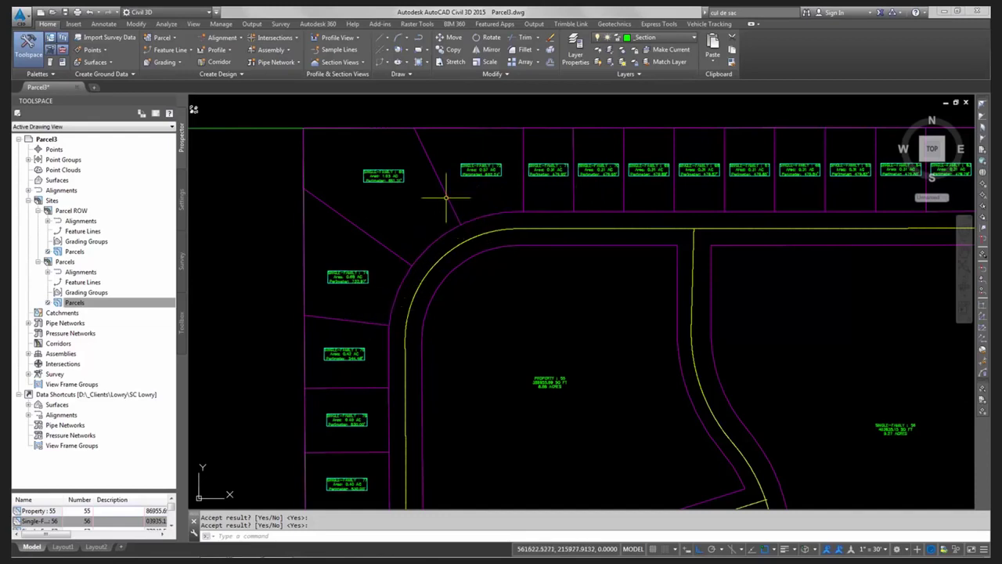
mouse_move(385, 280)
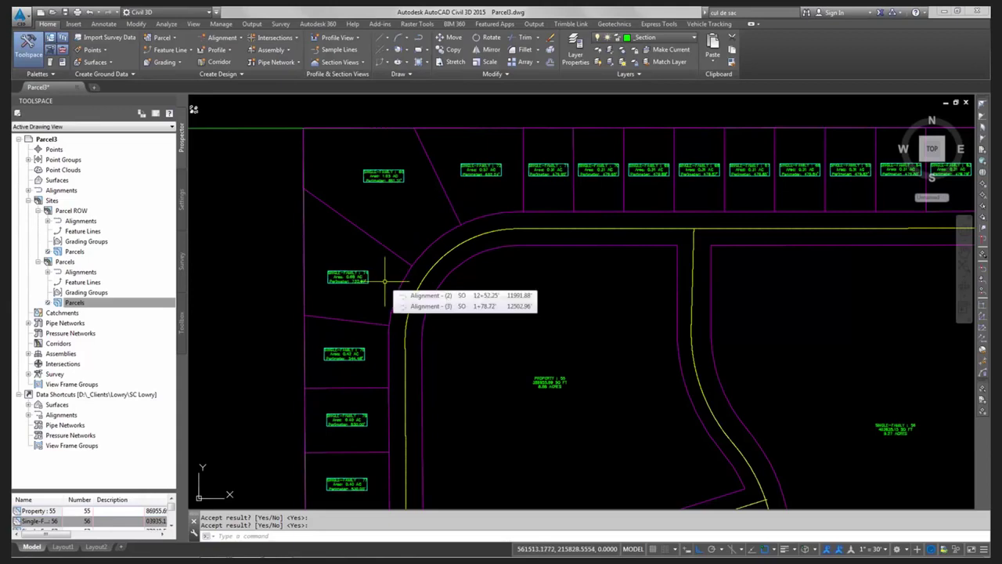
scroll(385, 280, "down", 3)
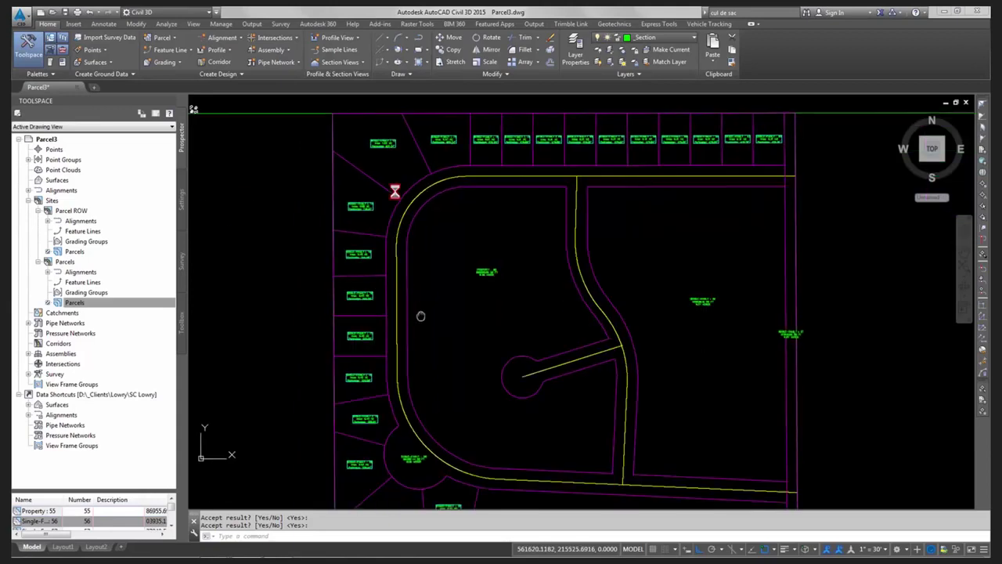
middle_click_drag(421, 315, 375, 241)
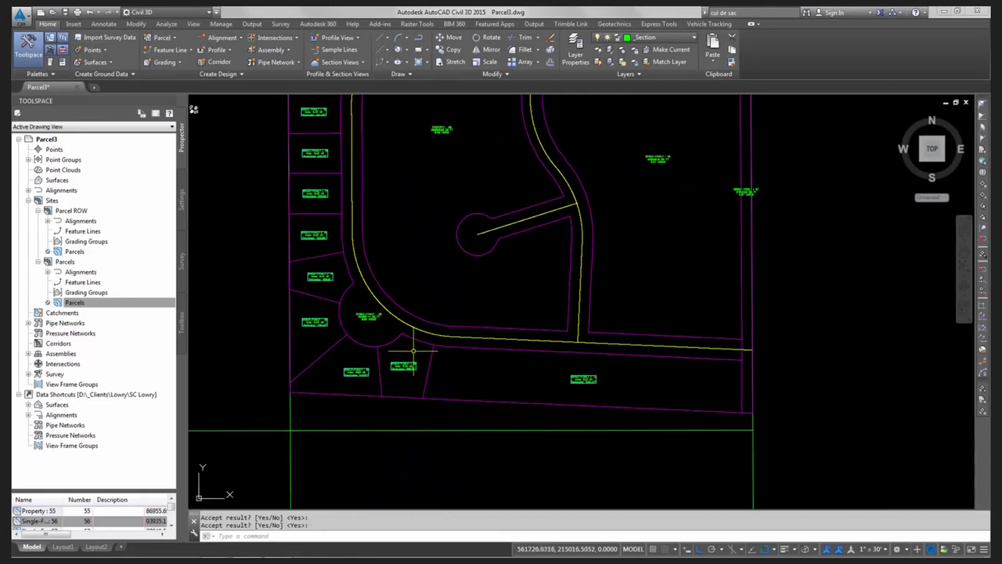
scroll(422, 342, "down", 2)
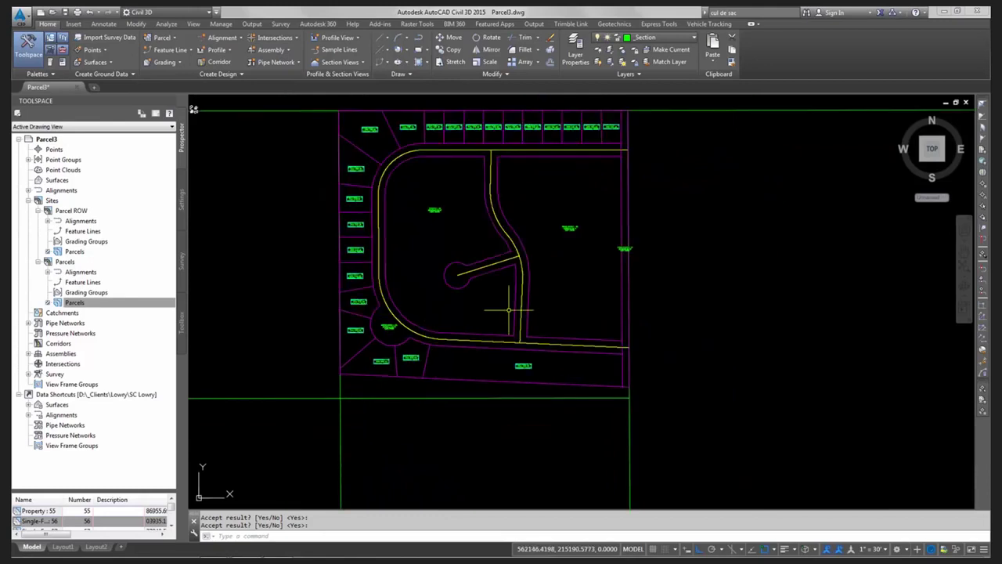
middle_click_drag(593, 228, 563, 269)
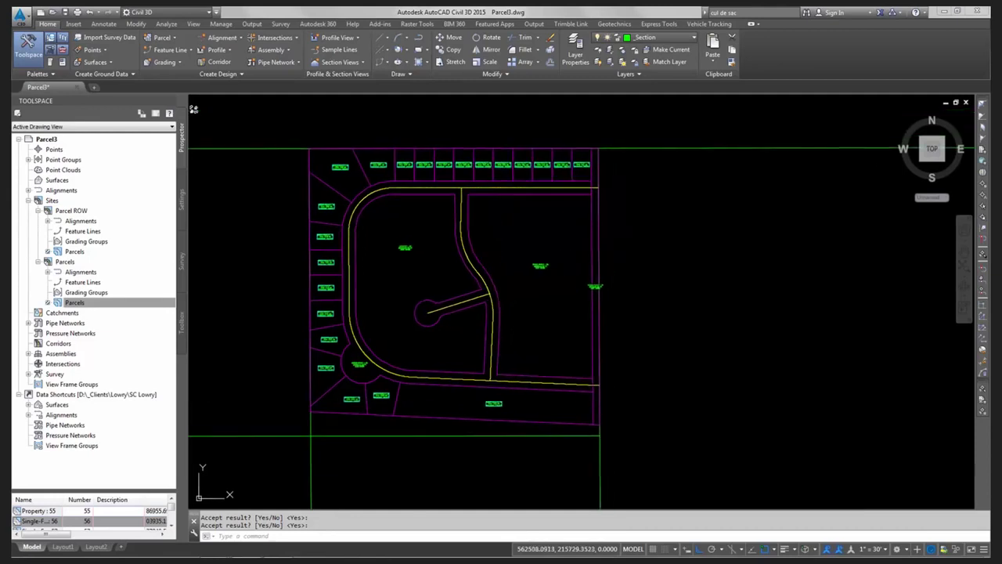
Step: Reopen the Parcel Layout Tools with the two inner blocks in view
scroll(554, 227, "up", 4)
scroll(534, 231, "down", 3)
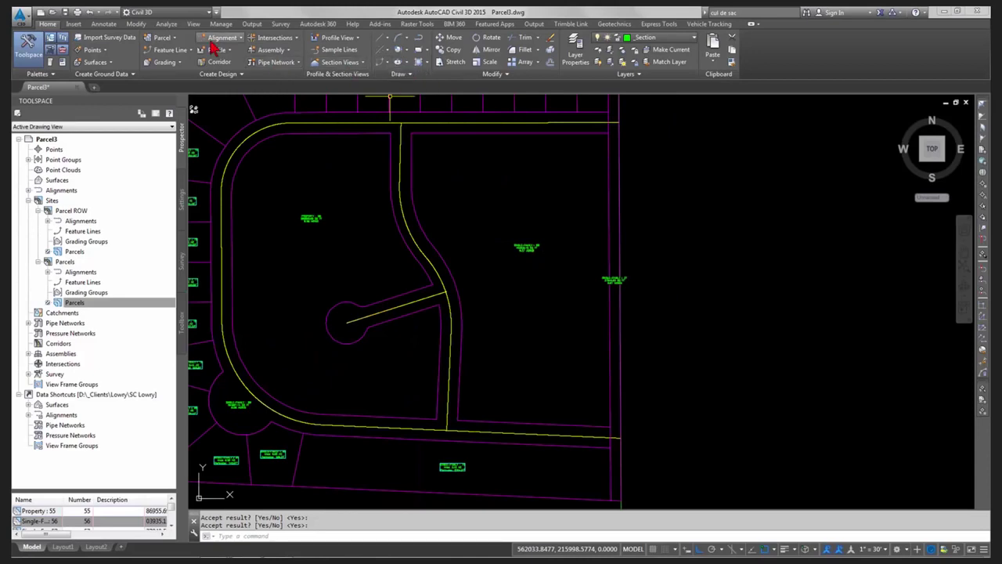
left_click(166, 37)
left_click(205, 53)
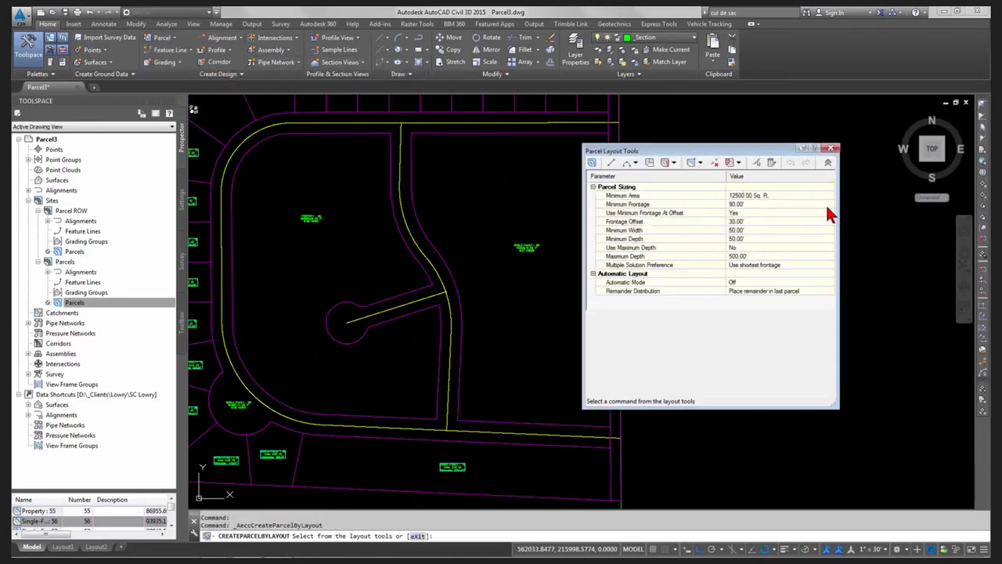
Step: Try a Slide Line - Create layout on the eastern inner block, with frontage from its northeast corner along the streets to its southeast corner
left_click(674, 163)
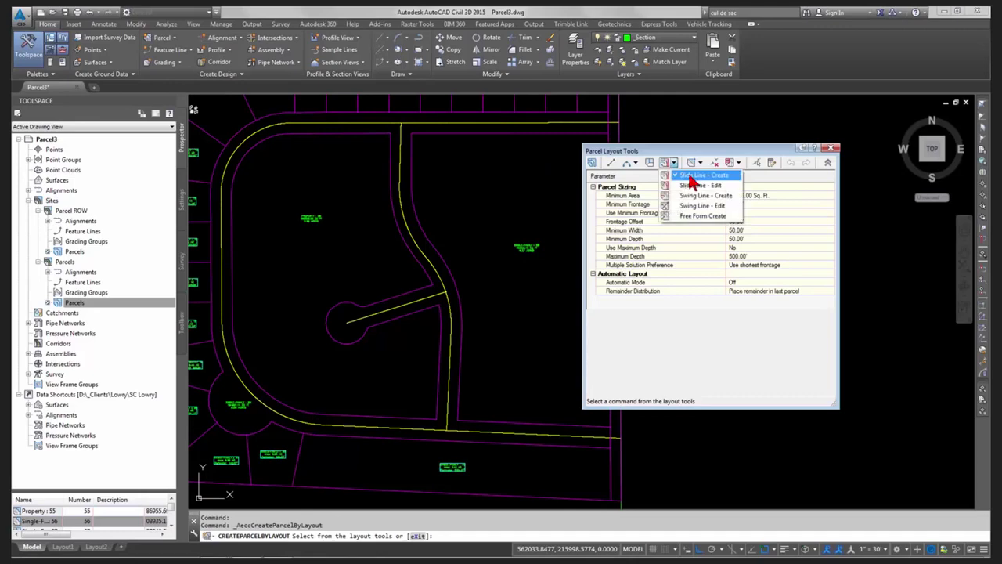
left_click(697, 178)
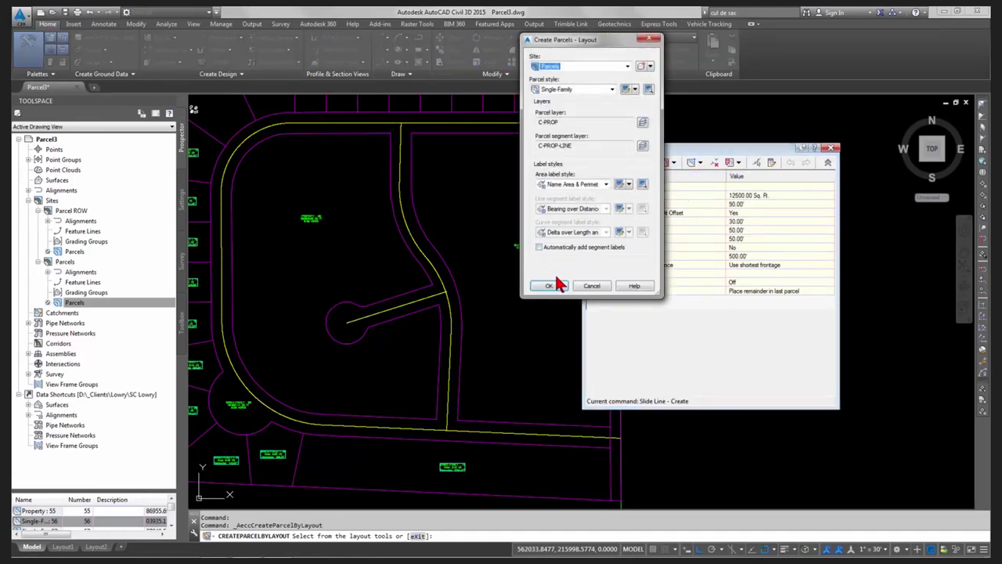
left_click(550, 287)
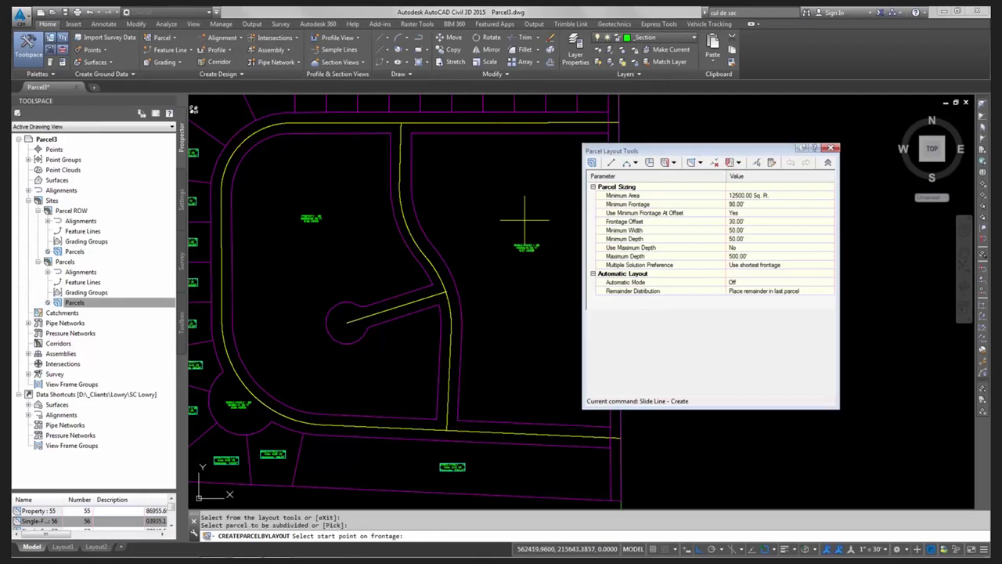
left_click(487, 229)
mouse_move(525, 219)
middle_mouse_down()
mouse_move(469, 249)
mouse_move(417, 246)
middle_mouse_up()
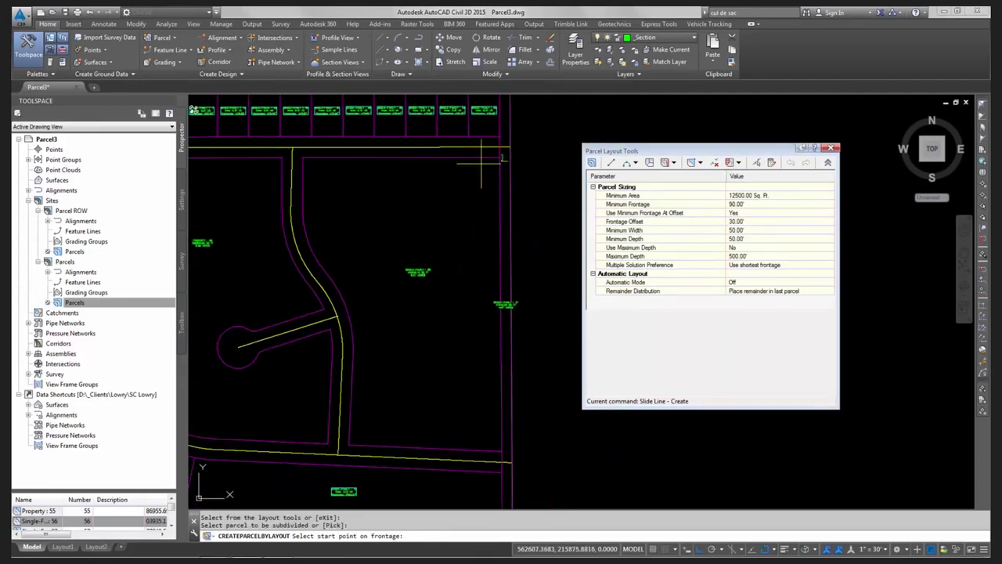
left_click(379, 161)
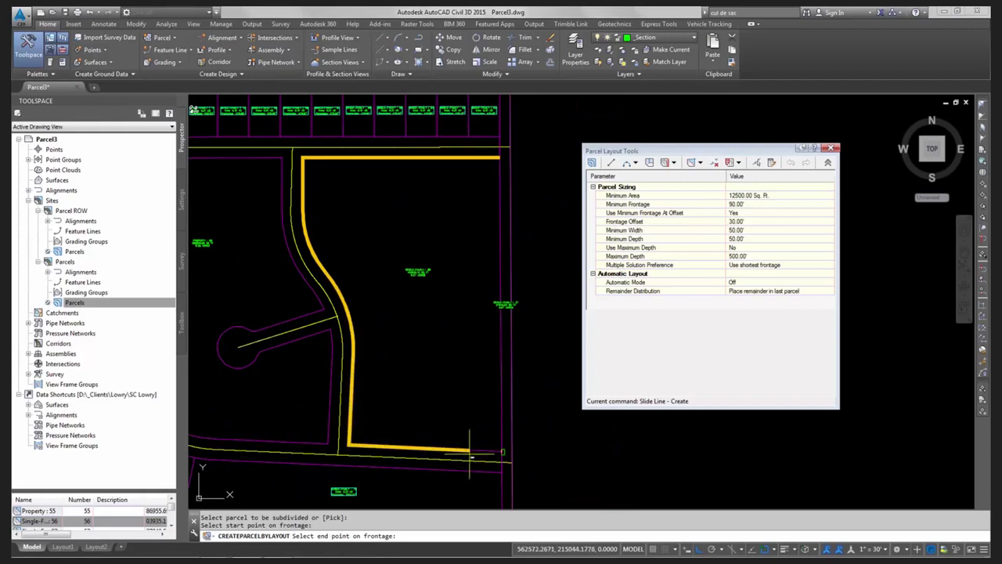
left_click(501, 452)
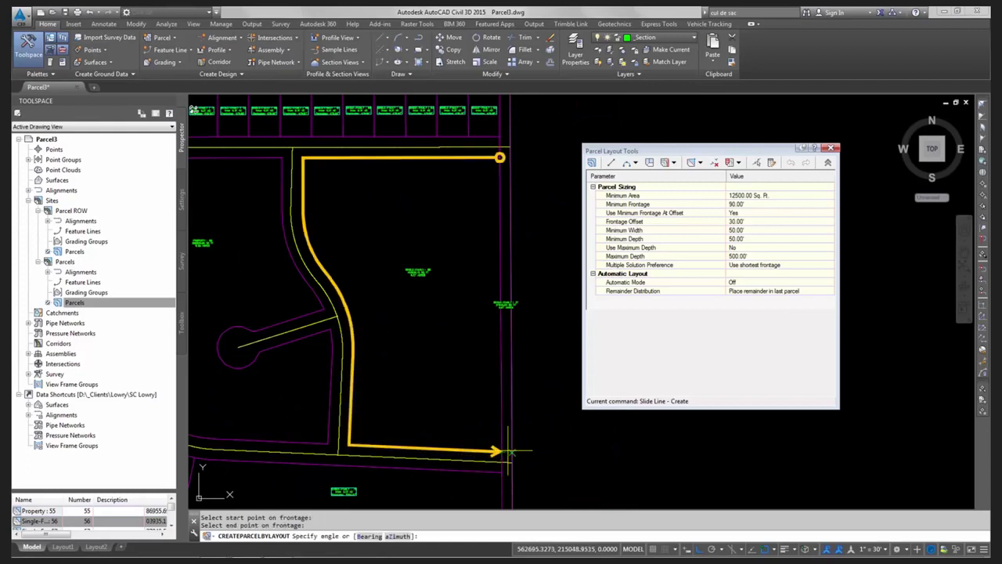
key("Return")
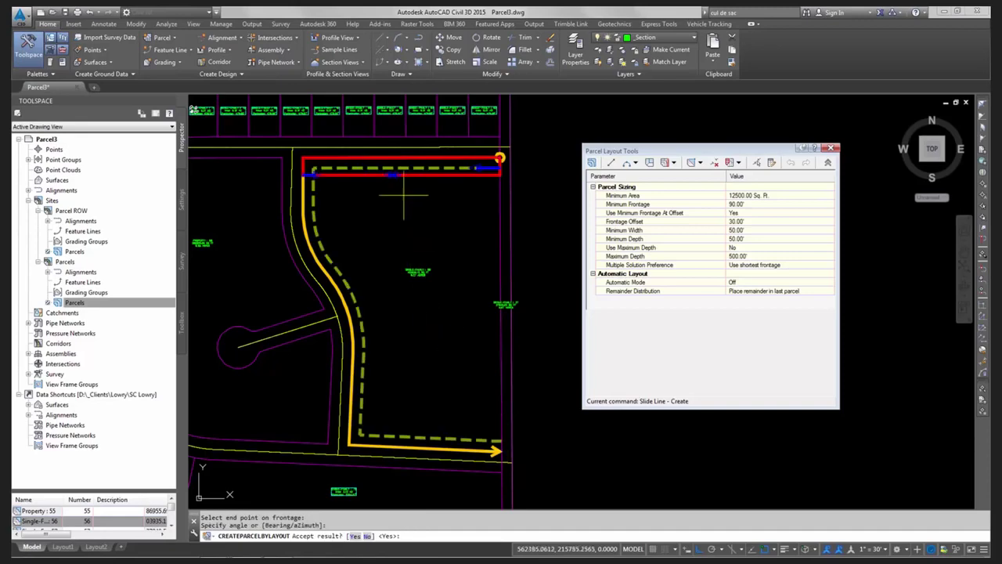
scroll(391, 168, "up", 4)
scroll(380, 166, "down", 2)
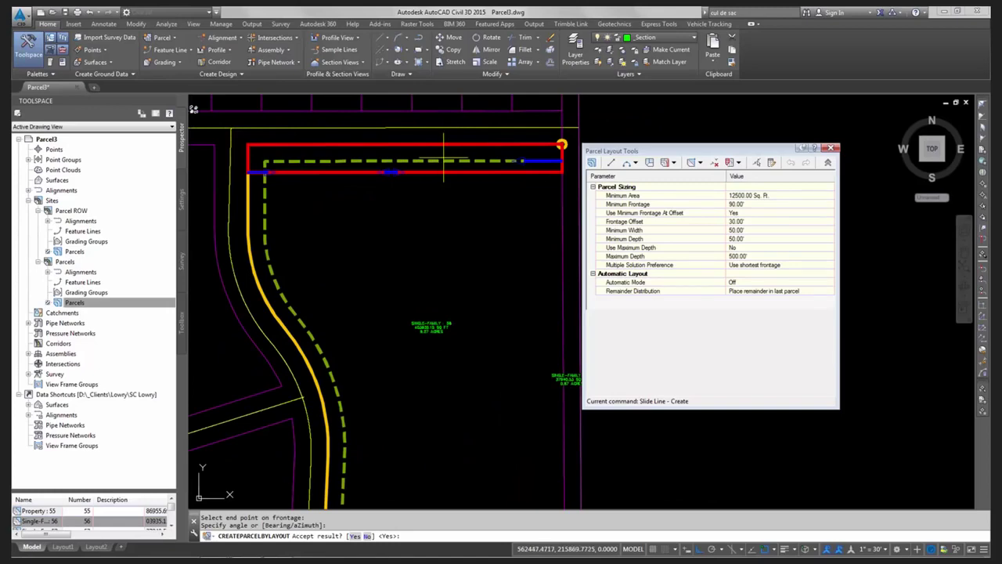
scroll(443, 160, "down", 4)
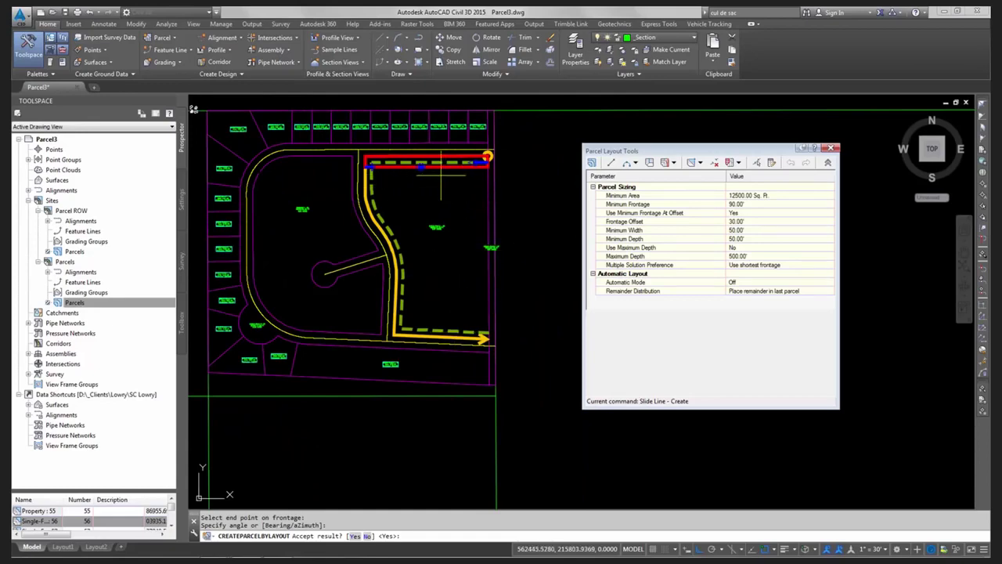
key("Escape")
scroll(443, 179, "up", 2)
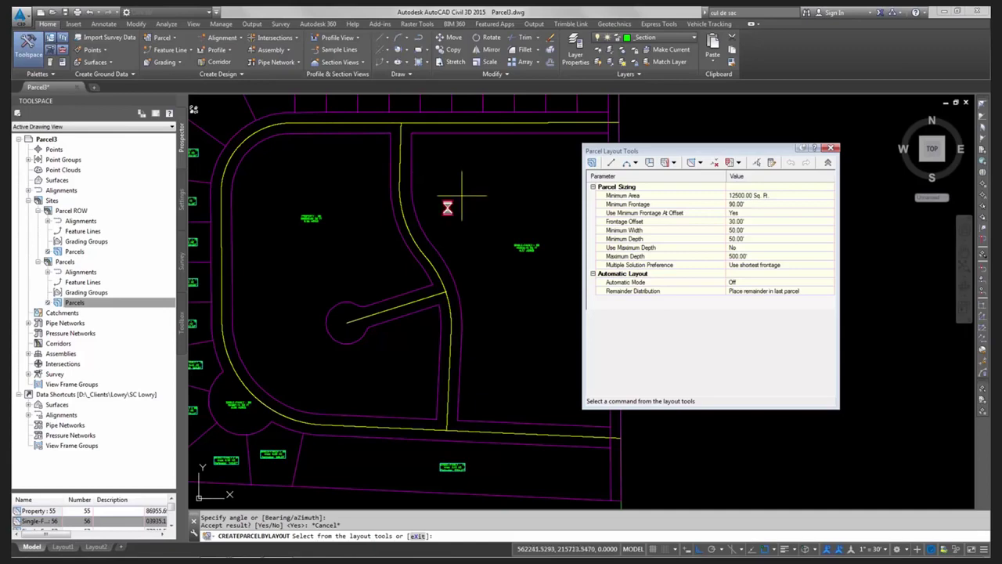
Step: Try turning on the _Pond layer while the parcel layout command is still running, and end that command
middle_click_drag(447, 206, 331, 223)
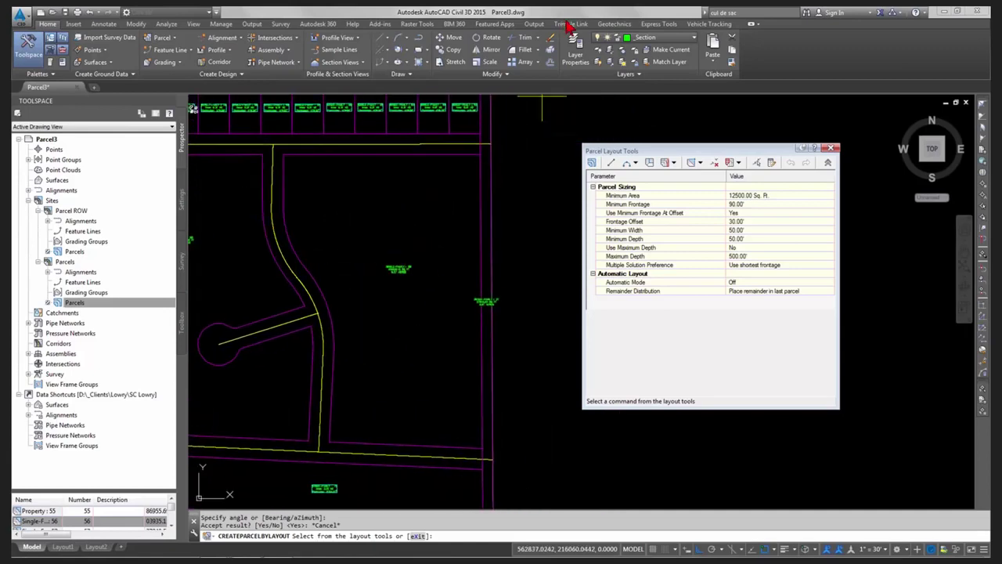
left_click(694, 43)
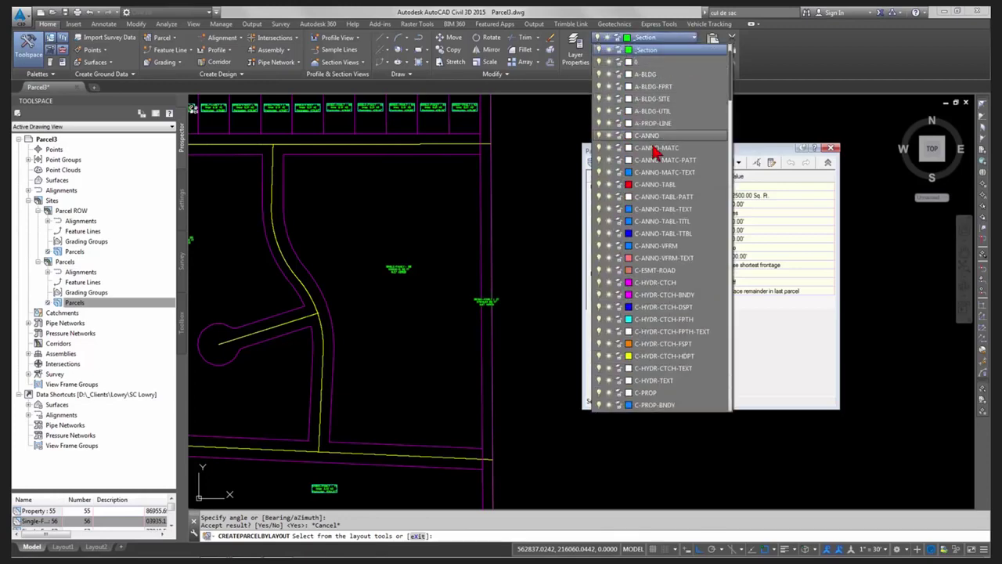
scroll(647, 84, "up", 2)
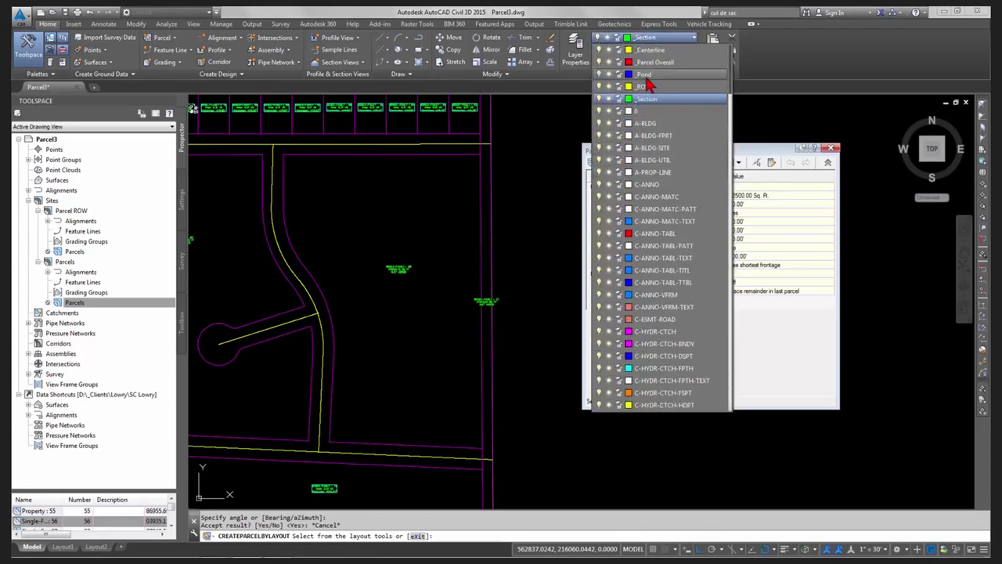
left_click(600, 74)
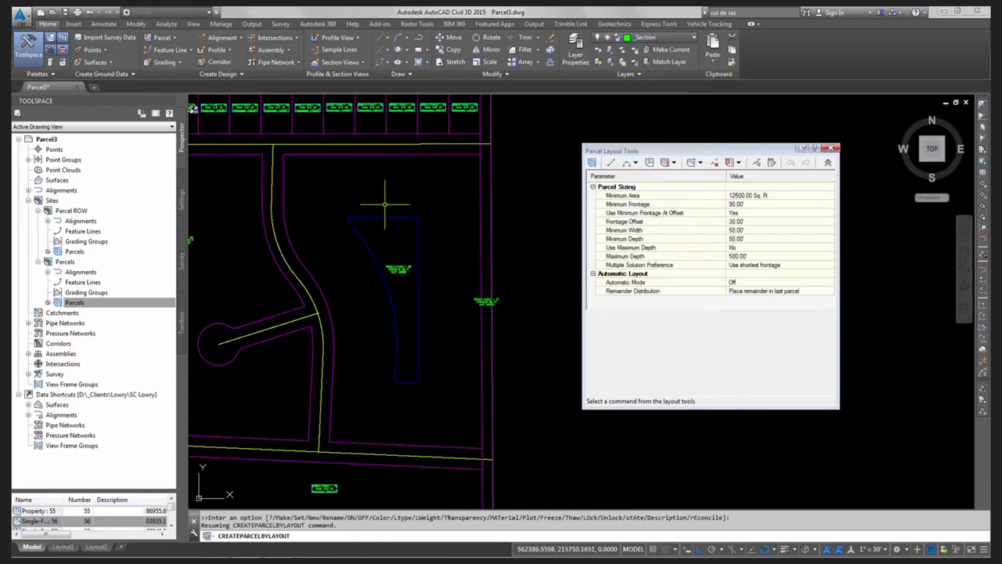
key("Escape")
scroll(376, 188, "up", 2)
scroll(436, 234, "down", 4)
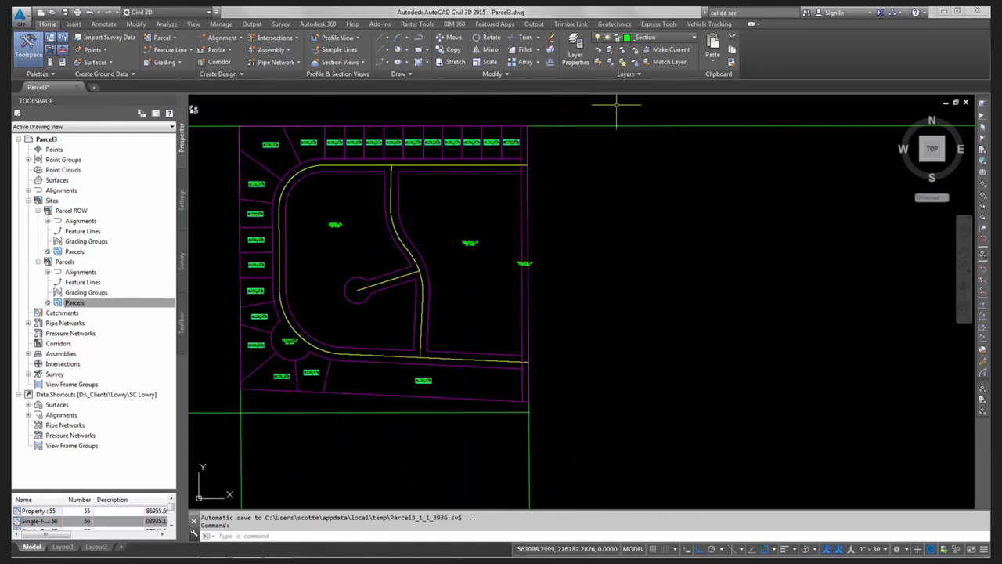
Step: Turn on the _Pond layer with no command running
left_click(658, 38)
scroll(650, 113, "up", 2)
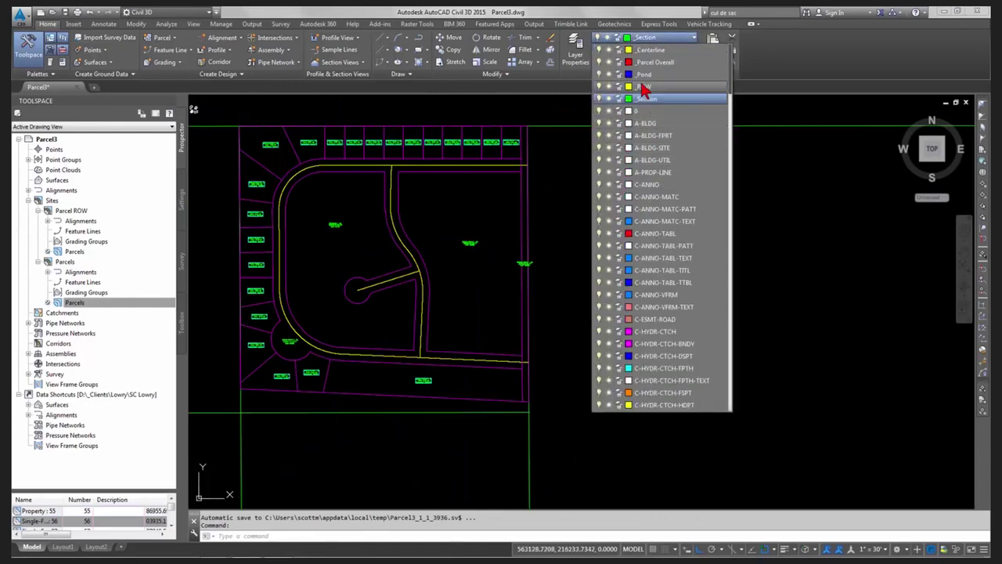
left_click(599, 75)
left_click(446, 270)
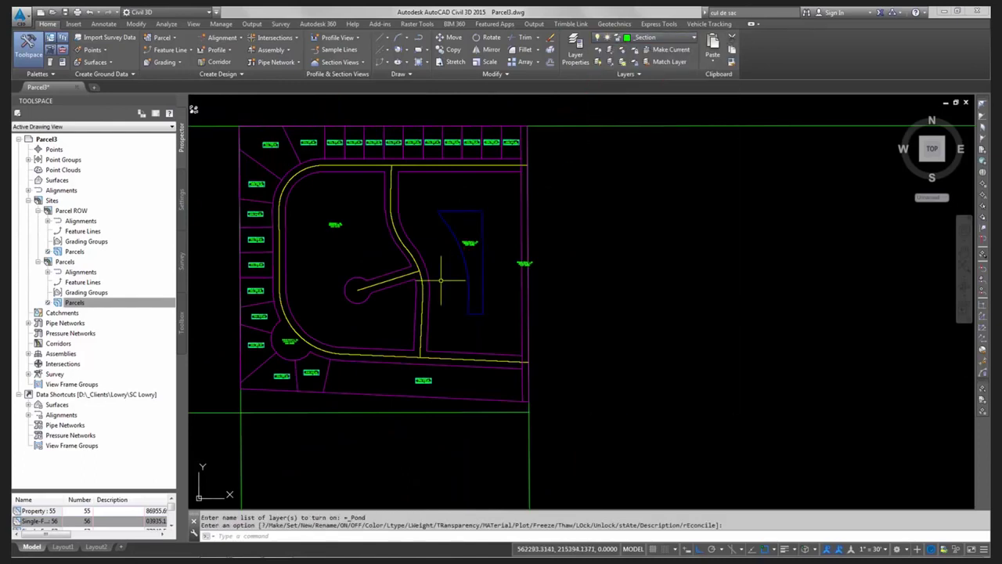
Step: Create a parcel from the pond outline in the eastern inner block, using the Open Space parcel style and the Name Area & Perimeter label style
scroll(442, 227, "up", 4)
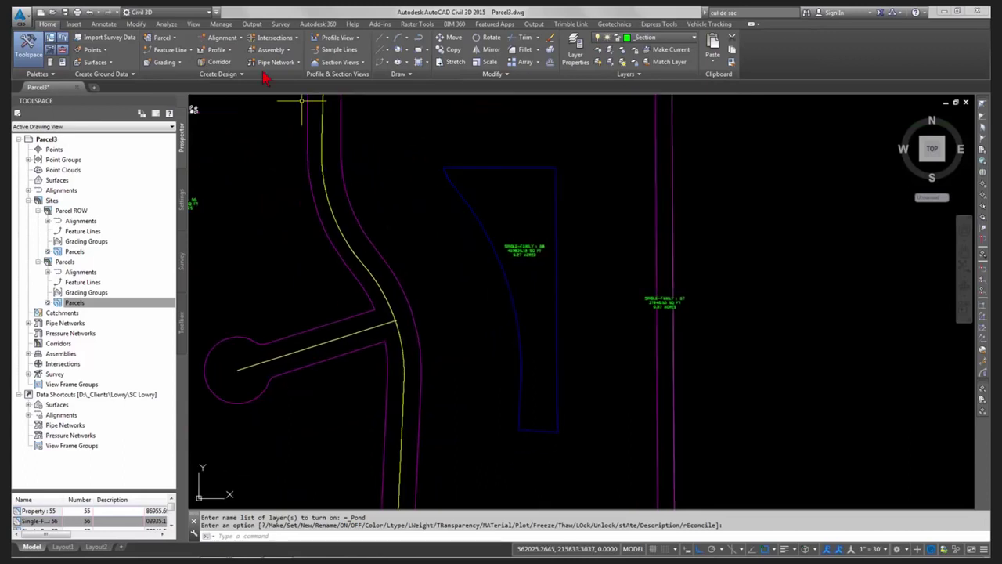
left_click(163, 37)
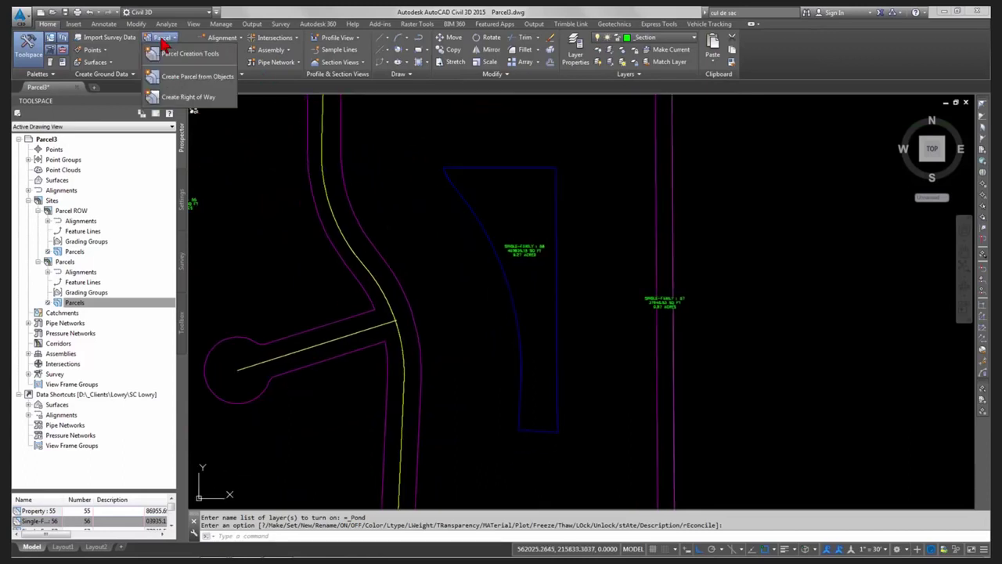
left_click(206, 76)
left_click(507, 168)
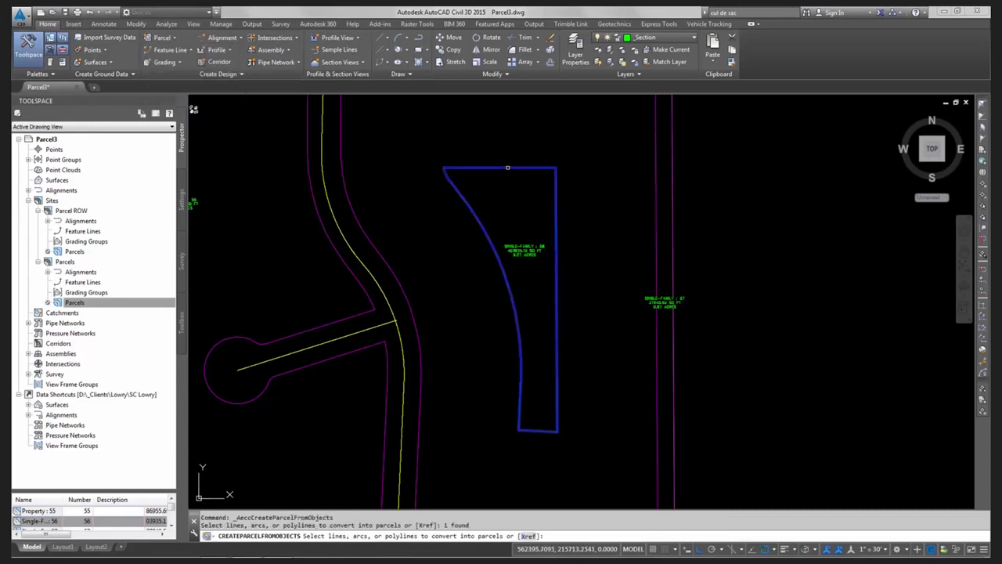
key("Return")
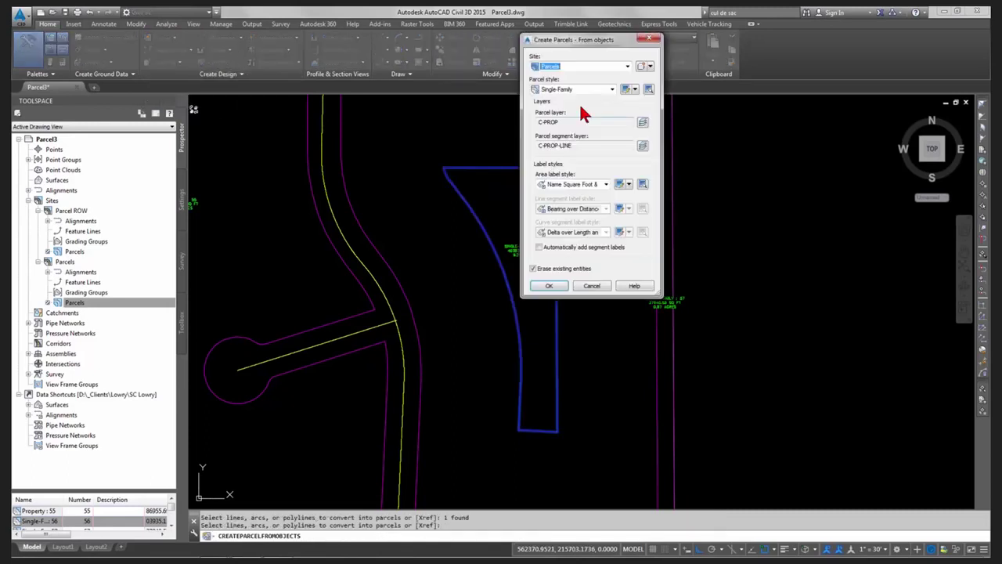
left_click(576, 88)
left_click(567, 107)
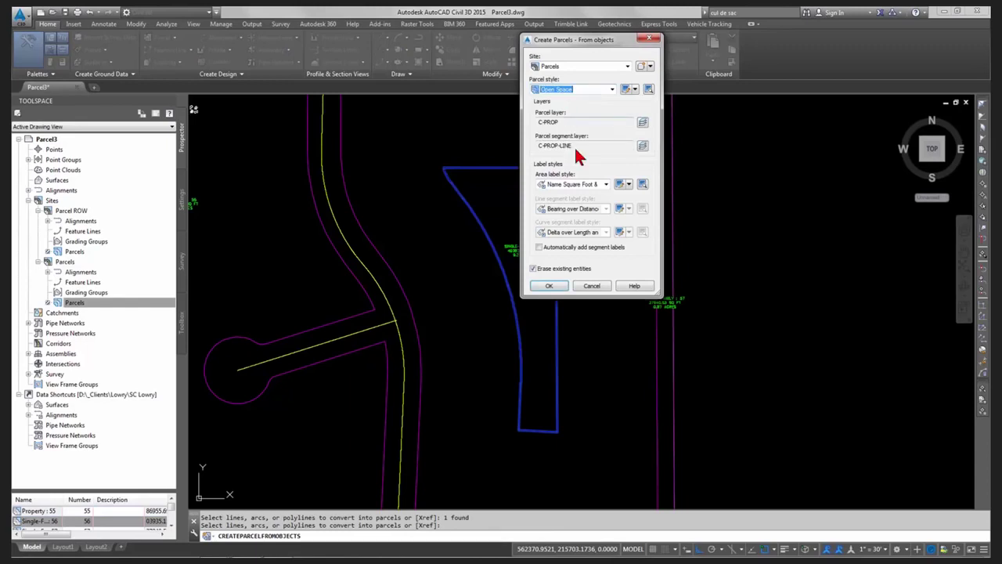
left_click(583, 188)
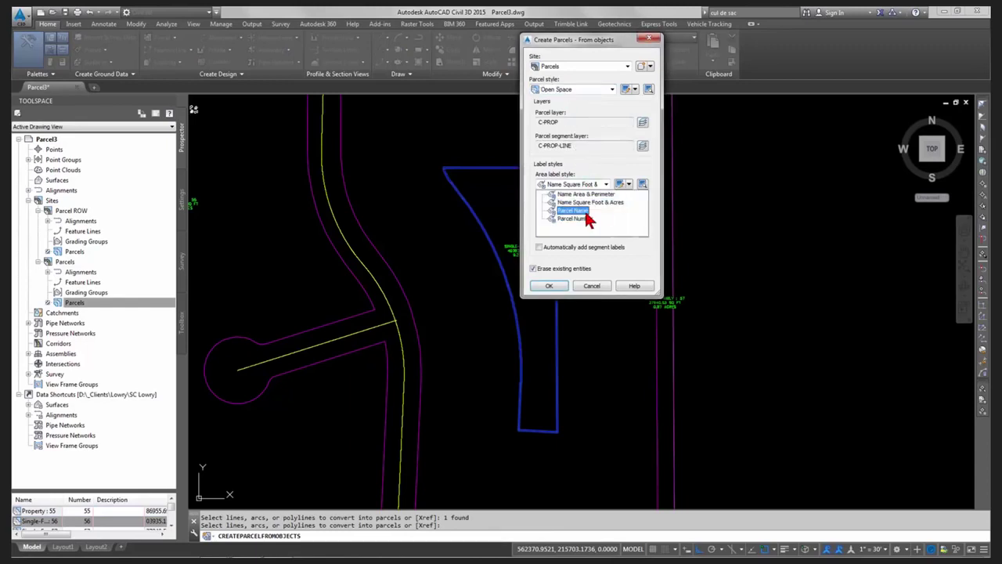
left_click(601, 194)
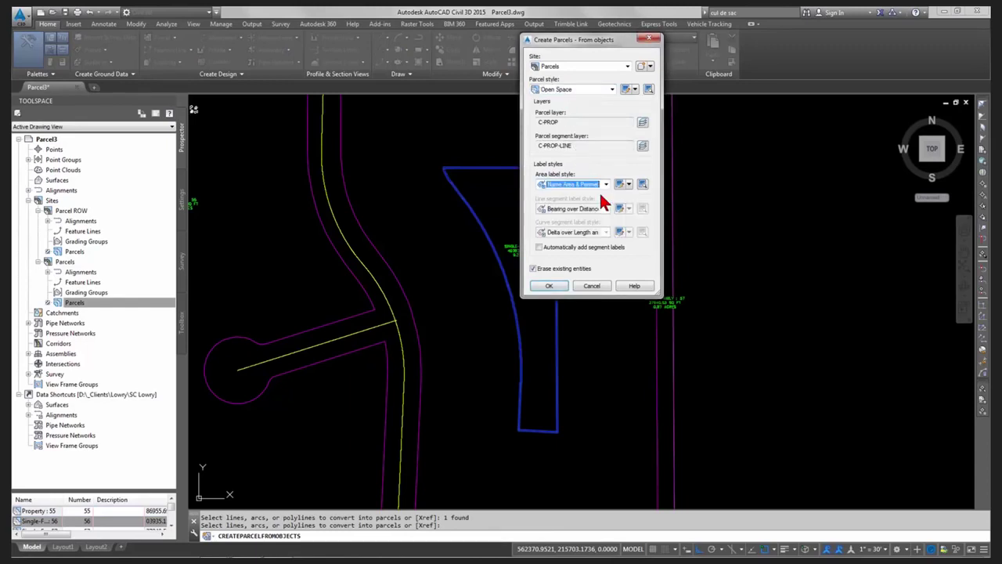
left_click(548, 286)
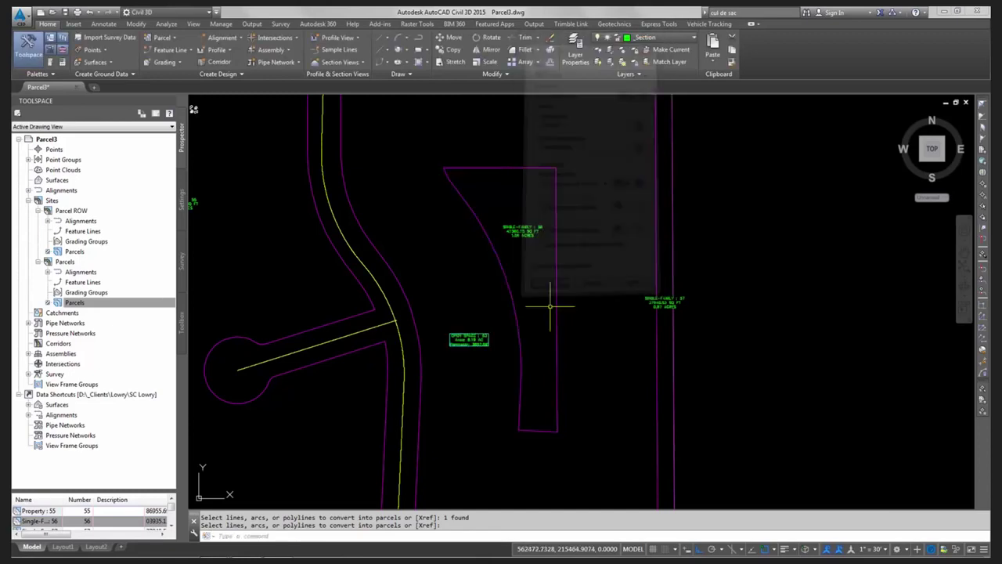
scroll(552, 283, "down", 2)
key("Escape")
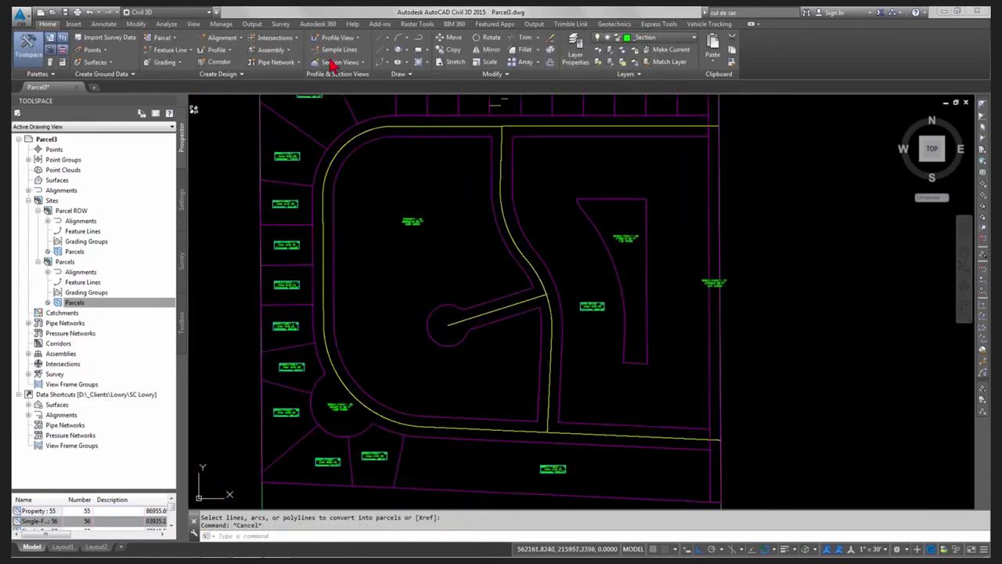
Step: Try Slide Line - Create on the block surrounding the pond, with frontage from the northeast corner to the southeast corner and the default angle
left_click(174, 38)
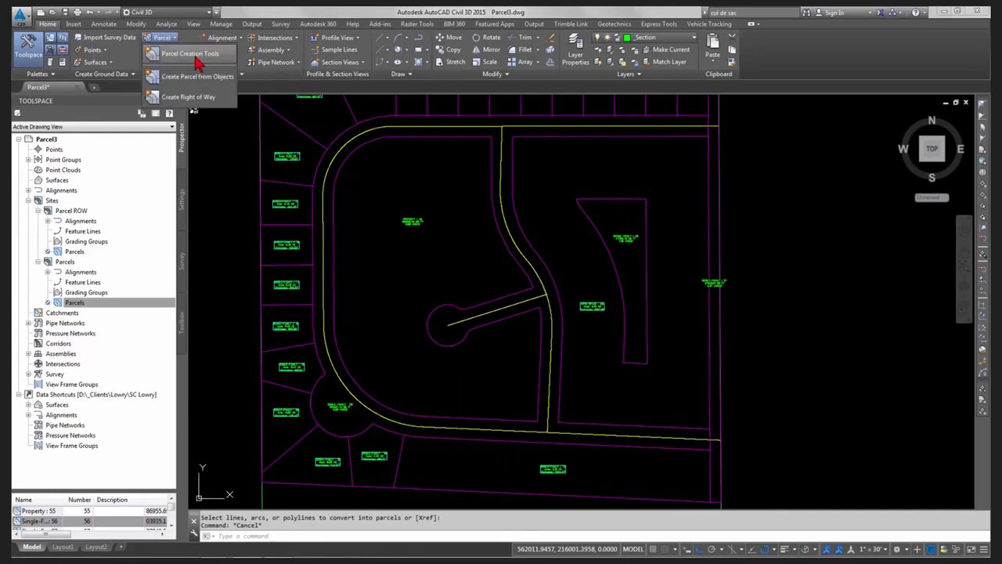
left_click(196, 59)
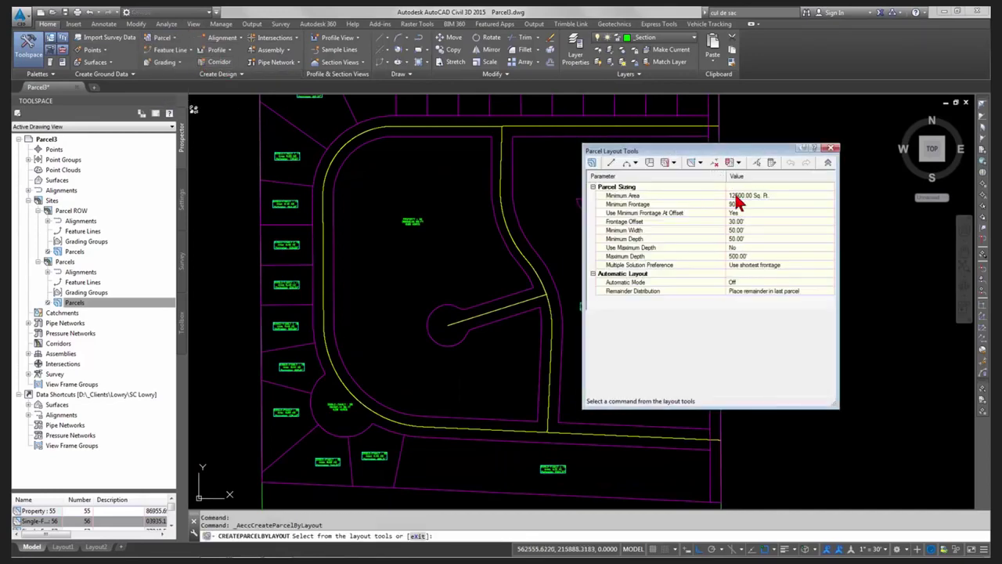
left_click(666, 166)
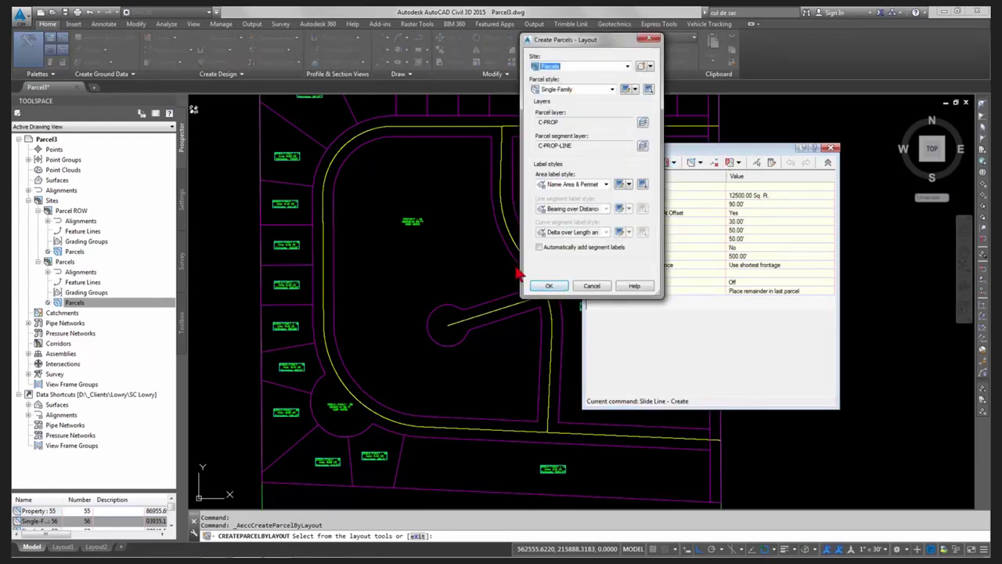
left_click(545, 284)
middle_click_drag(486, 273, 245, 285)
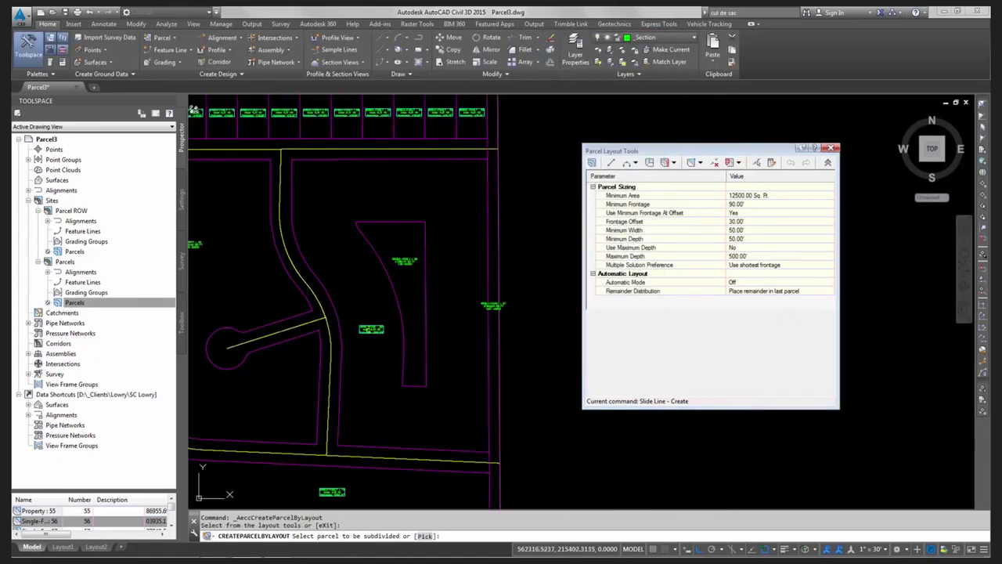
left_click(368, 329)
left_click(477, 160)
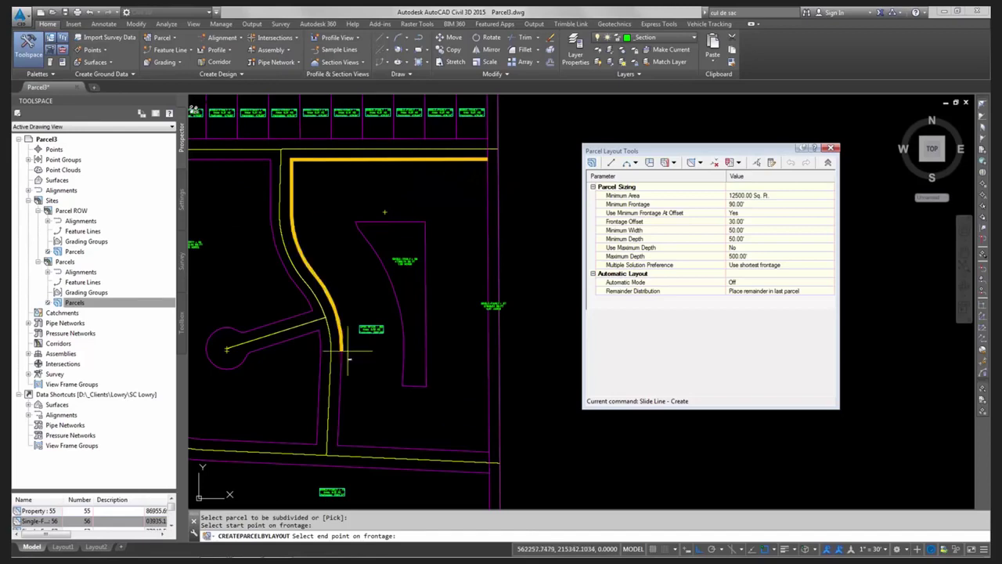
left_click(488, 451)
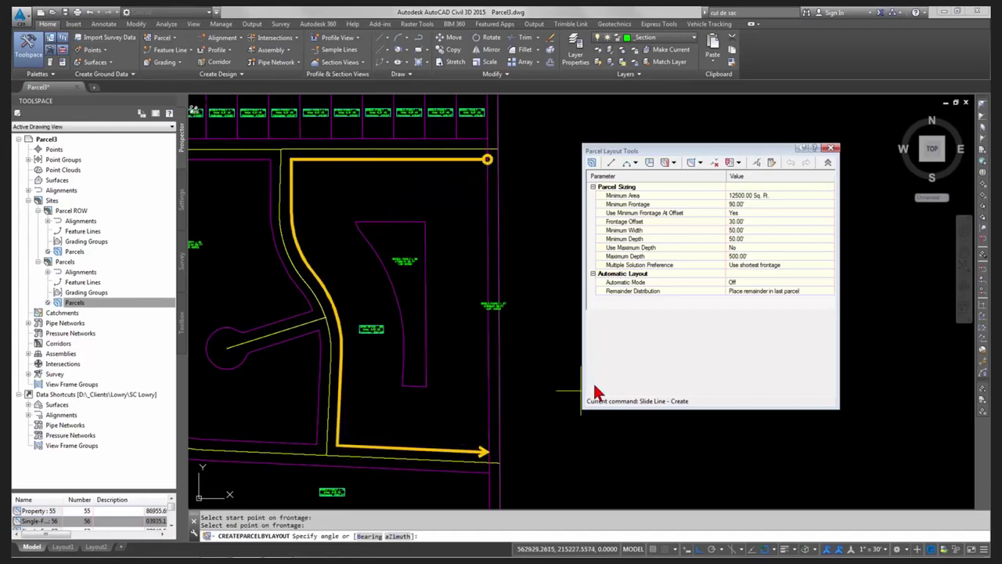
key("Return")
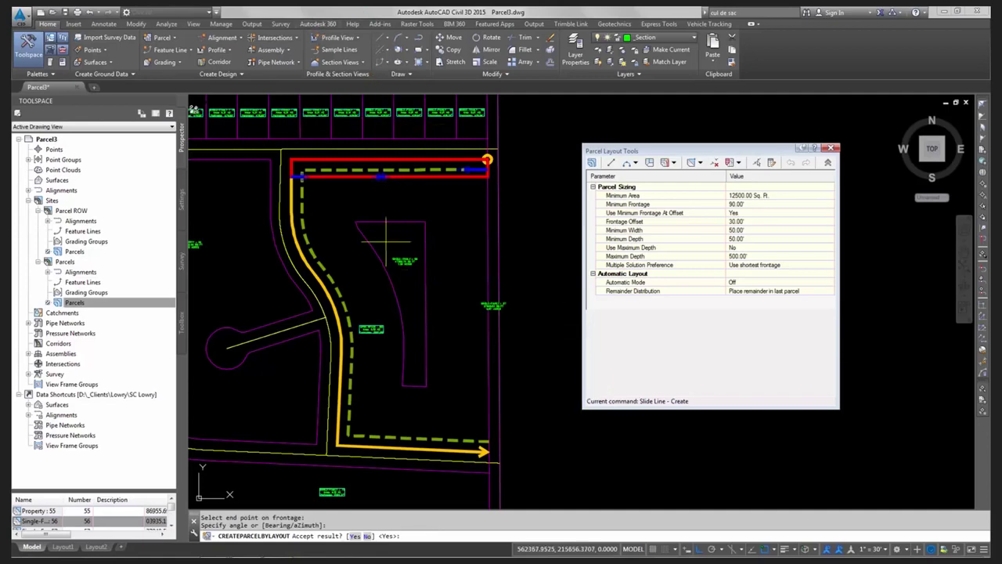
key("Escape")
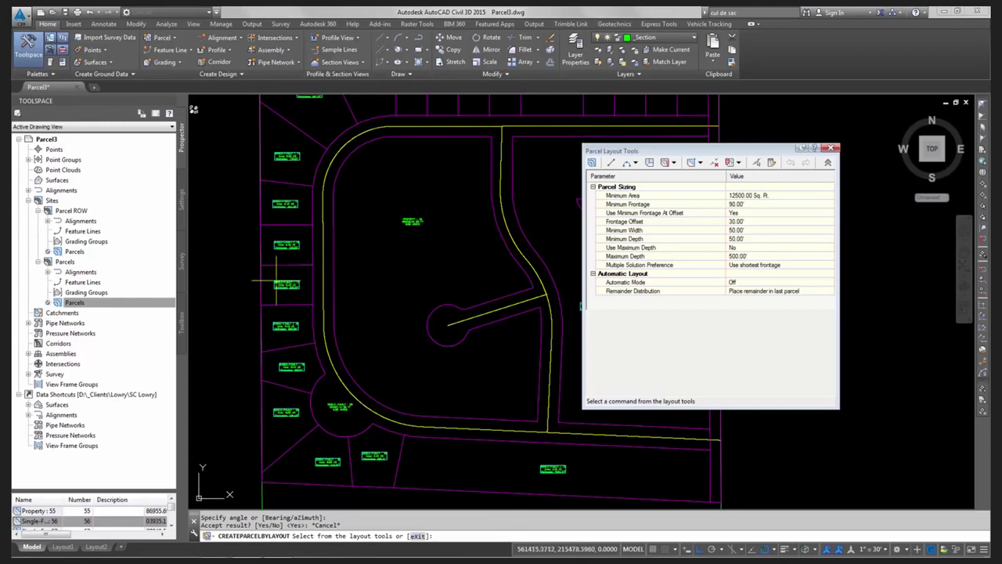
scroll(496, 266, "down", 3)
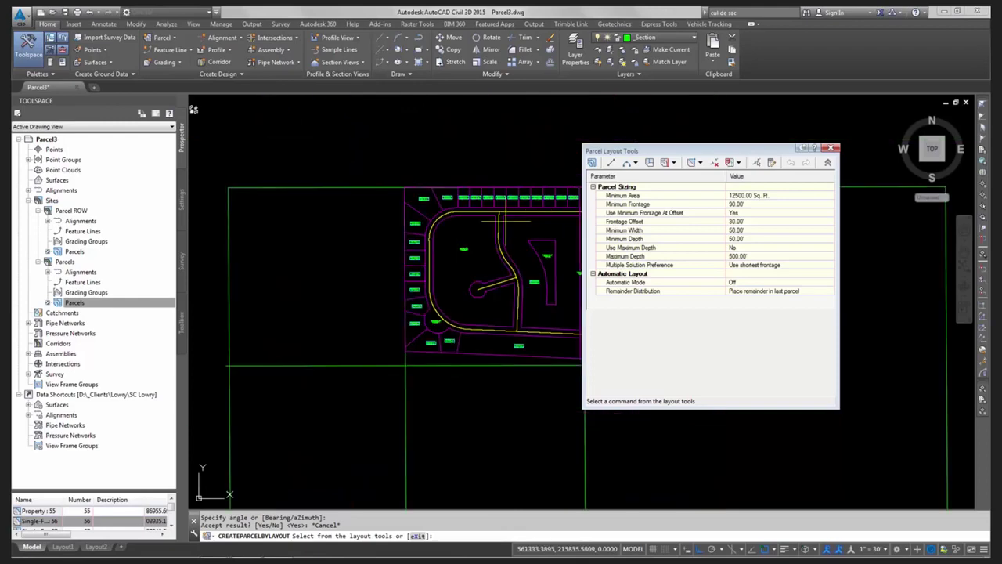
Step: End the parcel layout command and regenerate the whole drawing to check the pond parcel and its surrounding block
key("Escape")
scroll(403, 229, "up", 4)
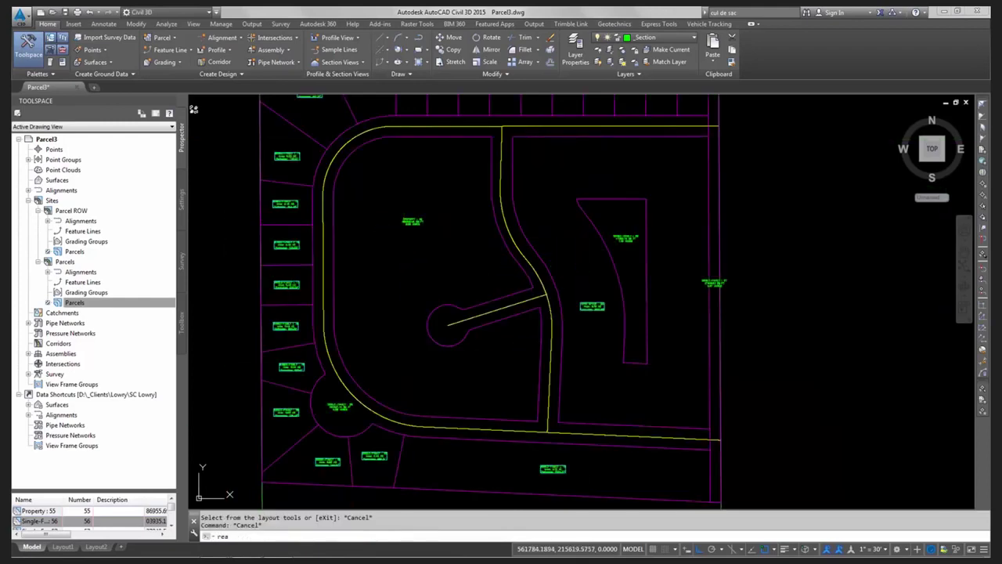
type("rea")
key("Return")
scroll(513, 235, "down", 2)
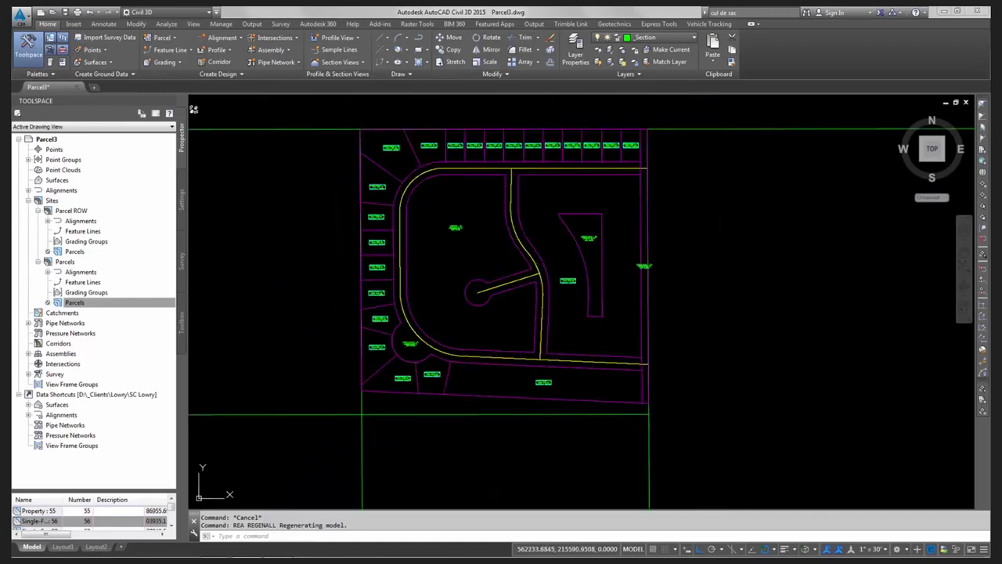
scroll(589, 237, "up", 3)
scroll(664, 160, "up", 2)
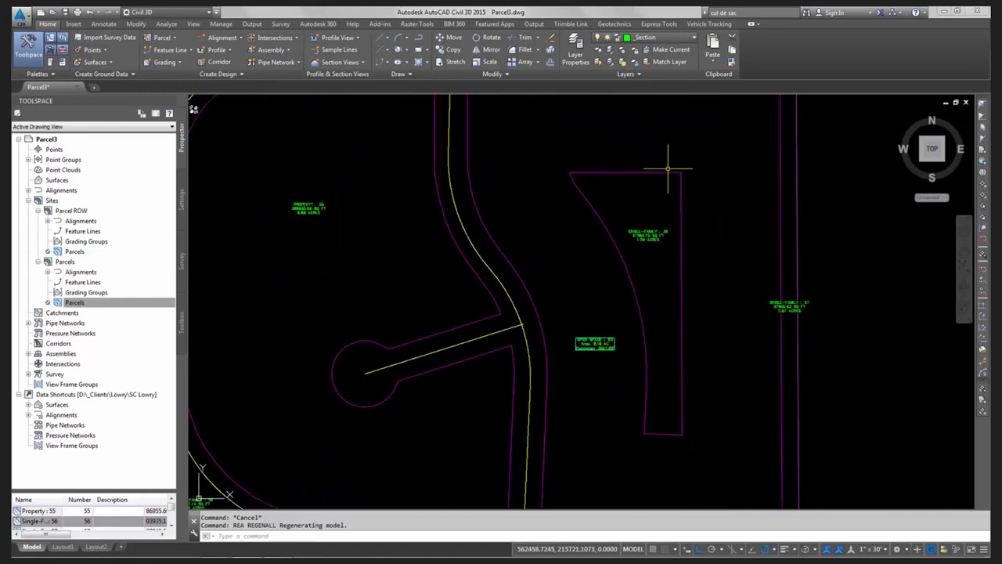
scroll(667, 168, "down", 2)
key("Escape")
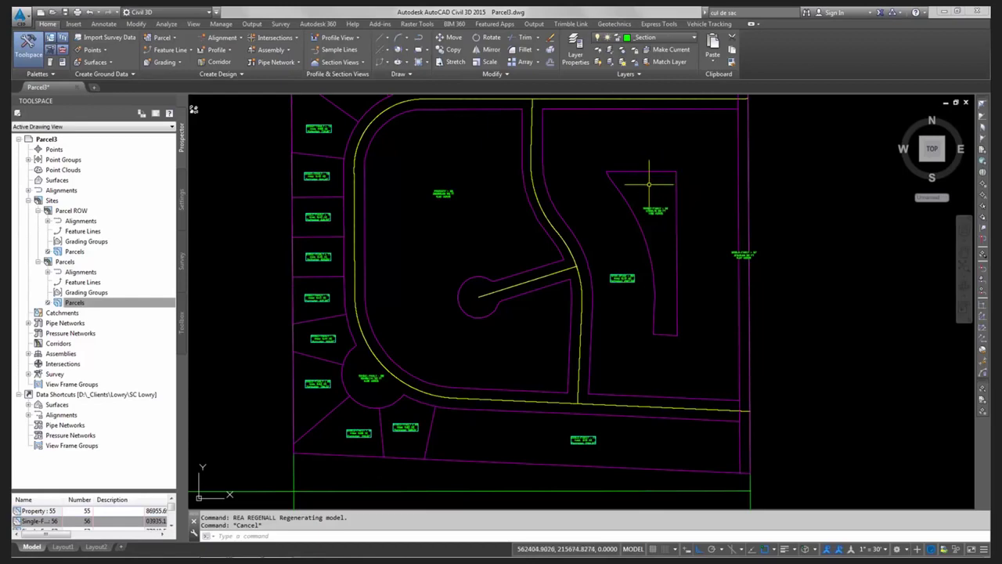
Step: Regenerate the whole drawing once more and save the Parcel3 drawing
middle_click_drag(654, 170, 657, 168)
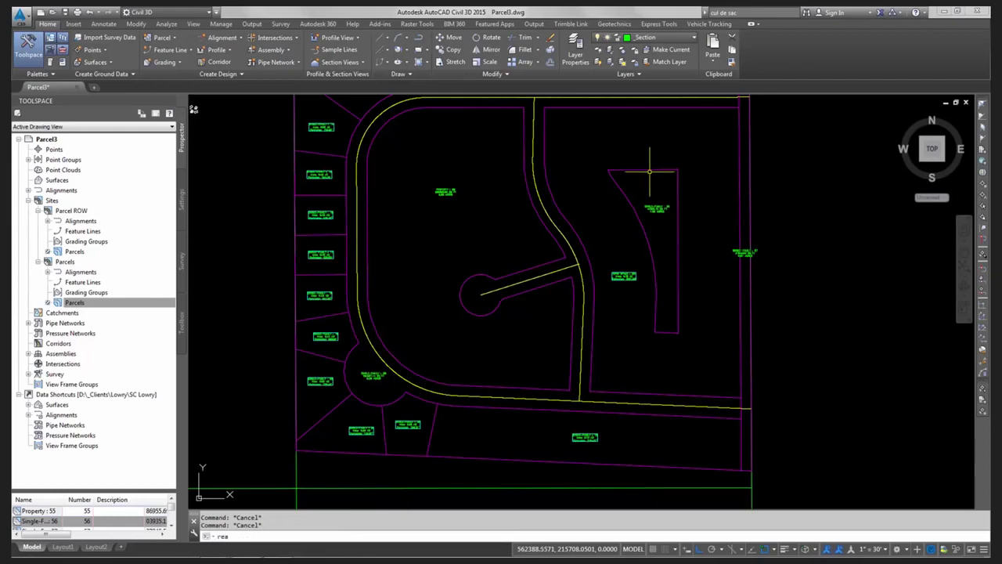
key("Return")
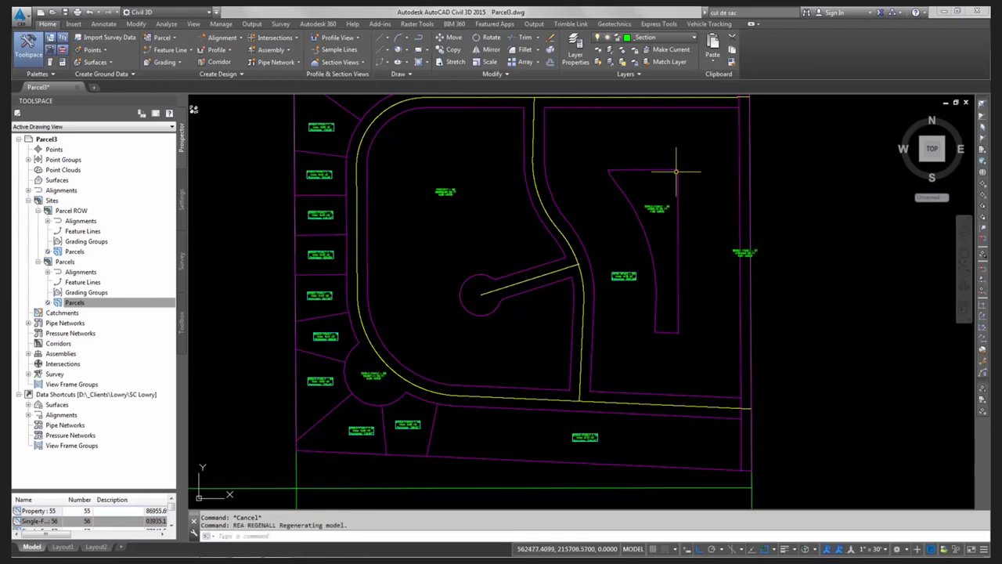
left_click(65, 12)
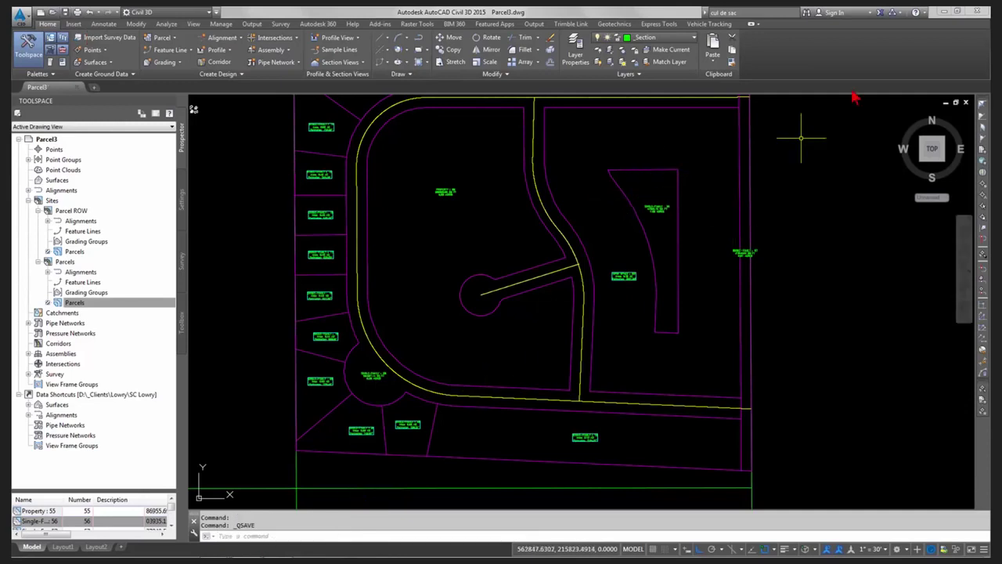
scroll(707, 253, "down", 5)
scroll(706, 252, "up", 4)
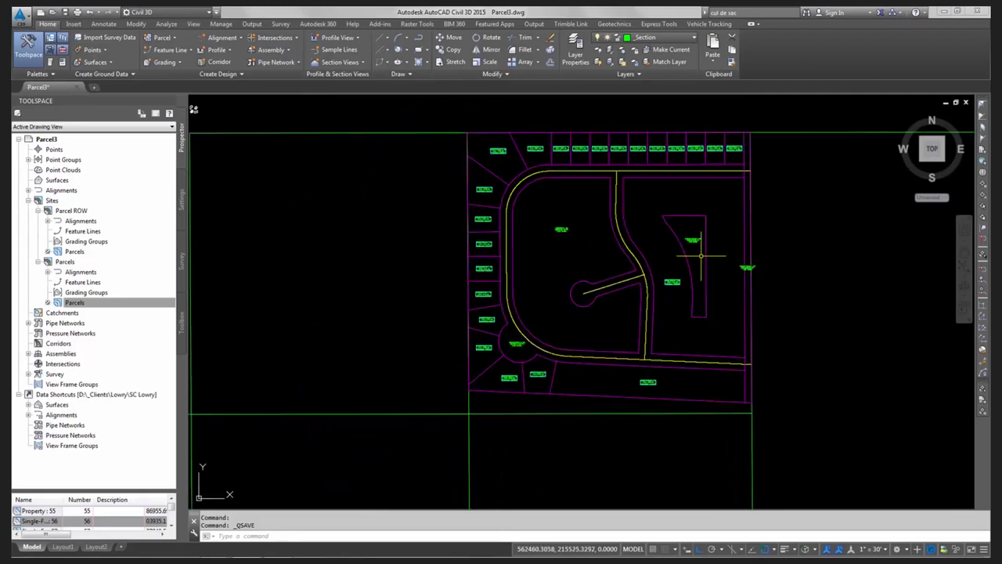
scroll(736, 259, "down", 7)
key("Escape")
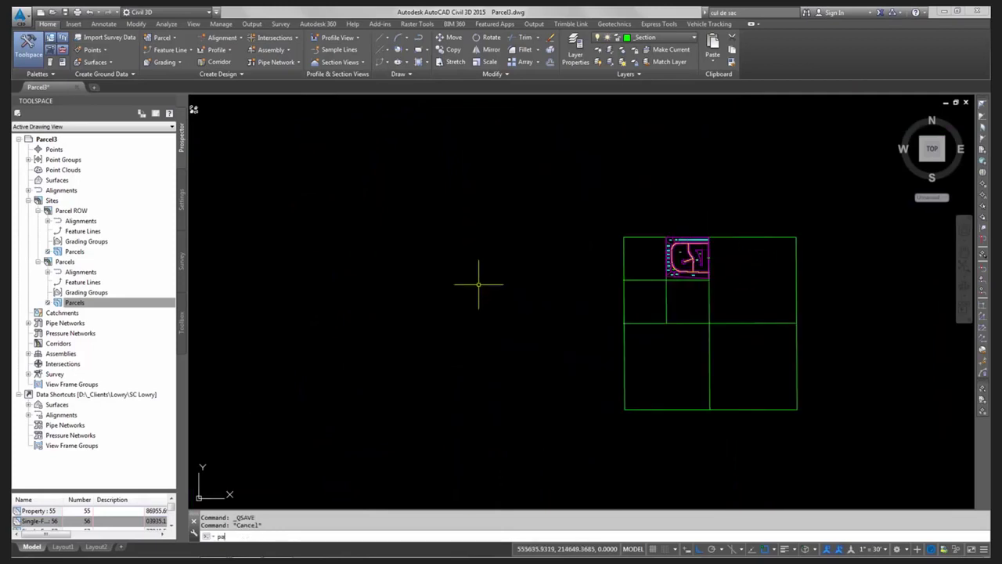
key("Return")
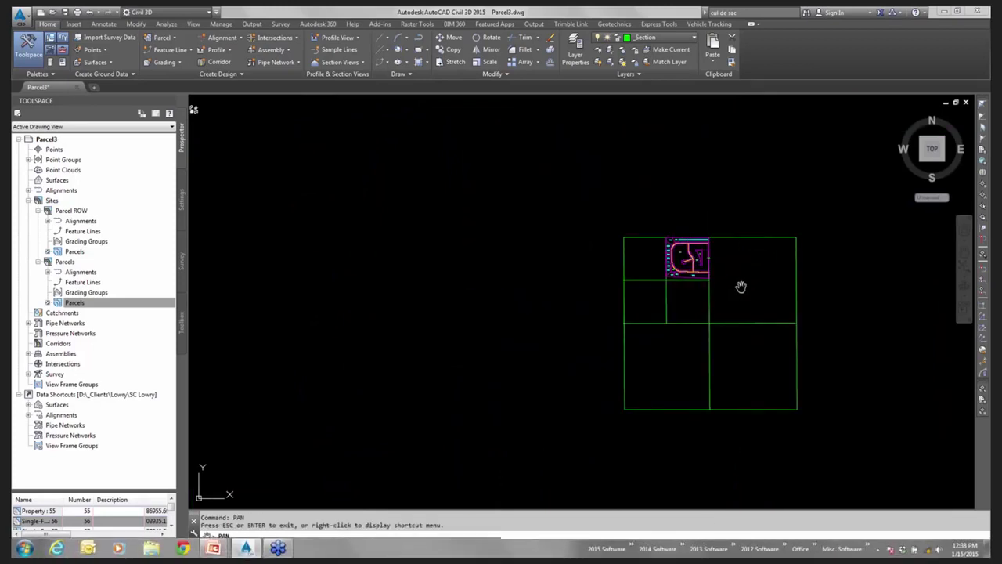
scroll(664, 255, "up", 2)
key("Escape")
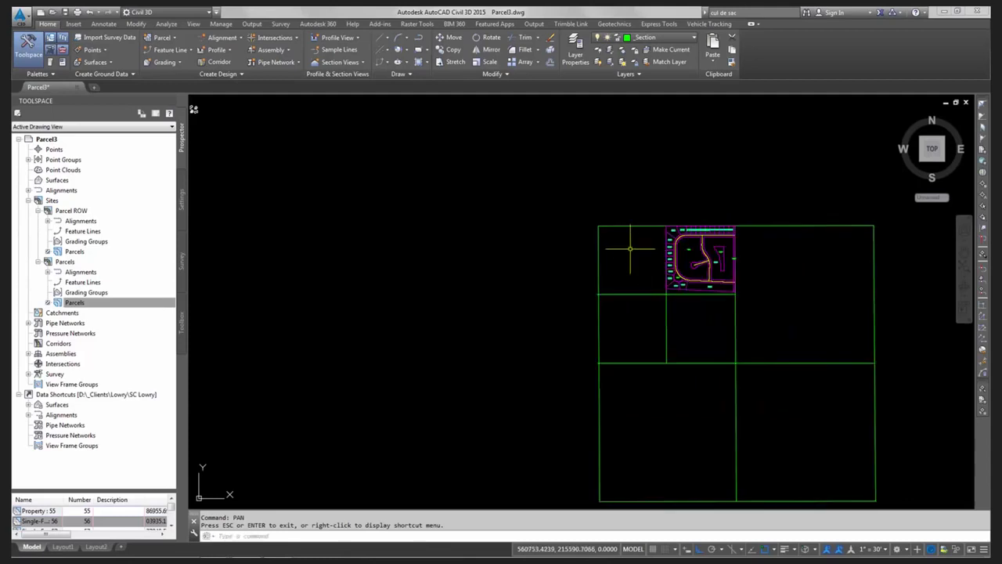
Step: Save and close the Parcel3 drawing, and reopen it from the recent documents
left_click(65, 12)
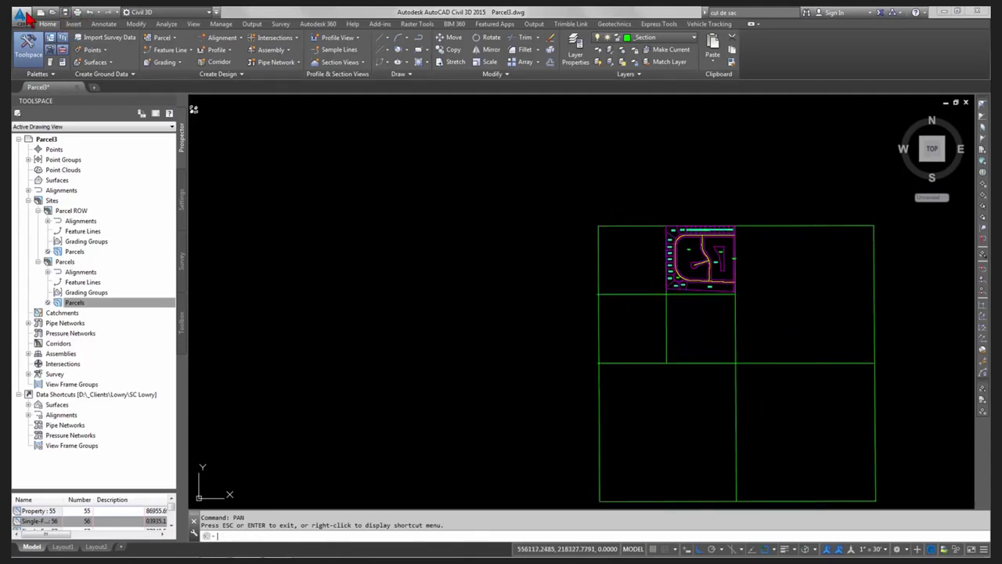
left_click(20, 13)
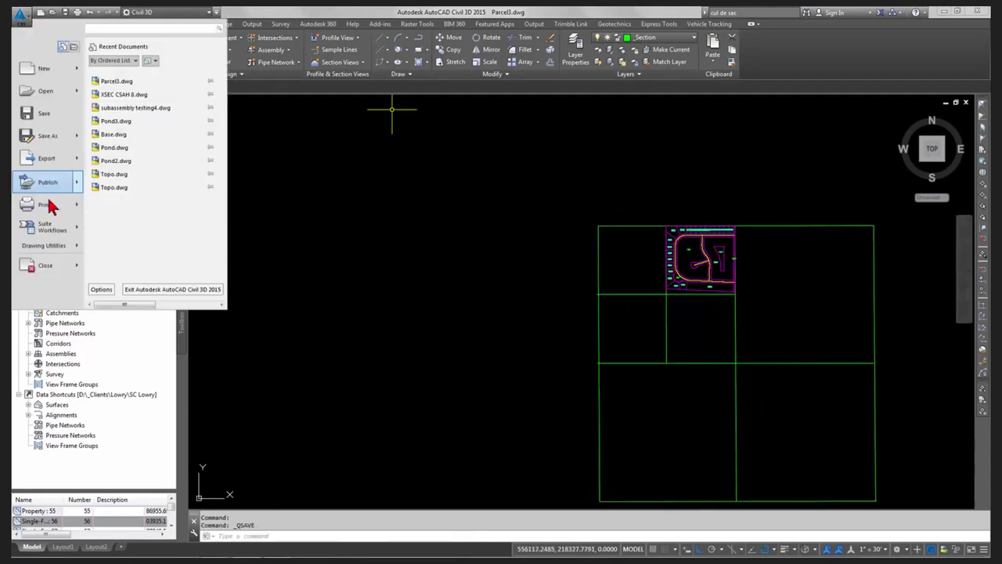
left_click(44, 266)
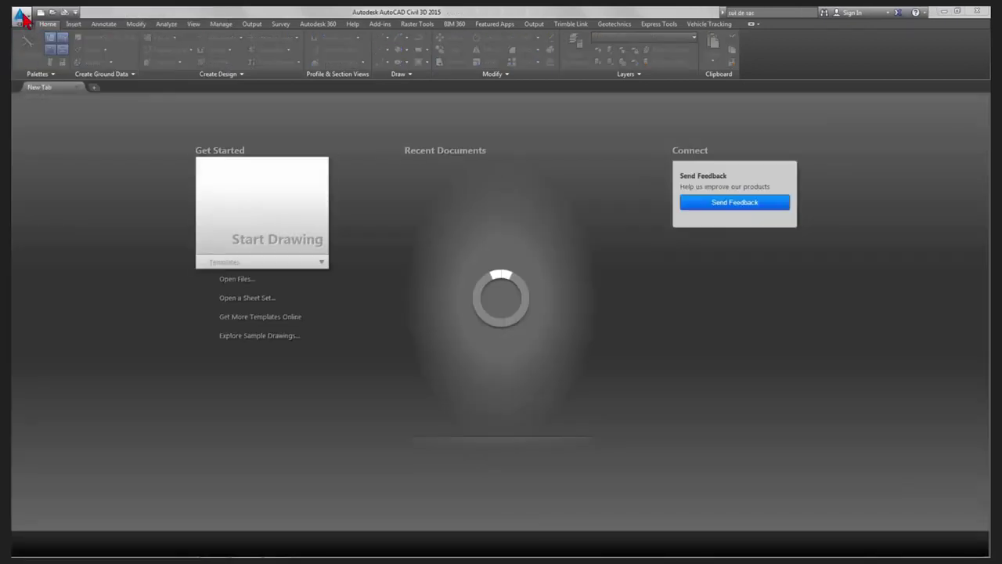
left_click(20, 13)
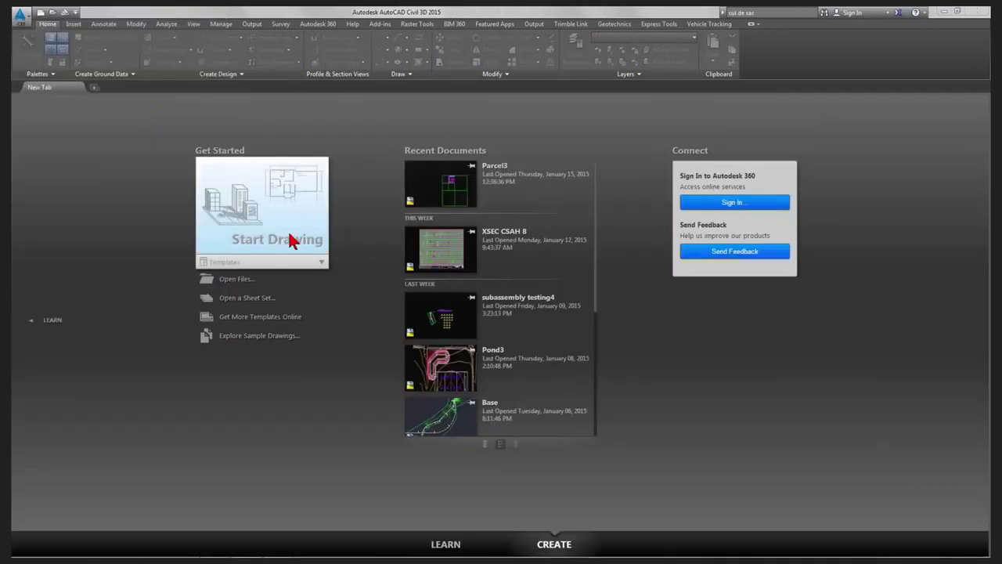
left_click(290, 240)
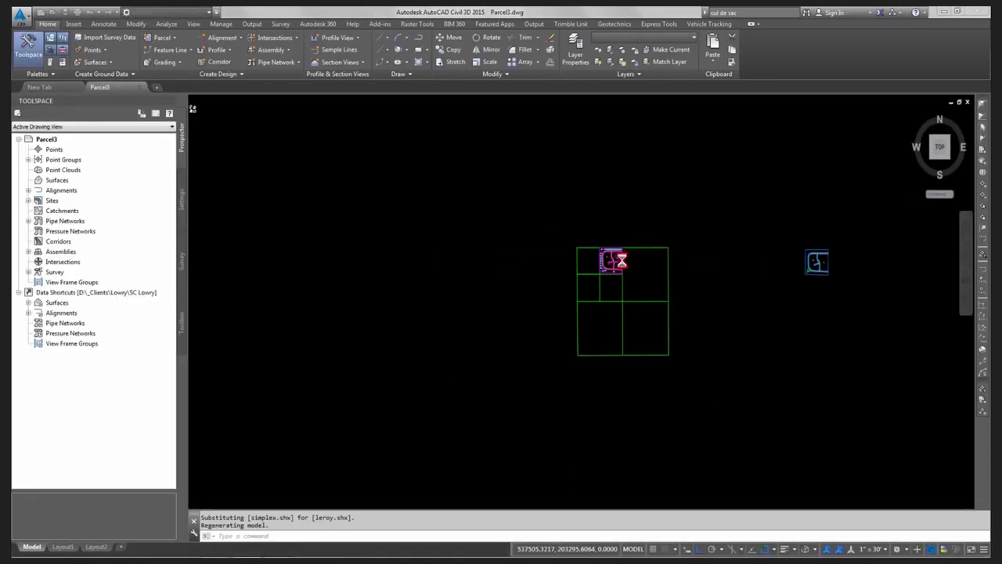
scroll(620, 263, "up", 9)
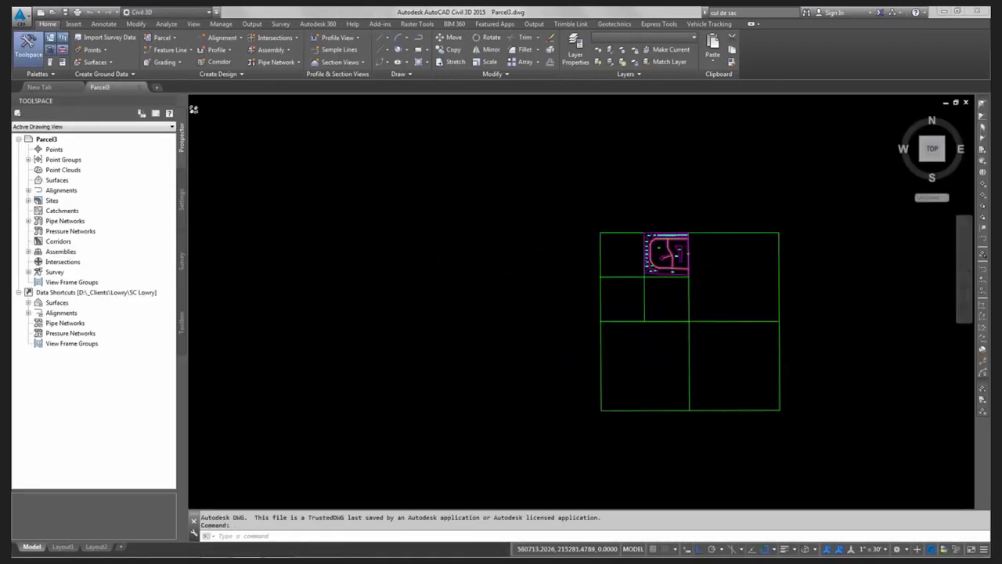
scroll(701, 240, "up", 8)
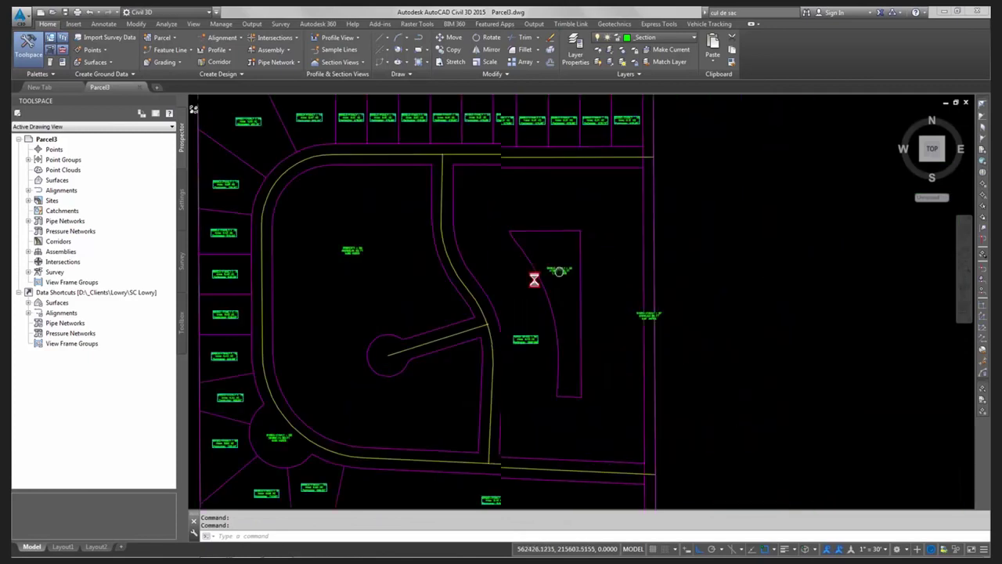
key("Escape")
type("l")
key("Return")
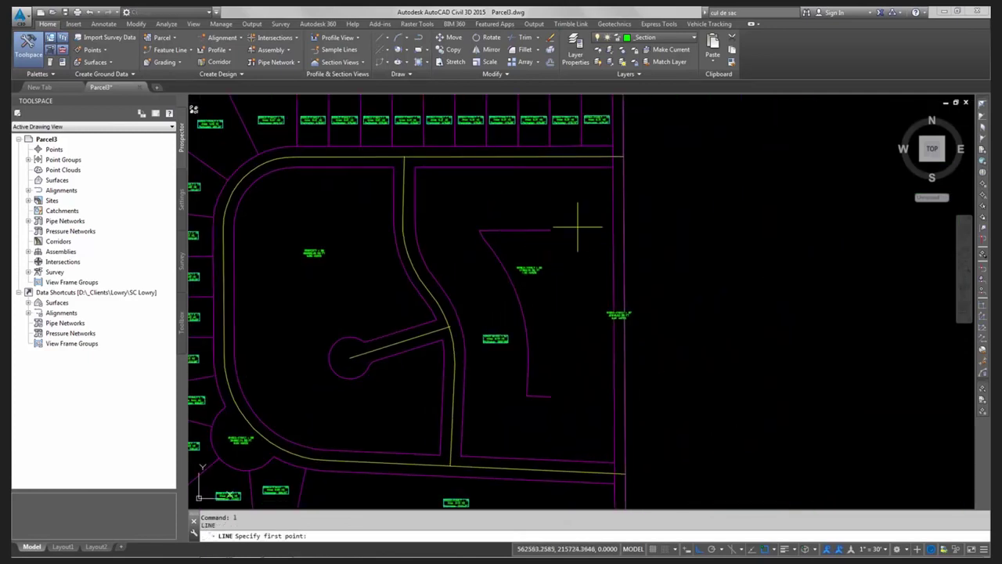
key("Escape")
type("u LINE")
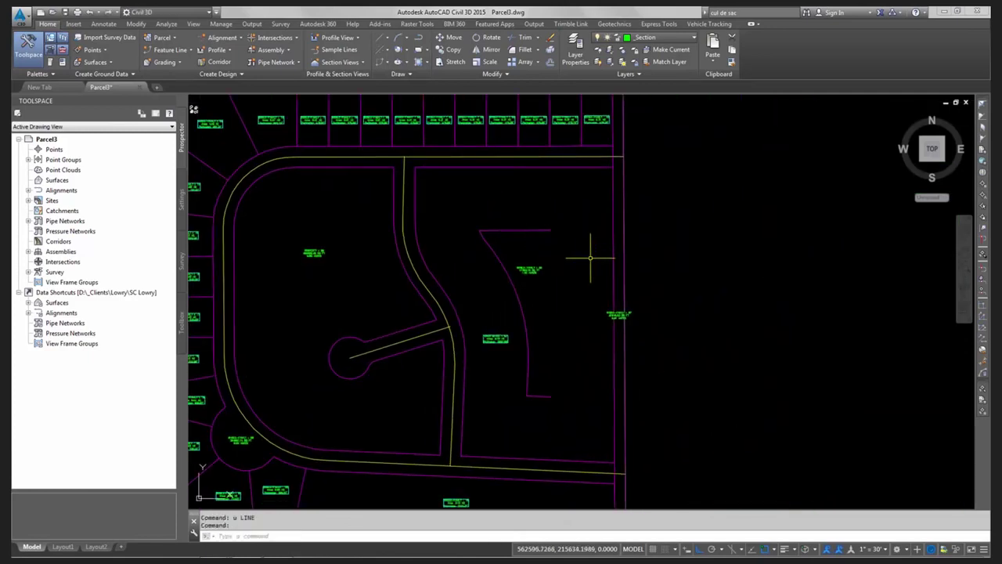
Step: Draw a line from the upper-right corner of the inner single-family parcel, perpendicular to the nearest north-south parcel line on the east side
mouse_move(577, 250)
middle_mouse_down()
mouse_move(626, 233)
mouse_move(456, 290)
mouse_move(454, 269)
middle_mouse_up()
type("l")
key("Return")
left_click(501, 275)
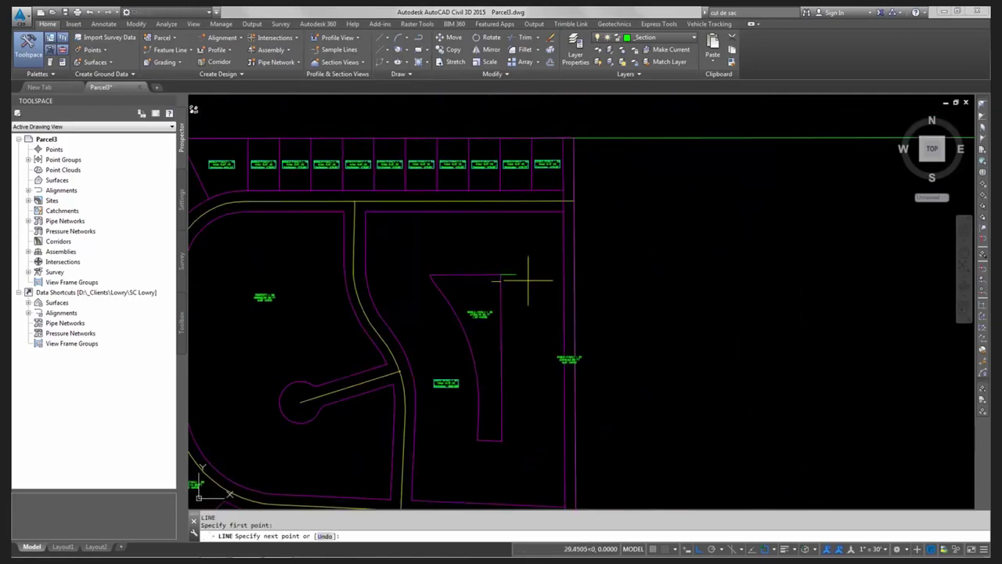
right_click(562, 284, "shift")
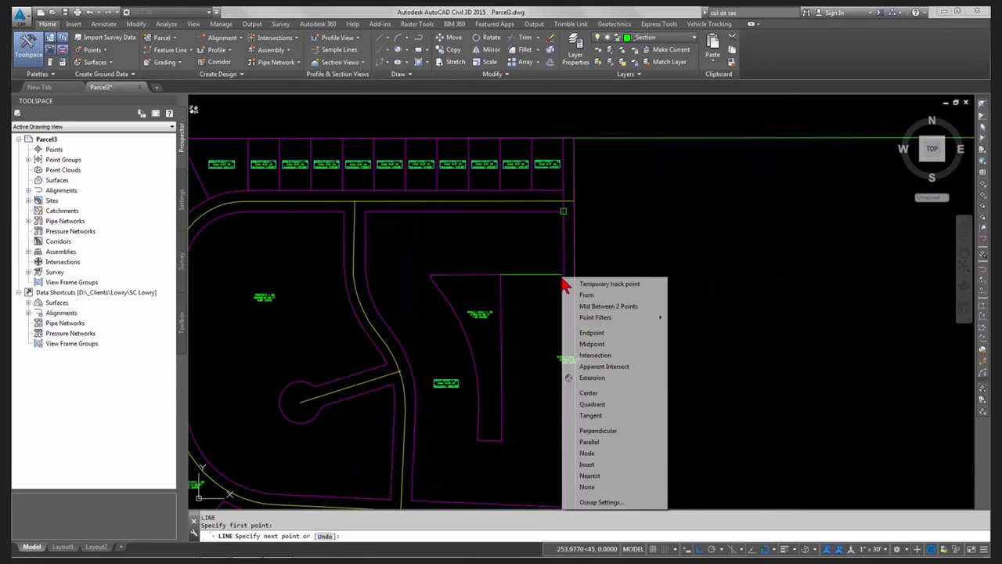
left_click(570, 377)
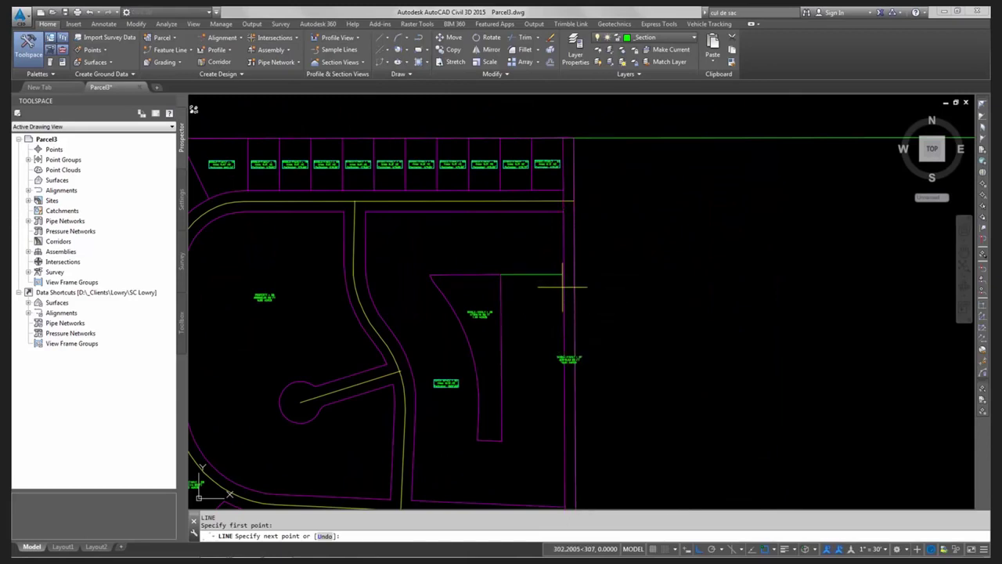
scroll(562, 287, "up", 2)
right_click(561, 287, "shift")
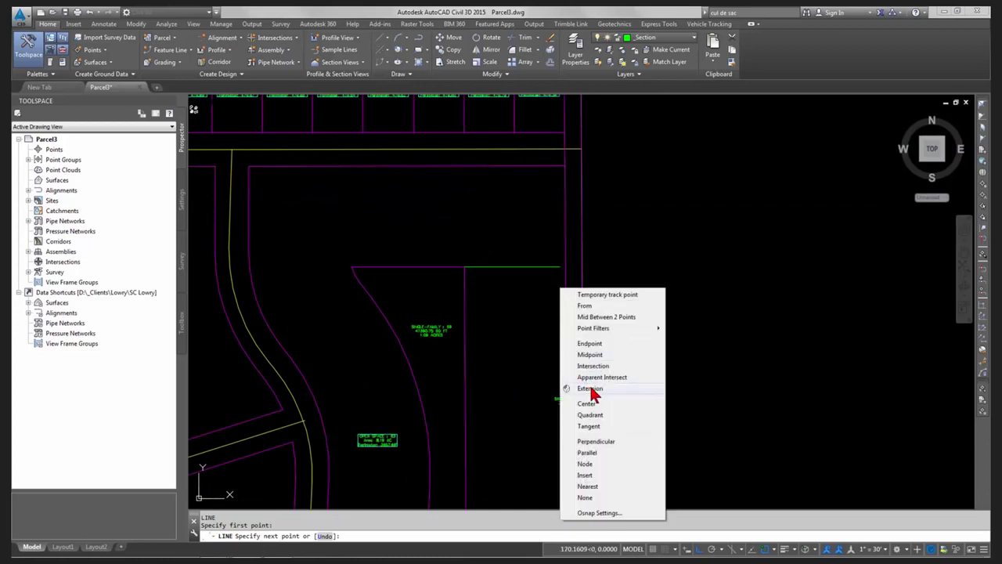
left_click(591, 442)
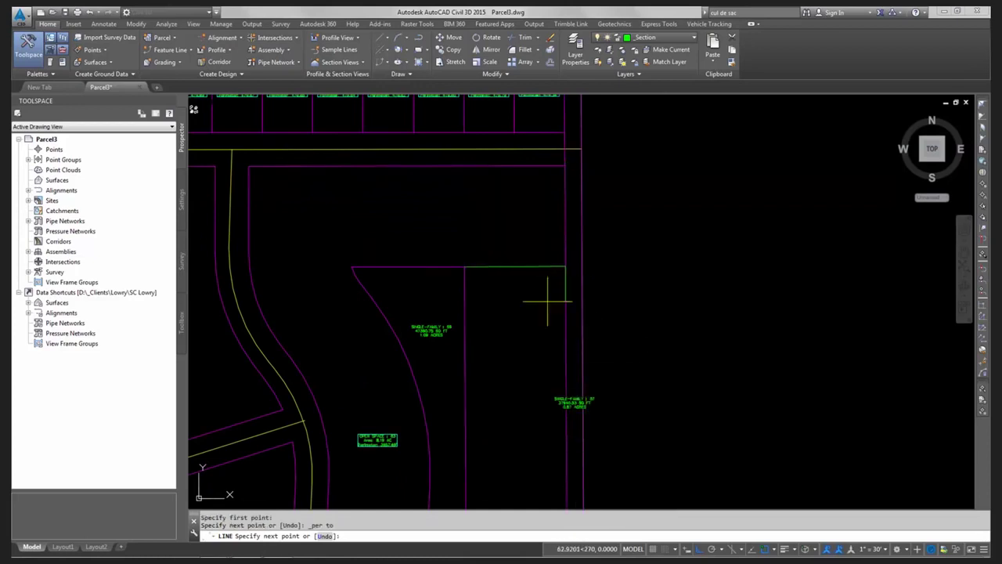
key("Escape")
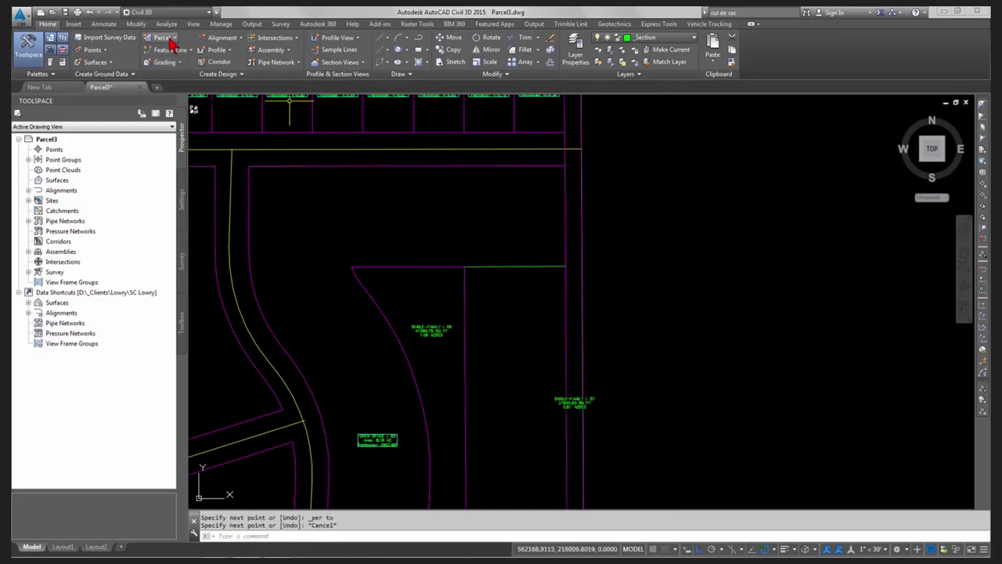
Step: Convert the new line into a parcel segment in the Parcels site with the Open Space style, erasing the existing entity
left_click(162, 37)
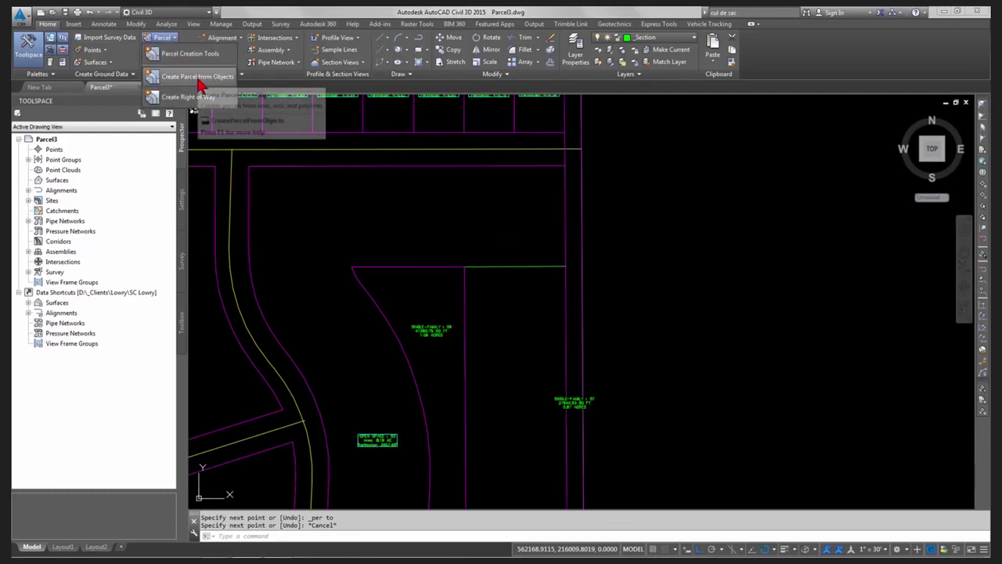
left_click(195, 77)
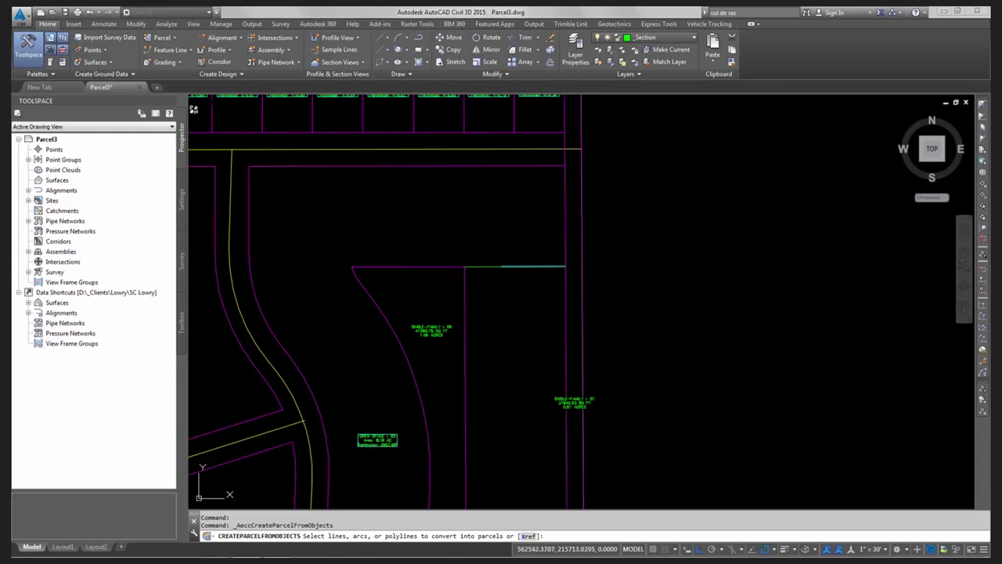
left_click(495, 265)
key("Return")
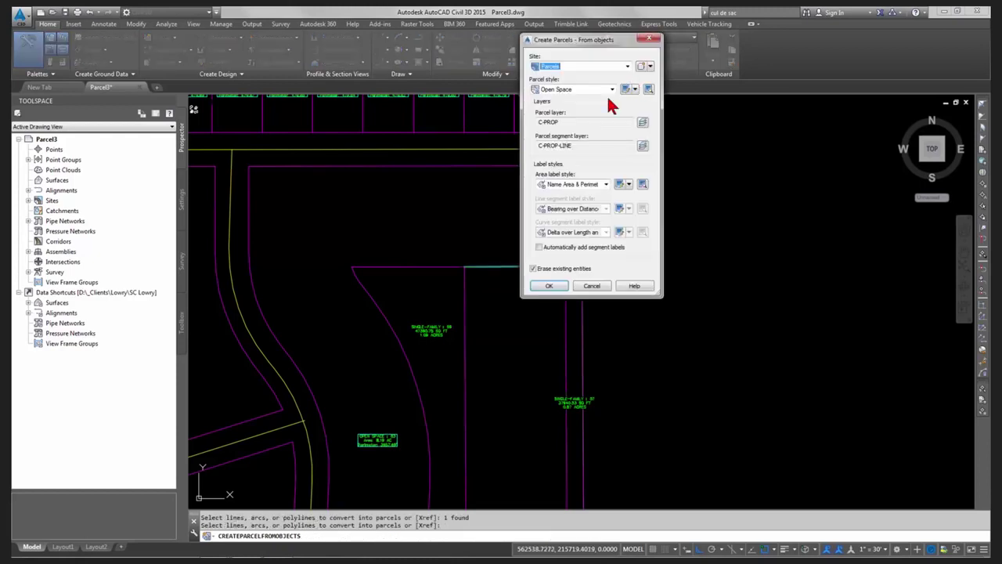
left_click(551, 286)
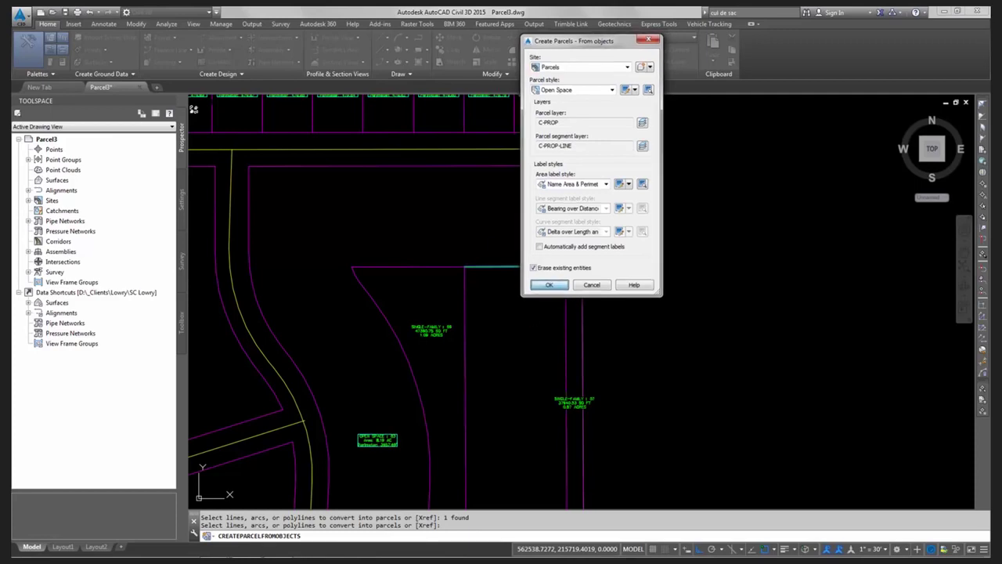
key("Escape")
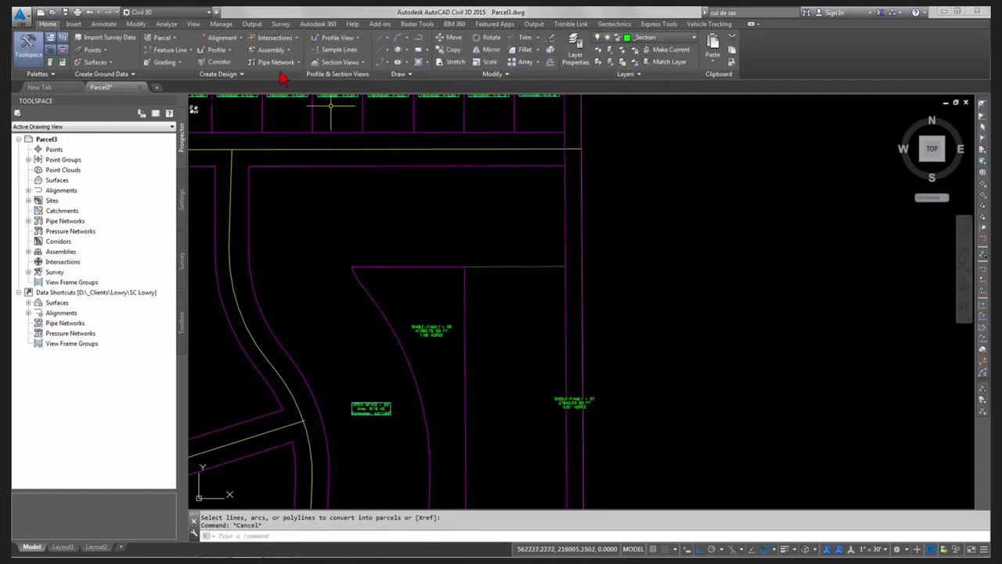
Step: Start the Slide Line - Create parcel layout tool for the Parcels site with the Single-Family parcel style
left_click(164, 44)
left_click(208, 60)
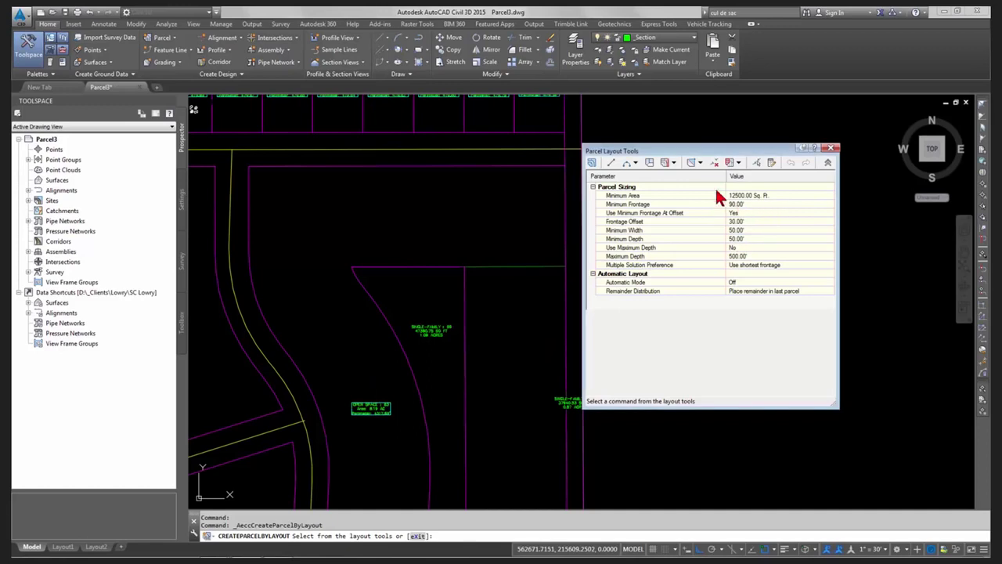
left_click(664, 163)
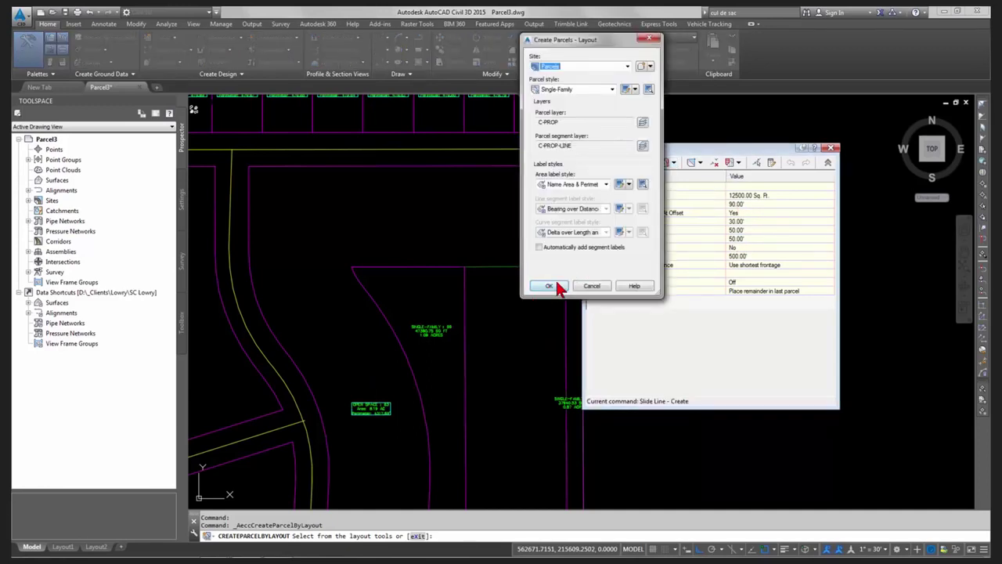
left_click(555, 286)
Step: Choose the open space parcel to subdivide, define its frontage from the northeast corner along the roads to the south end, and specify the lot line angle
left_click(375, 406)
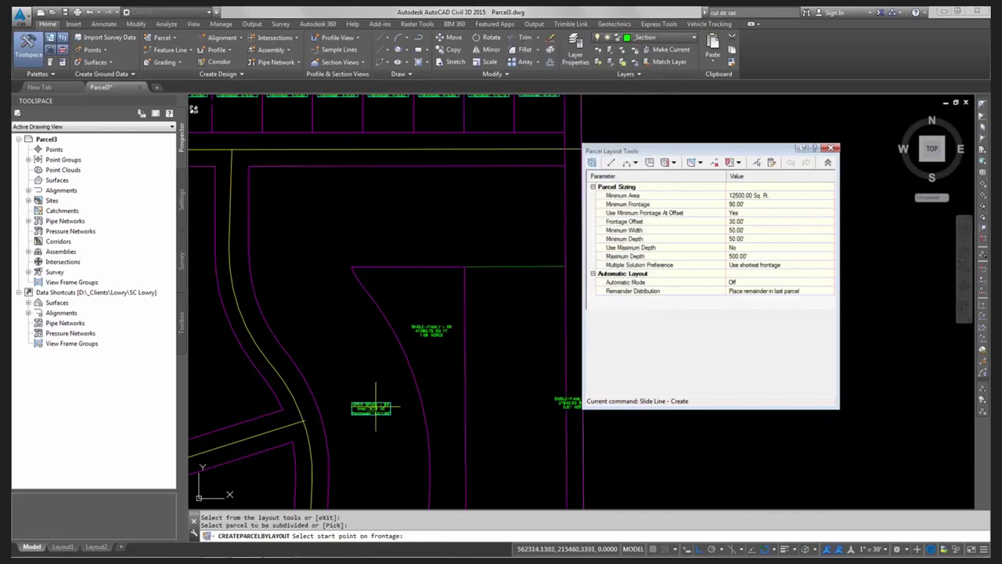
left_click(564, 165)
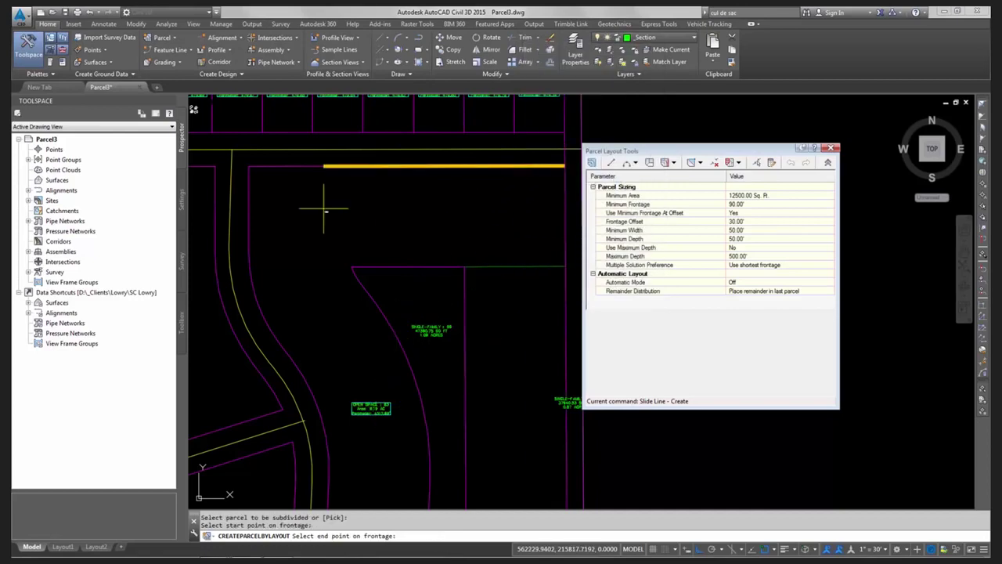
scroll(328, 209, "down", 6)
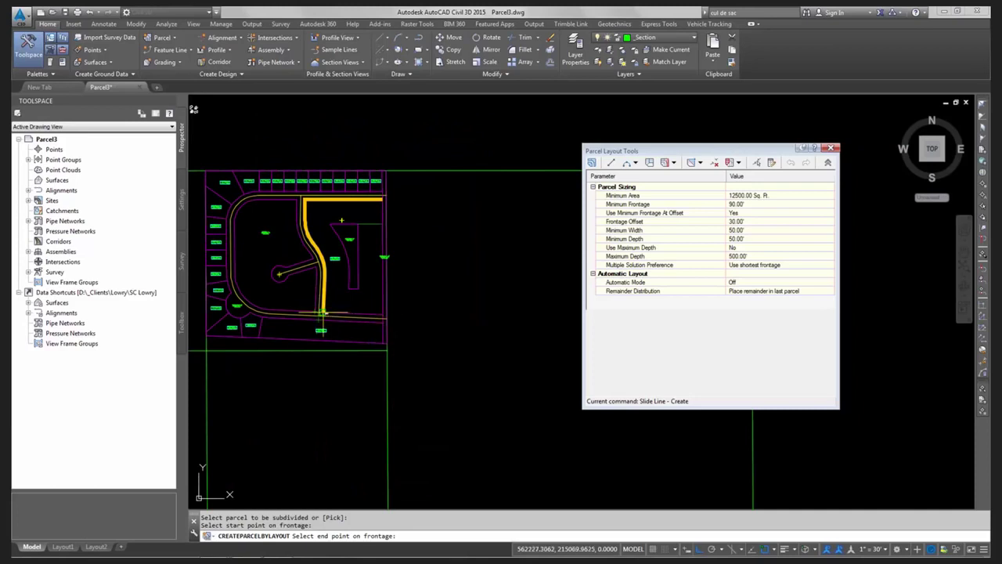
left_click(321, 311)
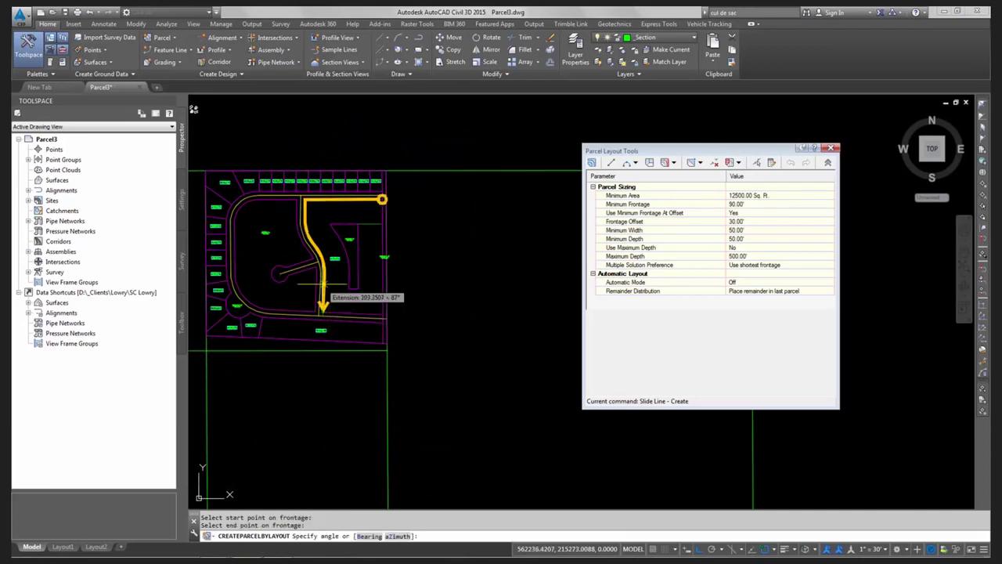
left_click(321, 301)
scroll(407, 227, "up", 5)
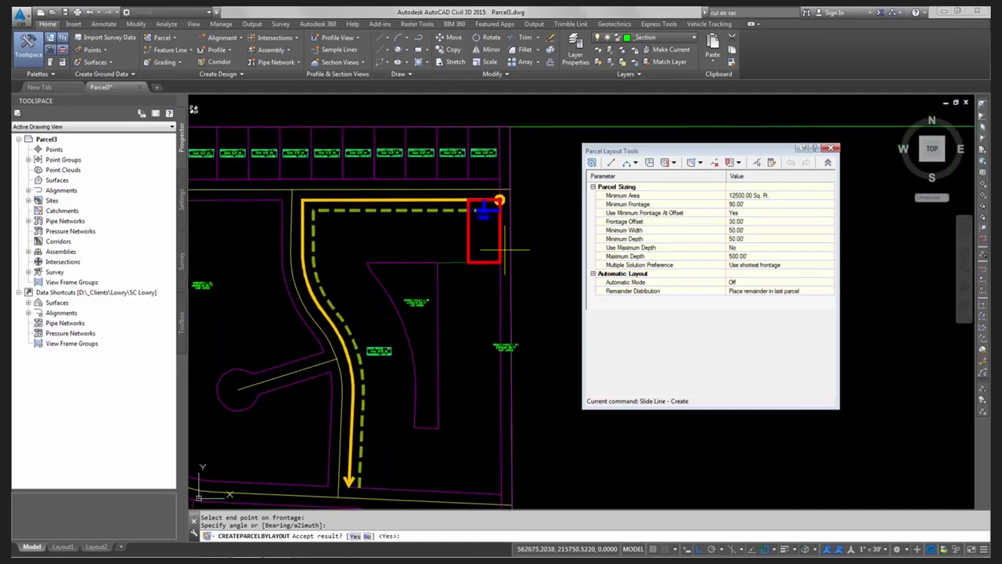
Step: Accept the first four proposed single-family lots along the north frontage, working westward from the northeast corner
key("Return")
key("Return")
key("Return")
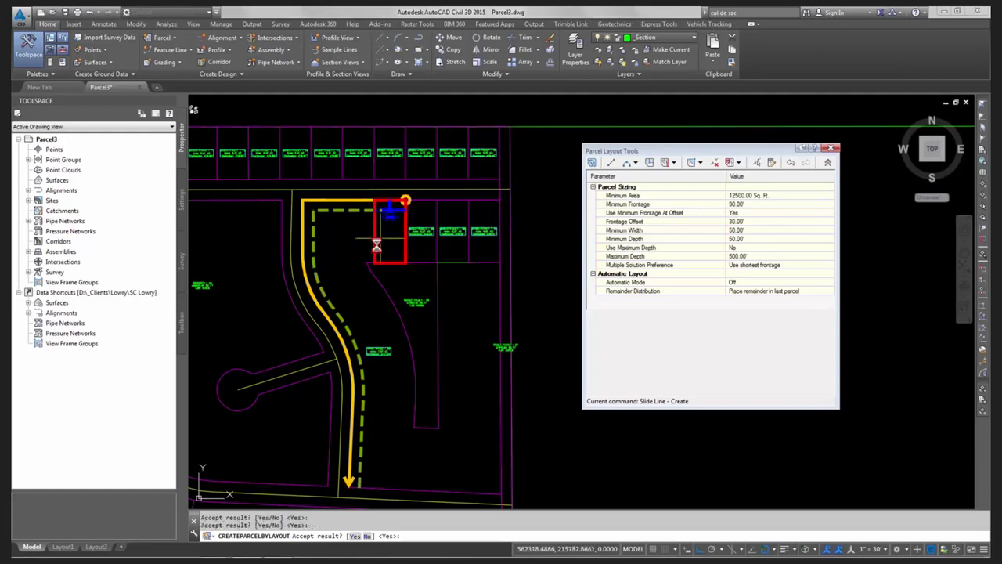
scroll(392, 215, "up", 3)
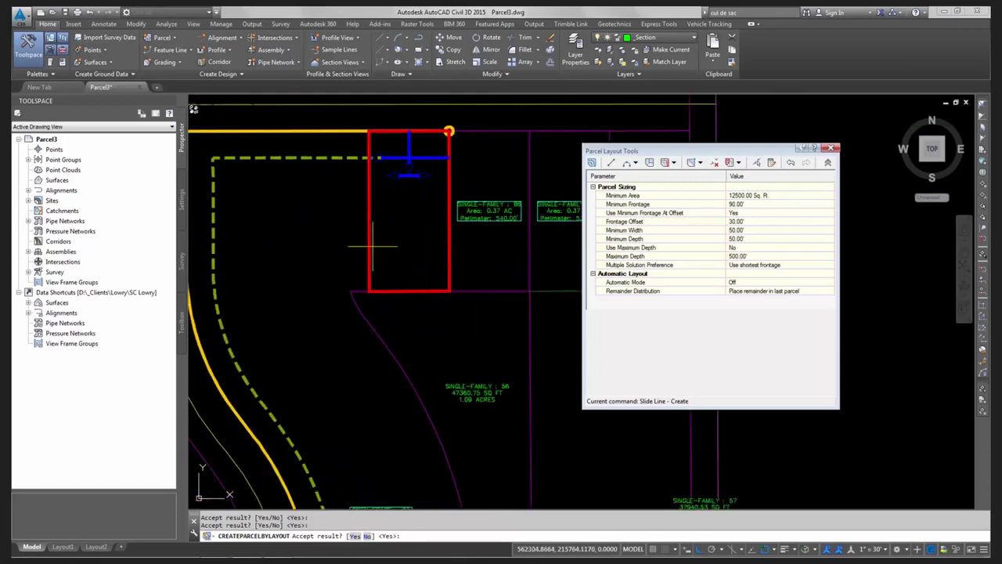
key("Return")
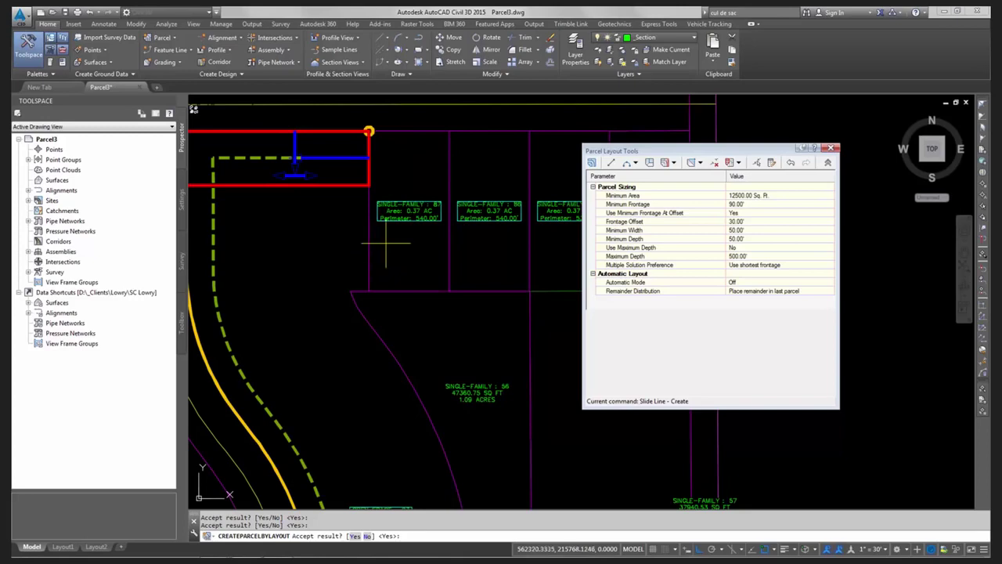
scroll(382, 246, "down", 2)
middle_click_drag(385, 246, 454, 230)
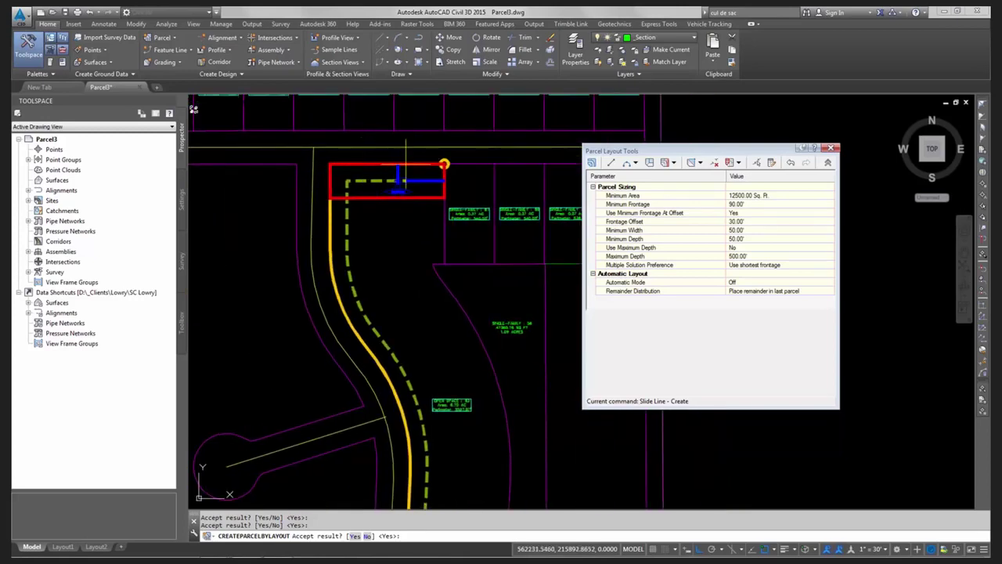
scroll(400, 176, "up", 4)
scroll(399, 172, "down", 2)
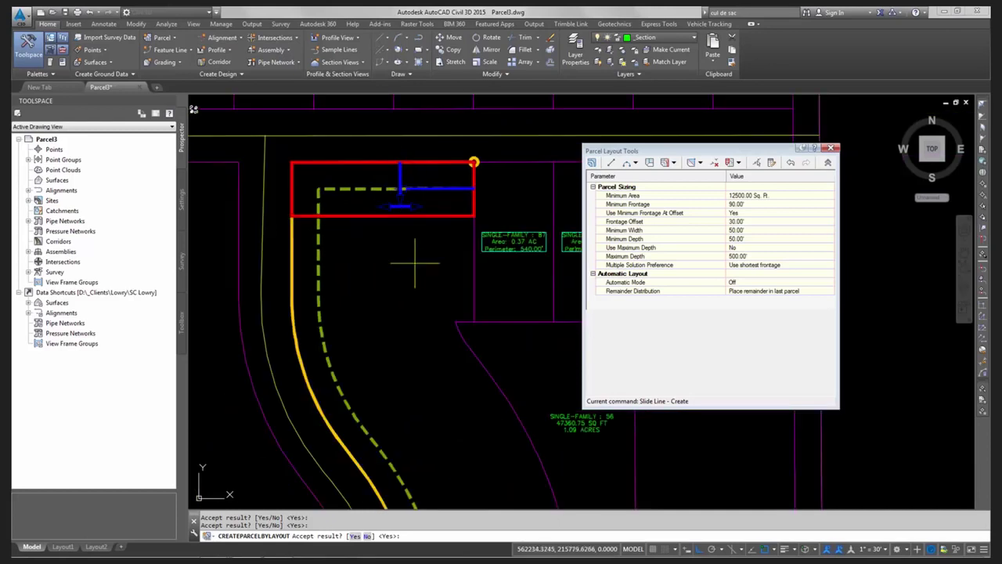
Step: Set the minimum depth for parcel sizing to 180 feet so the proposed corner lot is recalculated
left_click(745, 238)
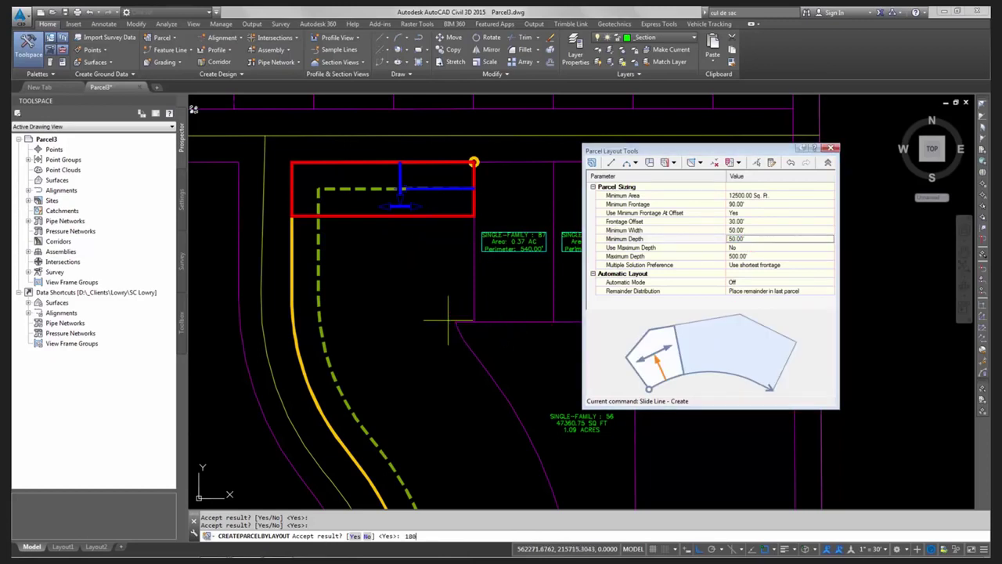
key("Return")
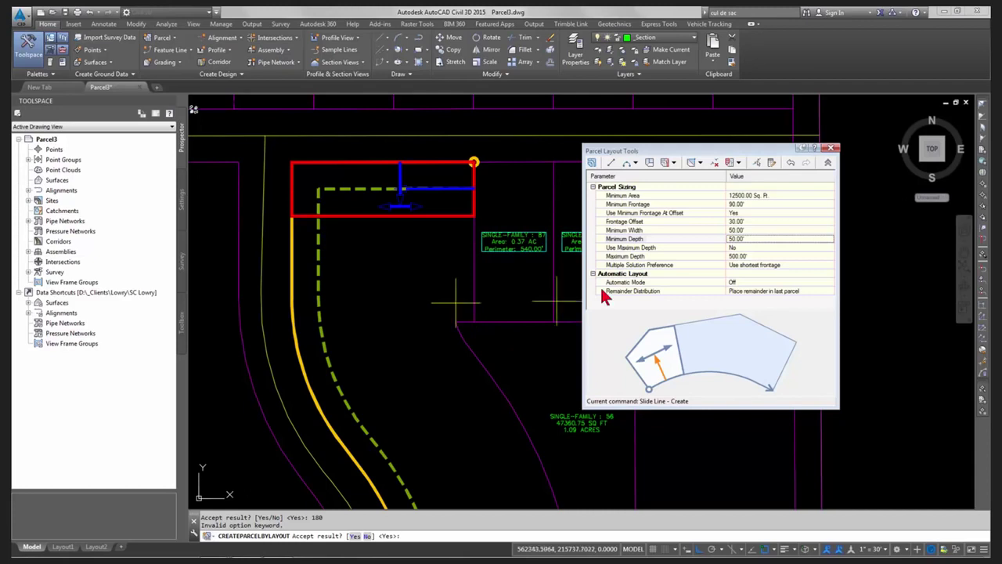
left_click(747, 239)
type("18")
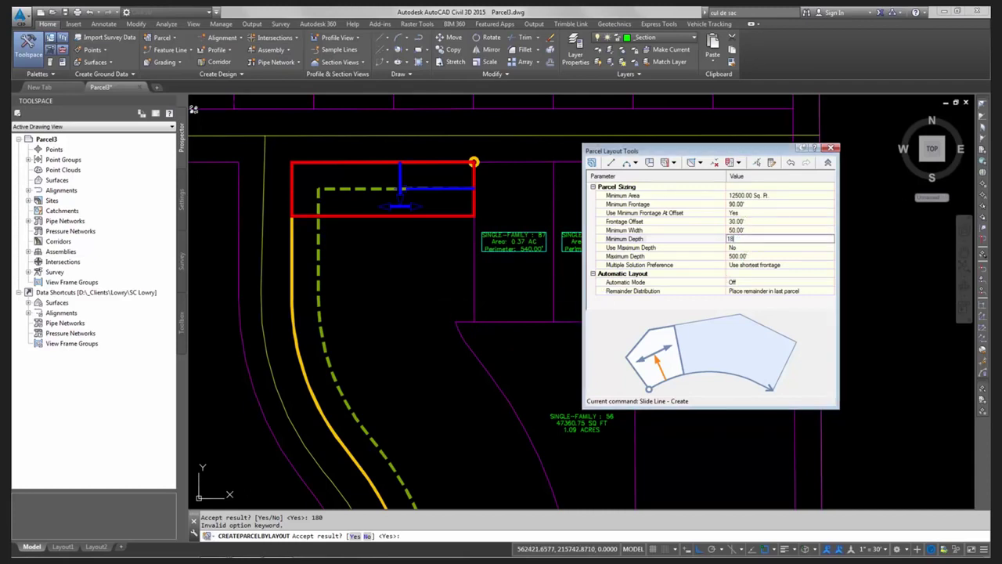
type("0")
key("Return")
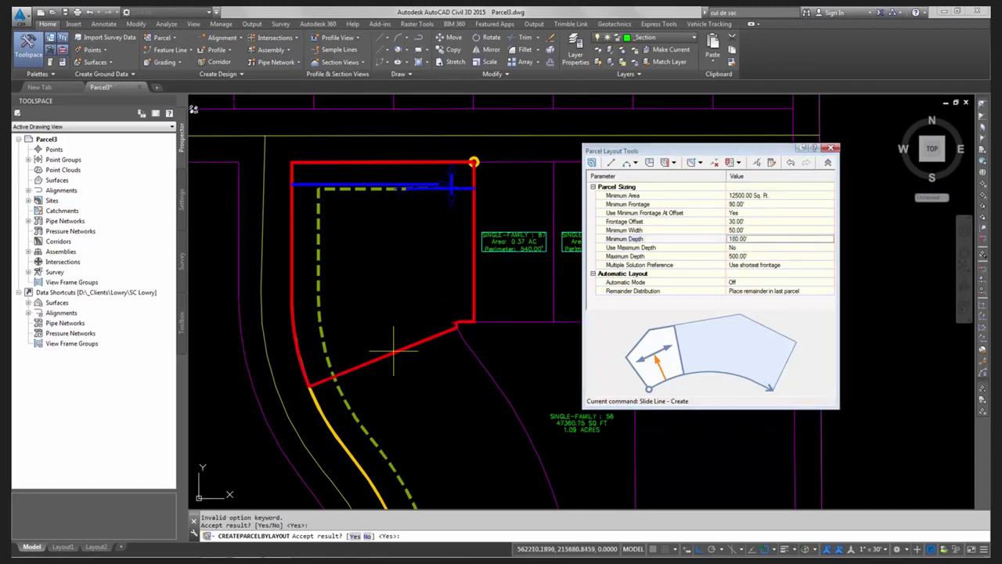
Step: Accept the proposed corner lot that wraps around the road bend, and exit the parcel layout tools
scroll(425, 347, "up", 5)
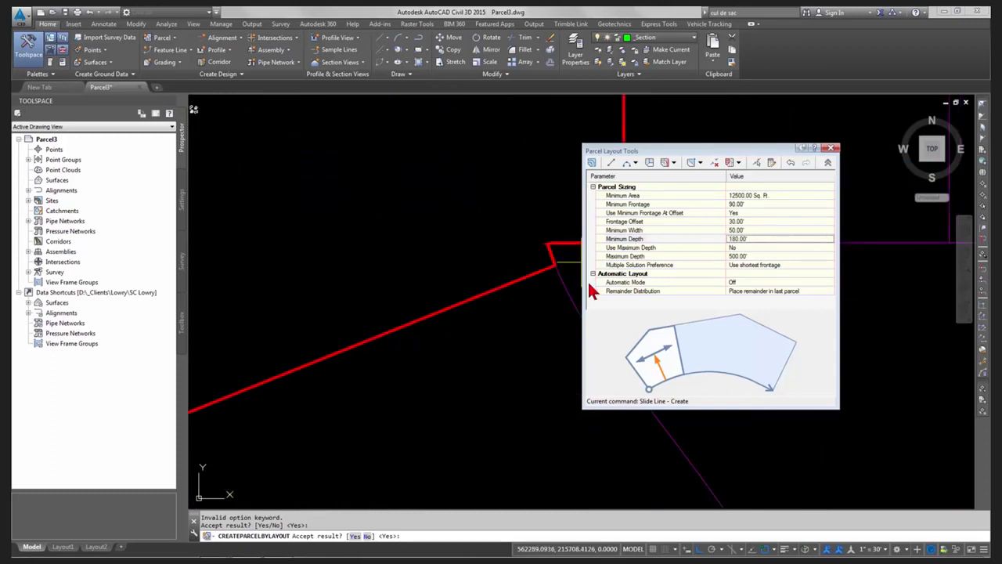
scroll(500, 331, "down", 5)
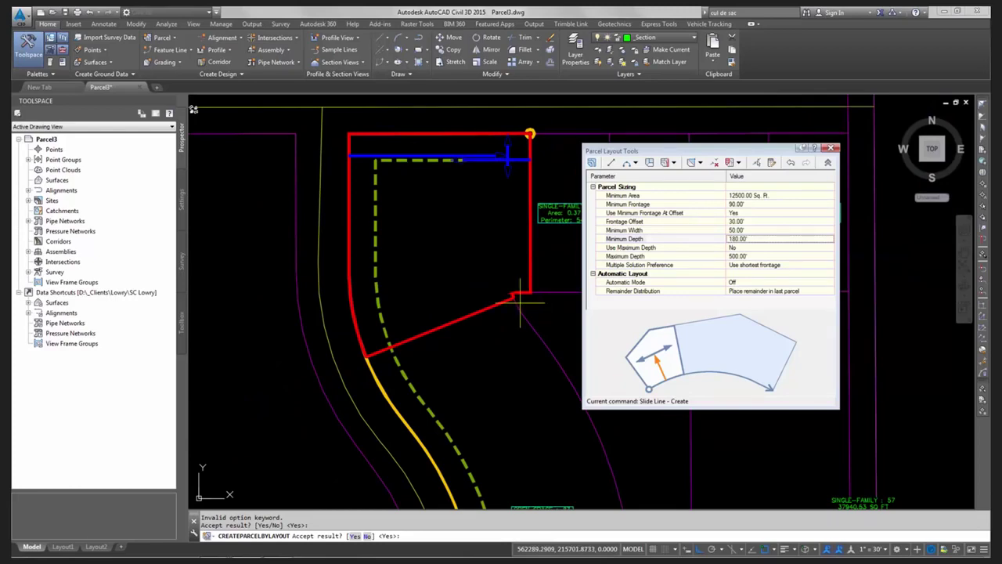
key("Return")
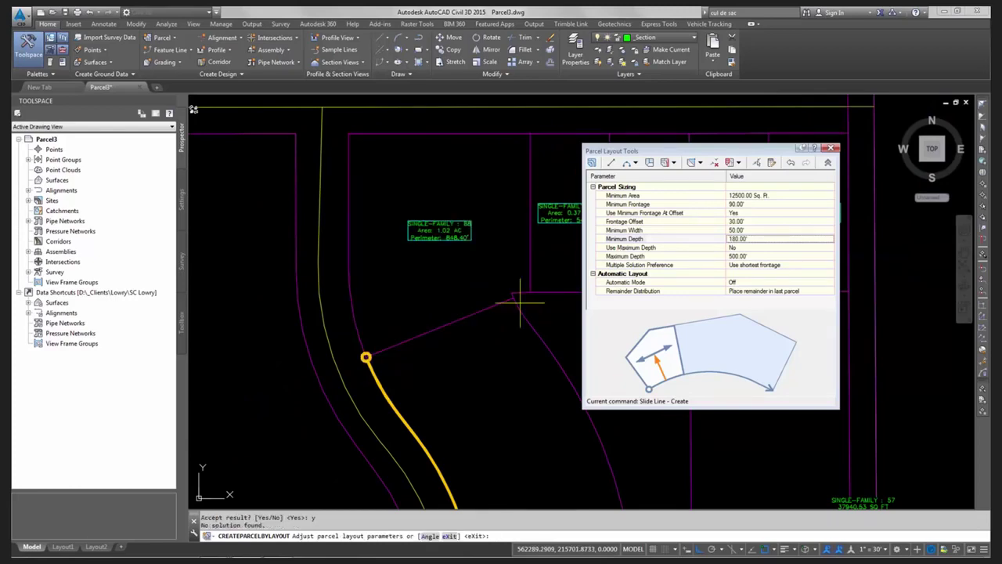
scroll(344, 169, "down", 4)
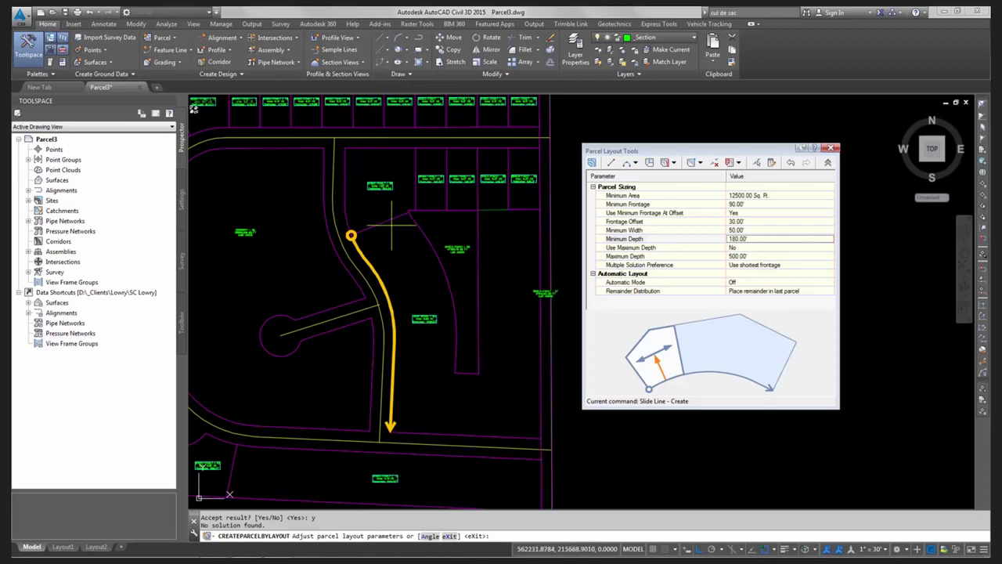
key("Escape")
scroll(407, 235, "up", 8)
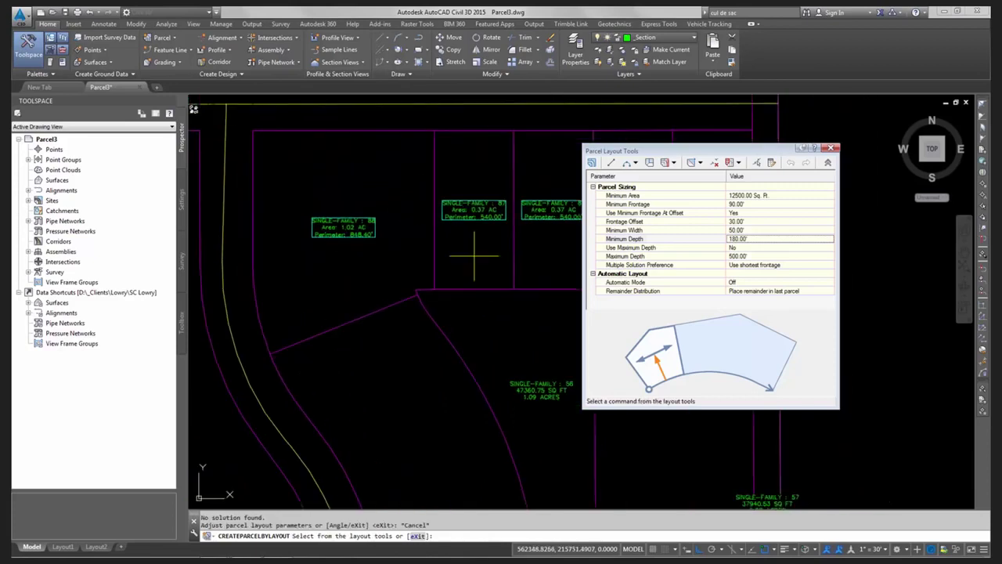
scroll(410, 334, "down", 1)
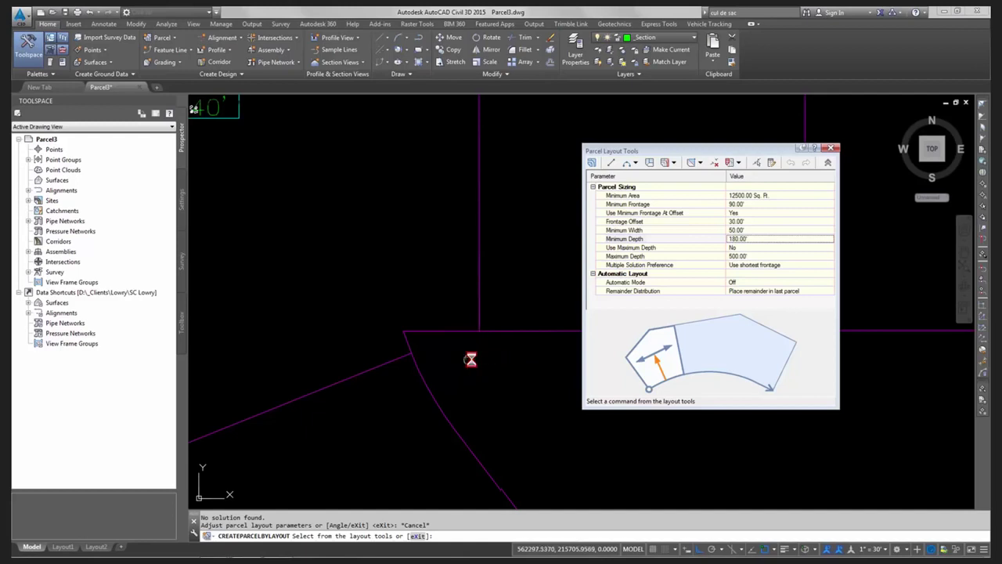
scroll(472, 357, "down", 2)
key("Escape")
Step: Draw two circles through the open space parcel's northwest corner, centred on the nearby ends of the vertical and angled corner-lot lines
type("c")
key("Return")
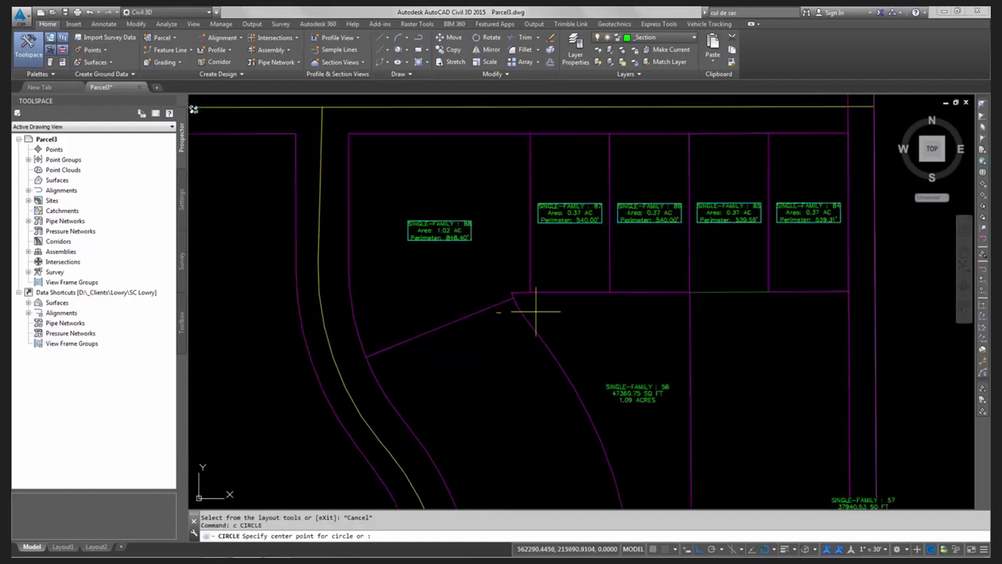
scroll(537, 305, "up", 3)
scroll(376, 246, "up", 2)
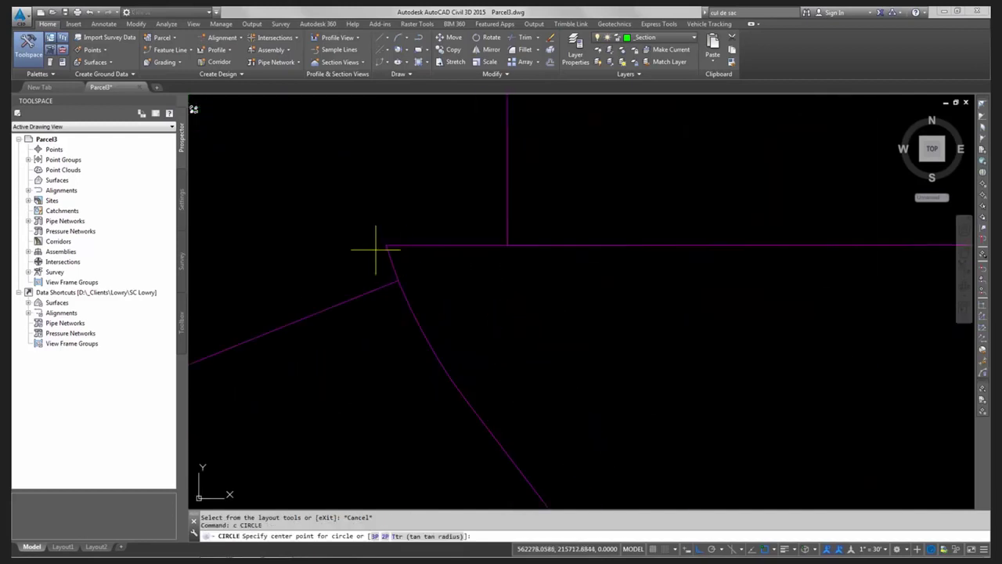
left_click(508, 245)
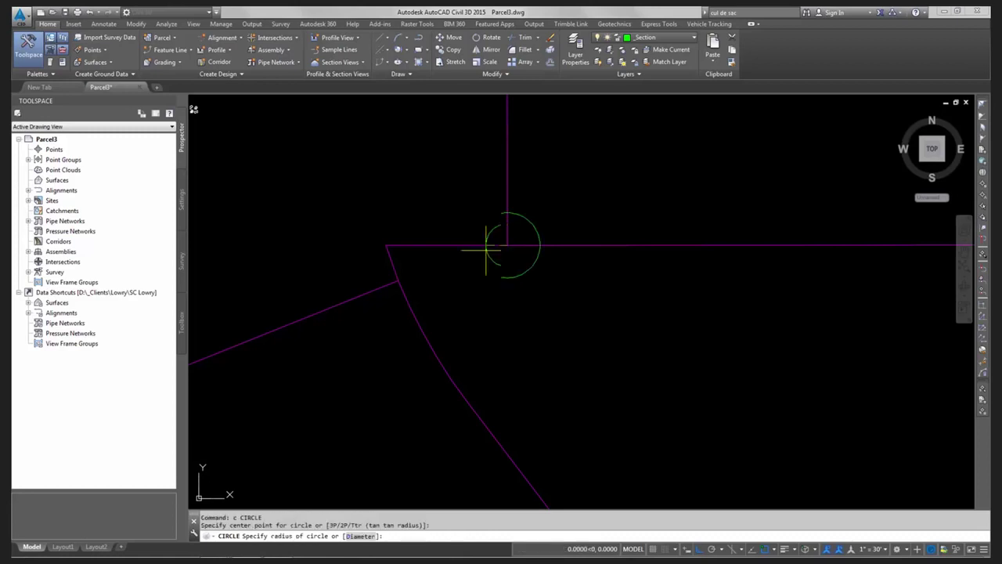
left_click(385, 245)
key("Return")
left_click(397, 279)
left_click(386, 245)
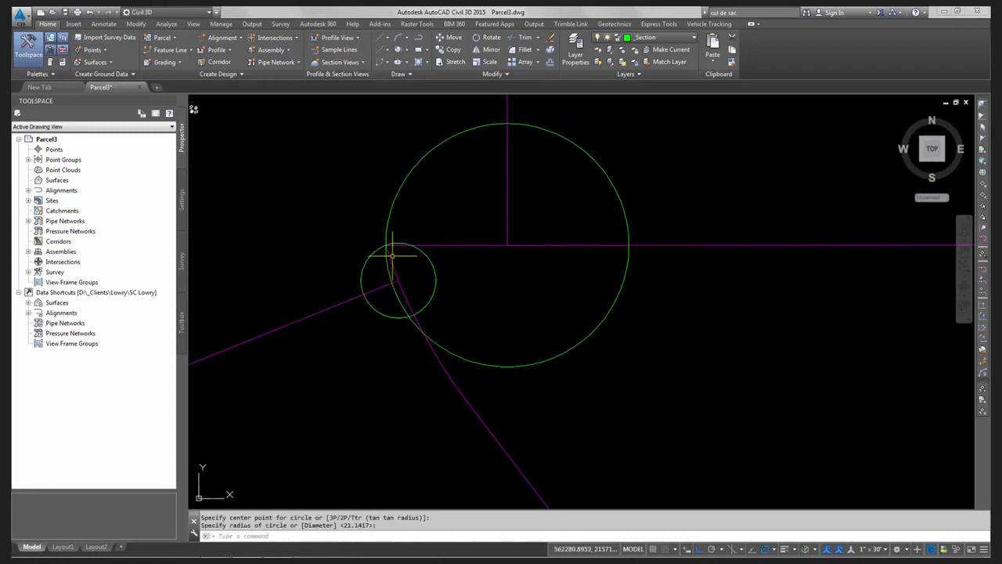
Step: Move the large circle from the south end of the line between lots 87 and 88 to its north end on the frontage
key("Escape")
type("m")
key("Return")
left_click(461, 182)
left_click(403, 148)
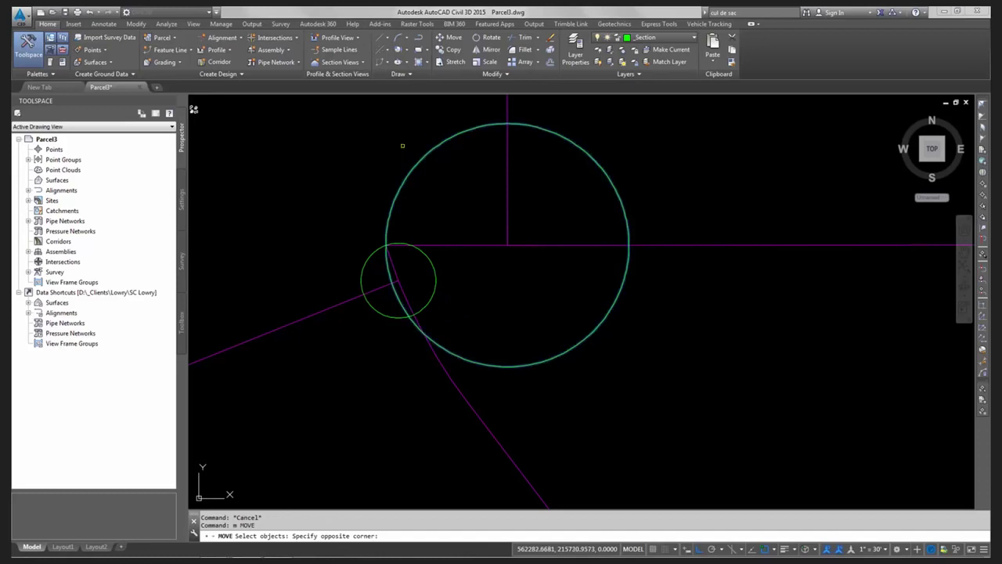
key("Return")
left_click(507, 245)
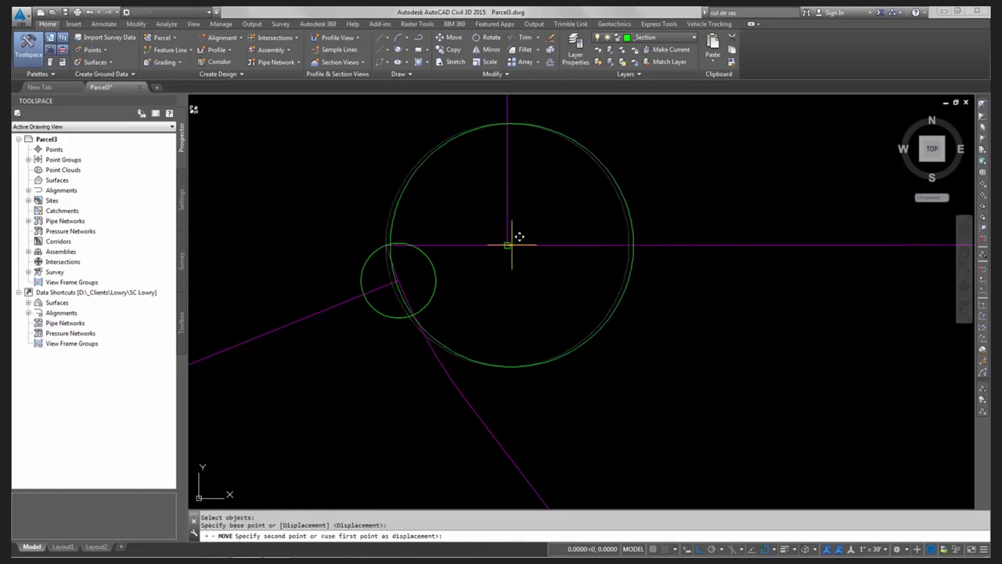
scroll(516, 239, "down", 5)
scroll(505, 403, "up", 6)
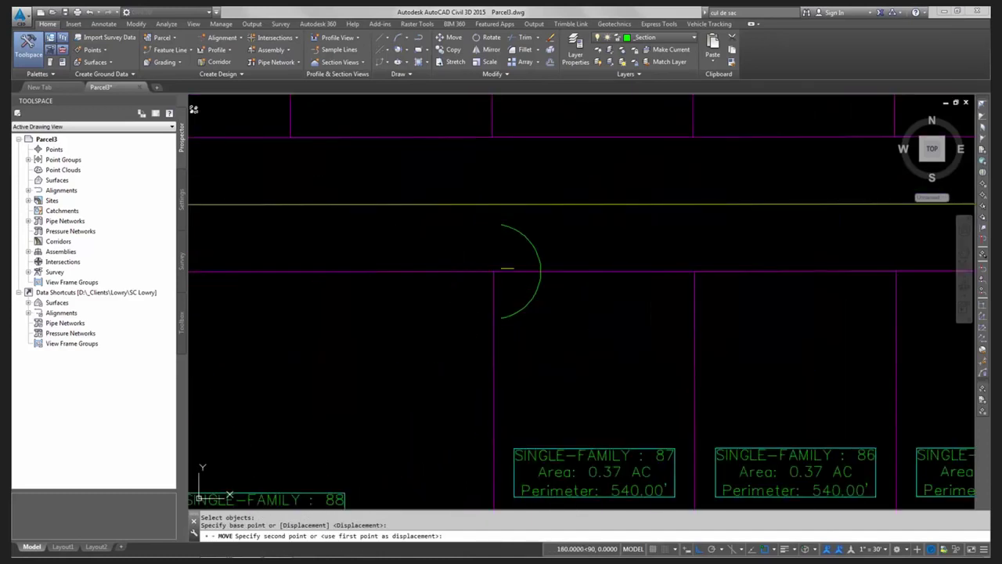
left_click(493, 271)
key("Escape")
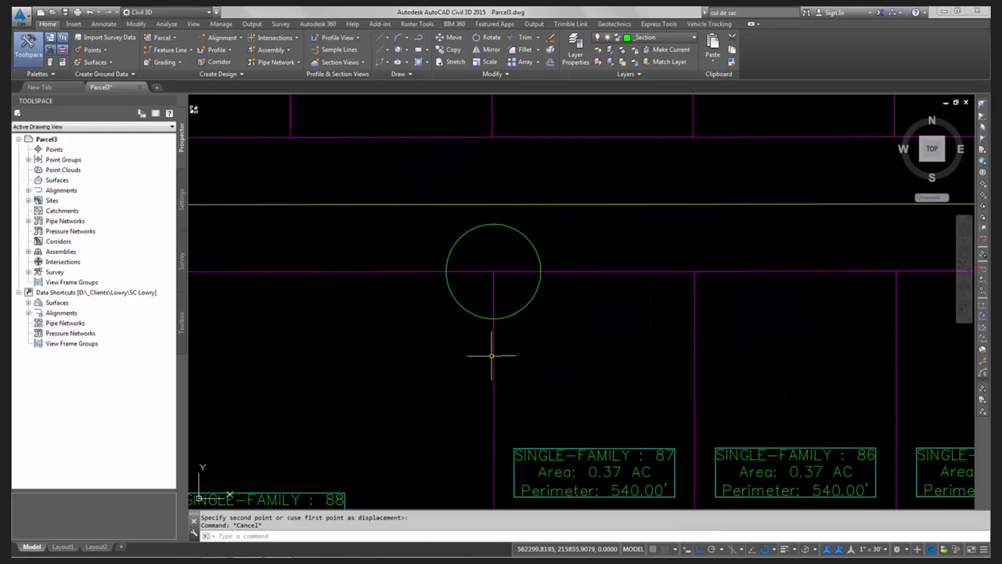
Step: Stretch the lot line between lots 87 and 88 westward to where the large circle crosses the north frontage
left_click(493, 353)
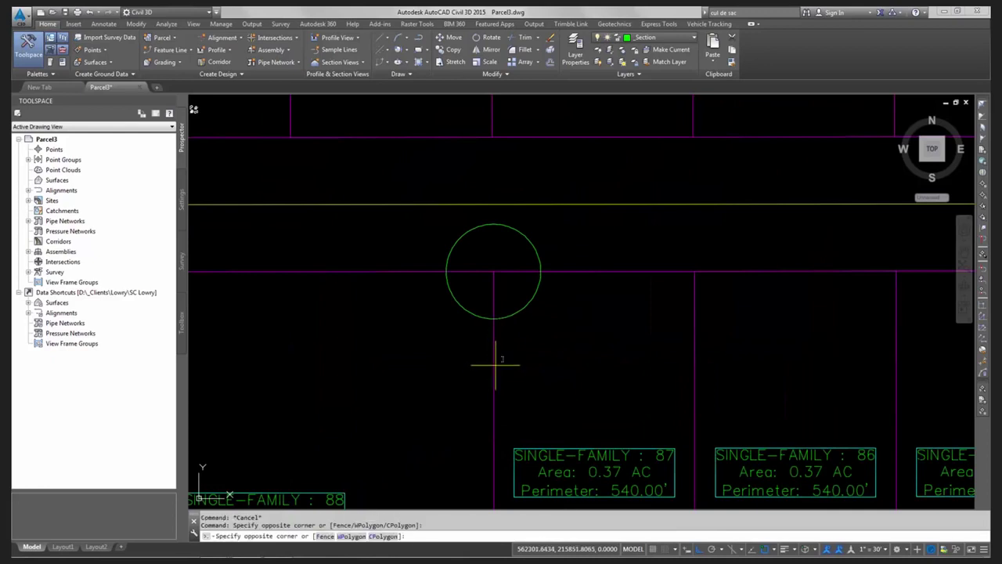
left_click(488, 365)
scroll(491, 278, "up", 5)
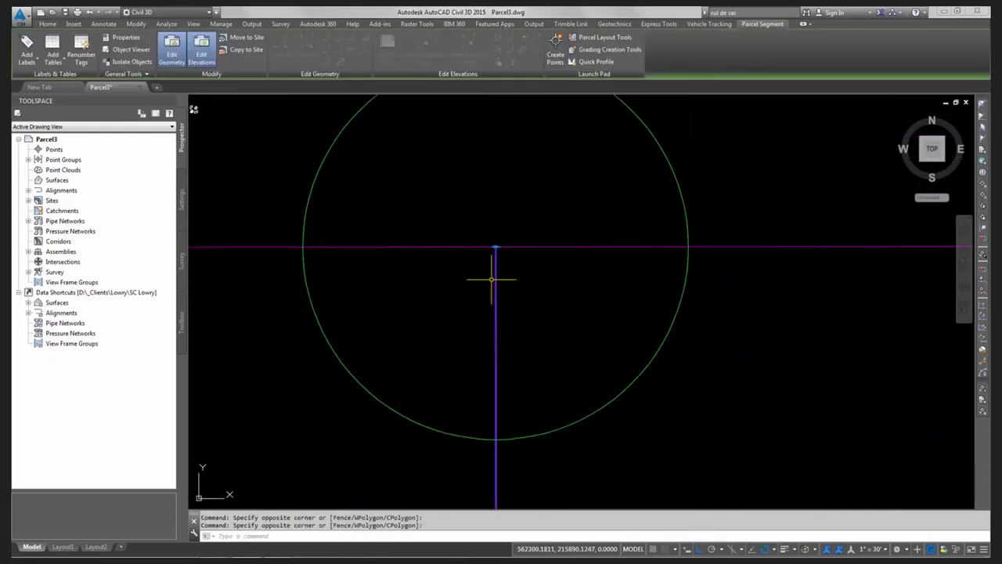
scroll(495, 251, "up", 2)
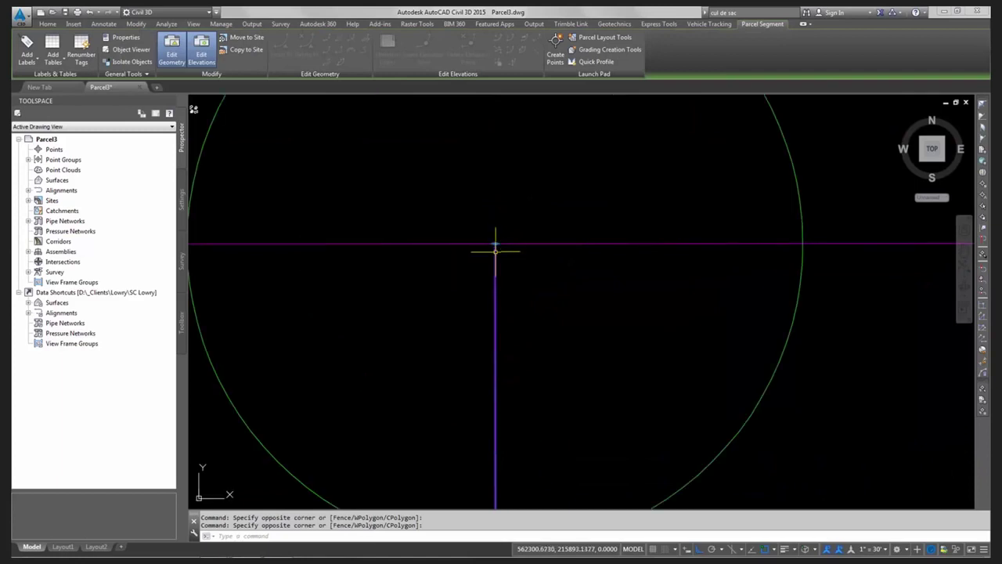
left_click(495, 244)
scroll(716, 281, "down", 4)
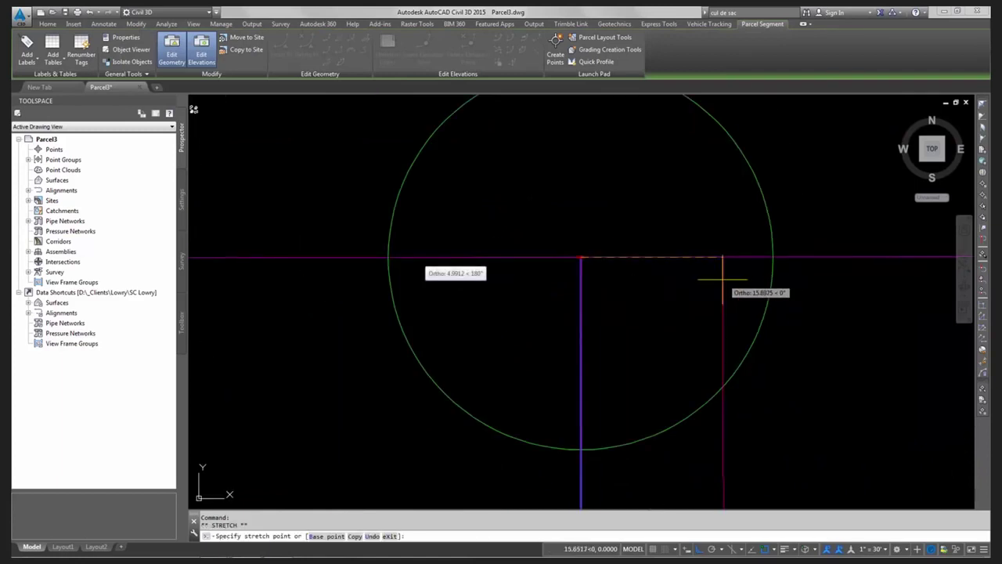
left_click(514, 264)
scroll(517, 281, "down", 7)
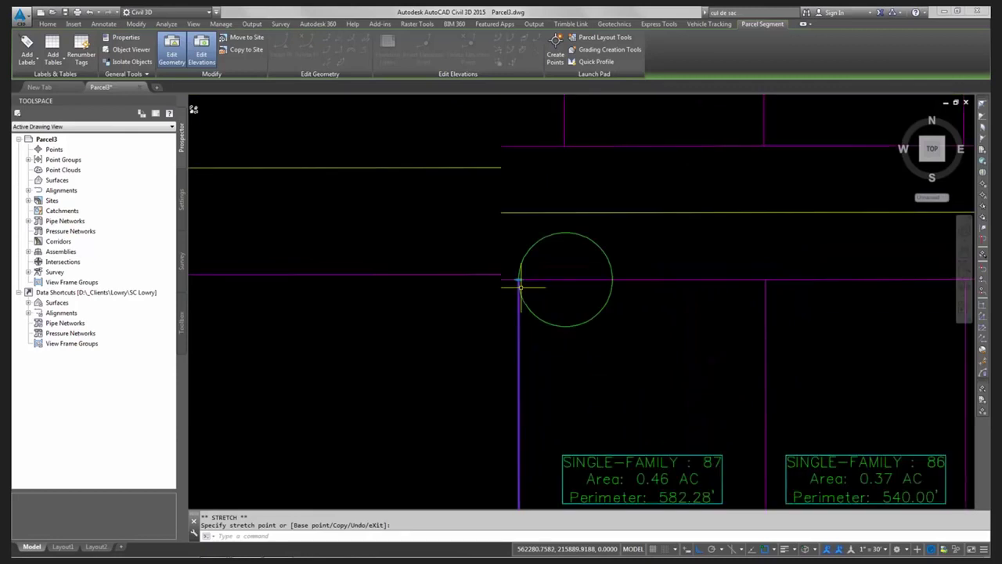
scroll(519, 344, "up", 3)
scroll(519, 344, "down", 2)
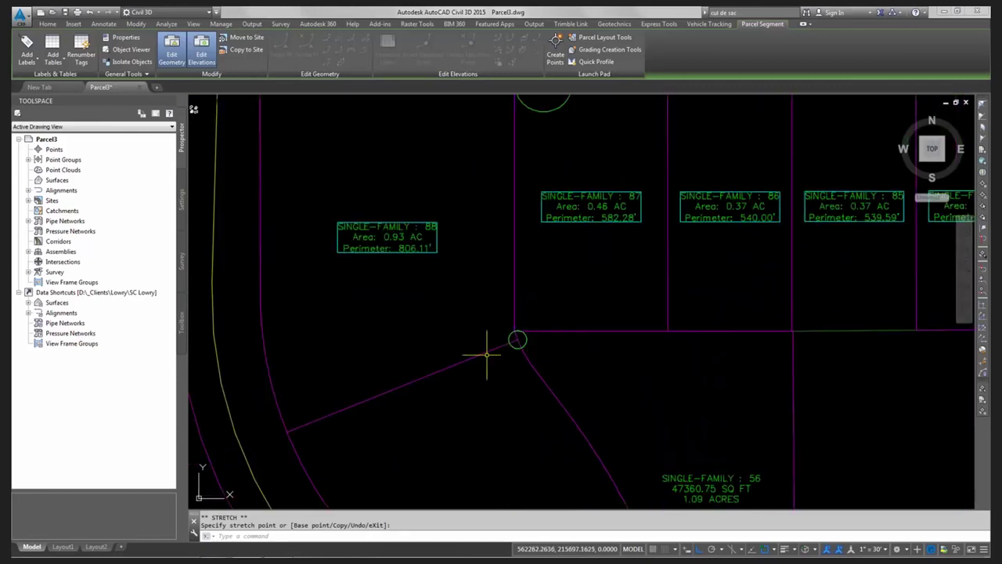
Step: Move the small circle from the east end of the angled lot line to its west end on the curved road frontage
key("Escape")
type("m")
key("Return")
left_click(515, 346)
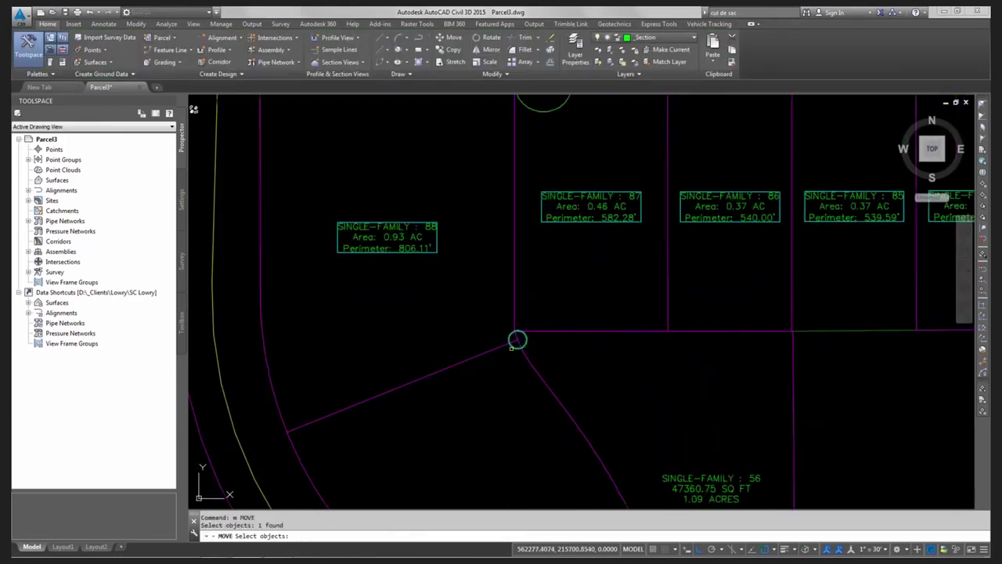
key("Return")
left_click(516, 340)
left_click(289, 428)
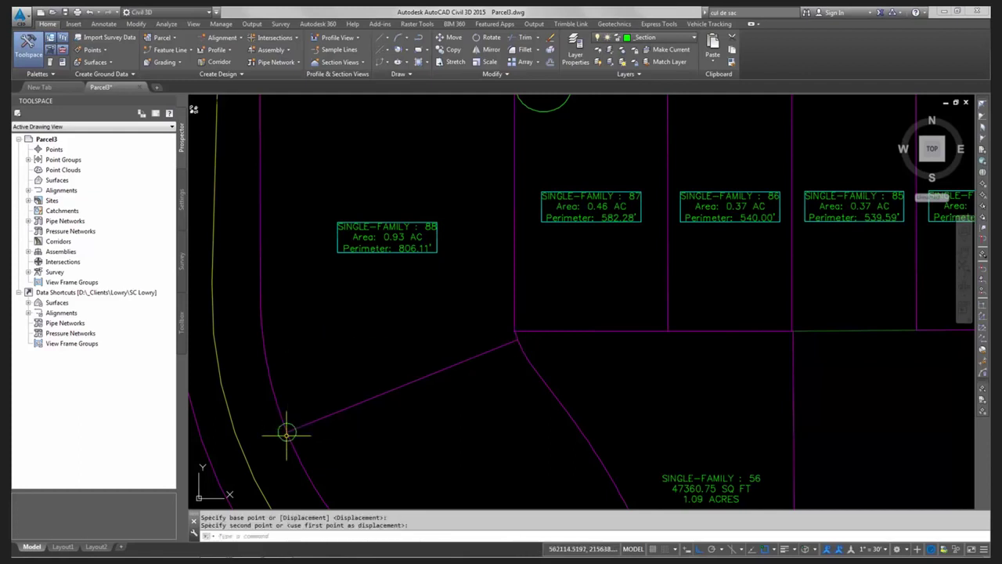
Step: Stretch the angled lot line's west end northward to where the small circle crosses the curved road frontage
scroll(289, 427, "up", 5)
key("Escape")
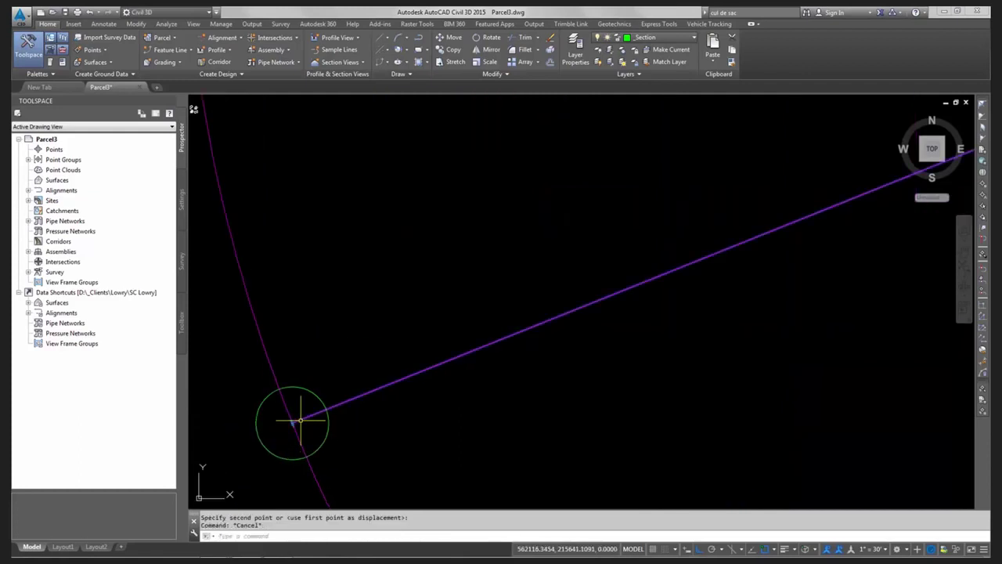
left_click(302, 419)
left_click(291, 423)
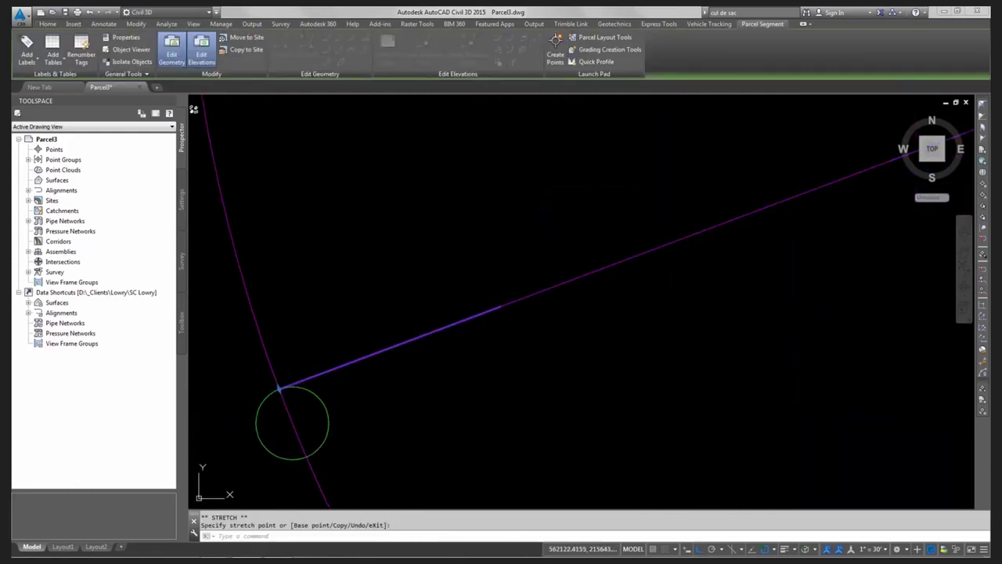
key("Escape")
scroll(331, 403, "down", 3)
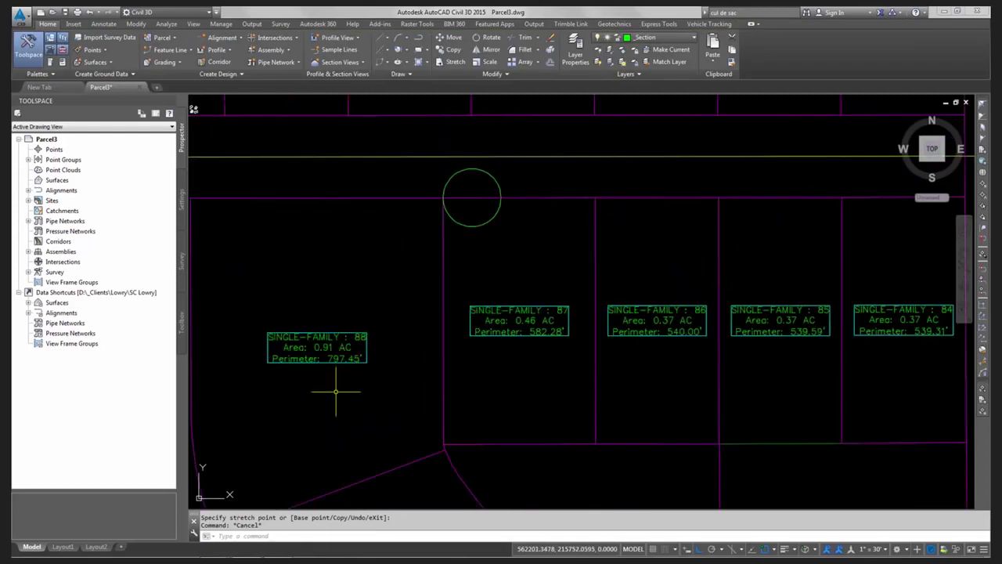
Step: Erase both construction circles, the small one on the curved road frontage and the large one on the north frontage
scroll(335, 391, "up", 2)
mouse_move(335, 391)
middle_mouse_down()
mouse_move(512, 333)
mouse_move(475, 311)
middle_mouse_up()
scroll(505, 333, "down", 4)
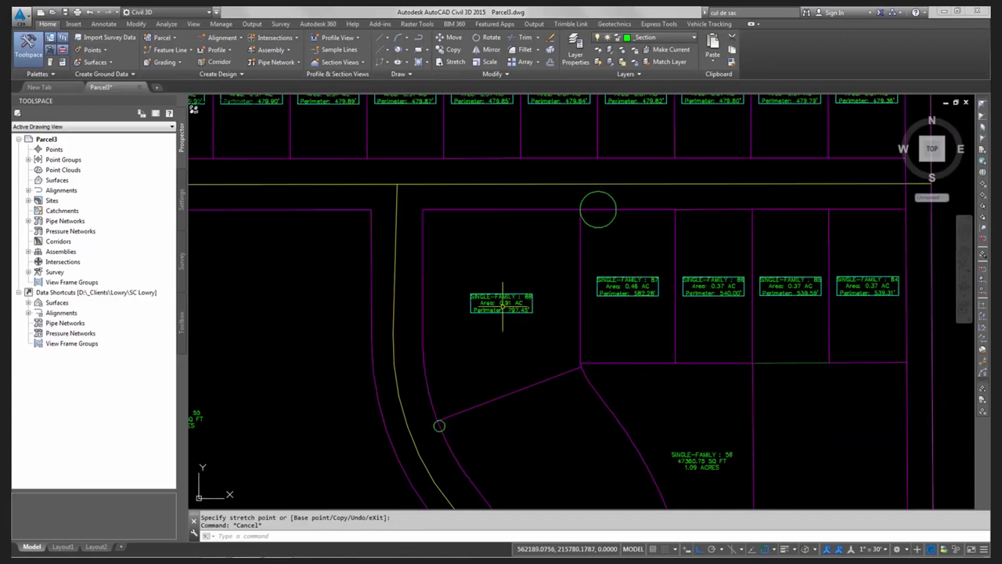
scroll(504, 306, "down", 2)
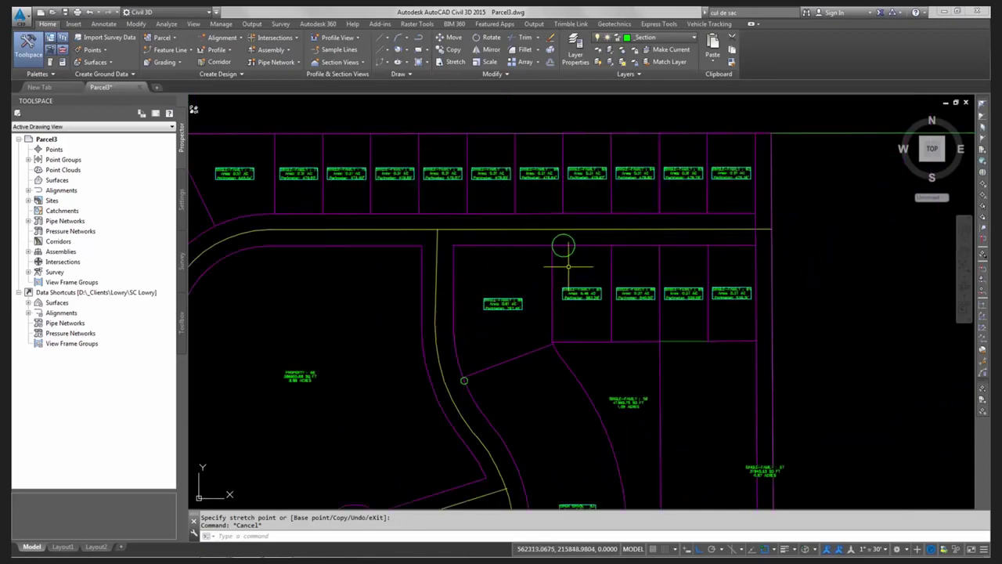
key("Escape")
type("e")
key("Return")
scroll(463, 383, "up", 4)
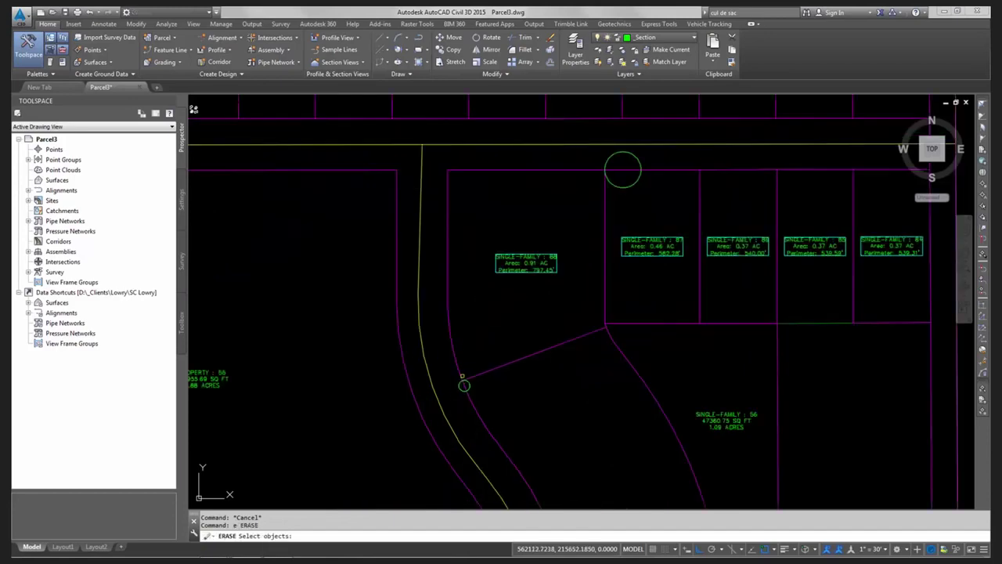
left_click(459, 391)
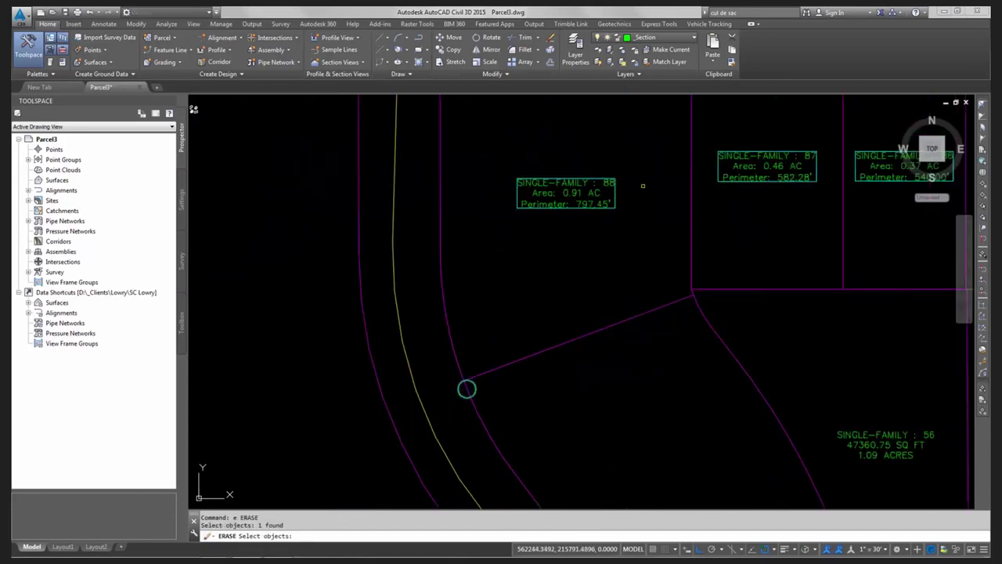
scroll(642, 185, "down", 2)
left_click(692, 105)
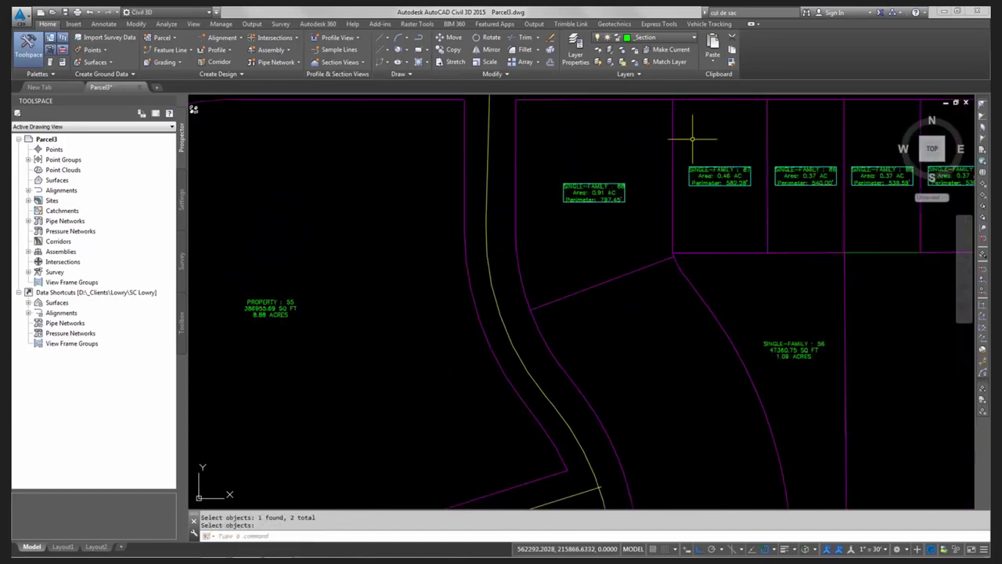
scroll(700, 157, "down", 4)
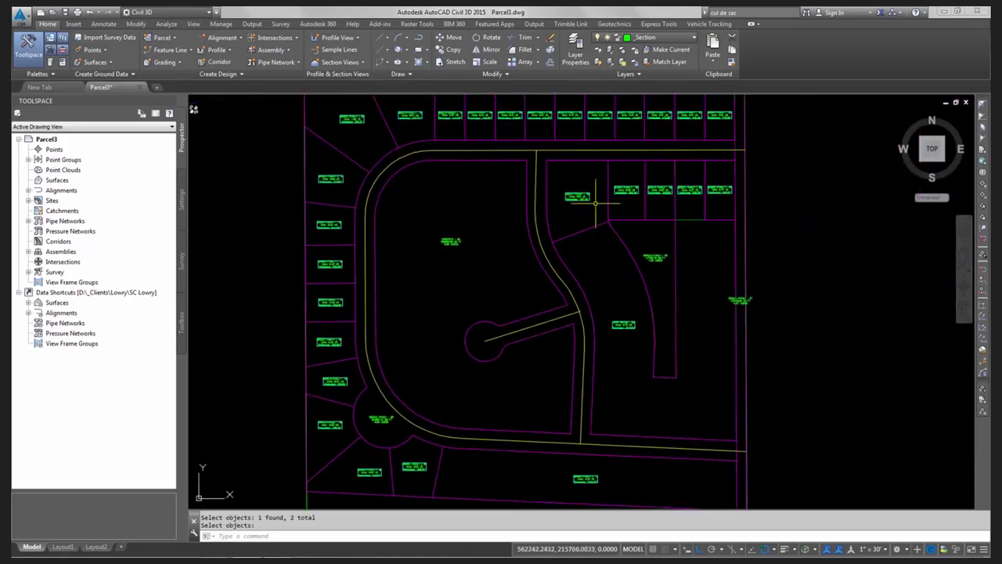
Step: Erase the rear lot line segment along the south side of lots 84 and 85
scroll(690, 223, "up", 4)
left_click(681, 215)
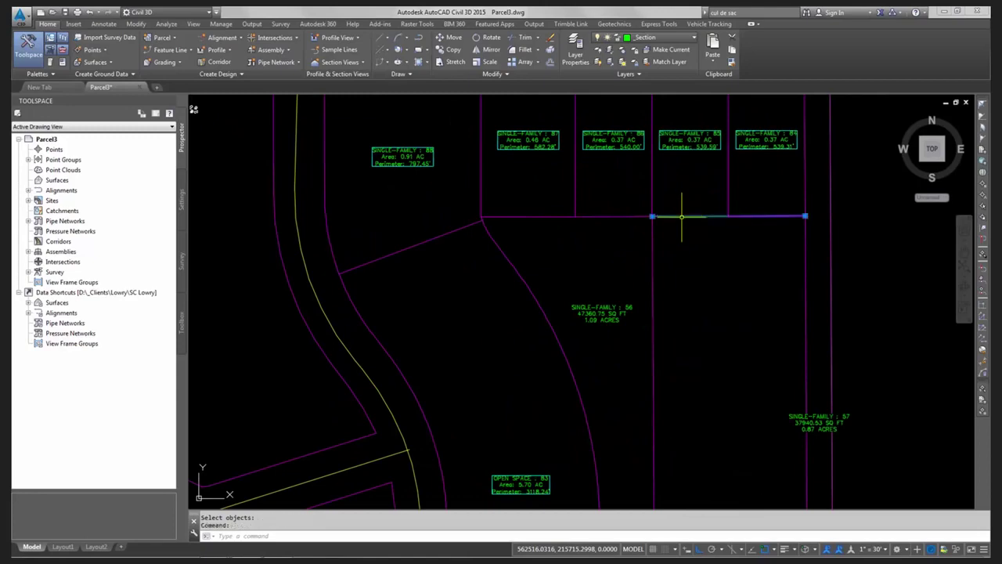
type("E")
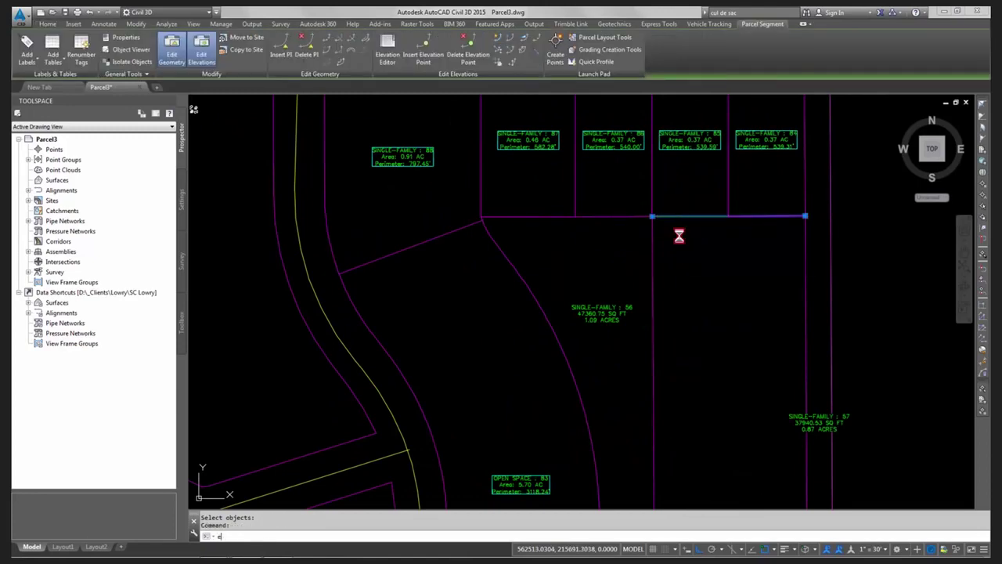
key("Return")
Step: Undo the erasure of the rear lot line south of lots 84 and 85
type("u")
key("Return")
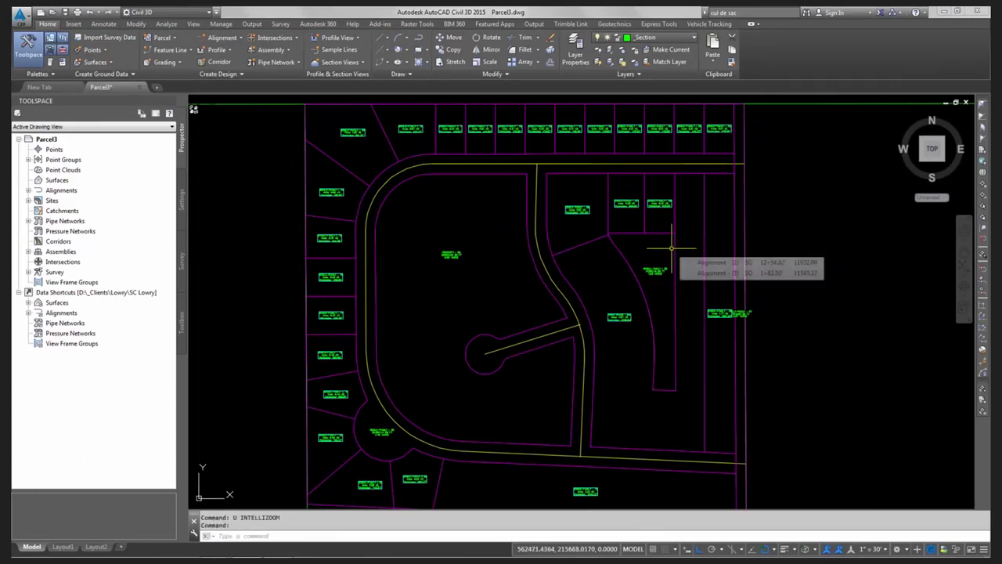
type("u")
key("Return")
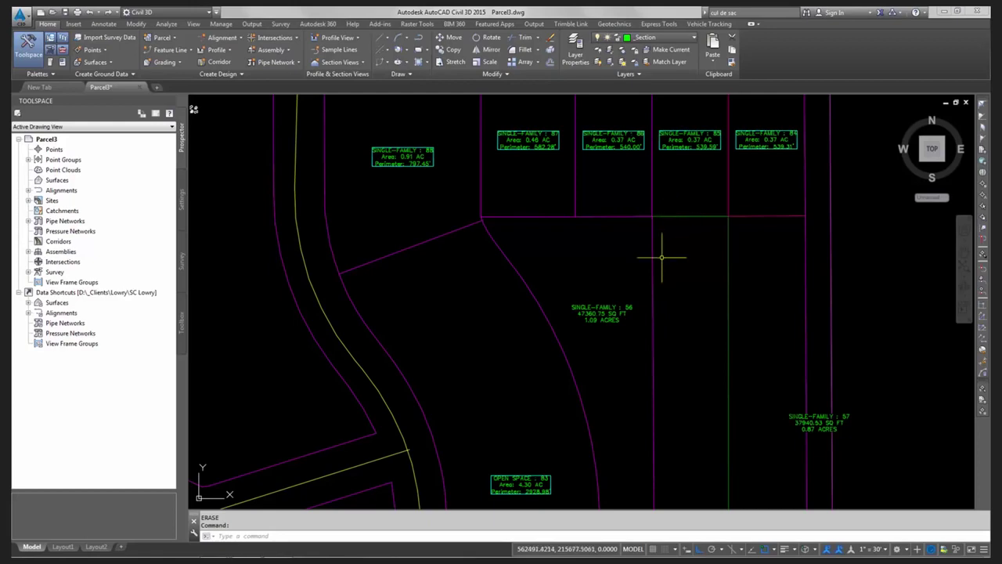
Step: Start a Slide Line - Create parcel layout on the Parcels site with the Single-Family style and Name Area & Perimeter labels
scroll(637, 380, "down", 5)
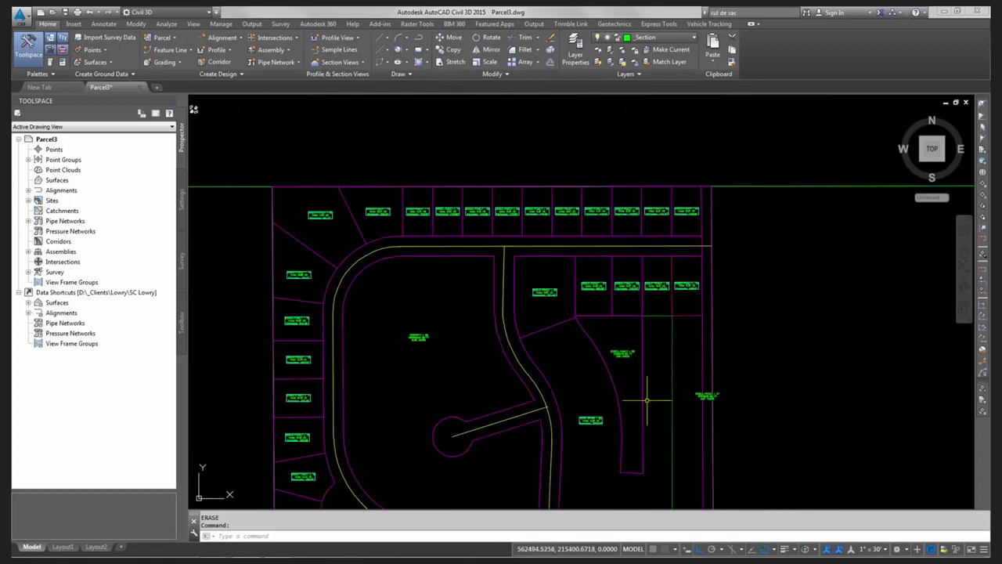
middle_click_drag(655, 361, 648, 275)
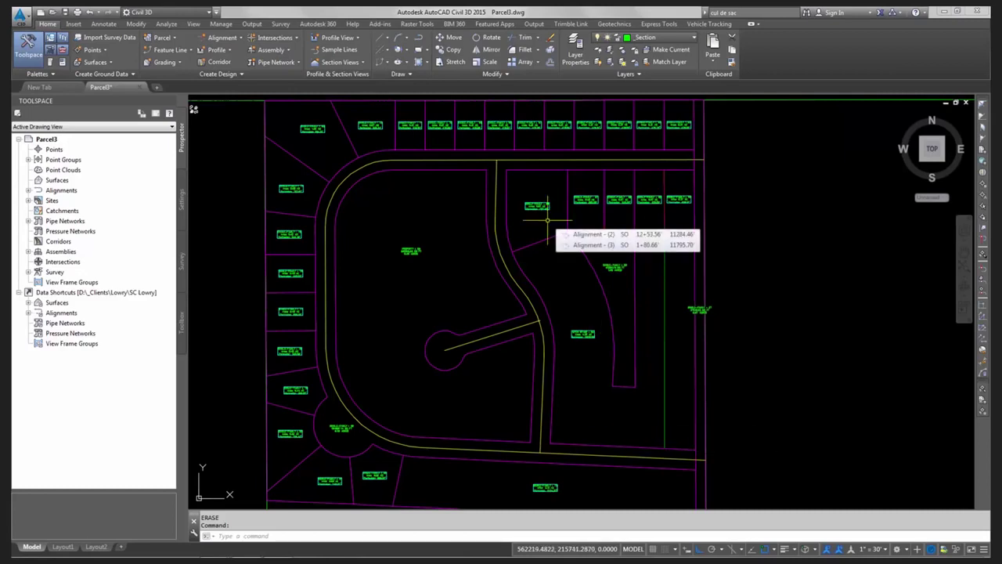
scroll(512, 344, "down", 4)
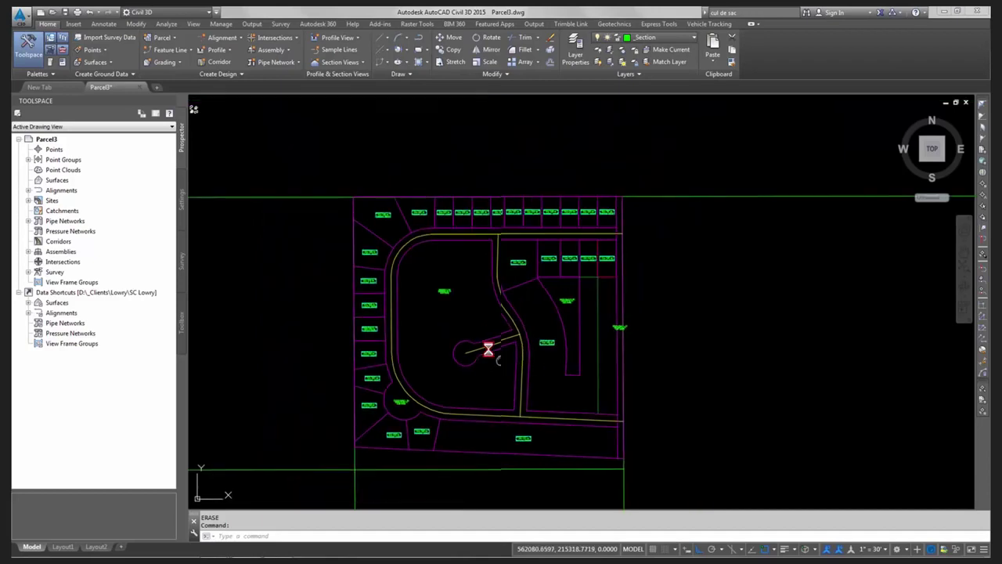
middle_click_drag(466, 434, 452, 368)
scroll(532, 398, "up", 2)
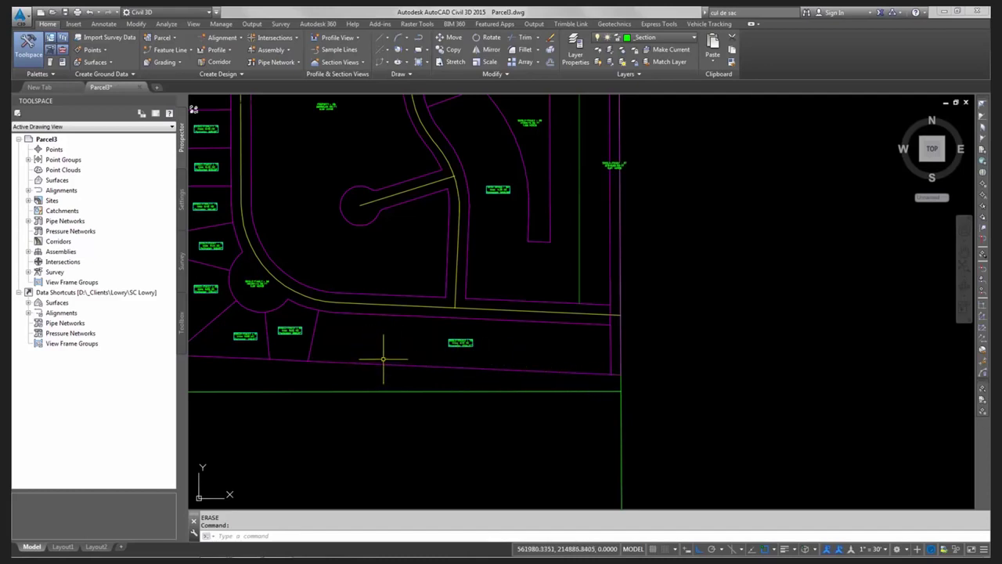
key("Escape")
key("Escape")
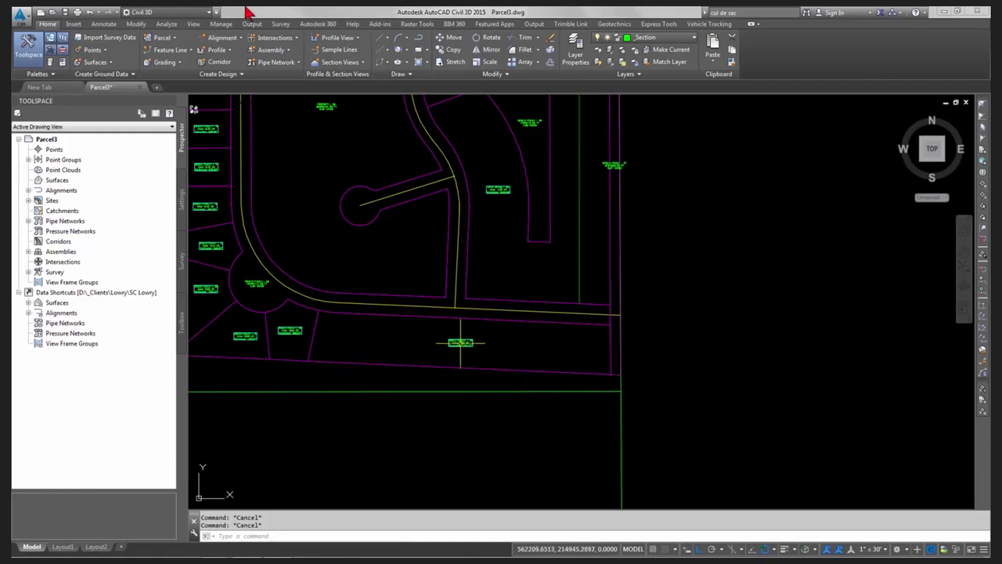
left_click(162, 38)
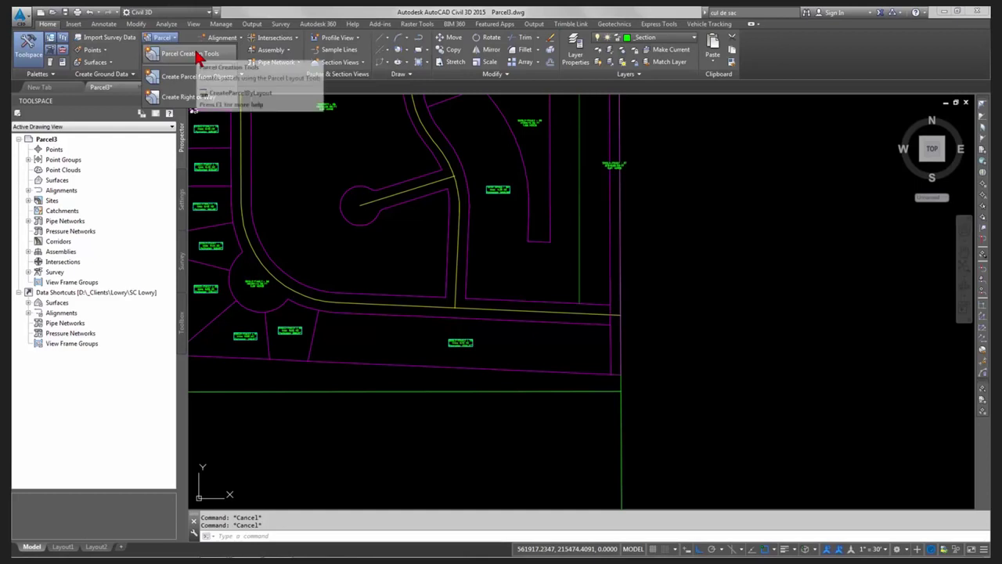
left_click(197, 55)
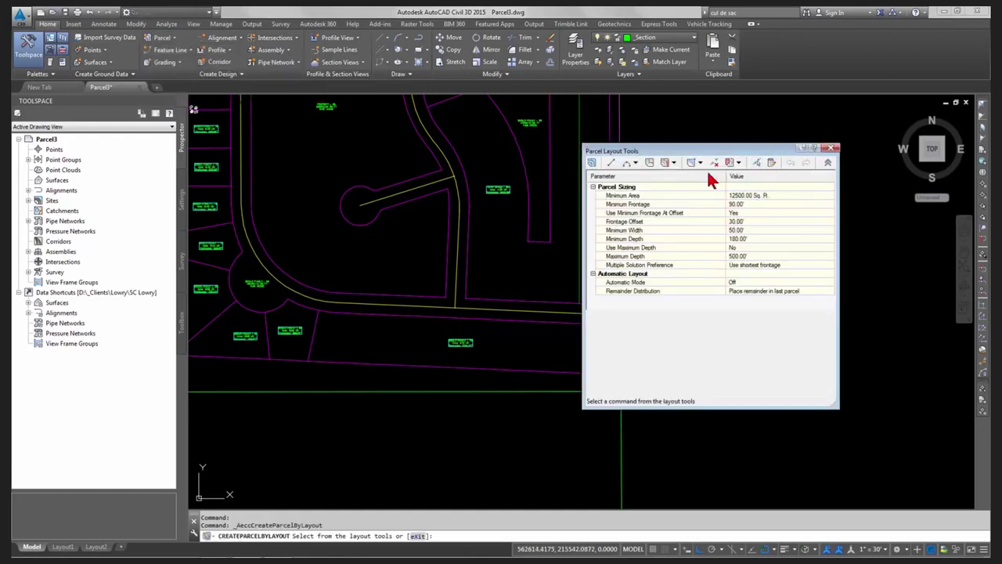
left_click(664, 165)
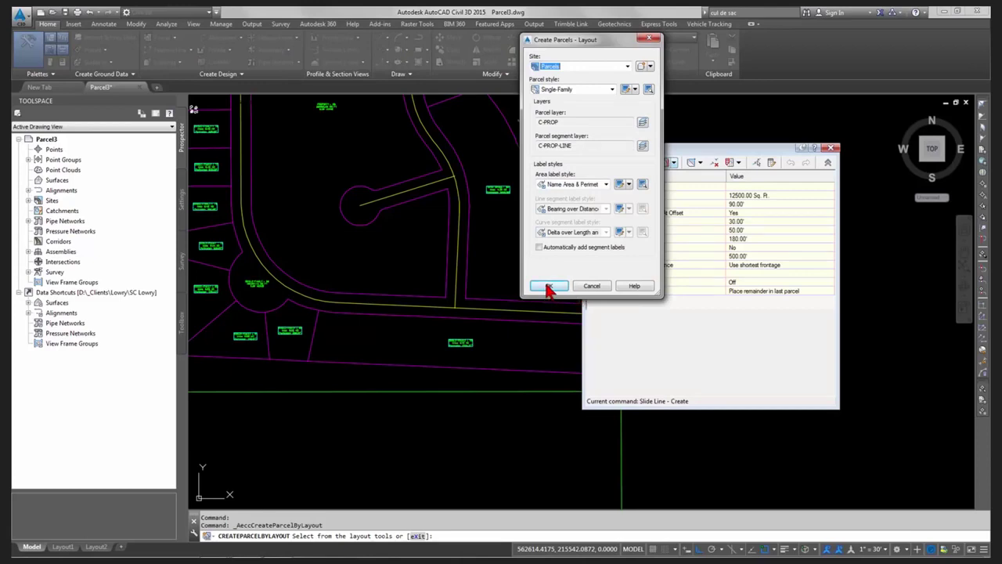
left_click(549, 287)
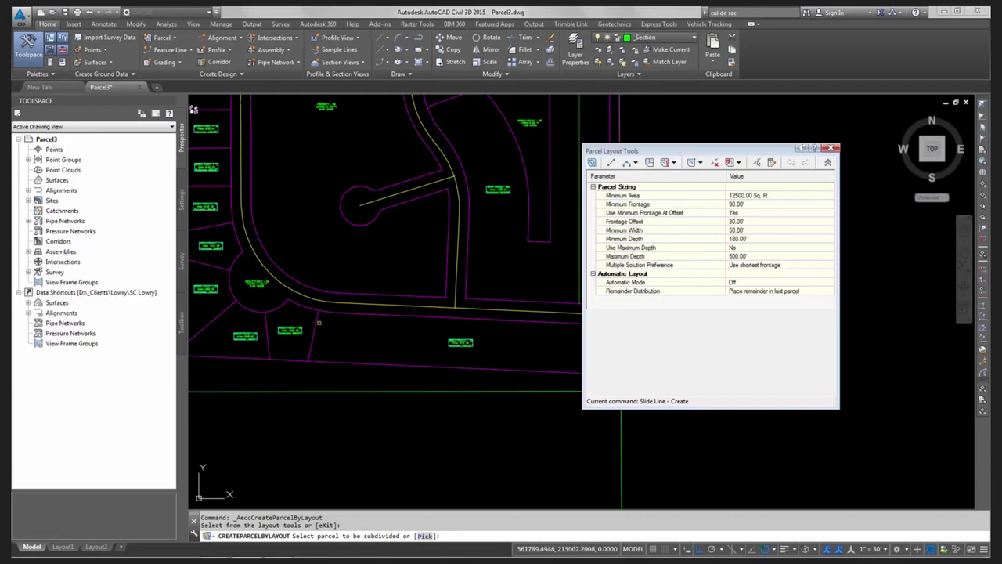
Step: Try to subdivide the long parcel south of the road along its north frontage, from the east corner to the west end
middle_click_drag(326, 322, 286, 289)
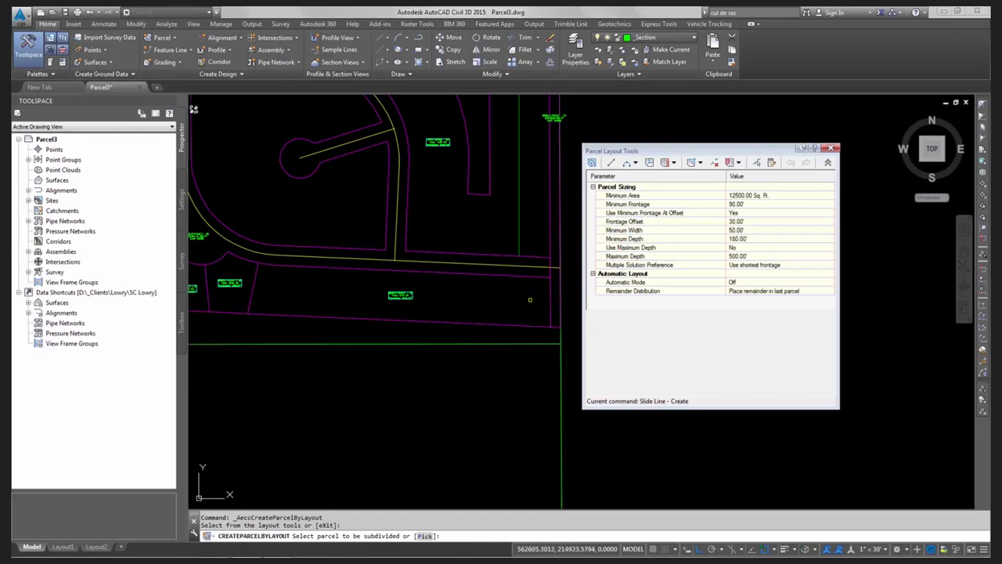
left_click(400, 297)
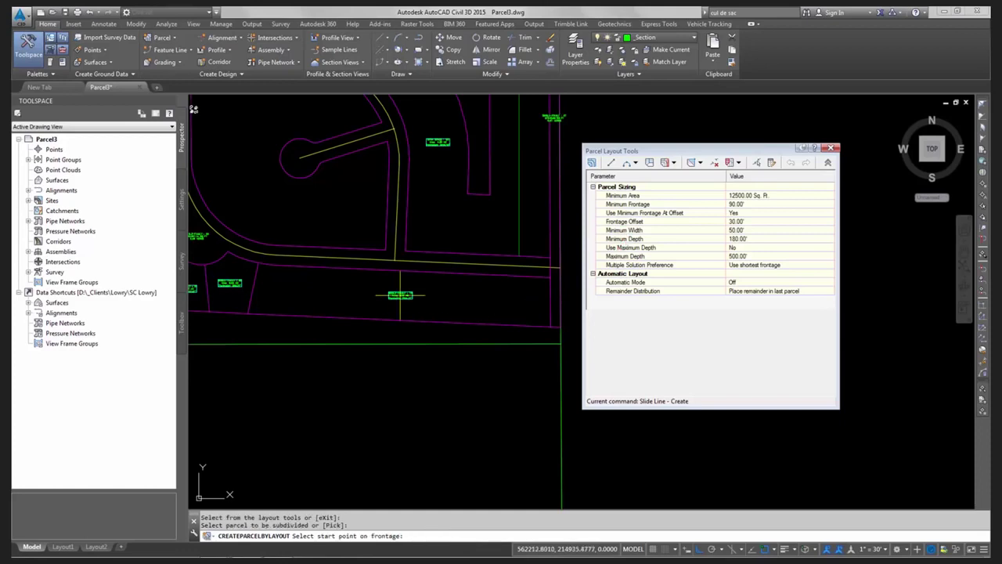
left_click(549, 277)
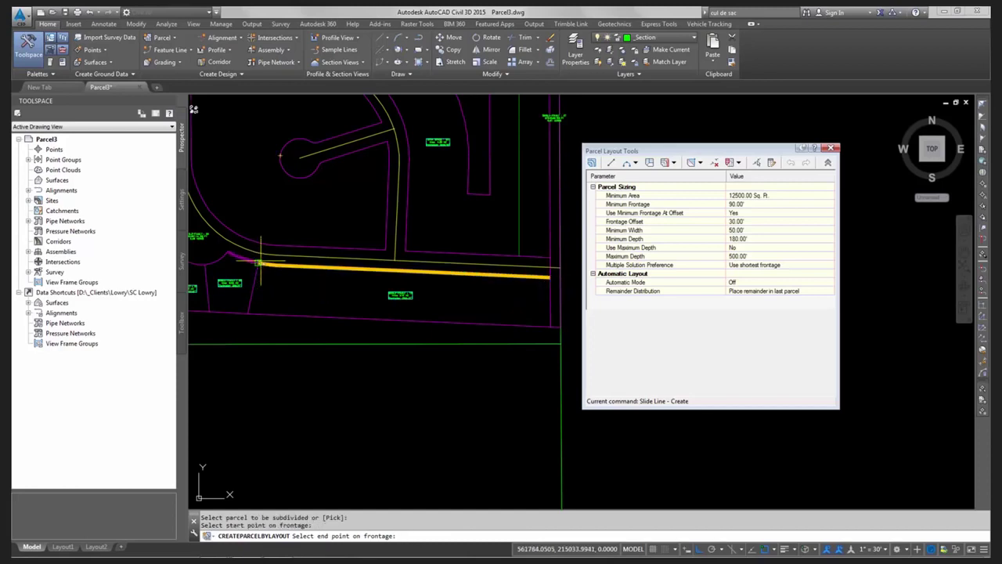
left_click(258, 263)
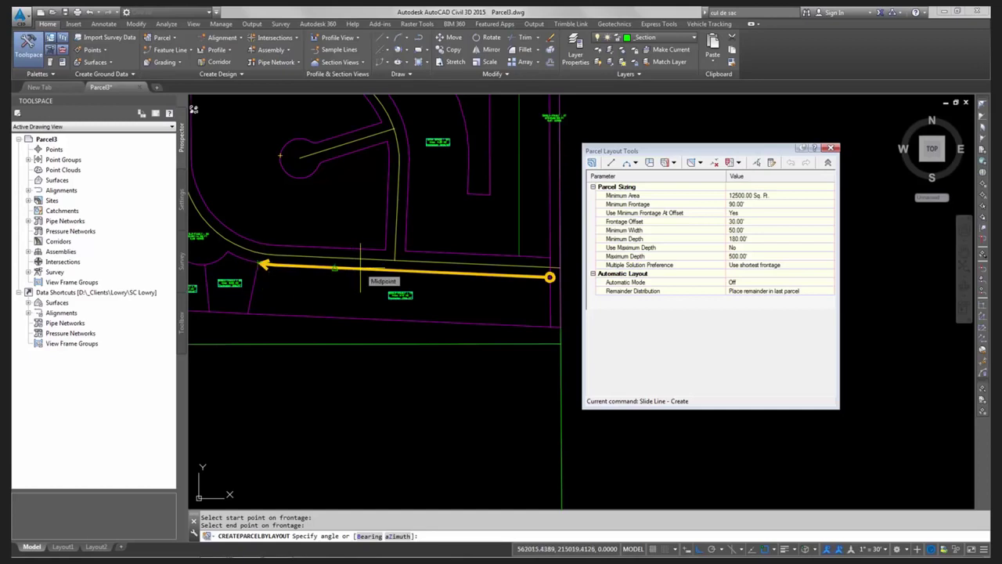
type("b")
key("Return")
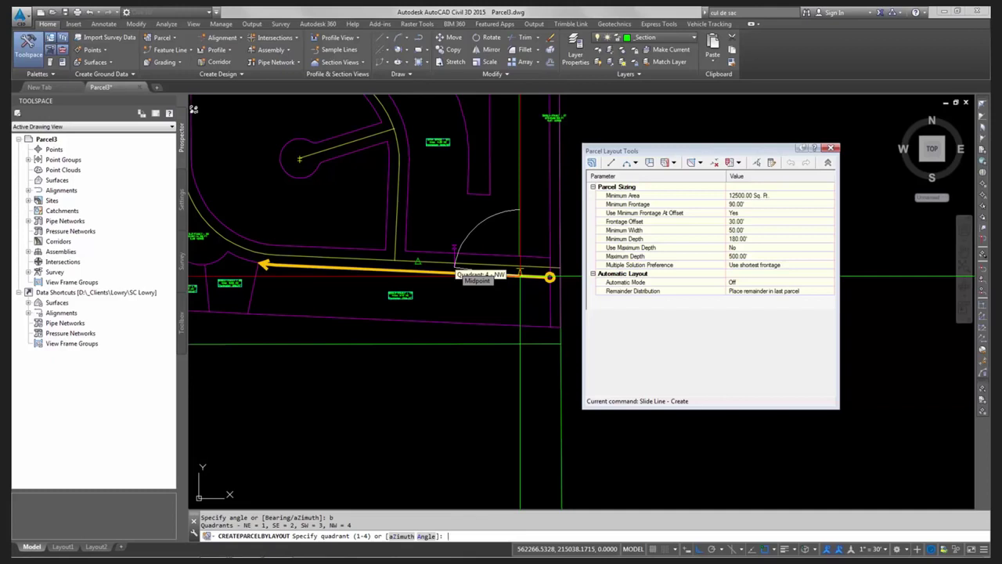
type("a")
key("Return")
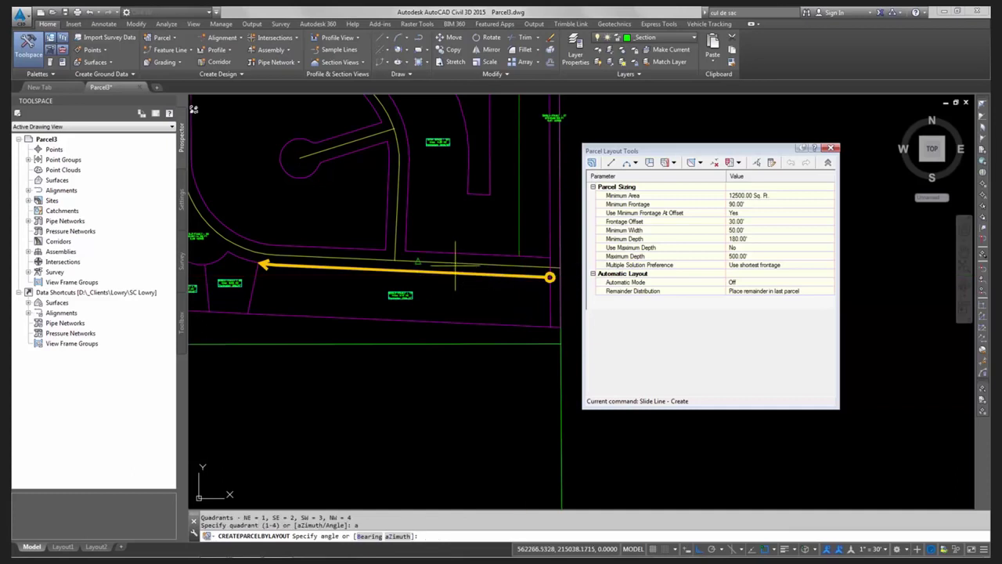
left_click(546, 329)
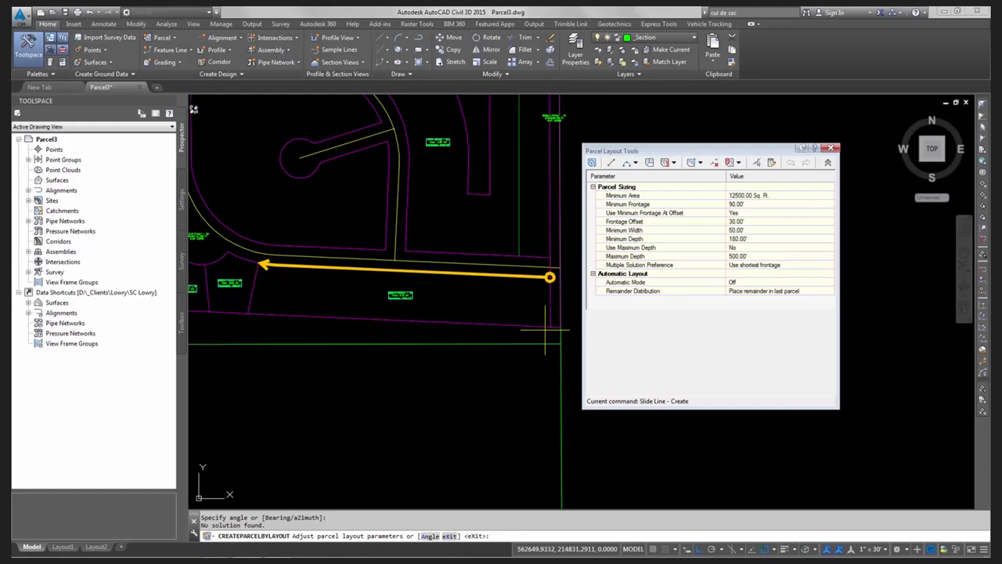
key("Return")
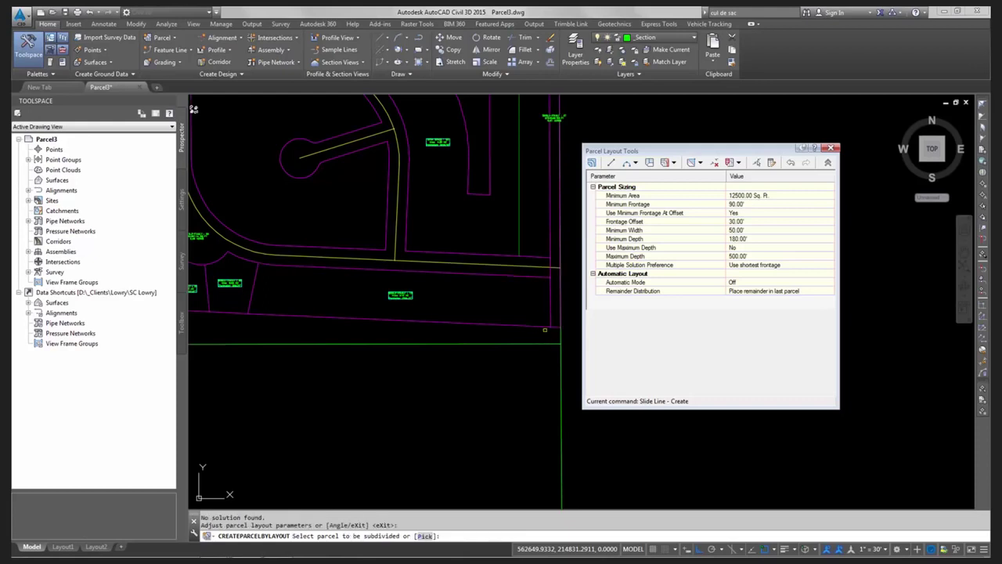
Step: Retry the southern parcel subdivision over the same frontage, taking the lot line angle from the two corners of its east boundary
left_click(407, 296)
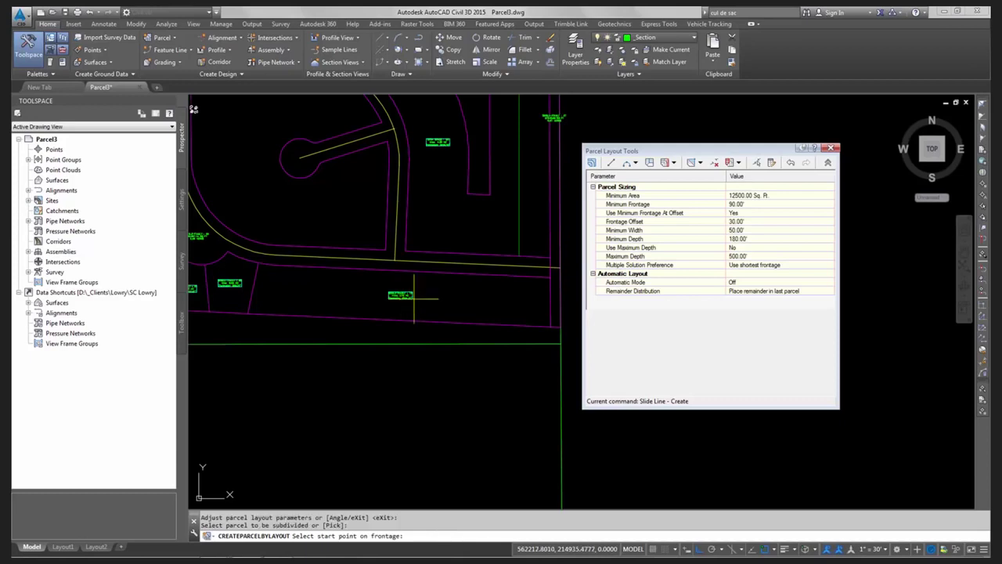
left_click(552, 275)
left_click(259, 264)
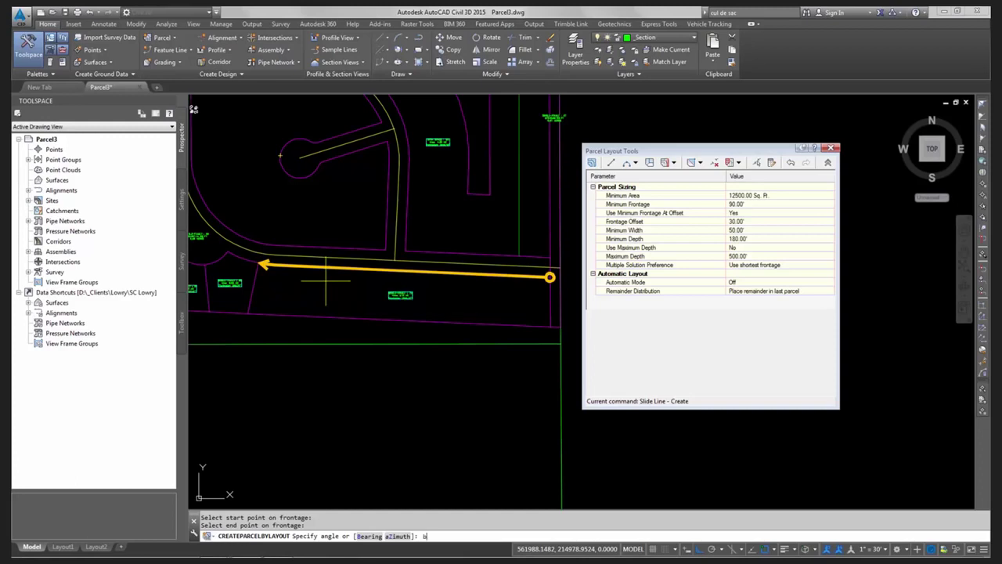
type("b")
key("Return")
type("adrant (1-4")
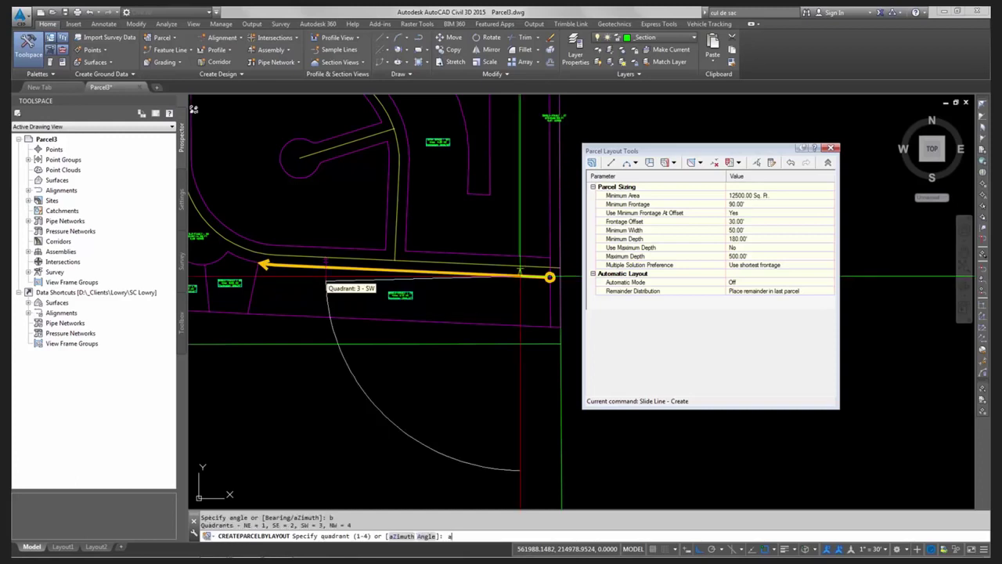
key("Return")
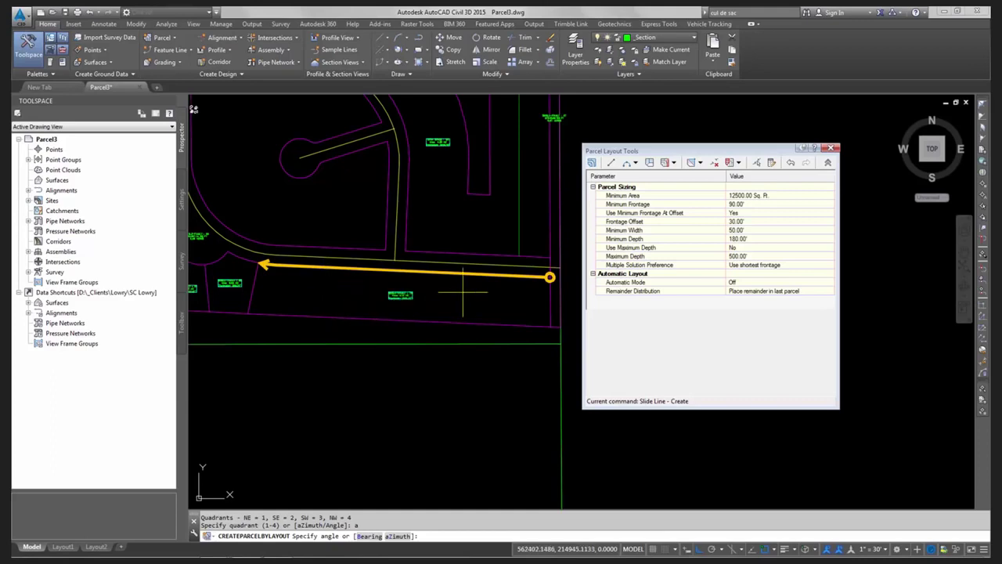
type("b")
key("Return")
type("adrant (1-4")
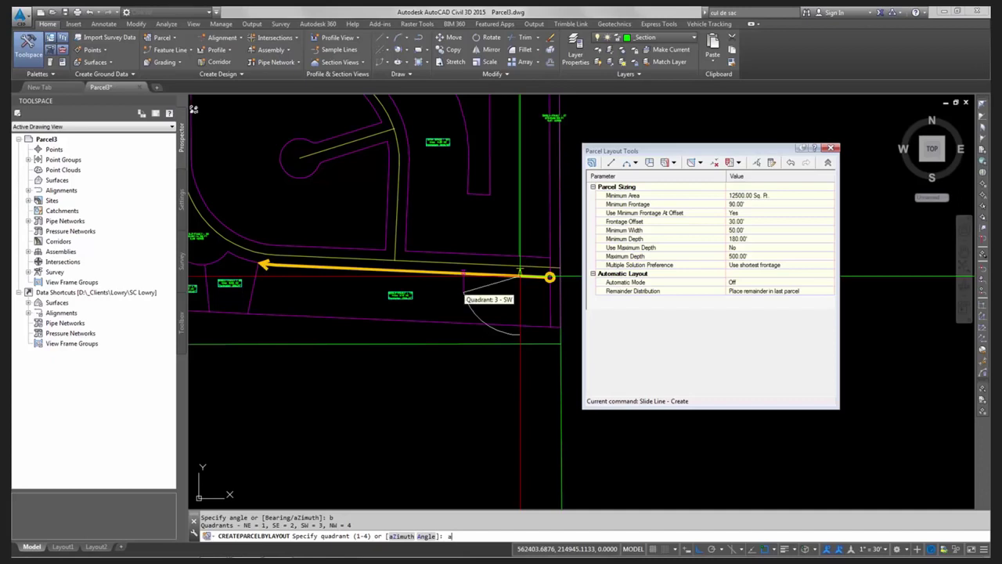
key("Return")
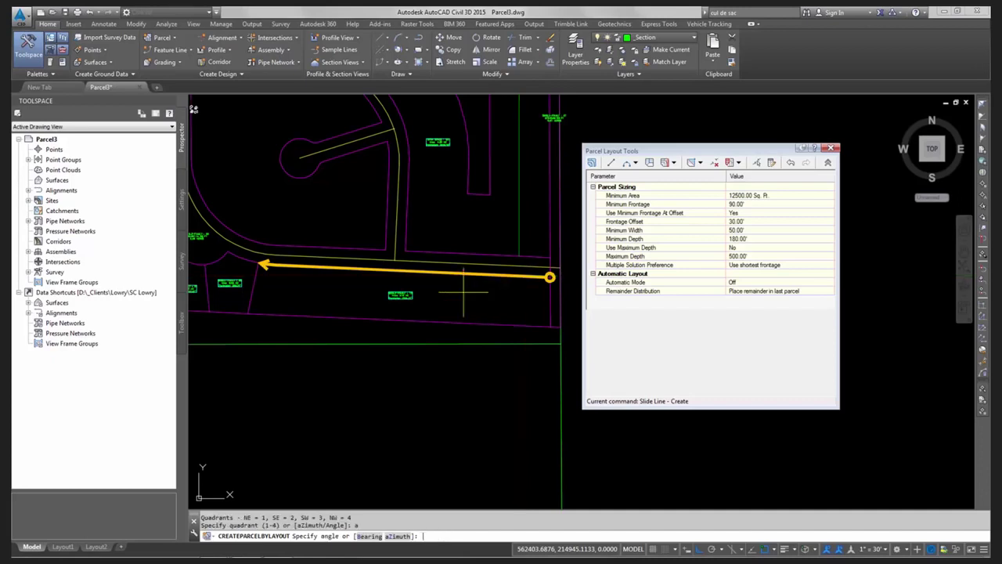
left_click(550, 277)
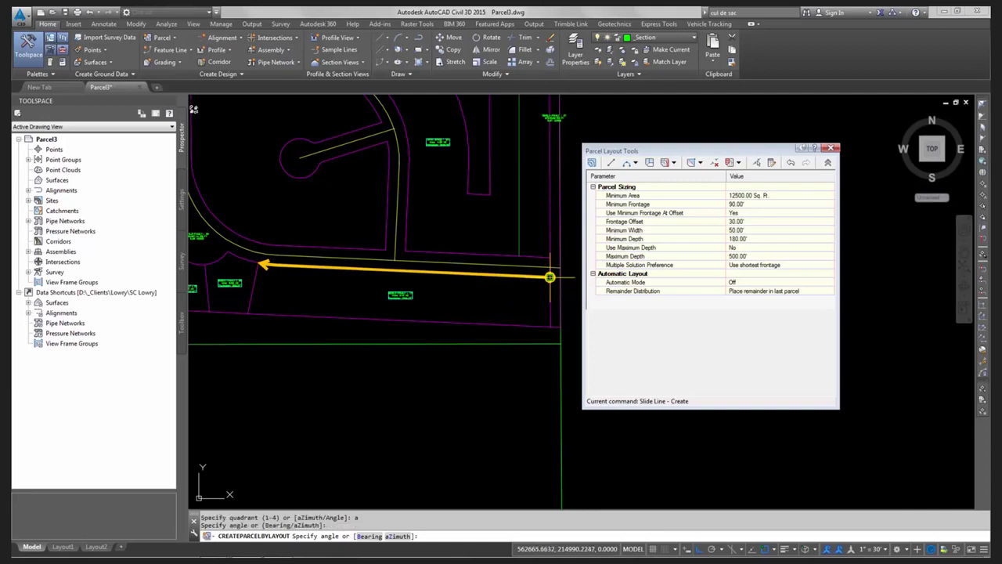
left_click(550, 327)
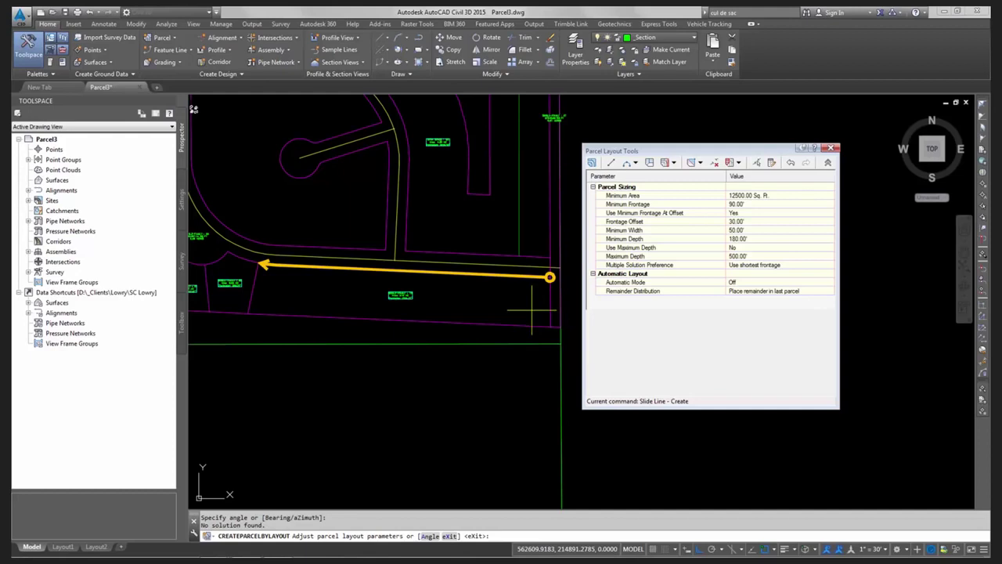
Step: Try a different lot line angle for the southern parcel and cancel the parcel layout
type("a")
key("Return")
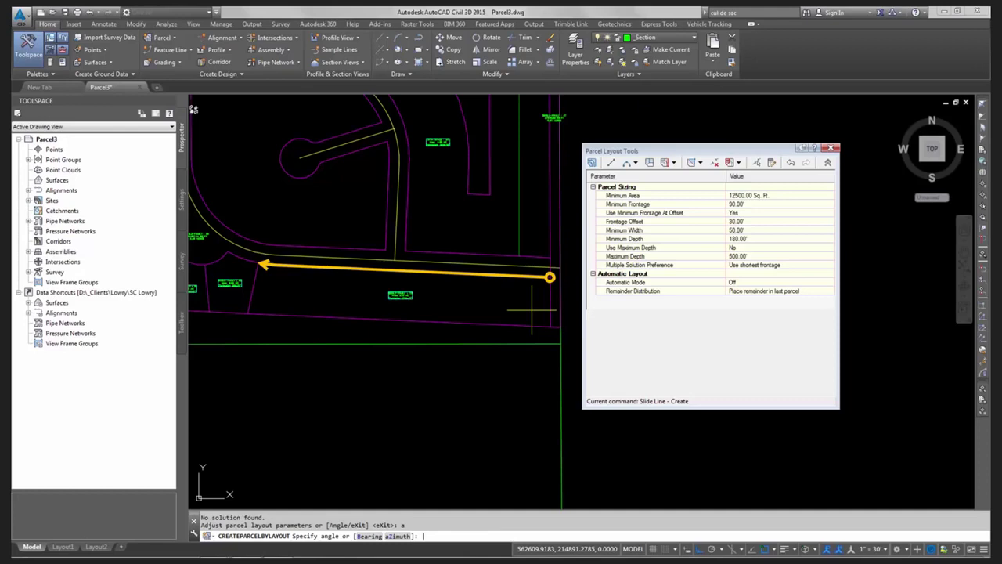
left_click(532, 310)
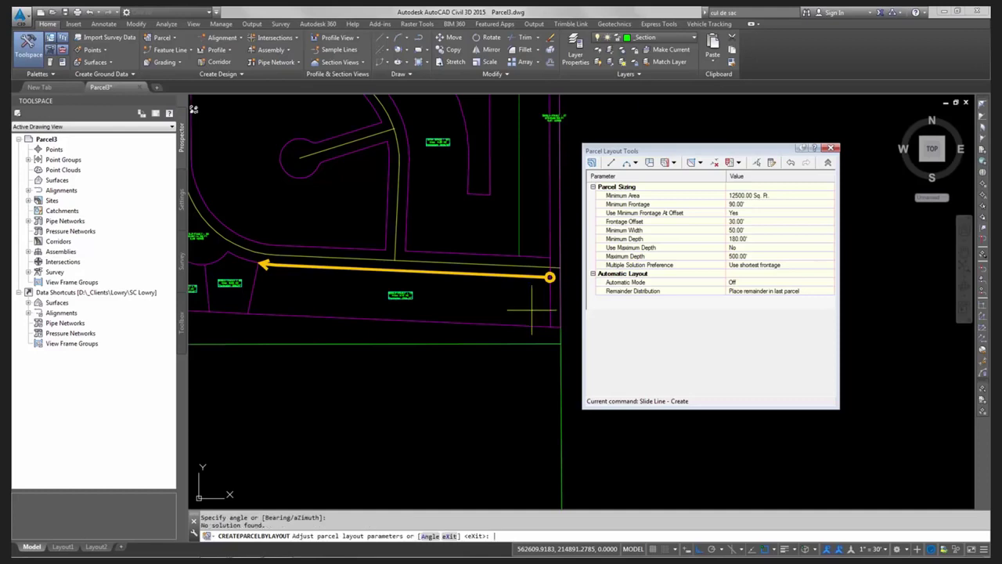
key("Return")
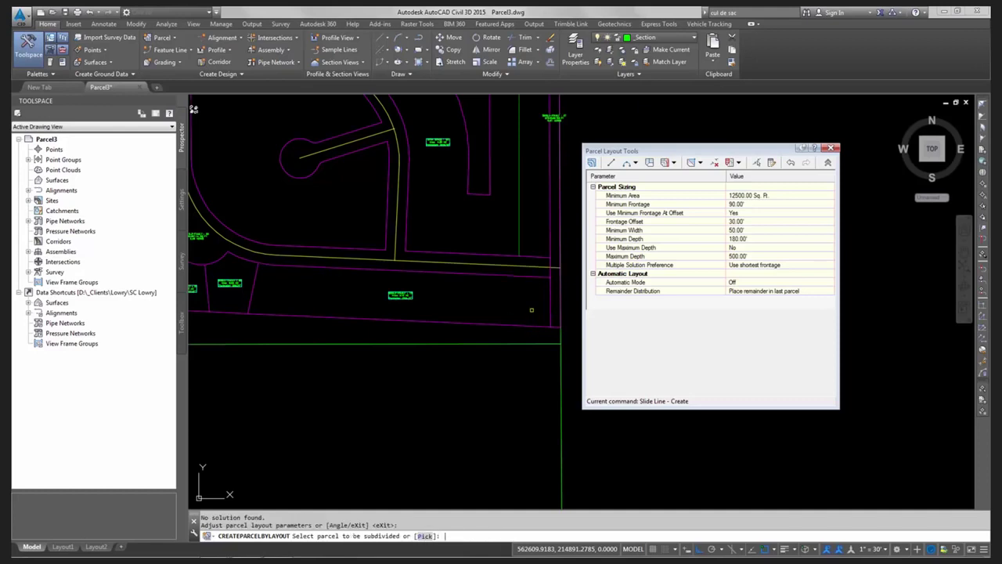
key("Escape")
key("Escape")
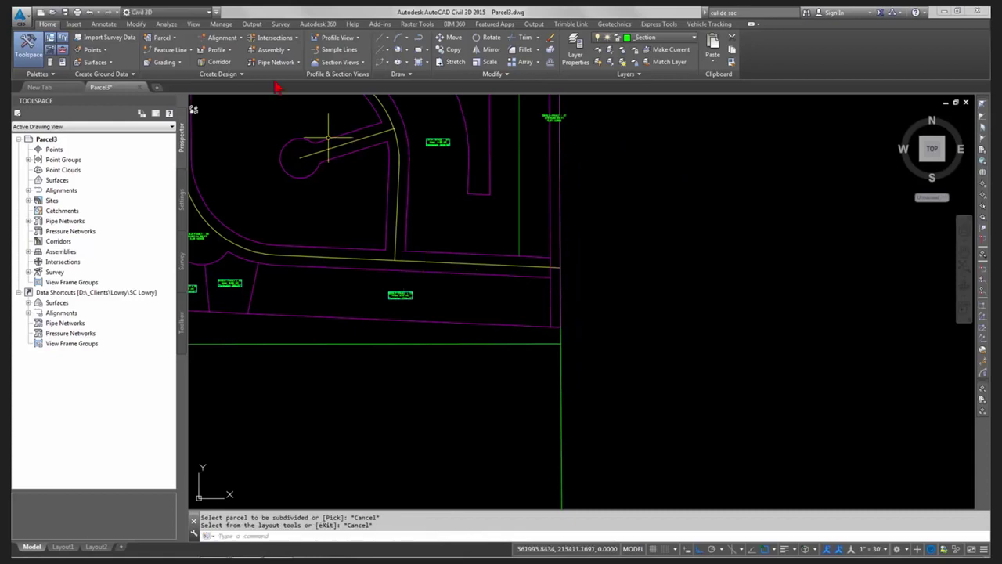
left_click(162, 39)
left_click(191, 60)
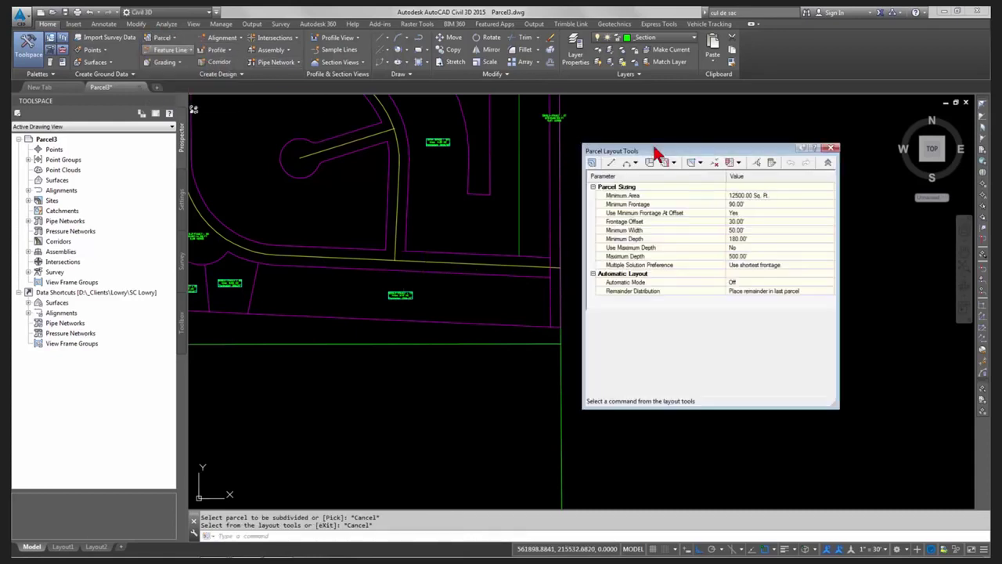
left_click(668, 164)
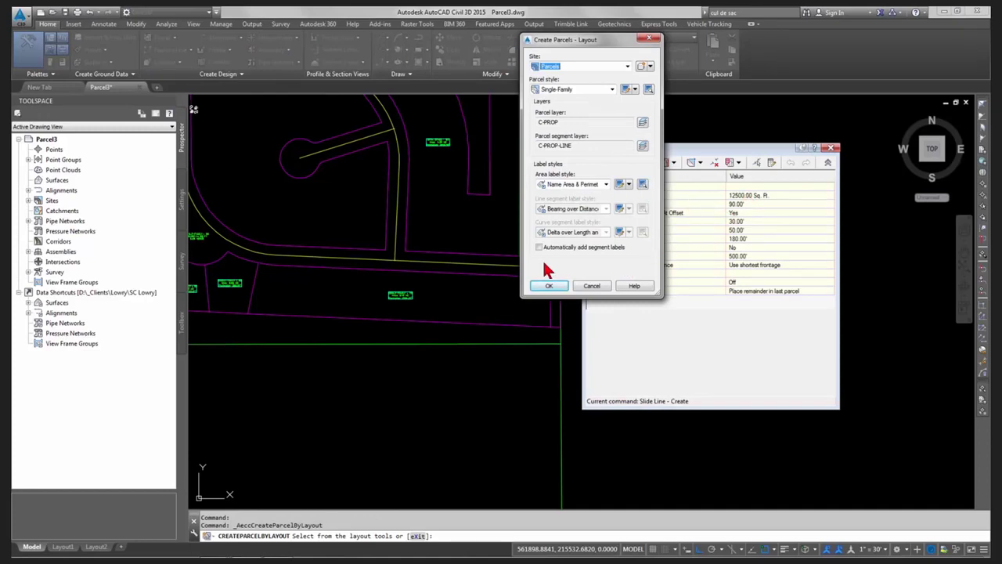
left_click(597, 286)
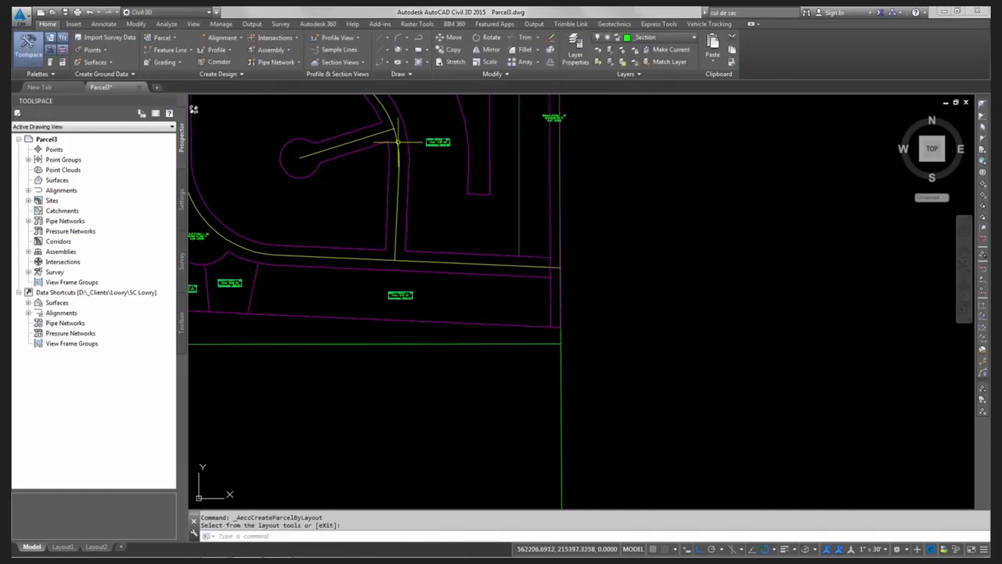
Step: Reopen the parcel layout tools and set both the minimum frontage and the frontage offset to 5'
left_click(161, 38)
left_click(208, 61)
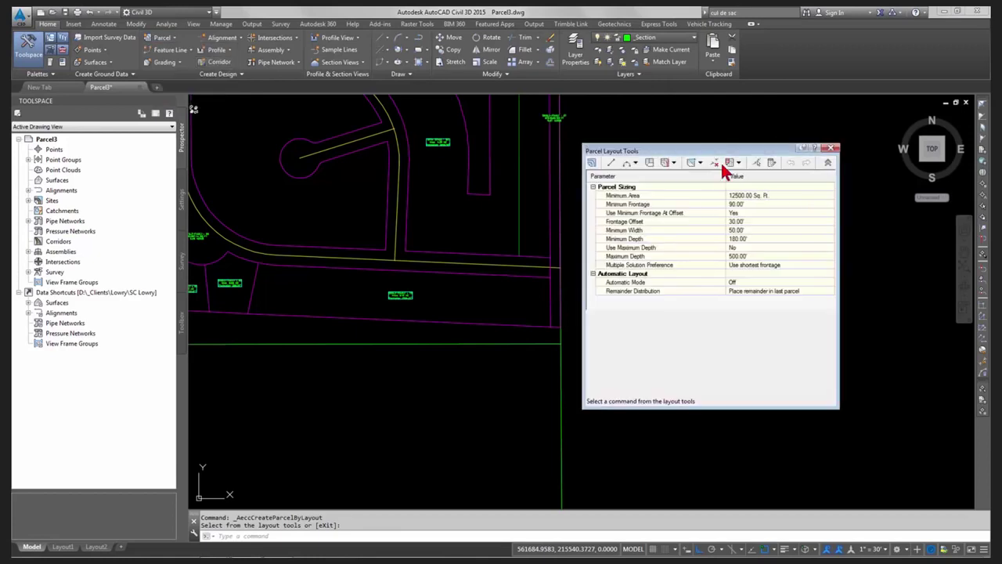
left_click(743, 202)
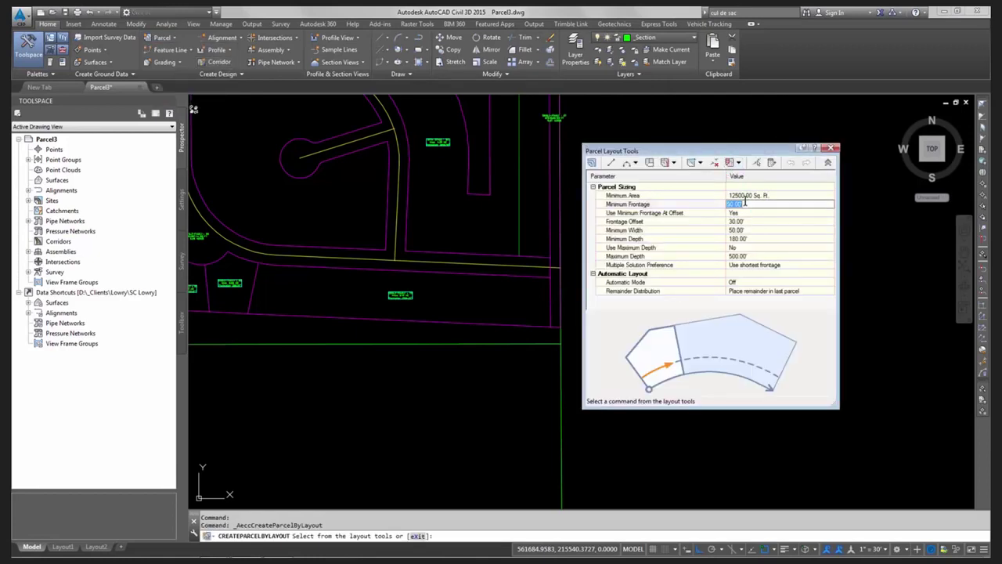
type("5")
key("Return")
left_click(763, 221)
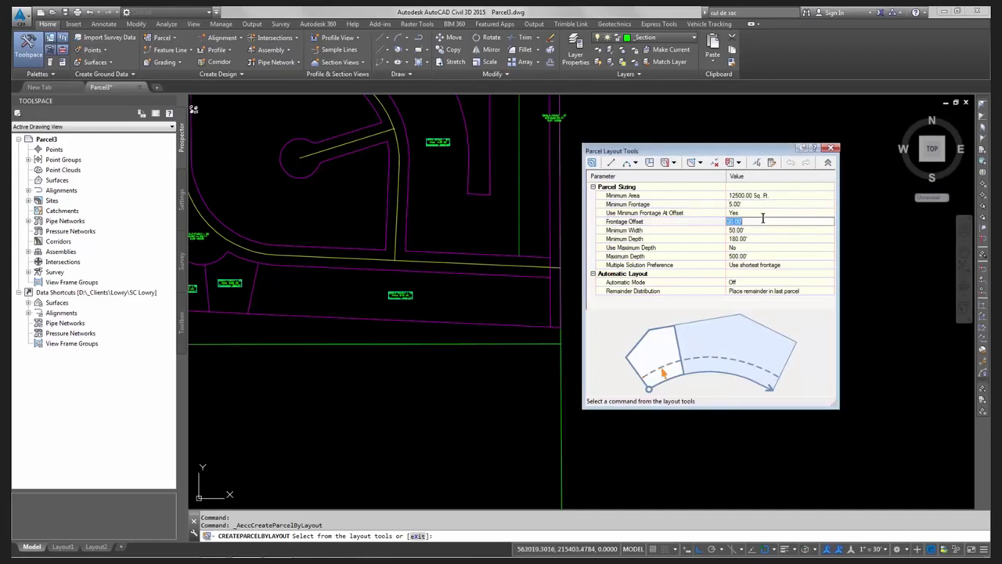
type("5")
key("Return")
Step: Set the minimum width and minimum depth to 5' and the minimum area to 4356 sq. ft
left_click(763, 230)
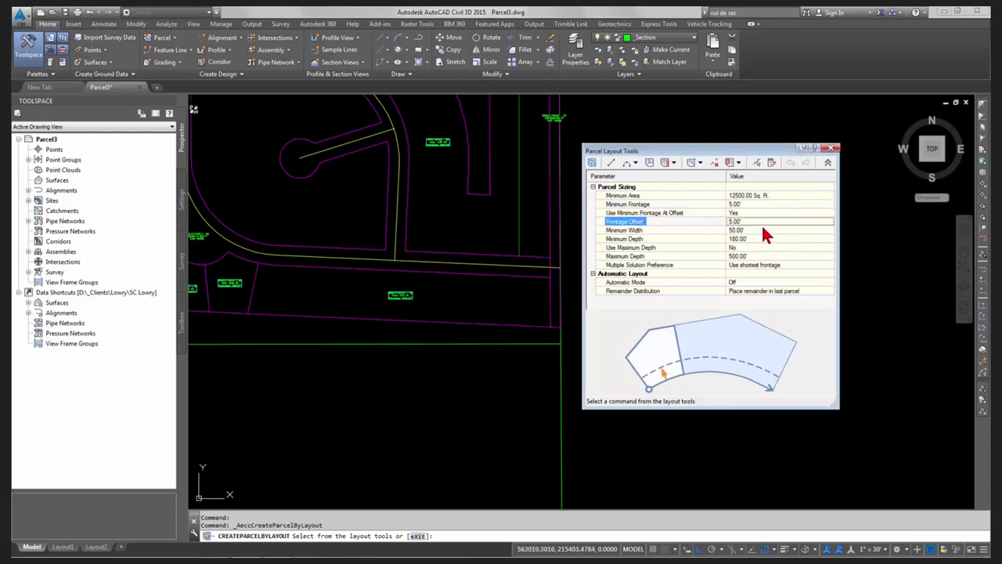
type("5")
key("Return")
left_click(765, 238)
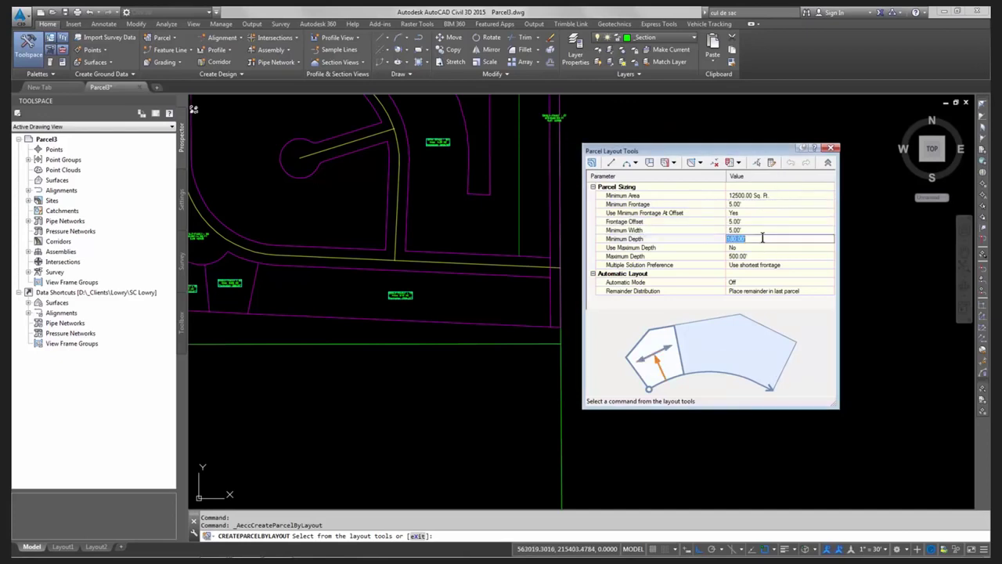
type("5")
key("Return")
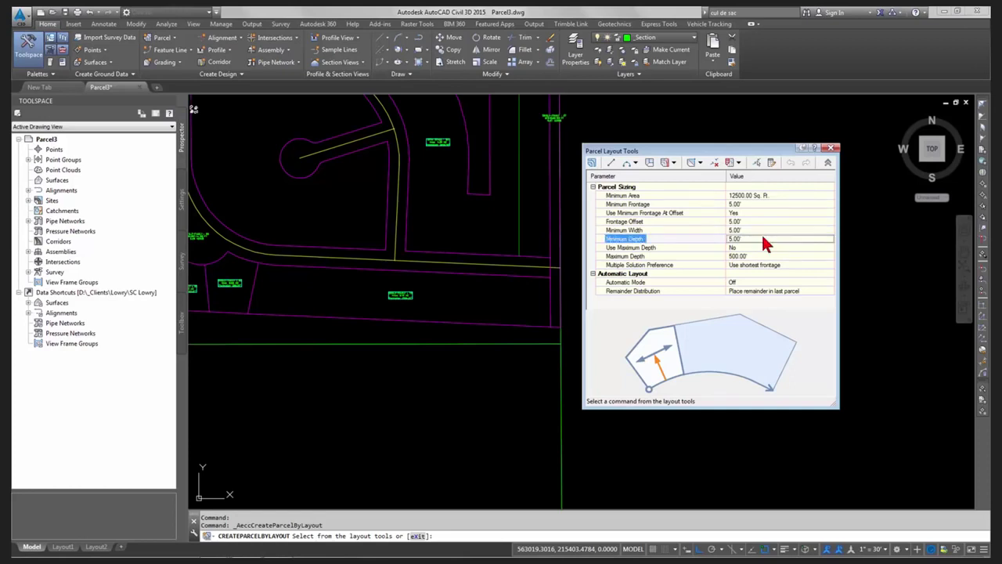
left_click(744, 196)
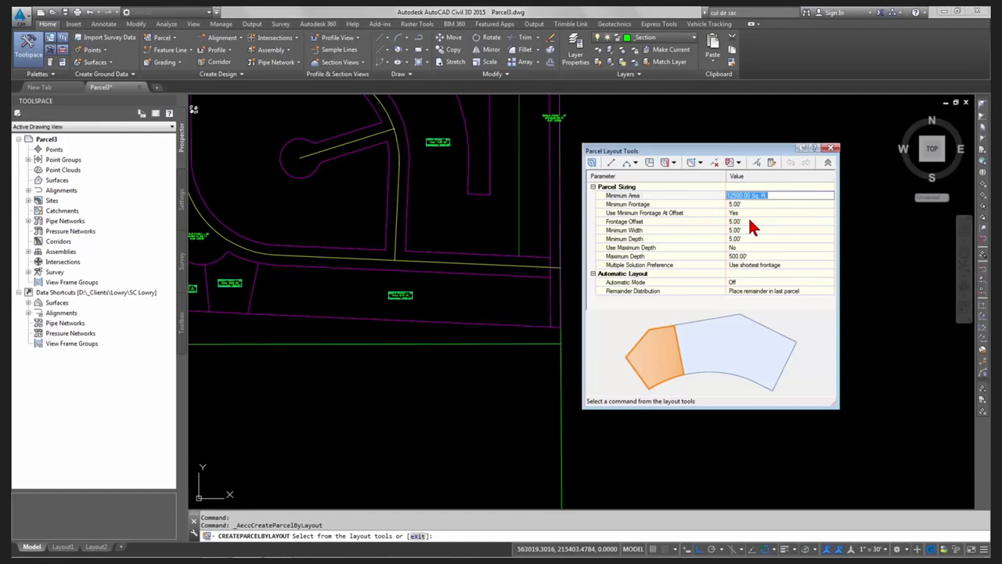
type("4356")
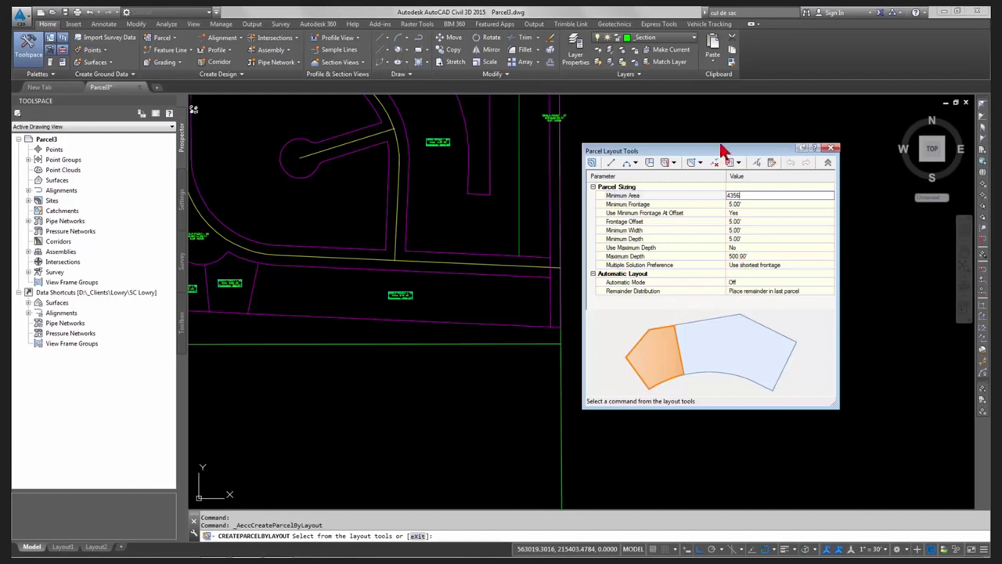
Step: Start a Slide Line - Create on the long parcel south of the road, with its north frontage running from the east corner to the west end
left_click(662, 163)
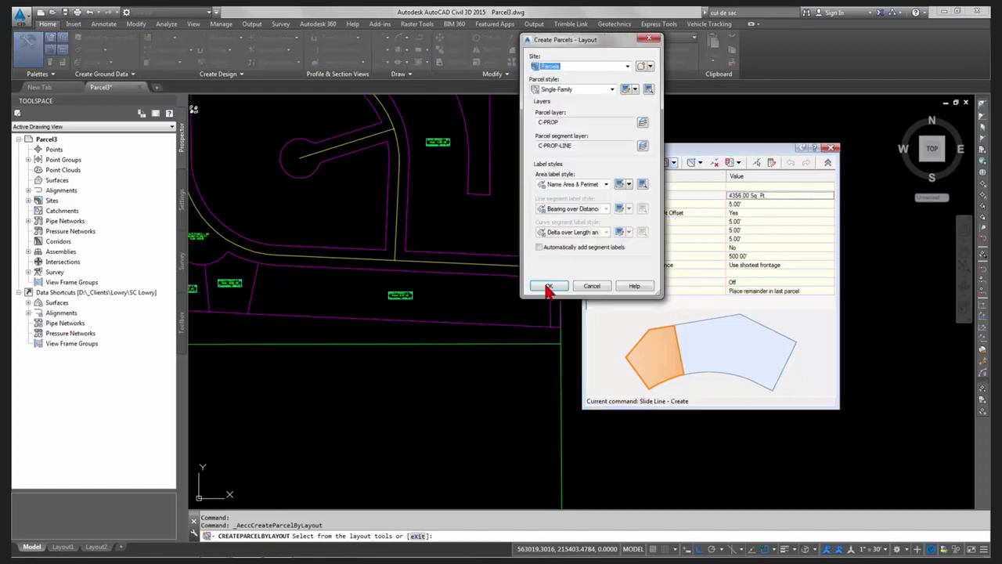
left_click(546, 287)
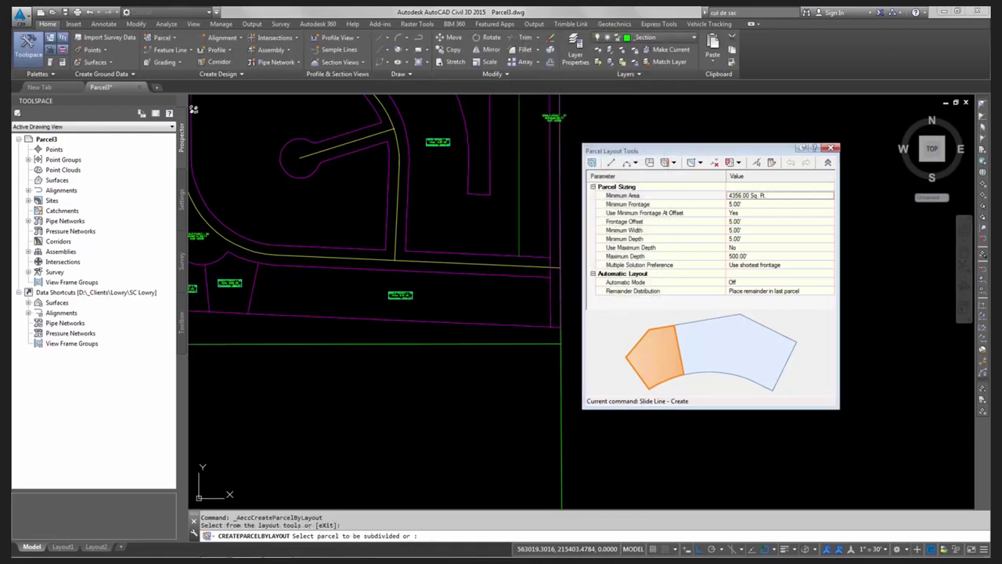
left_click(401, 298)
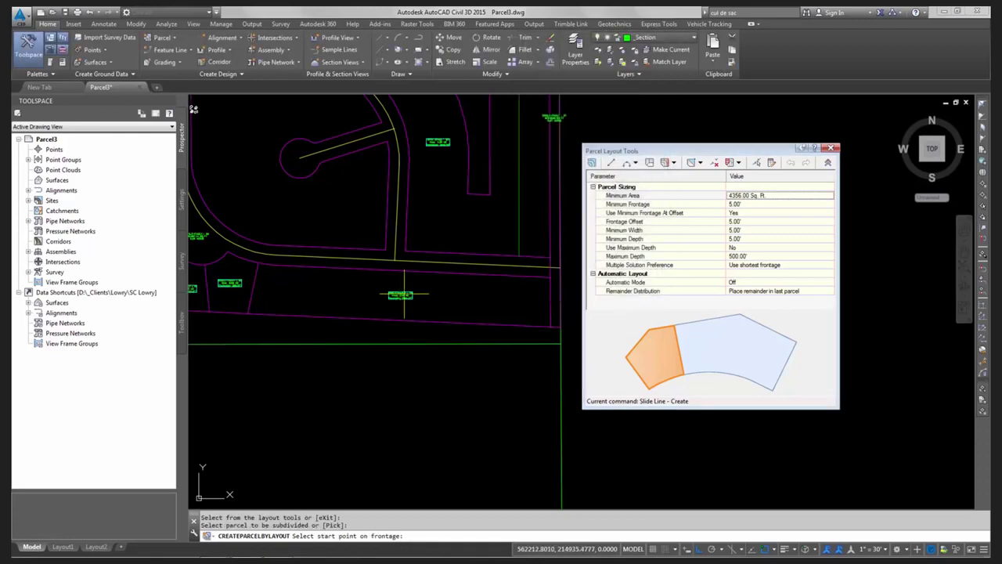
left_click(550, 276)
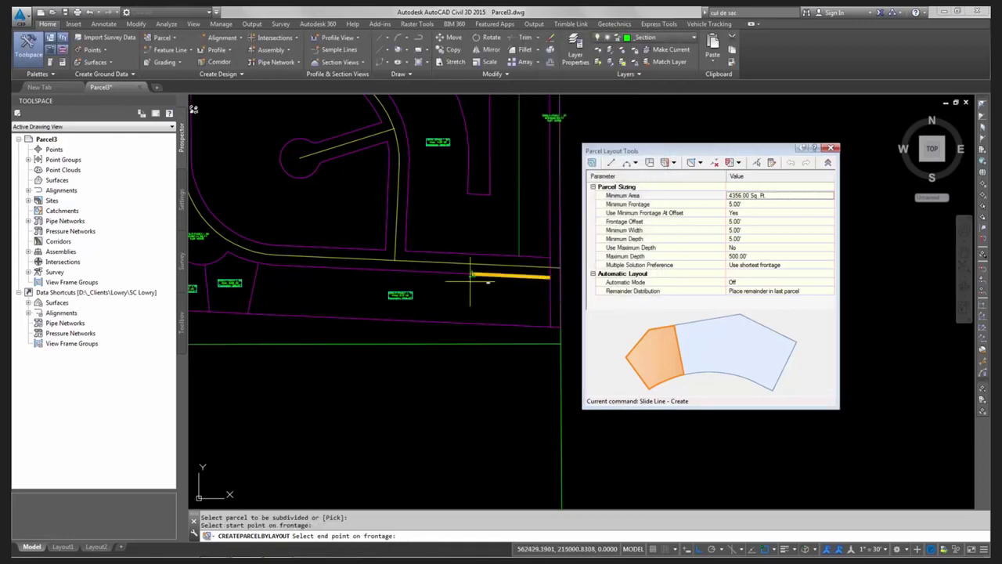
left_click(258, 266)
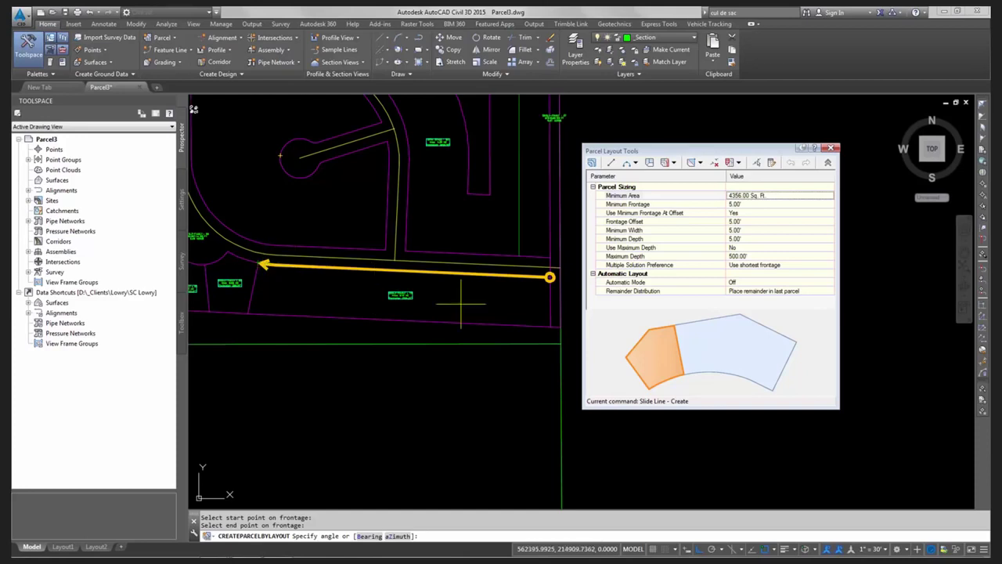
Step: Take the lot line angle from the two corners of the parcel's east boundary and accept the first lot at the east end
type("b")
key("Return")
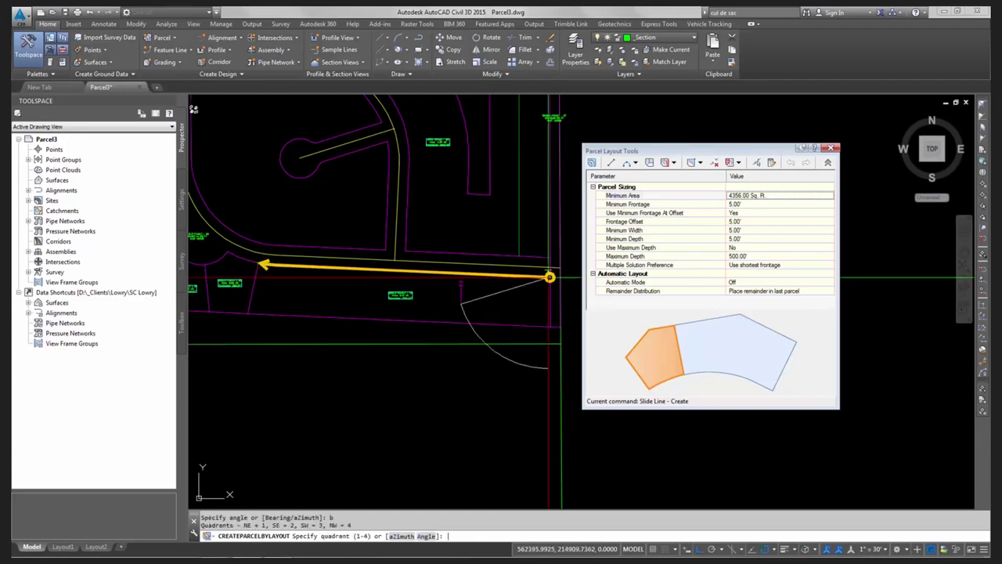
type("a")
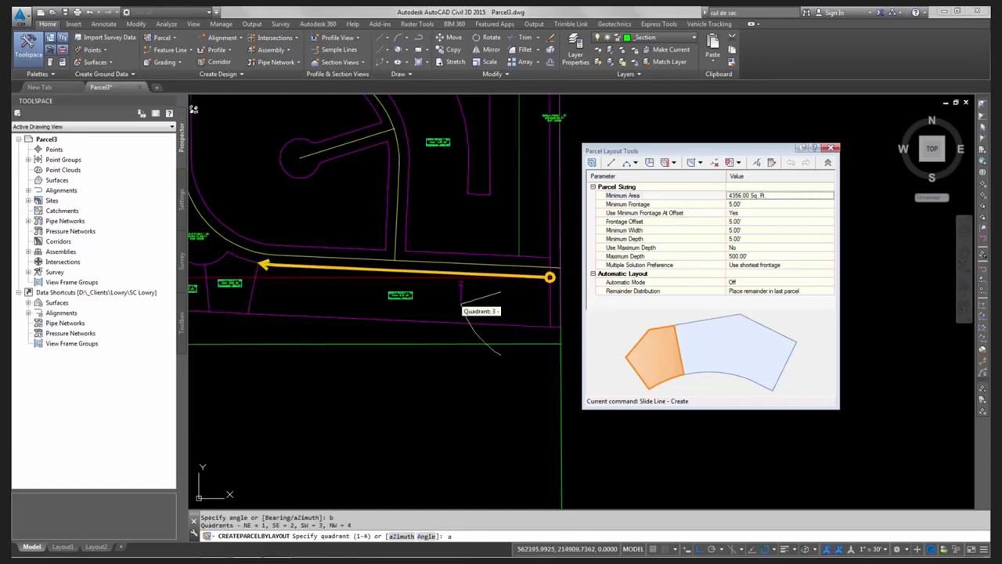
key("Return")
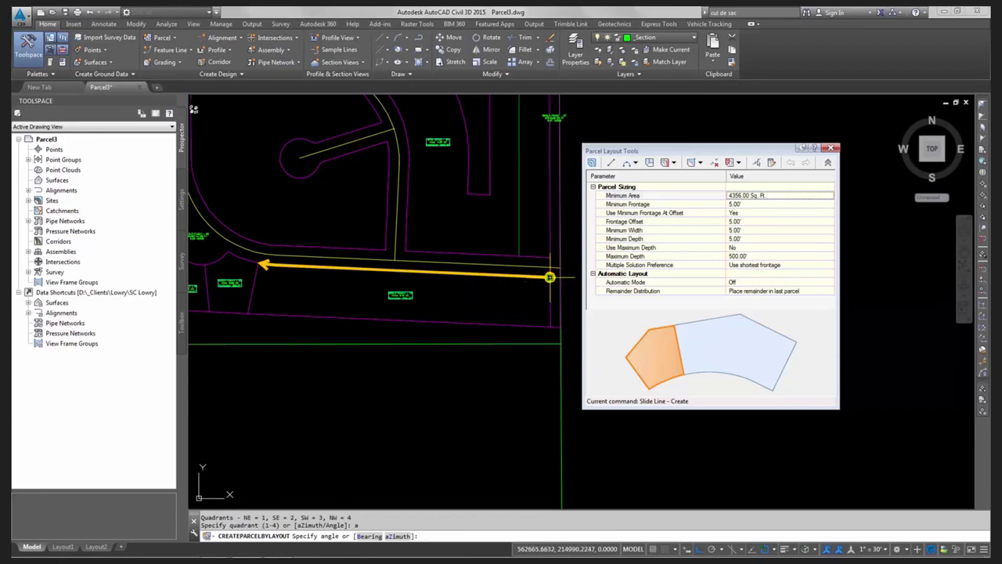
left_click(550, 325)
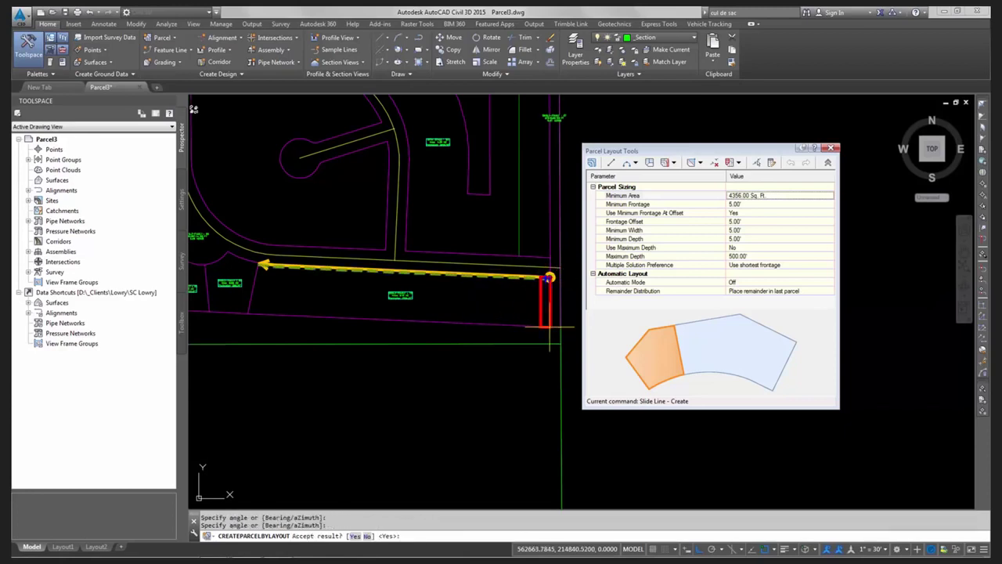
scroll(549, 313, "up", 3)
scroll(548, 305, "up", 2)
middle_click_drag(546, 306, 447, 252)
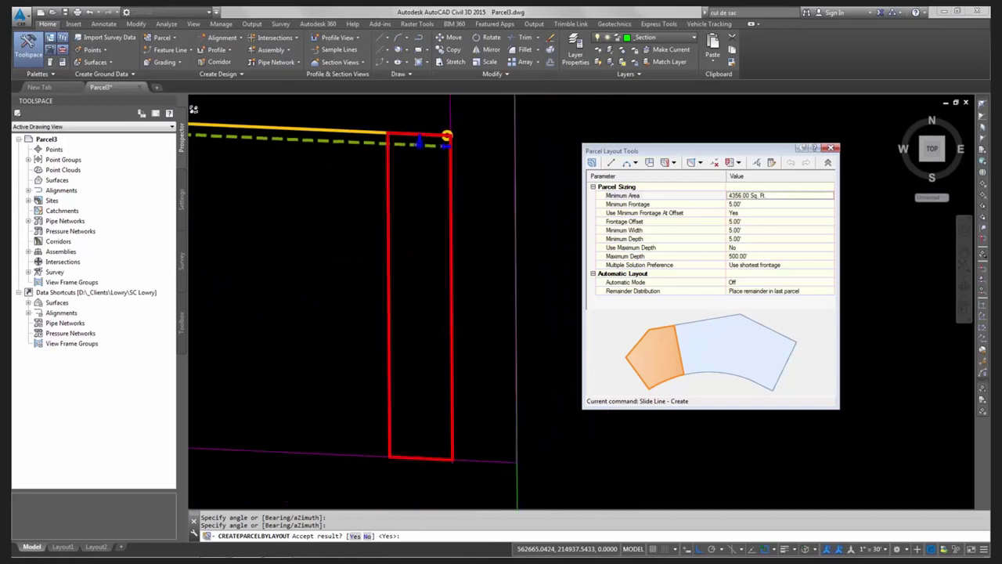
scroll(448, 257, "down", 2)
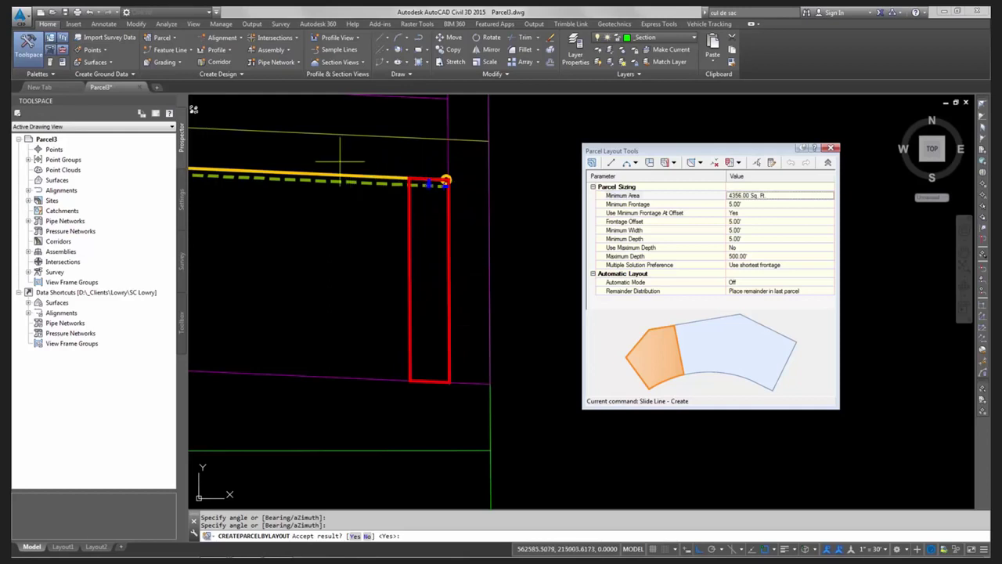
key("Return")
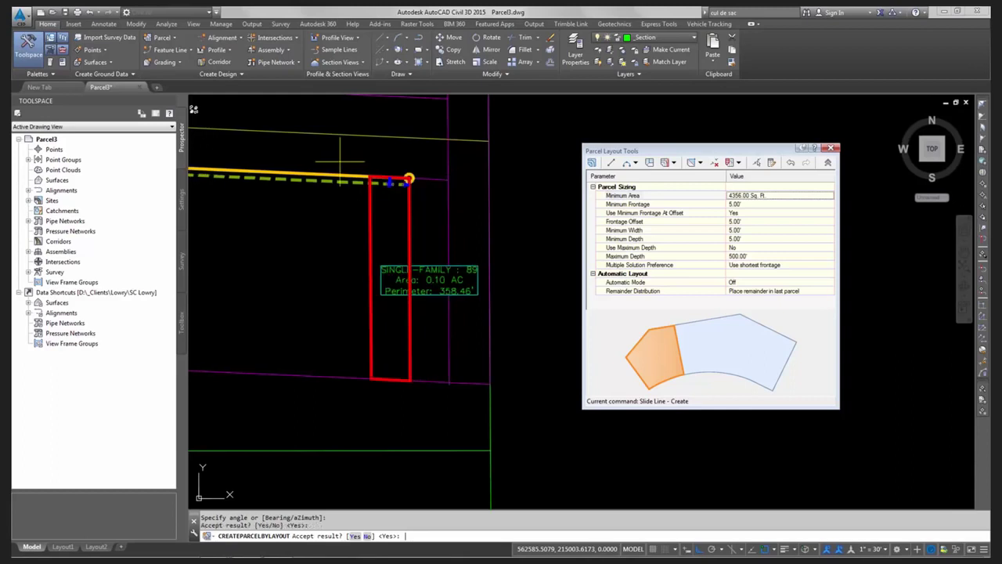
Step: Set the minimum area to 10000 sq. ft. and accept lots of that size west of the first one
left_click(745, 200)
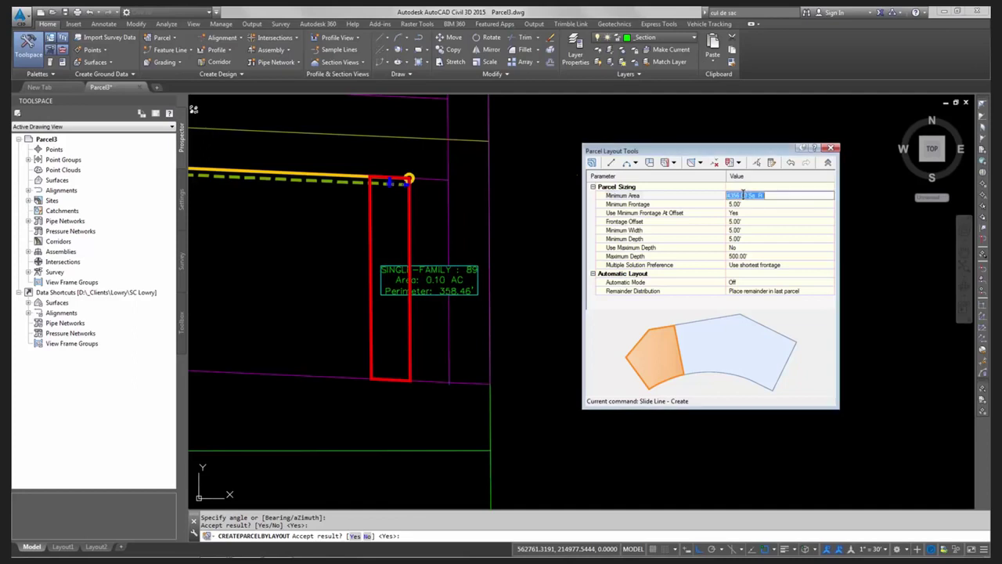
type("10000")
key("Return")
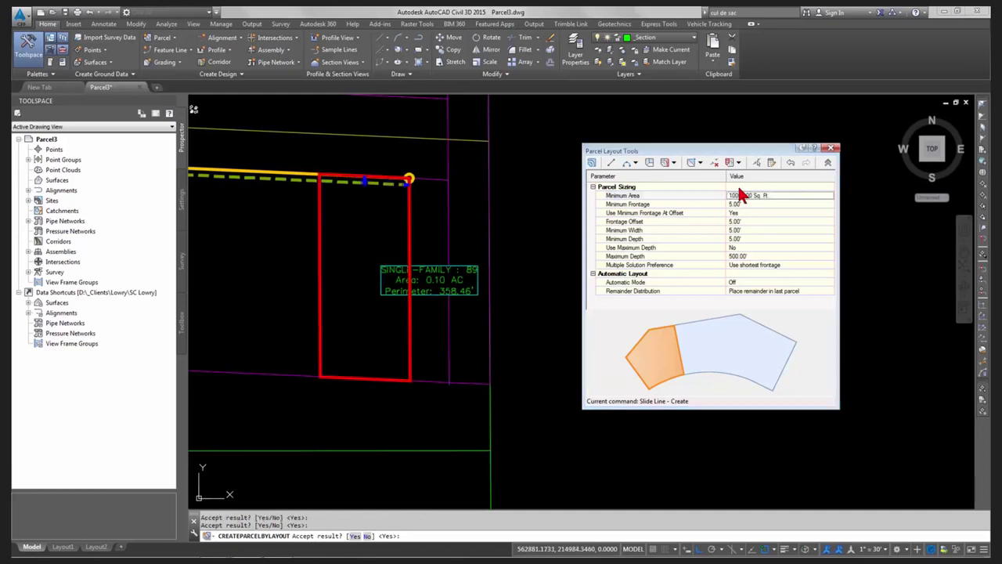
type("y")
key("Return")
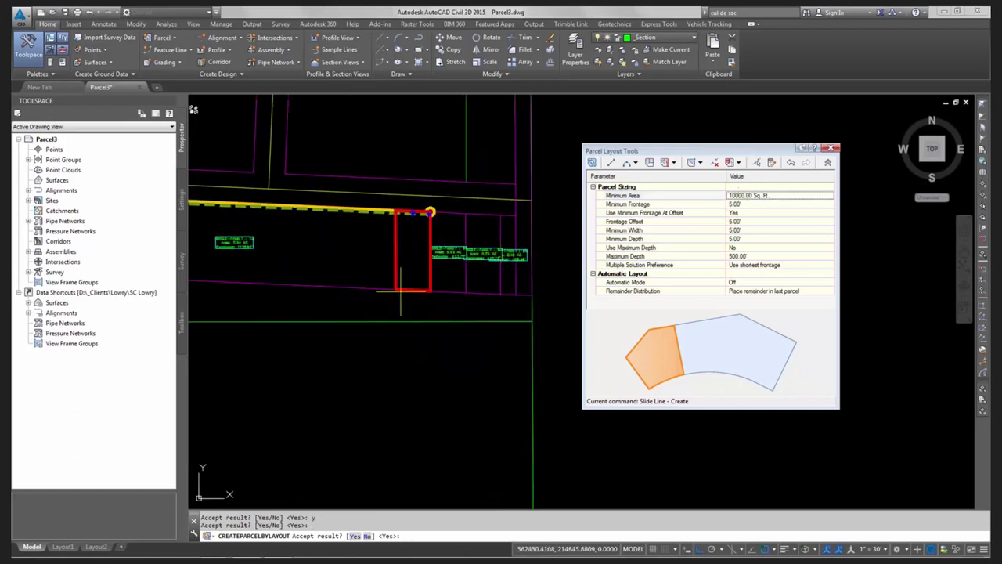
Step: Set the minimum area to 12500 sq. ft., accept further lots along the frontage, and end the subdivision
left_click(740, 195)
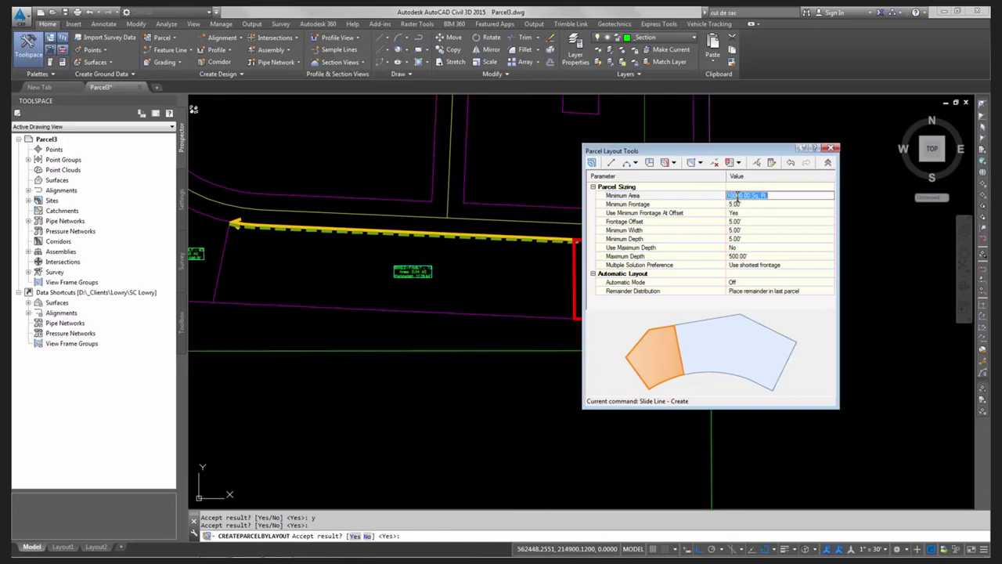
type("12500")
key("Return")
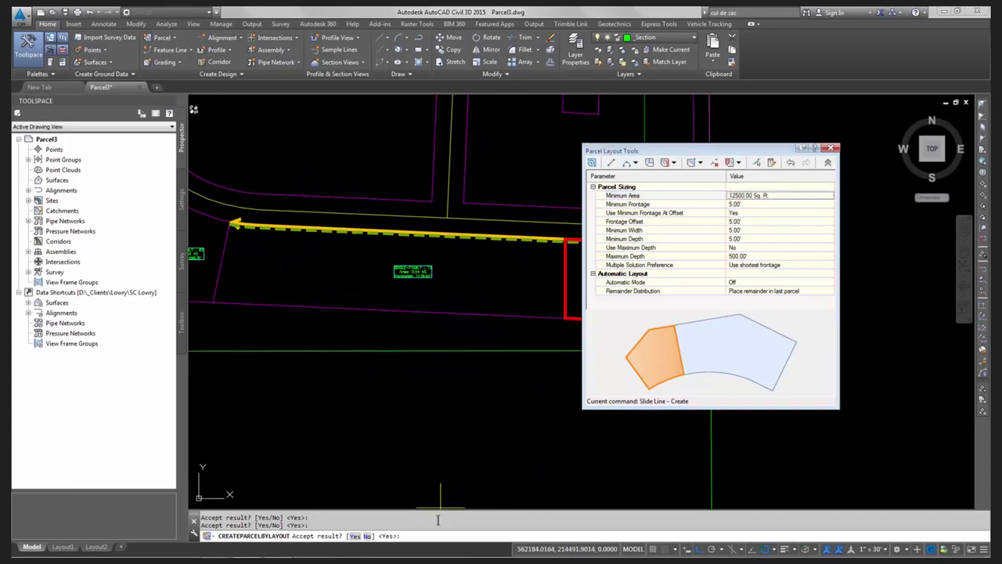
type("y")
key("Return")
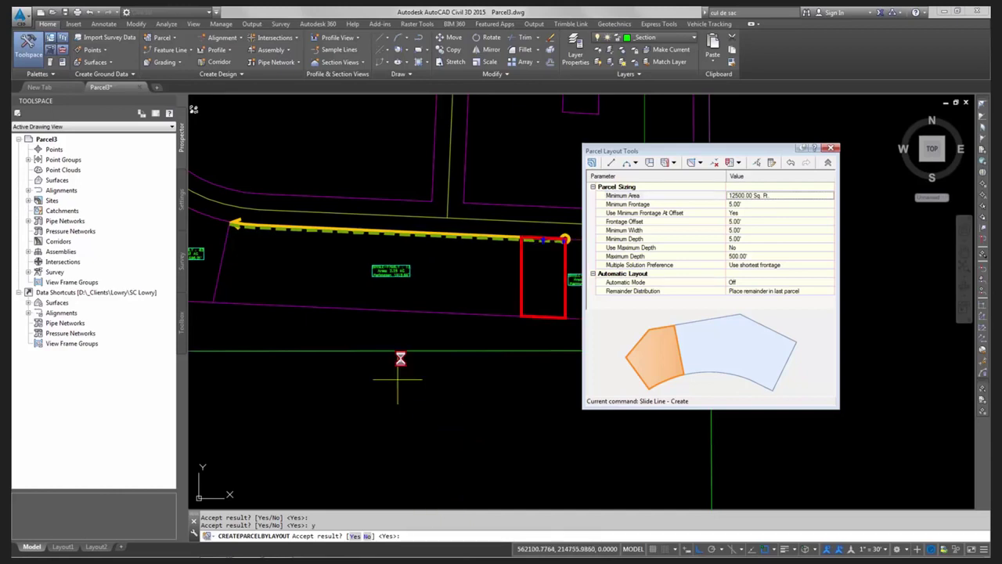
scroll(391, 344, "down", 5)
scroll(385, 323, "up", 2)
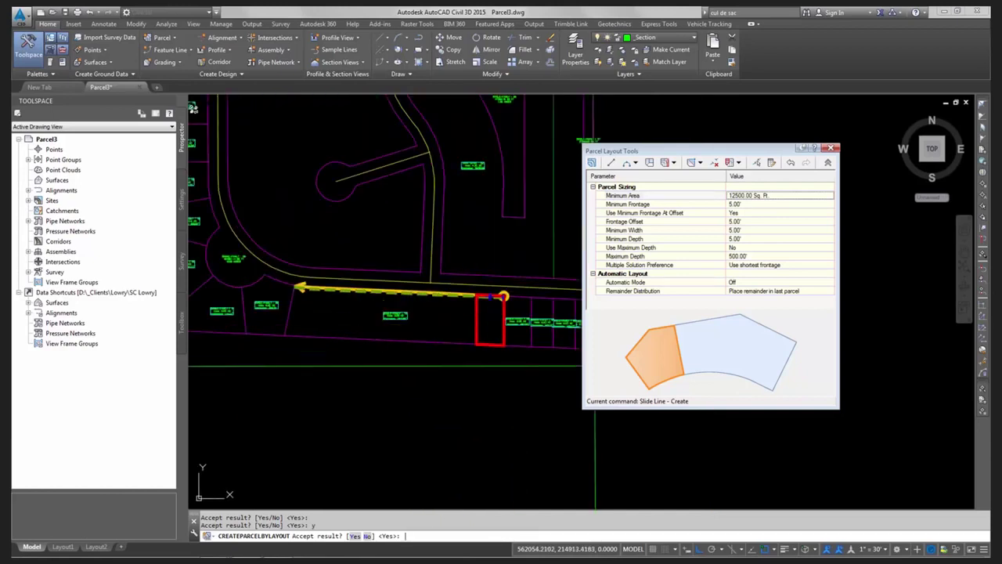
key("Escape")
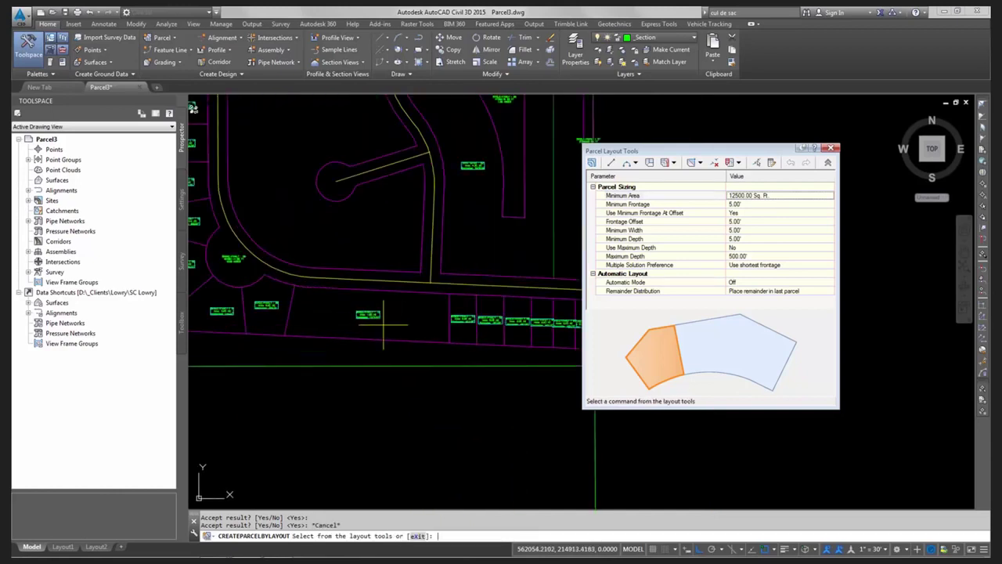
Step: Examine the area label of the undivided remainder of the parcel south of the road
scroll(328, 318, "down", 2)
scroll(328, 318, "up", 3)
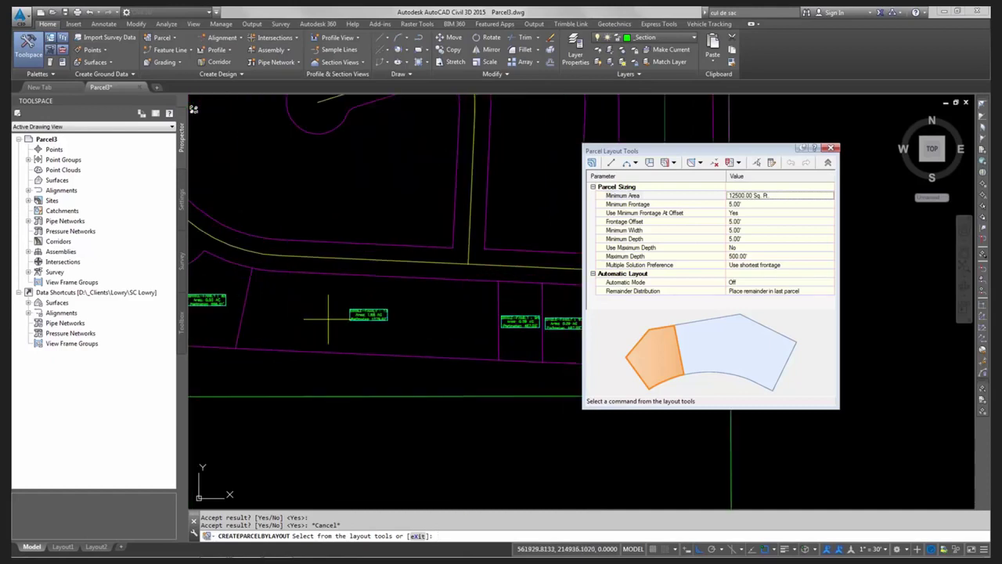
scroll(361, 328, "up", 3)
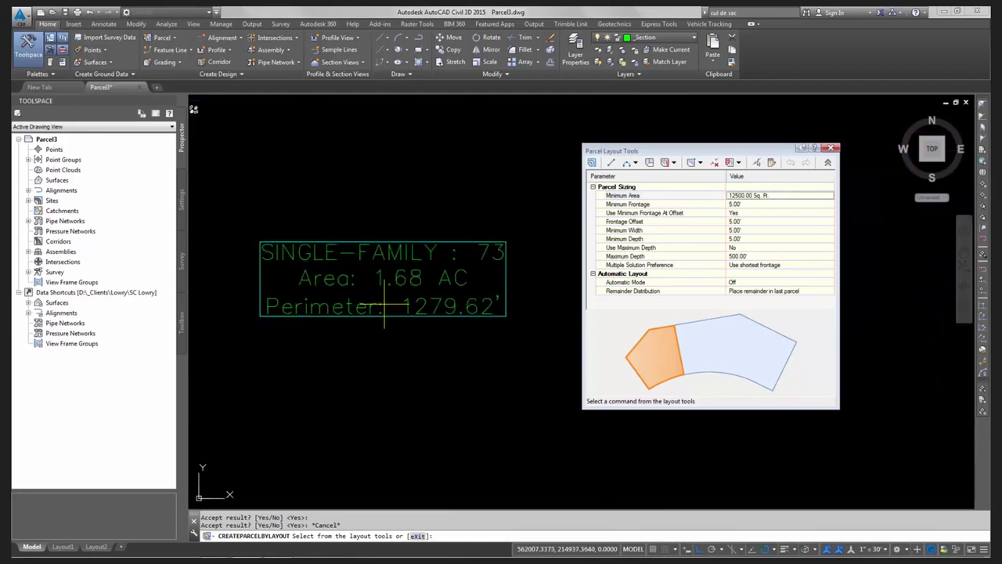
scroll(367, 332, "down", 1)
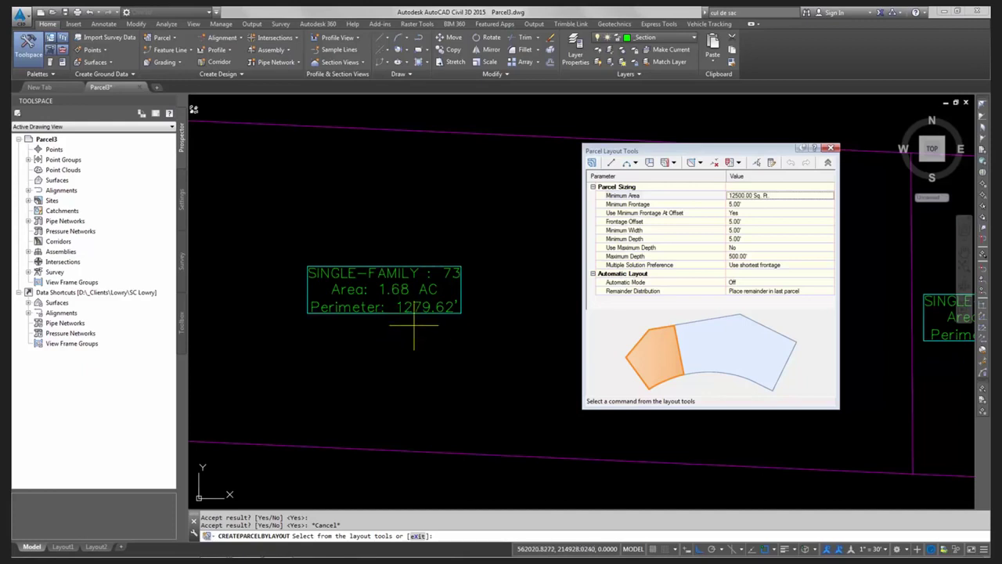
scroll(407, 321, "down", 3)
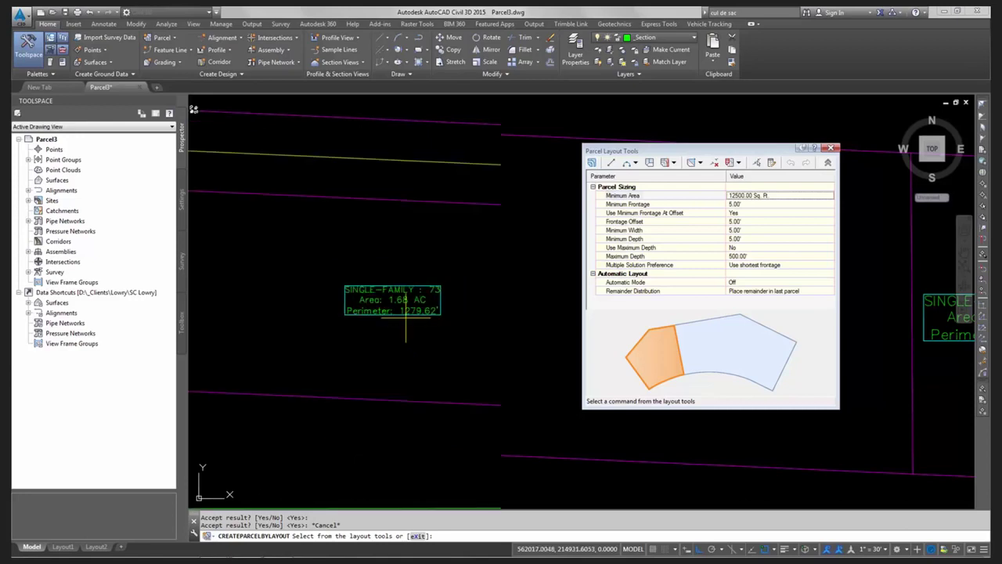
scroll(396, 313, "up", 1)
scroll(387, 316, "down", 1)
key("Escape")
scroll(388, 316, "up", 3)
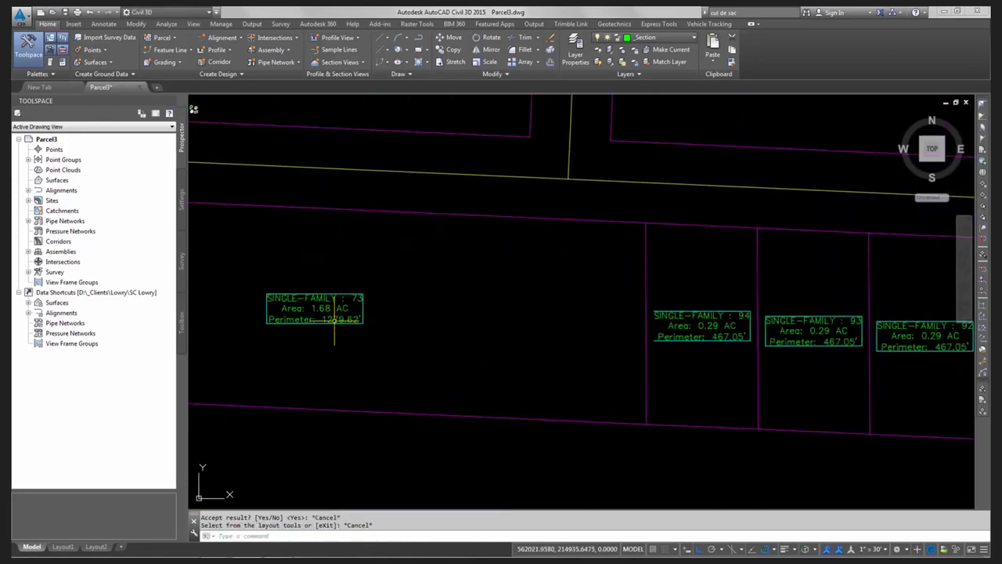
left_click(313, 299)
right_click(319, 307)
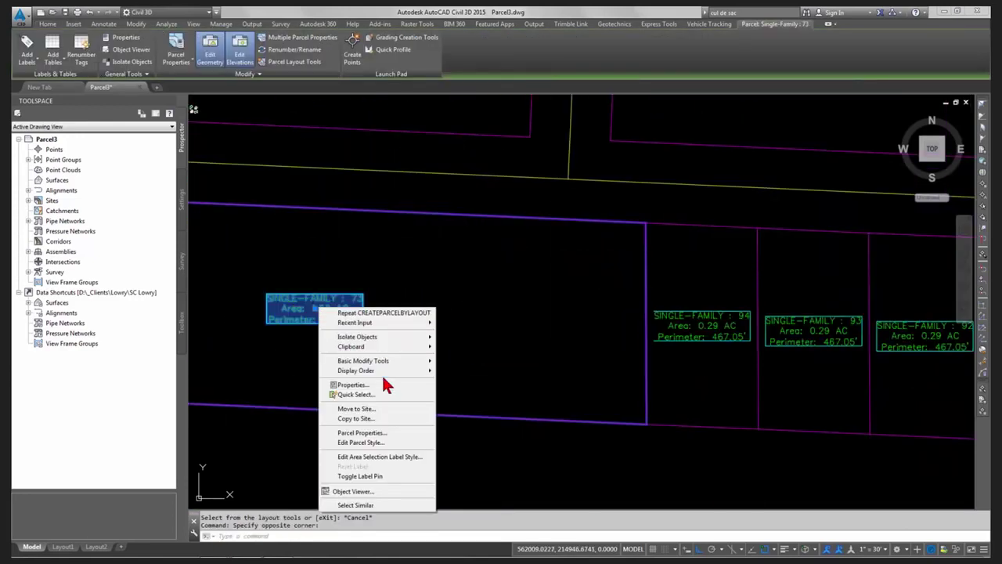
left_click(368, 434)
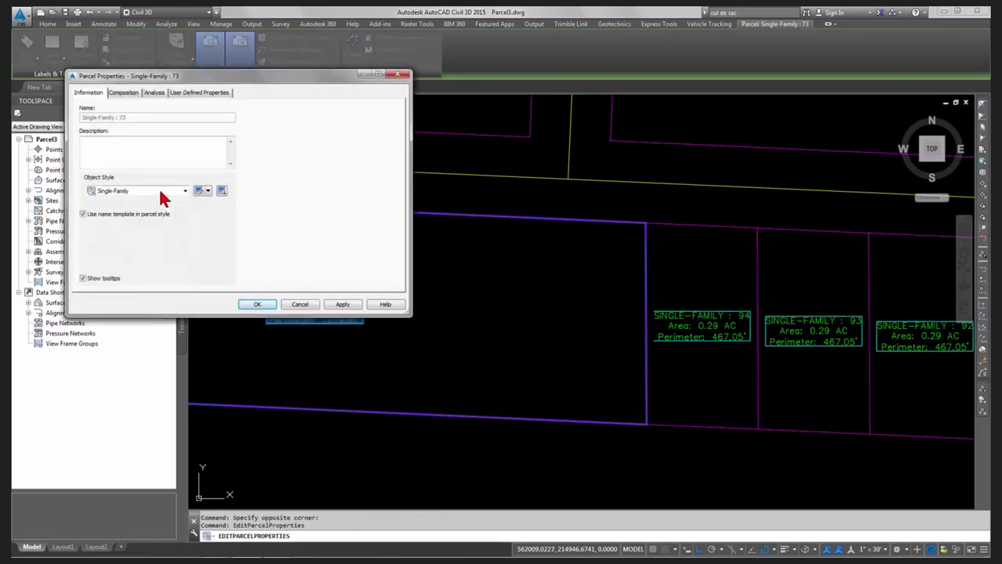
left_click(161, 191)
key("Escape")
key("Escape")
Step: Check the information and design settings of the Single-Family style used by the undivided remainder parcel
right_click(293, 309)
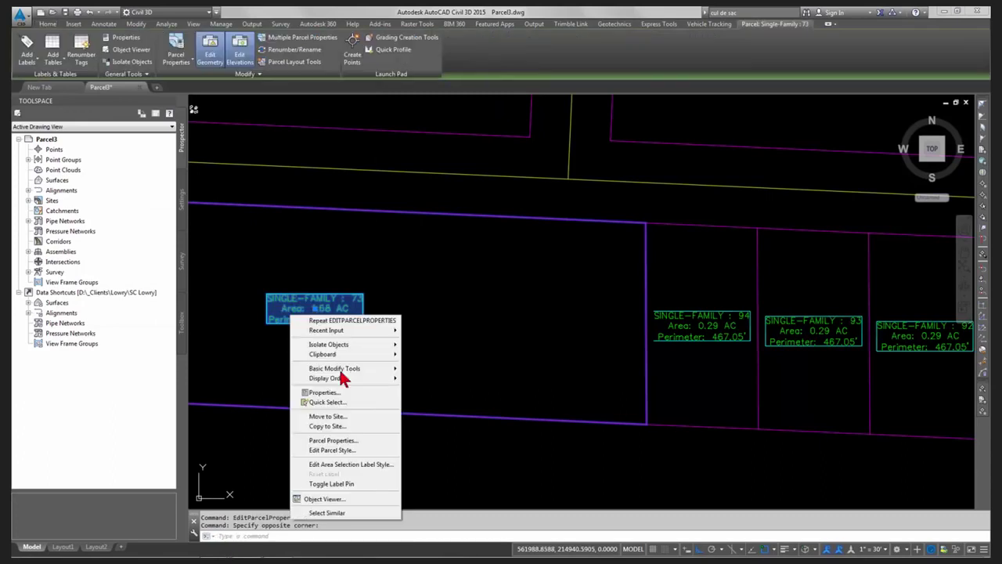
left_click(339, 451)
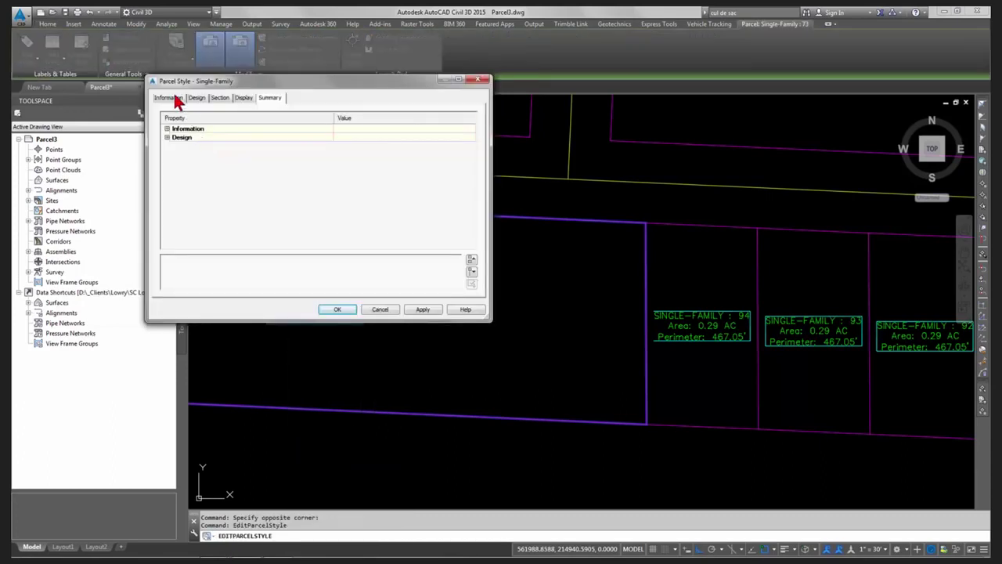
left_click(171, 98)
left_click(196, 98)
left_click(337, 309)
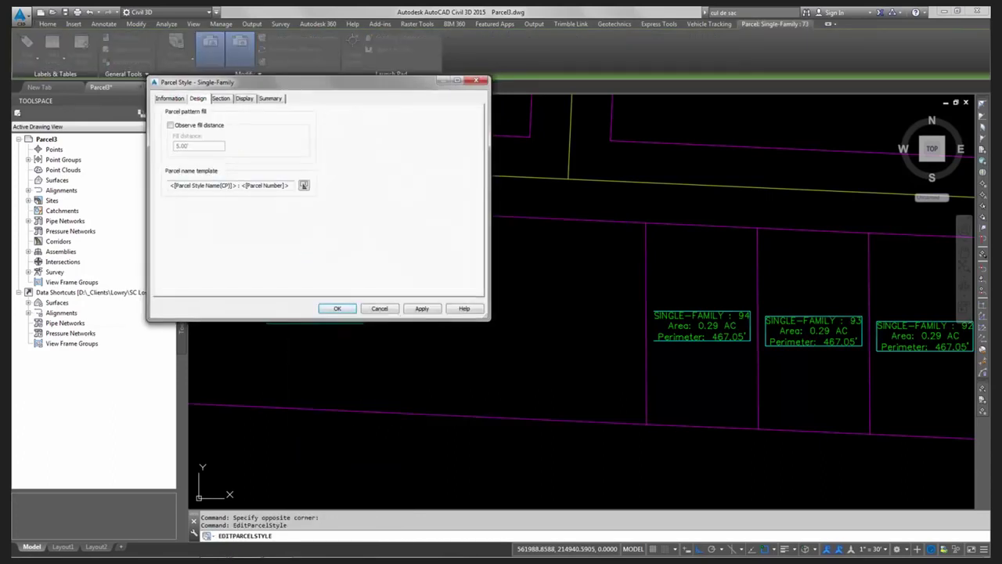
Step: Change the object style of the undivided remainder parcel from Single-Family to Property
right_click(313, 298)
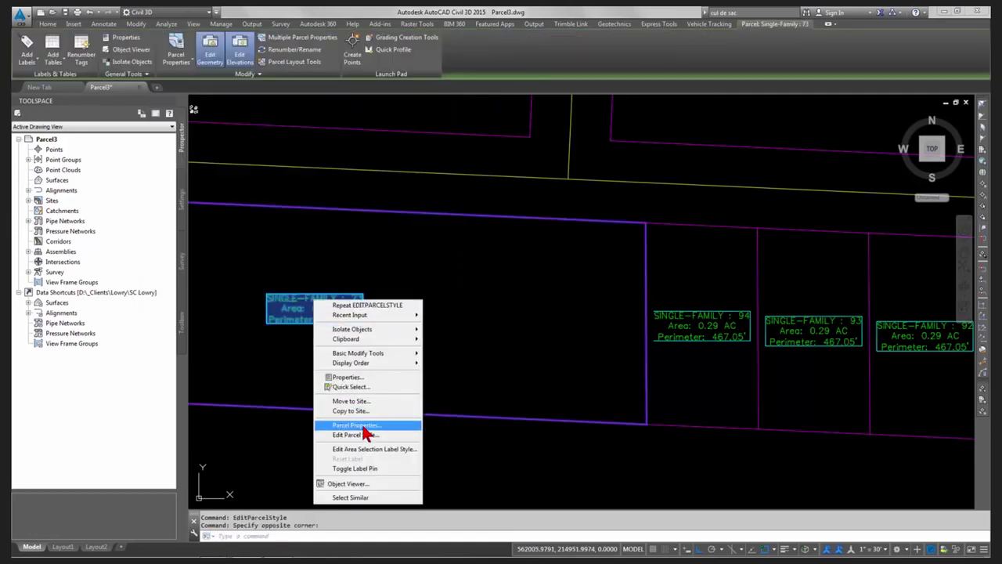
left_click(365, 426)
left_click(145, 190)
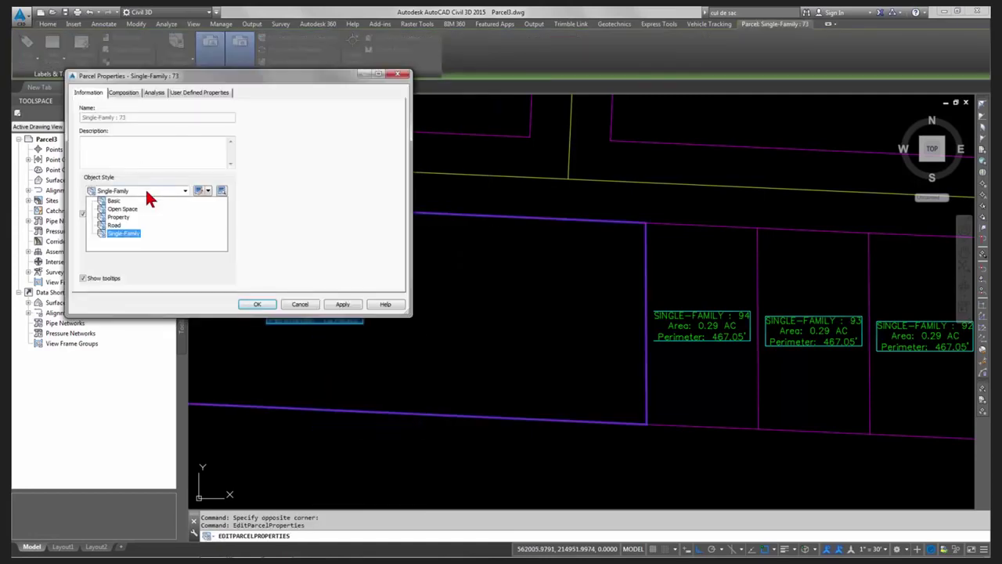
left_click(116, 217)
left_click(258, 303)
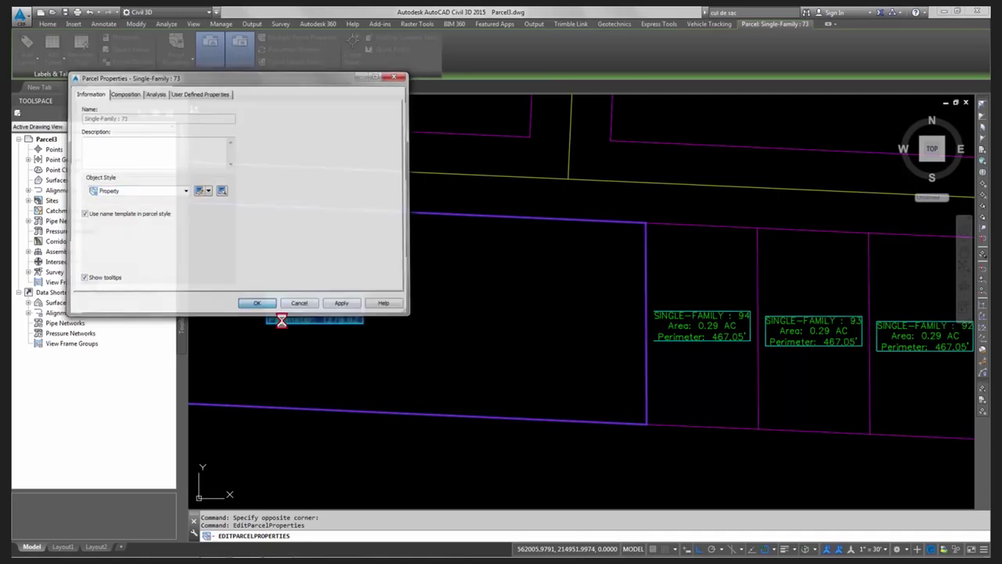
Step: Change the remainder parcel's area label style to the one showing name, square feet and acres
left_click(330, 312)
right_click(331, 311)
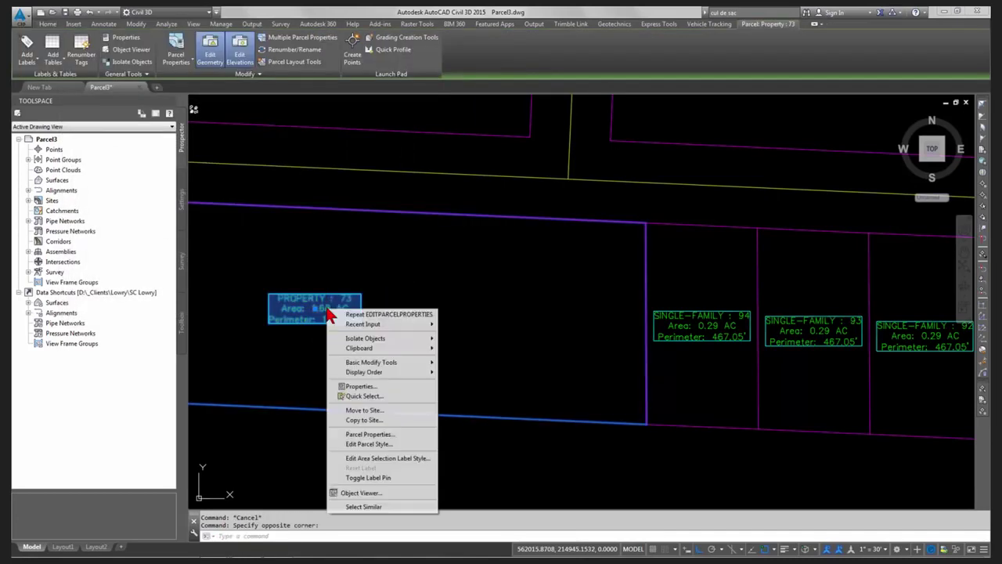
left_click(385, 458)
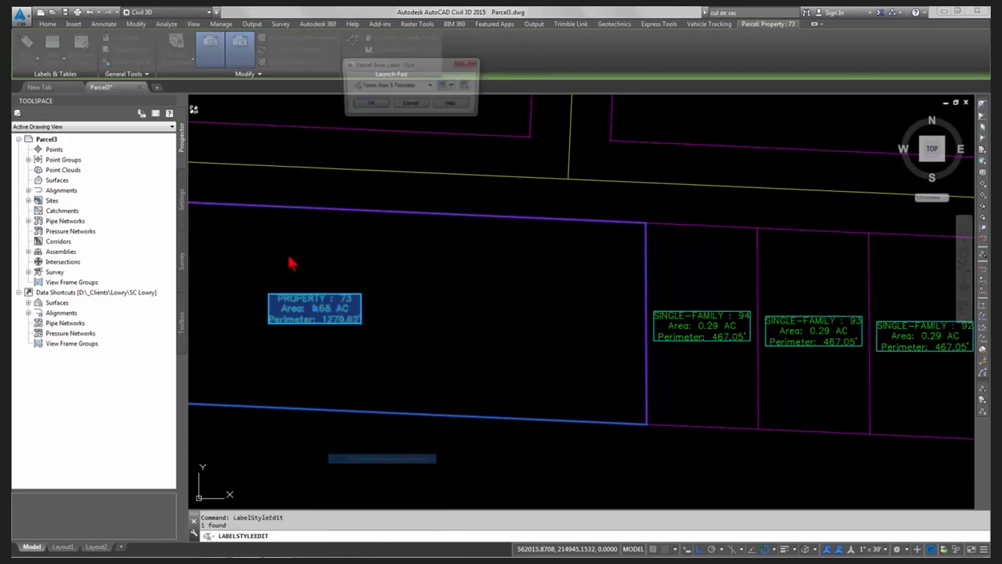
left_click(431, 86)
left_click(395, 108)
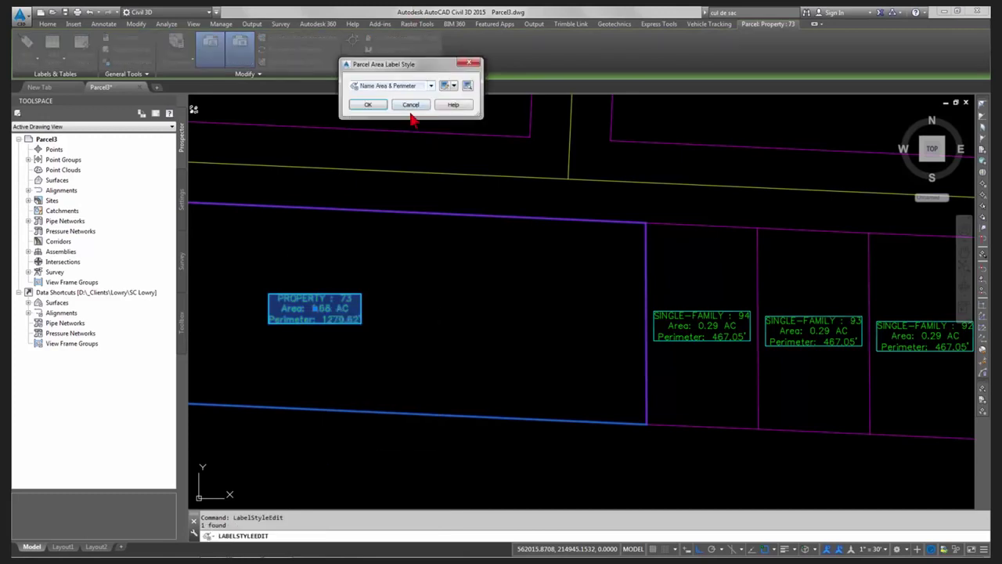
left_click(368, 106)
key("Escape")
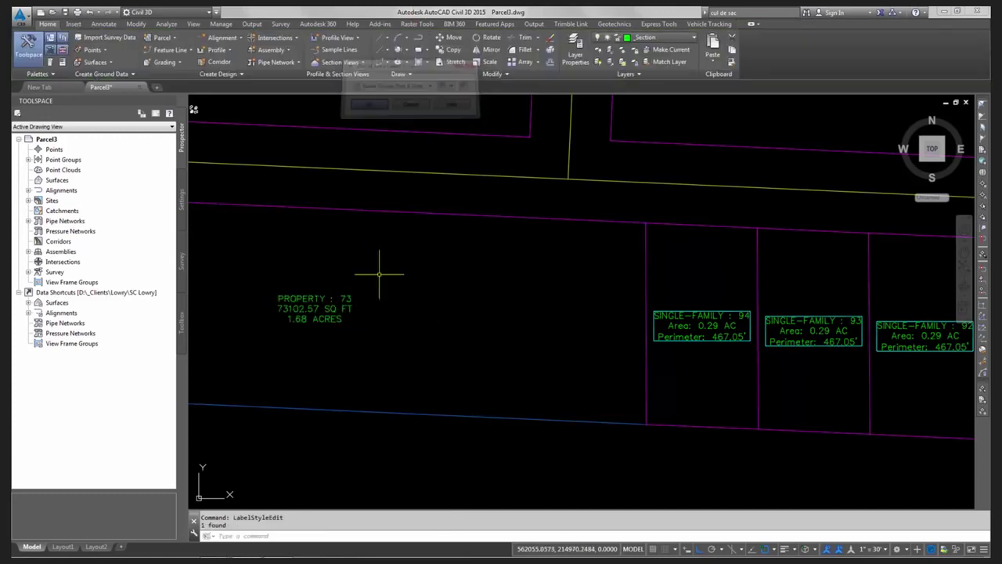
Step: Slide the lot line between the remainder parcel and lot 94 west with object snap off, leaving a remainder of about 70517 sq. ft
middle_click_drag(352, 365, 407, 338)
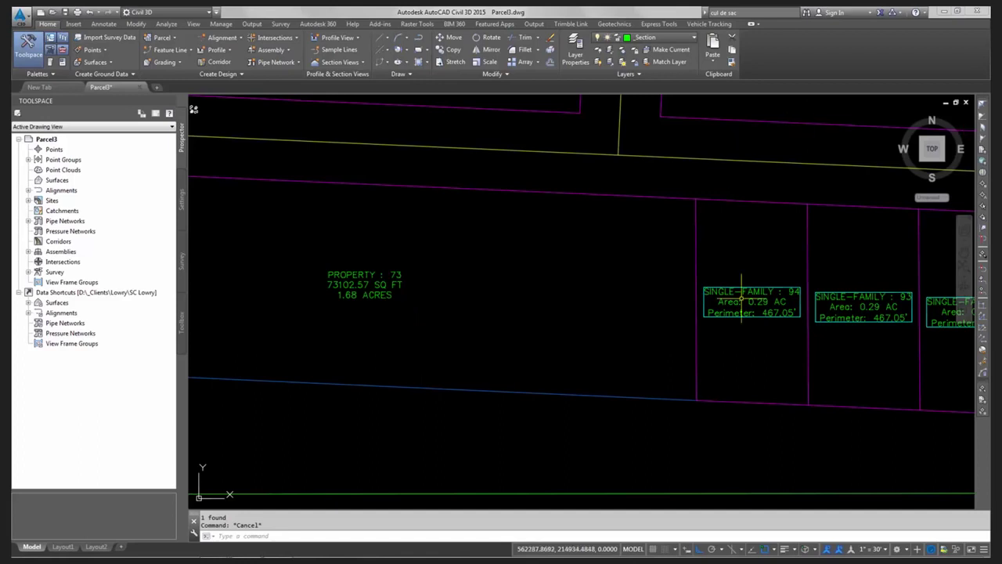
left_click(696, 251)
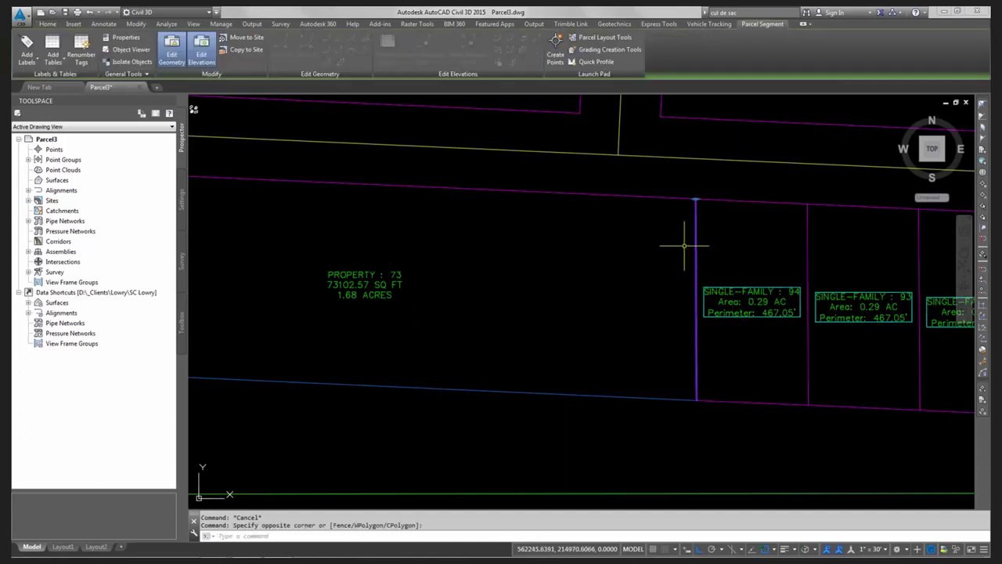
left_click(695, 198)
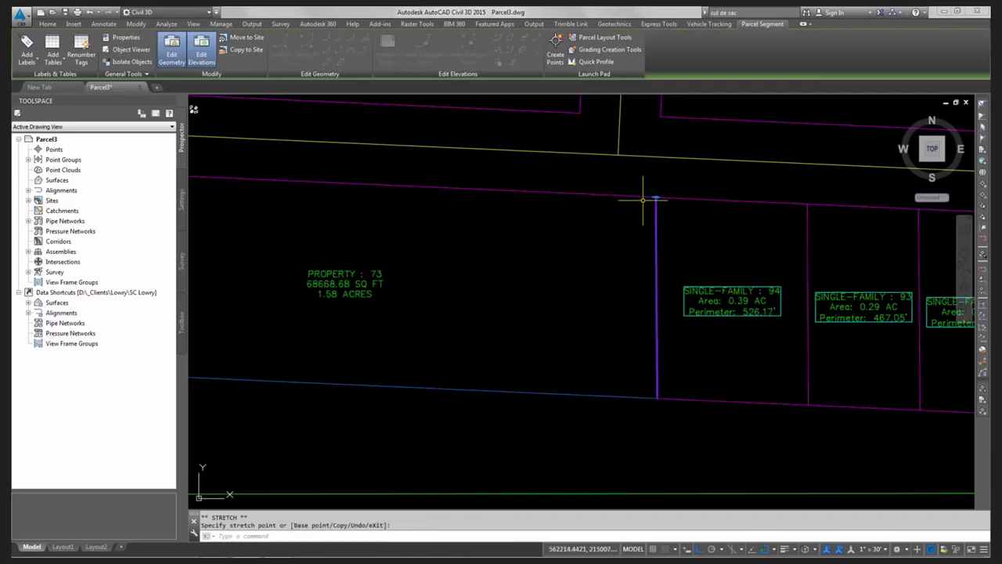
left_click(655, 196)
left_click(664, 201)
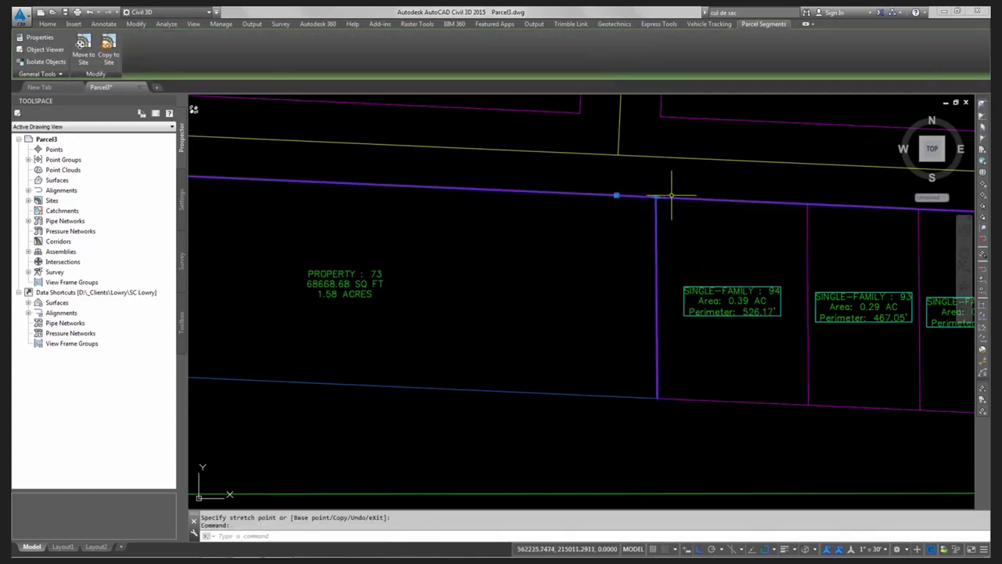
left_click(659, 198)
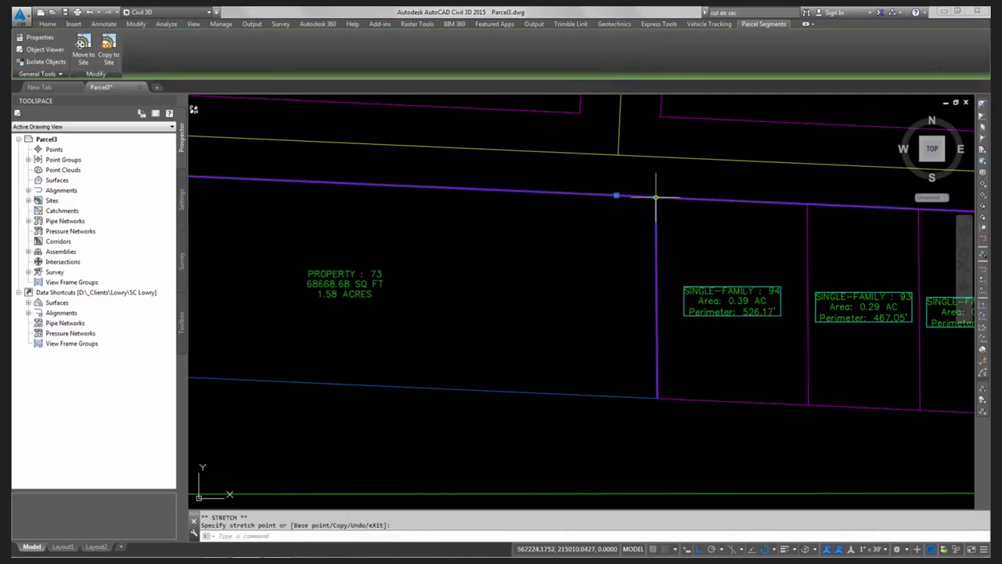
key("F3")
left_click(673, 199)
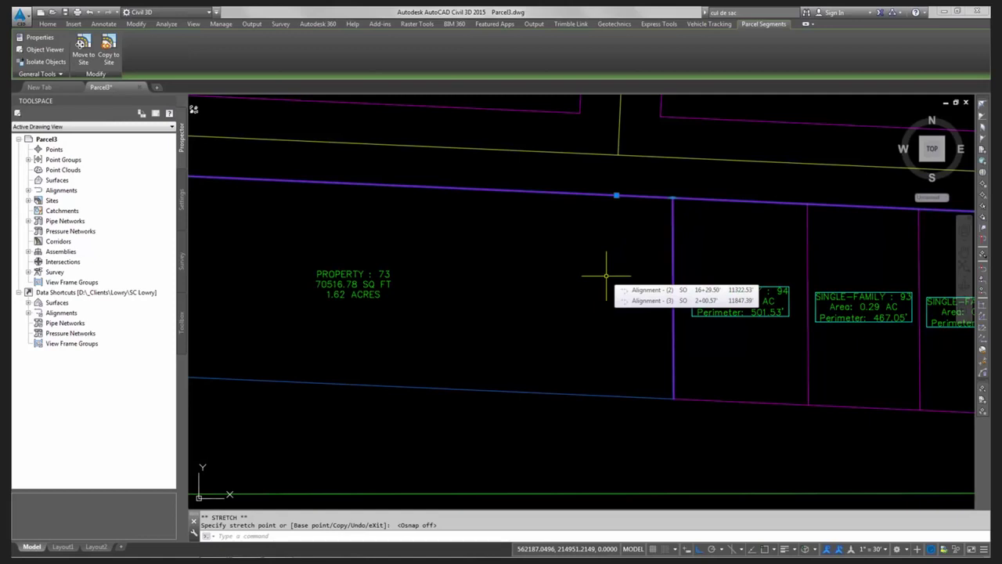
middle_click_drag(474, 334, 609, 338)
key("Escape")
Step: Reopen the parcel creation tools and set the minimum area to 35258.39 sq. ft
left_click(165, 37)
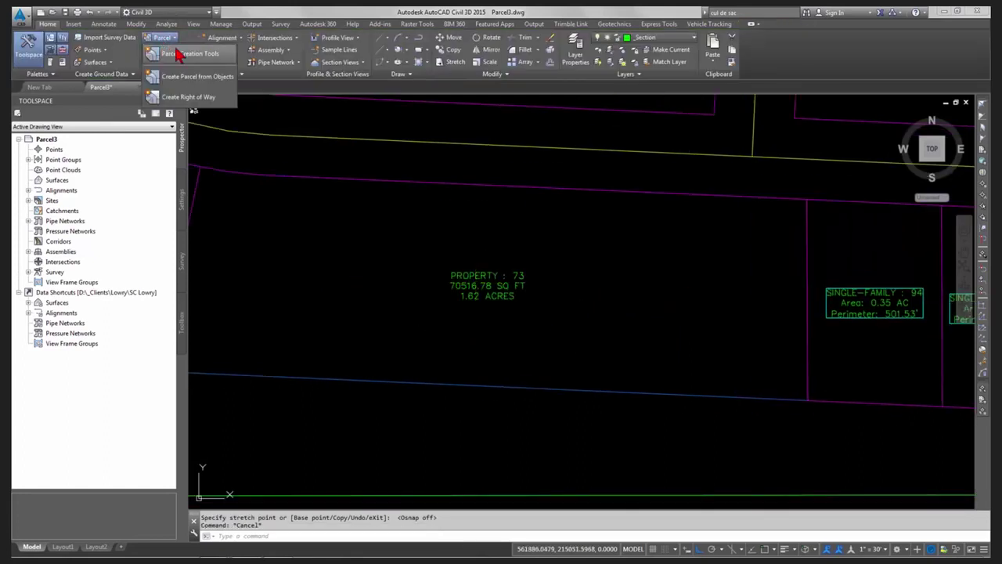
left_click(188, 96)
left_click(749, 195)
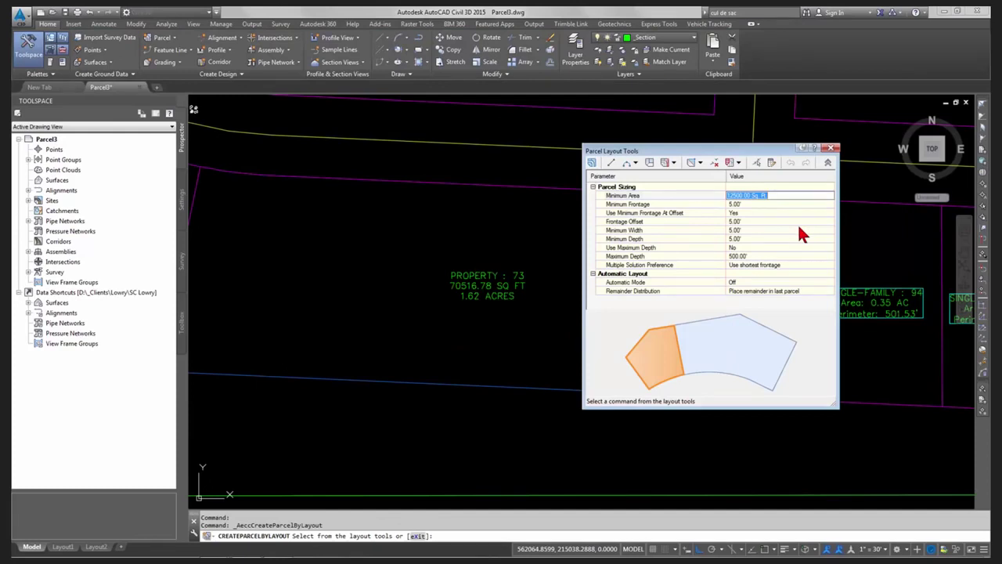
type("35258")
type(".39")
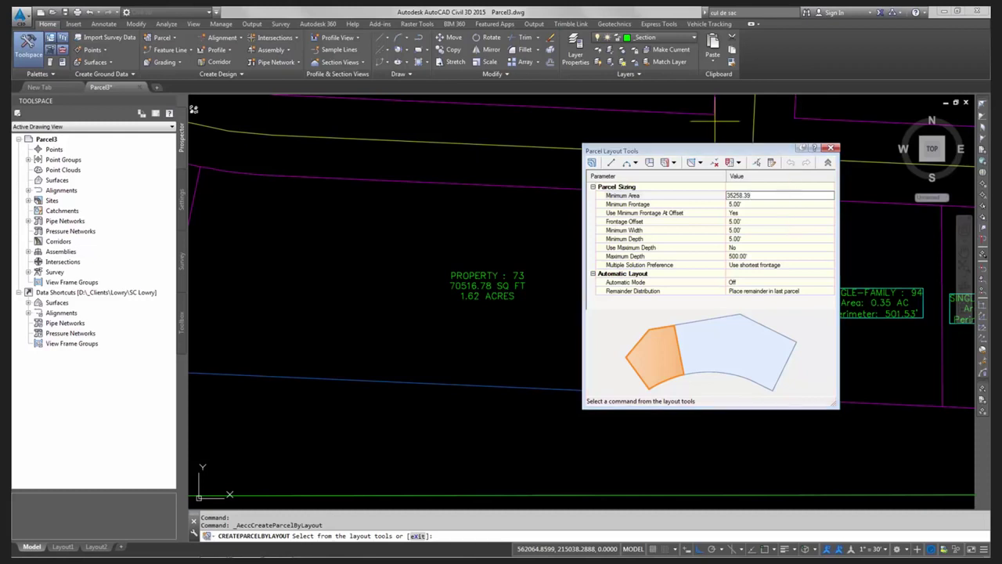
Step: Start a slide line subdivision of the remainder parcel in the Single-Family style, with the frontage running from its northeast to its northwest corner
left_click(665, 162)
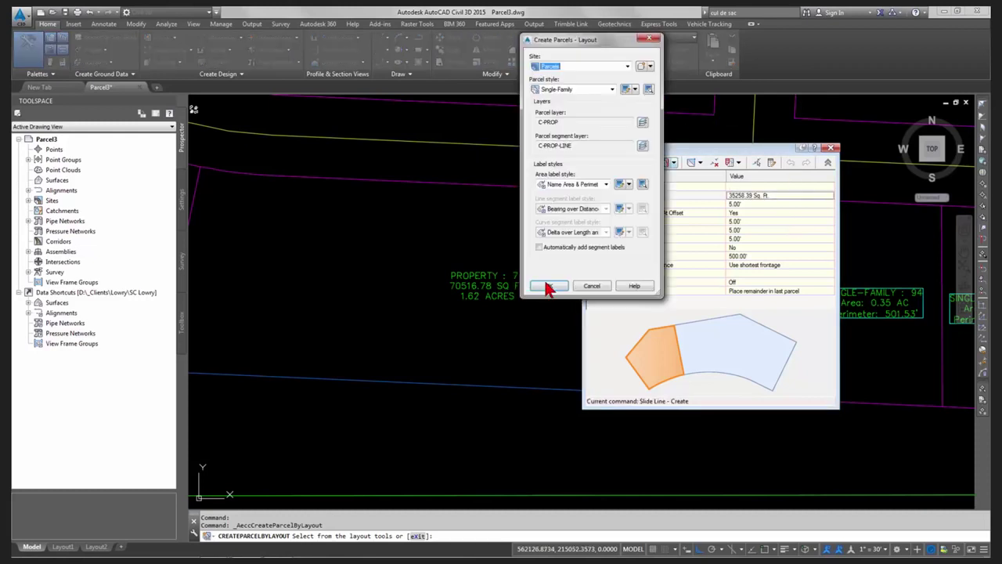
left_click(538, 288)
scroll(470, 293, "down", 4)
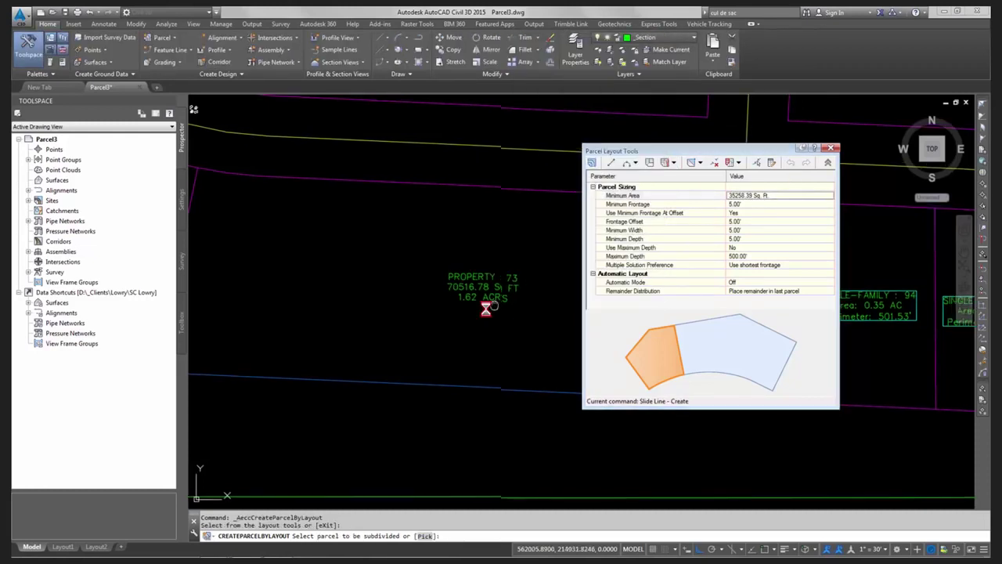
left_click(380, 283)
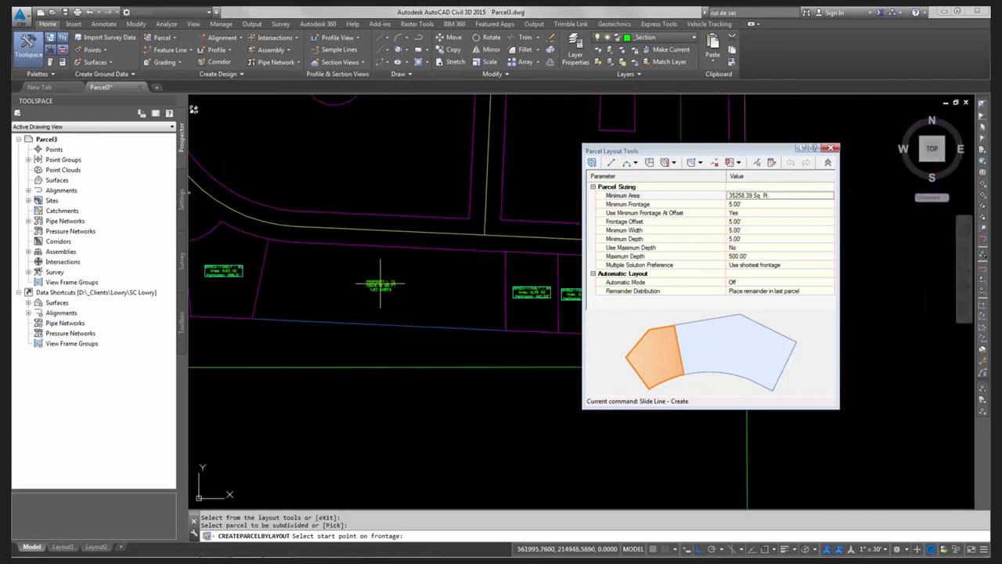
key("F3")
left_click(505, 251)
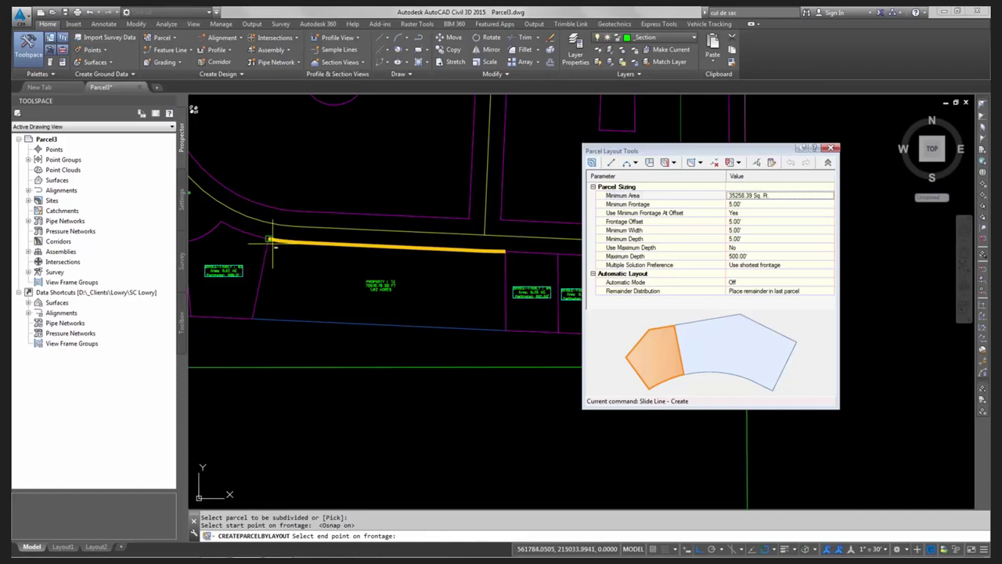
left_click(271, 242)
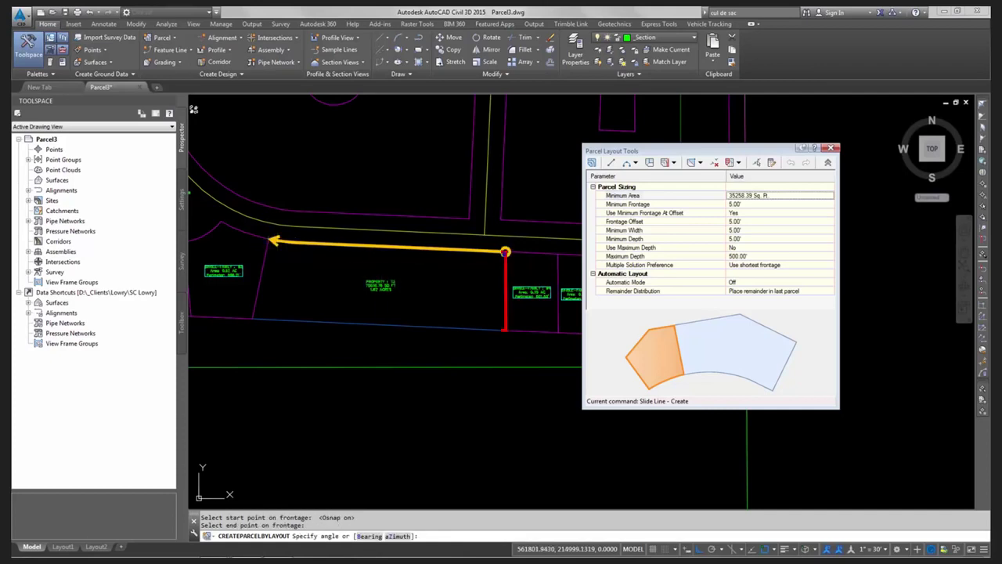
Step: Use the default lot line angle, accept the 35258.39 sq. ft. lot, and end the subdivision
key("Return")
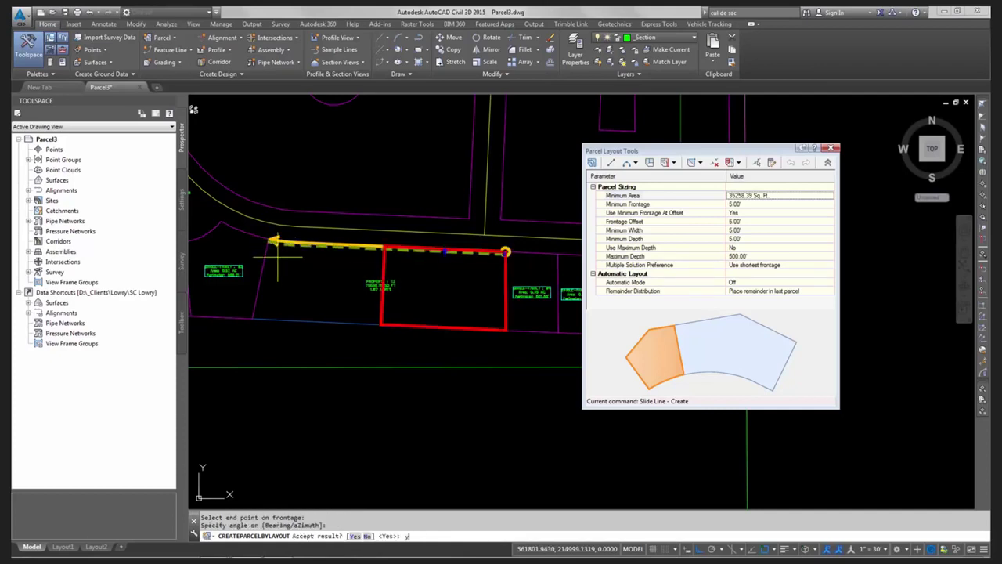
type("y")
key("Return")
key("Escape")
Step: Leave the layout tools and examine the area labels of the two halves of the remainder and the adjoining lots
scroll(362, 296, "up", 3)
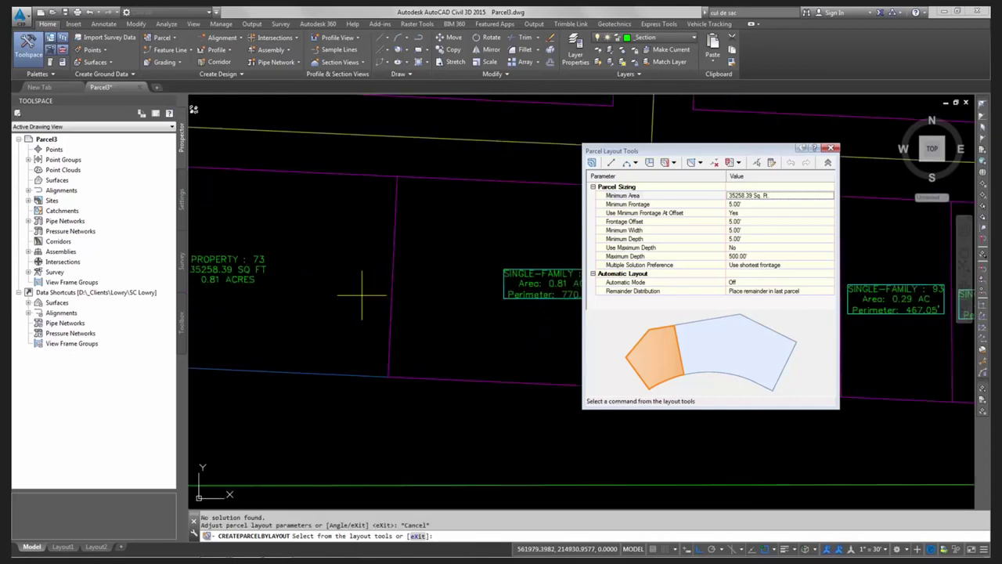
scroll(361, 295, "down", 2)
scroll(299, 297, "up", 2)
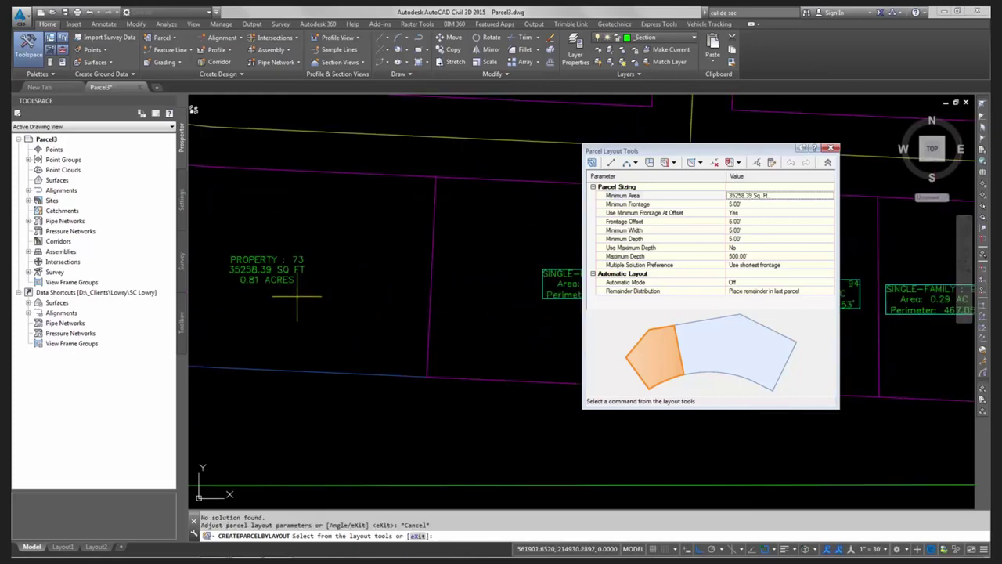
scroll(299, 297, "down", 2)
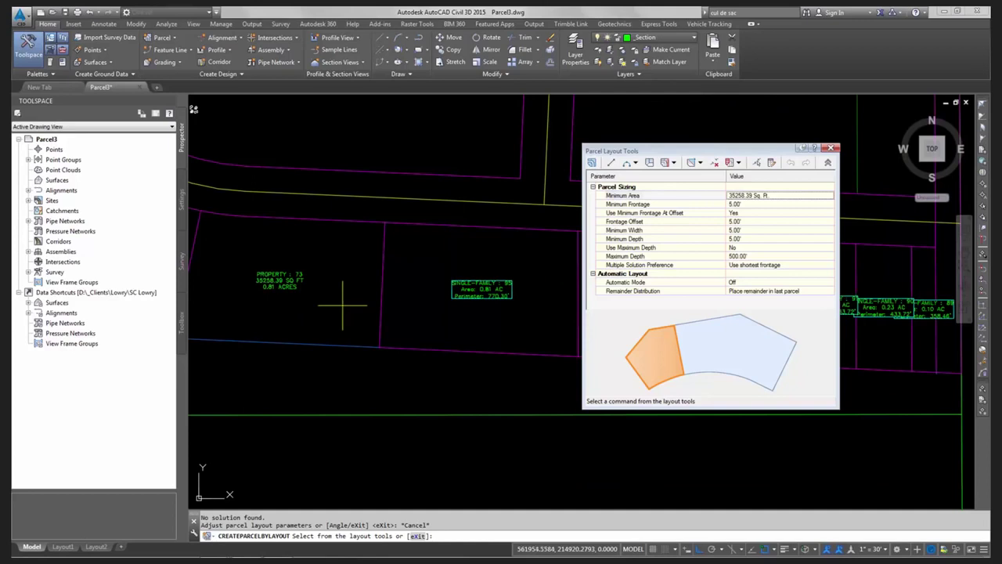
scroll(353, 284, "down", 1)
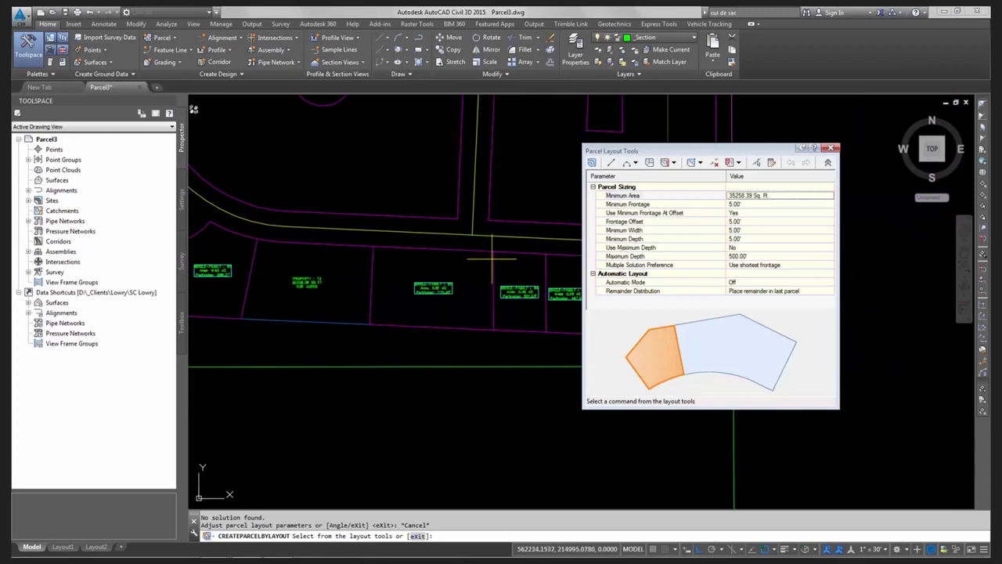
key("Escape")
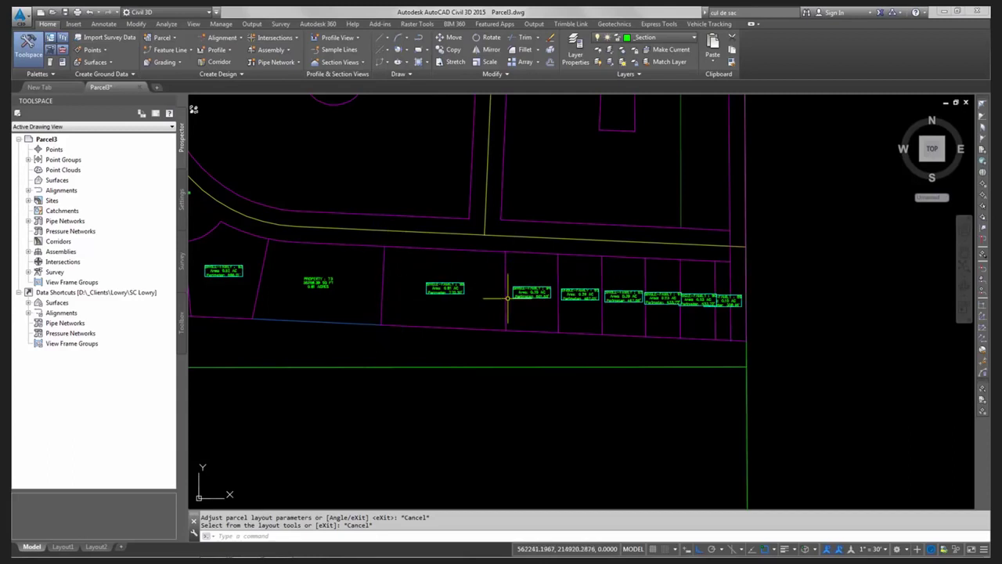
scroll(507, 297, "down", 2)
key("Escape")
key("Escape")
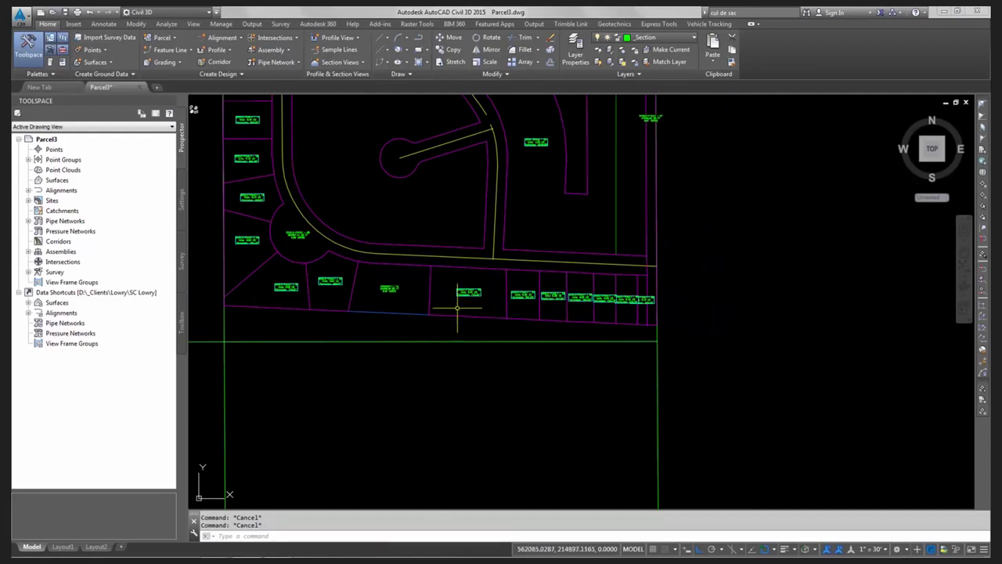
scroll(461, 304, "down", 1)
scroll(462, 301, "up", 7)
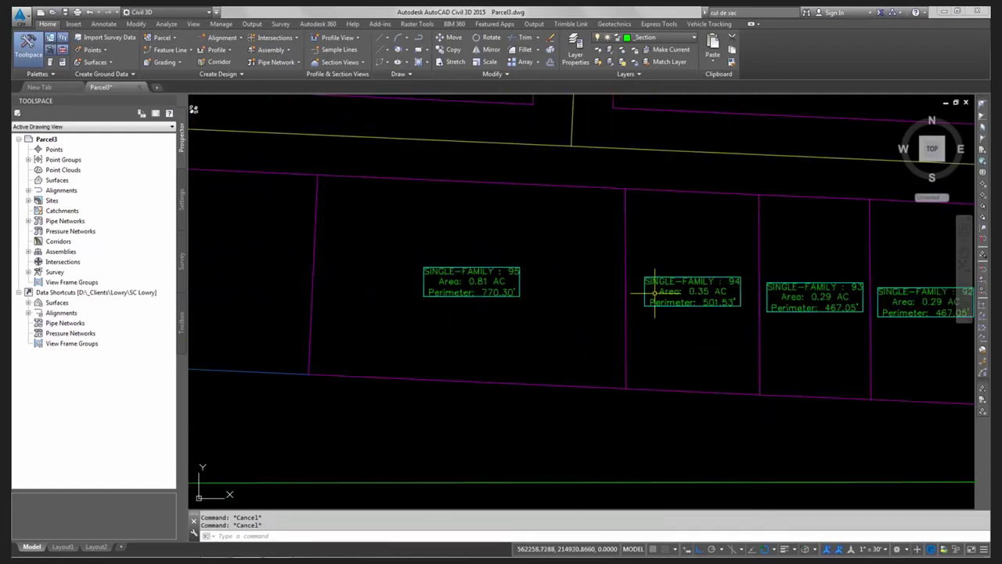
Step: Change the area label style of the remainder's eastern half, Single-Family 95, to Name Square Foot & Acres
middle_click_drag(655, 294, 521, 302)
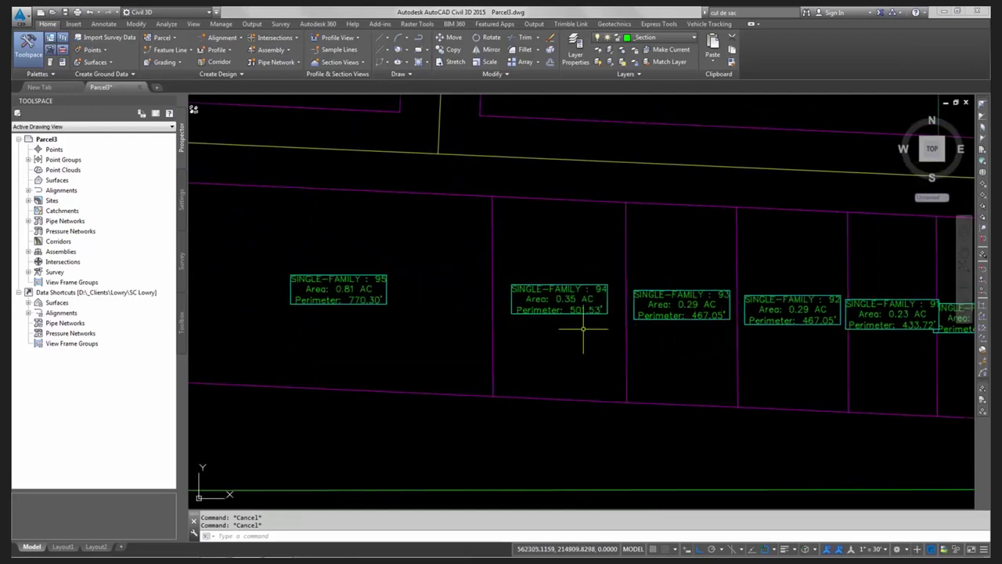
scroll(577, 331, "down", 2)
middle_click_drag(299, 297, 459, 286)
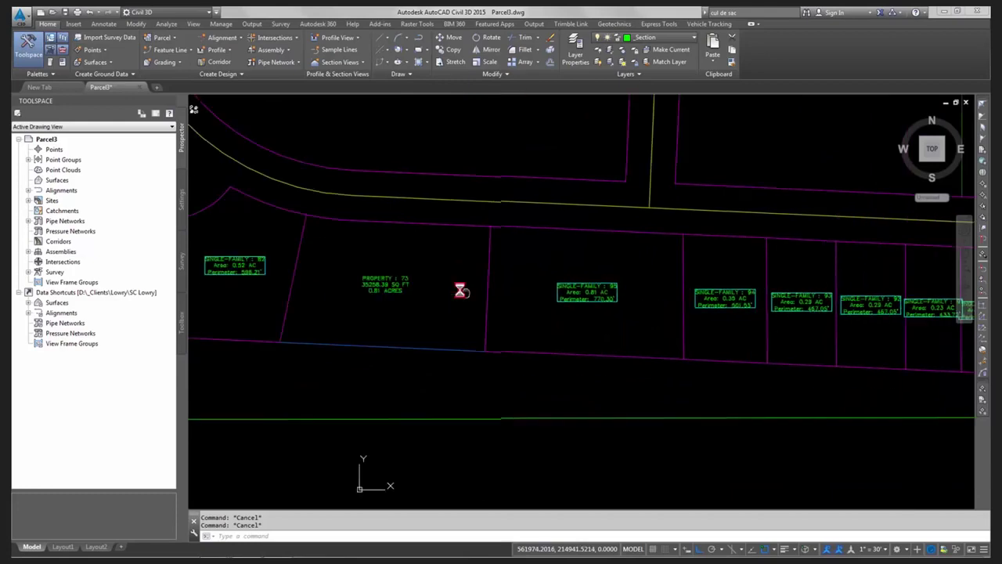
scroll(360, 297, "up", 3)
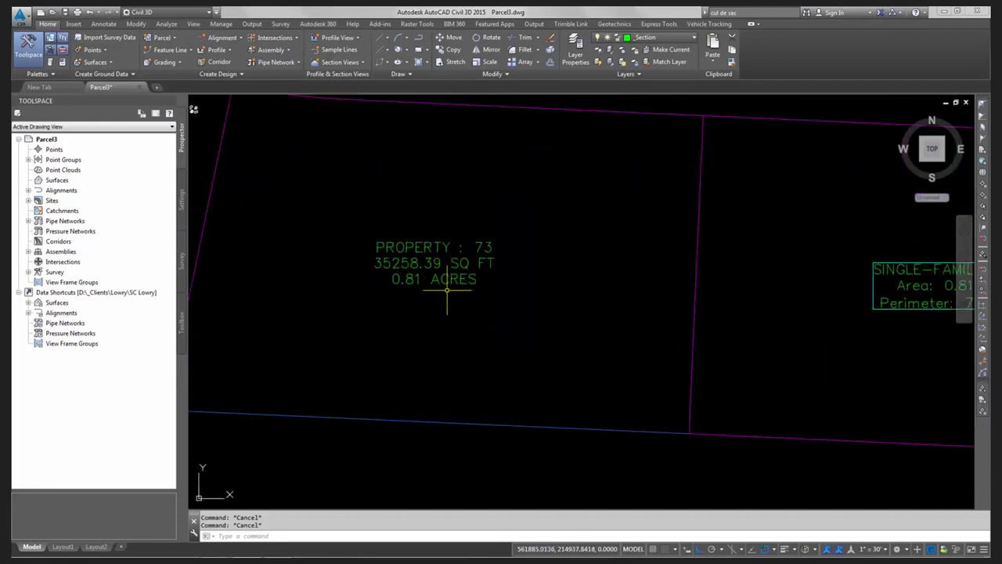
scroll(447, 290, "down", 2)
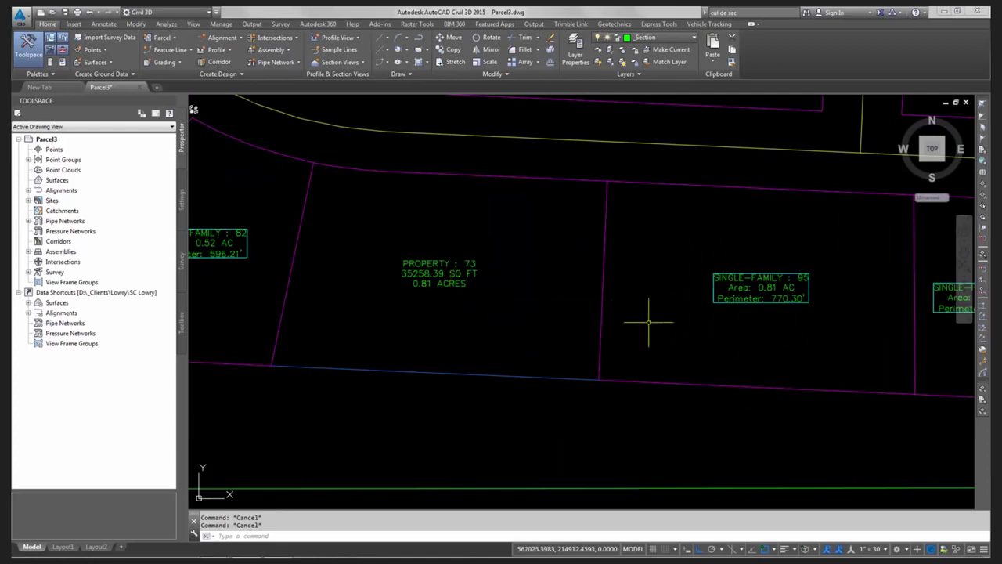
scroll(751, 306, "down", 3)
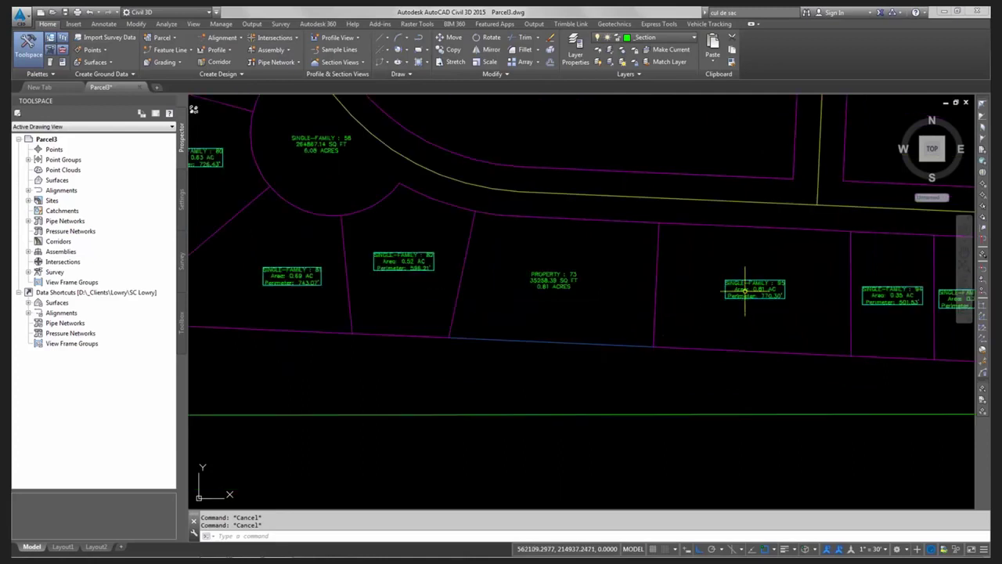
left_click(747, 291)
right_click(747, 290)
left_click(788, 445)
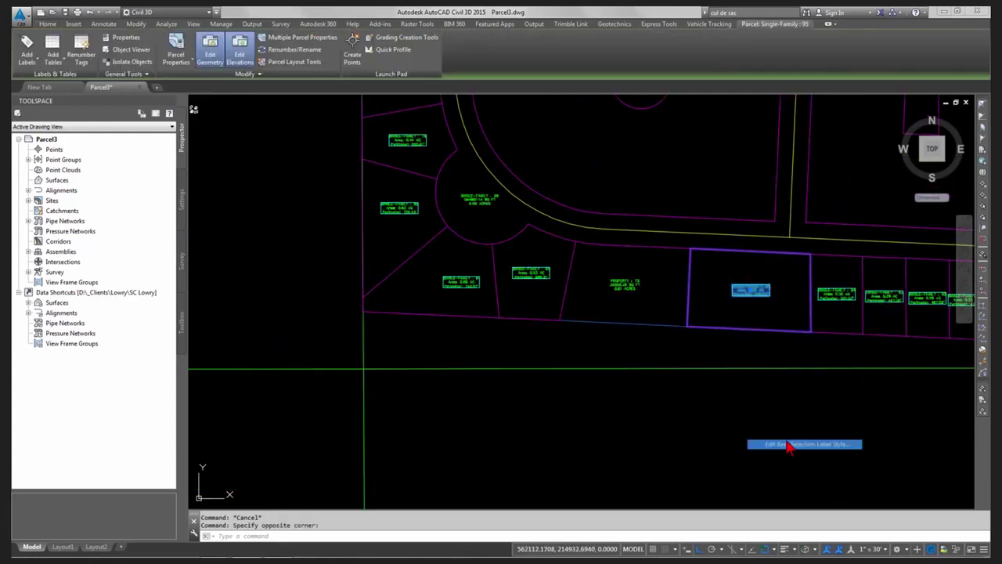
left_click(431, 85)
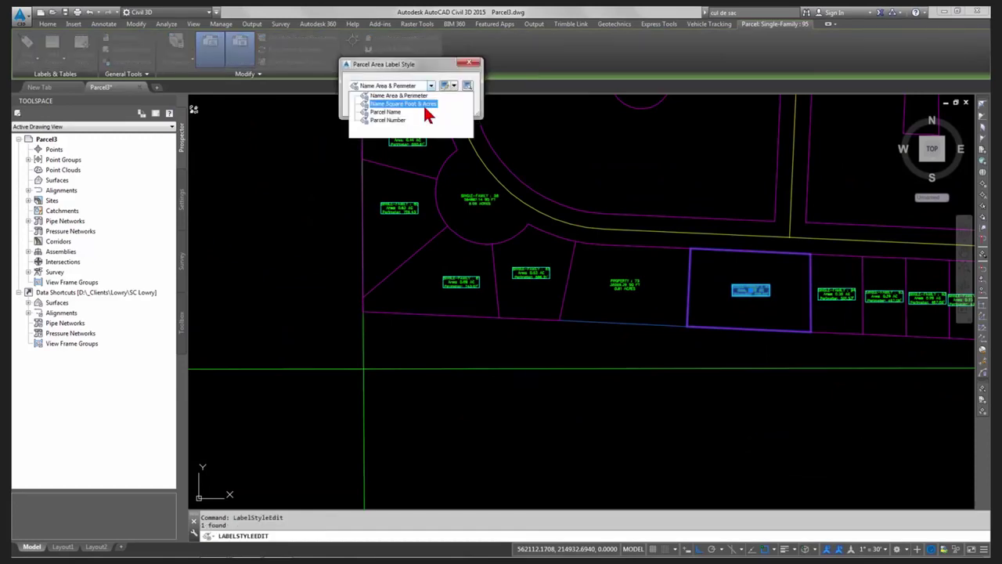
left_click(422, 103)
left_click(368, 105)
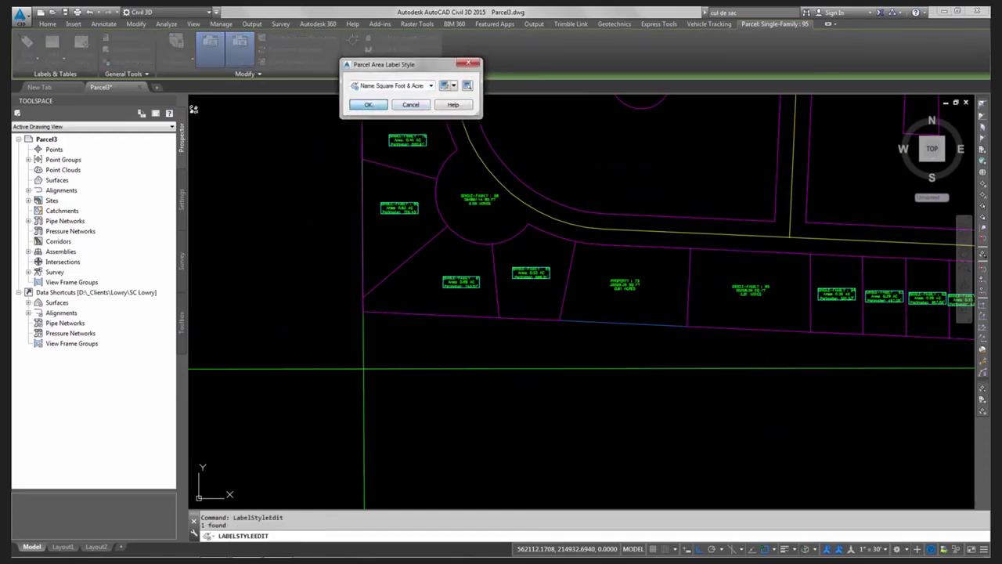
key("Escape")
Step: Select all parcels similar to the lot east of the new half and set their area label style to Name Square Foot & Acres
middle_click_drag(682, 284, 516, 302)
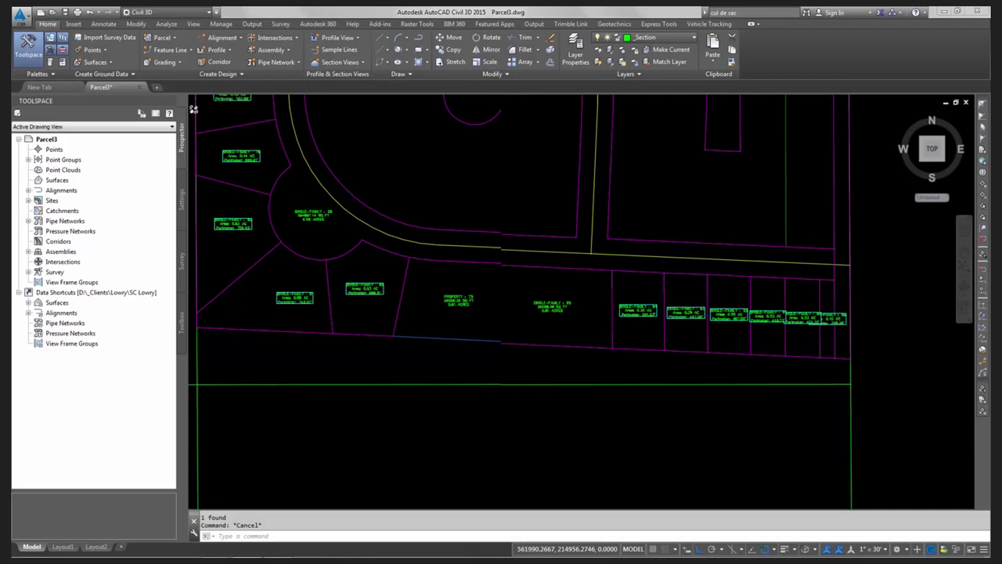
left_click(632, 311)
right_click(625, 311)
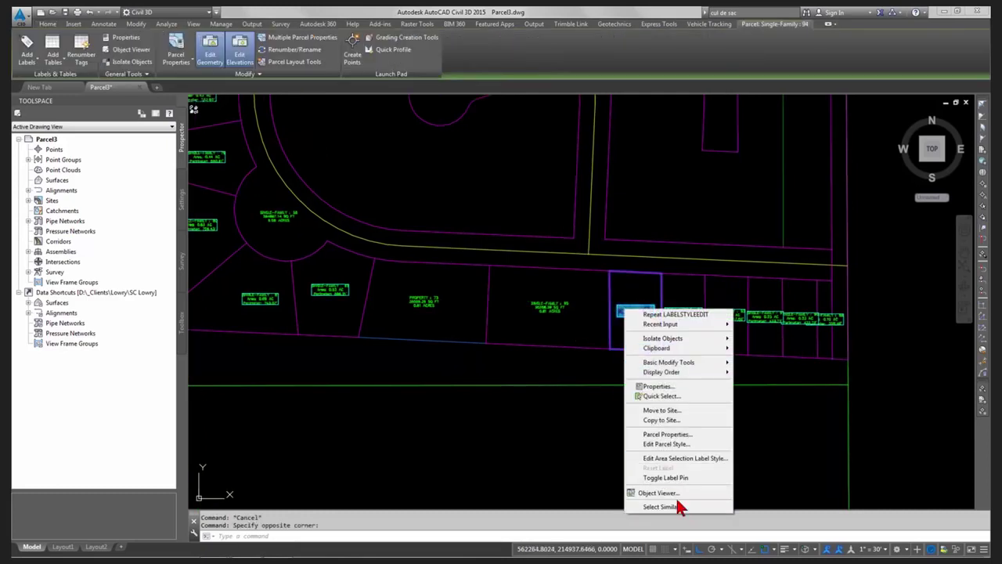
left_click(673, 507)
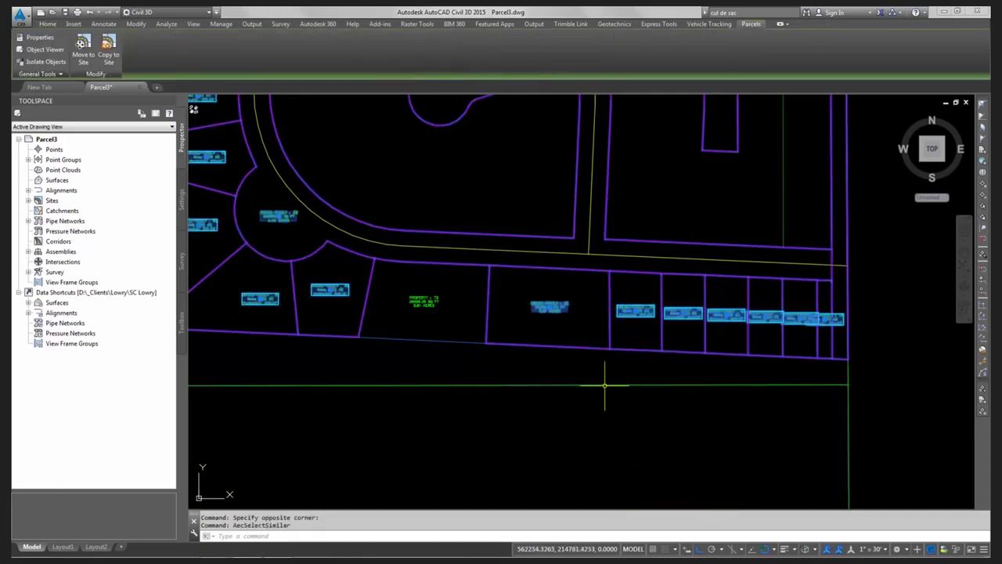
scroll(589, 373, "down", 6)
scroll(590, 372, "up", 2)
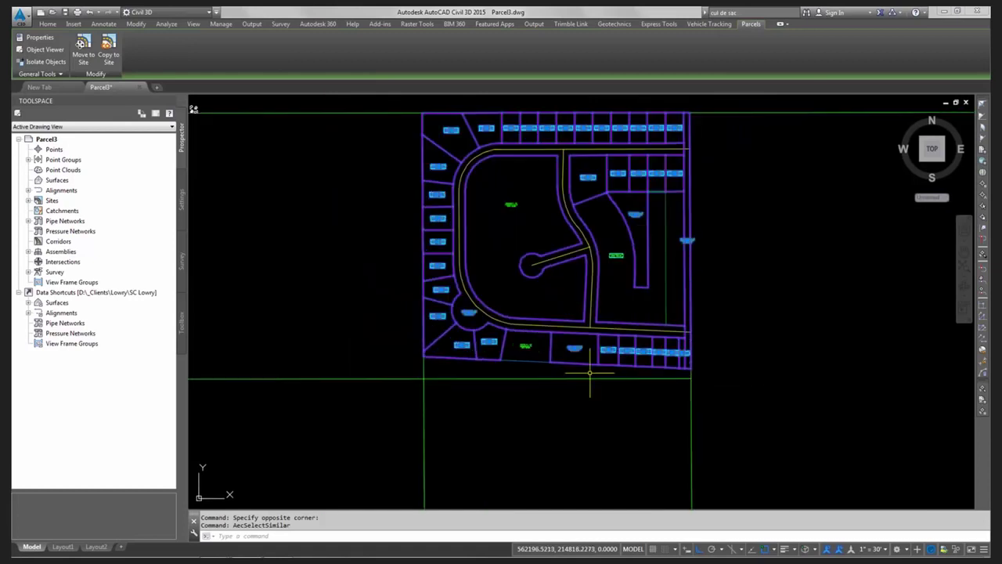
scroll(595, 365, "up", 4)
right_click(635, 328)
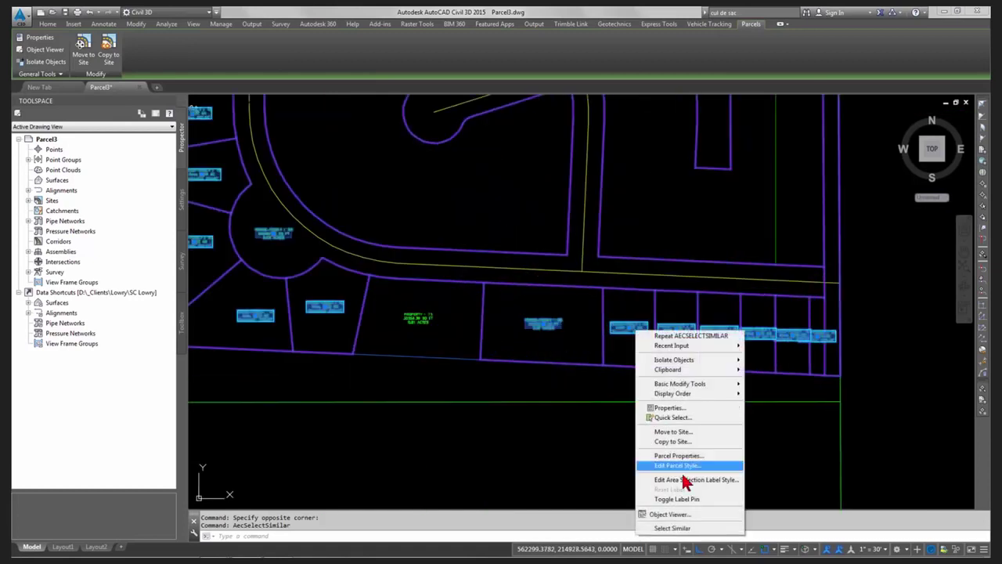
left_click(689, 477)
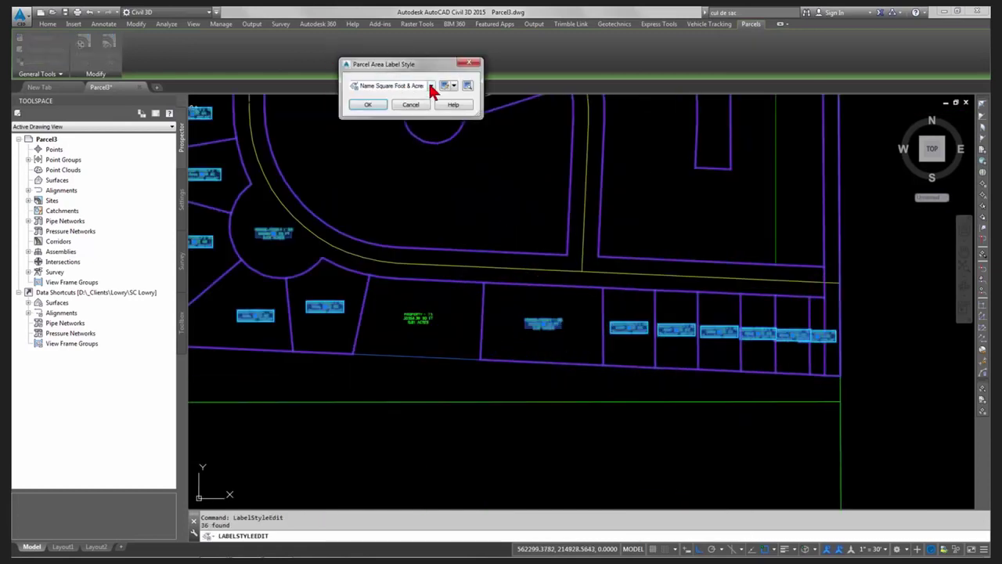
left_click(430, 86)
left_click(406, 103)
left_click(369, 104)
scroll(629, 341, "up", 2)
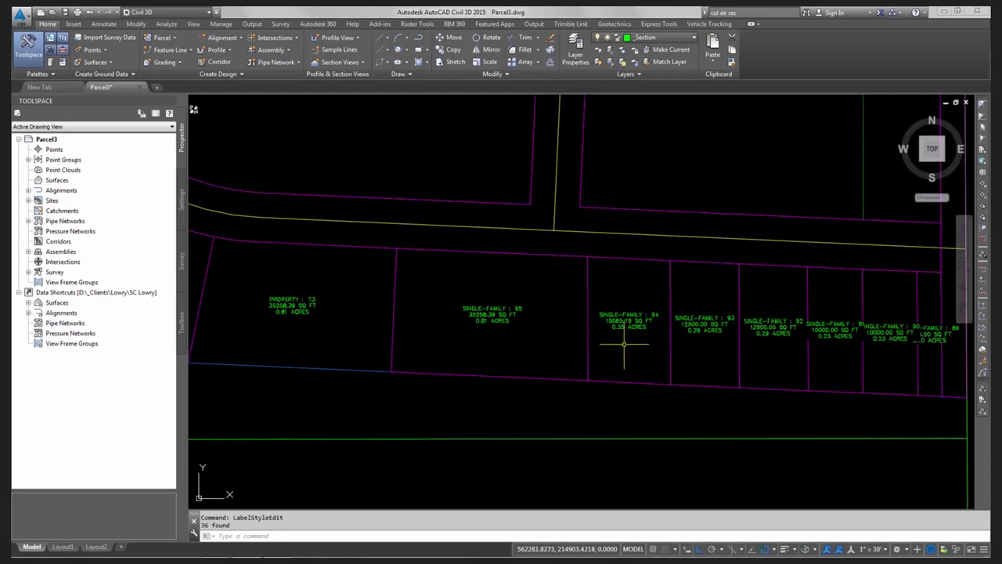
scroll(615, 336, "down", 2)
key("Escape")
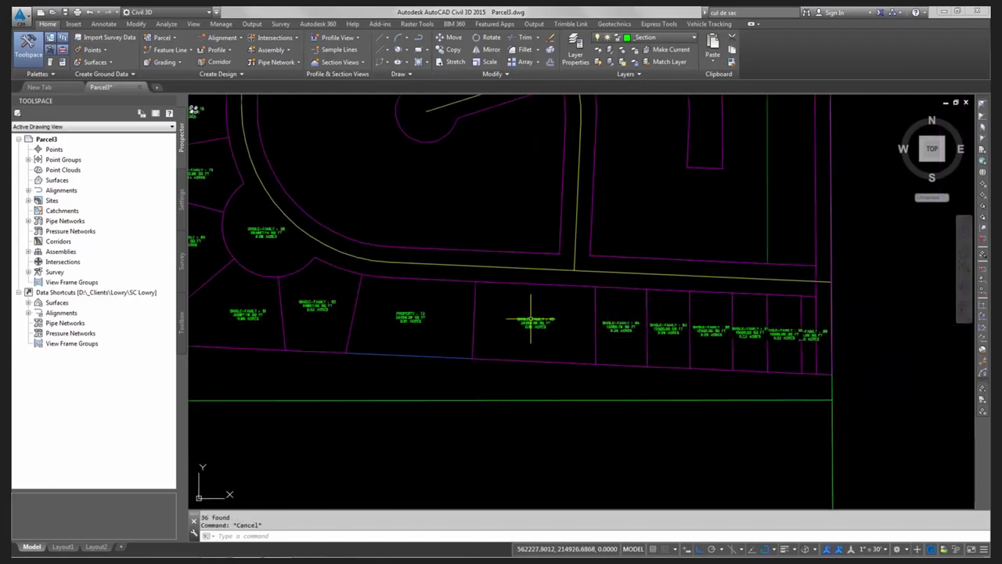
Step: Set the Parcel Area Label Style of all Single-Family parcels to Parcel Name through their object properties
left_click(526, 322)
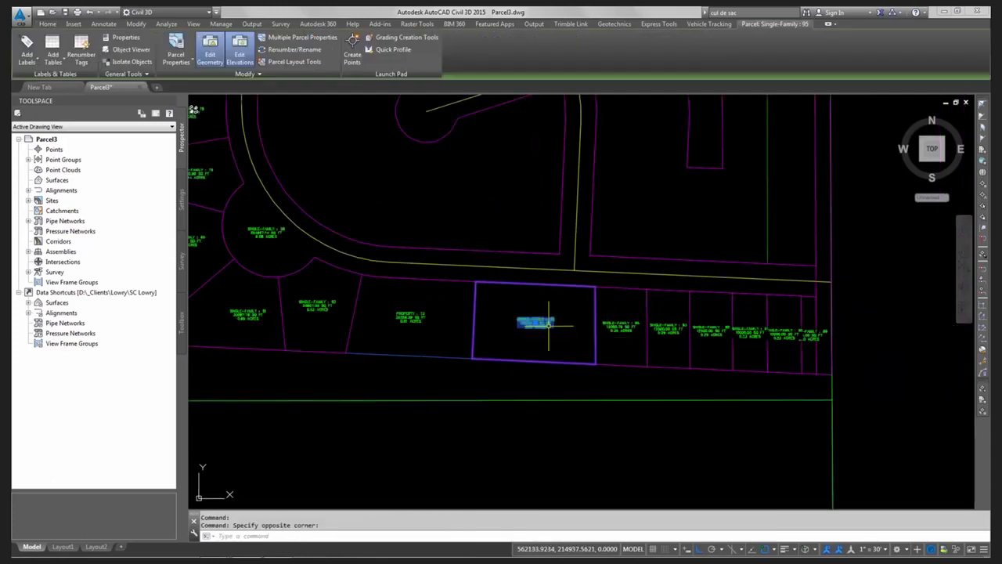
right_click(609, 329)
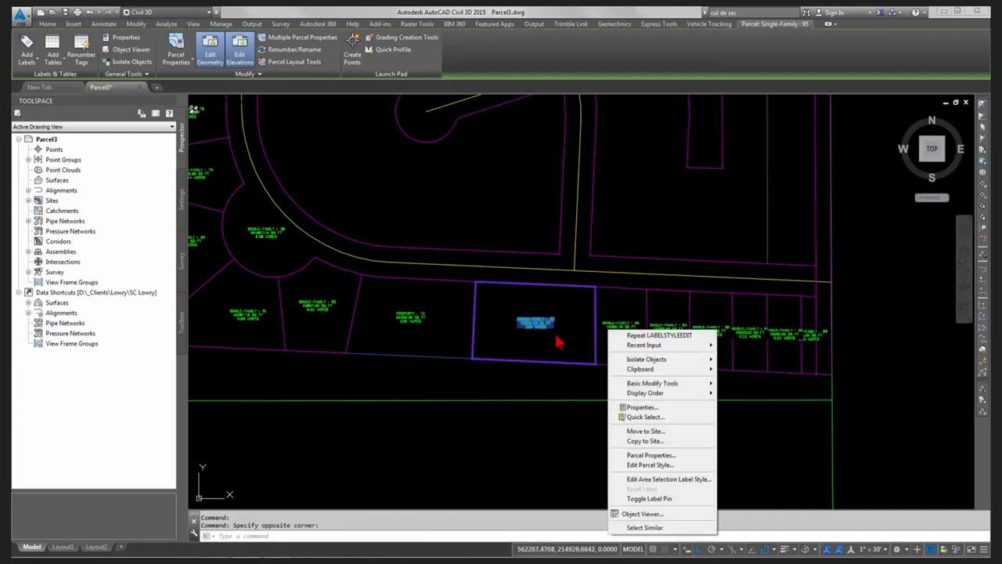
left_click(644, 527)
right_click(637, 312)
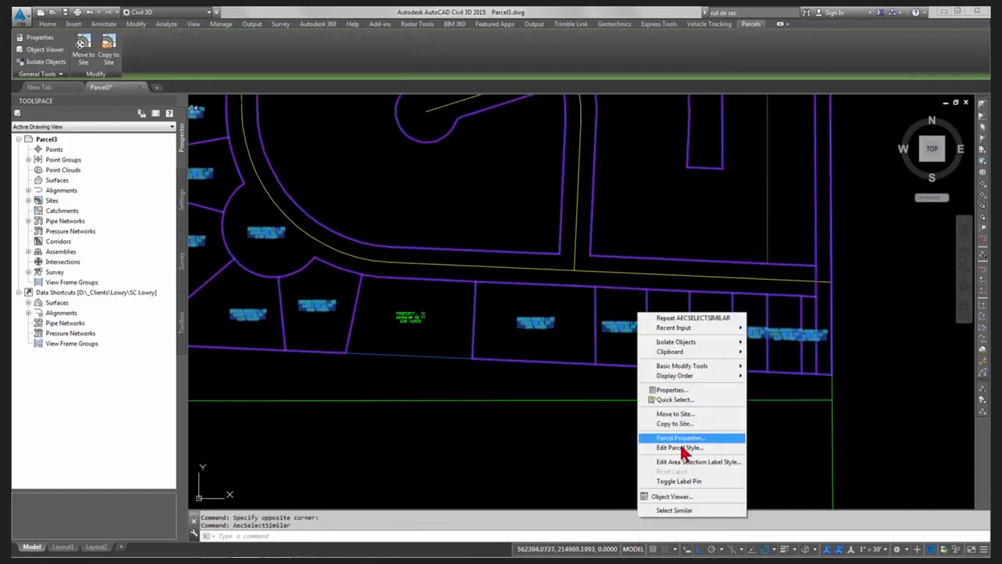
left_click(689, 390)
left_click(939, 73)
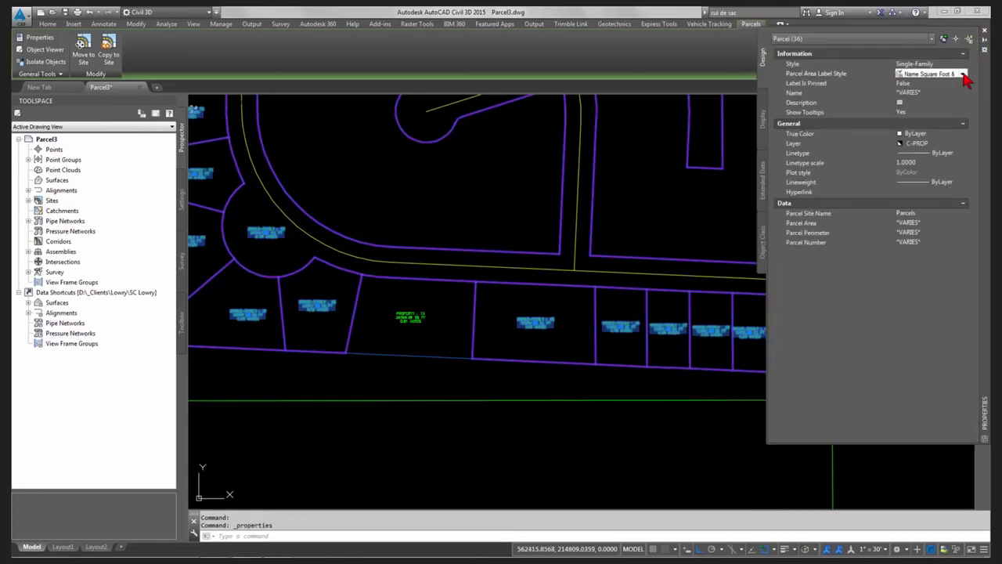
left_click(962, 73)
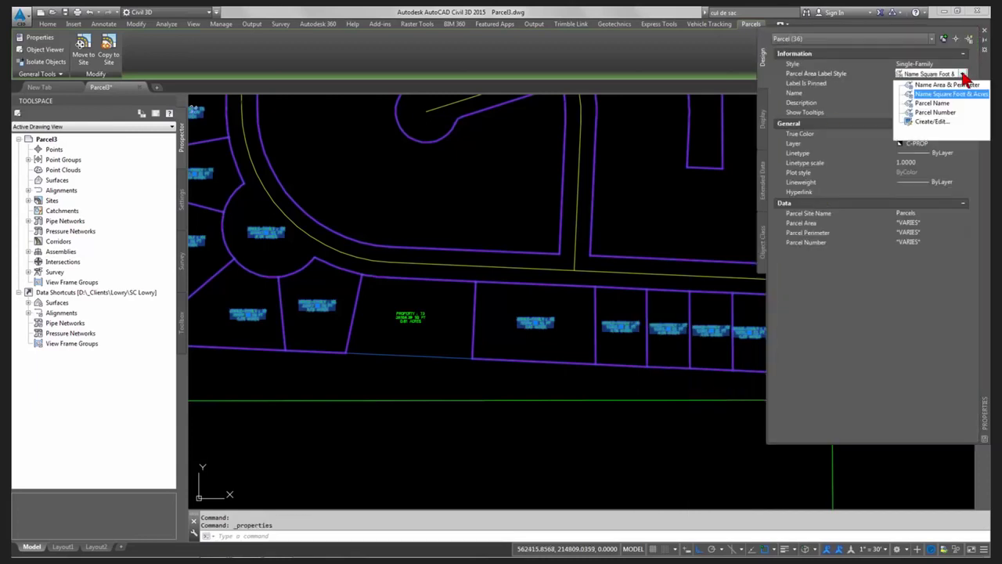
left_click(935, 103)
key("Escape")
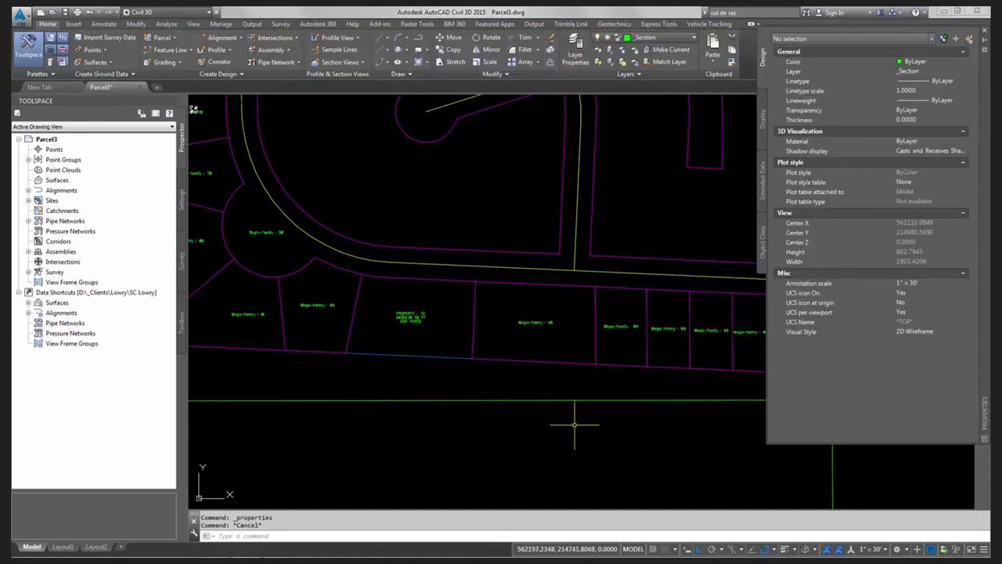
Step: Change the object style of the right-of-way parcel, Single-Family 58, to Road in its parcel properties
scroll(576, 427, "down", 3)
middle_click_drag(537, 409, 513, 404)
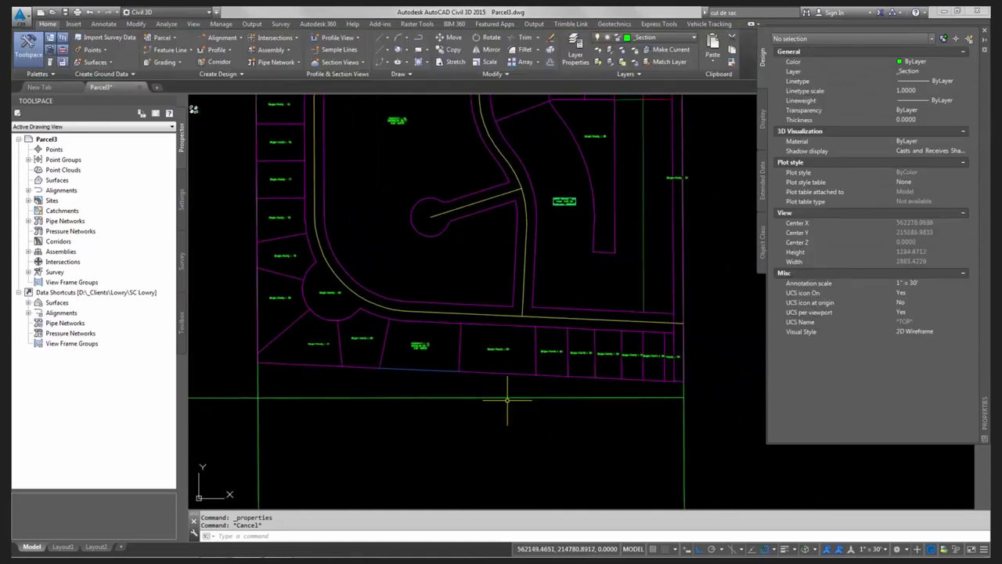
mouse_move(519, 268)
middle_mouse_down()
mouse_move(510, 313)
mouse_move(489, 336)
middle_mouse_up()
mouse_move(489, 337)
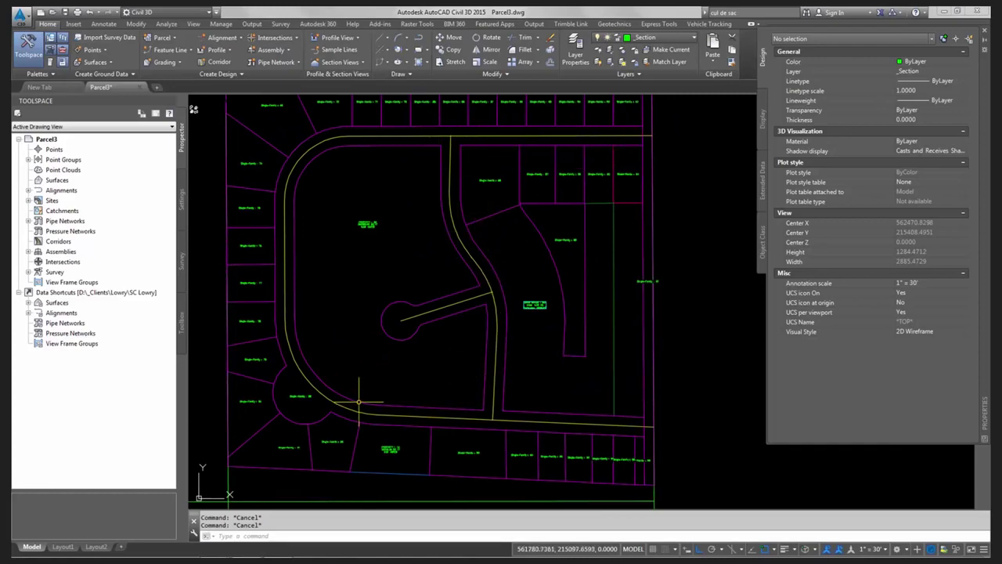
left_click(295, 395)
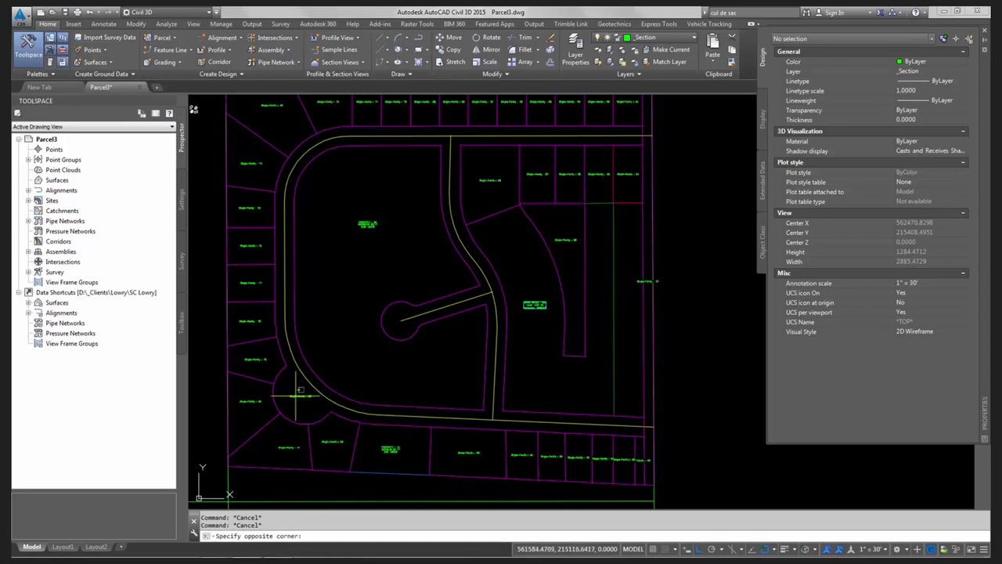
right_click(333, 415)
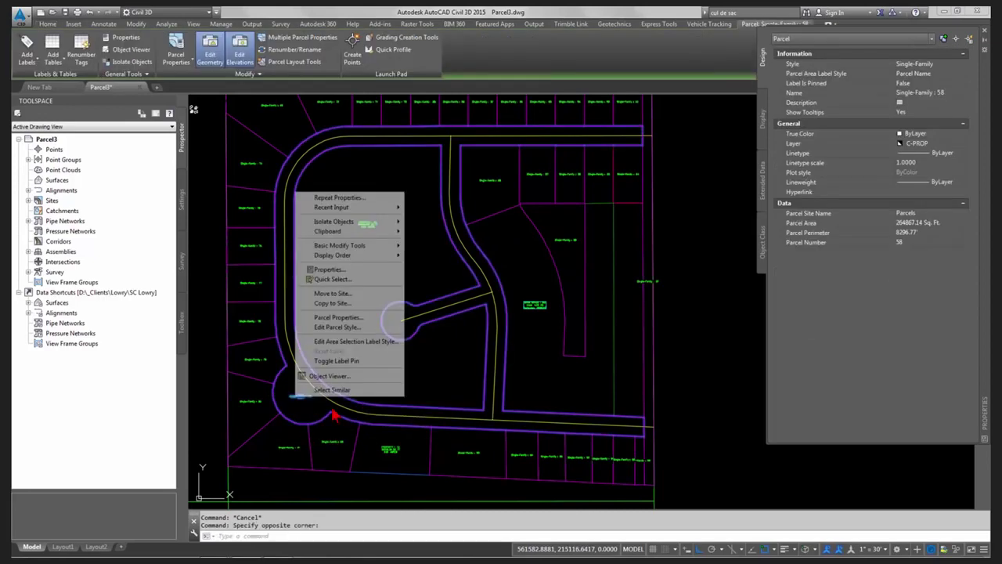
left_click(333, 317)
left_click(161, 191)
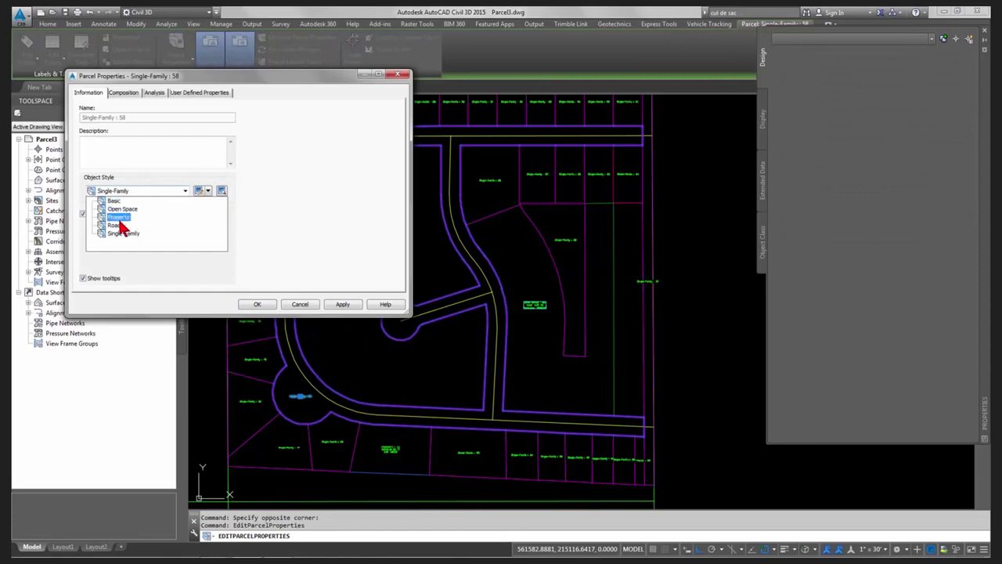
left_click(123, 223)
left_click(258, 304)
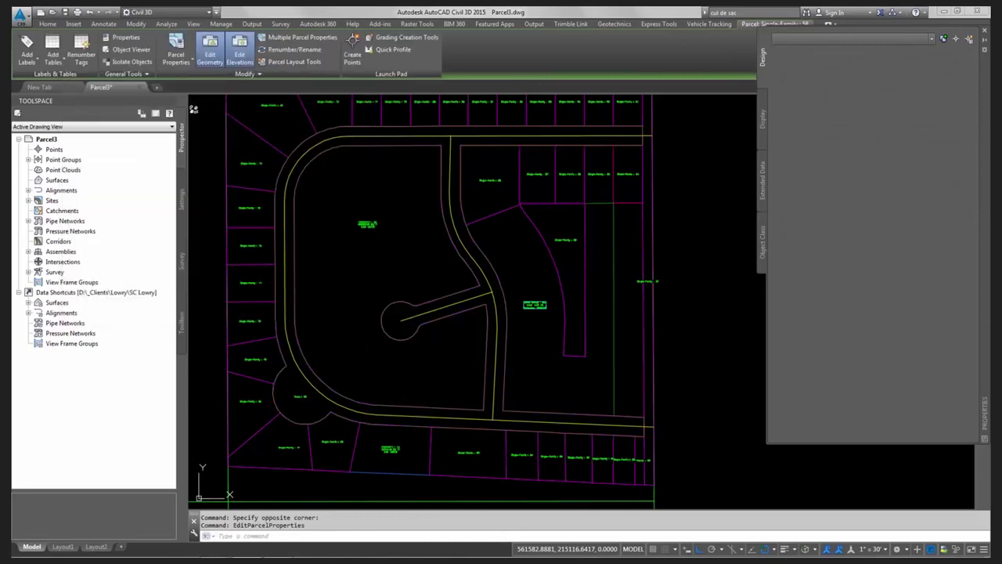
key("Escape")
Step: Change the object style of the curved strip parcel, Single-Family 56, to Open Space in its parcel properties
left_click(569, 234)
left_click(564, 239)
right_click(568, 233)
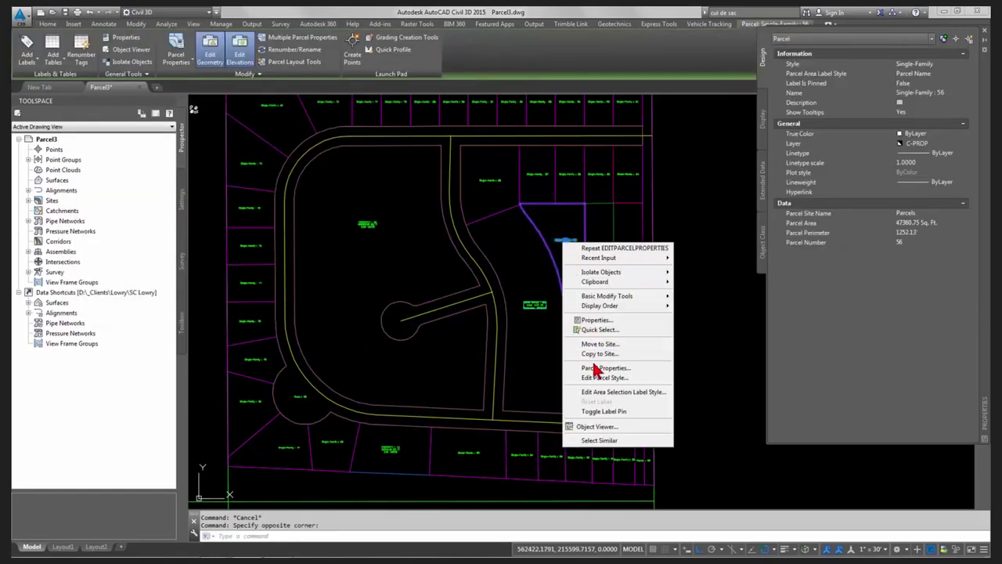
left_click(592, 370)
left_click(134, 192)
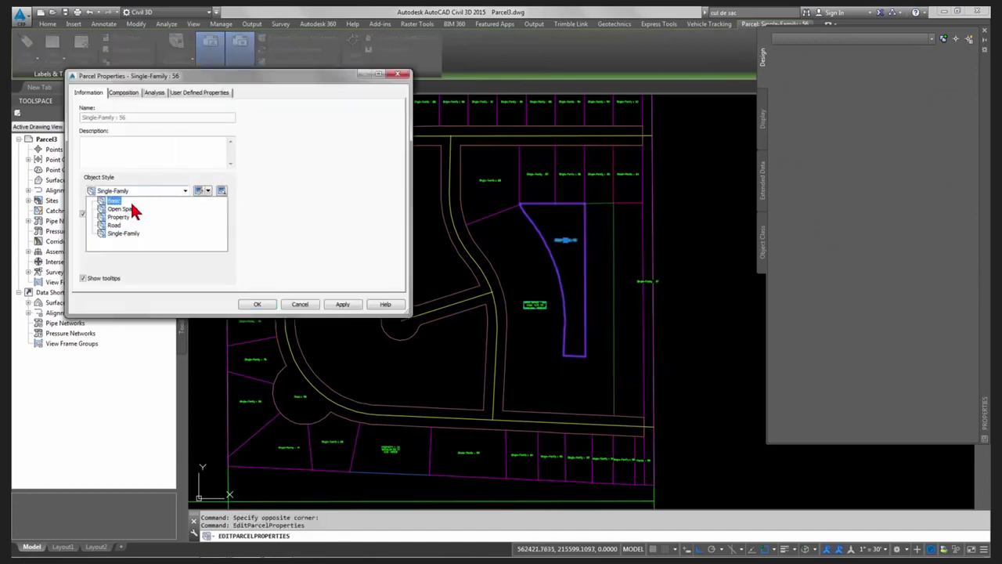
left_click(134, 217)
left_click(257, 303)
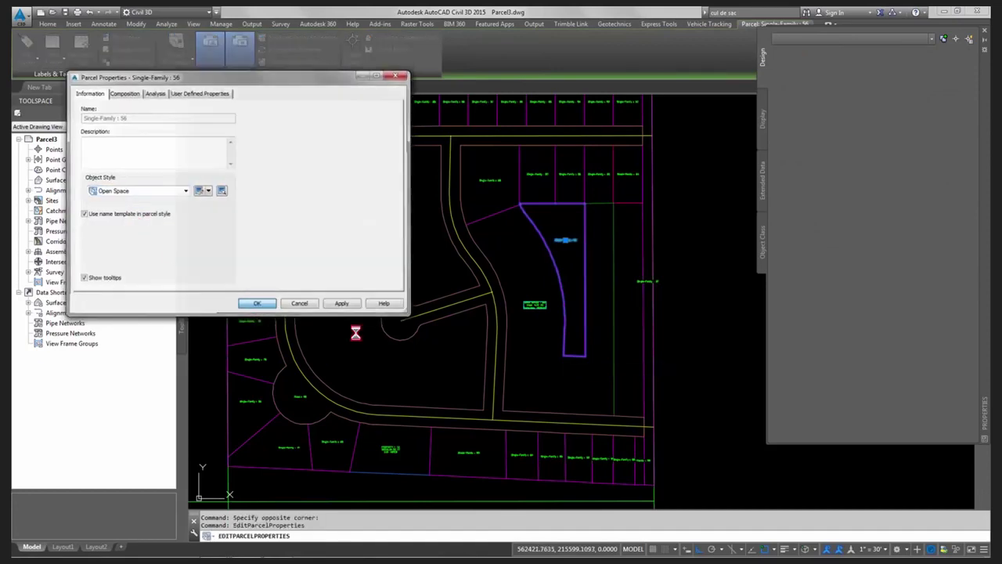
key("Escape")
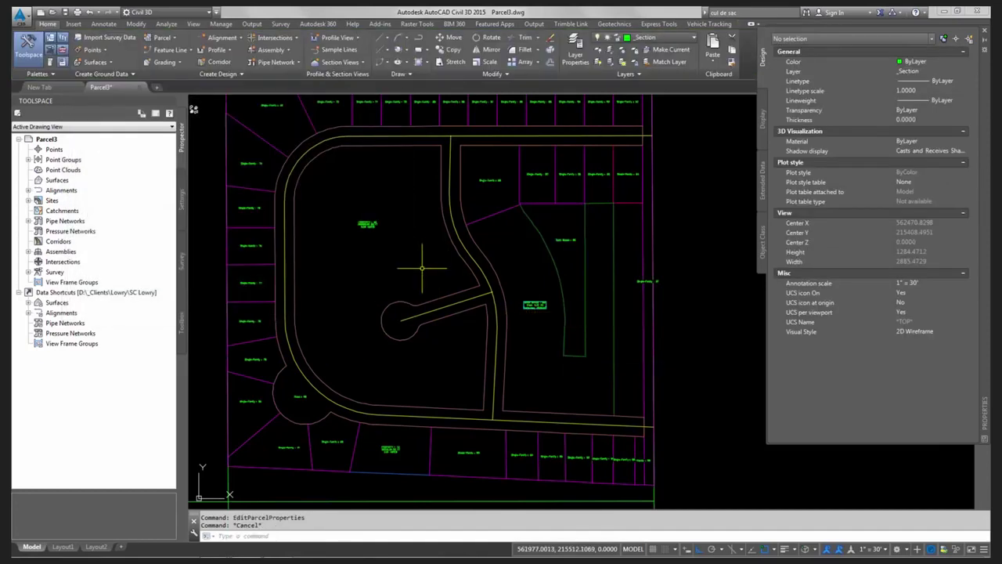
Step: Examine the parcel name labels of the lots around the northwest road bend
scroll(336, 139, "up", 10)
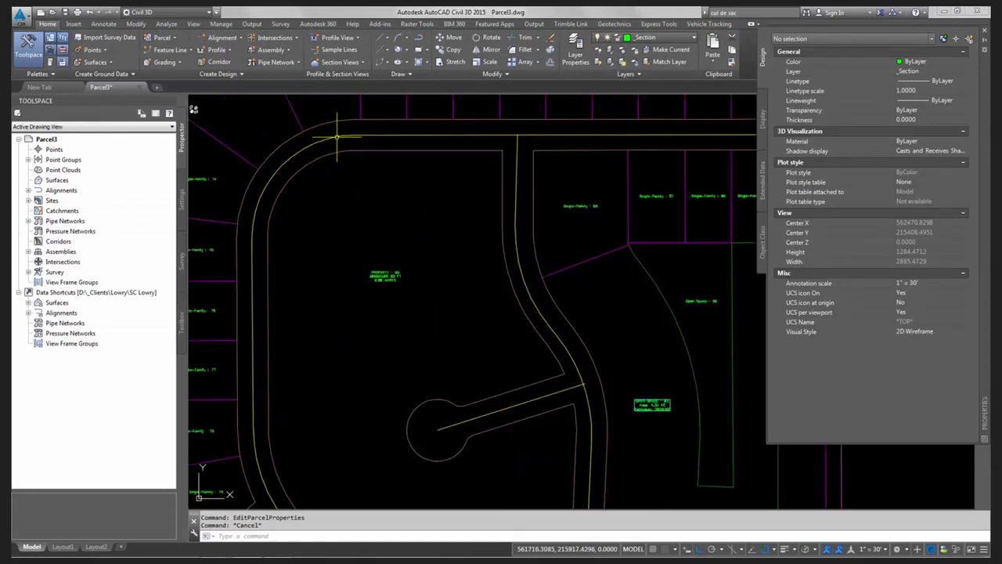
middle_click_drag(521, 259, 445, 203)
scroll(446, 203, "down", 2)
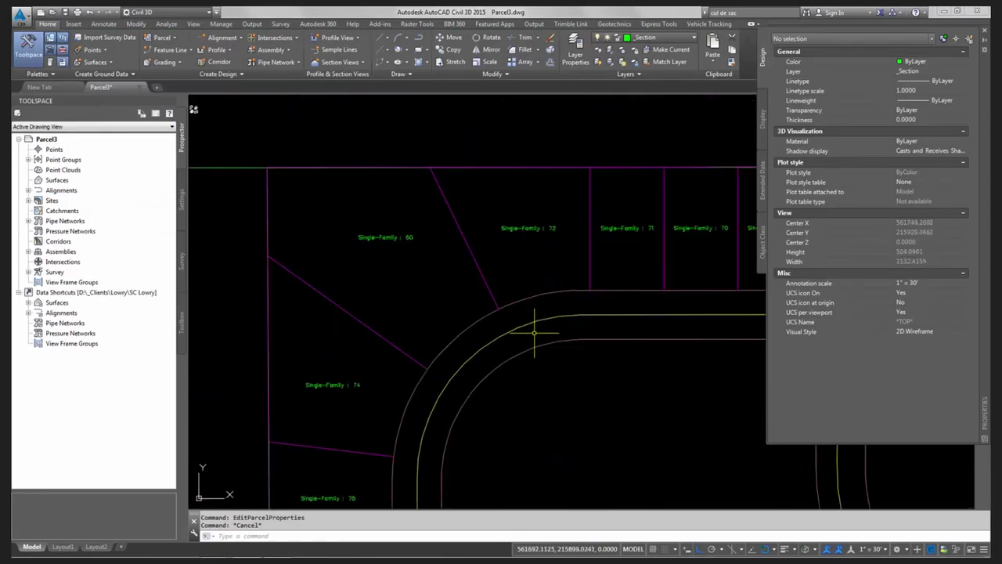
scroll(530, 298, "up", 4)
scroll(530, 298, "down", 6)
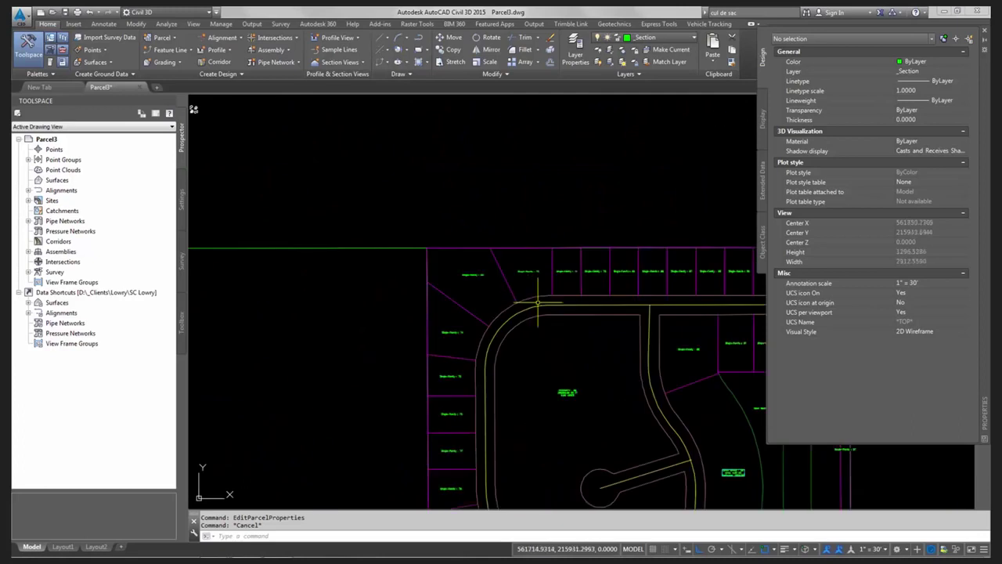
Step: Open the site parcel properties for the parcel collection of the Parcels site
middle_click_drag(712, 352, 585, 353)
scroll(584, 353, "up", 3)
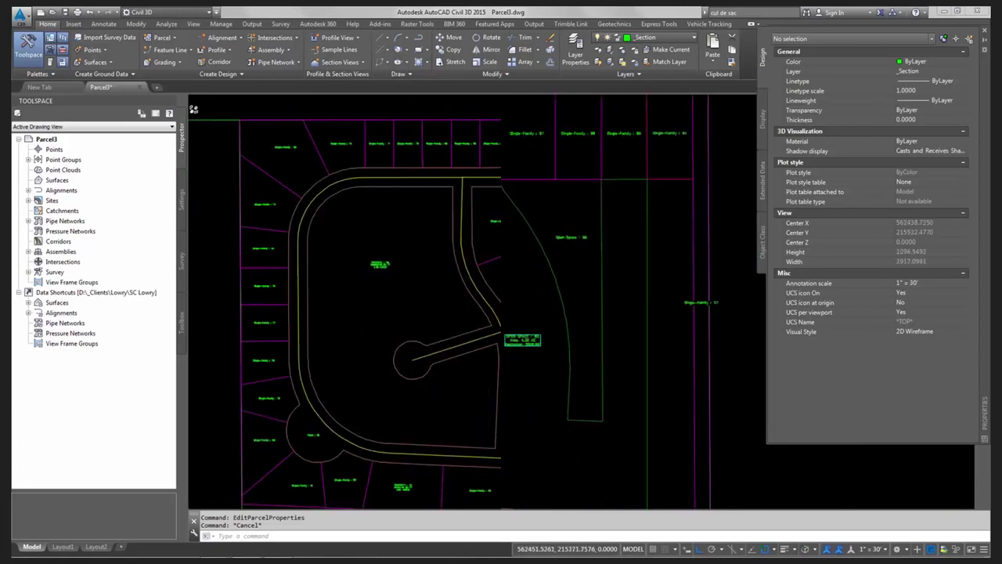
key("Escape")
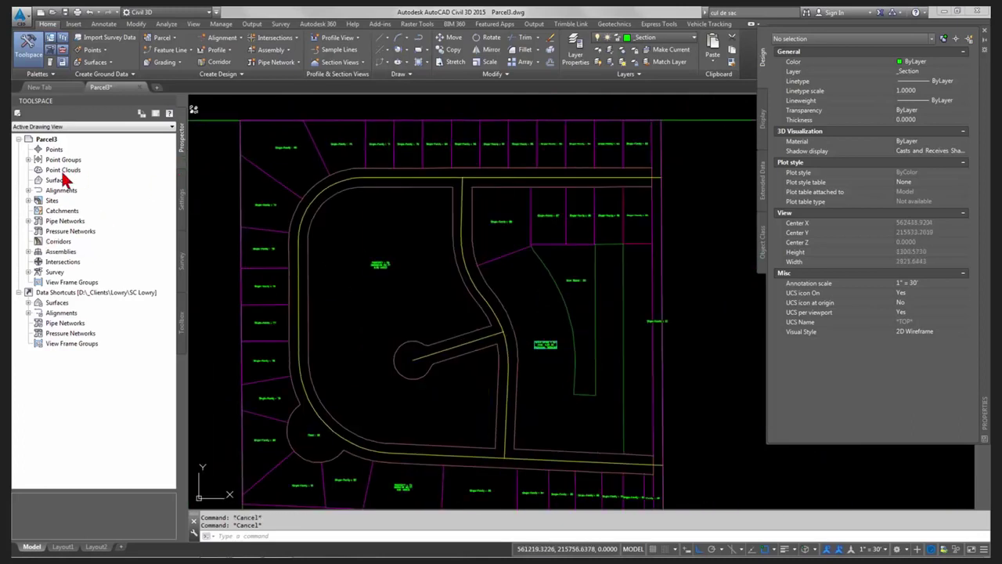
left_click(28, 201)
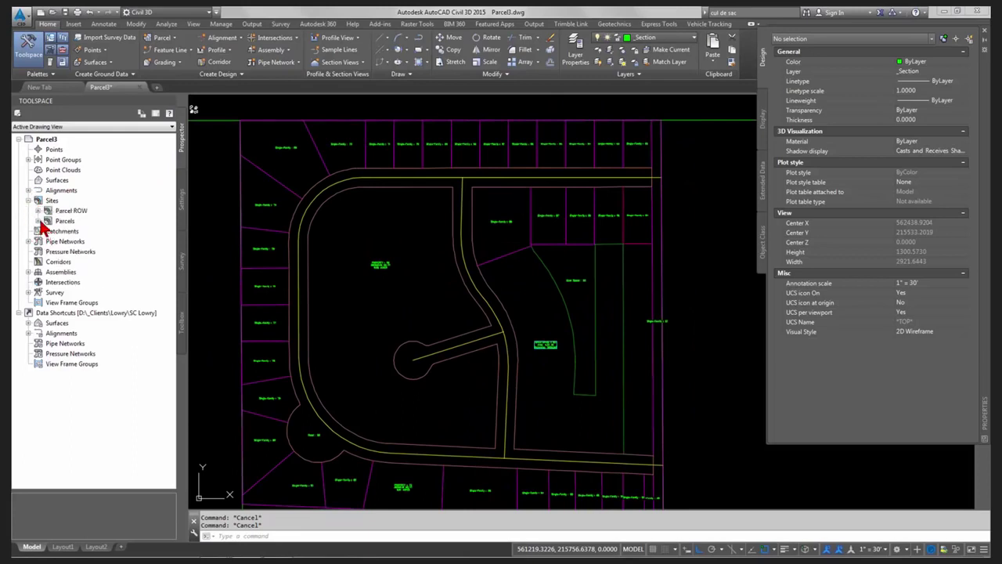
left_click(37, 222)
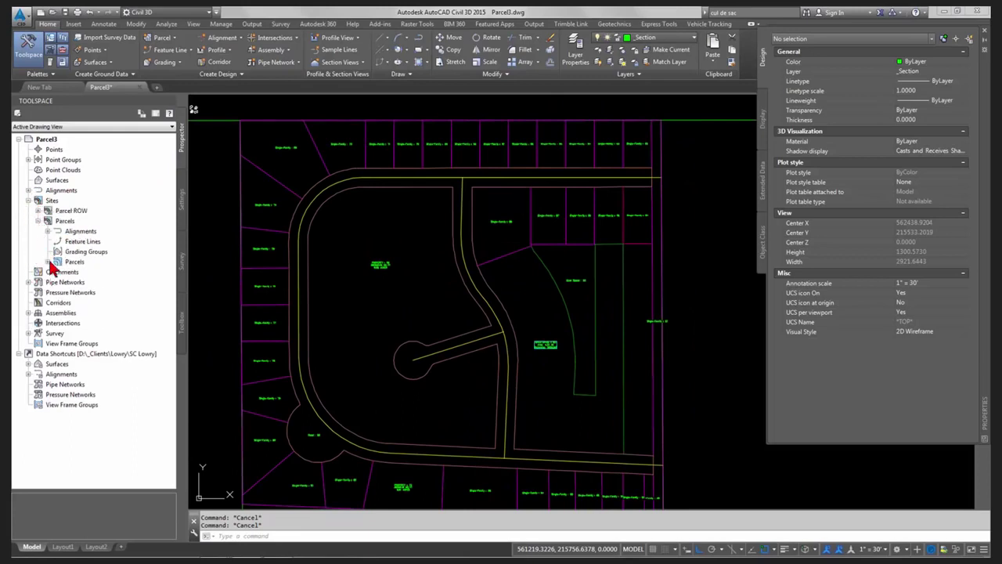
left_click(47, 263)
scroll(96, 252, "down", 5)
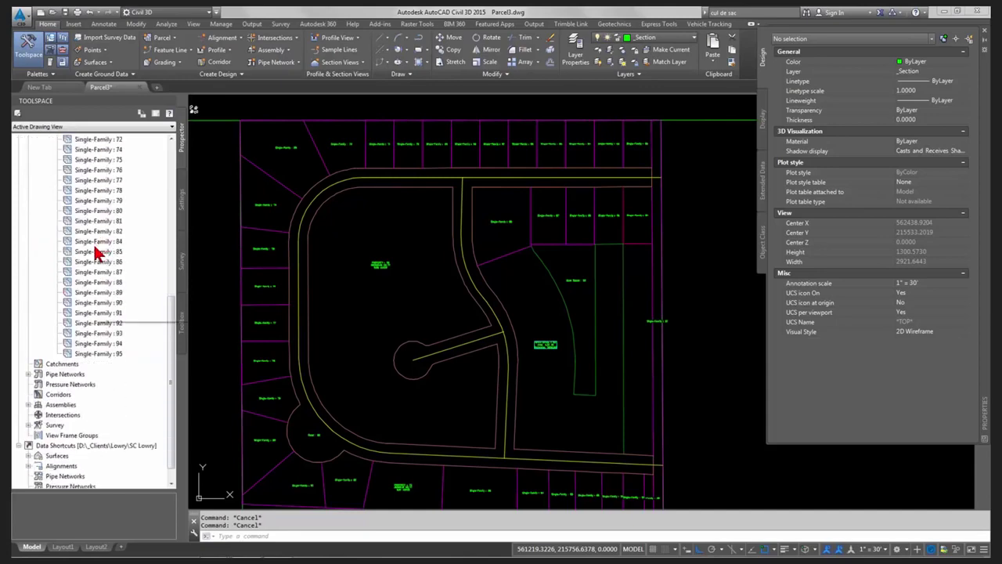
scroll(95, 252, "up", 5)
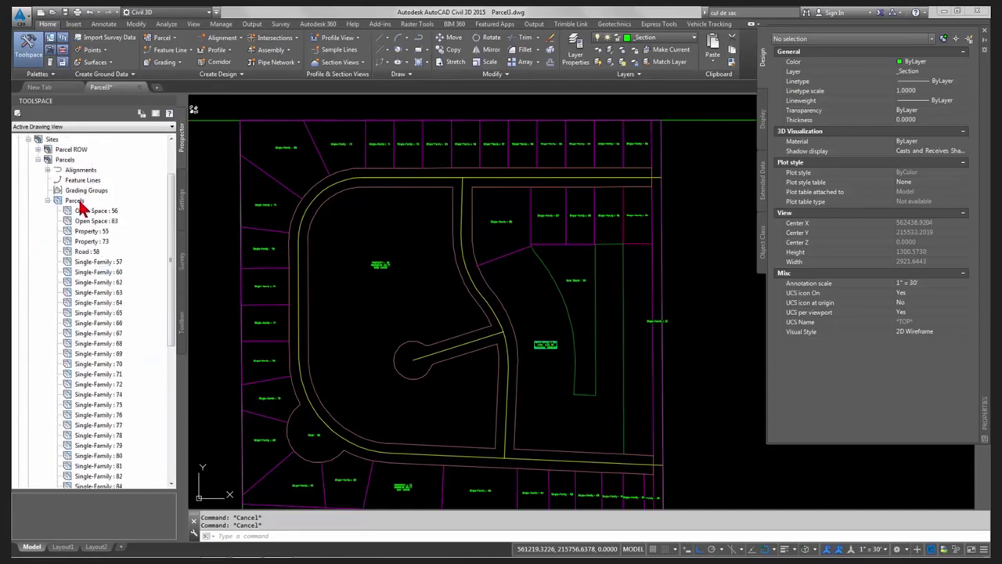
left_click(79, 201)
right_click(82, 203)
left_click(112, 207)
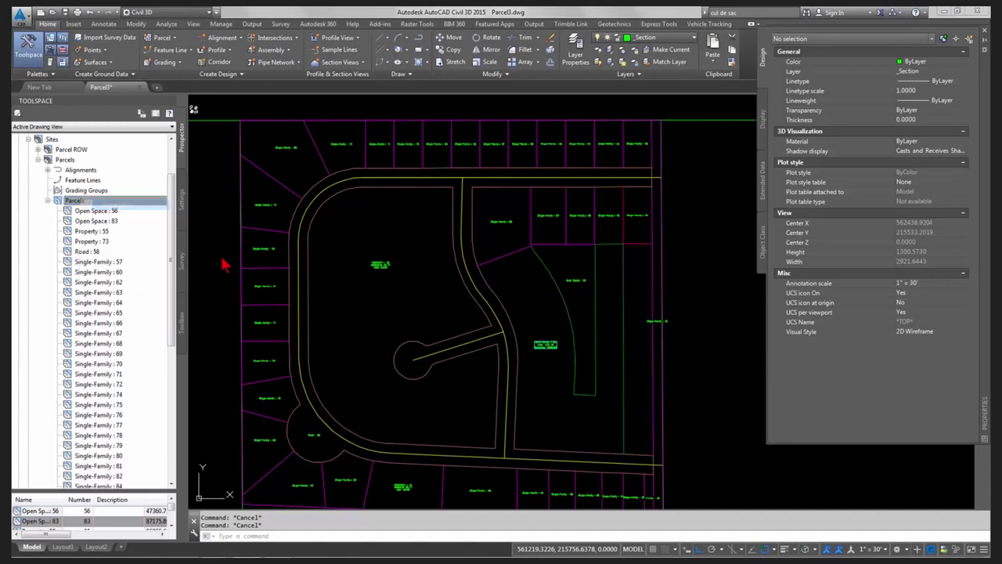
left_click_drag(599, 133, 785, 123)
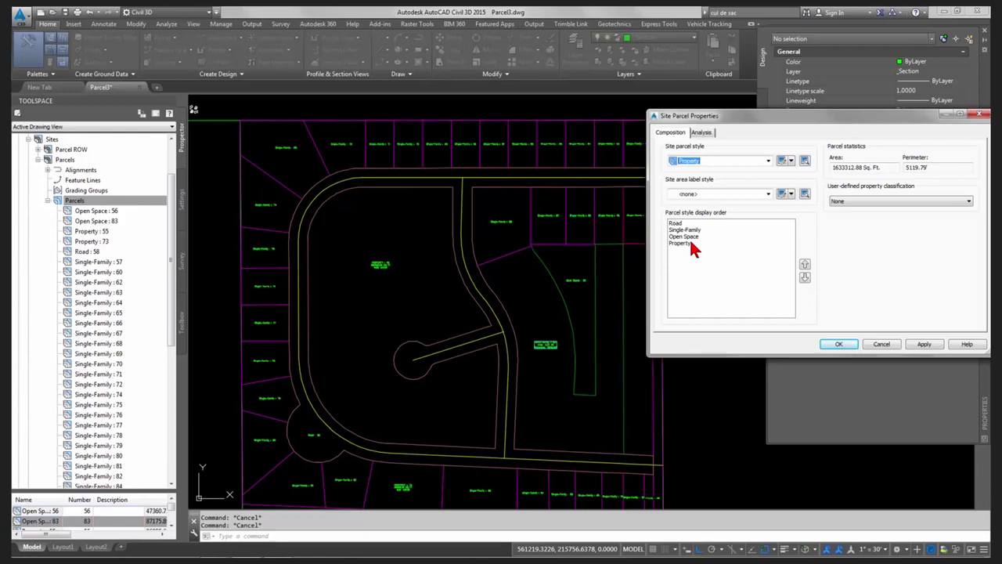
Step: Move Open Space above Single-Family in the site's parcel style display order and apply it
left_click(692, 237)
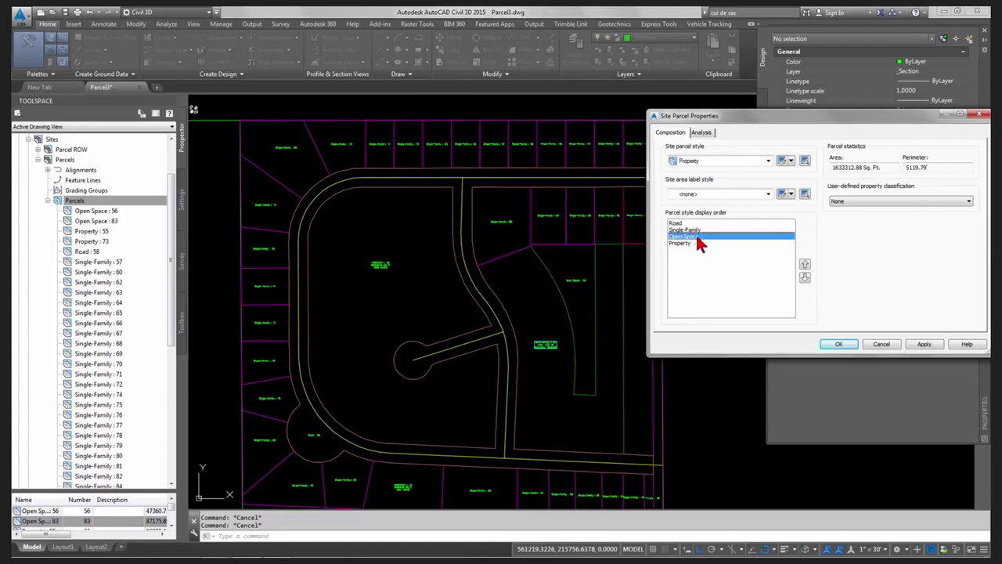
left_click(805, 264)
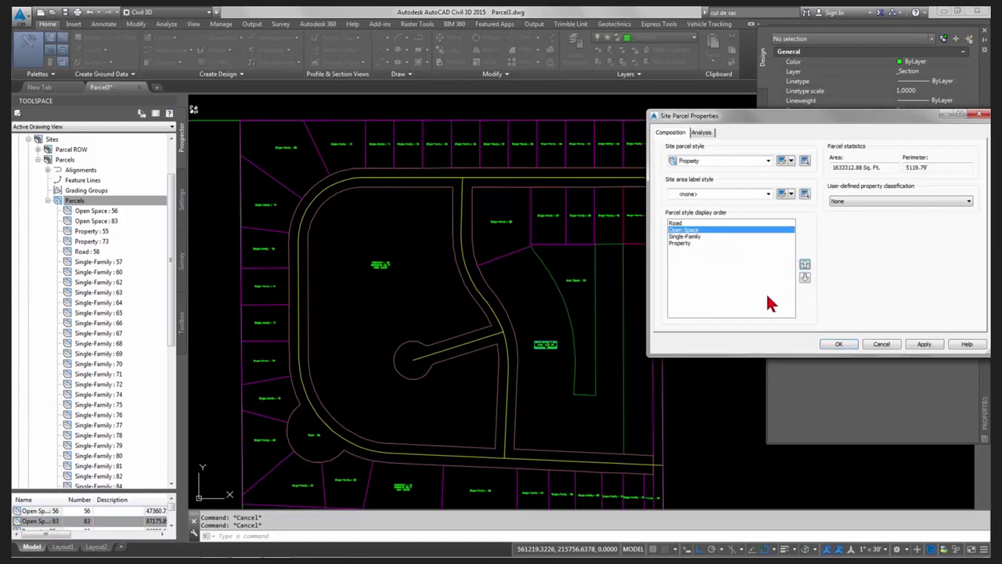
left_click(925, 345)
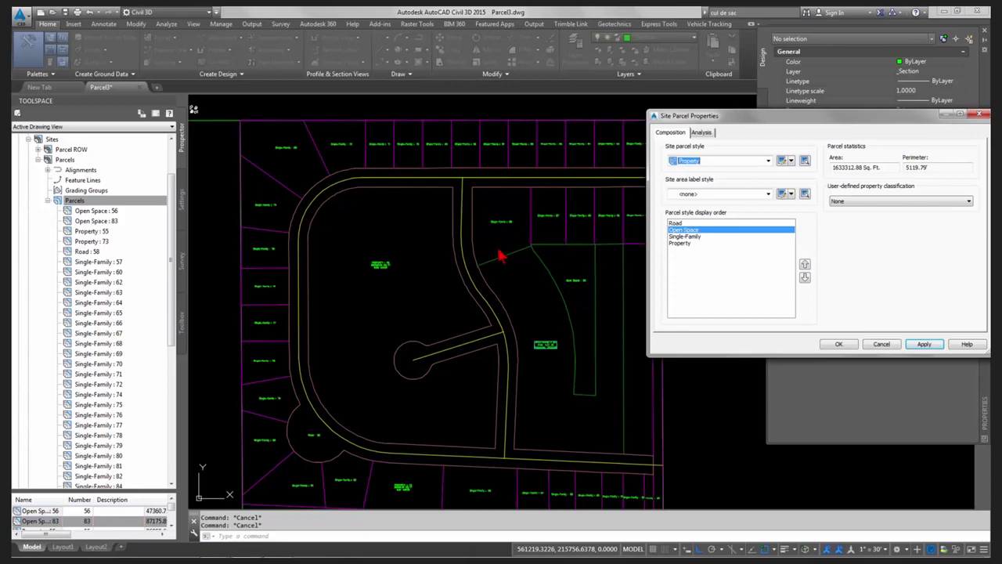
Step: Move Single-Family to the first place in the parcel style display order, above Road and Open Space, and accept the site parcel properties
left_click(714, 236)
left_click(803, 266)
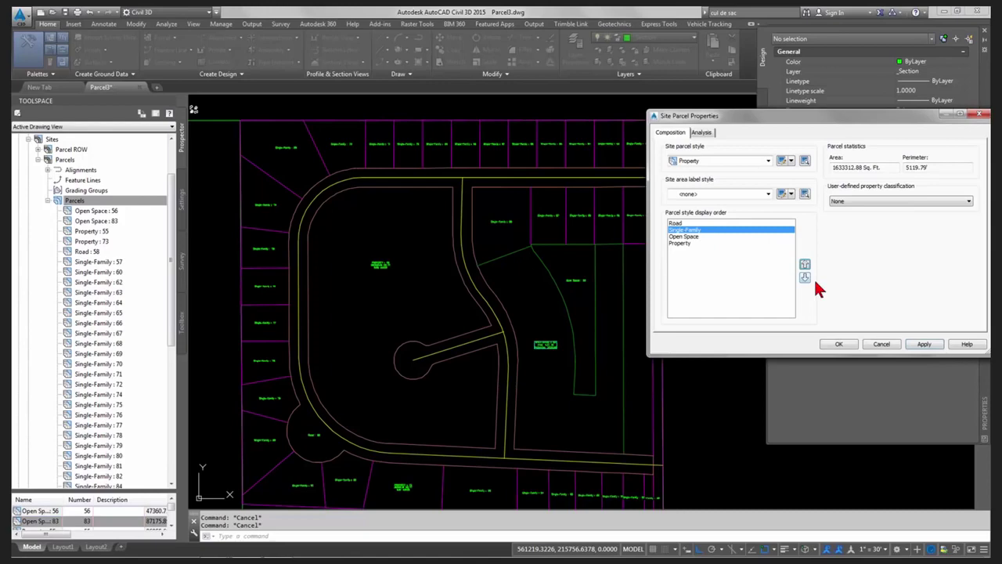
left_click(923, 344)
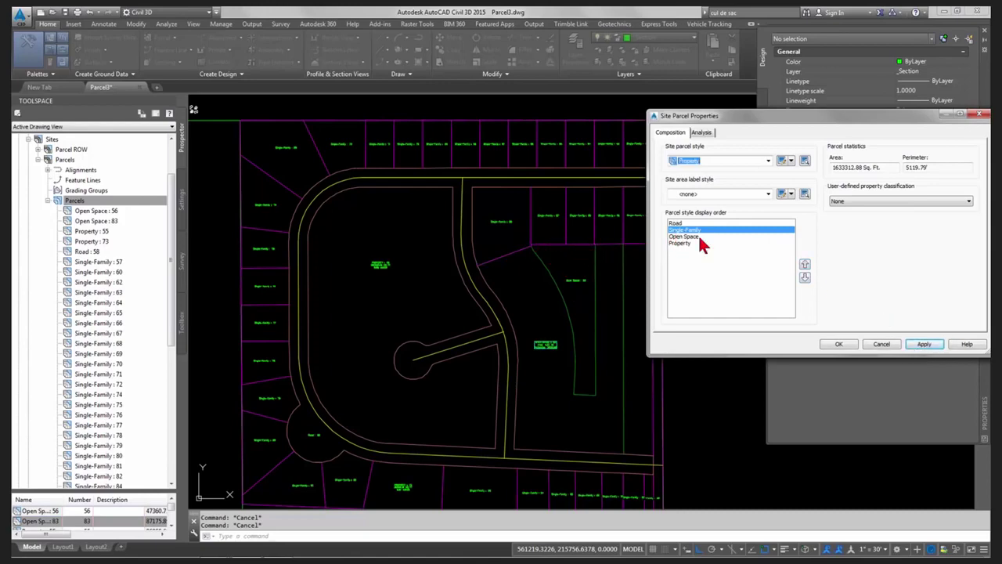
left_click(804, 267)
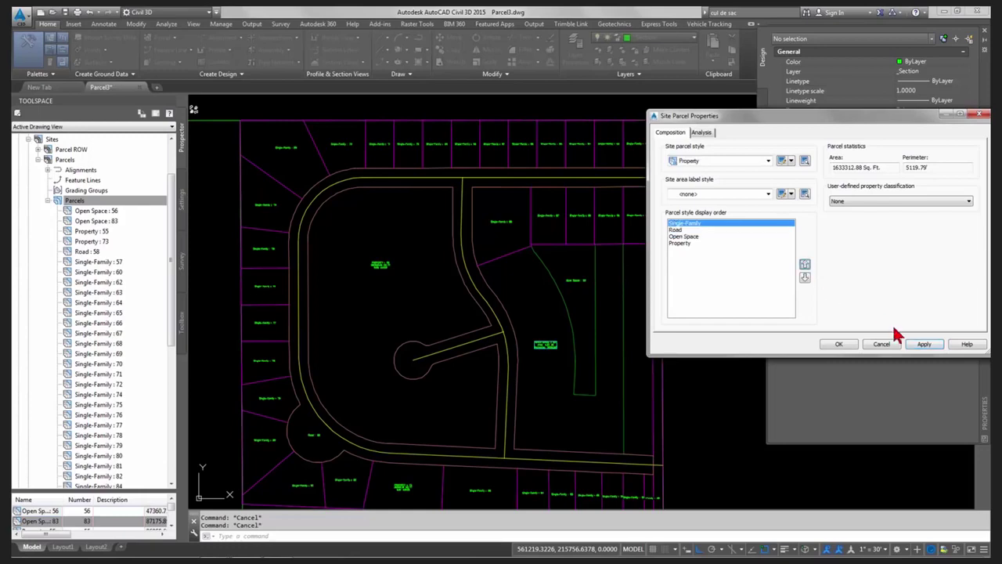
left_click(938, 347)
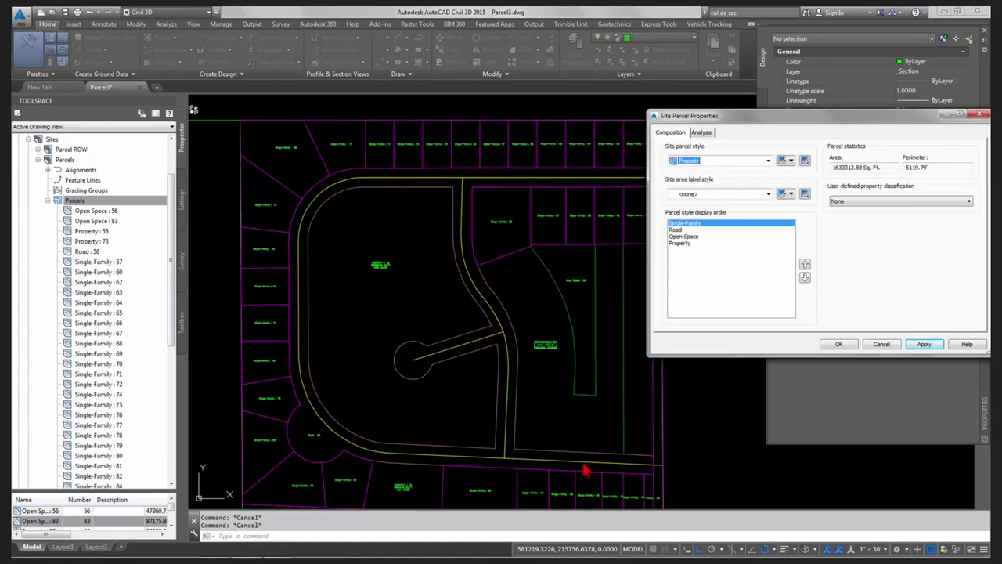
key("Return")
Step: Change the object style of the large central parcel, Property 55, to Single-Family in its parcel properties
left_click(377, 264)
right_click(375, 269)
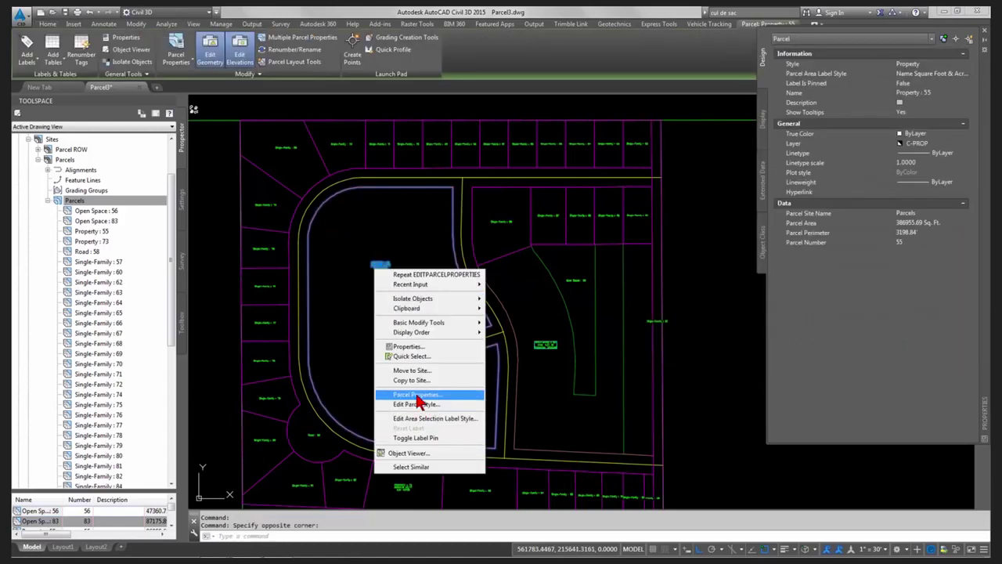
key("Escape")
double_click(396, 262)
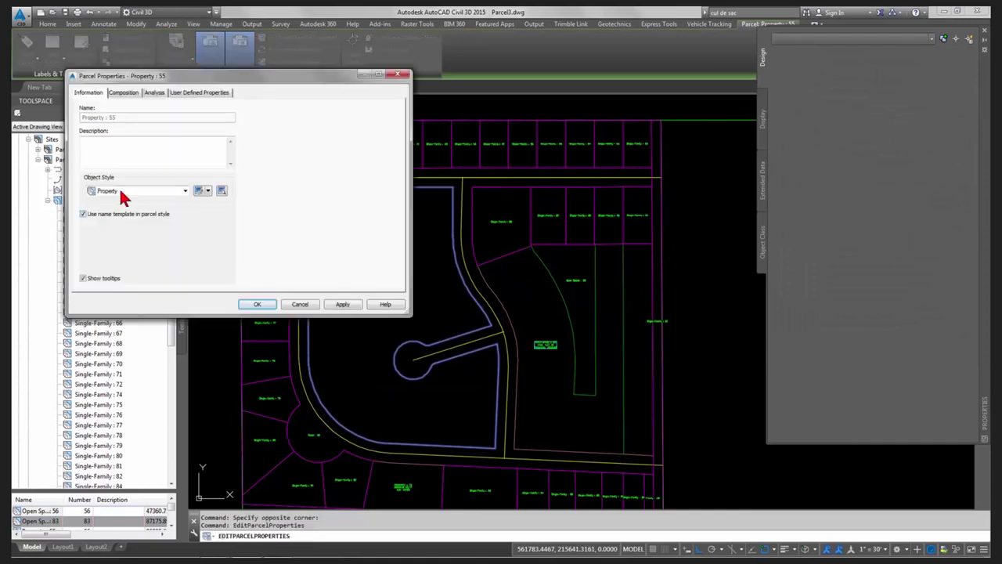
left_click(163, 191)
left_click(123, 234)
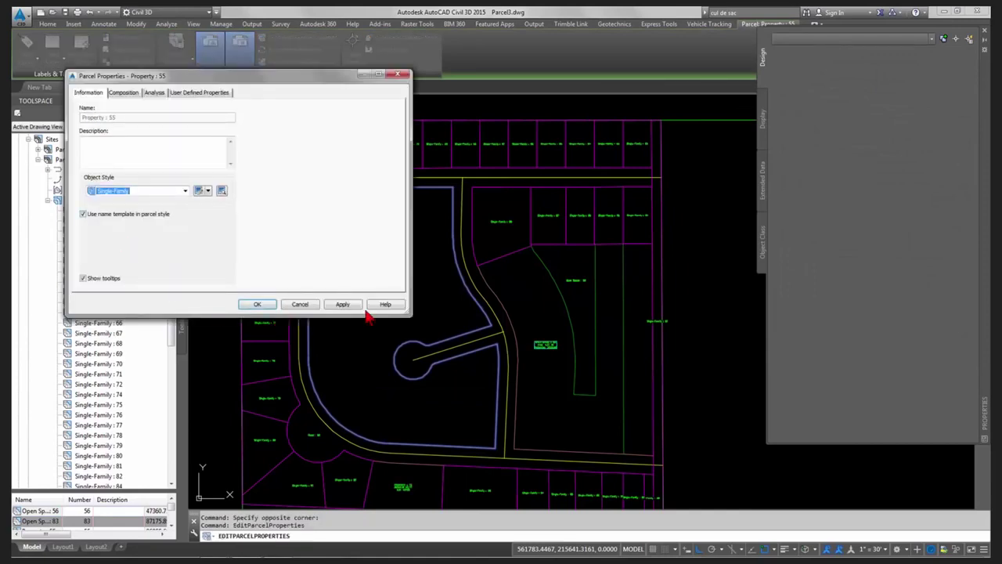
left_click(342, 305)
left_click(262, 305)
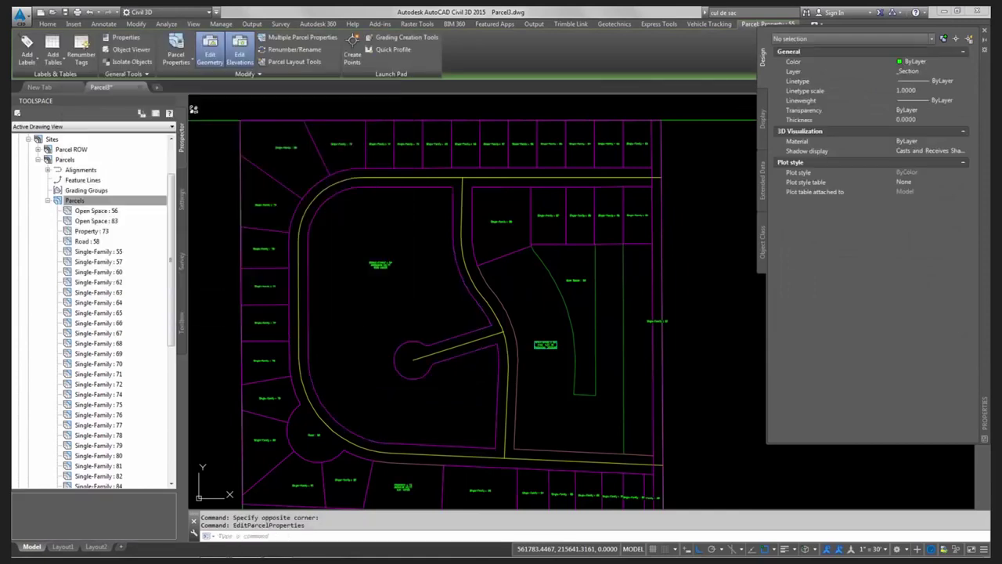
key("Escape")
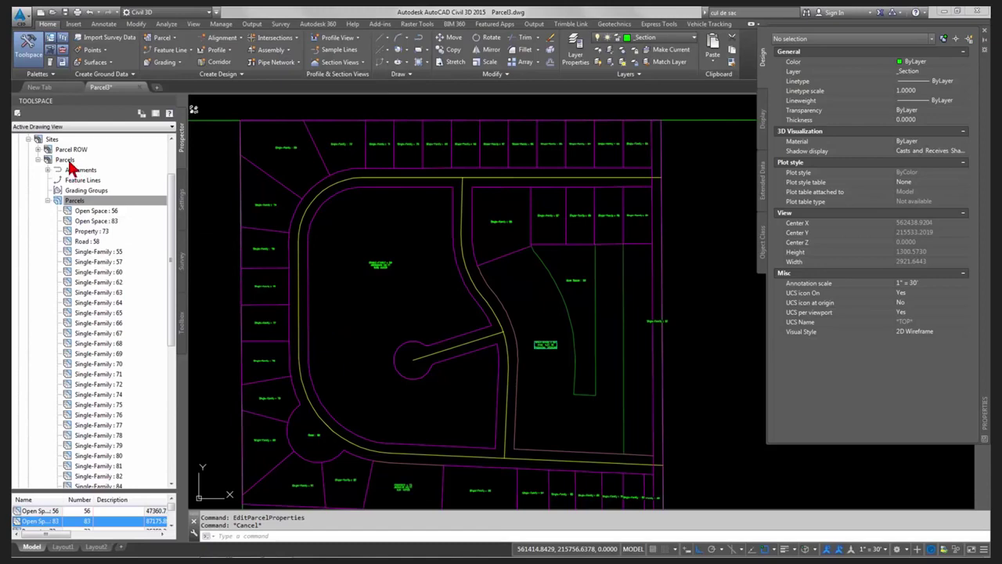
Step: Review the parcel style display order in the Parcels site's parcel properties and close them without changes
right_click(69, 201)
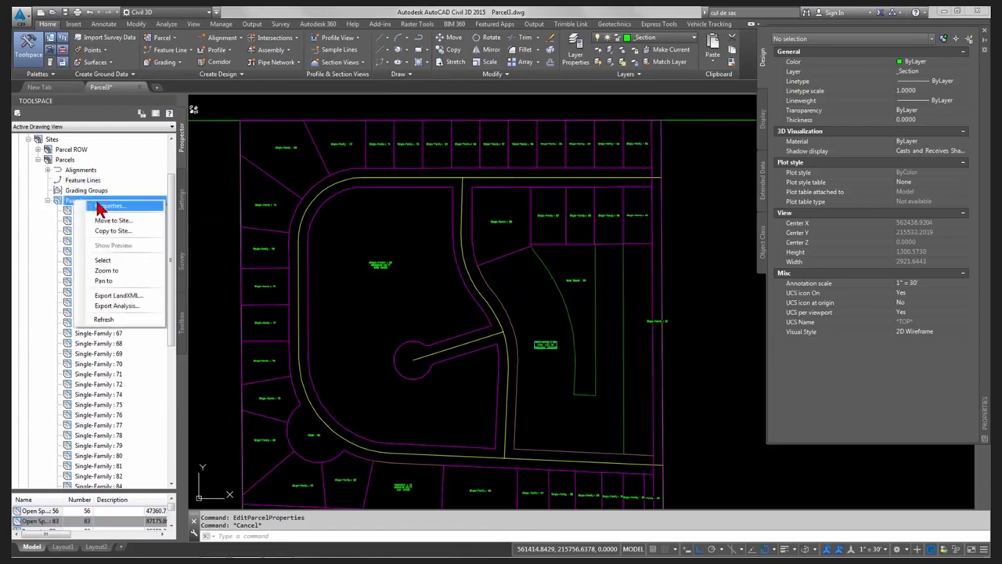
left_click(195, 206)
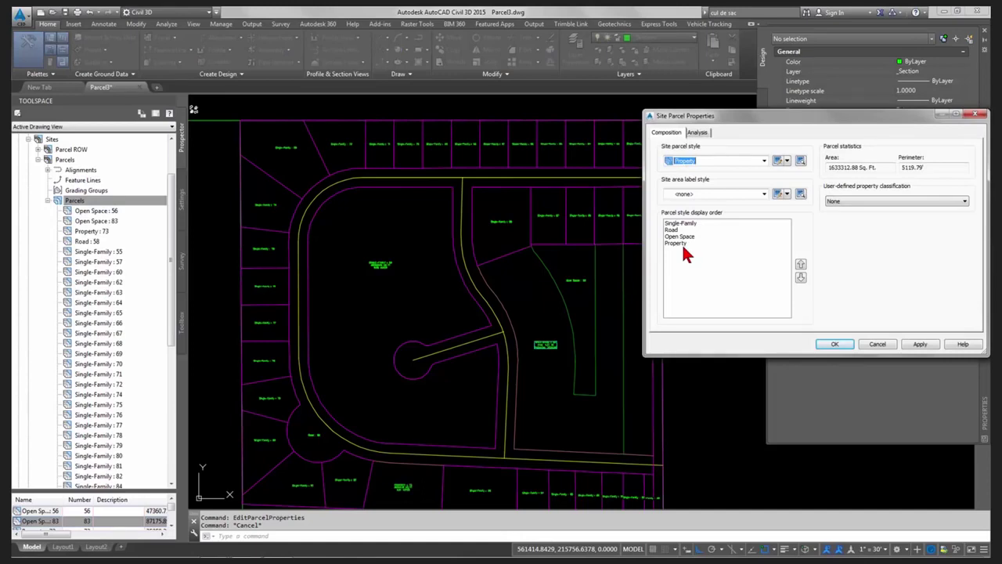
left_click(876, 343)
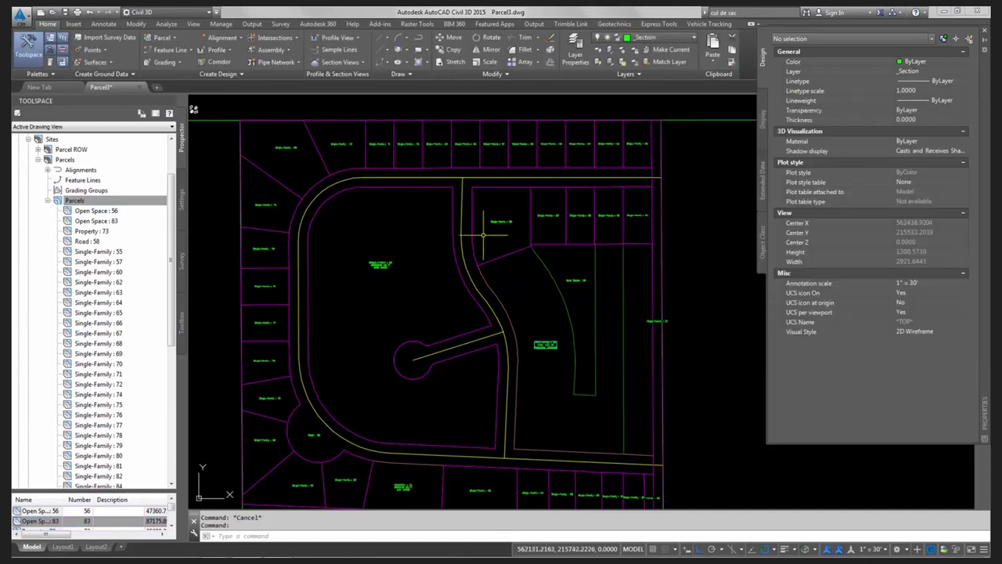
key("Escape")
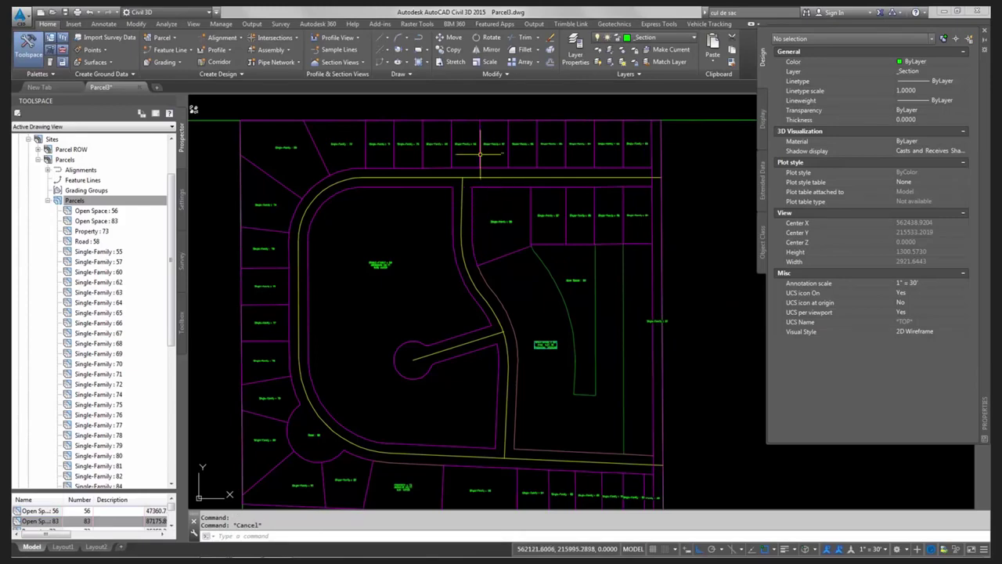
Step: Add clockwise multiple-segment labels to the boundary of the northeast corner lot, Single-Family 62
scroll(473, 195, "up", 5)
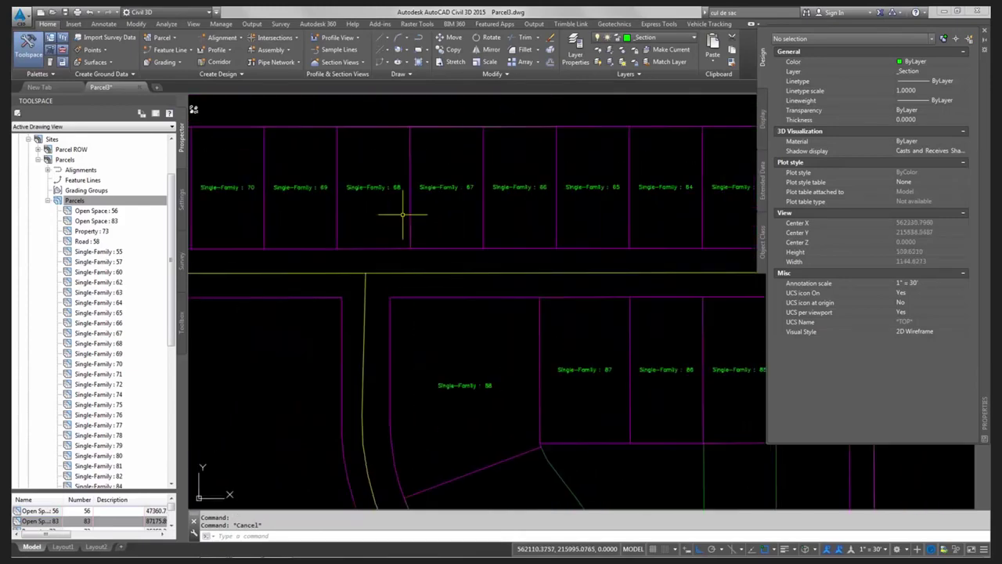
scroll(398, 215, "down", 5)
scroll(563, 205, "up", 7)
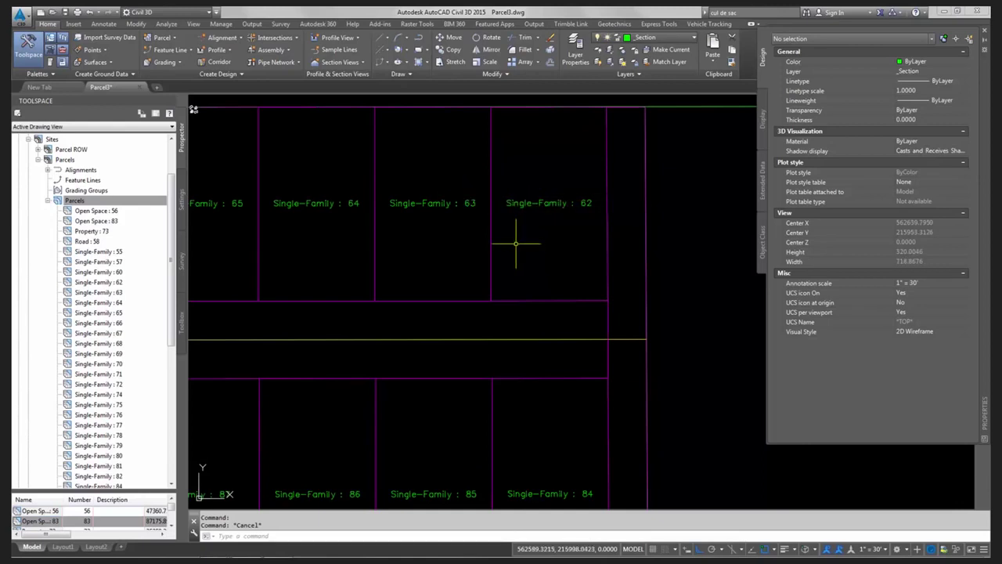
left_click(518, 203)
left_click(462, 276)
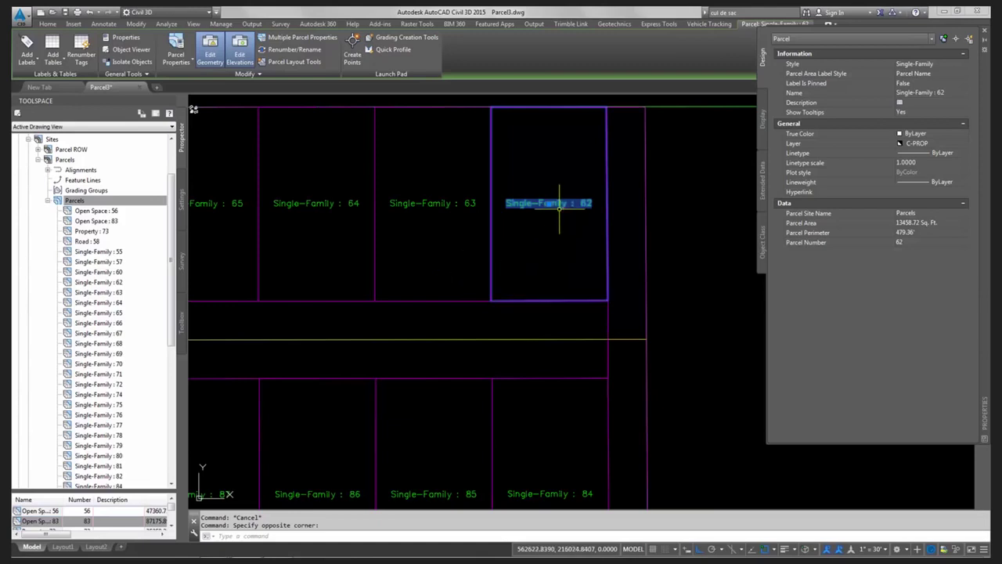
left_click(26, 58)
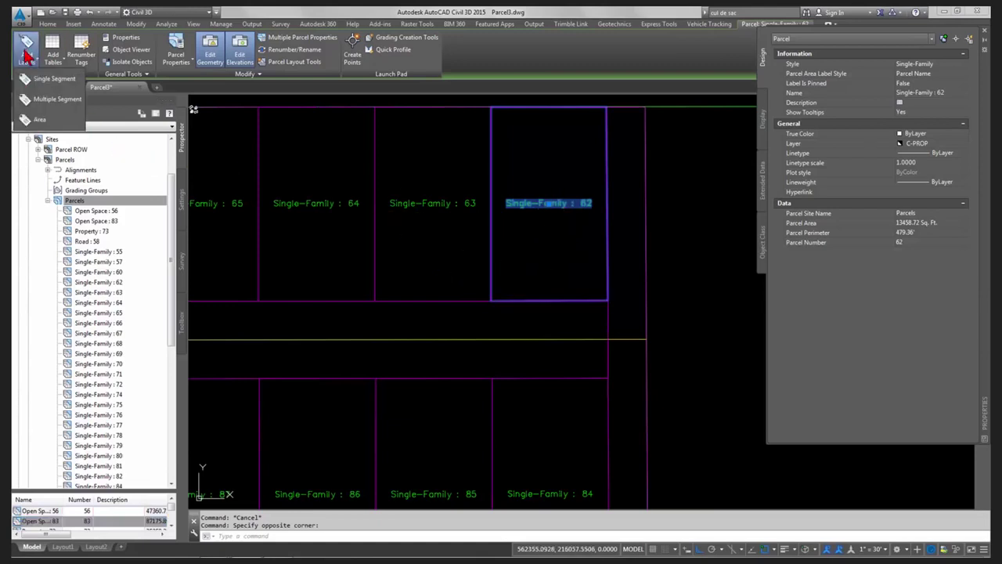
left_click(52, 99)
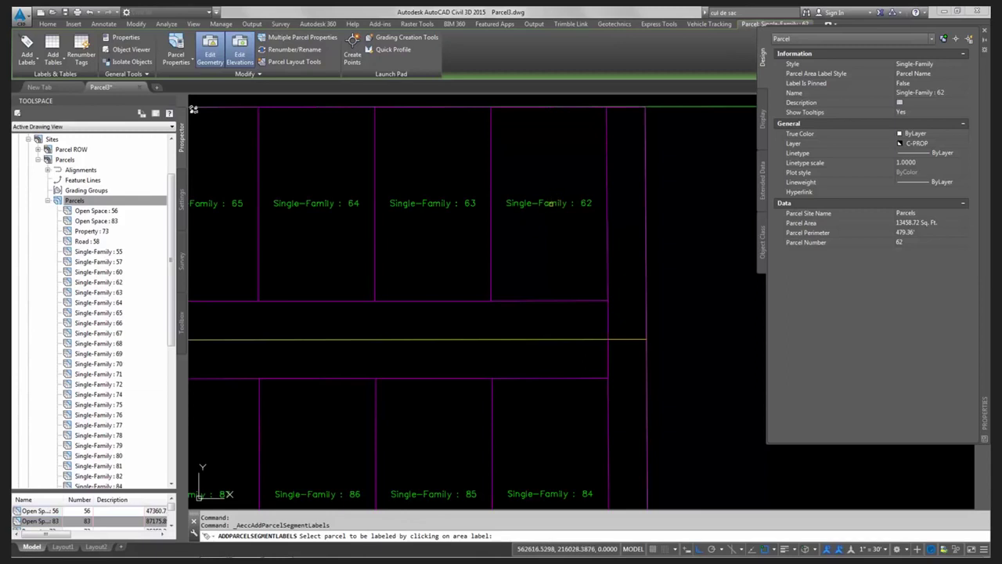
left_click(551, 204)
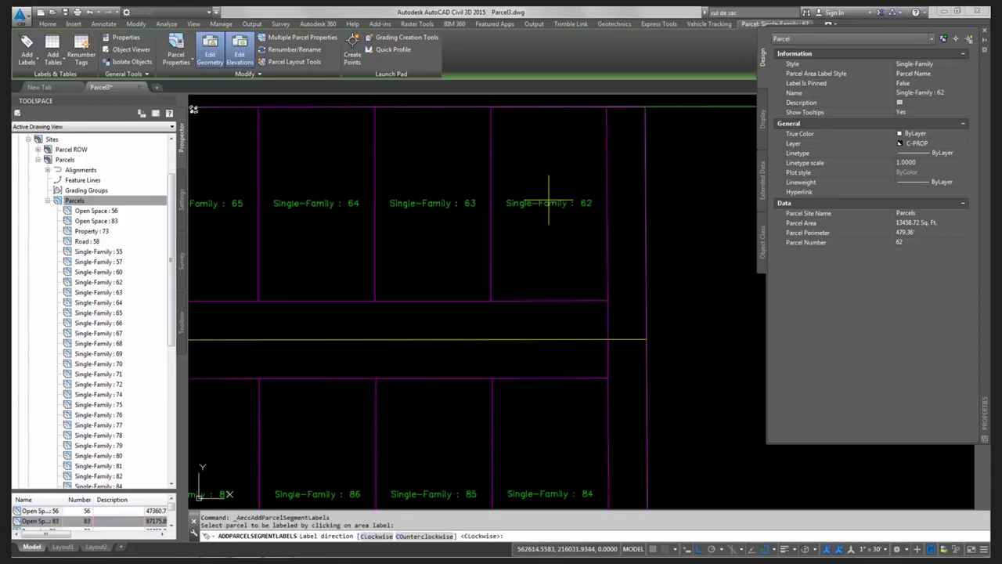
key("Return")
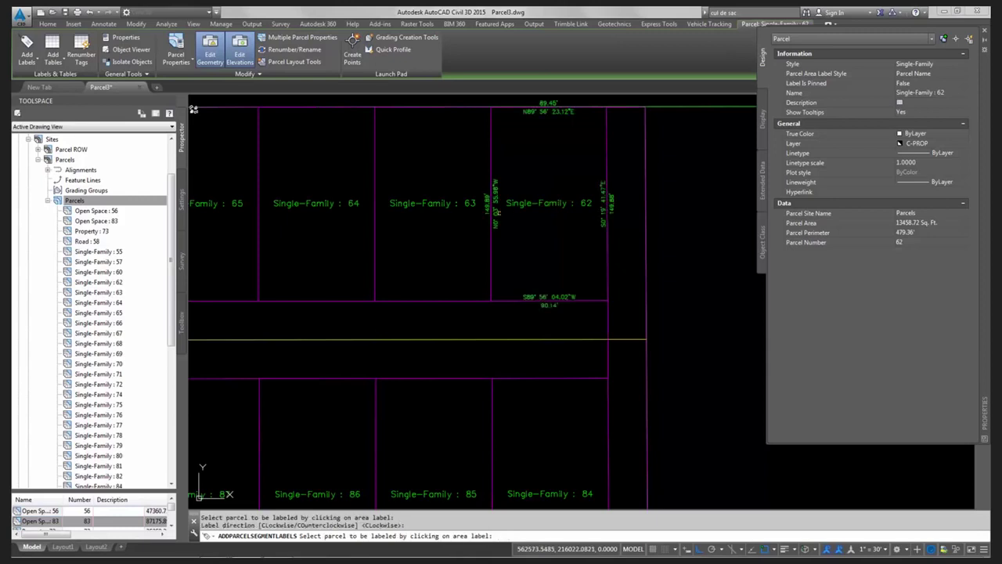
Step: Label the boundary segments of the adjoining lots Single-Family 63, 64 and 65 in the clockwise direction
left_click(440, 202)
key("Return")
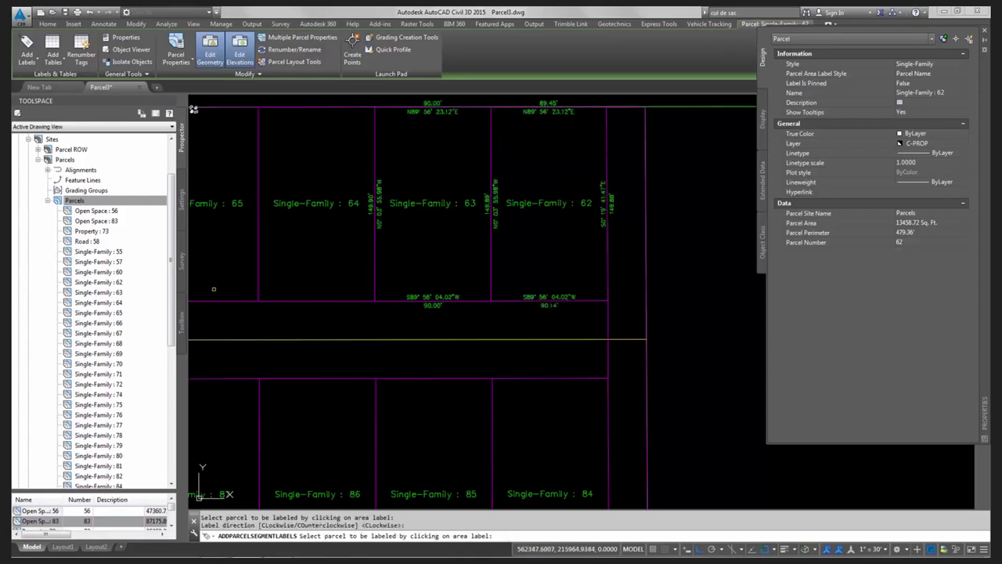
left_click(291, 201)
key("Return")
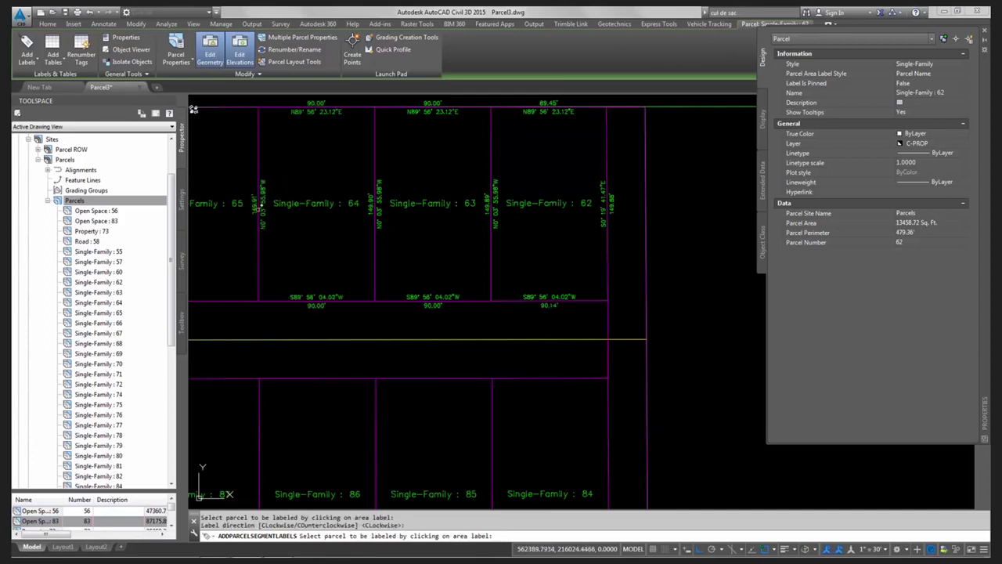
middle_click_drag(309, 249, 478, 263)
left_click(373, 220)
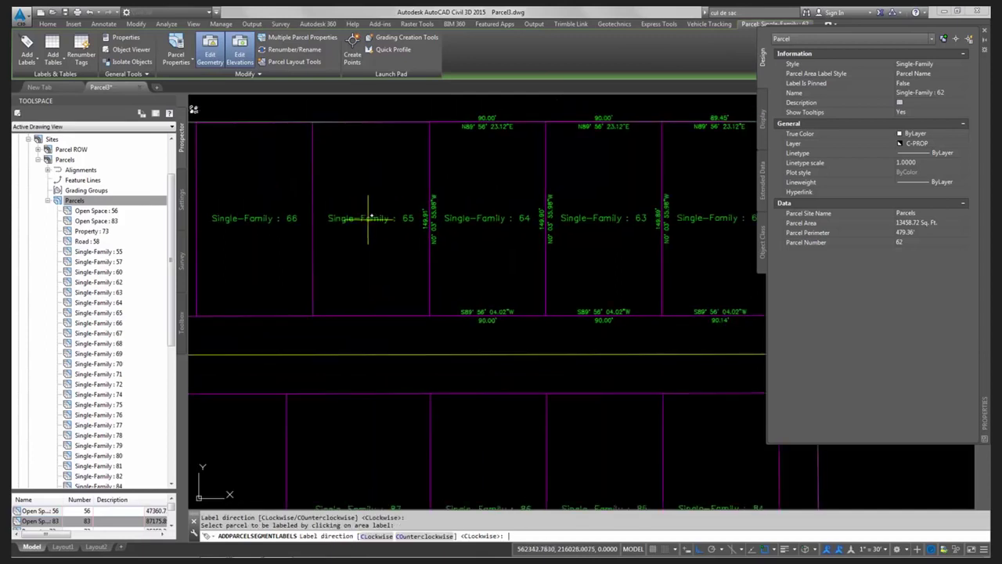
key("Return")
scroll(374, 229, "down", 2)
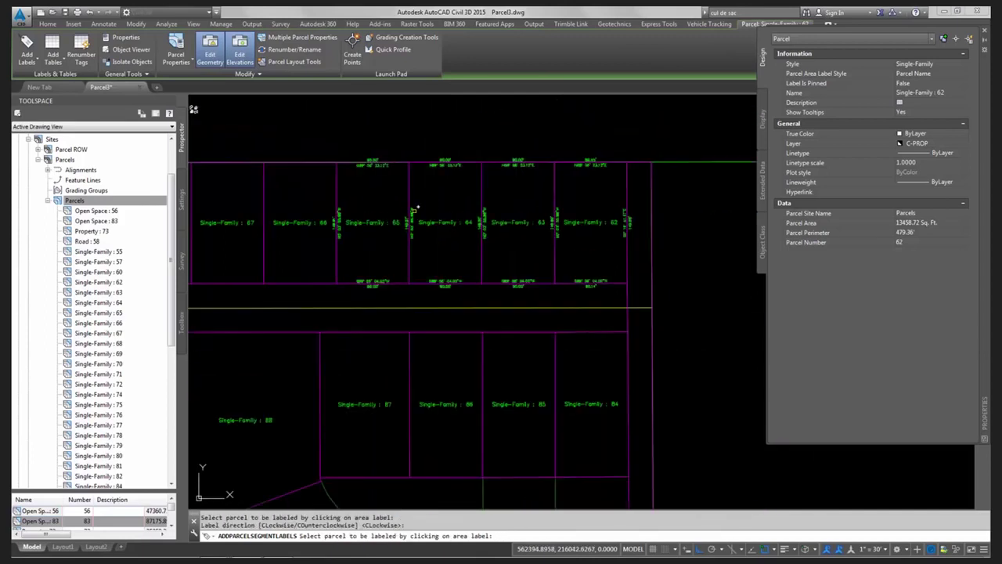
Step: Slide the lot line between Single-Family 64 and 65 until lot 65 is about 87.80' wide and lot 64 about 92.20' wide
key("Escape")
scroll(412, 211, "up", 4)
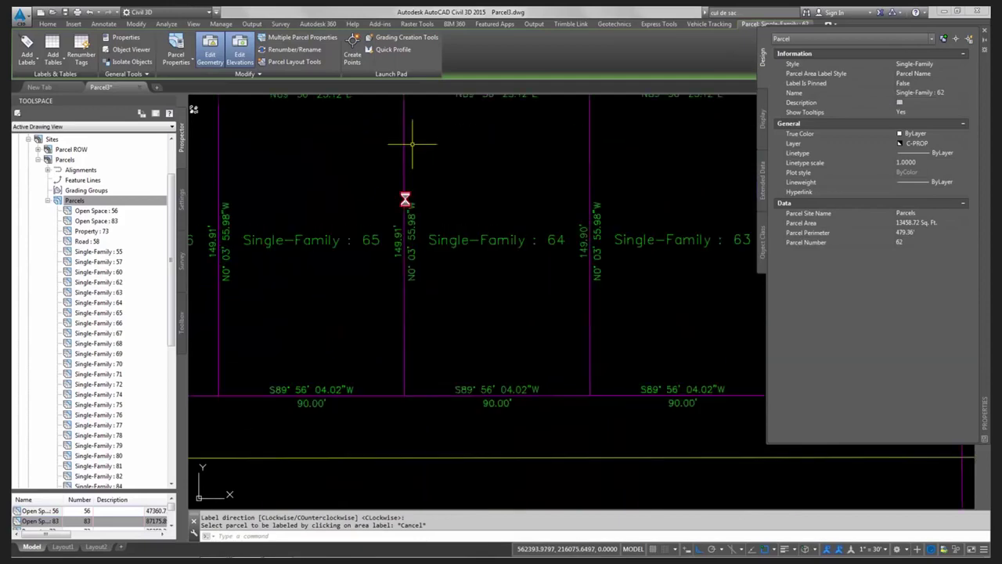
mouse_move(411, 143)
middle_mouse_down()
mouse_move(405, 203)
mouse_move(384, 217)
middle_mouse_up()
left_click(385, 217)
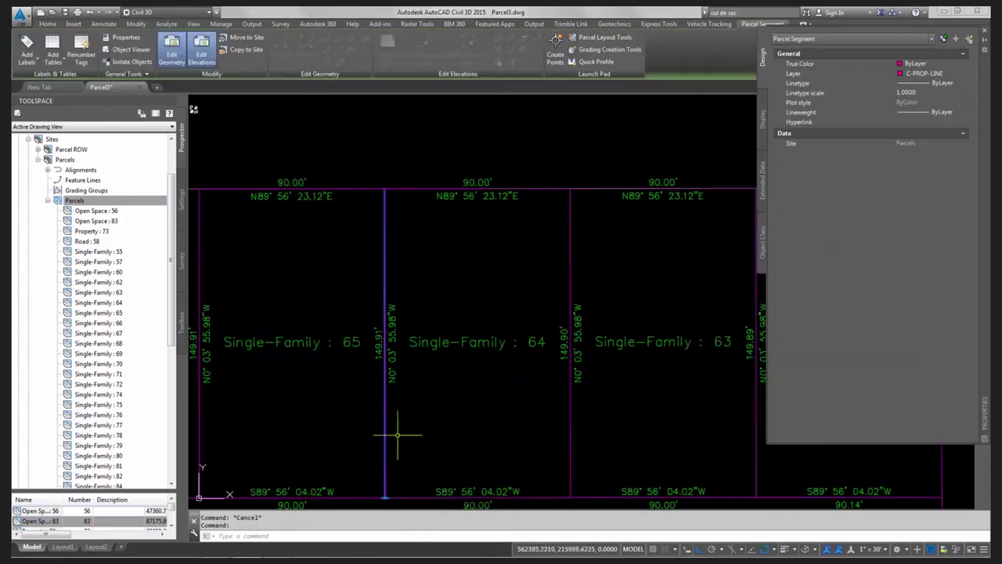
left_click(385, 497)
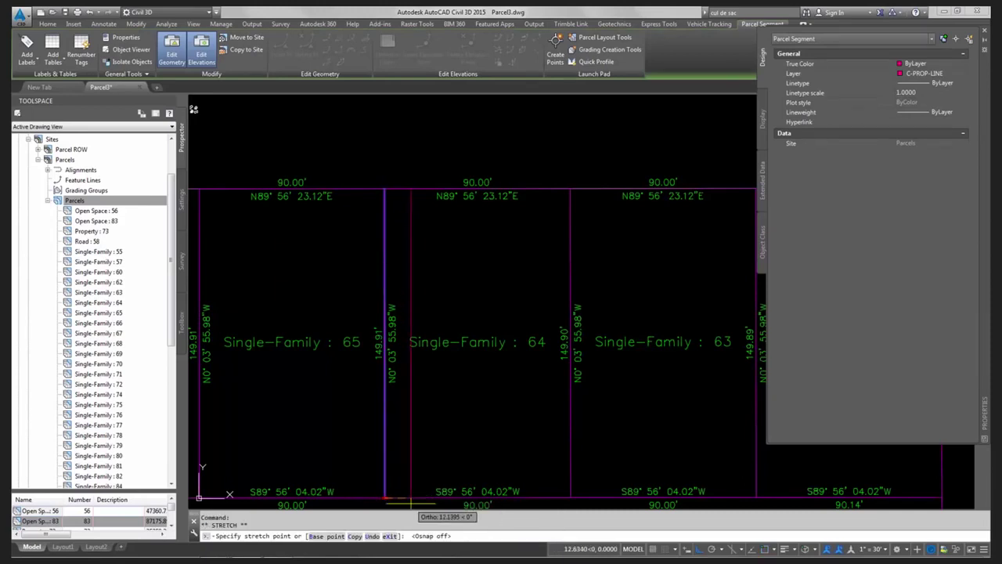
left_click(410, 496)
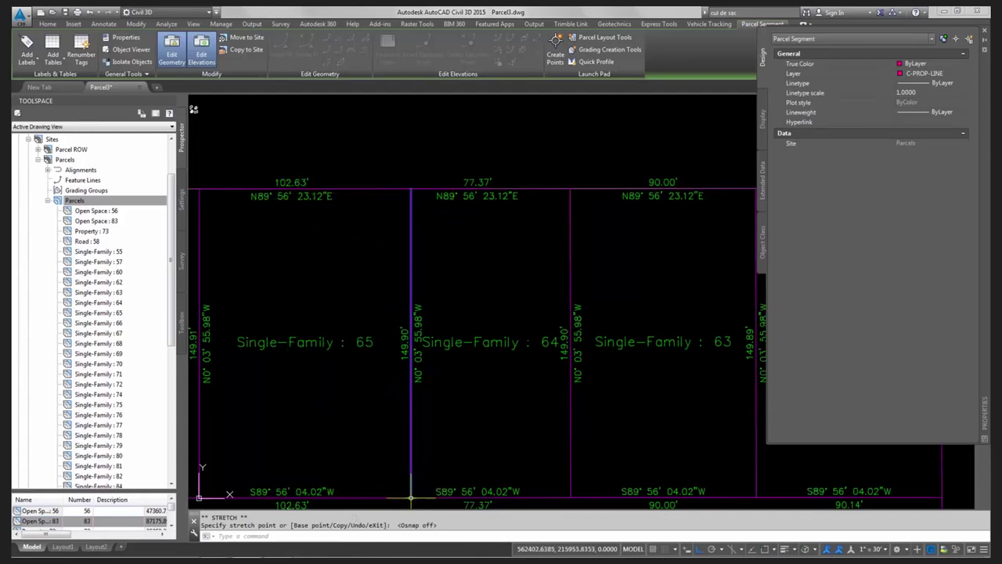
left_click(381, 496)
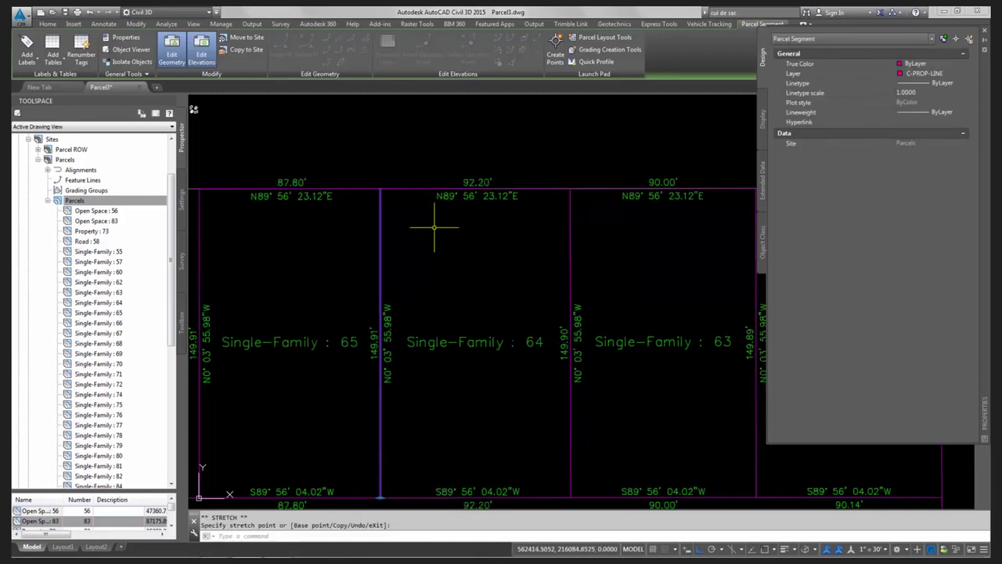
scroll(423, 231, "down", 2)
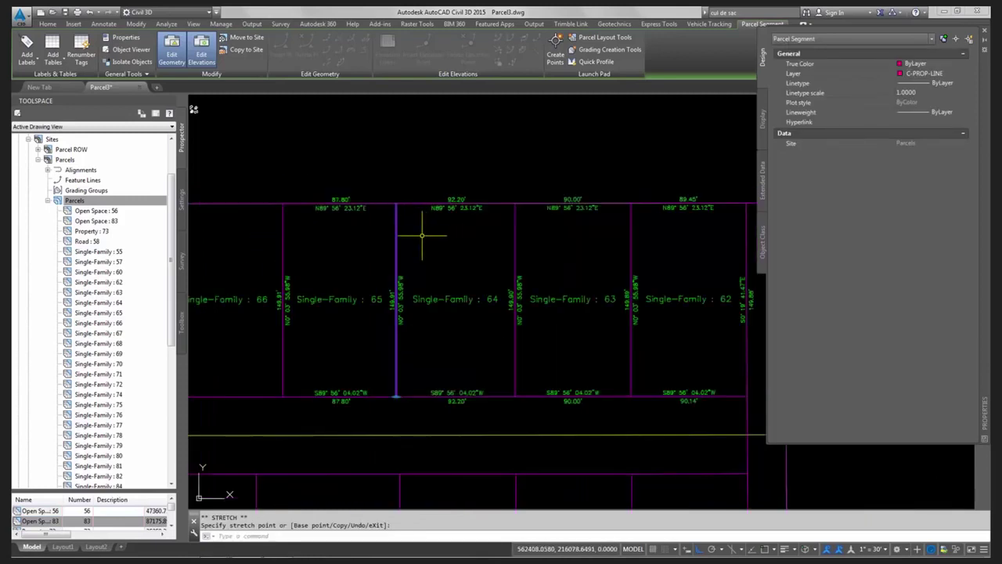
scroll(404, 230, "down", 1)
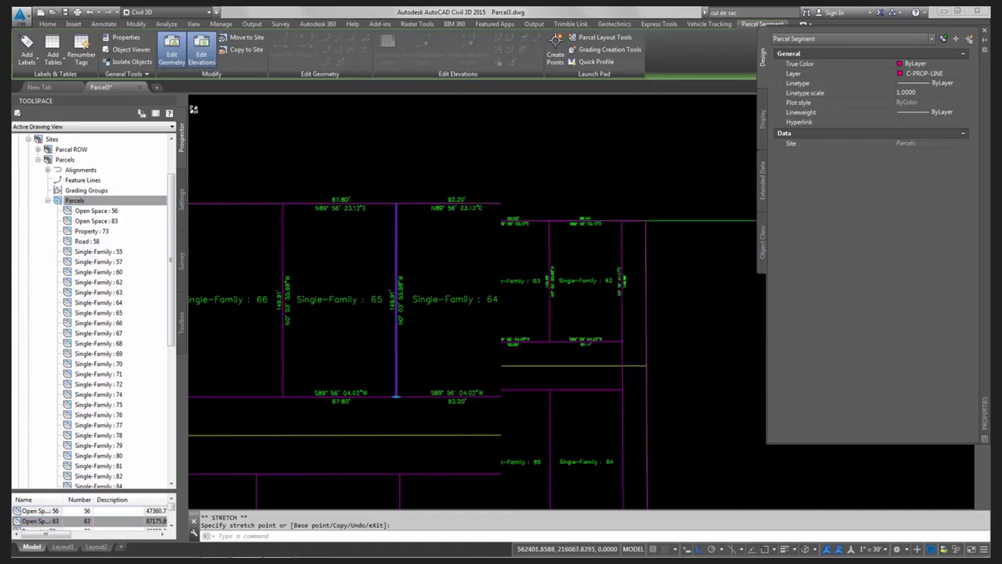
key("Escape")
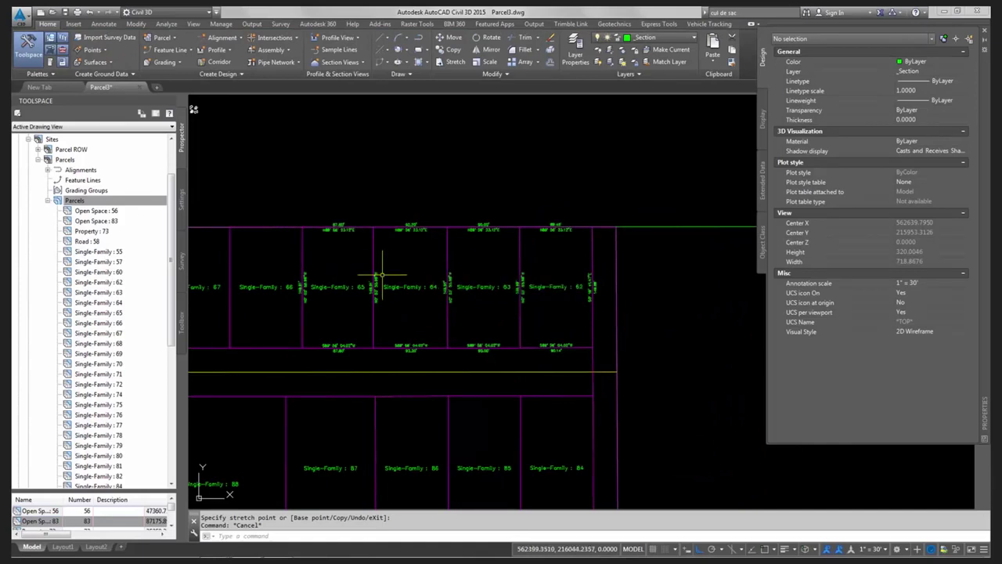
key("Escape")
Step: Start an unsplit parcel segment table, select all boundary labels of lots Single-Family 62 to 65, and convert their label styles to tag mode
left_click(342, 288)
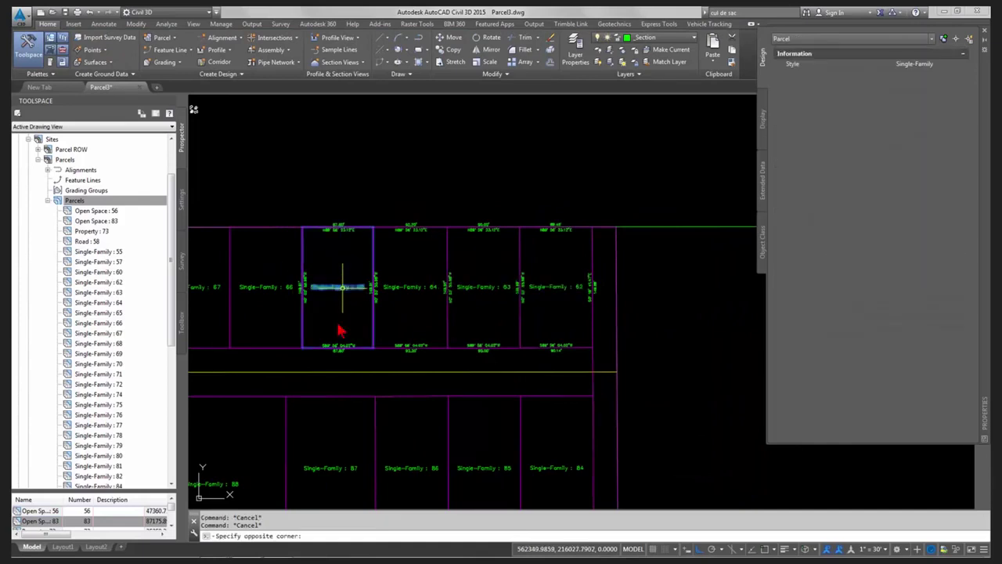
left_click(52, 58)
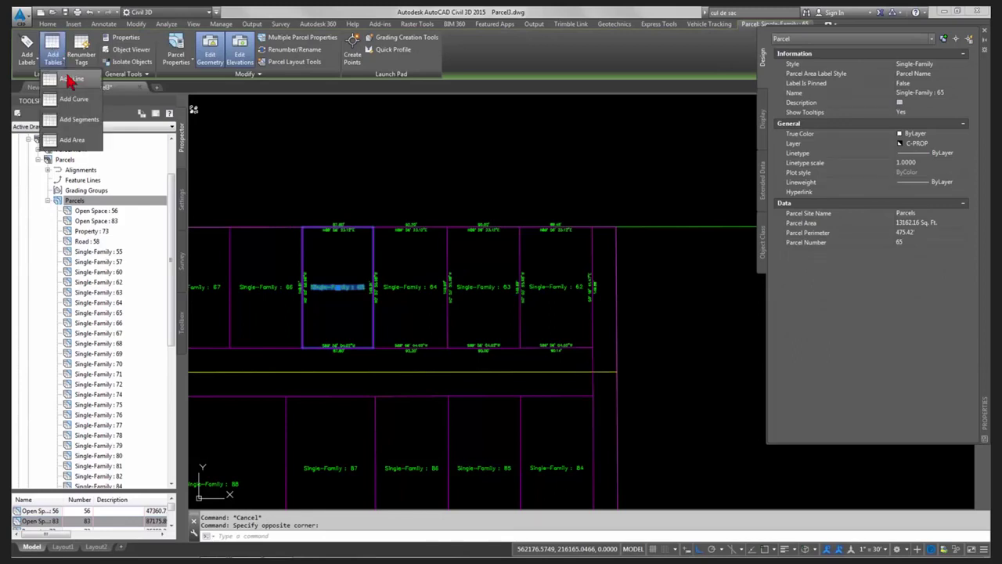
left_click(78, 120)
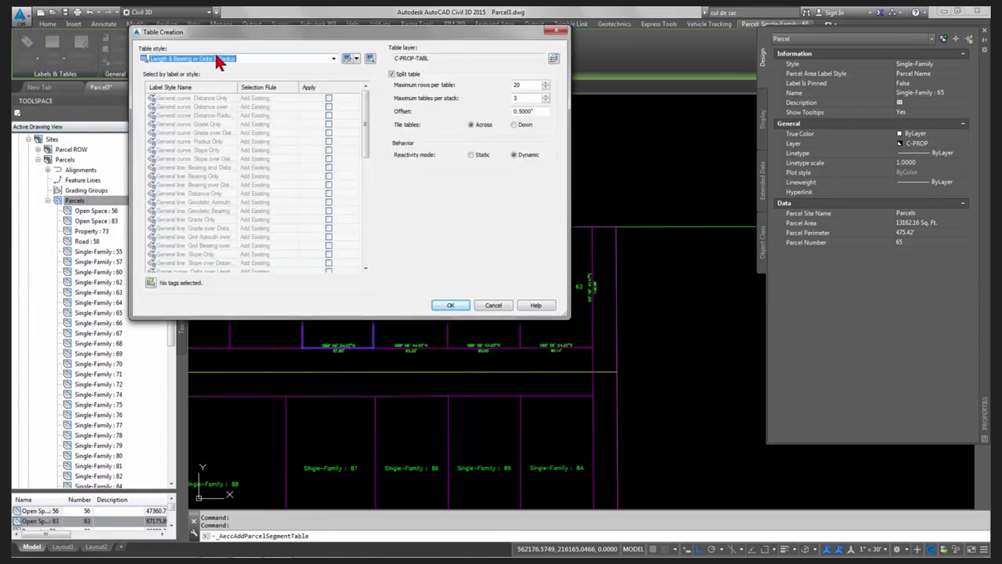
left_click(391, 75)
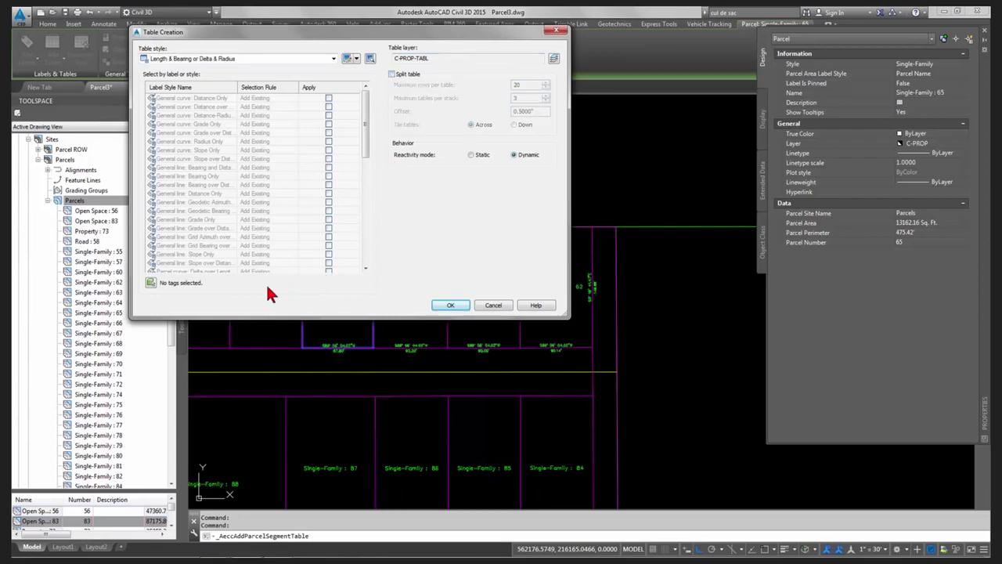
left_click(149, 282)
left_click(298, 193)
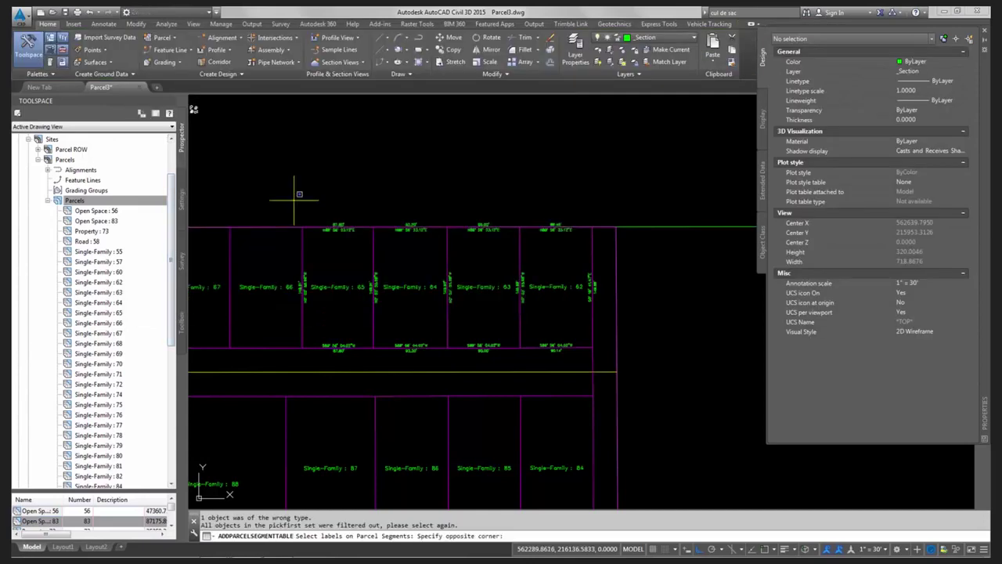
left_click(601, 385)
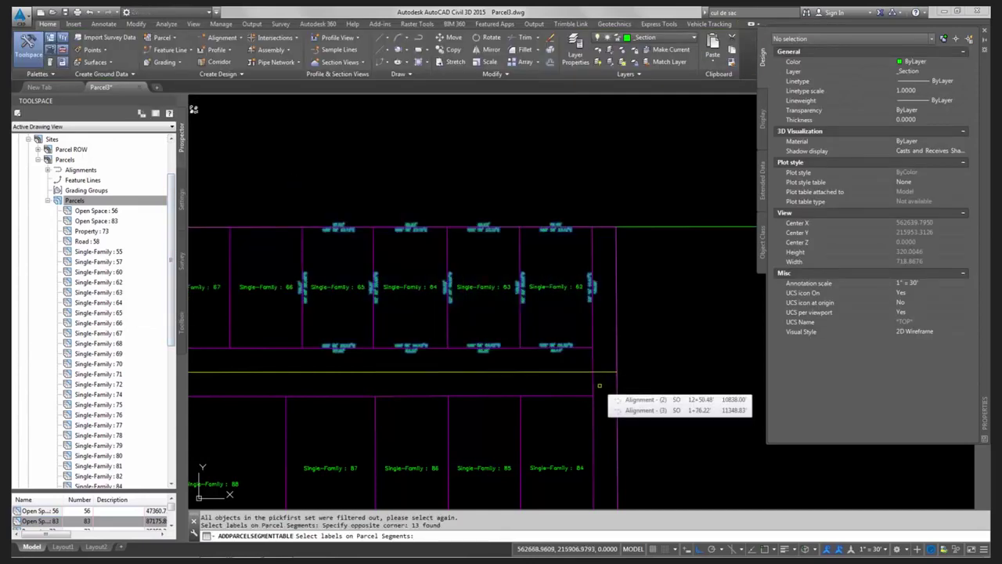
key("Return")
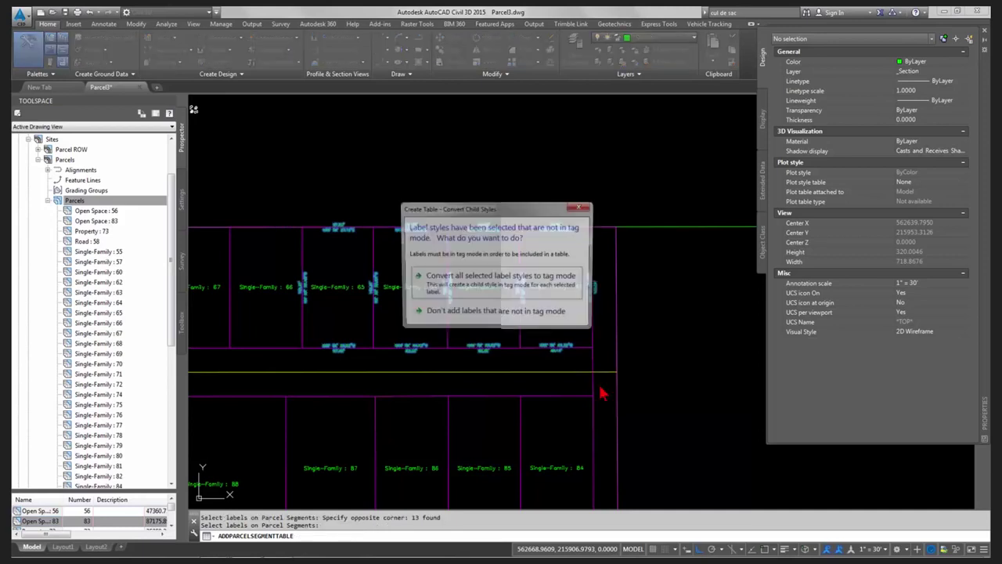
left_click(479, 280)
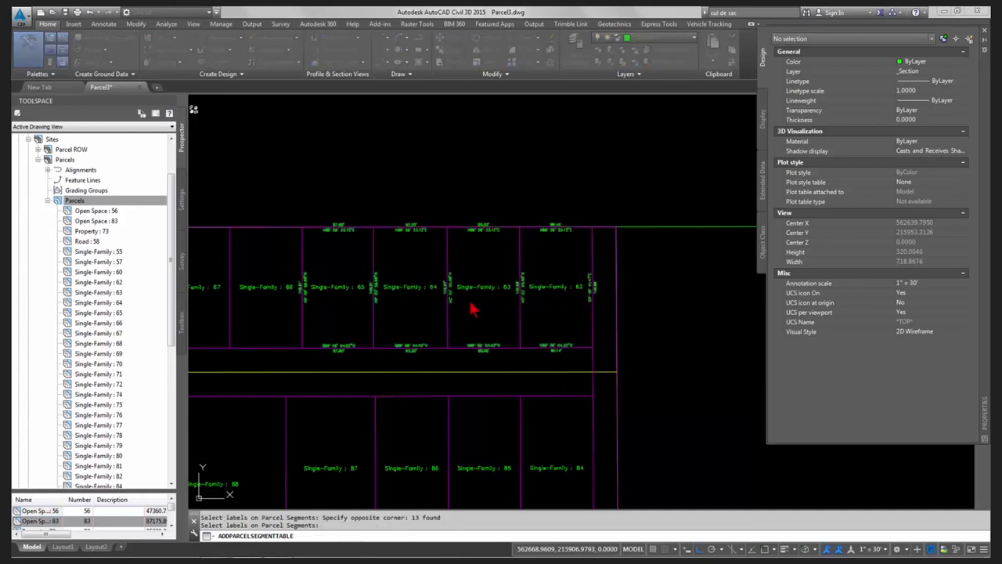
Step: Create the segment table with the Length & Bearing or Delta & Radius style and place it north of the northeast corner lots
left_click(450, 305)
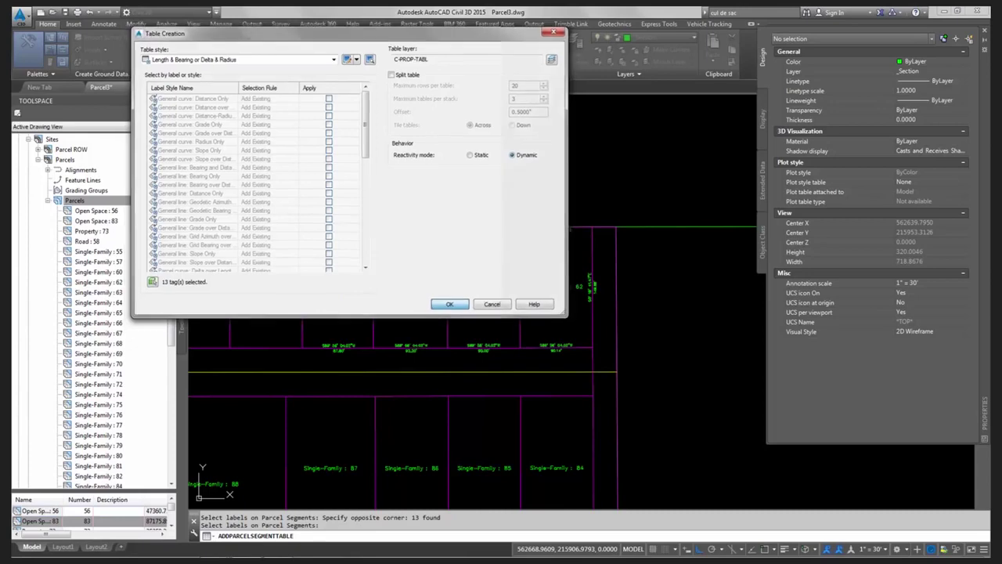
scroll(358, 264, "up", 3)
scroll(381, 287, "down", 1)
scroll(540, 204, "down", 3)
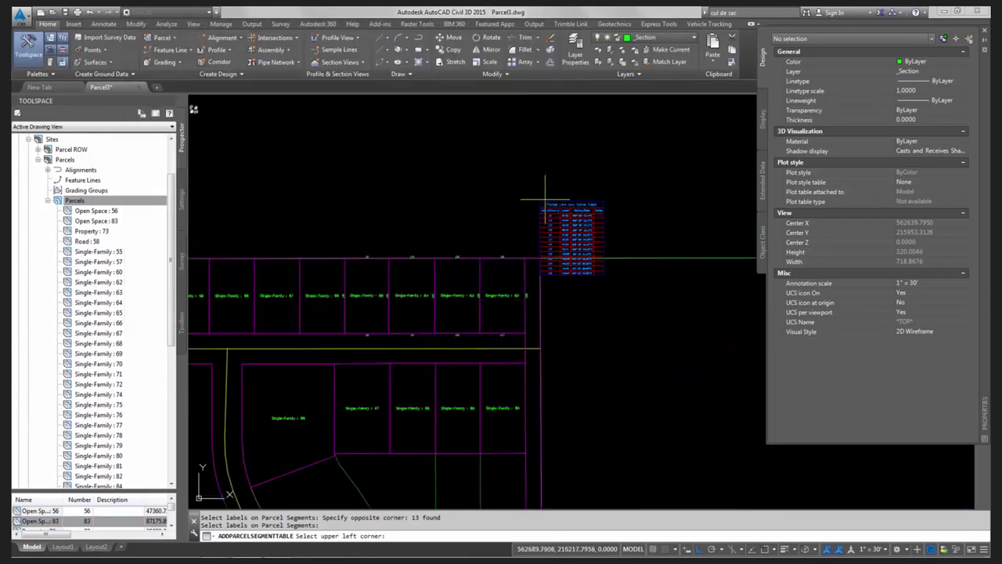
left_click(510, 179)
Step: Check the line tags around lot Single-Family 65 and undo the segment table creation
left_click(382, 283)
scroll(367, 264, "up", 4)
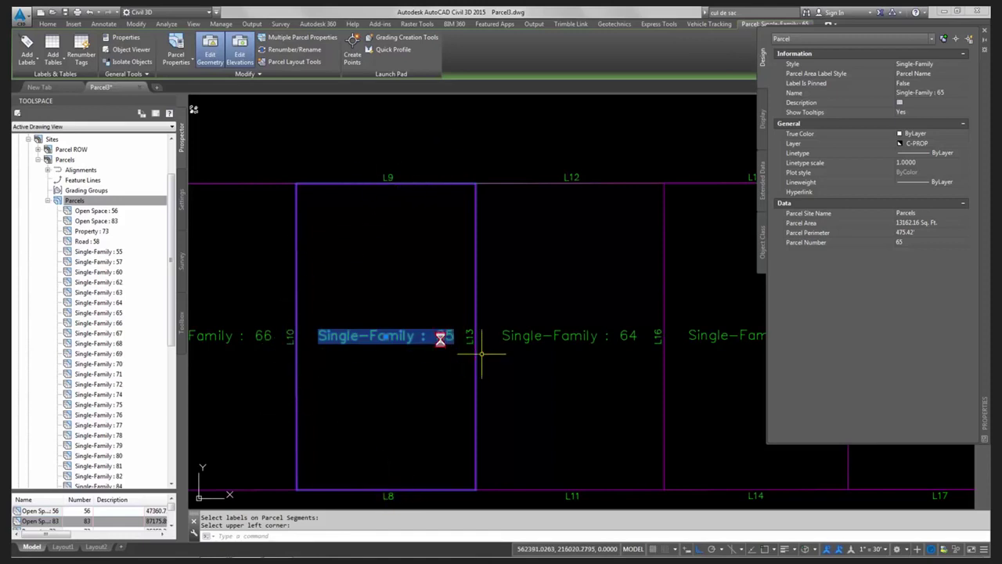
middle_click_drag(488, 352, 406, 316)
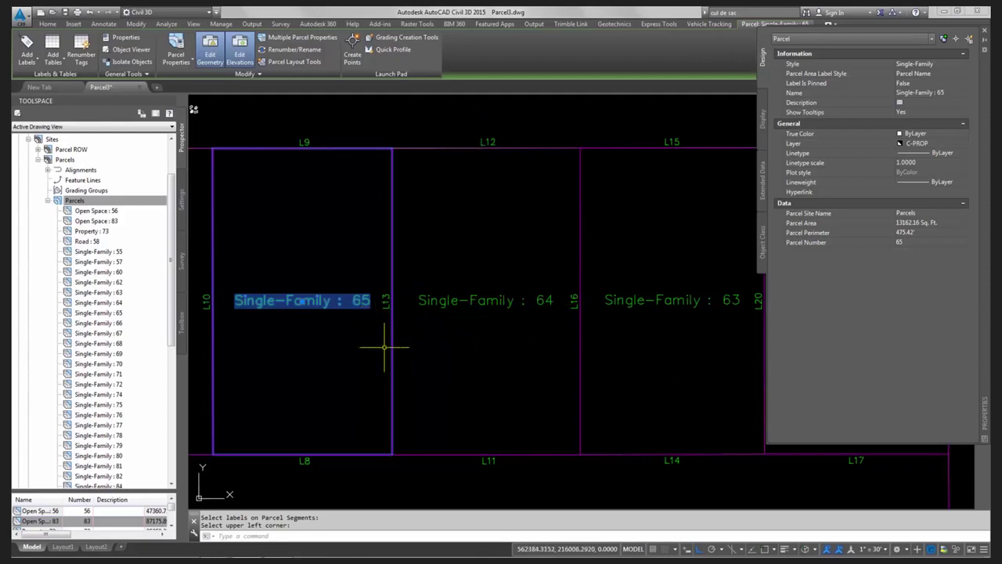
key("Escape")
key("Escape")
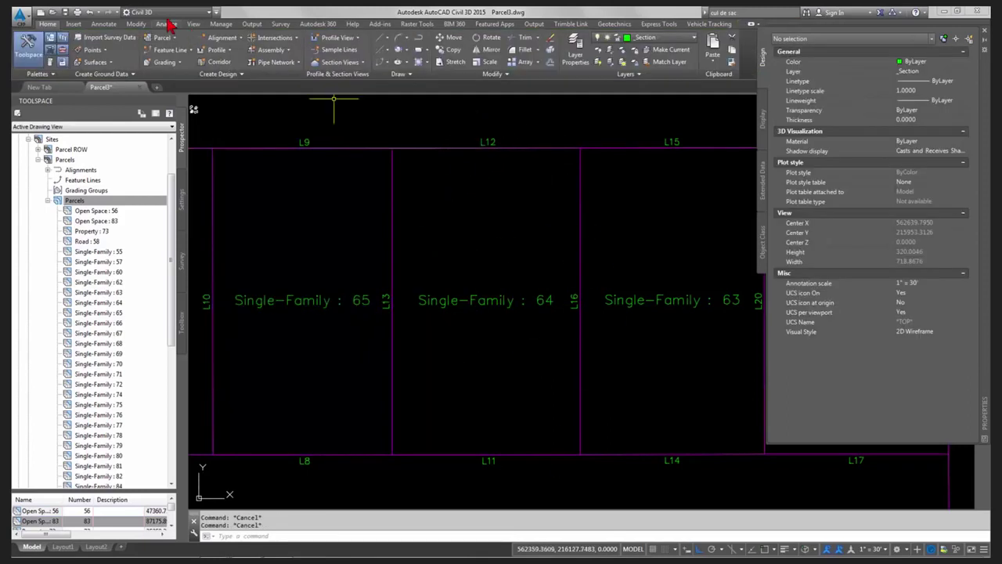
left_click(99, 12)
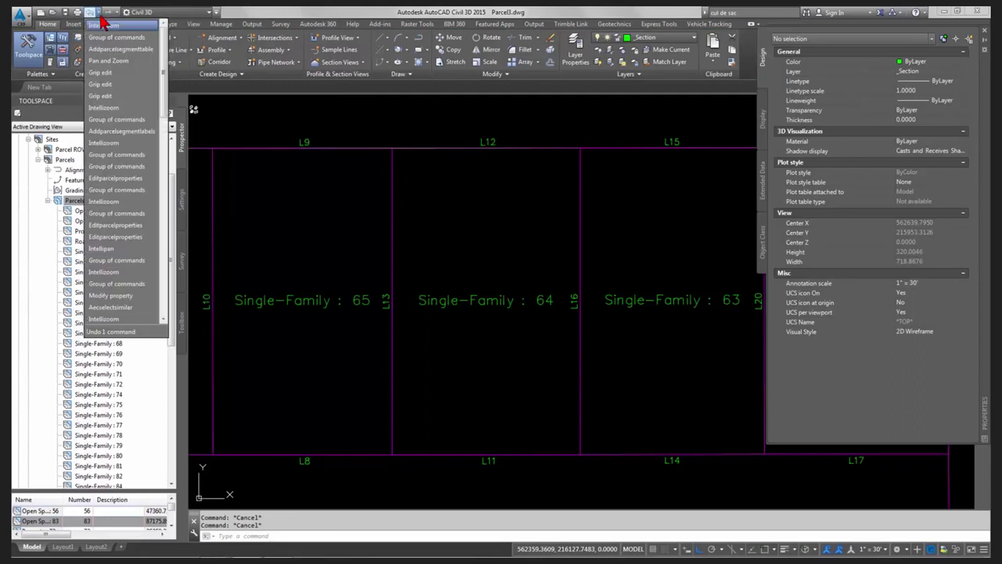
left_click(129, 62)
scroll(413, 234, "down", 6)
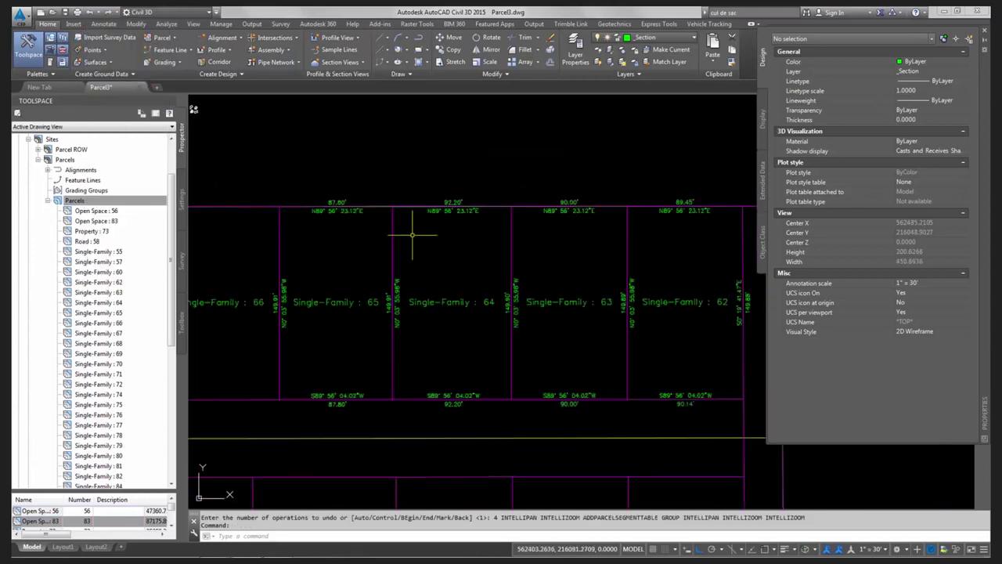
Step: Start a new parcel segment table and select the east, north, west and south segment labels of lot Single-Family 62 individually
key("Escape")
left_click(381, 261)
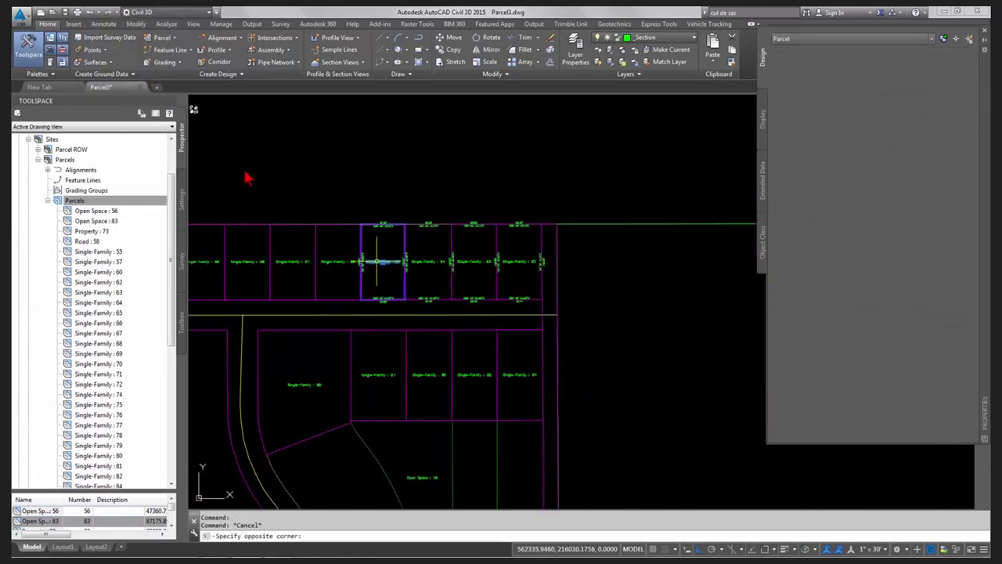
left_click(51, 59)
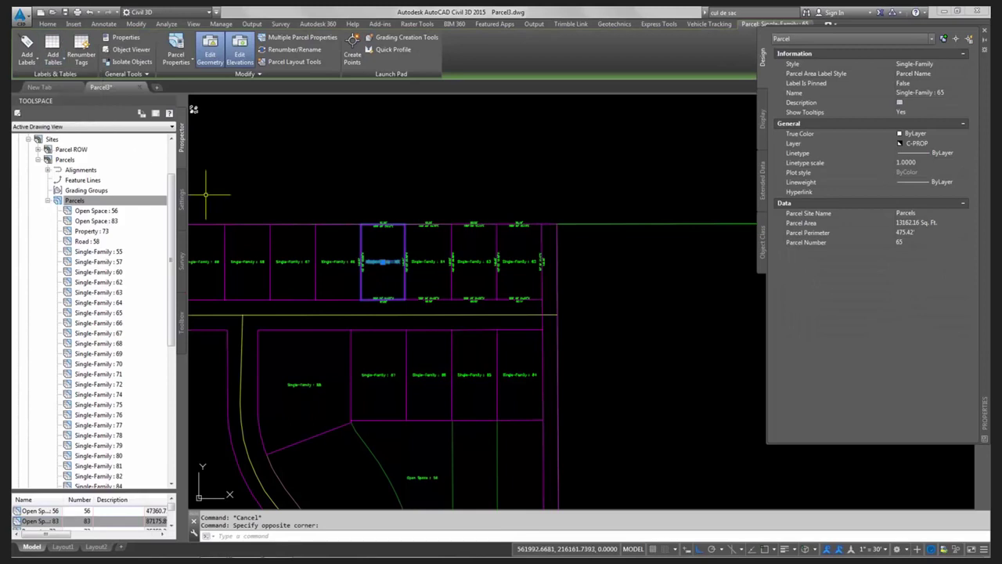
left_click(53, 61)
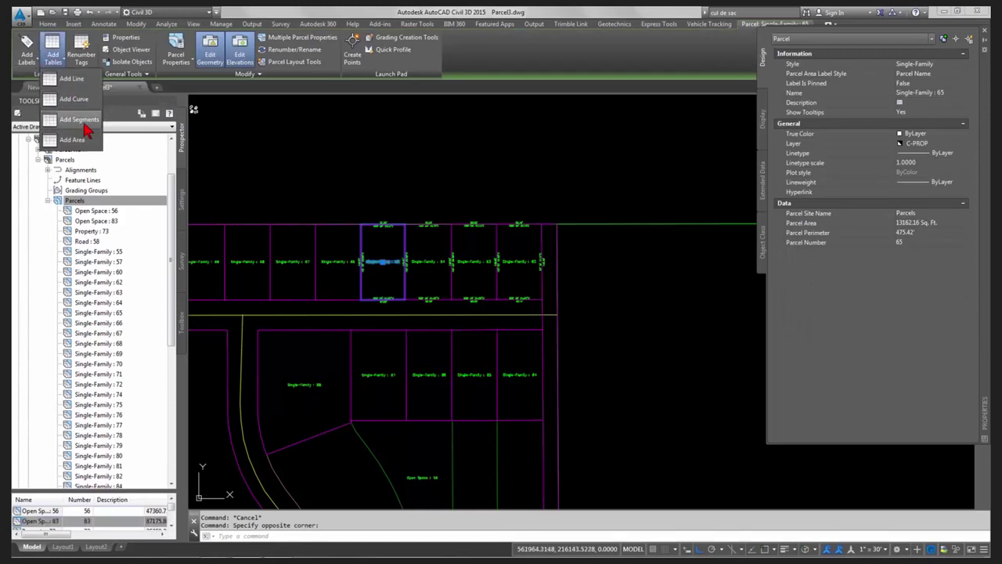
left_click(84, 125)
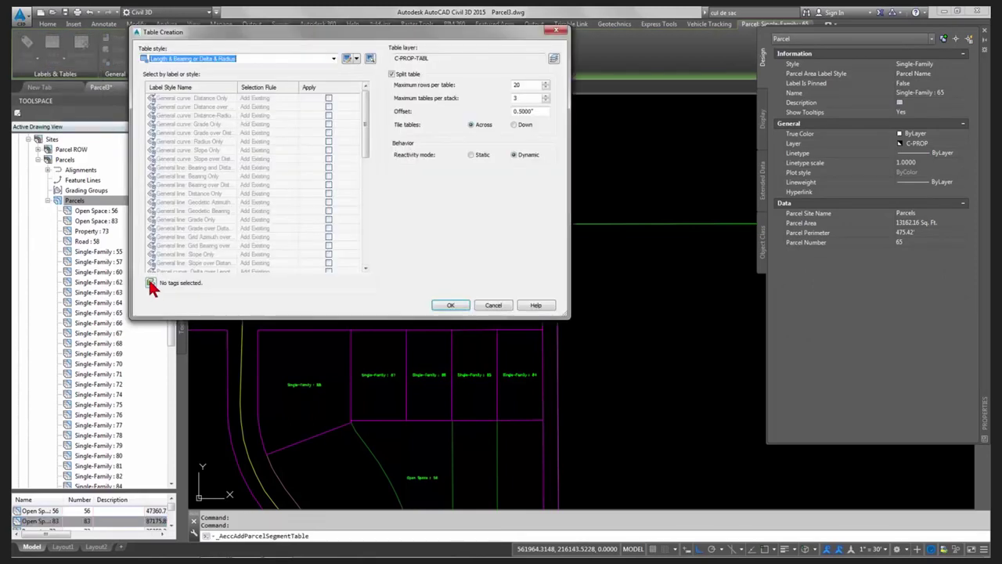
left_click(152, 284)
scroll(534, 255, "up", 4)
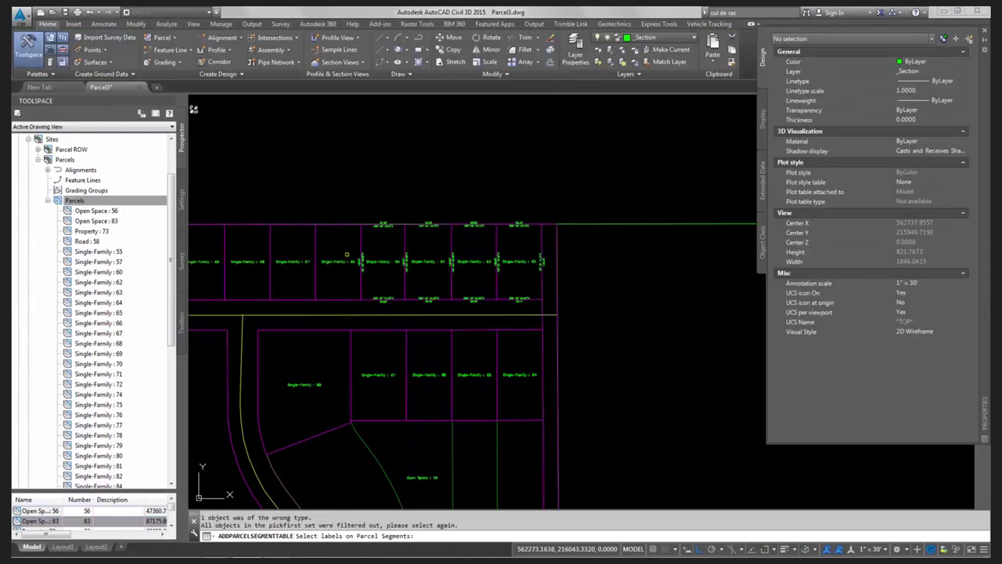
left_click(535, 259)
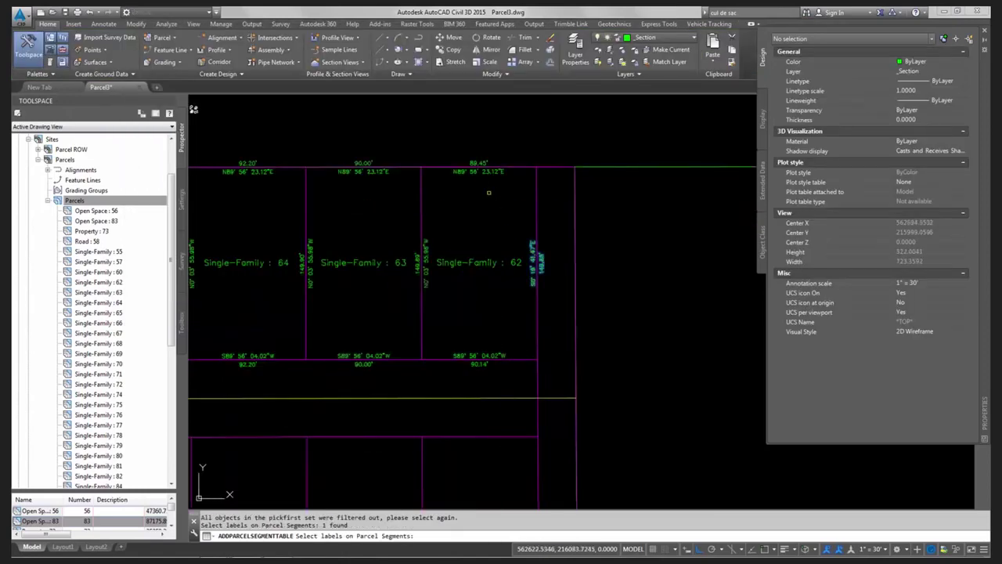
left_click(482, 171)
left_click(425, 258)
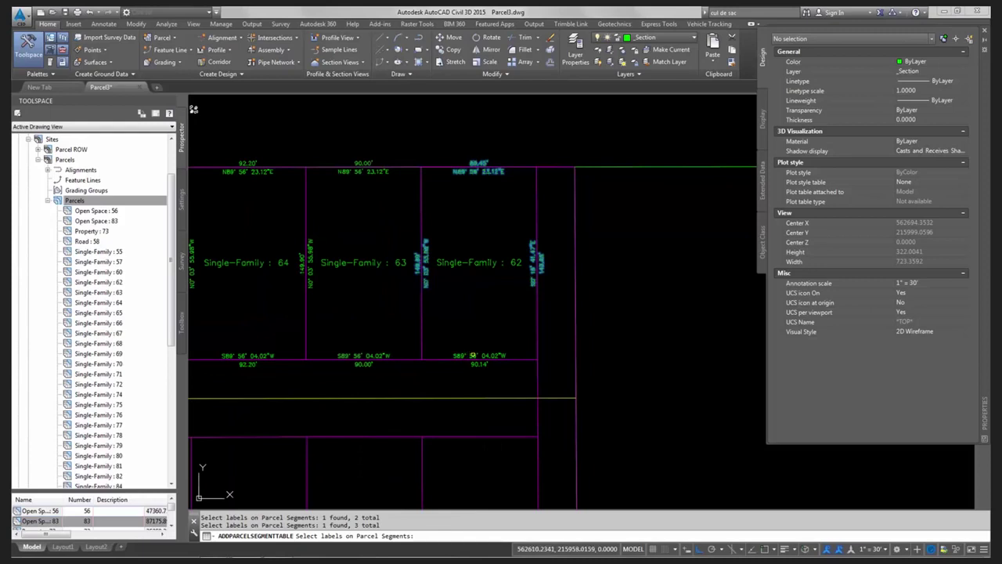
left_click(473, 355)
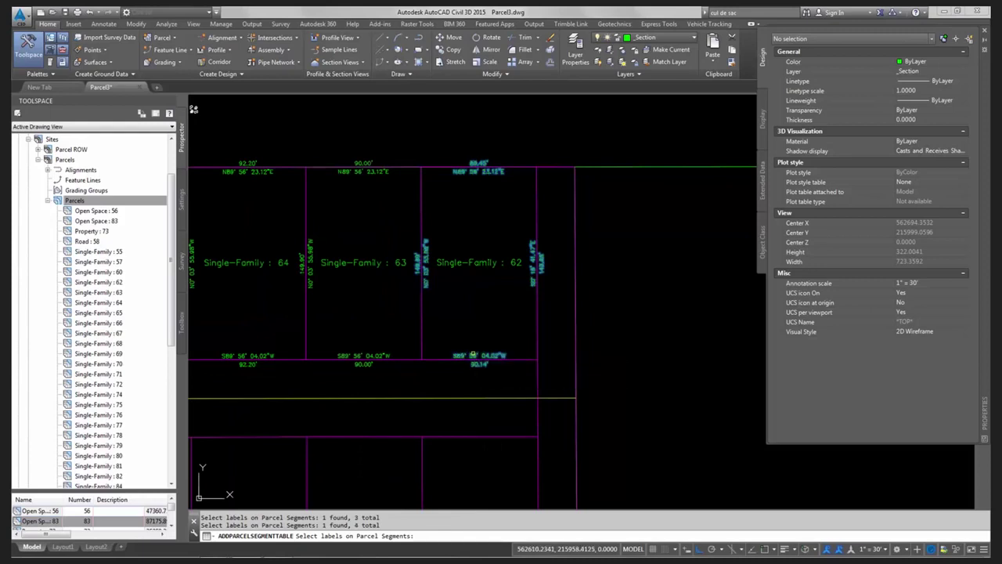
Step: Add the north, west and south segment labels of lots Single-Family 63 and 64 to the table's label selection
left_click(375, 171)
left_click(311, 266)
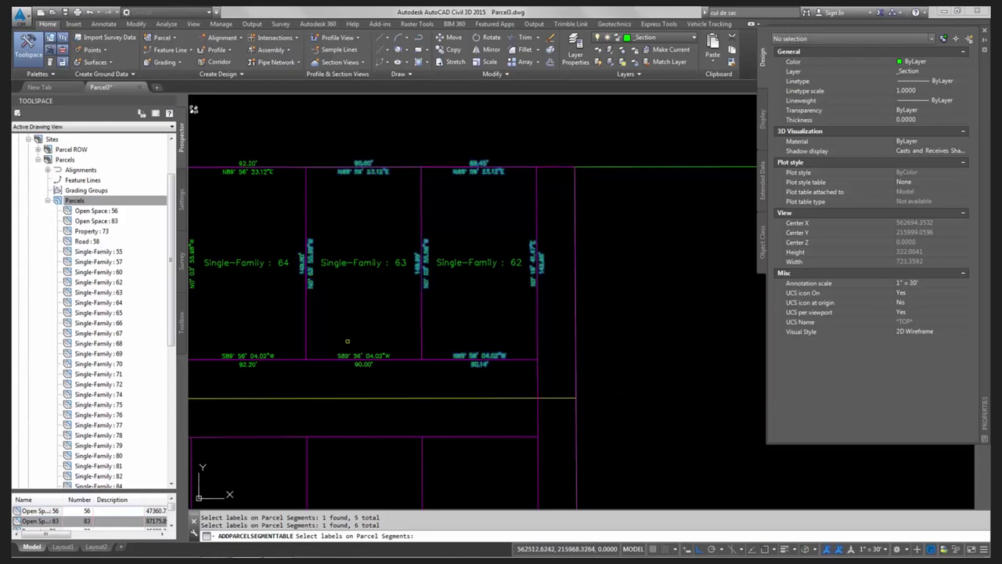
middle_click_drag(358, 336, 477, 337)
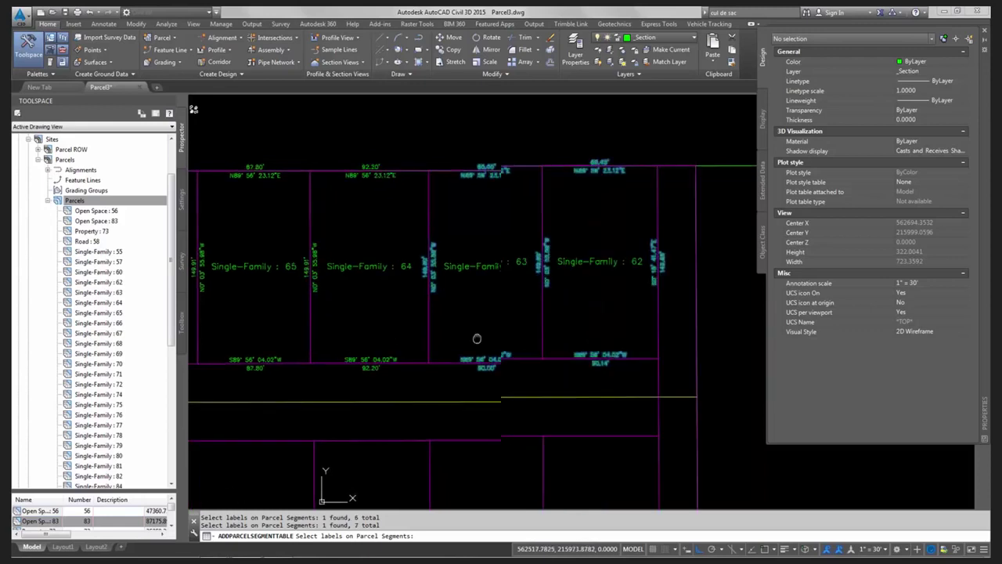
left_click(359, 183)
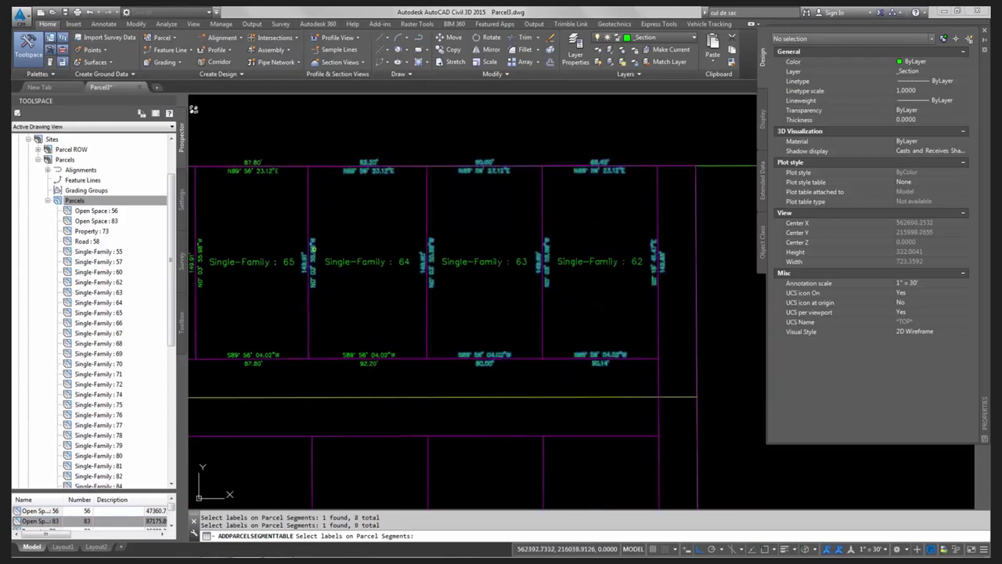
left_click(349, 359)
left_click(347, 351)
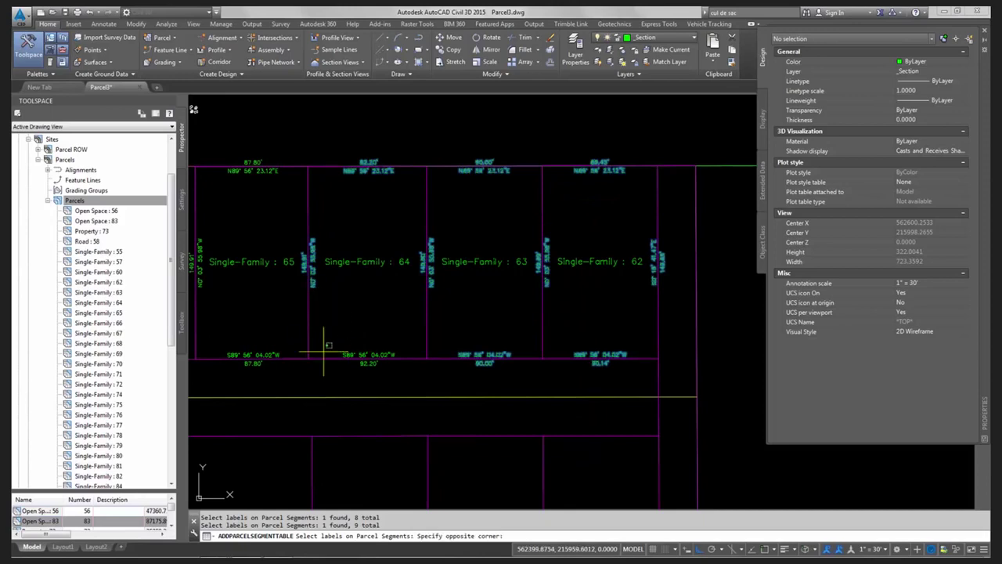
left_click(324, 353)
Step: Add the north, west and south segment labels of lot Single-Family 65 to the table's label selection
left_click(243, 175)
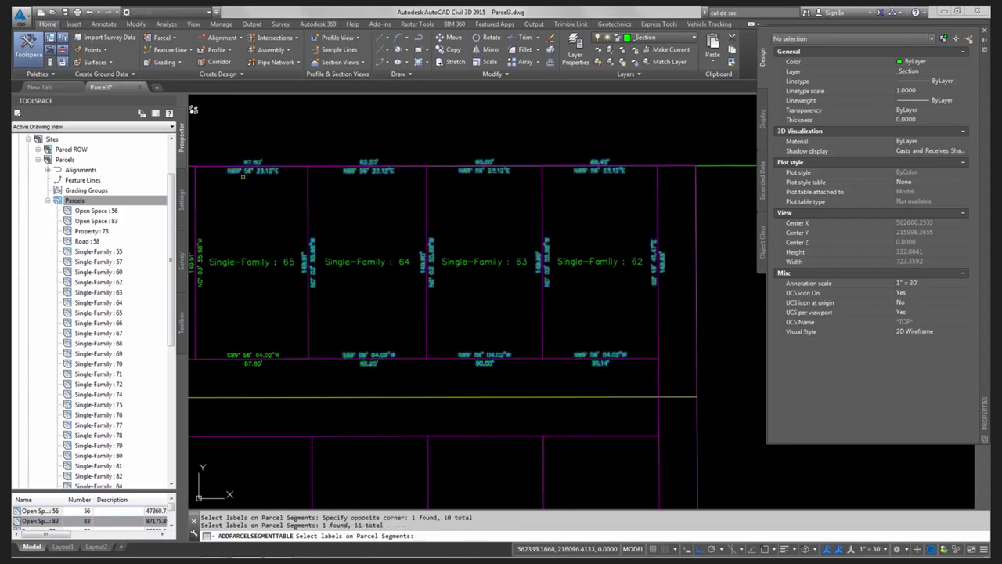
middle_click_drag(297, 226, 350, 224)
left_click(256, 251)
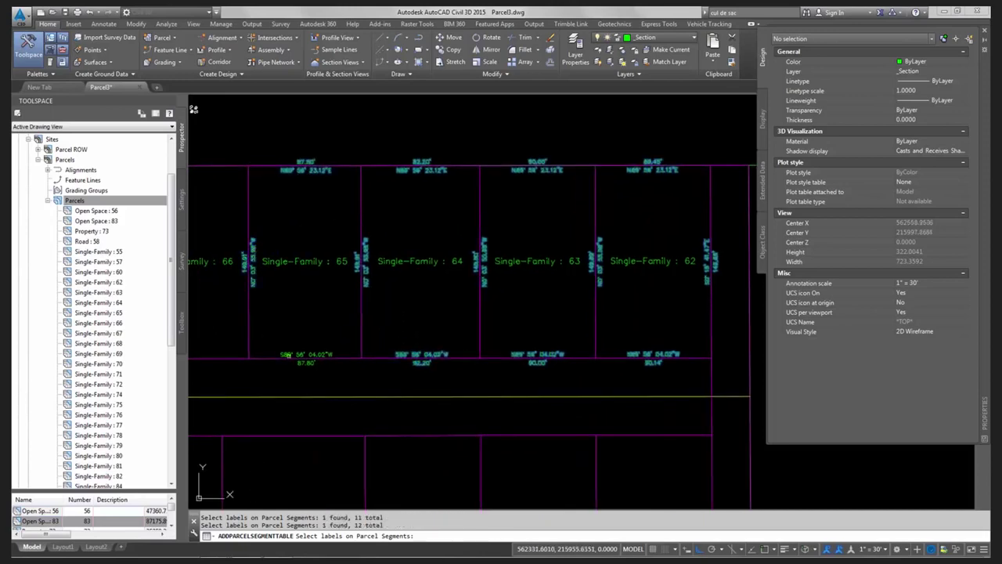
mouse_move(392, 322)
middle_mouse_down()
mouse_move(438, 315)
mouse_move(482, 247)
middle_mouse_up()
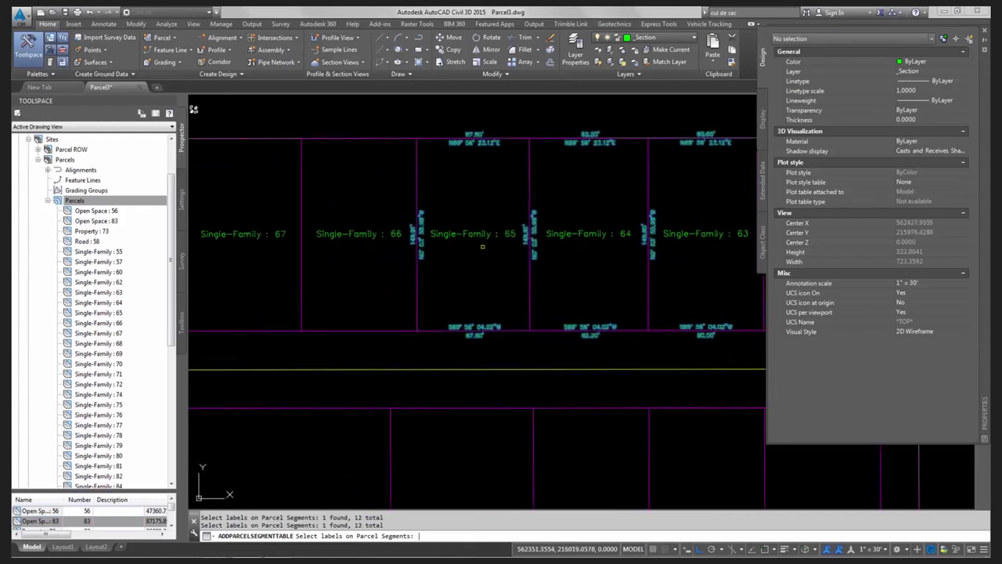
left_click(489, 255)
Step: Convert the selected label styles to tag mode and place the Length & Bearing or Delta & Radius table north of the lots
key("Return")
left_click(477, 288)
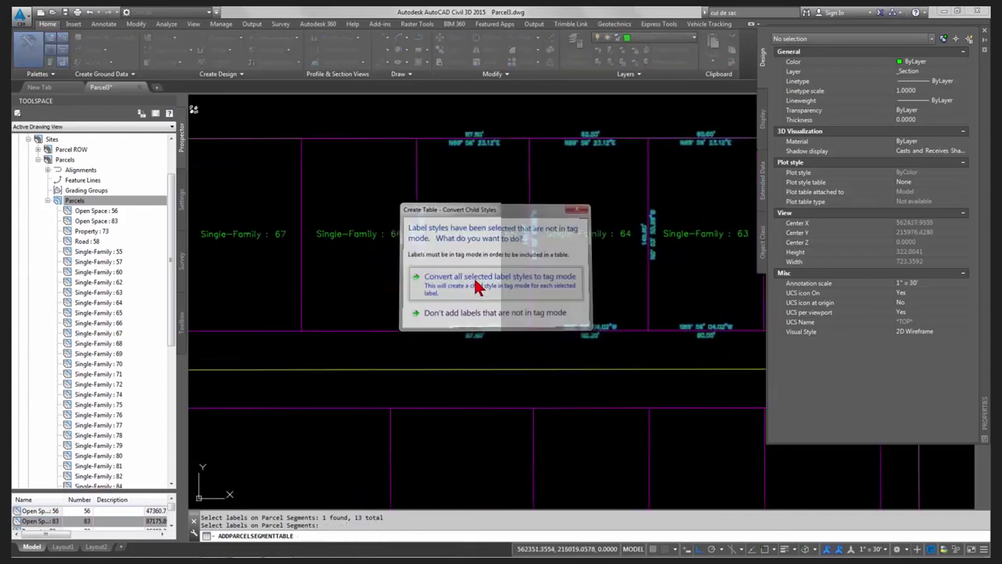
left_click(454, 306)
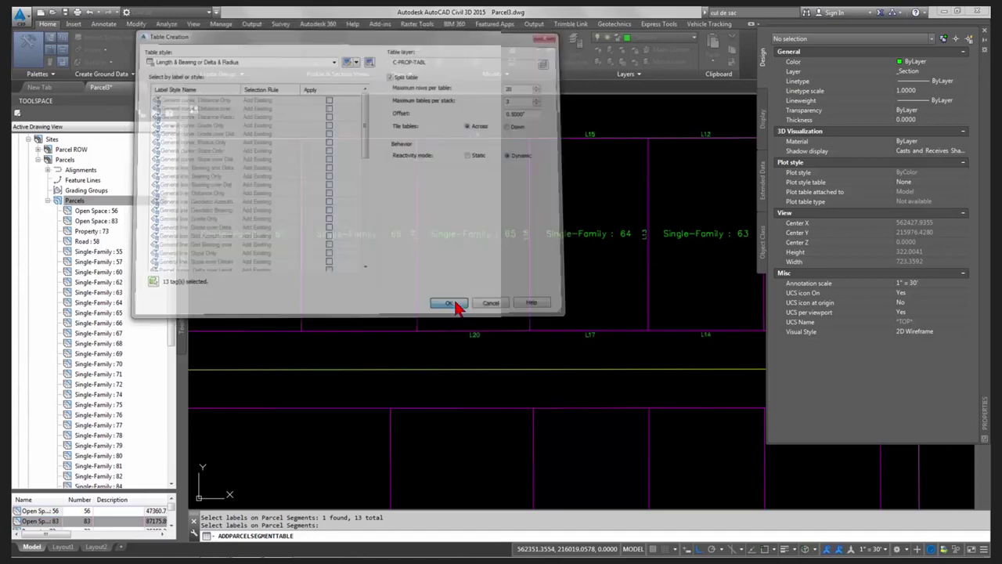
scroll(501, 234, "down", 5)
key("Escape")
Step: Check the order of the line tags around lots Single-Family 62 to 64
scroll(487, 283, "up", 8)
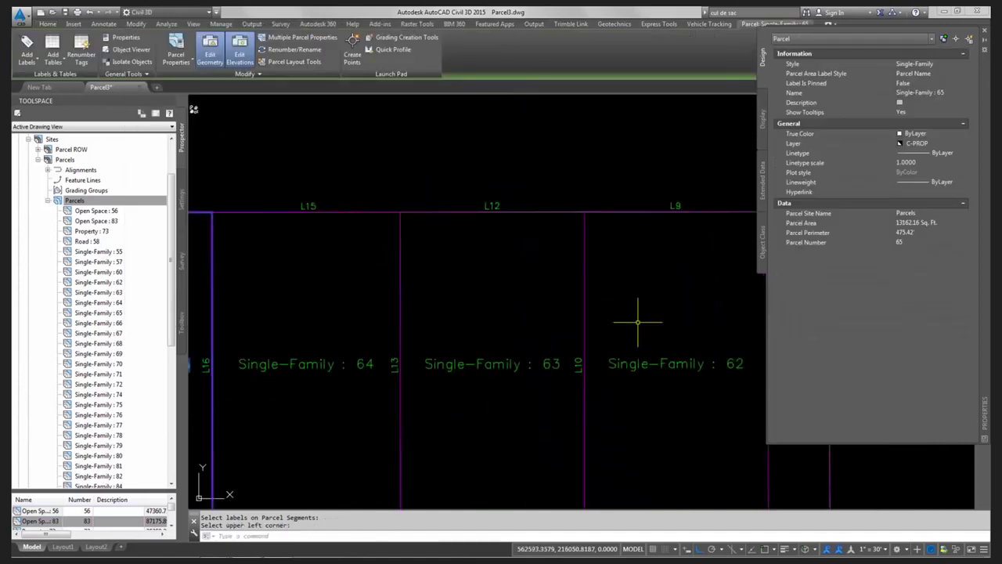
scroll(510, 328, "down", 2)
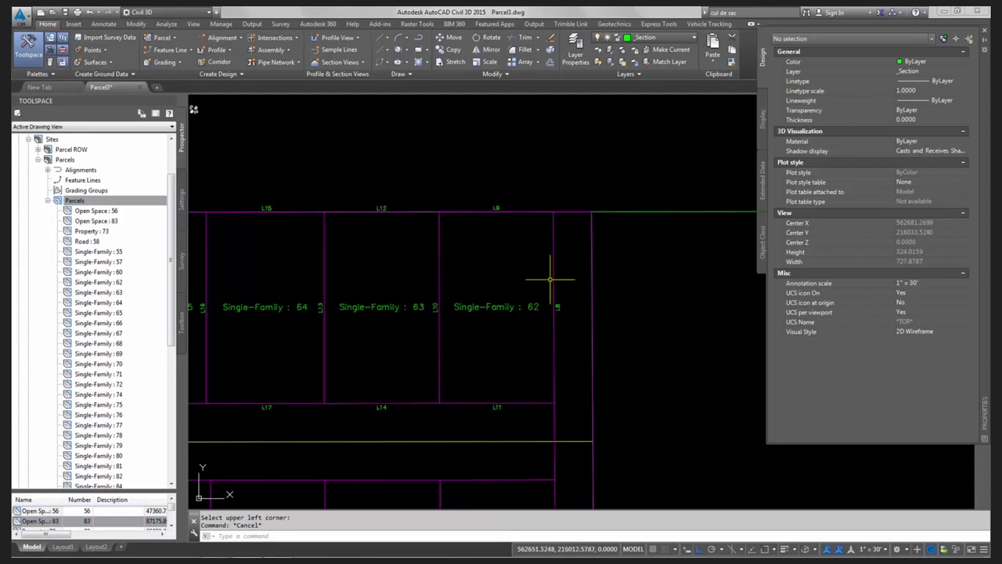
scroll(480, 435, "up", 3)
scroll(485, 416, "down", 3)
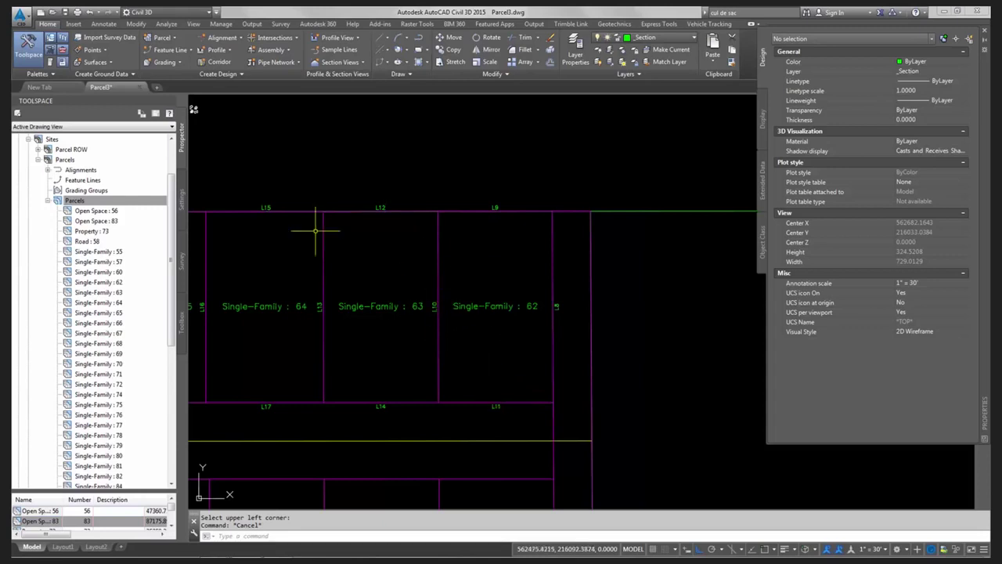
scroll(452, 358, "up", 2)
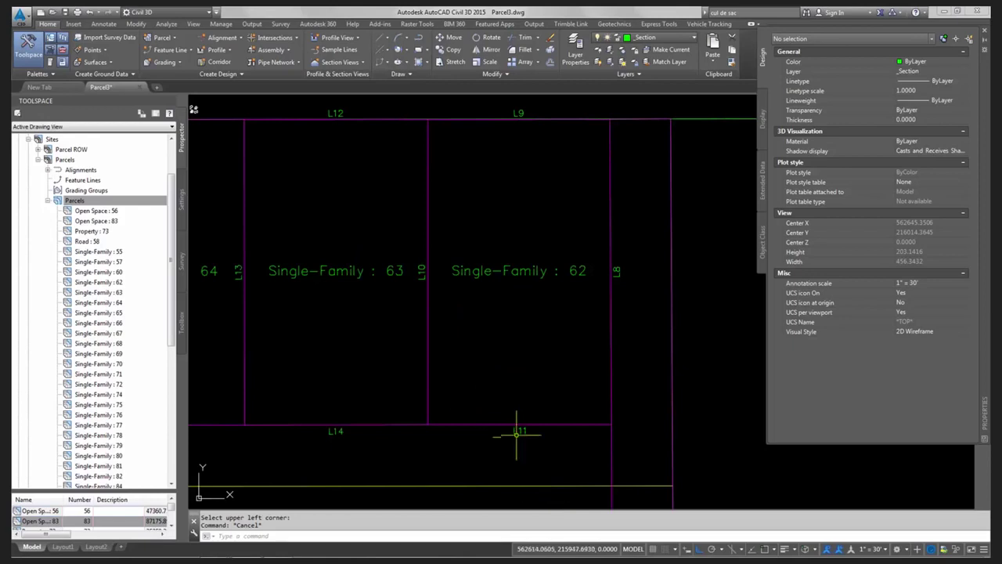
mouse_move(476, 332)
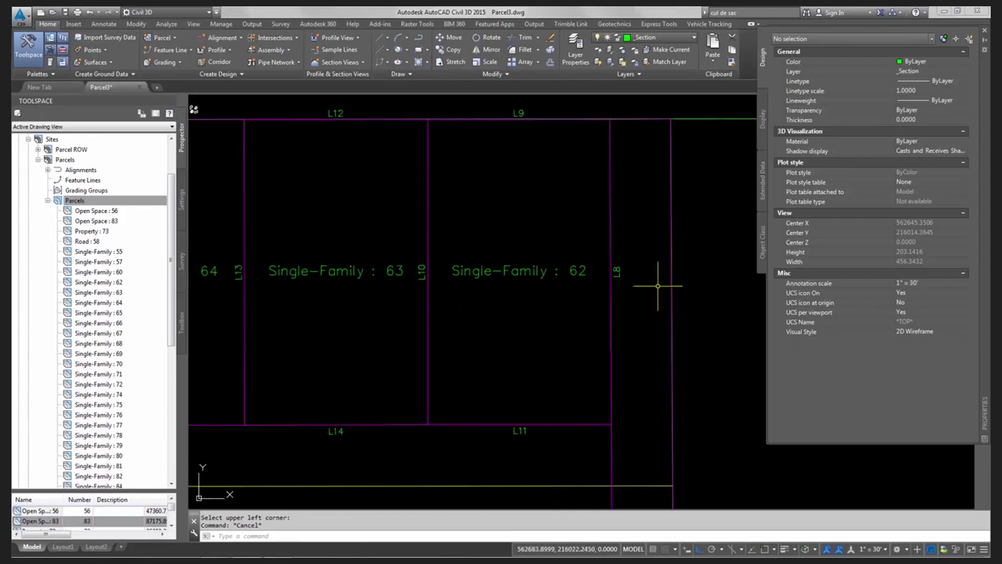
Step: Edit the parcel segment table's style to sort its data by column 1 in ascending order
scroll(638, 280, "down", 4)
middle_click_drag(556, 125, 556, 227)
scroll(556, 227, "up", 4)
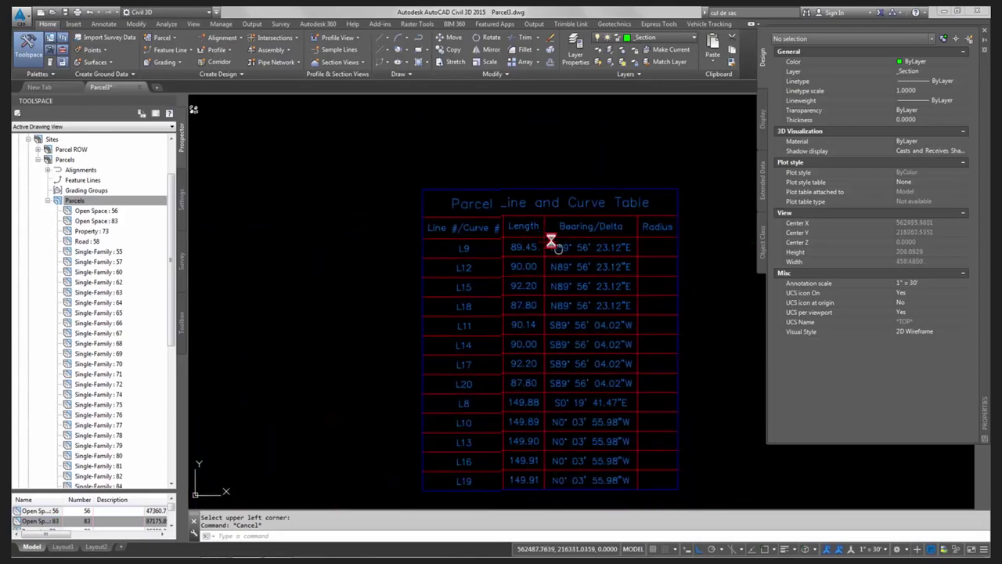
left_click(451, 169)
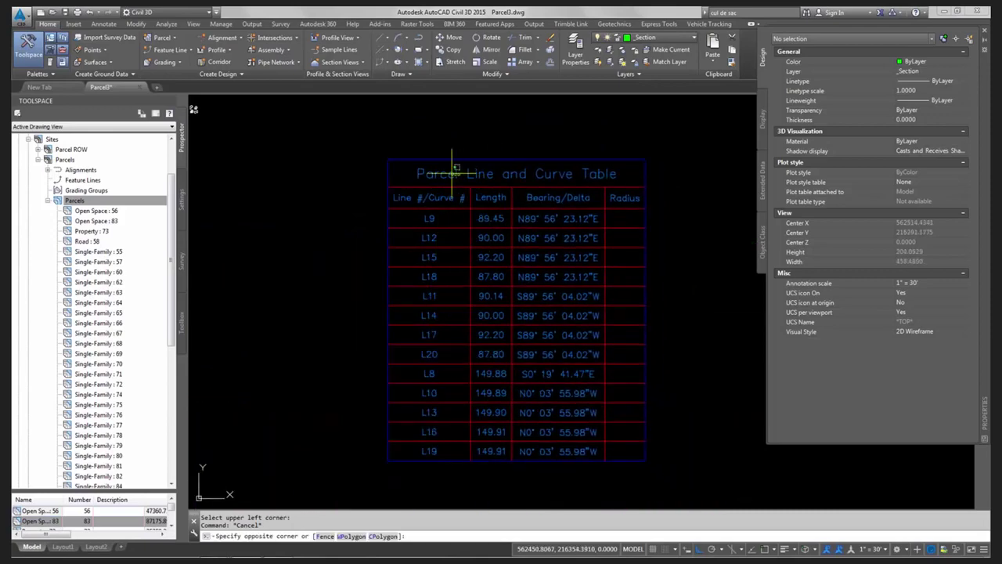
left_click(389, 158)
right_click(448, 175)
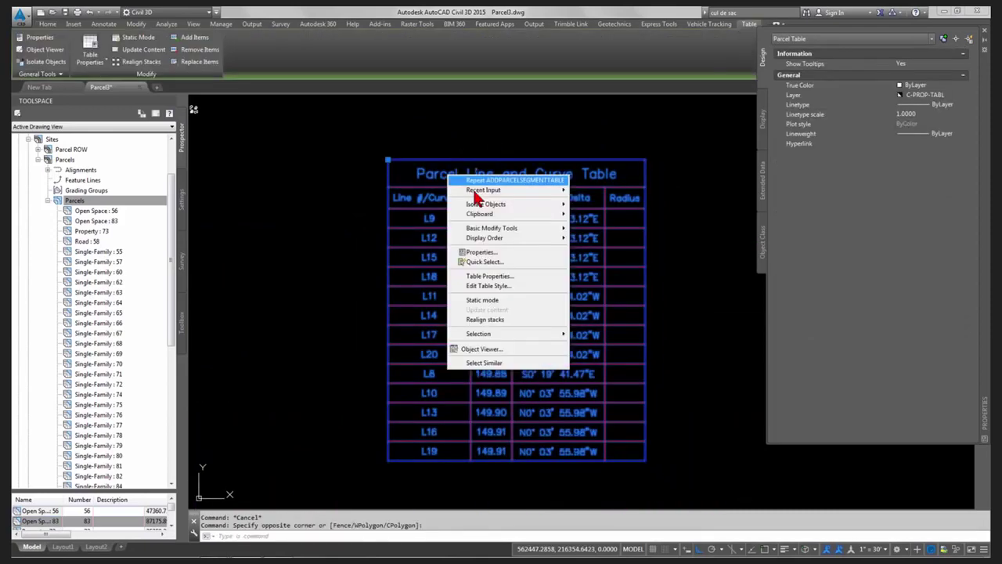
left_click(501, 288)
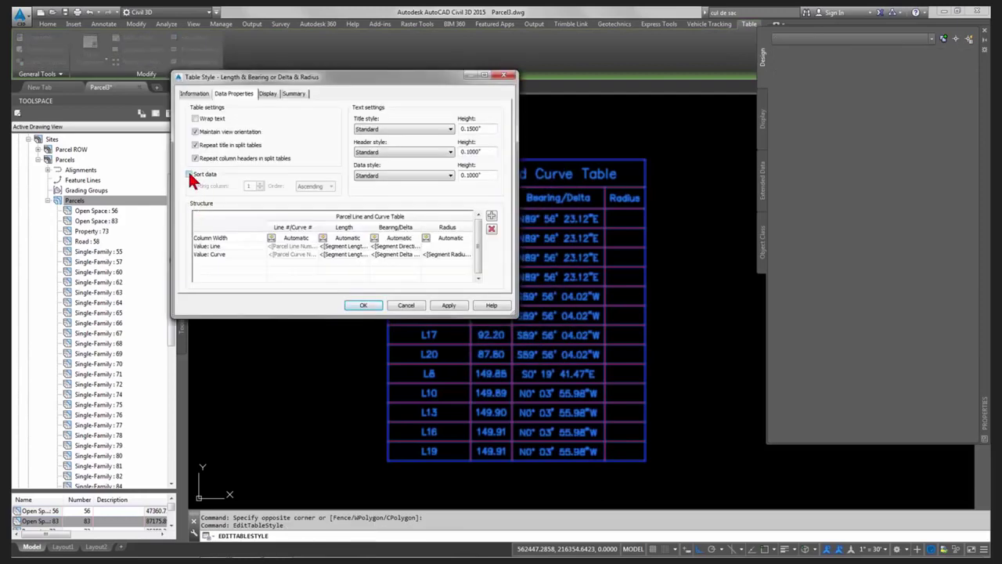
left_click(189, 173)
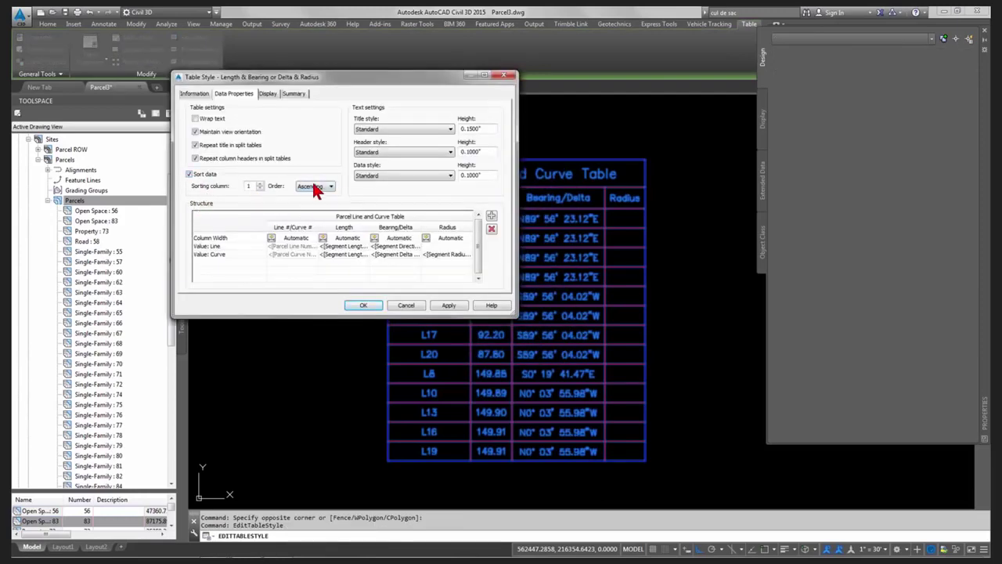
left_click(369, 307)
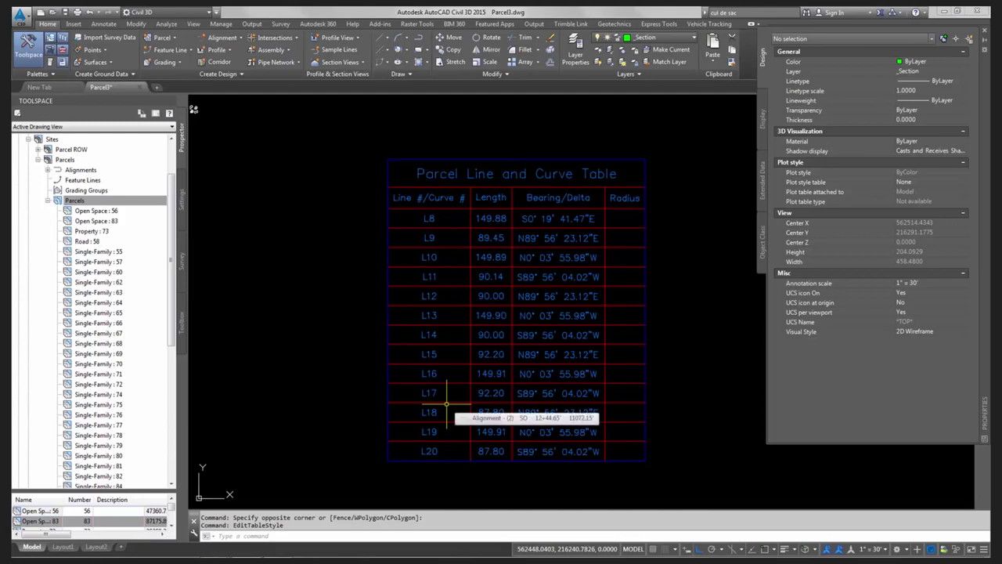
key("Escape")
key("Escape")
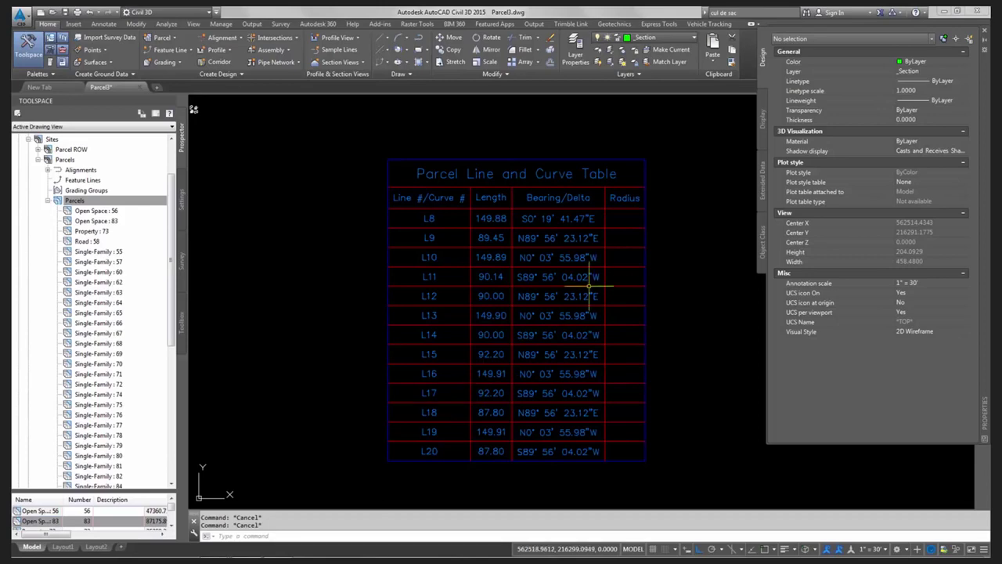
Step: Compare the overall subdivision layout with the original road and property layout farther east in the drawing
scroll(600, 284, "down", 10)
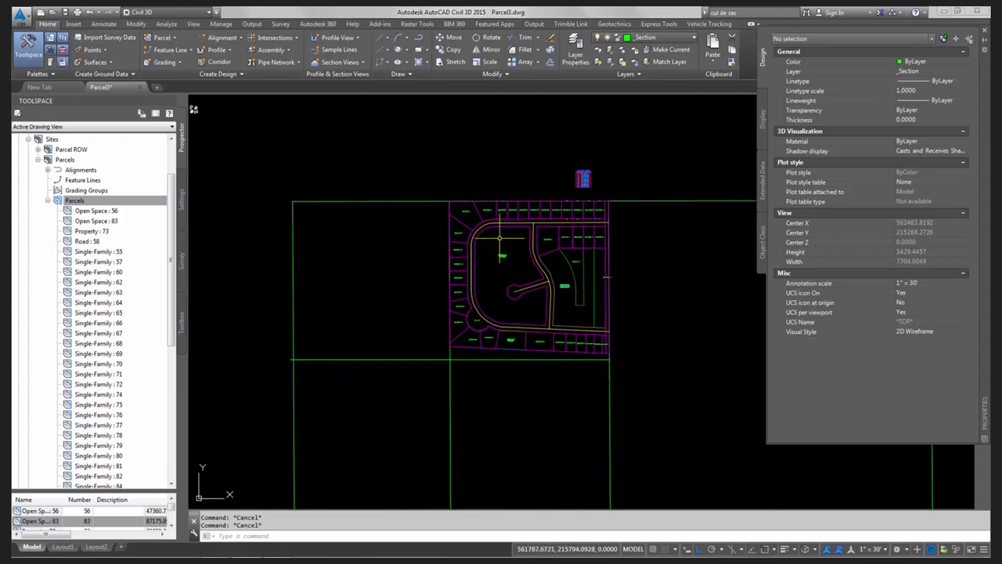
mouse_move(499, 237)
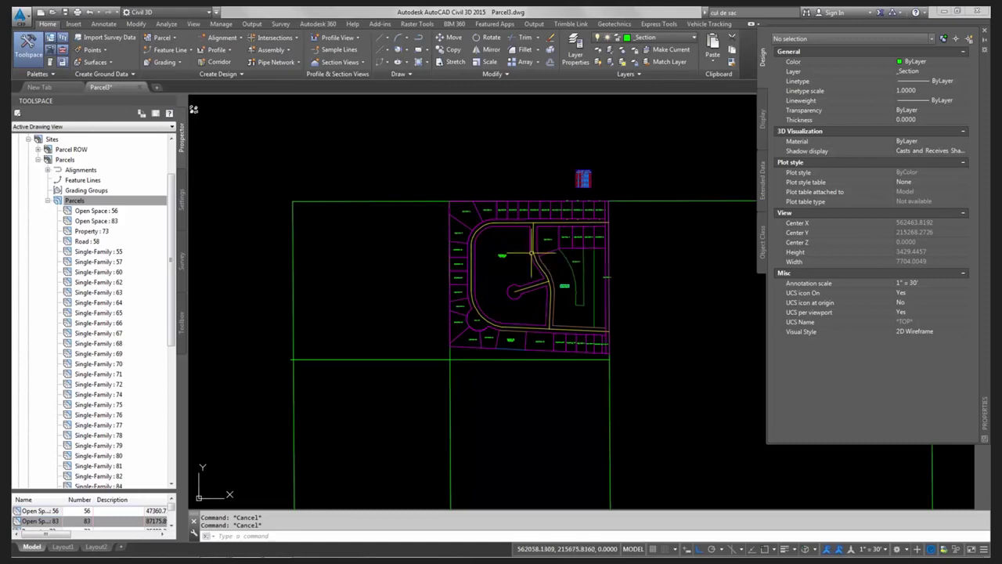
scroll(498, 237, "down", 2)
scroll(398, 319, "down", 1)
middle_click_drag(398, 319, 537, 324)
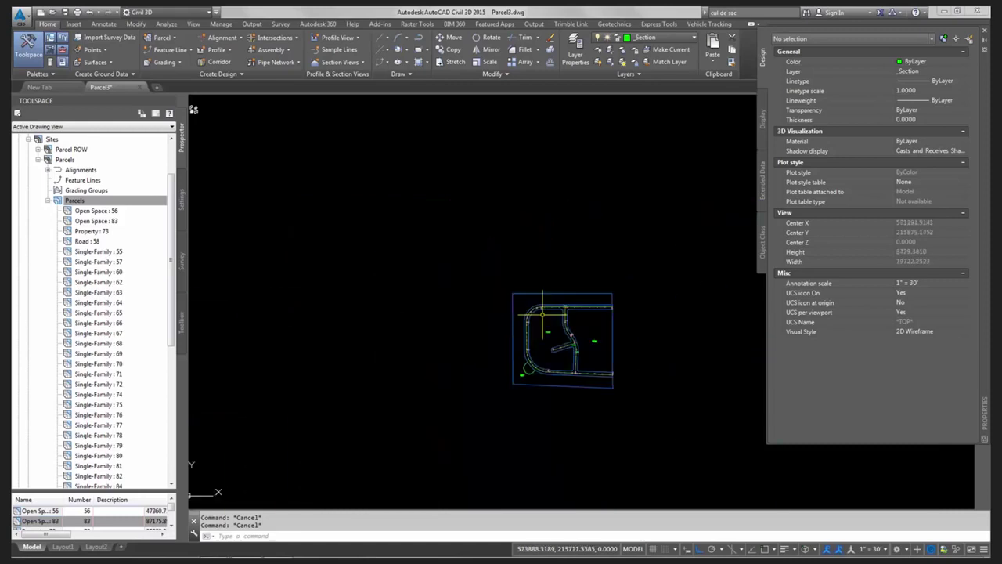
scroll(577, 297, "up", 8)
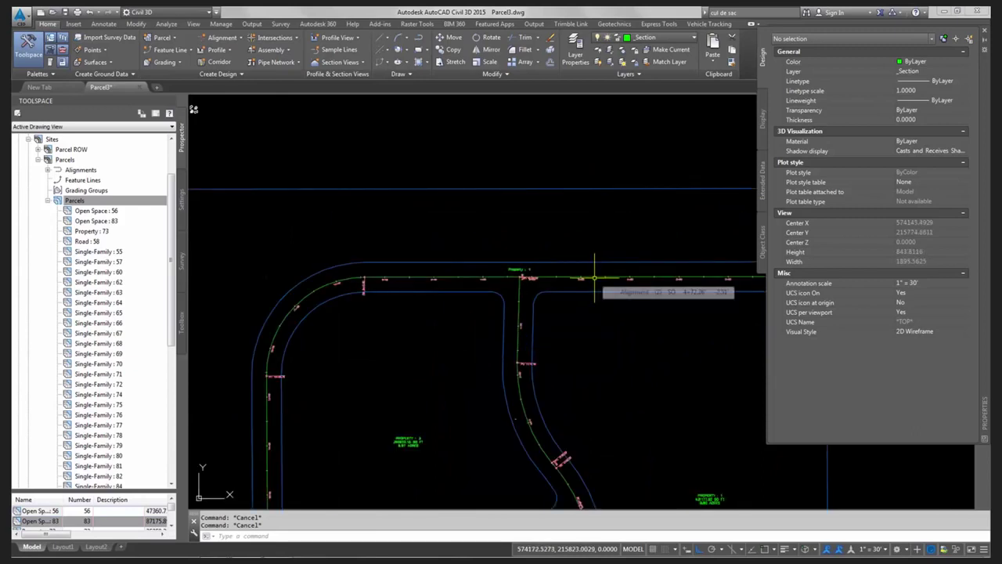
scroll(576, 278, "down", 6)
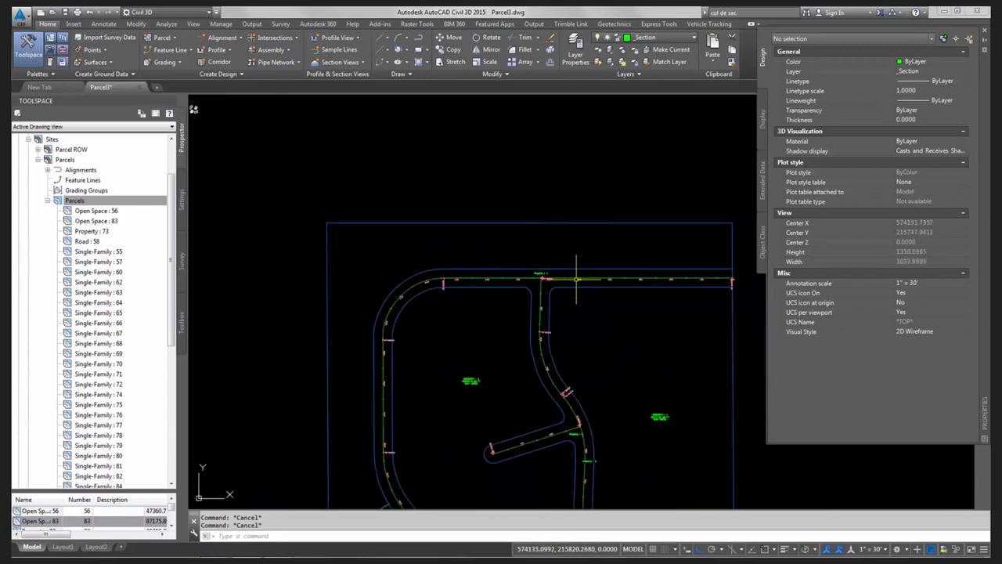
middle_click_drag(335, 306, 689, 295)
scroll(258, 293, "down", 3)
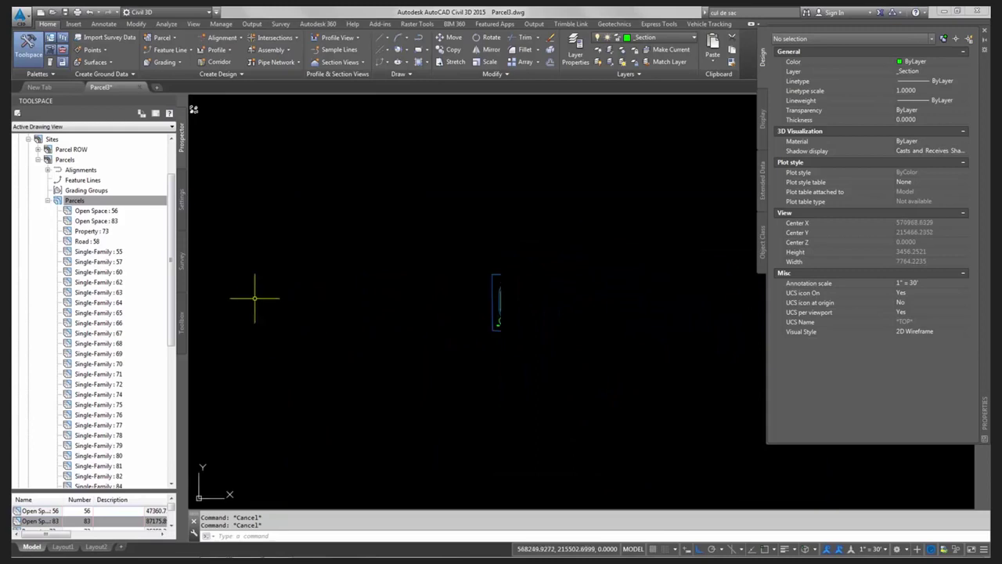
scroll(336, 313, "up", 6)
scroll(492, 292, "up", 2)
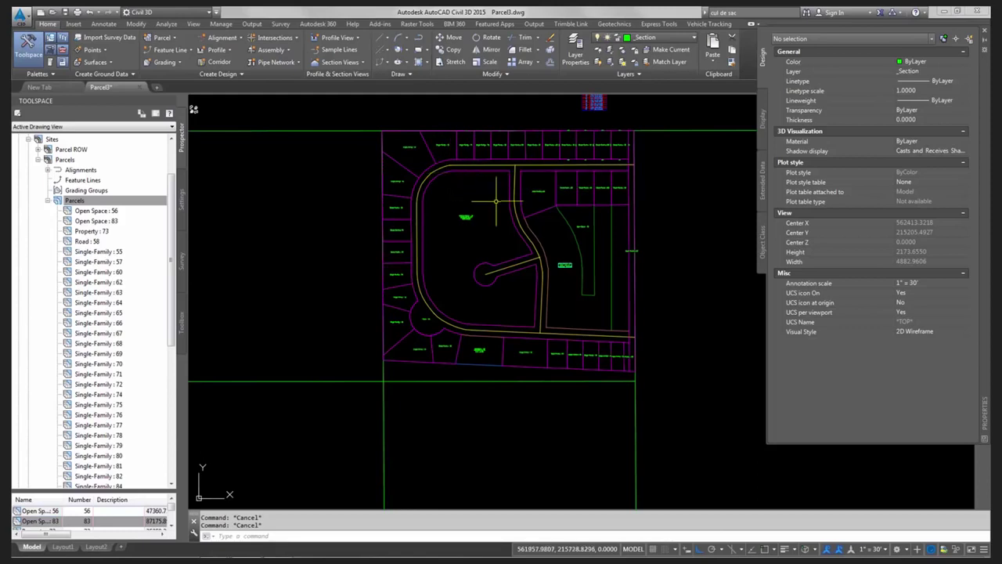
Step: Review the finished subdivision, examining the loop road lots, the Open Space 56 and 83 parcels, and the northeast lots
left_click(530, 262)
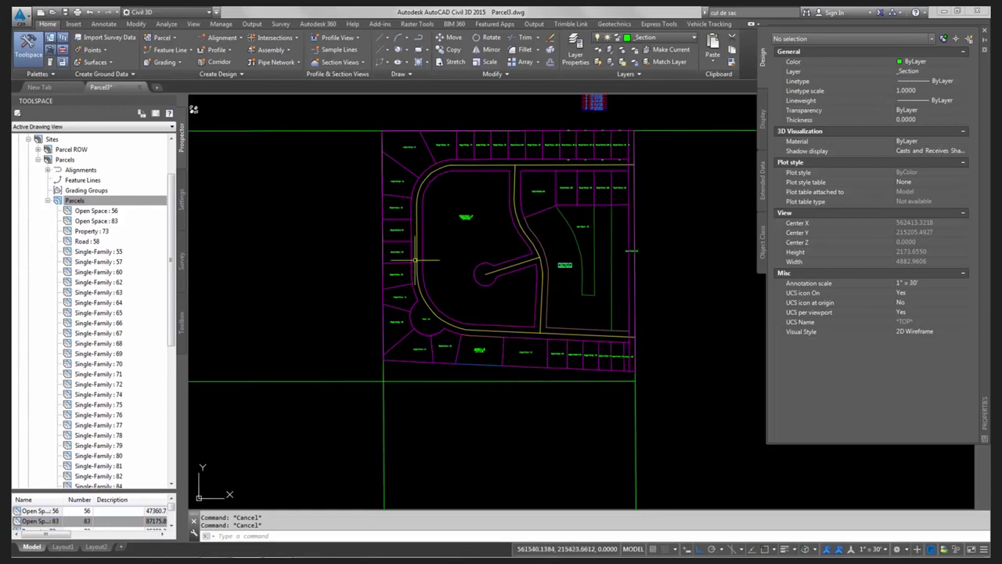
scroll(505, 283, "up", 4)
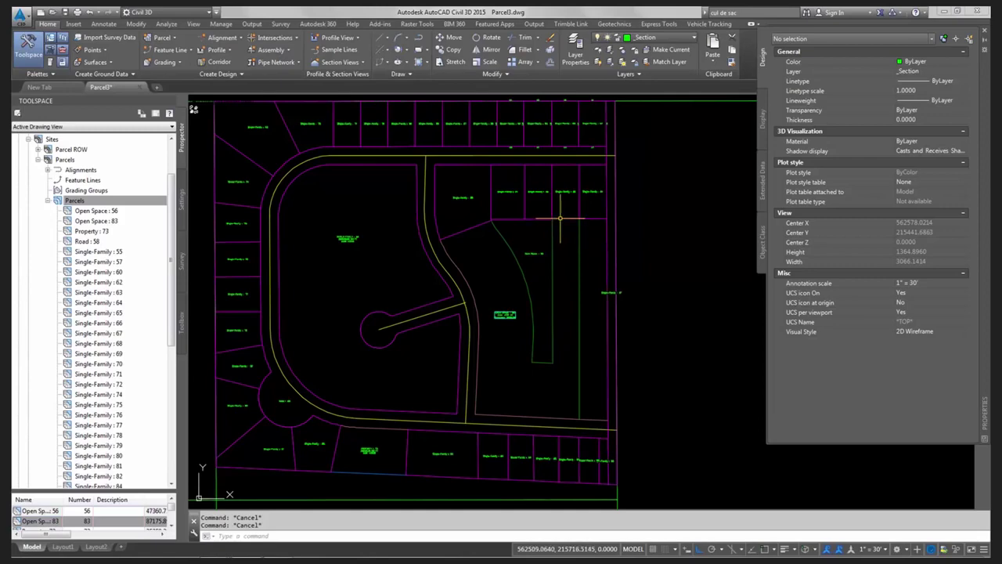
mouse_move(561, 219)
mouse_move(592, 351)
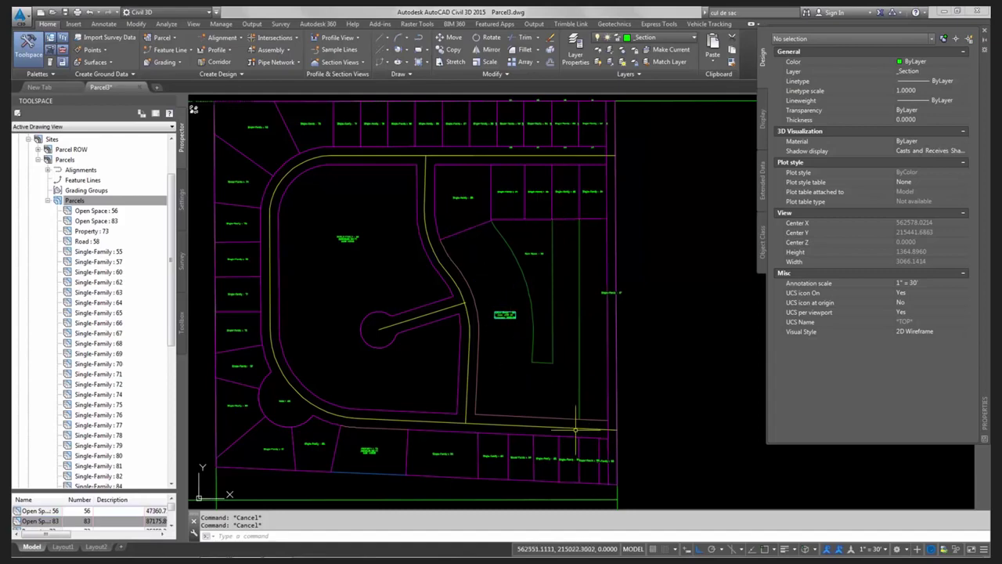
scroll(519, 274, "up", 5)
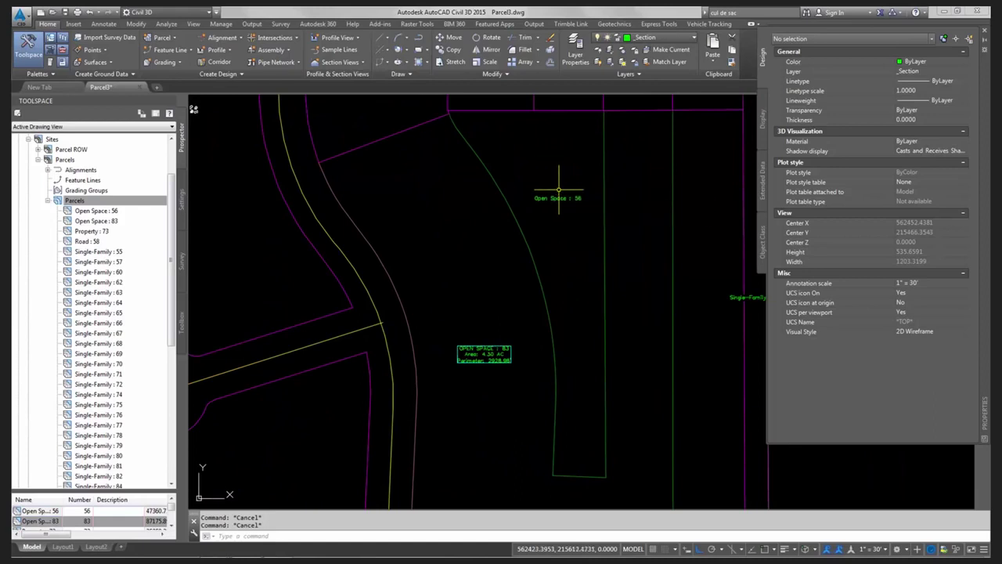
scroll(559, 188, "down", 2)
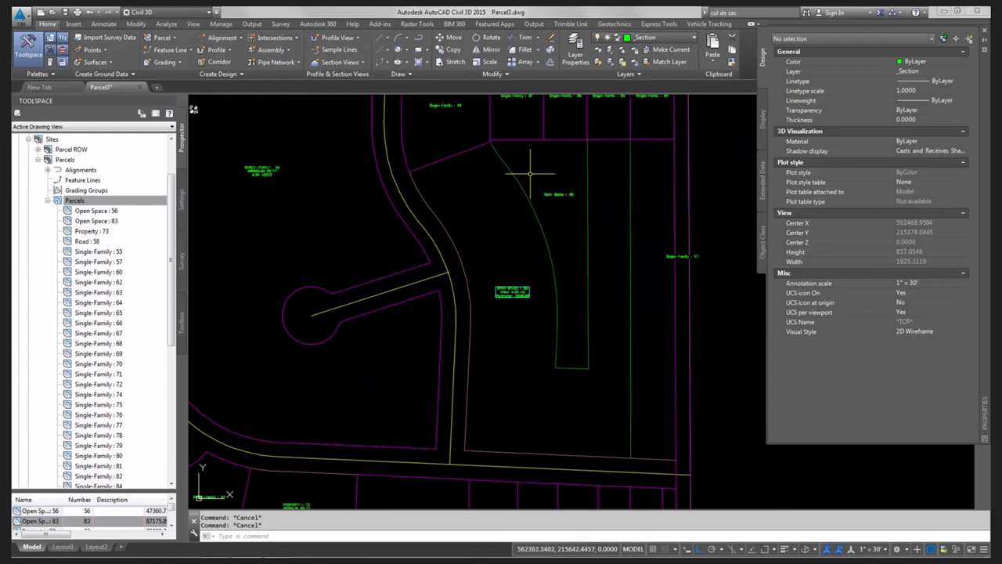
scroll(529, 169, "down", 1)
scroll(526, 152, "down", 1)
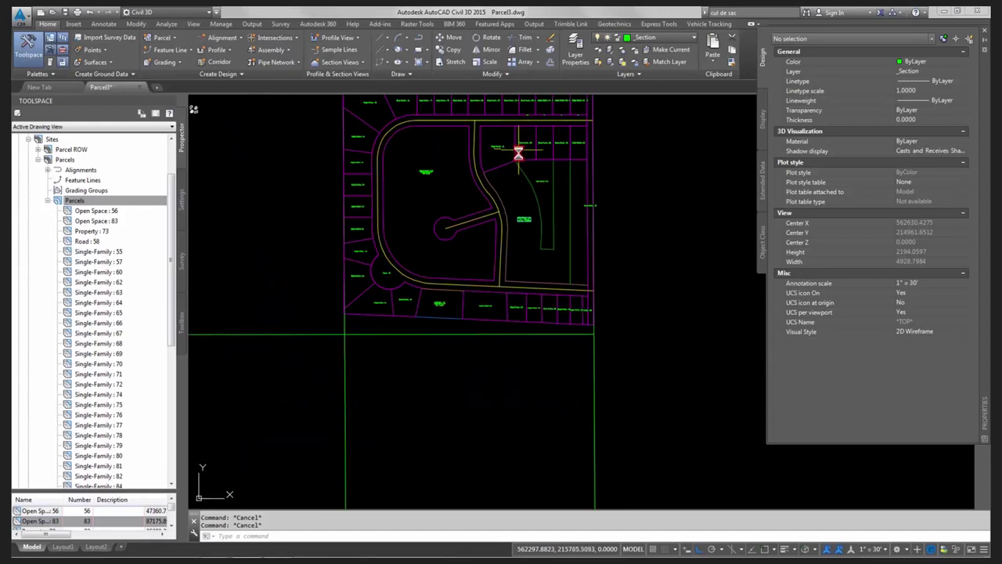
middle_click_drag(517, 151, 518, 230)
scroll(524, 228, "up", 1)
scroll(539, 165, "up", 1)
scroll(548, 168, "up", 1)
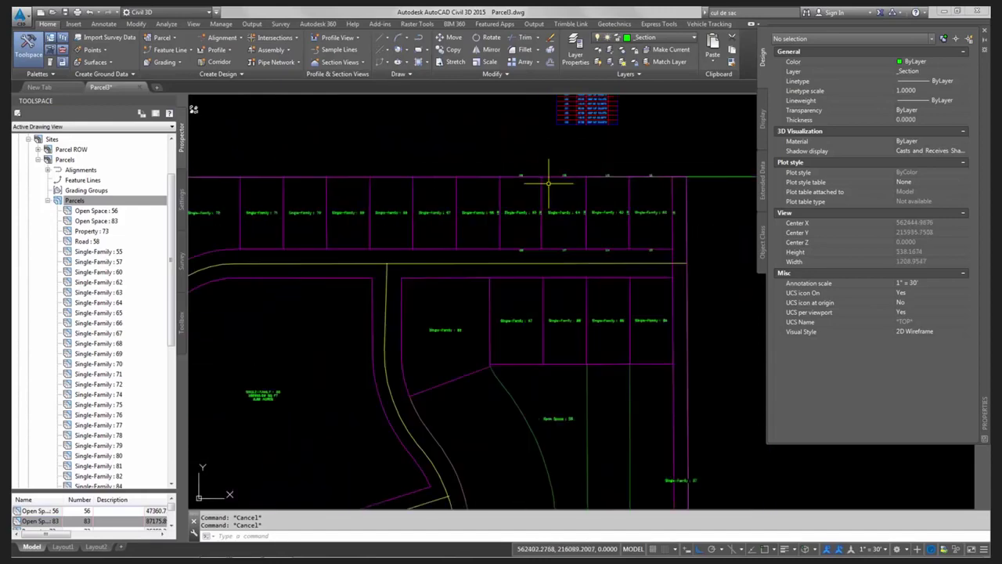
Step: Examine the line tags and names of the northeast lots, Single-Family 62 to 66, together with the parcel segment table above them
scroll(579, 209, "up", 1)
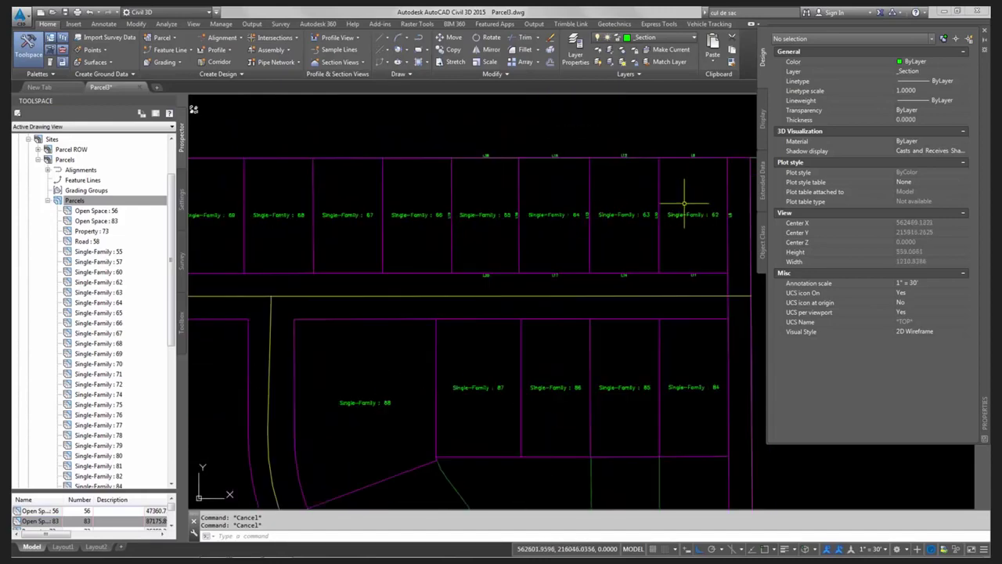
scroll(679, 143, "up", 1)
scroll(679, 143, "up", 1)
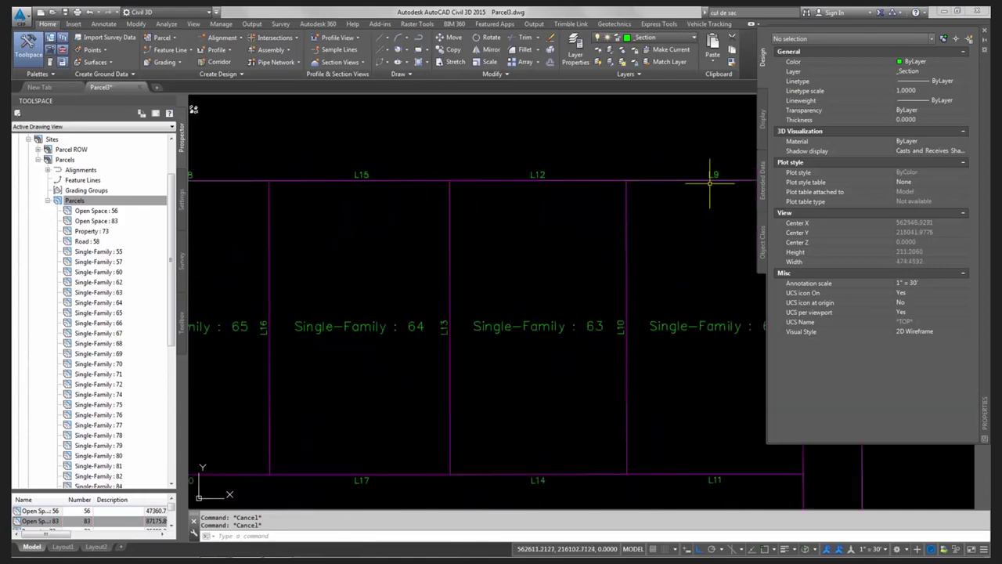
middle_click_drag(697, 192, 626, 193)
scroll(639, 191, "down", 1)
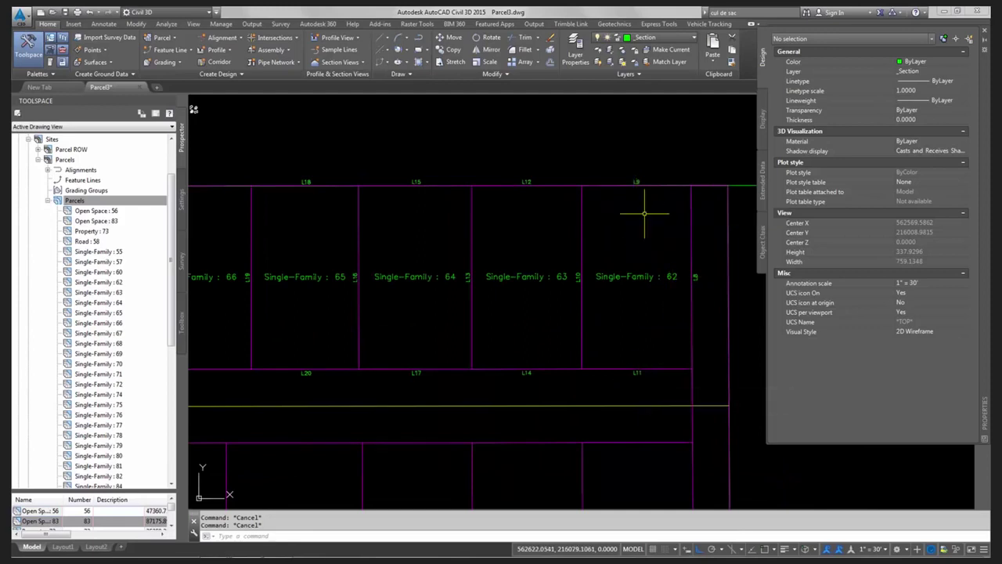
scroll(610, 195, "down", 3)
scroll(611, 195, "down", 3)
scroll(564, 202, "up", 5)
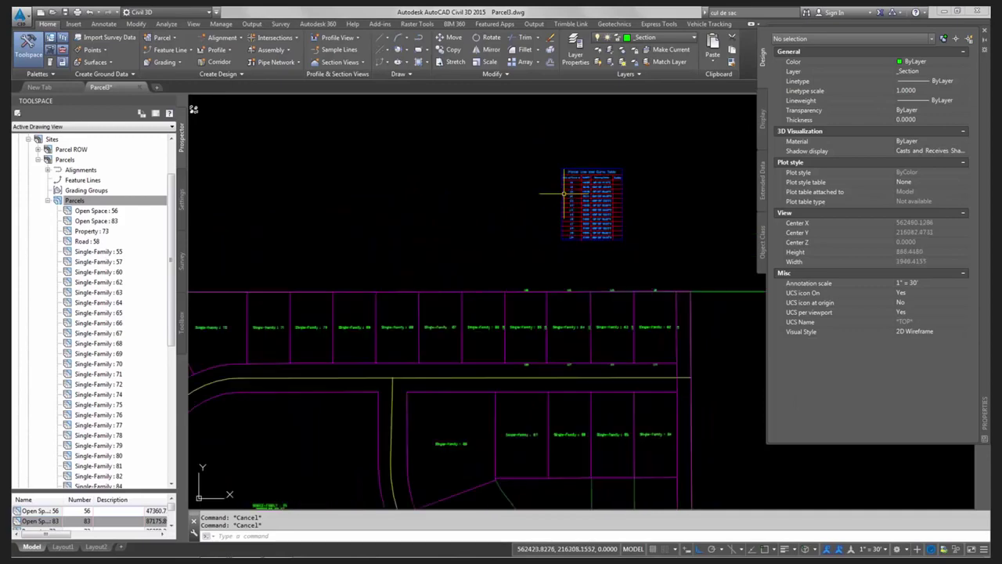
scroll(608, 320, "down", 1)
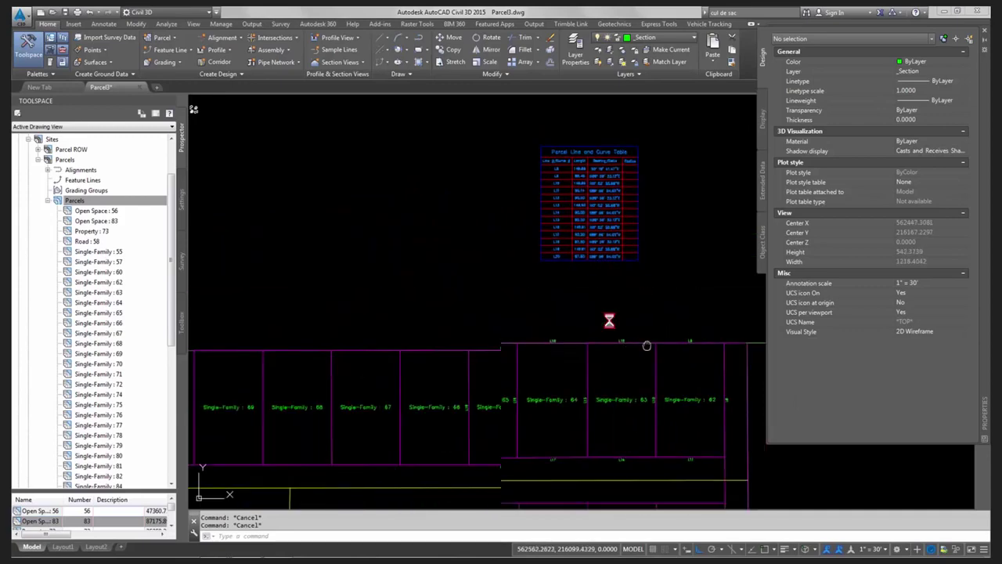
scroll(575, 246, "up", 1)
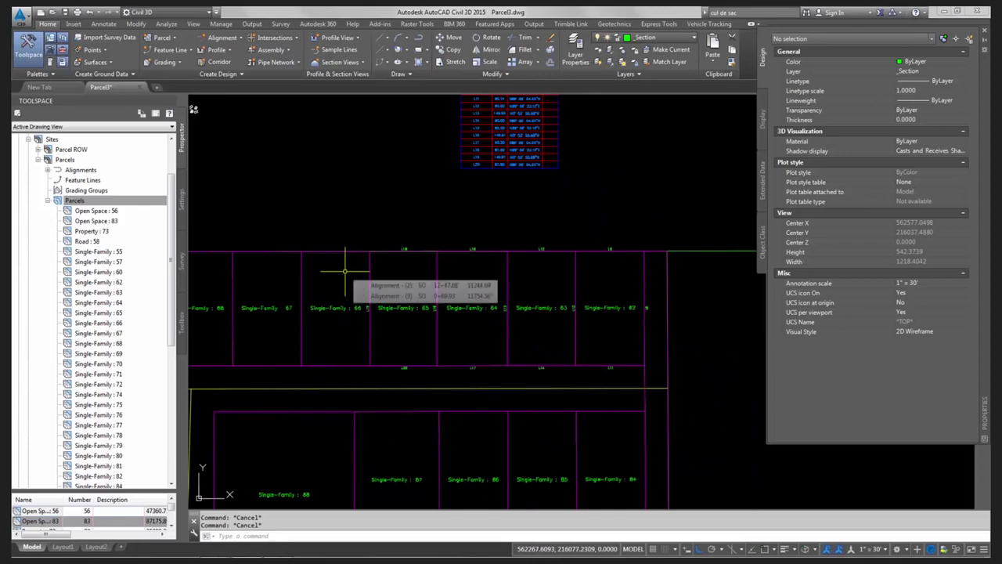
scroll(342, 260, "down", 3)
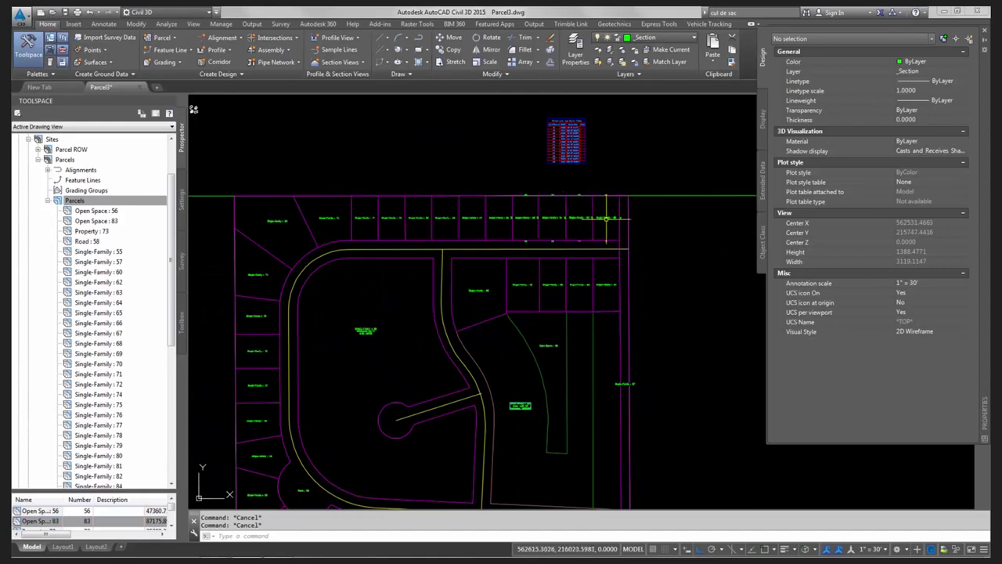
scroll(607, 221, "up", 5)
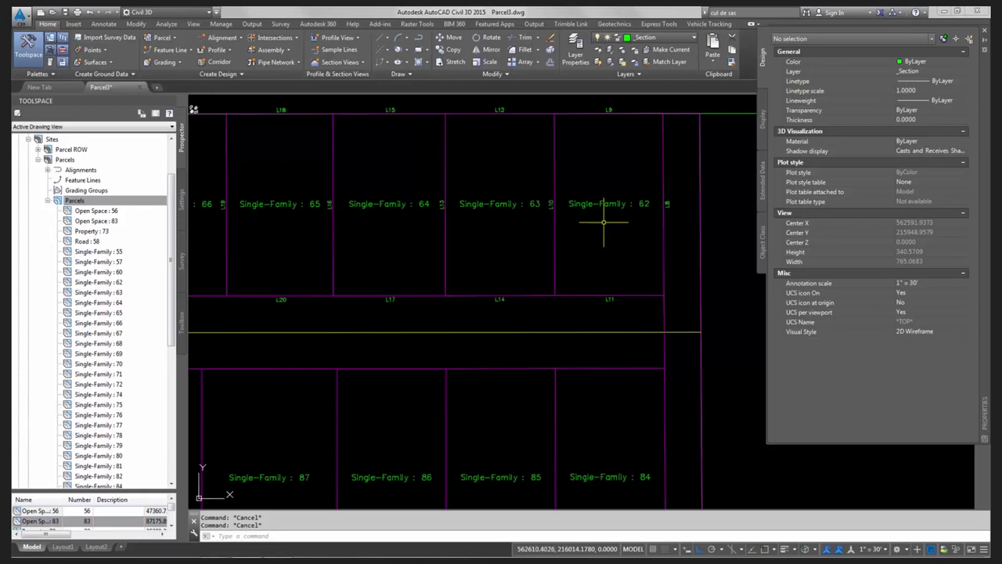
Step: Open Renumber/Rename Parcels from lot Single-Family 62 and choose renaming for the Parcels site
scroll(603, 219, "down", 4)
left_click(604, 217)
left_click(607, 219)
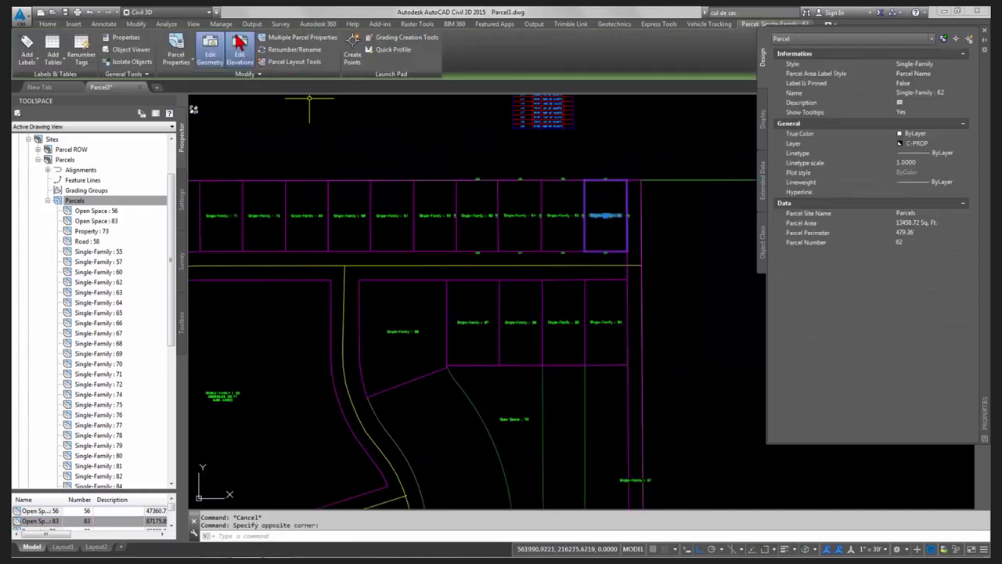
left_click(295, 50)
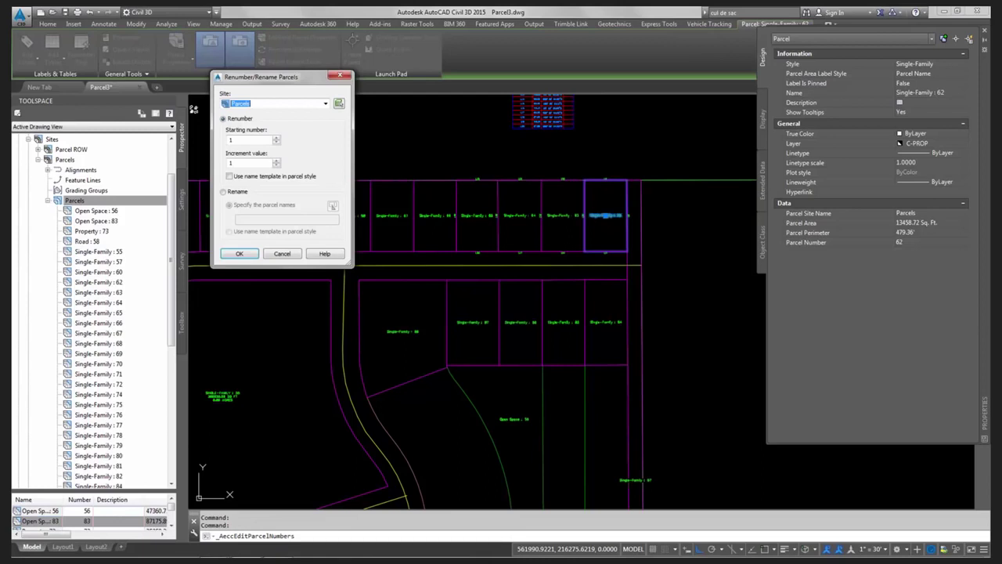
left_click(223, 191)
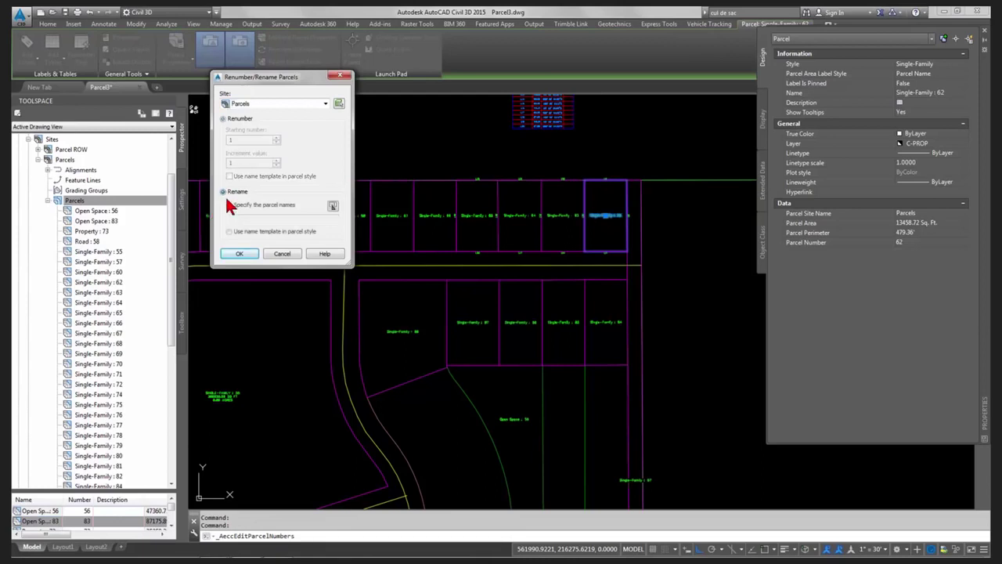
Step: Specify the parcel names with the template L<[Next Counter]>B1 and accept the rename settings
left_click(332, 207)
type("L")
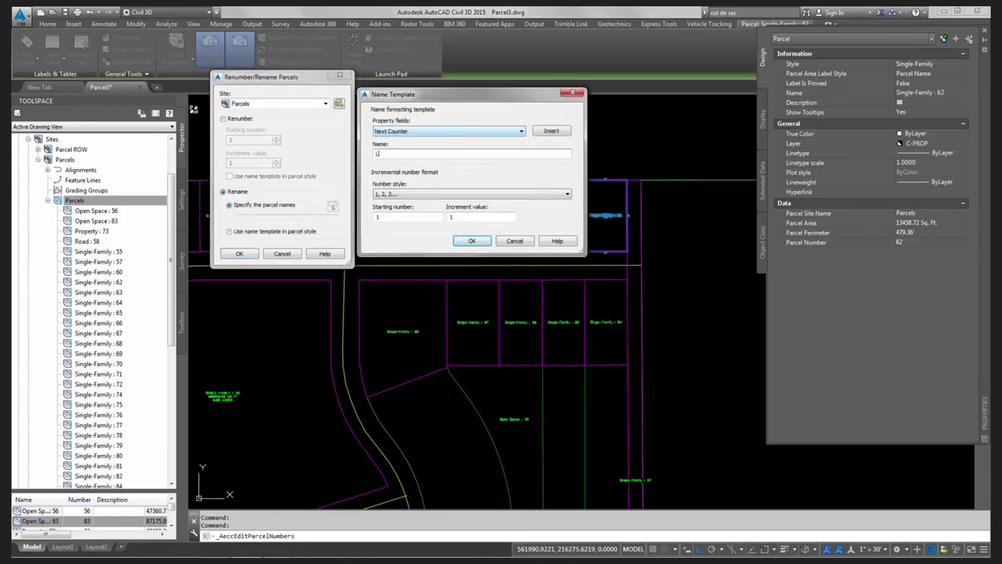
left_click(554, 132)
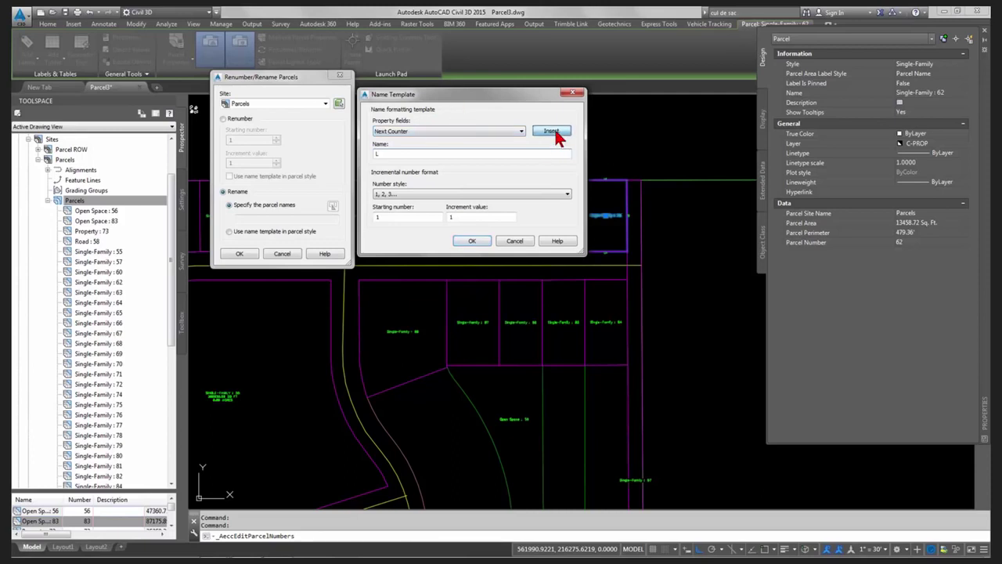
left_click(440, 151)
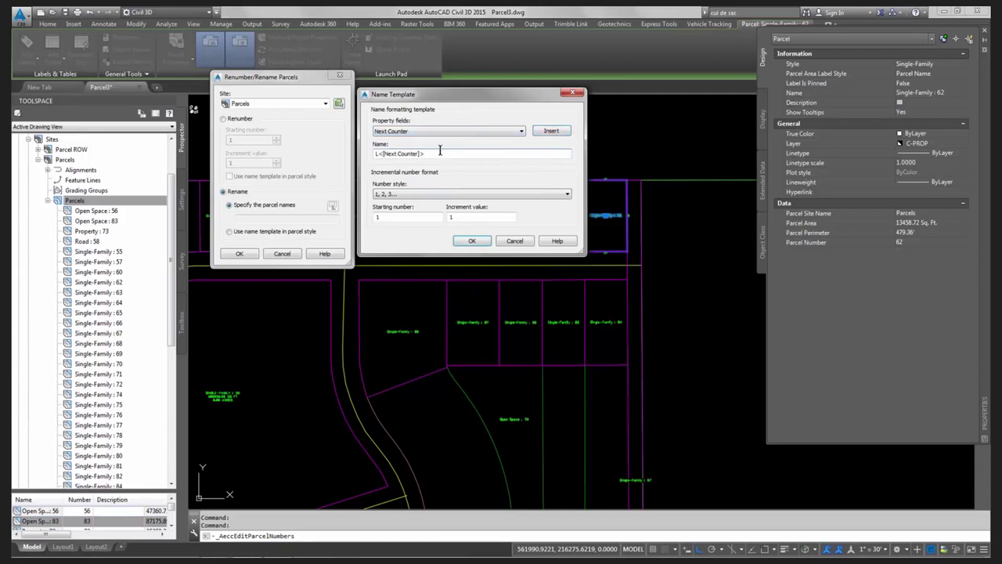
type("B1")
left_click(477, 241)
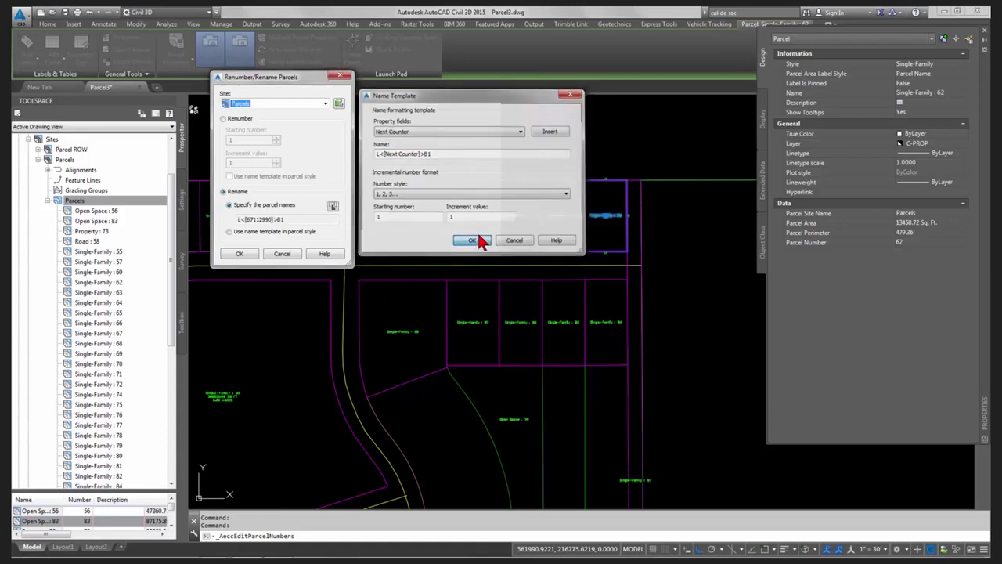
left_click(248, 254)
Step: Rename the outer lots along a path from the northeast lot west across the north row, down the west side and east through the south row
scroll(579, 266, "down", 3)
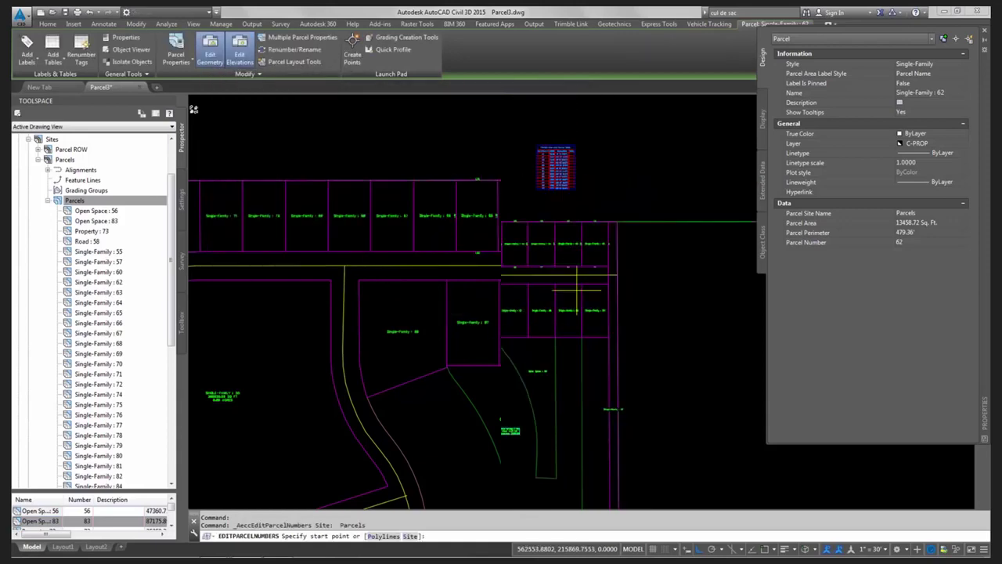
left_click(599, 233)
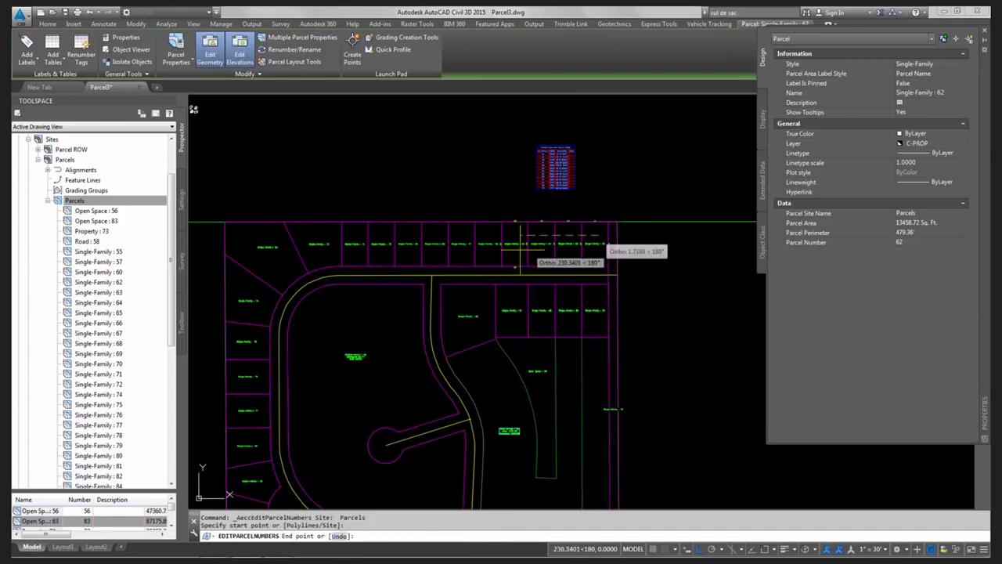
left_click(283, 235)
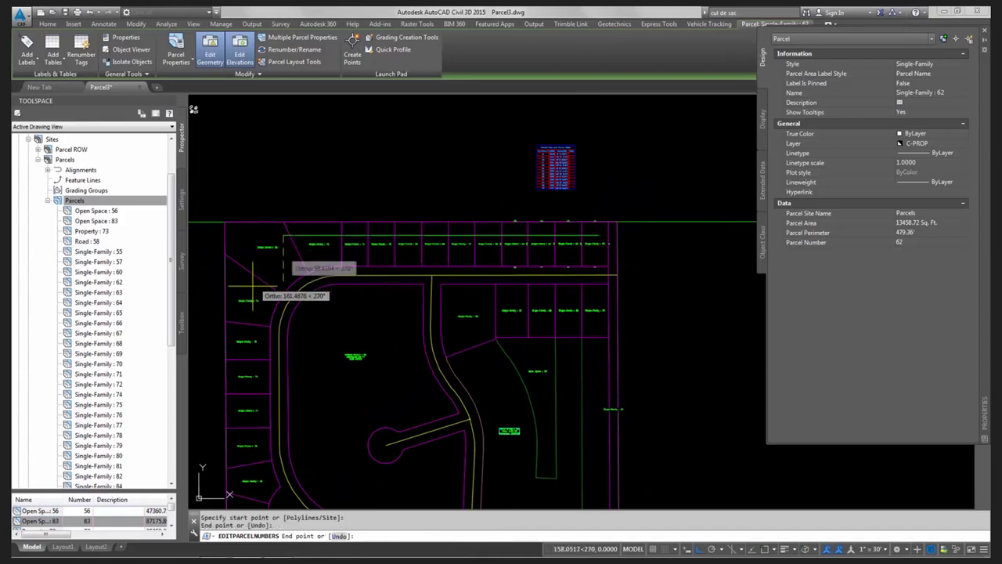
key("F8")
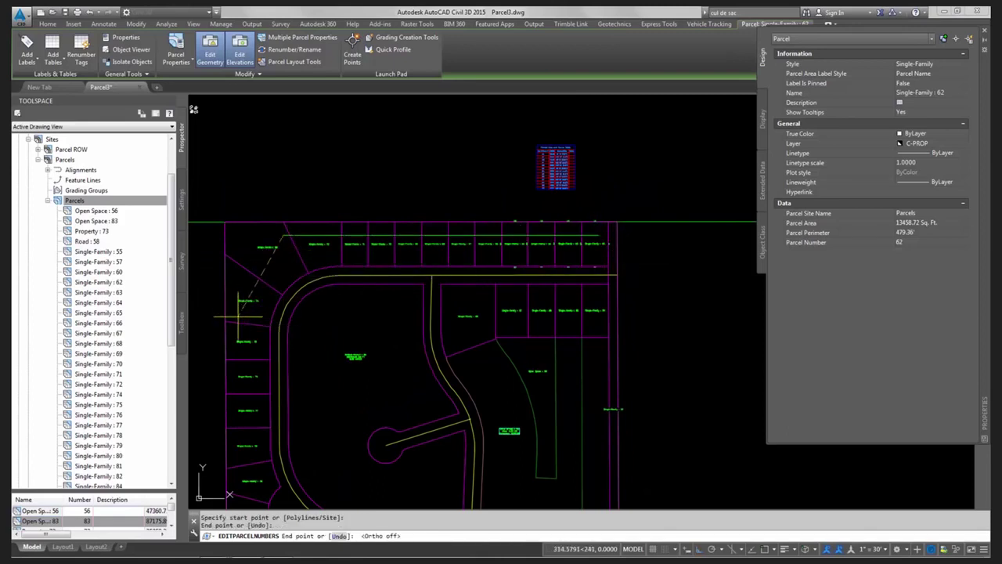
left_click(239, 360)
middle_click_drag(235, 407, 258, 266)
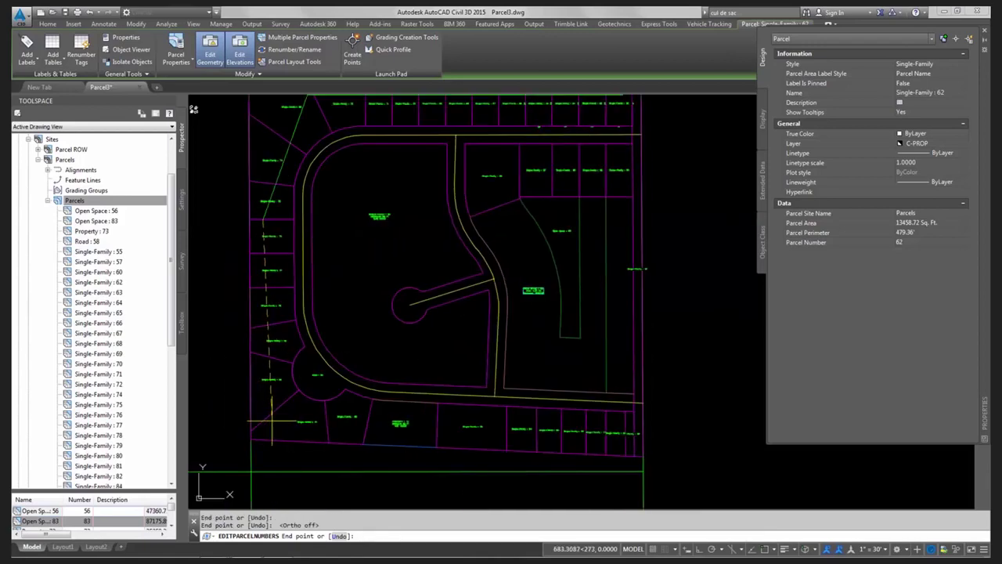
left_click(278, 427)
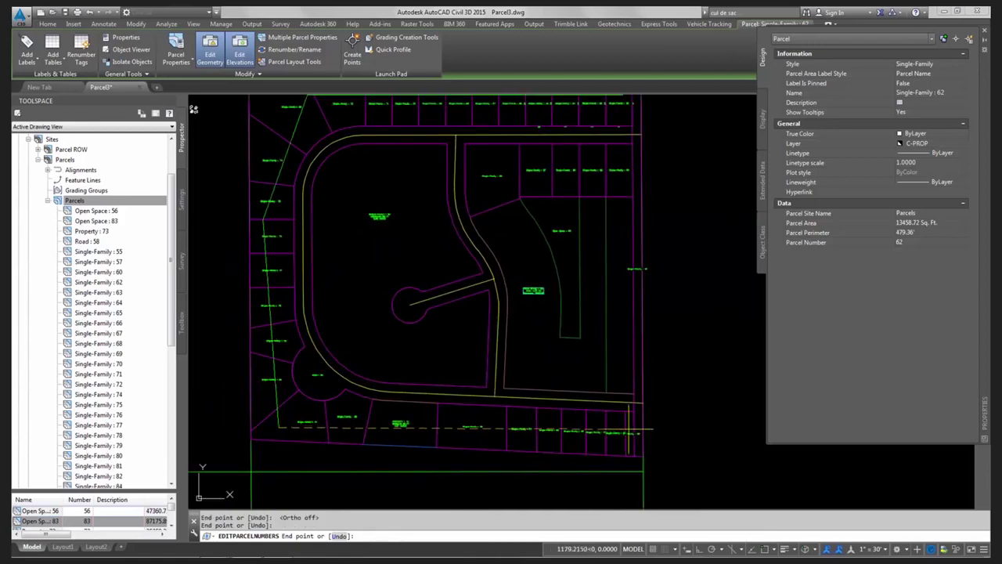
left_click(630, 430)
key("Return")
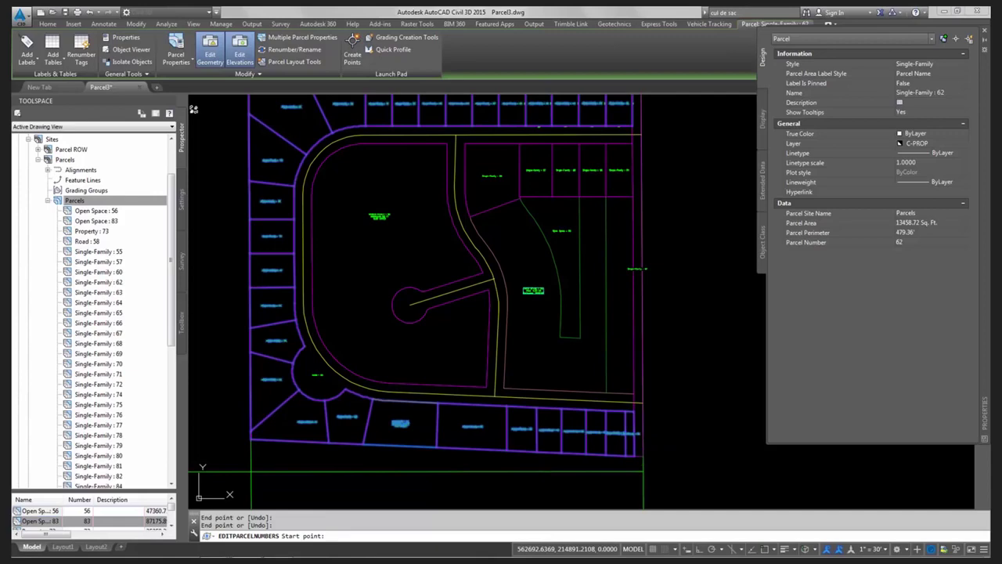
key("Return")
Step: Clear the parcel selection and check the new lot names at the northeast start and southeast end, and the overall subdivision
middle_click_drag(614, 148, 616, 344)
scroll(616, 344, "up", 5)
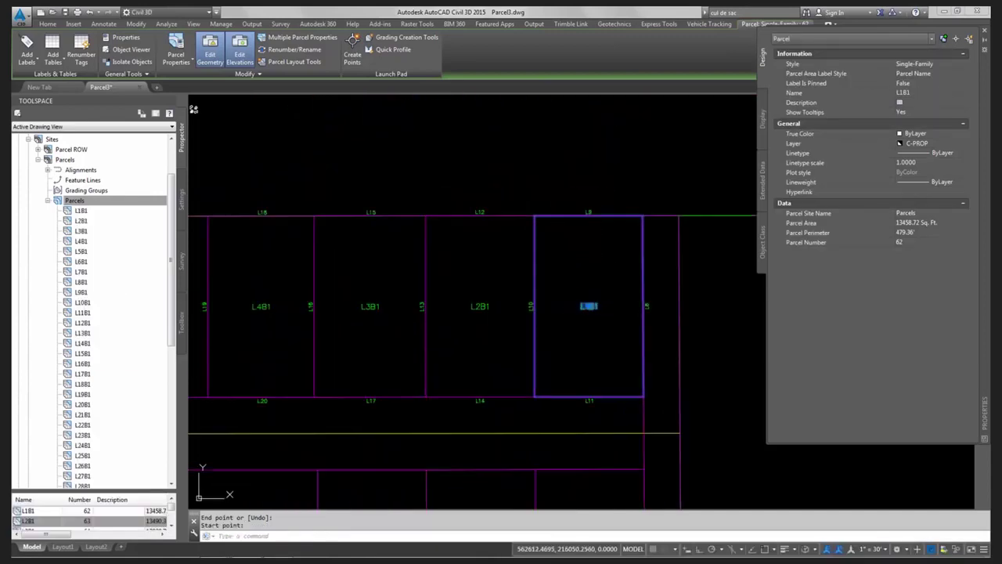
key("Escape")
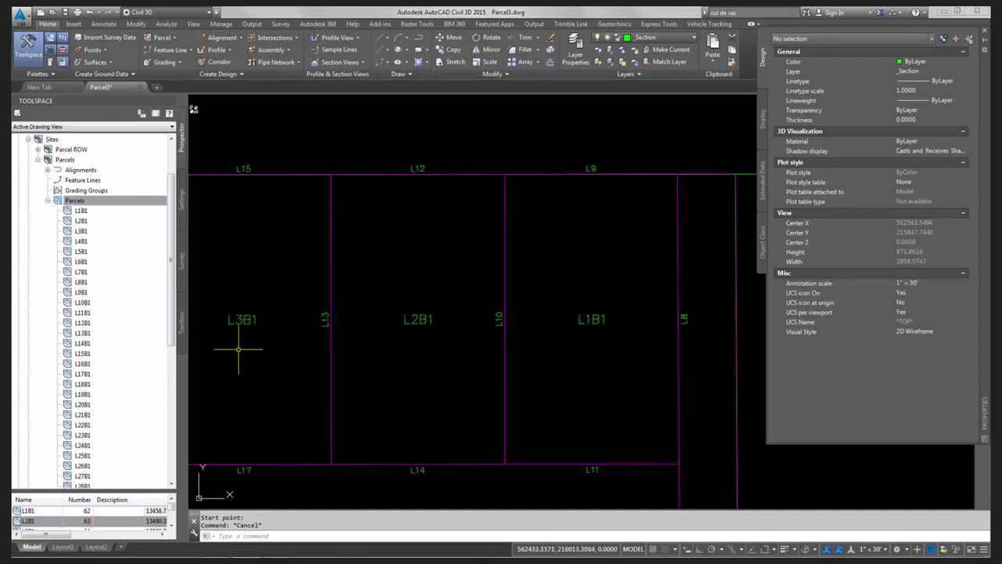
scroll(235, 341, "down", 6)
scroll(385, 104, "up", 5)
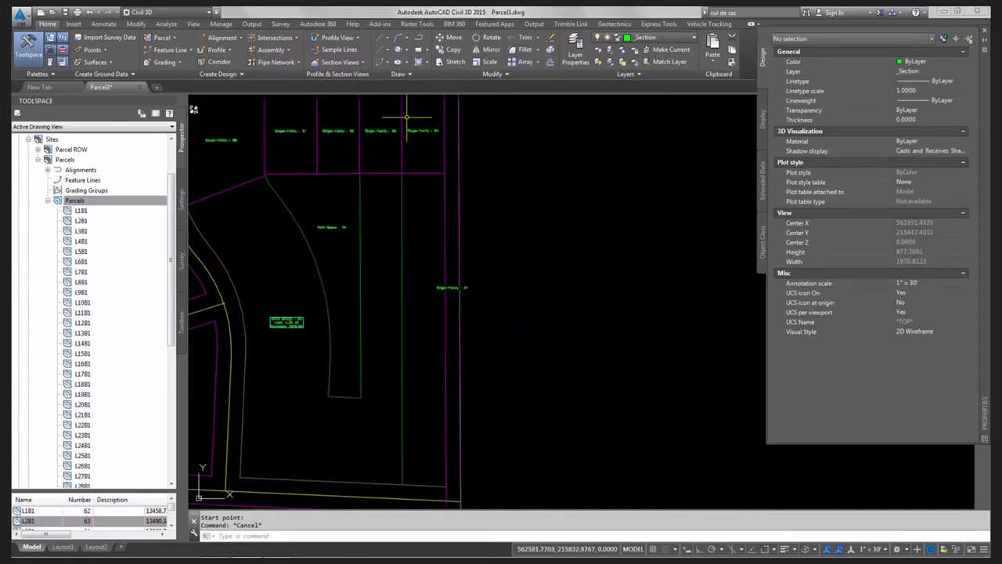
scroll(402, 280, "down", 4)
scroll(458, 436, "up", 5)
scroll(458, 436, "up", 2)
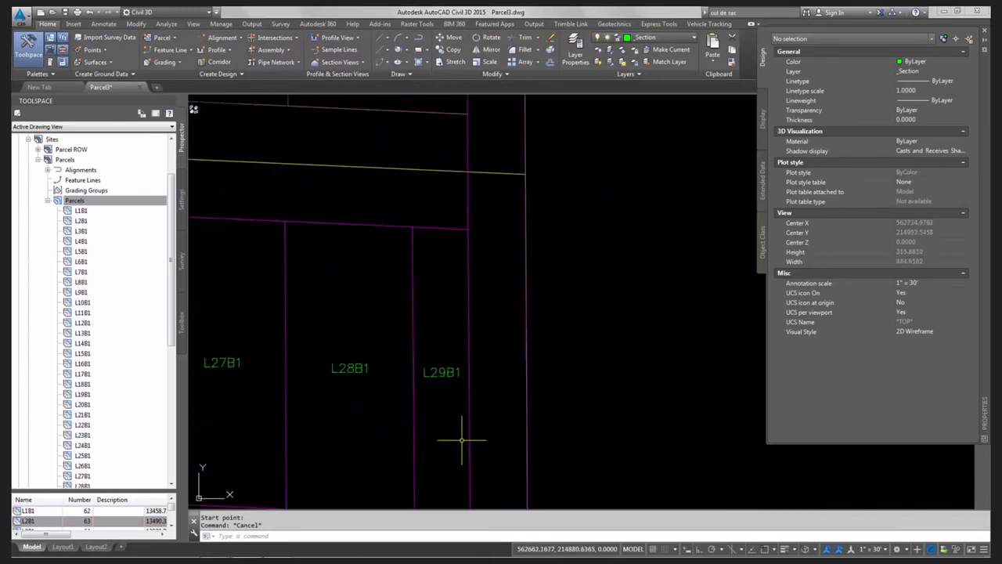
scroll(452, 431, "down", 5)
scroll(445, 302, "down", 4)
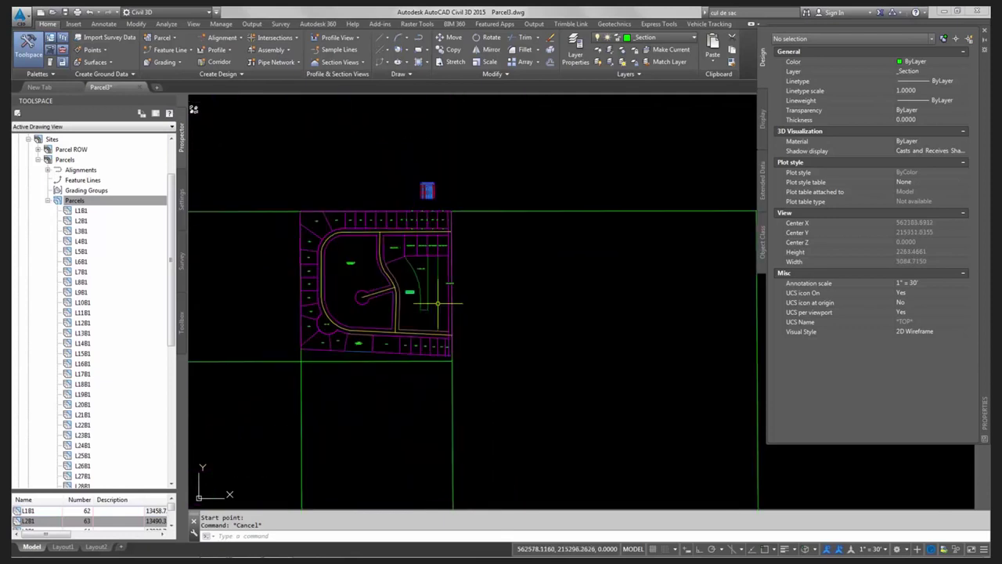
scroll(438, 239, "down", 2)
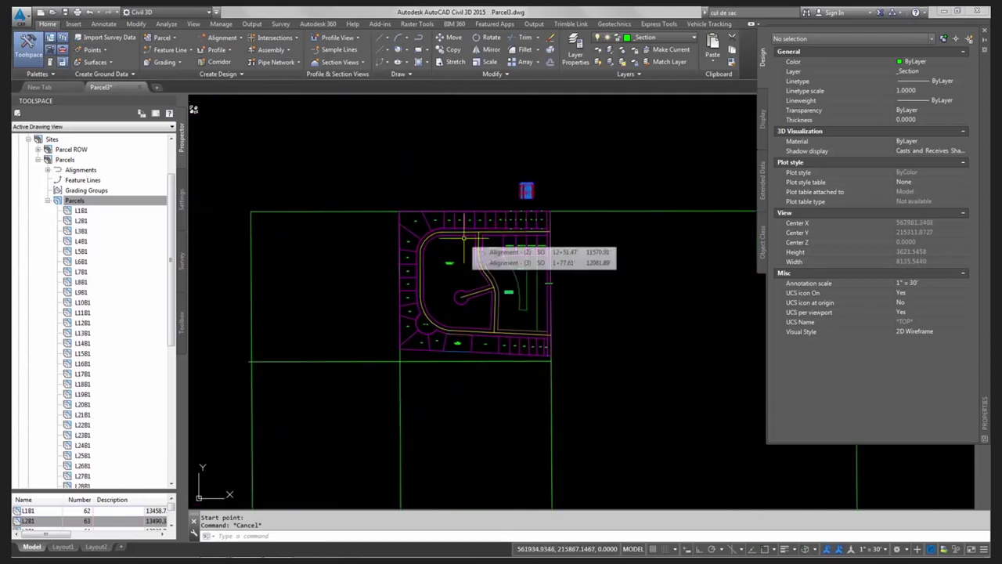